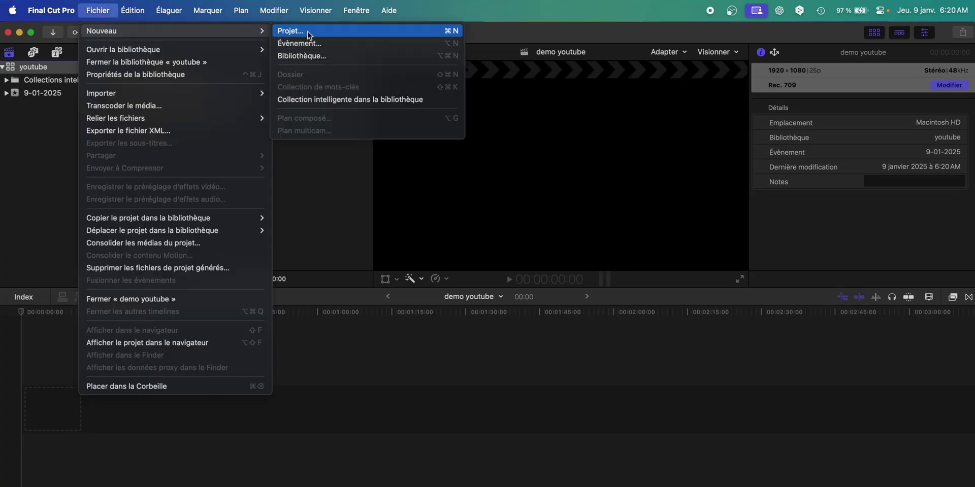
Step: Create a new project named "demo 2" in the 9-01-2025 event with the 1080p HD, 25p settings
click(308, 32)
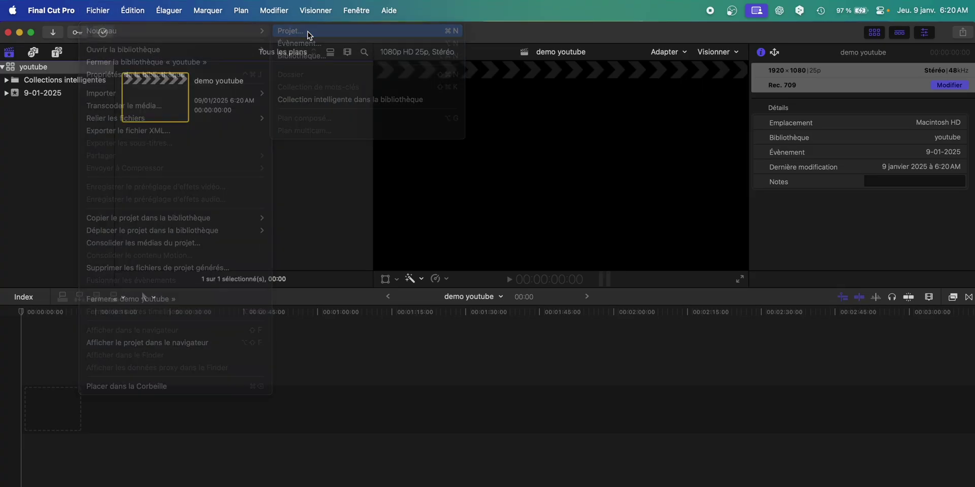
text(demo 2)
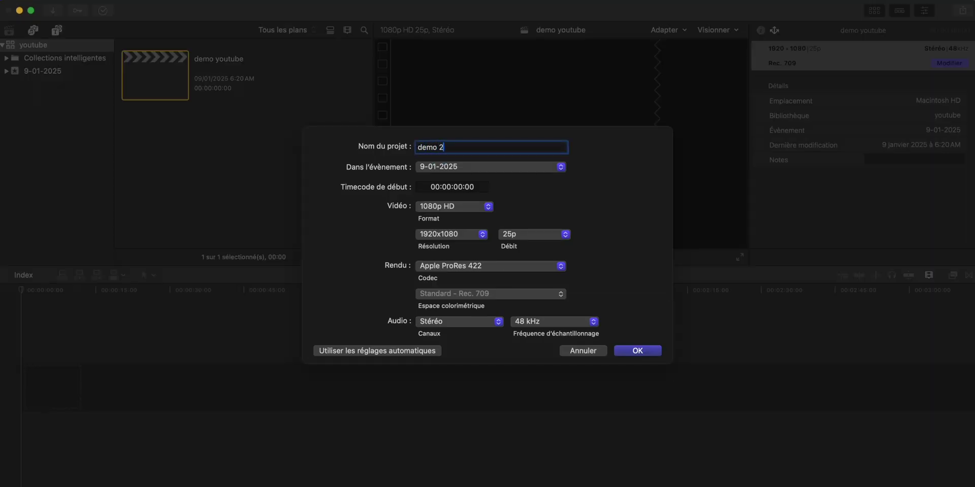
key(Return)
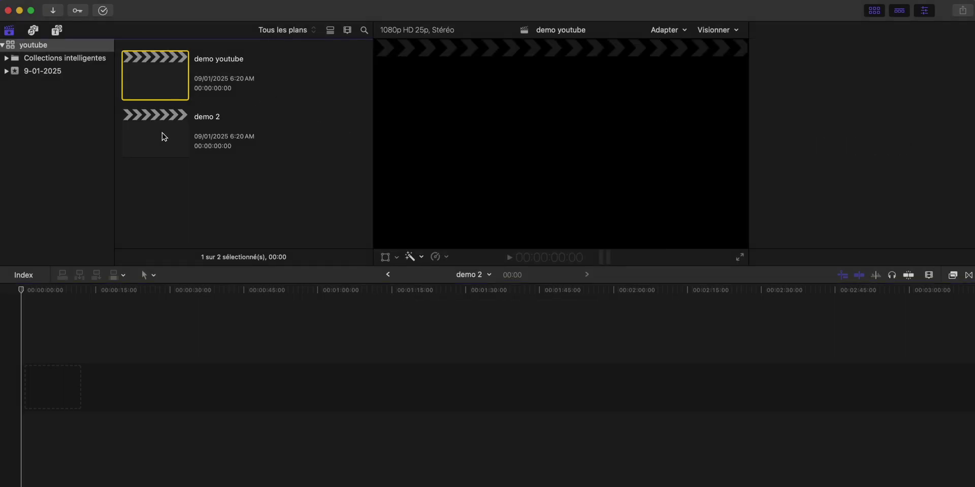
Step: Select the demo youtube project in the browser and expand the youtube library's Collections intelligentes folder
click(162, 82)
click(163, 126)
click(163, 84)
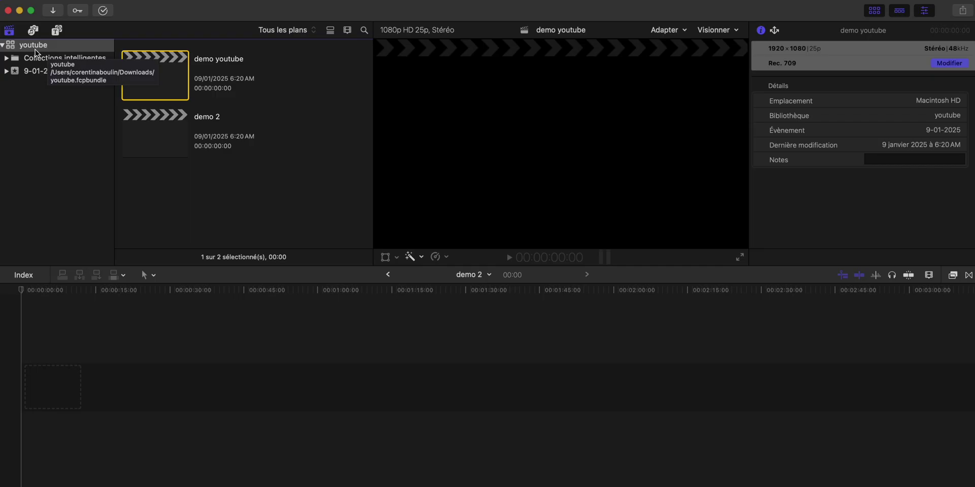
click(7, 58)
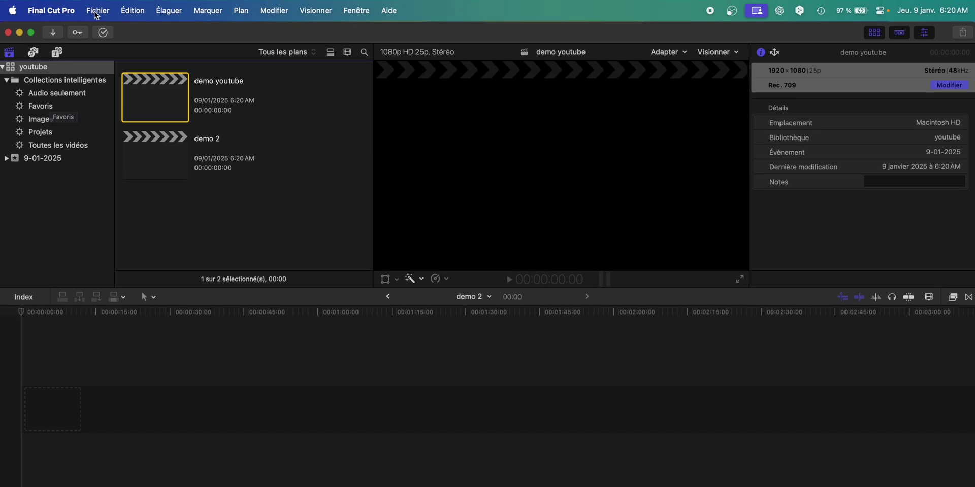
Step: Create a new event named 9-01-2025 1 in the youtube library without adding a project
click(98, 10)
mouse_move(99, 32)
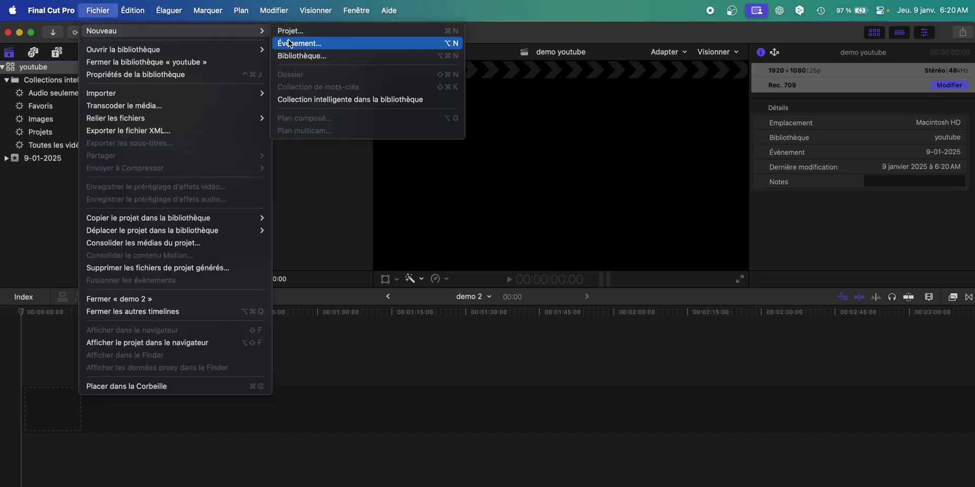
click(299, 43)
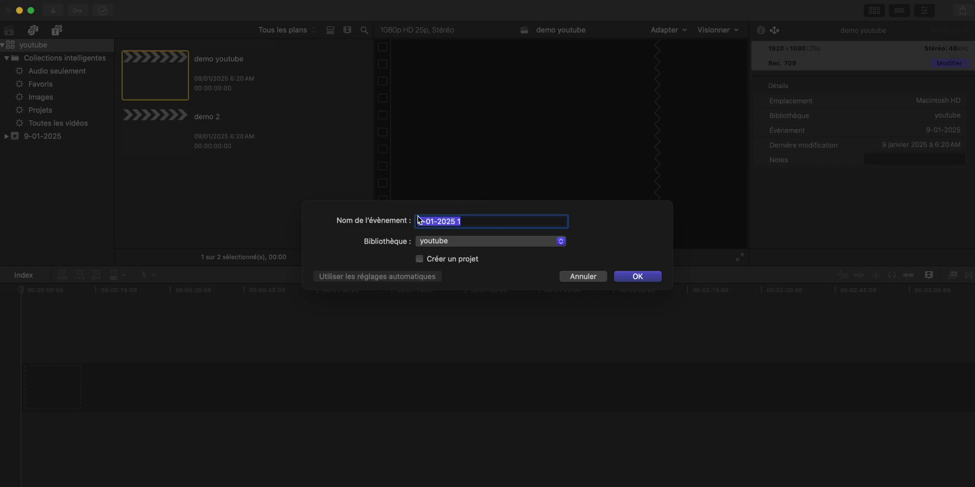
click(638, 277)
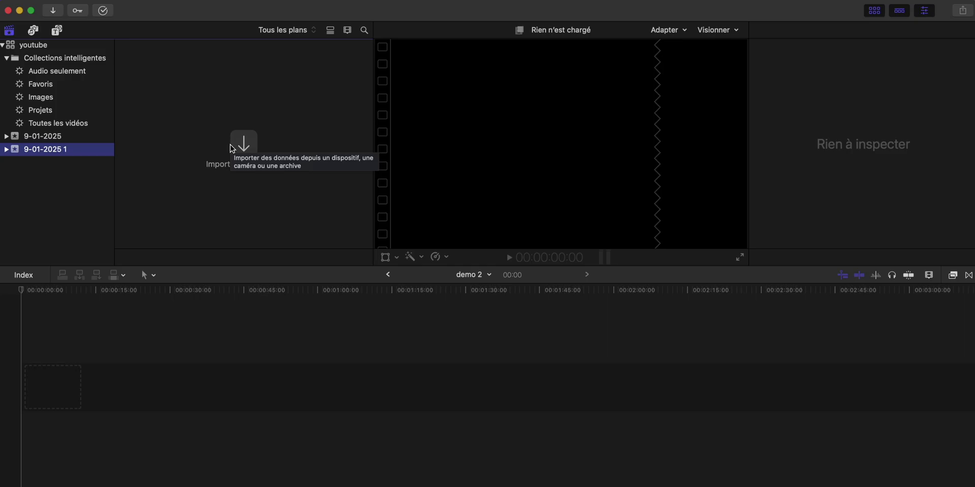
Step: Show the youtube library's contents and open the media import window on the Macintosh HD folders
click(52, 45)
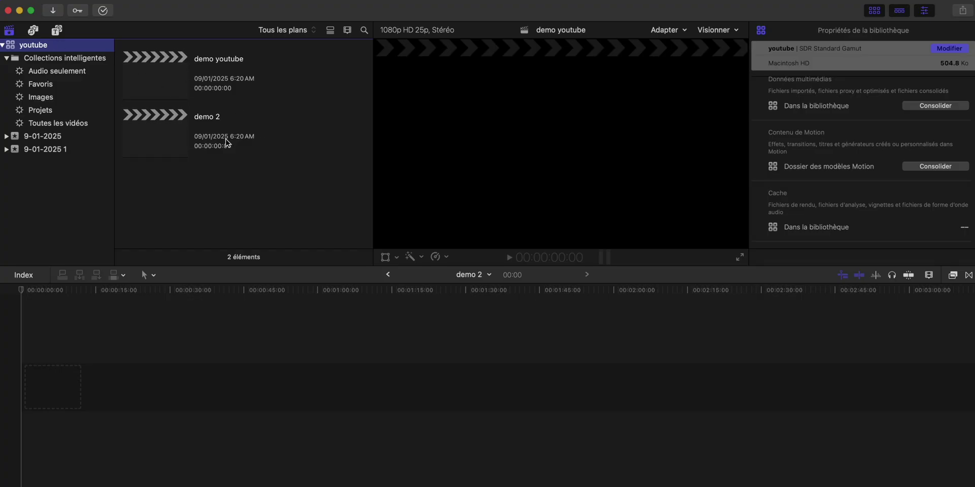
click(210, 187)
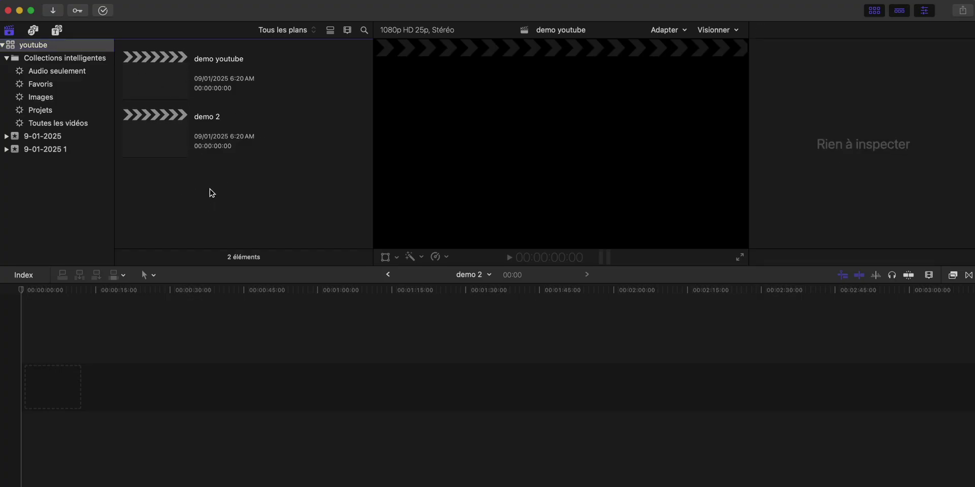
click(97, 10)
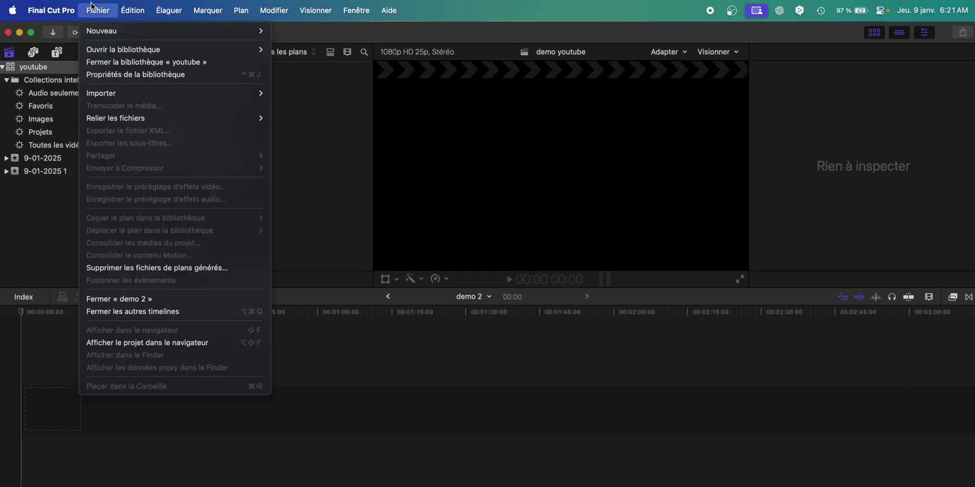
mouse_move(152, 94)
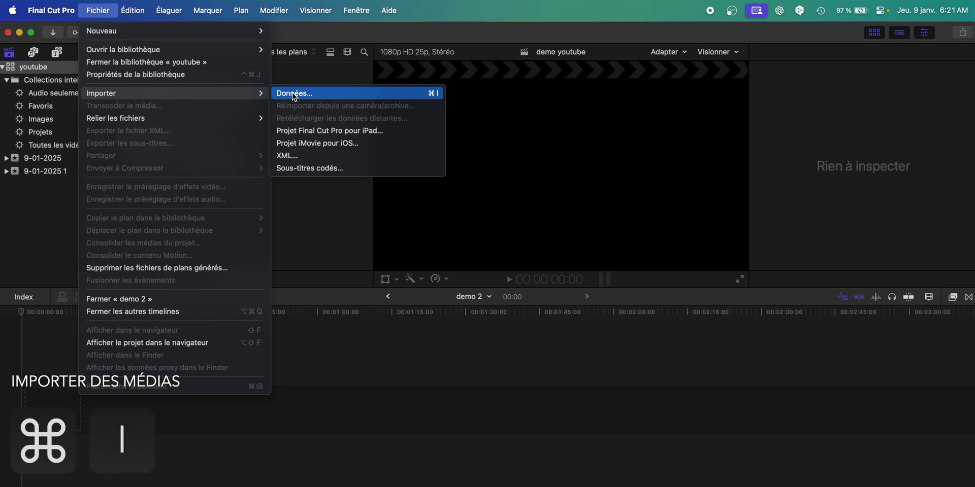
click(294, 94)
scroll(256, 400, down, 8)
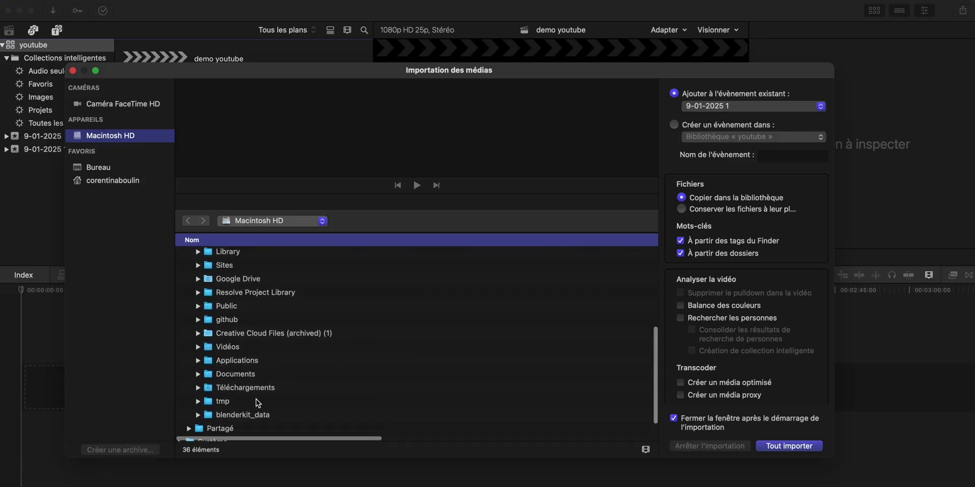
scroll(256, 402, down, 1)
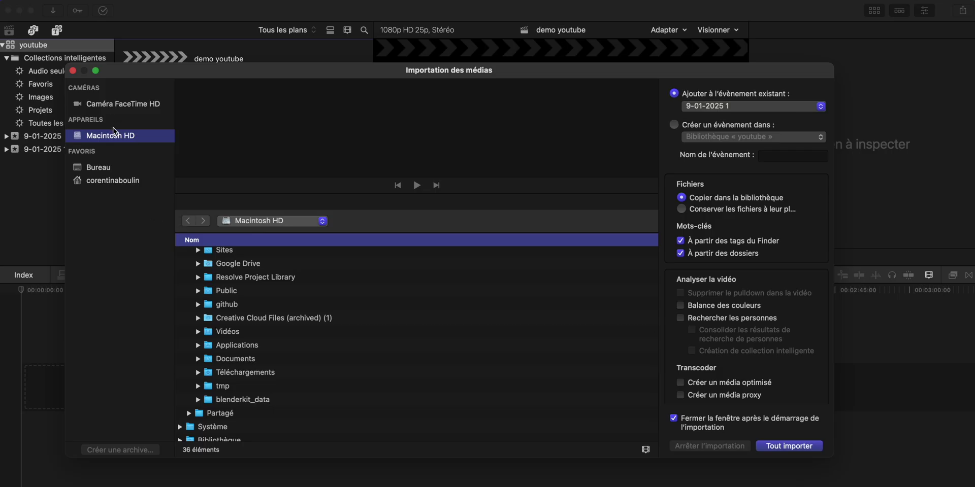
scroll(287, 302, down, 1)
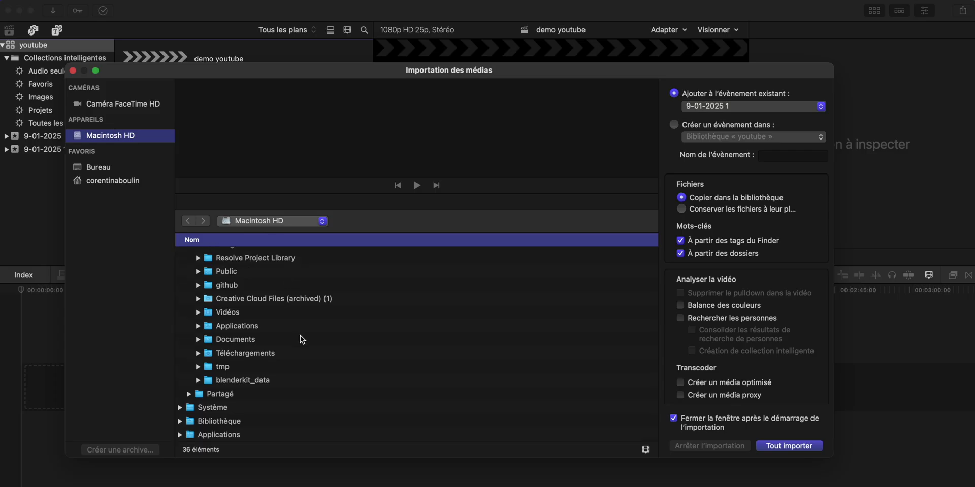
Step: Import the five IMG clips from Téléchargements > Rush into the 9-01-2025 1 event, keeping the files in their original location
click(198, 354)
click(207, 367)
scroll(233, 365, down, 1)
click(256, 361)
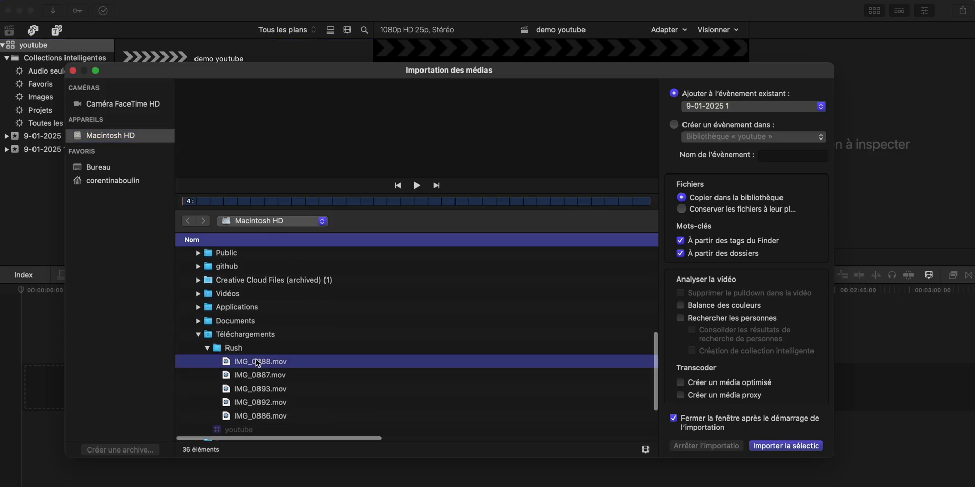
shift+click(258, 416)
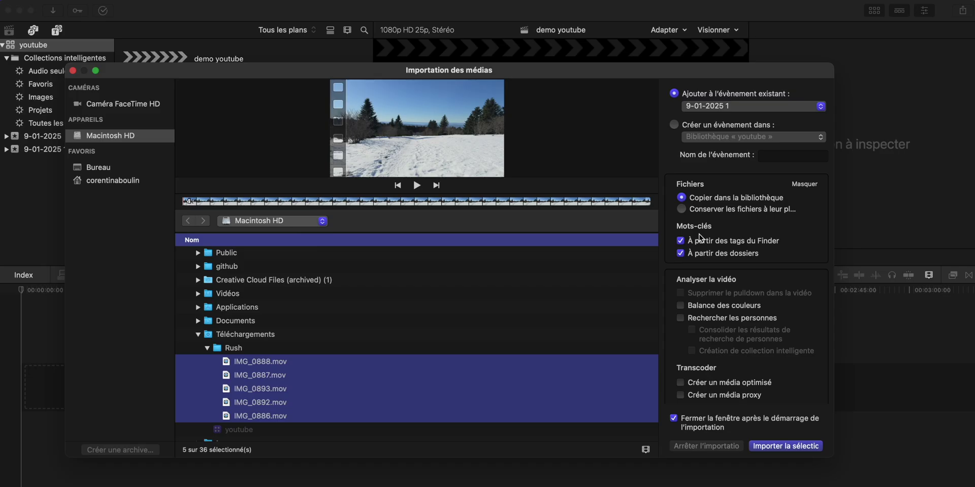
click(720, 210)
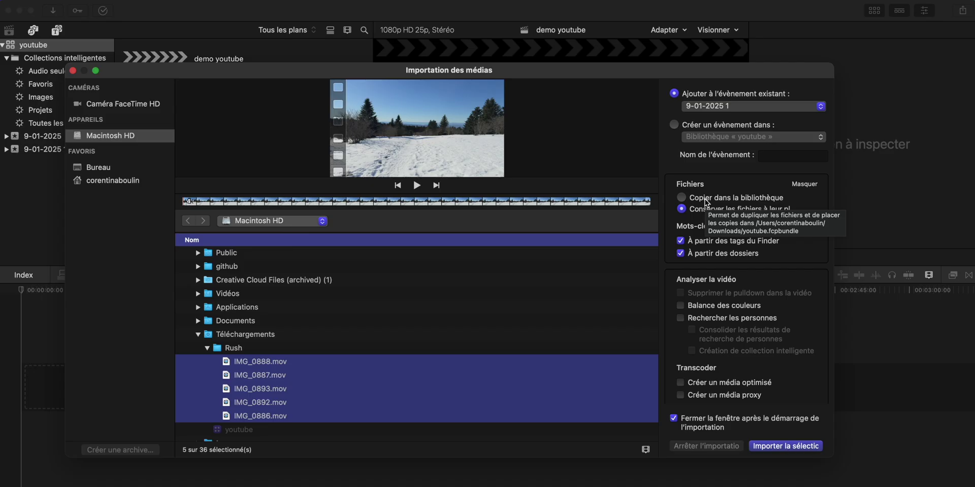
click(761, 446)
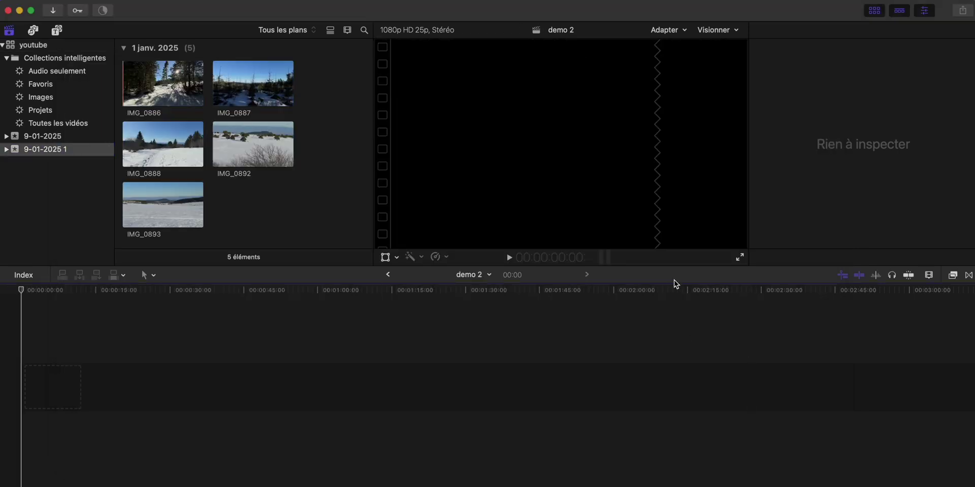
Step: Examine the imported clips in the 9-01-2025 1 event, and the projects and clips across the whole youtube library
scroll(339, 113, up, 1)
scroll(339, 113, down, 1)
scroll(339, 113, up, 1)
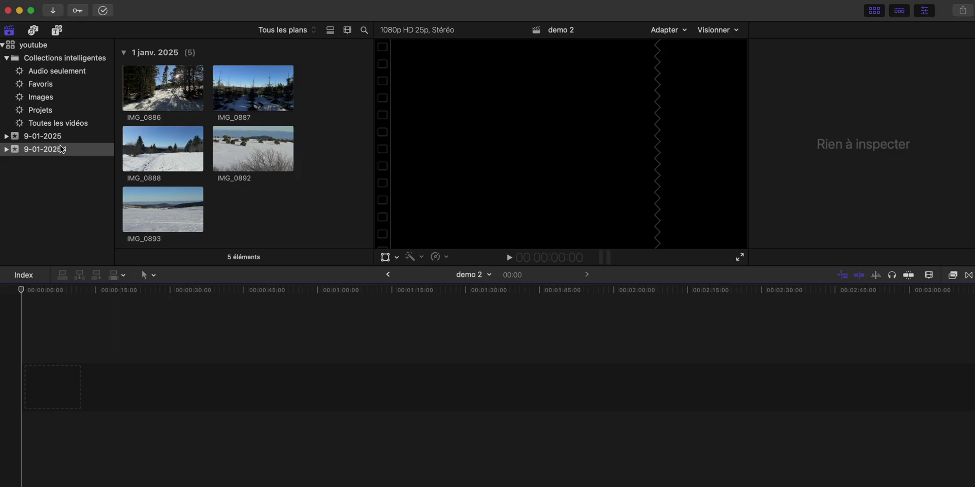
click(45, 46)
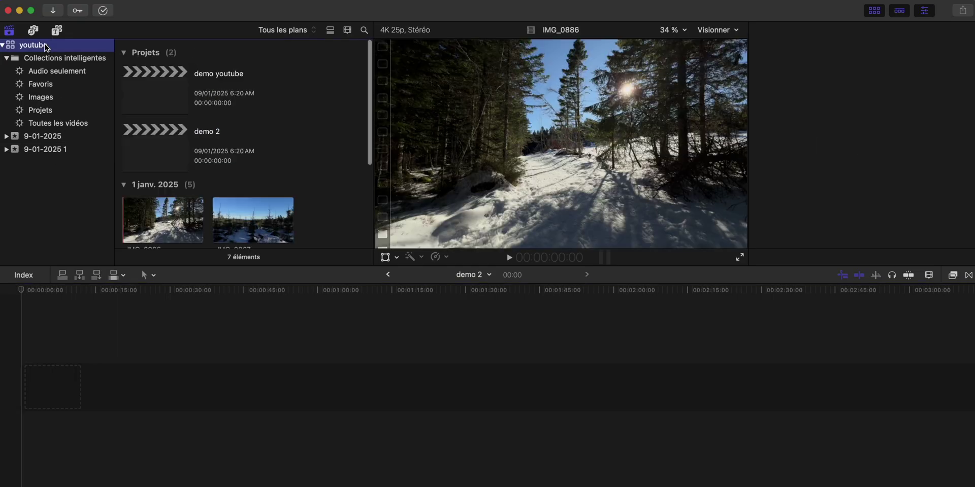
scroll(345, 170, down, 5)
scroll(344, 168, up, 5)
scroll(325, 175, down, 3)
scroll(306, 181, up, 3)
scroll(321, 170, down, 5)
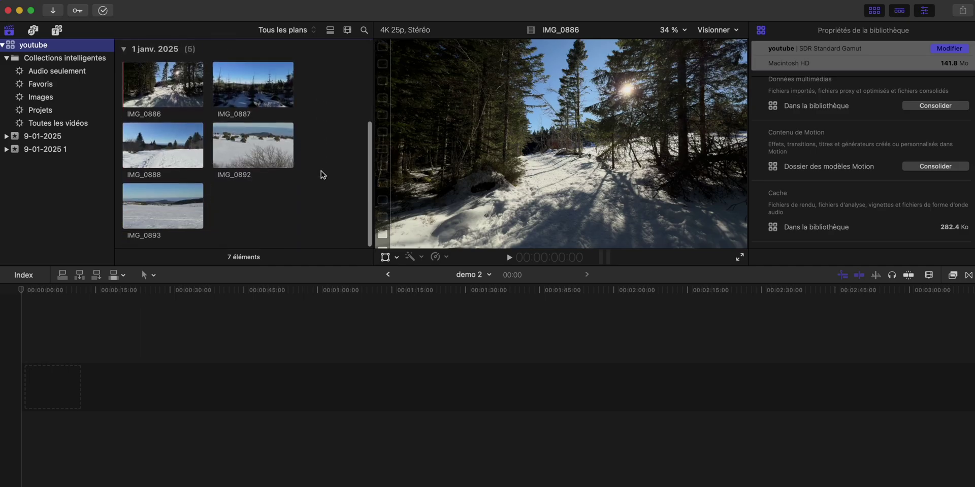
Step: Switch to the Finder and add all five clips from the Rush folder to the start of the demo 2 timeline
click(292, 486)
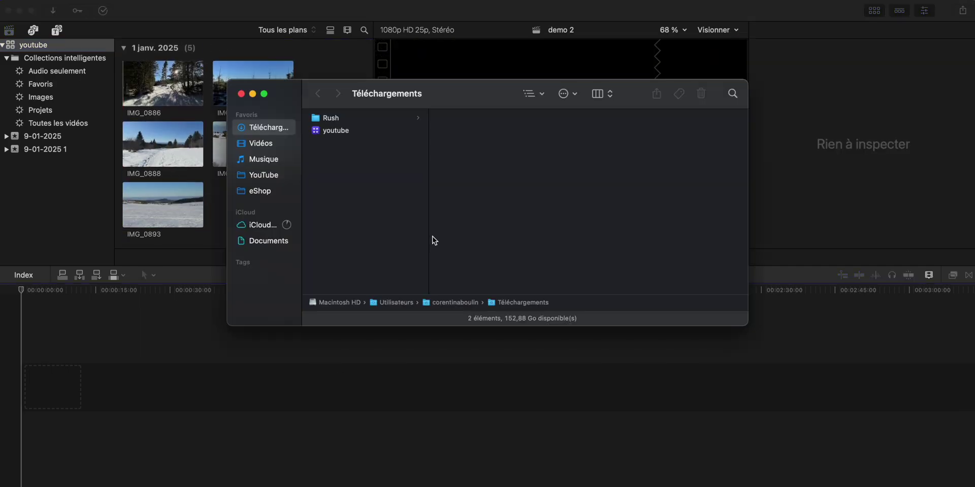
click(349, 116)
click(460, 120)
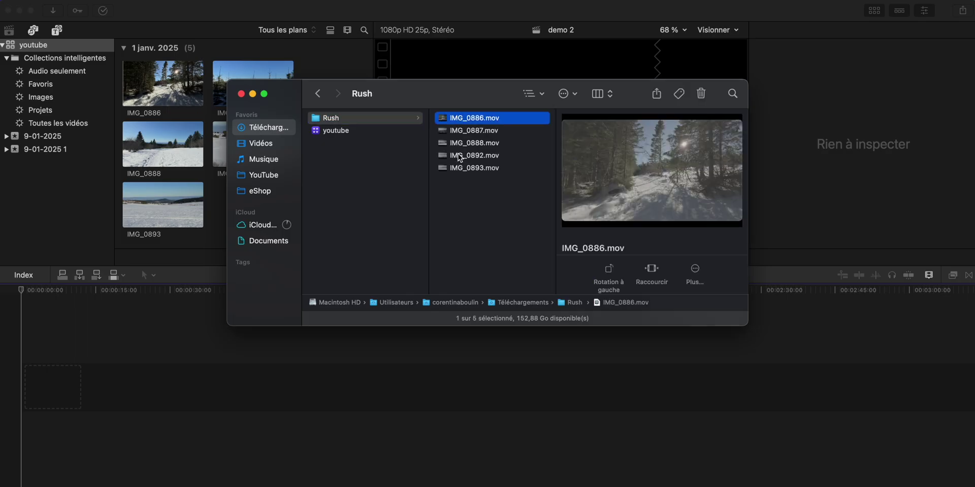
shift+click(457, 169)
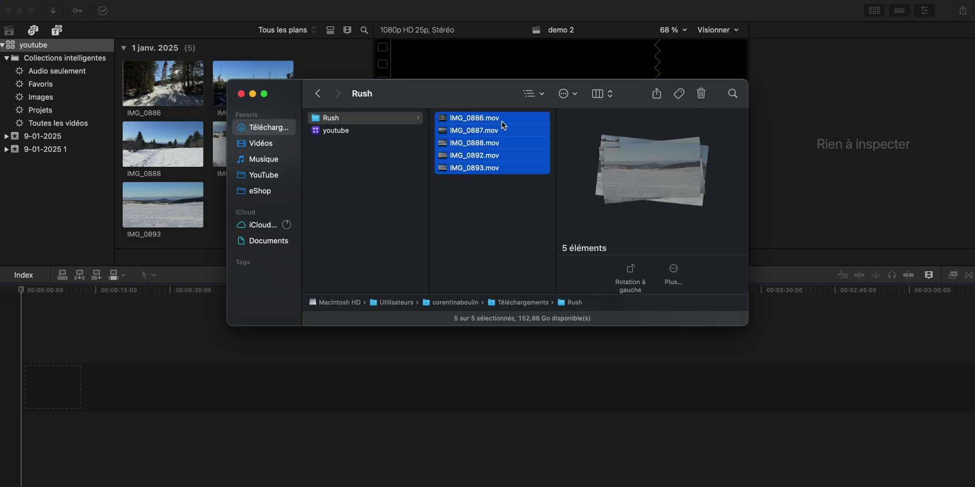
drag(502, 121, 83, 390)
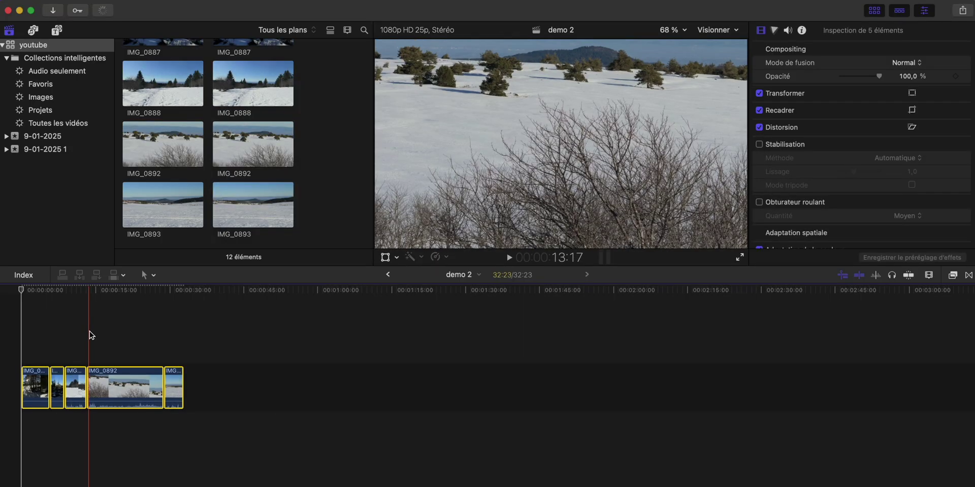
click(92, 335)
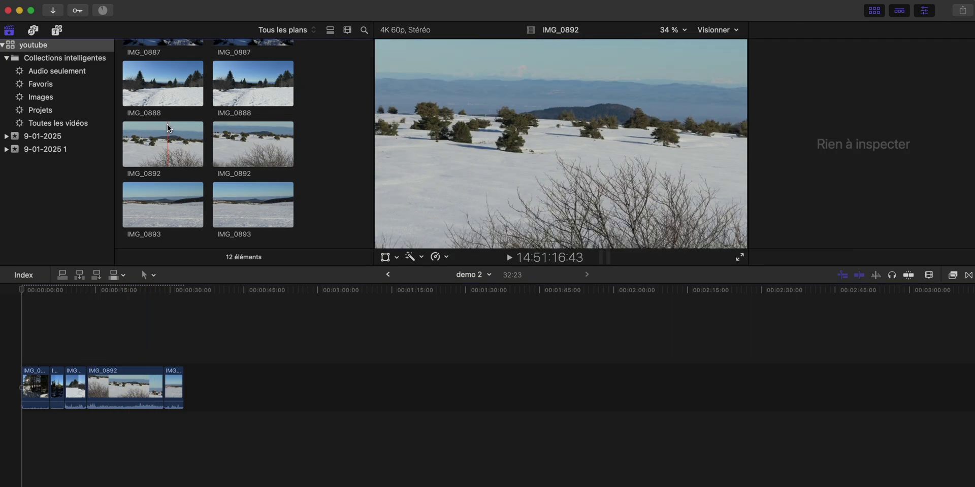
Step: Close the youtube library
scroll(166, 124, up, 10)
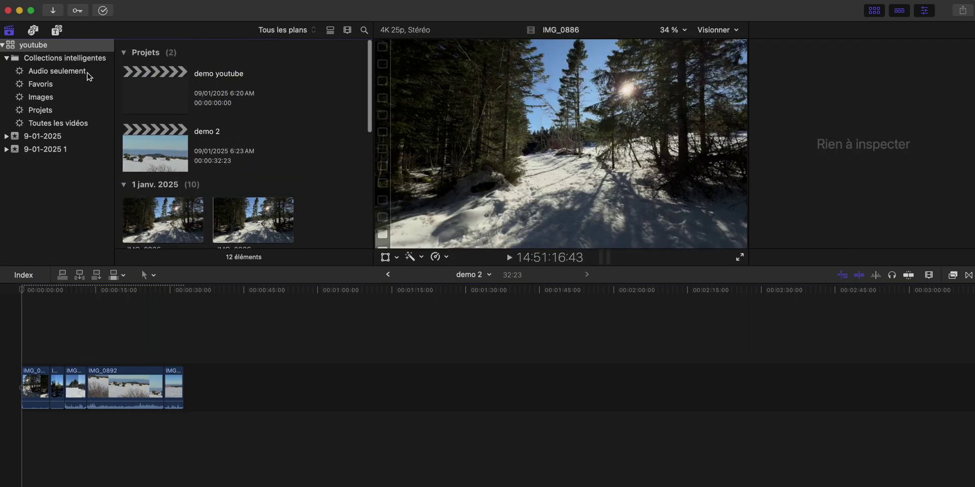
right_click(47, 46)
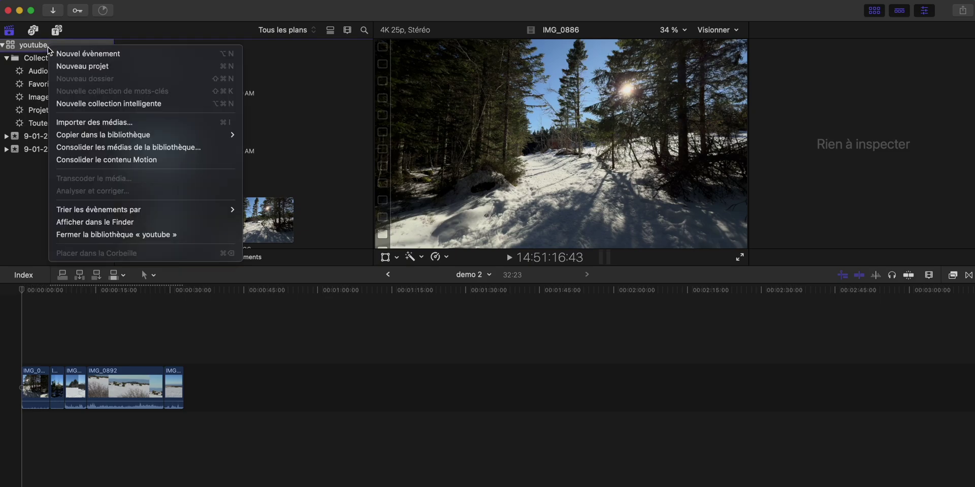
click(77, 236)
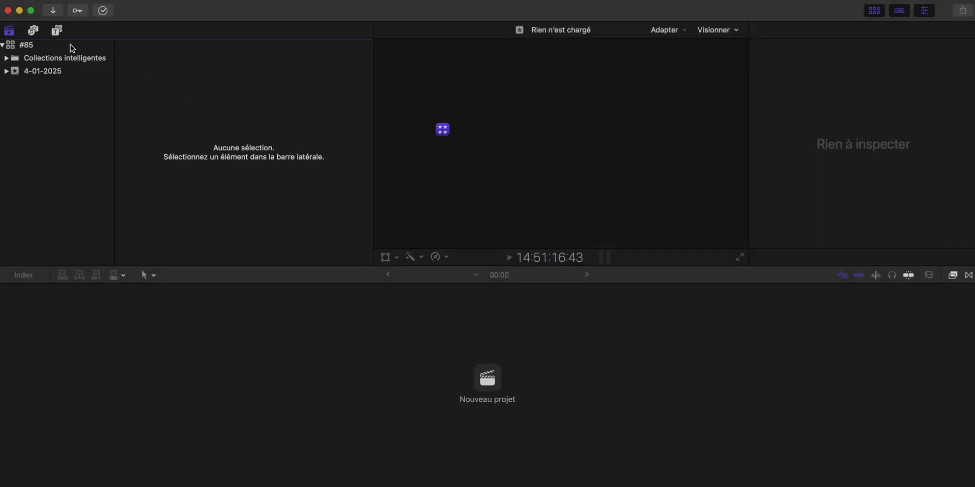
Step: Show the contents of the #85 library and hide the libraries sidebar
click(70, 44)
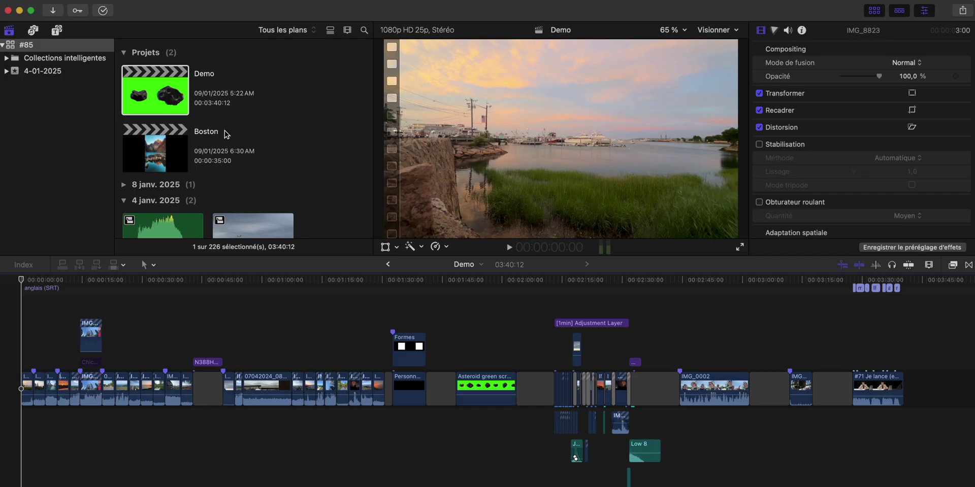
scroll(315, 109, down, 15)
scroll(315, 109, up, 15)
click(9, 31)
Step: Reduce the browser's clip thumbnails to their smallest size and look through the library's dated footage
scroll(219, 157, down, 5)
scroll(222, 159, down, 5)
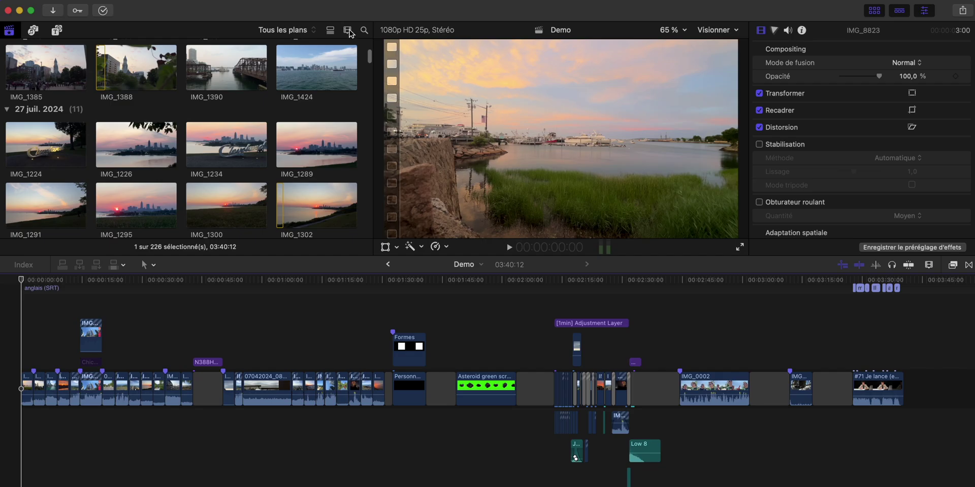
click(347, 31)
drag(342, 59, 282, 65)
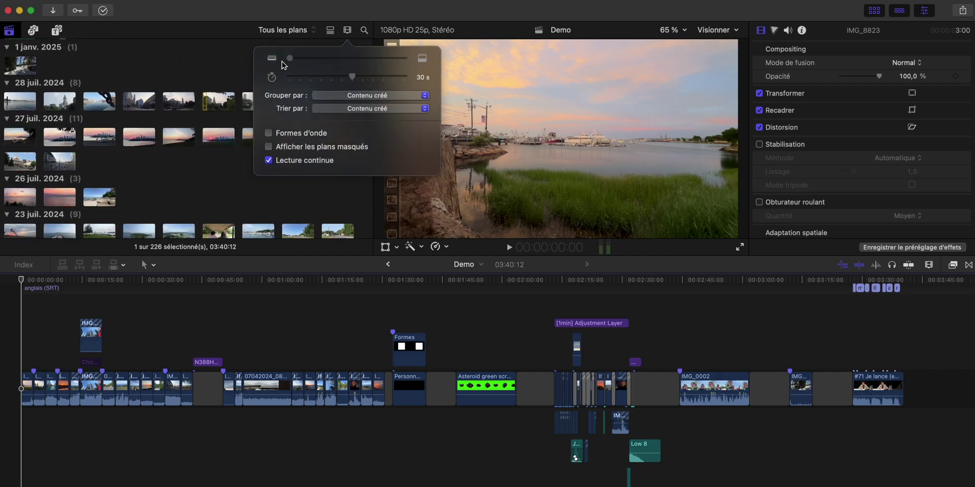
scroll(222, 153, down, 15)
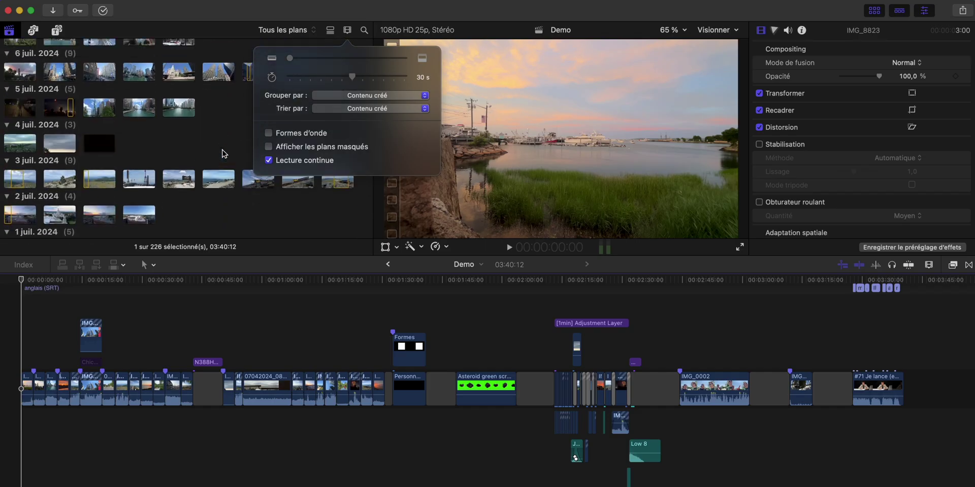
scroll(222, 153, down, 15)
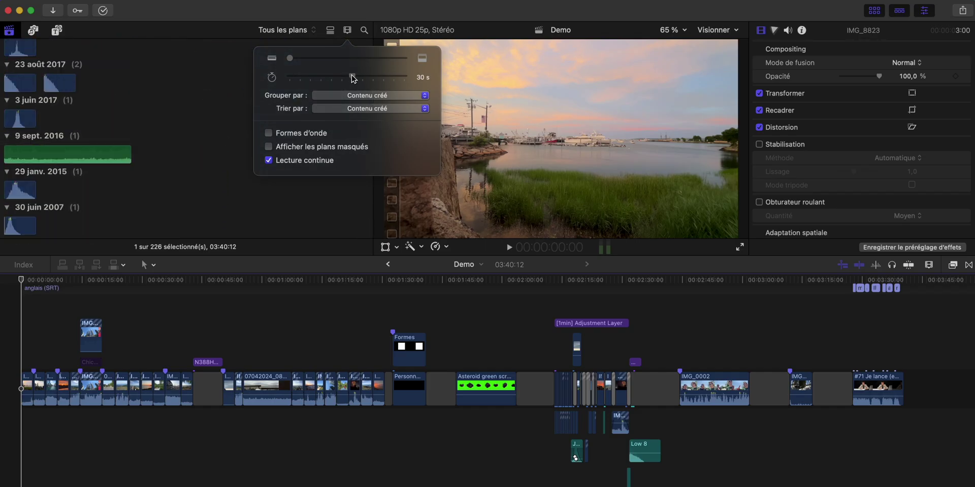
Step: Set the browser clips' filmstrip duration to Tout and return to the projects at the start of the library
click(191, 117)
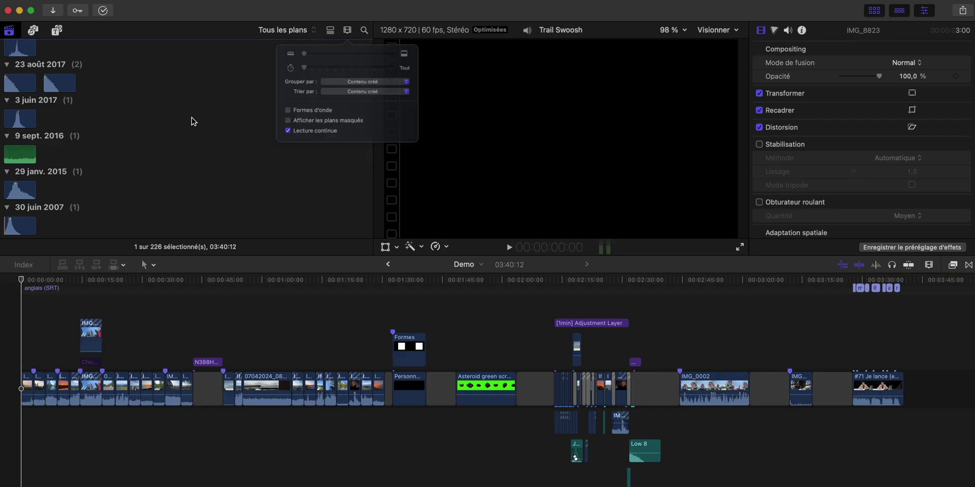
scroll(191, 117, down, 2)
scroll(191, 118, up, 8)
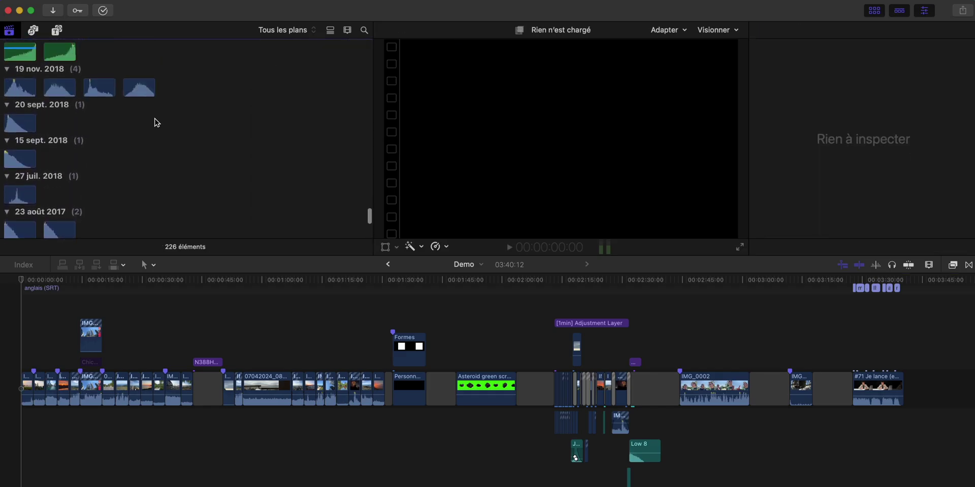
scroll(141, 109, up, 15)
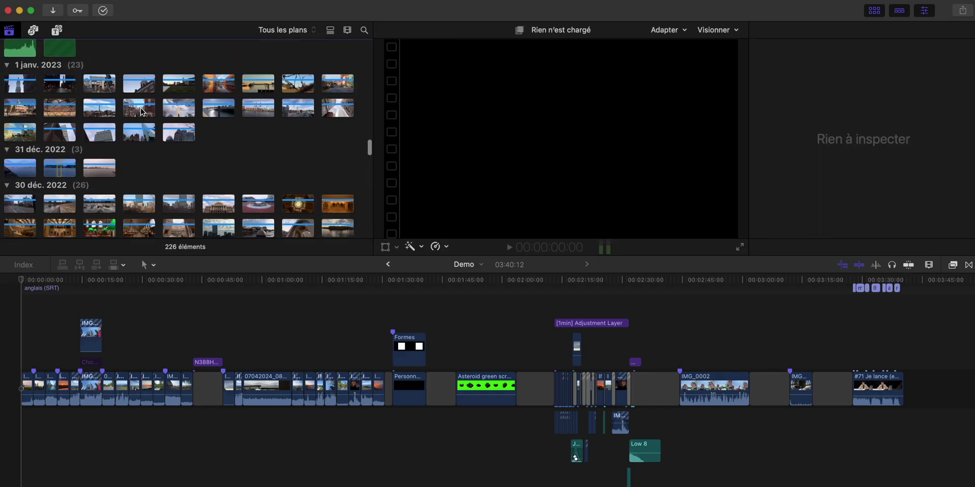
scroll(141, 112, up, 15)
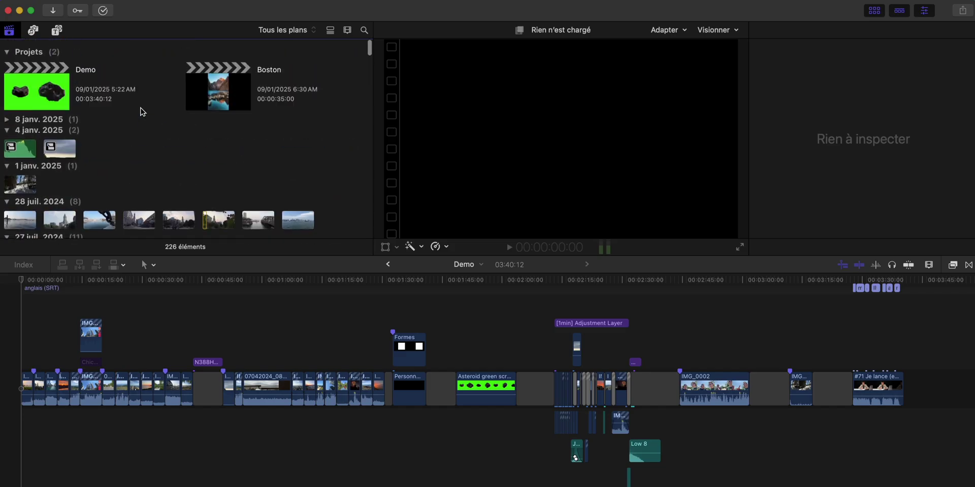
Step: Check the browser's search field, hide it again and look through the Effets sonores list
click(364, 31)
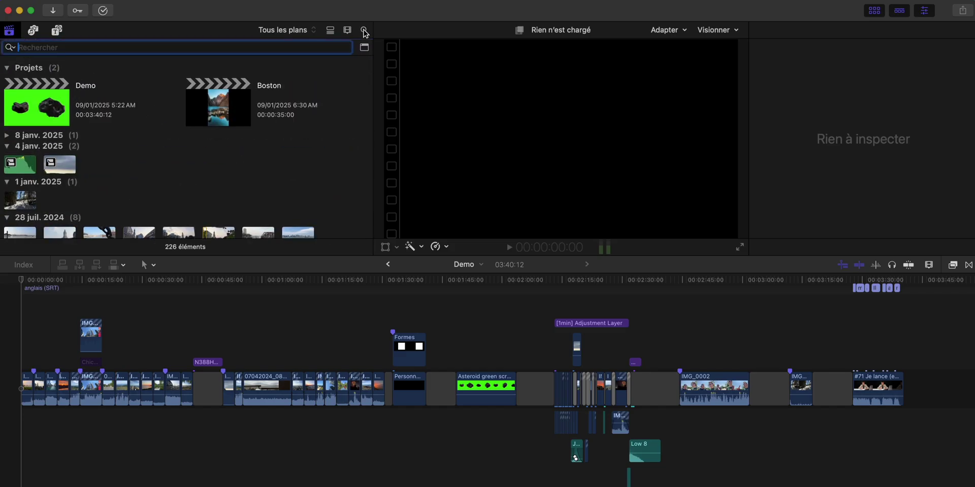
click(364, 31)
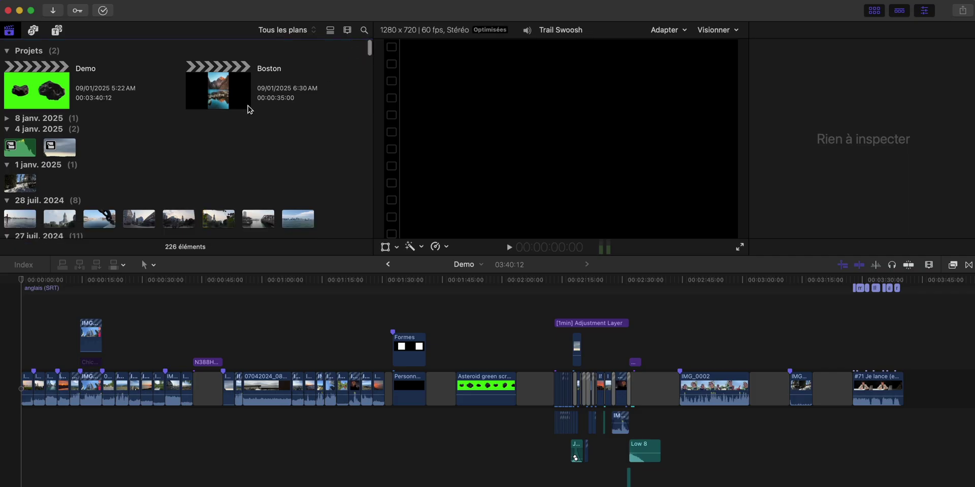
click(33, 31)
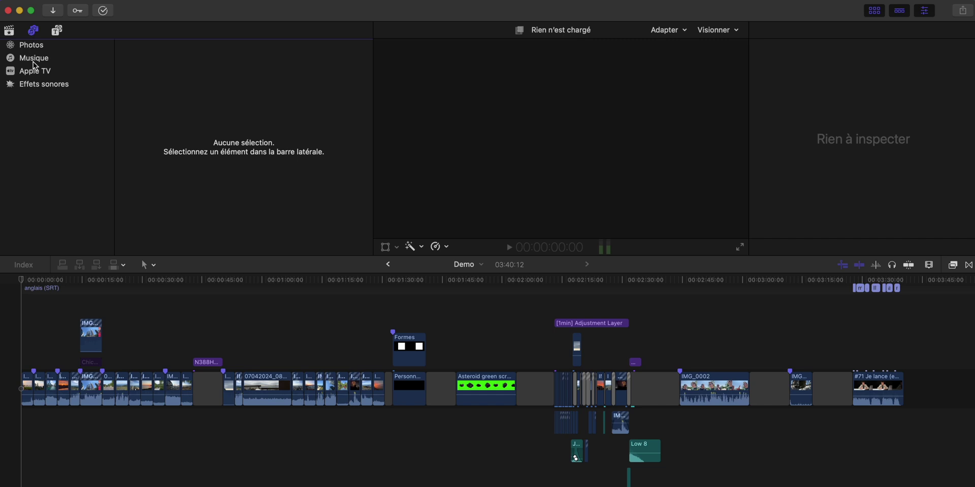
click(34, 88)
scroll(216, 157, down, 10)
scroll(216, 157, up, 10)
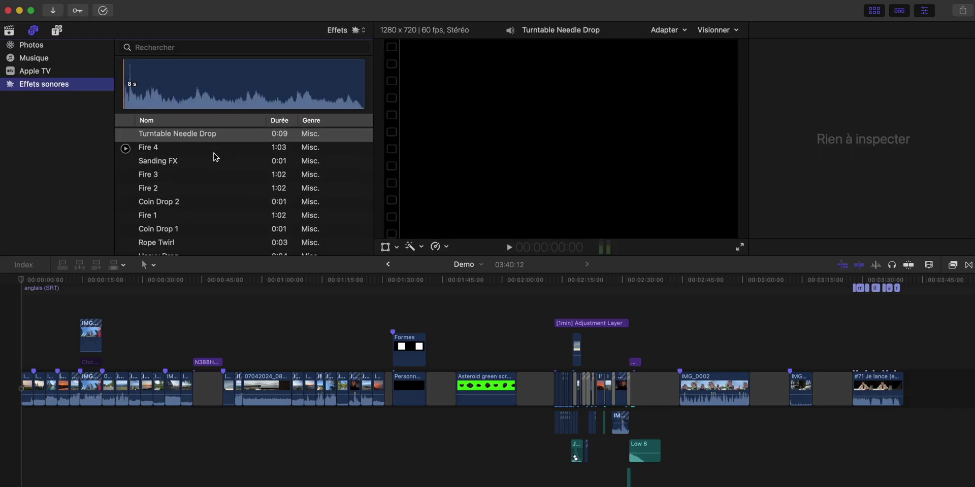
Step: Look through the installed titles
click(58, 31)
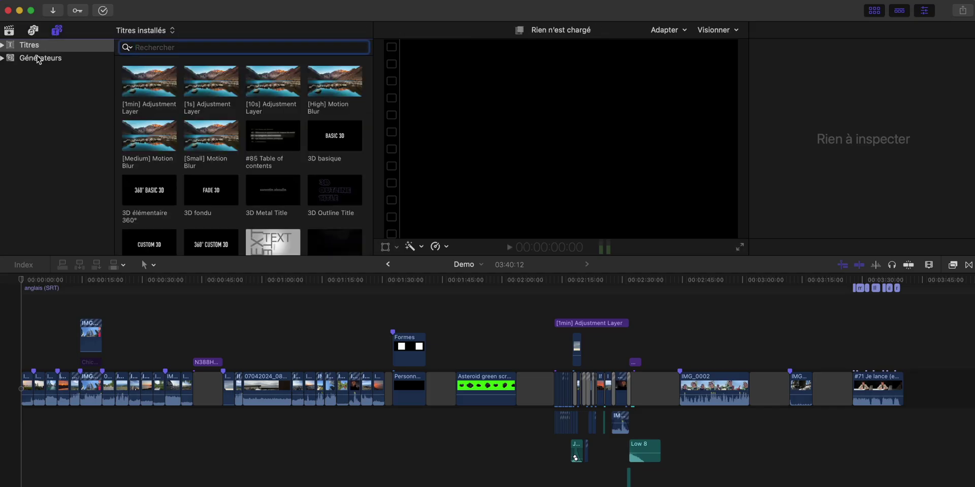
scroll(356, 191, down, 15)
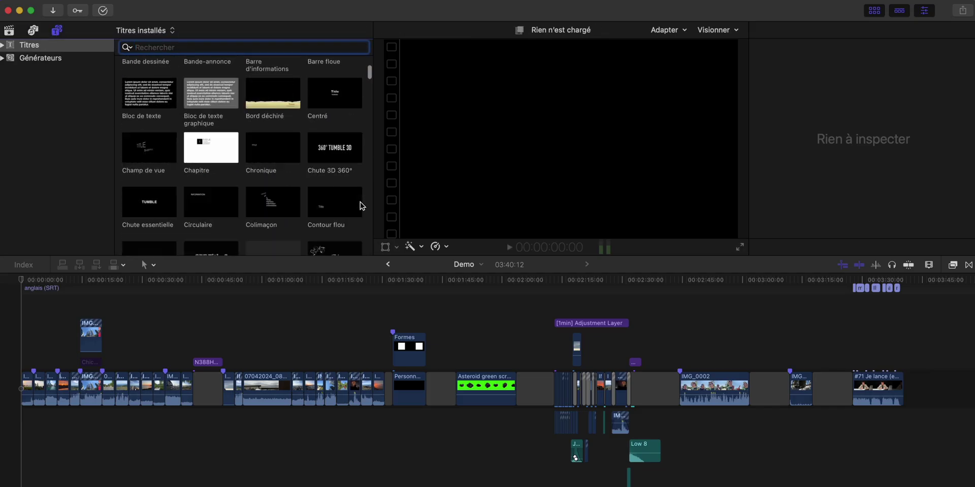
scroll(362, 206, down, 8)
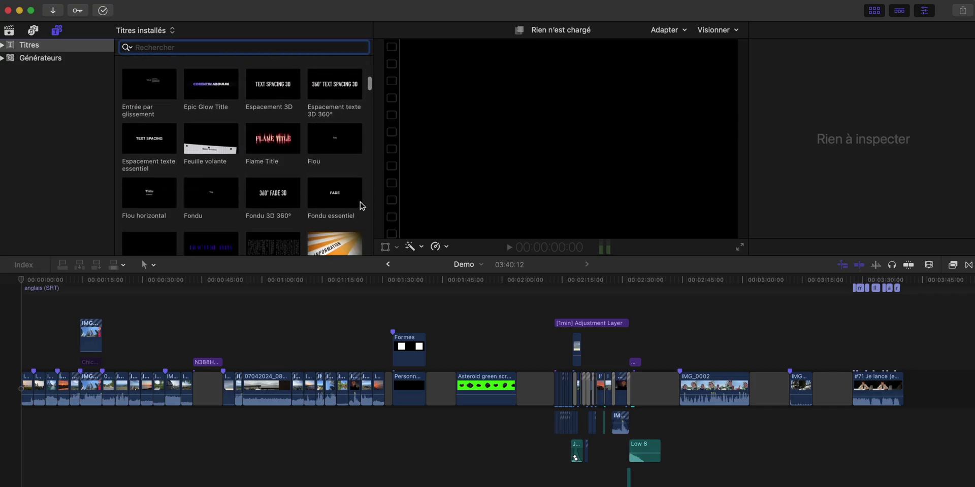
scroll(361, 206, down, 8)
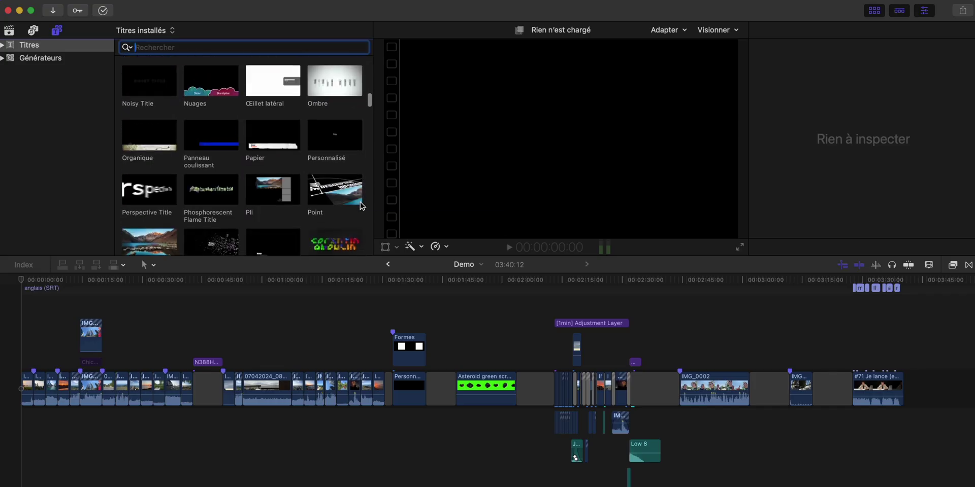
scroll(362, 206, down, 8)
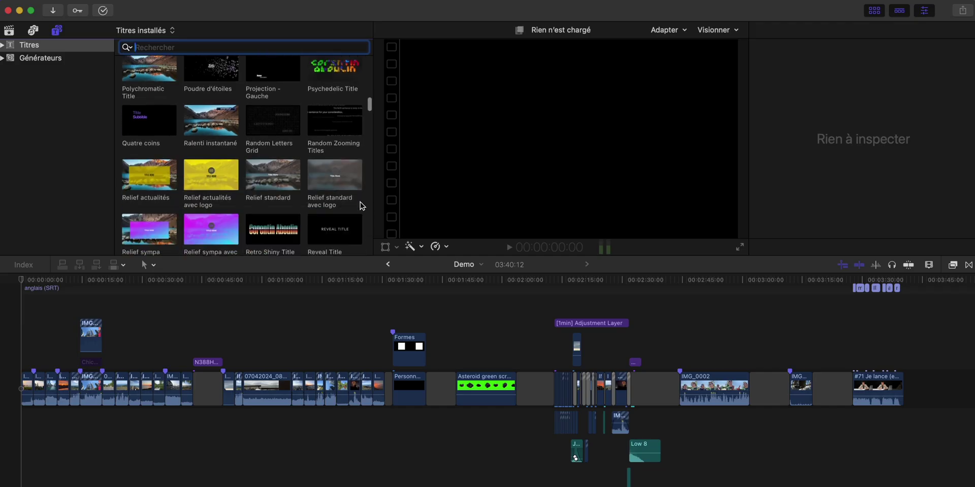
scroll(360, 203, down, 1)
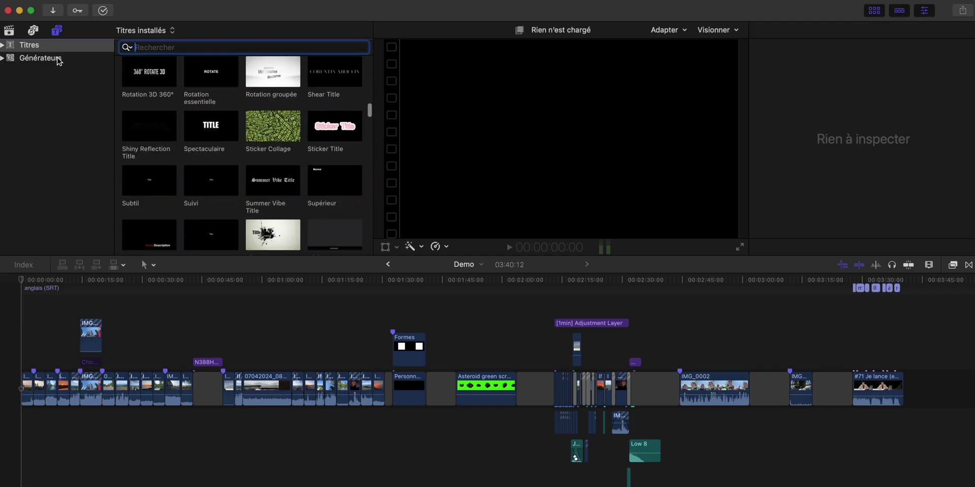
Step: Look through the installed generators and preview the Décompte Essentiel generator
click(41, 58)
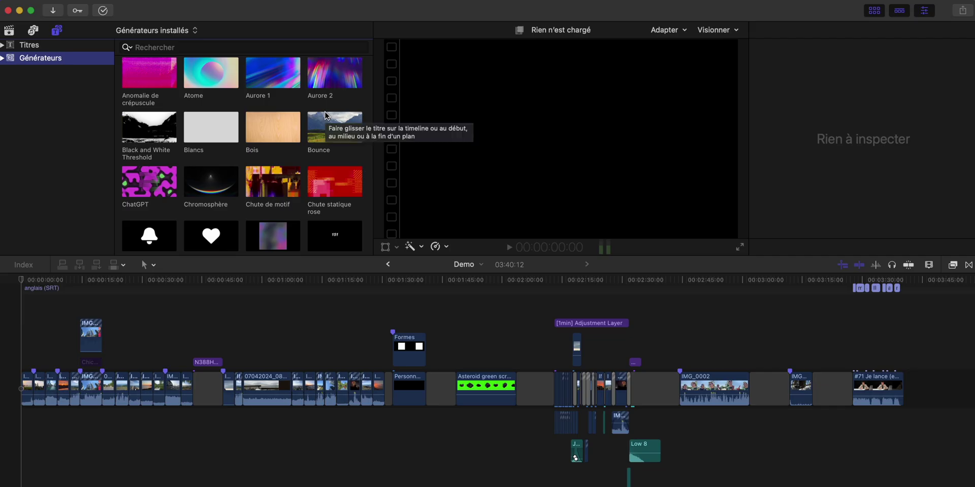
scroll(325, 115, down, 5)
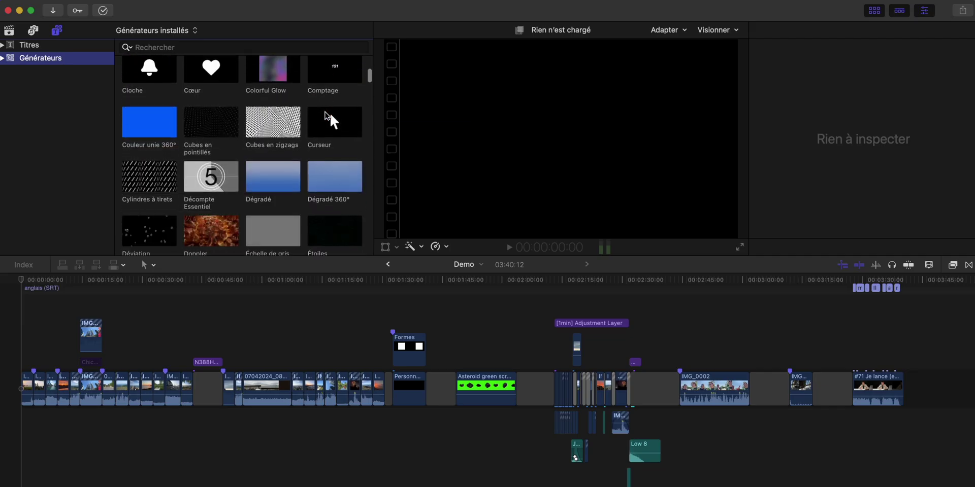
scroll(325, 113, down, 2)
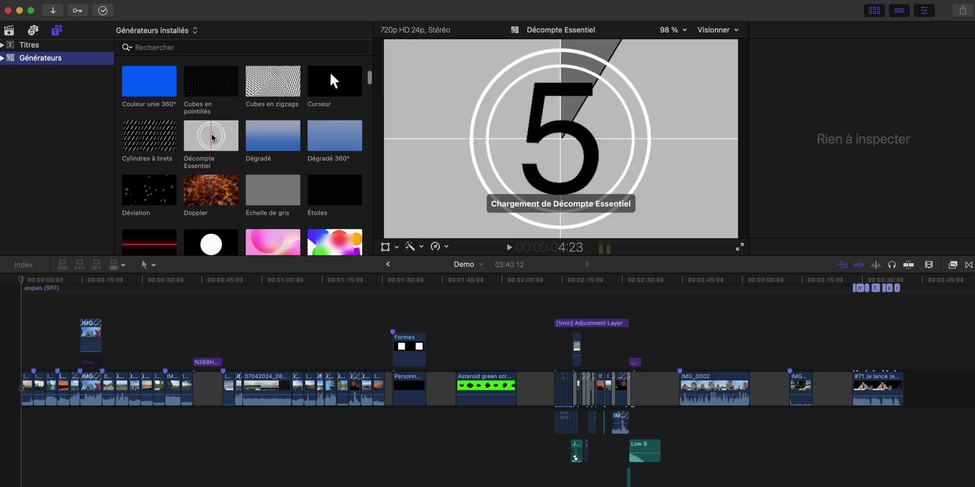
scroll(274, 189, down, 5)
scroll(273, 185, up, 5)
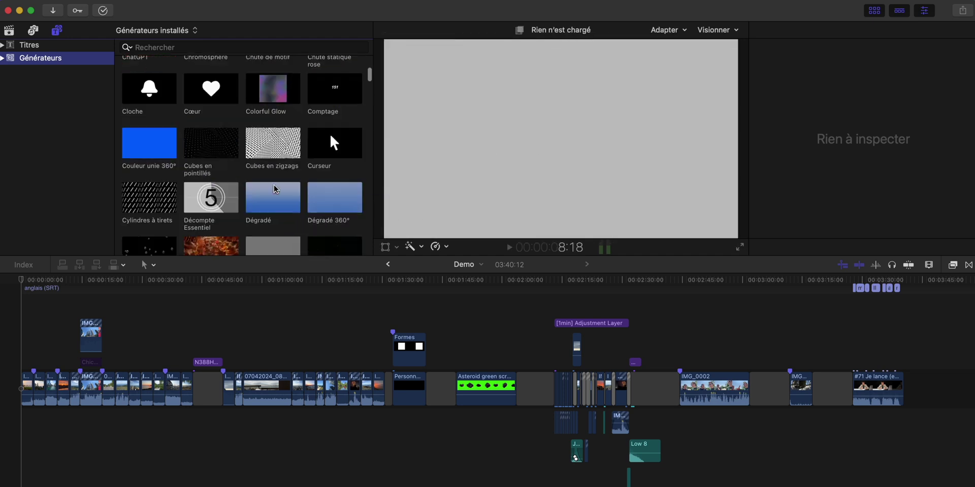
Step: Expand the Générateurs and Titres groups and look through their categories
click(3, 58)
click(2, 45)
scroll(53, 189, down, 6)
scroll(55, 189, up, 6)
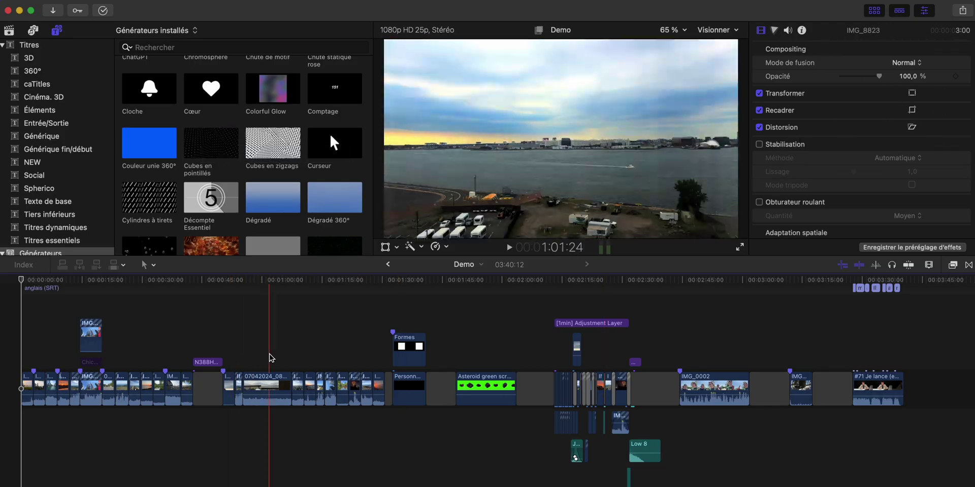
Step: Select the fireworks clip IMG_9186 in the Demo timeline and review its video settings from Compositing to Suivis
click(354, 388)
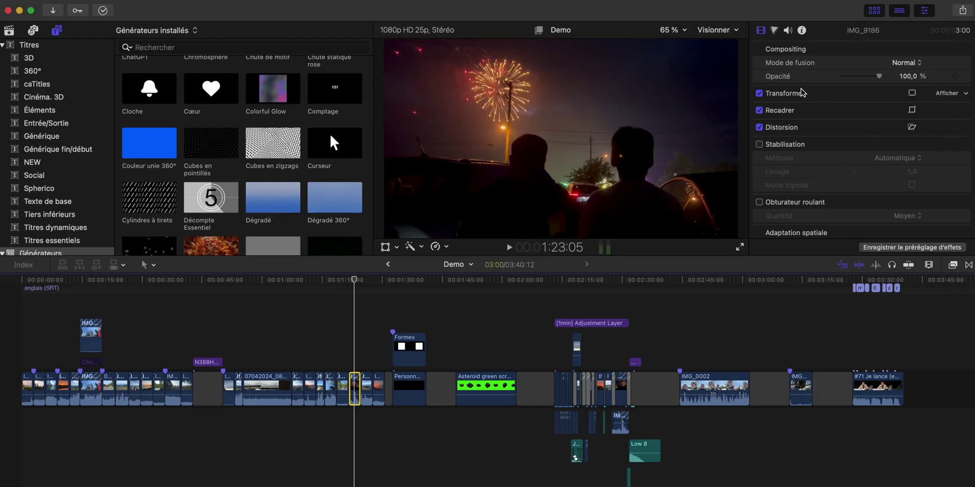
scroll(782, 134, down, 3)
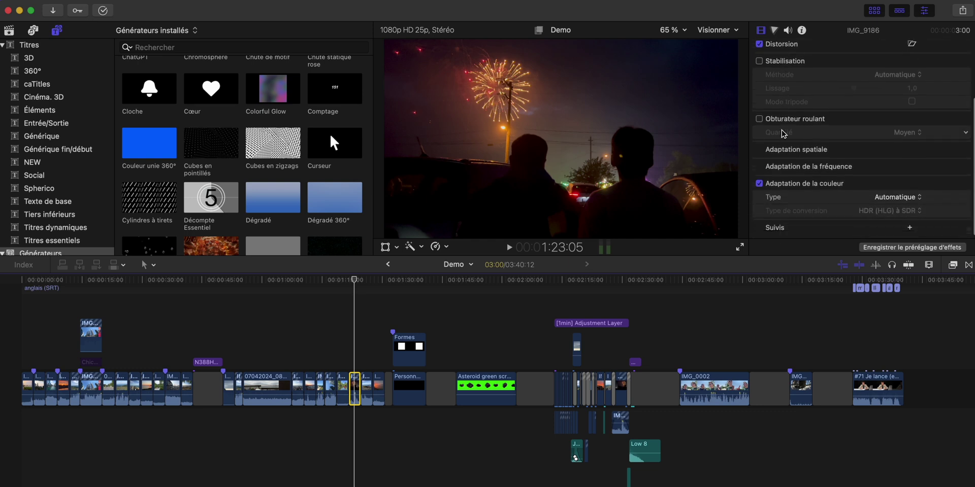
scroll(782, 122, up, 3)
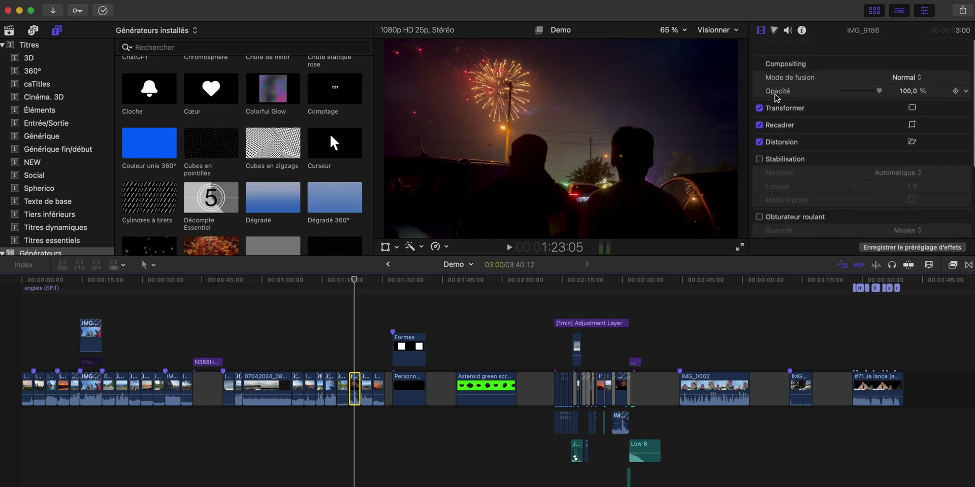
scroll(849, 141, down, 3)
scroll(848, 142, up, 2)
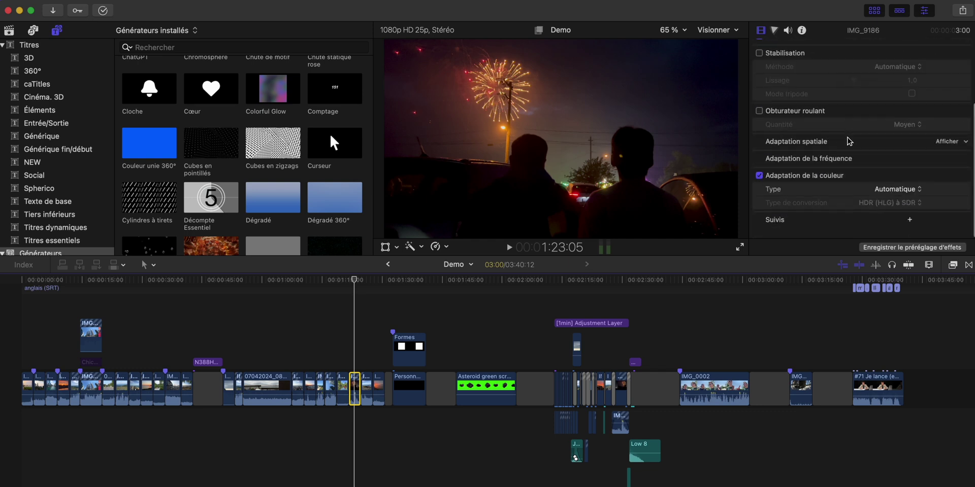
Step: Review the fireworks clip's colour controls and the list of corrections that can be added, without adding one
click(774, 31)
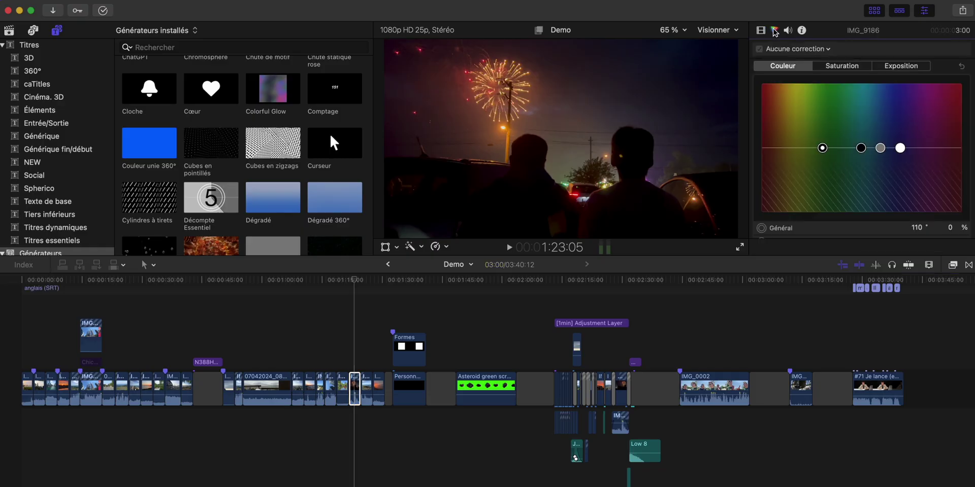
scroll(906, 111, down, 1)
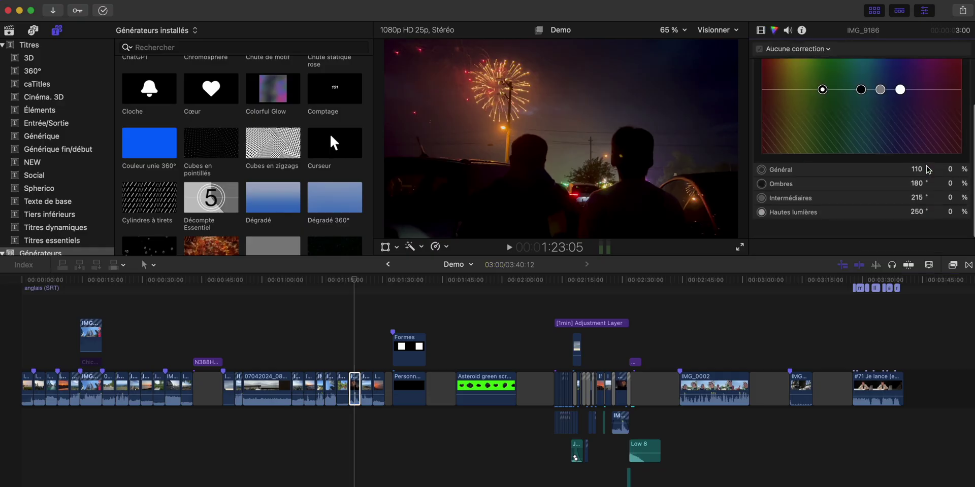
scroll(906, 112, up, 1)
click(826, 49)
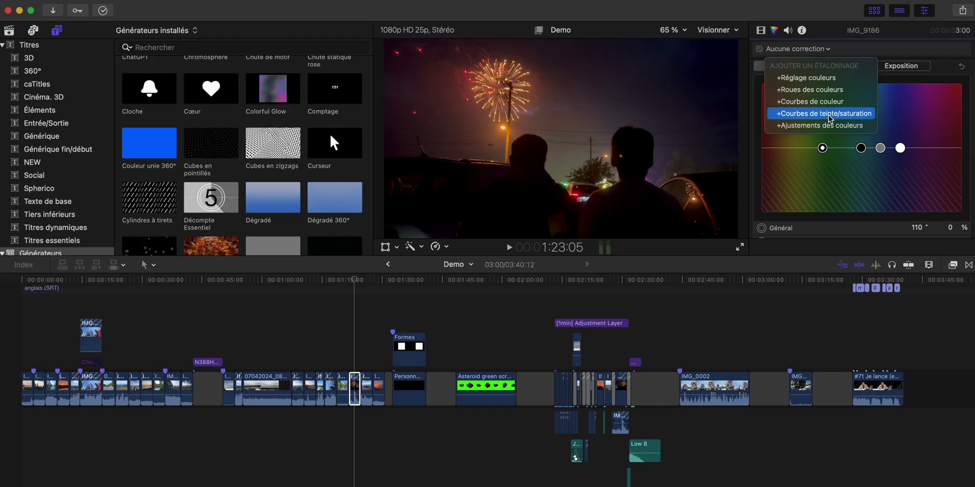
click(817, 53)
Step: Review the fireworks clip's audio settings, including volume, audio enhancements and audio configuration
click(787, 31)
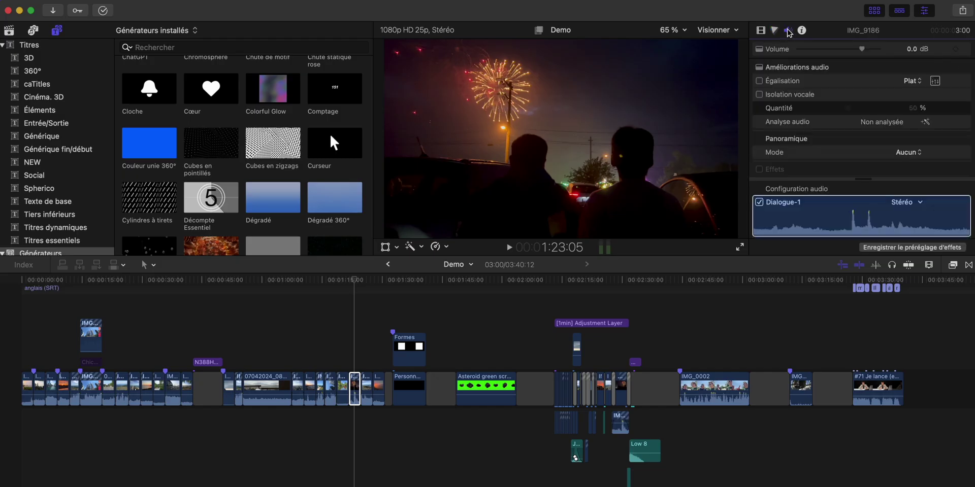
scroll(819, 138, down, 2)
scroll(818, 138, up, 2)
Step: Read through the fireworks clip's metadata in the Générale view
click(801, 30)
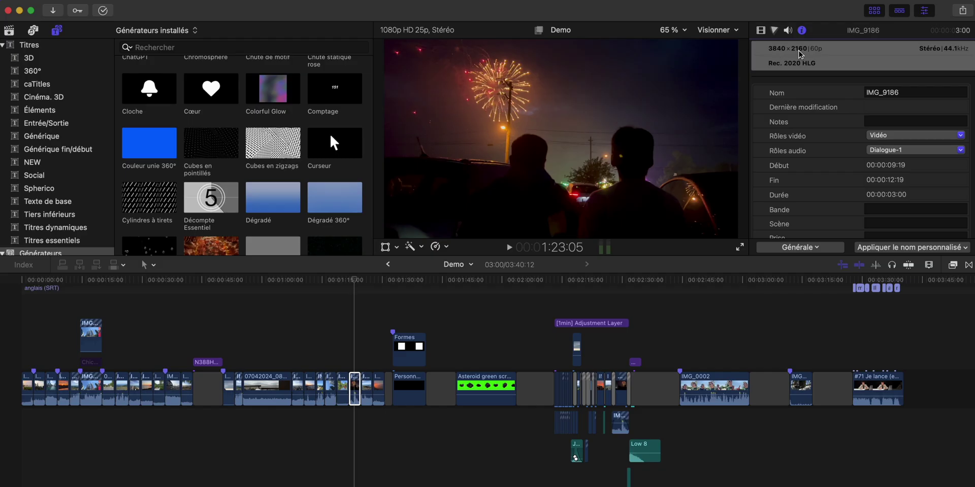
scroll(833, 152, down, 10)
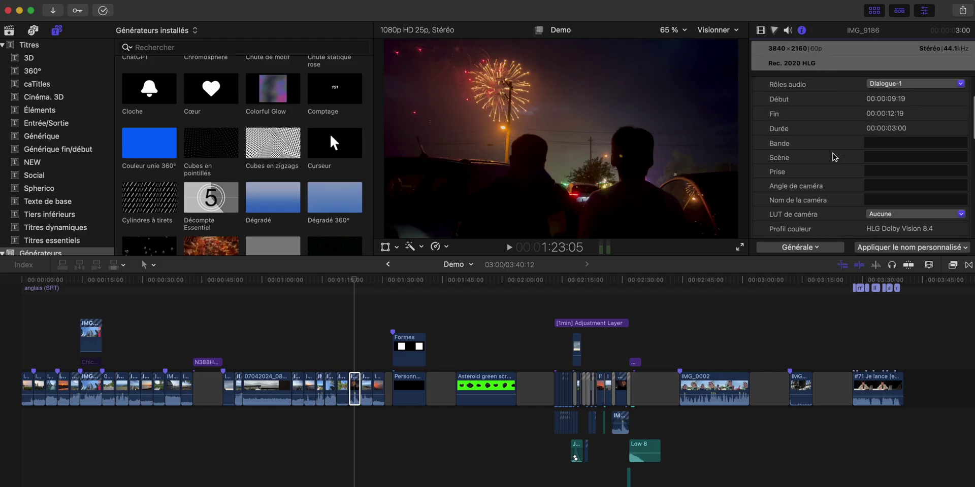
scroll(834, 158, up, 5)
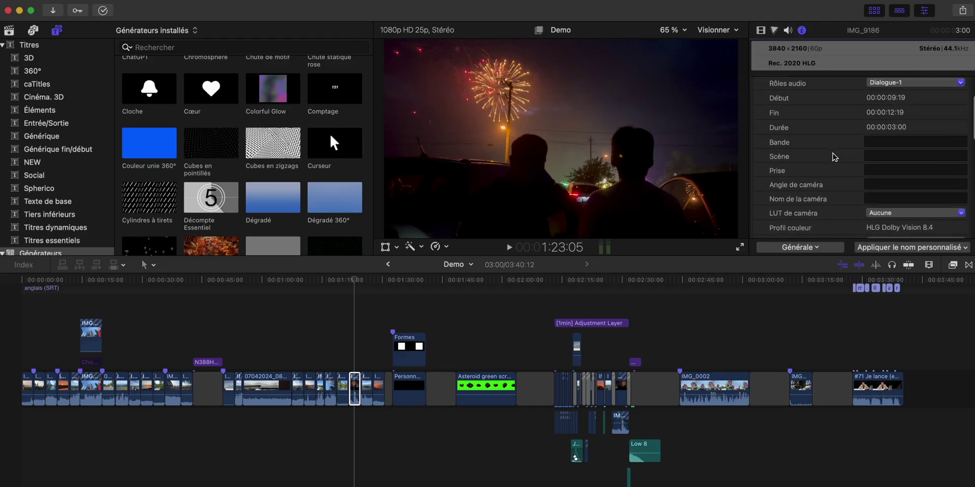
Step: Switch the clip's metadata to the Étendue view and read through the additional fields
click(812, 249)
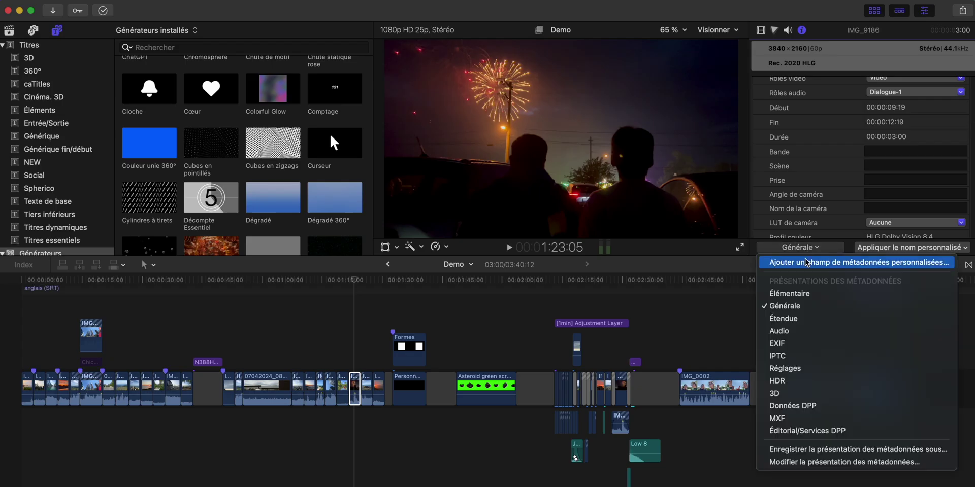
click(784, 318)
scroll(796, 170, down, 4)
scroll(795, 170, down, 5)
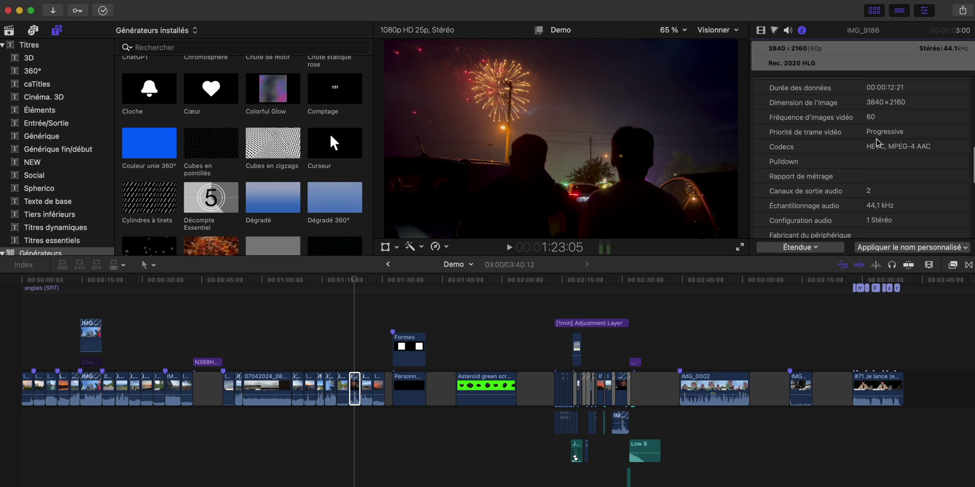
scroll(875, 144, up, 10)
Step: Set the metadata view to Élémentaire and deselect the clip in the timeline
click(798, 250)
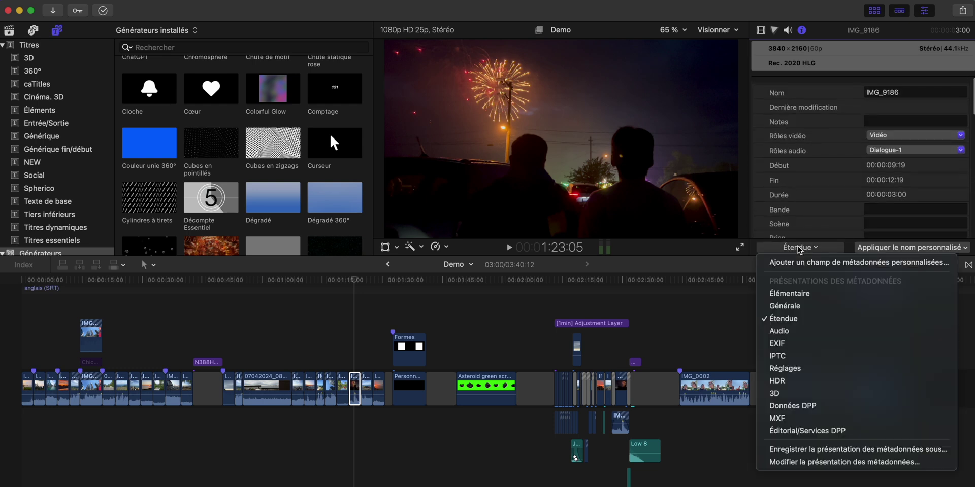
click(792, 291)
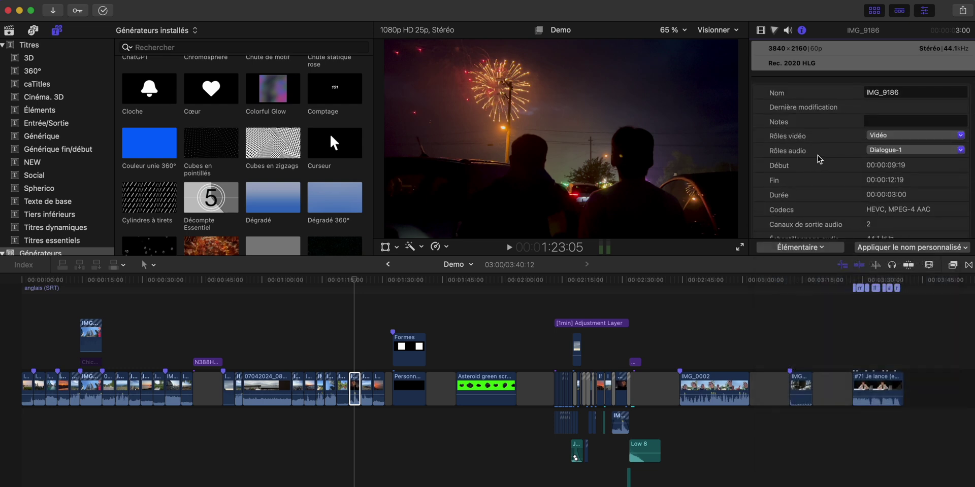
click(352, 294)
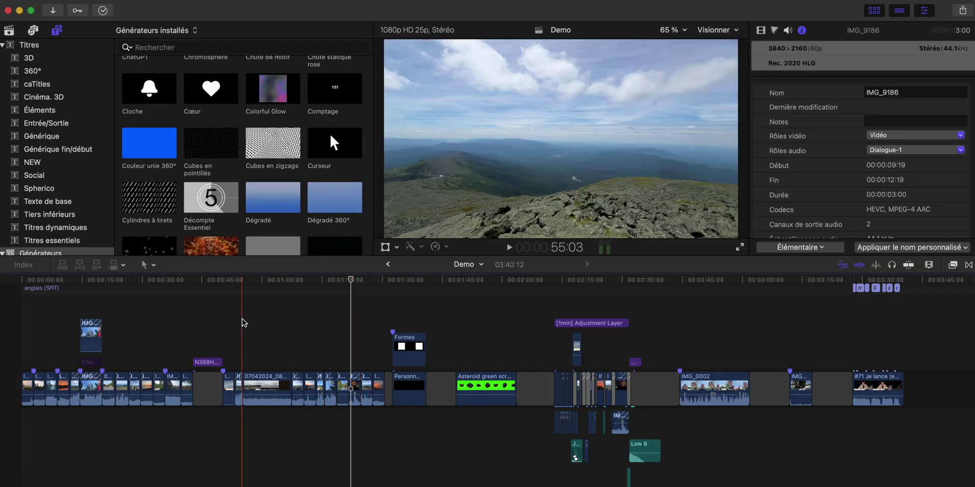
Step: Show the effects browser and look through the installed video effects
scroll(270, 327, up, 2)
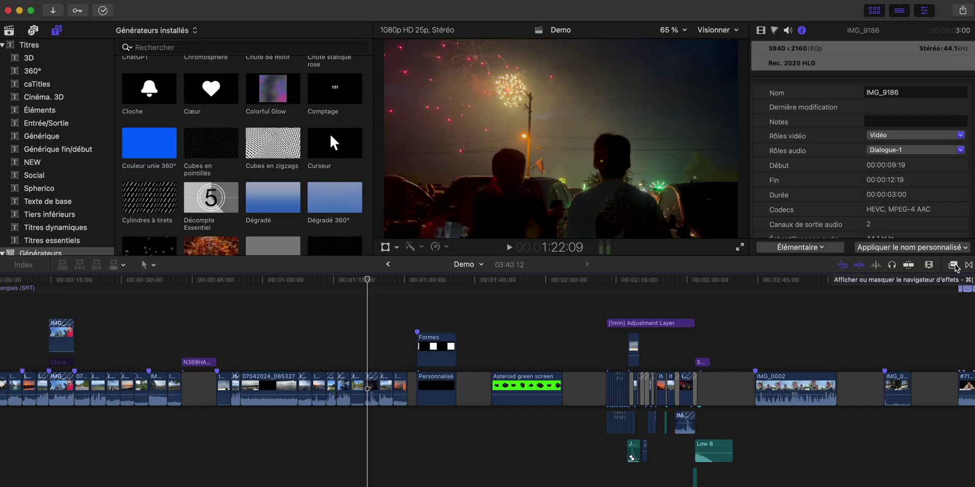
click(953, 265)
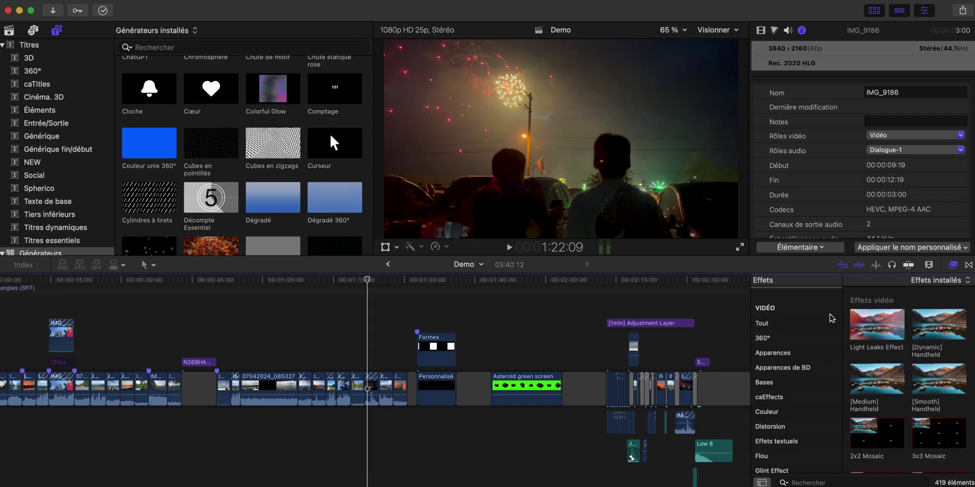
scroll(882, 369, down, 6)
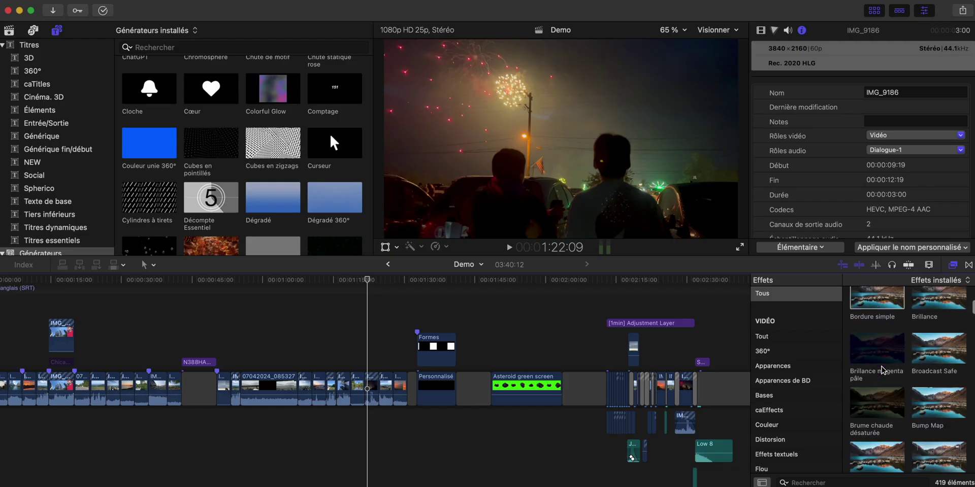
scroll(882, 370, down, 8)
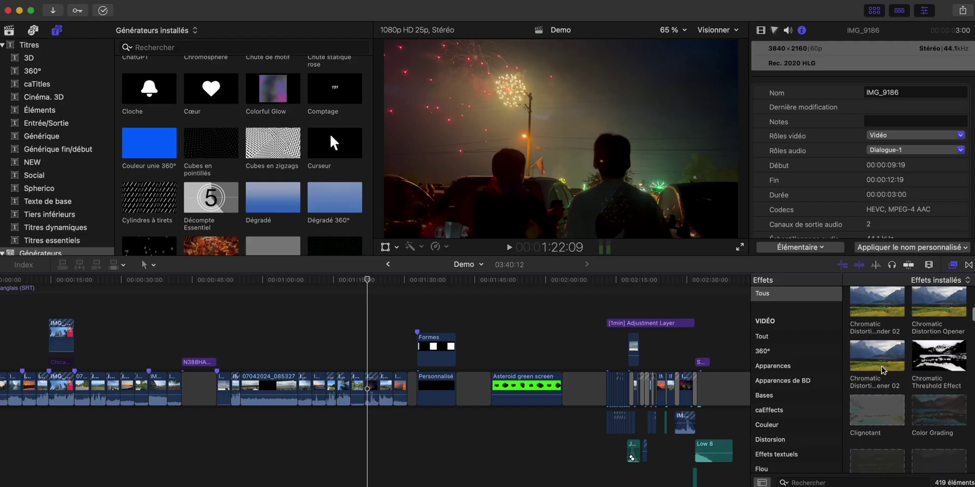
scroll(882, 370, up, 5)
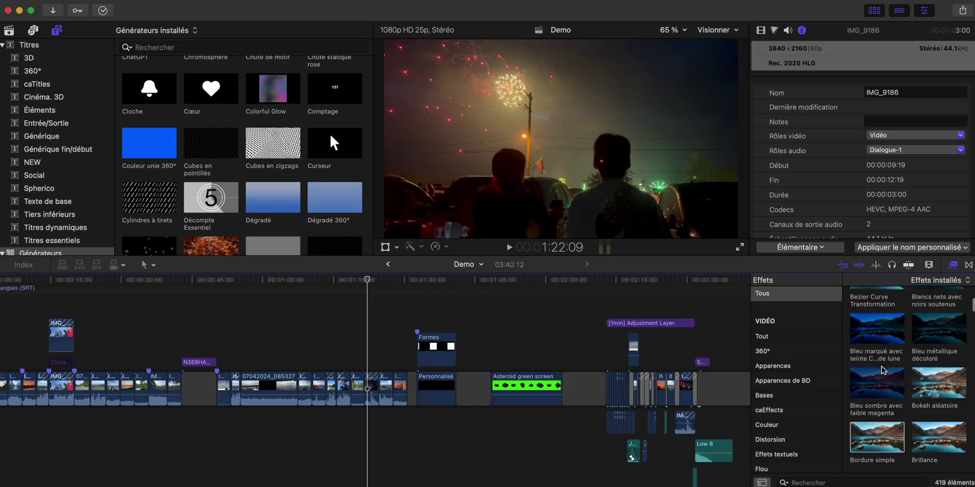
Step: View the installed transitions in the transitions browser, and hide the effects and transitions browsers
click(968, 266)
scroll(930, 362, up, 5)
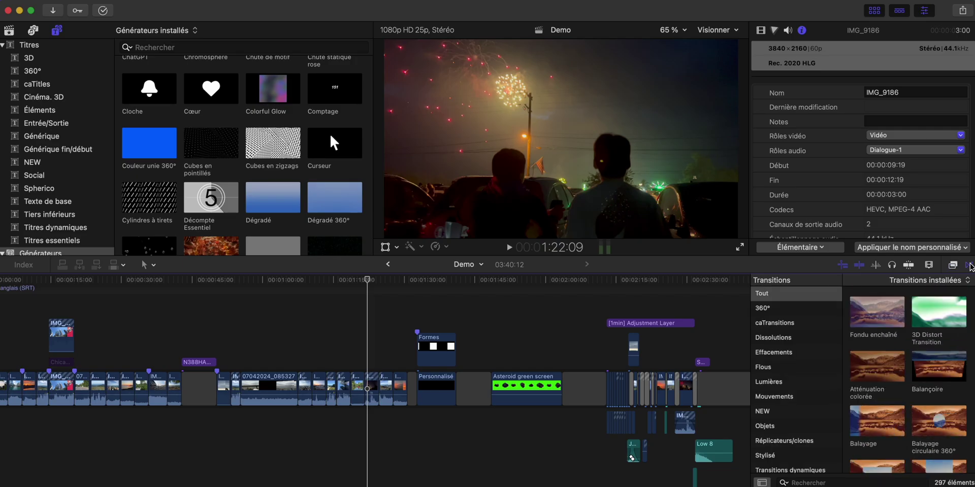
click(968, 265)
click(953, 265)
click(954, 265)
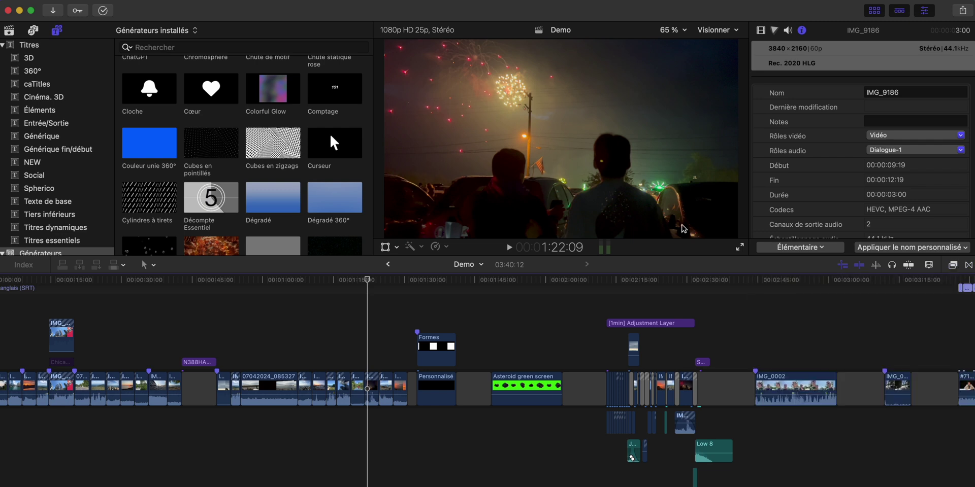
Step: Enlarge the viewer by reducing the timeline's height and narrowing the browser, and show the library media in the browser
drag(652, 256, 651, 339)
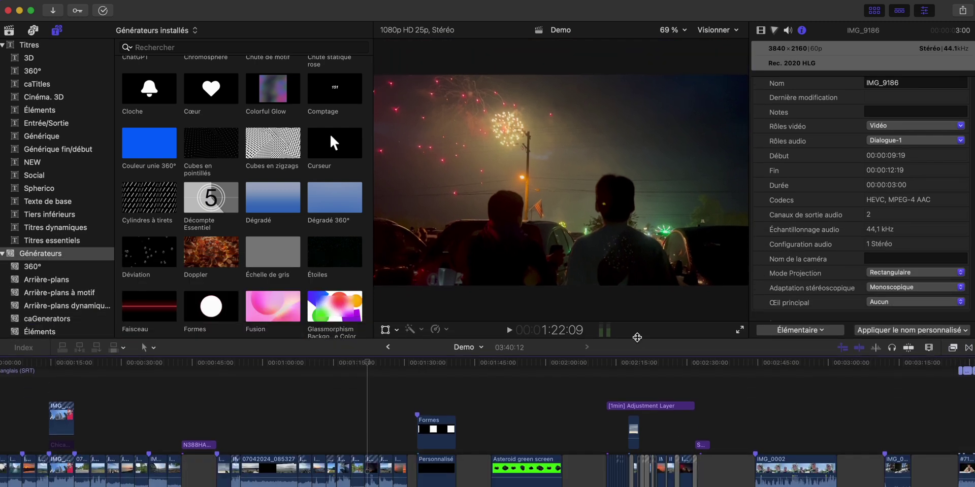
drag(373, 227, 235, 227)
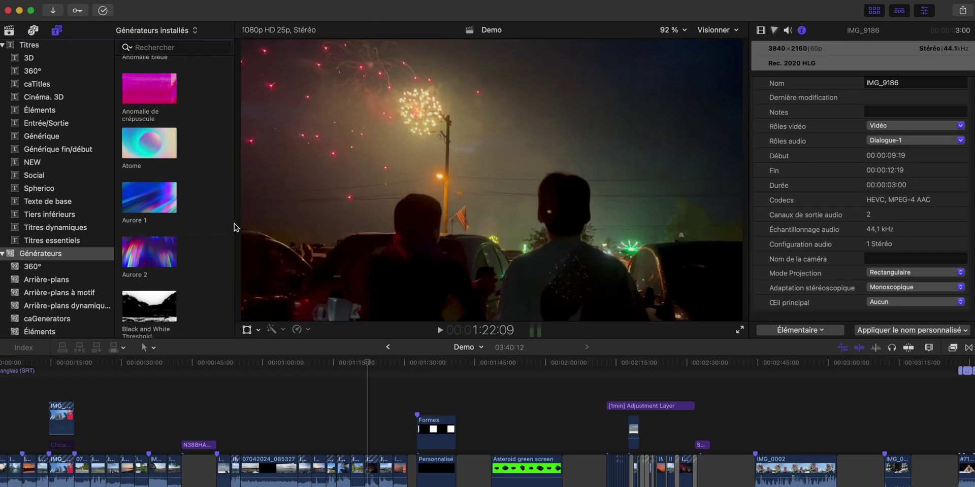
click(9, 30)
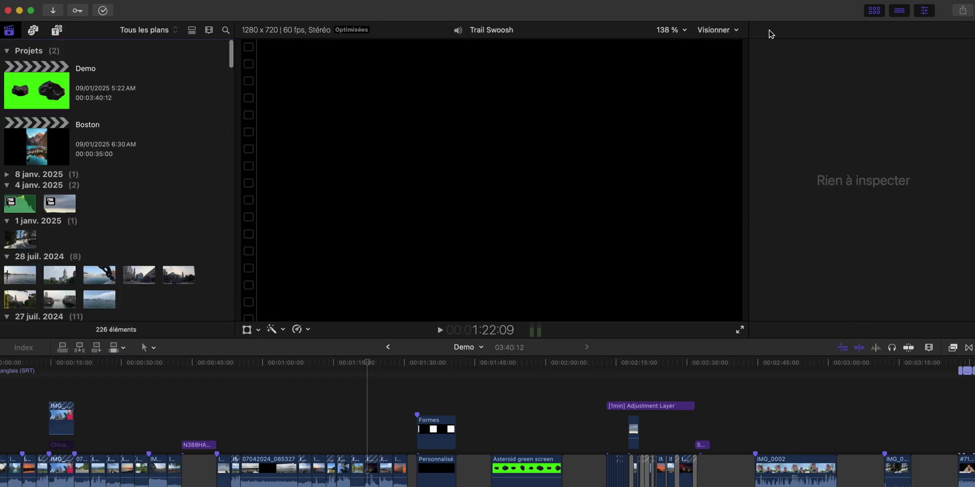
Step: Hide the browser and give the timeline more height
click(872, 12)
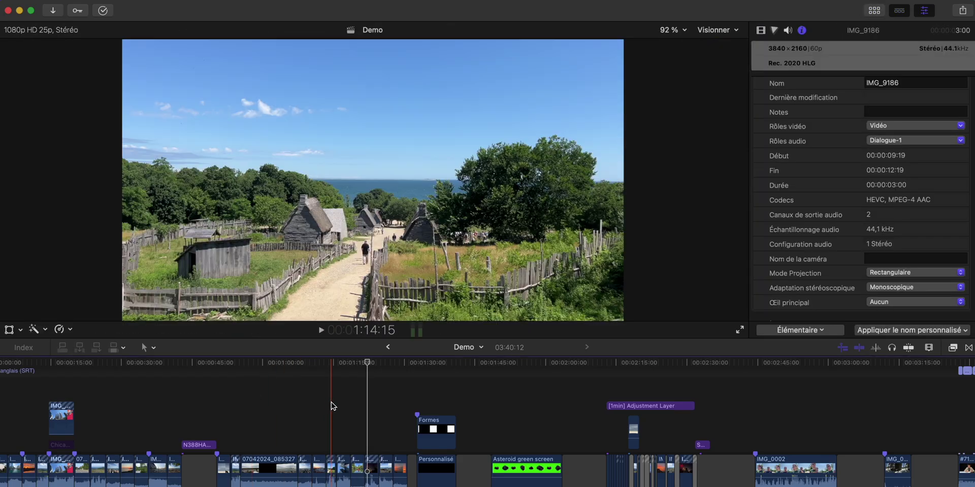
click(341, 405)
drag(341, 338, 337, 312)
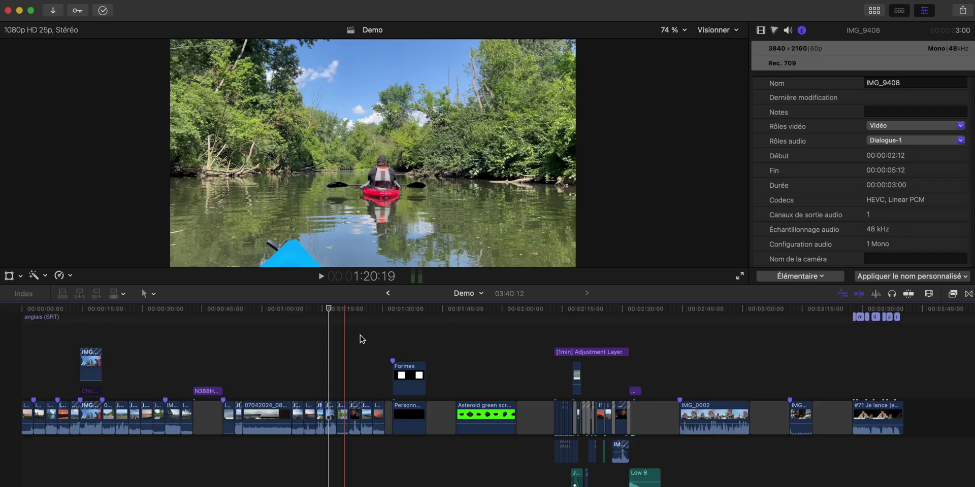
Step: Examine the Demo timeline around the IMG_1353 clip in close-up and as a whole
scroll(326, 352, up, 5)
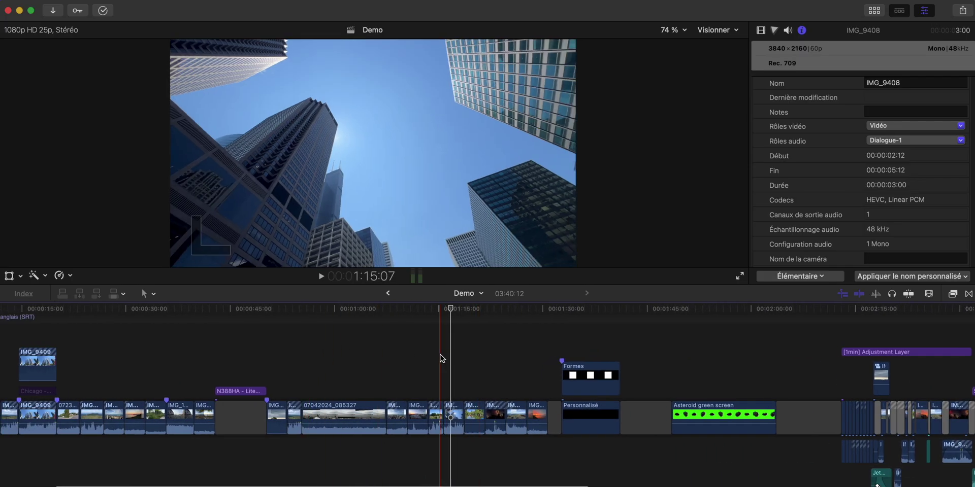
click(182, 364)
scroll(182, 364, up, 5)
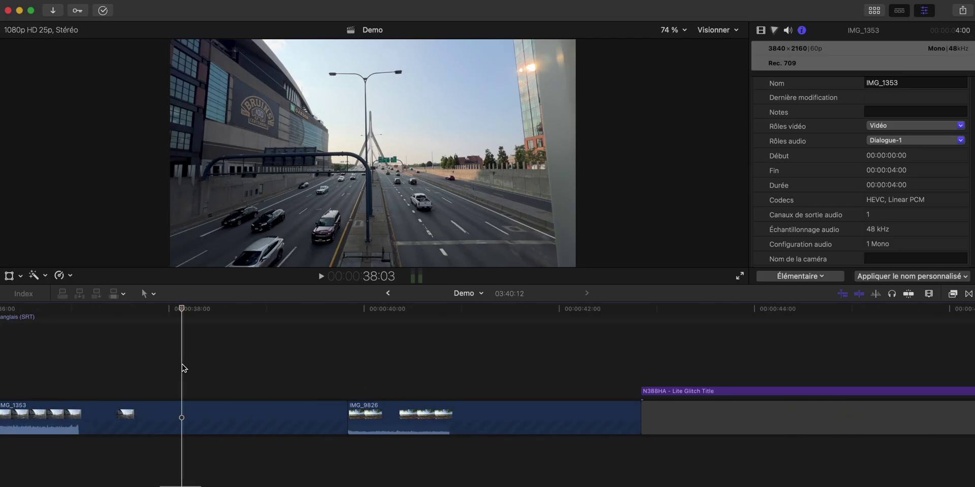
scroll(182, 364, down, 5)
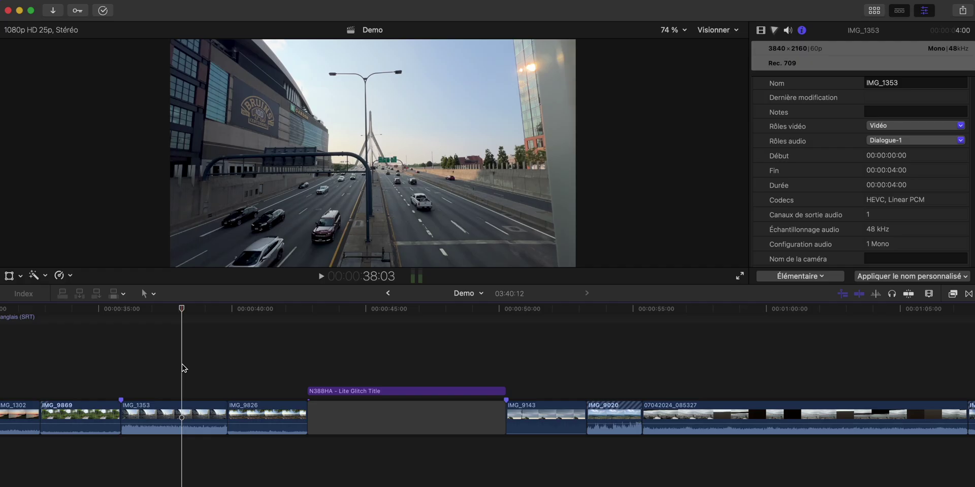
key(super+minus)
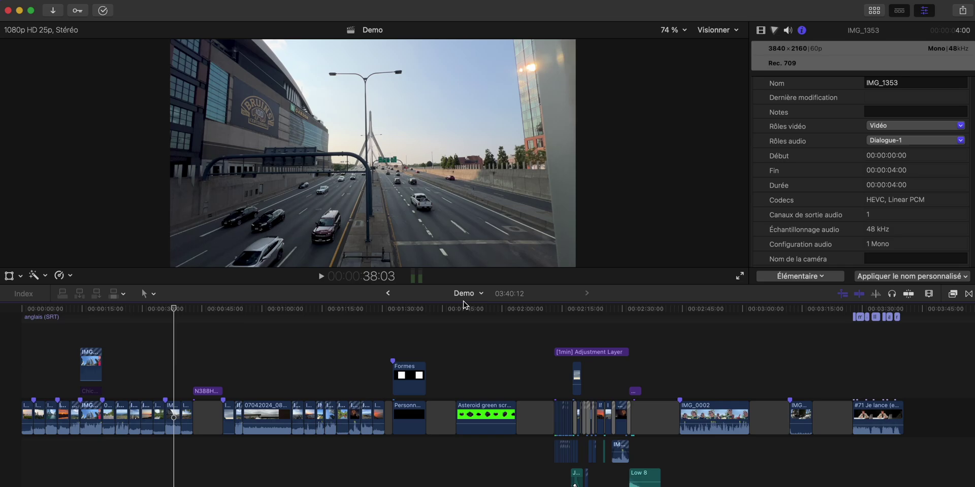
Step: Delete the IMG_1302 sunset clip from the main storyline
scroll(170, 371, up, 5)
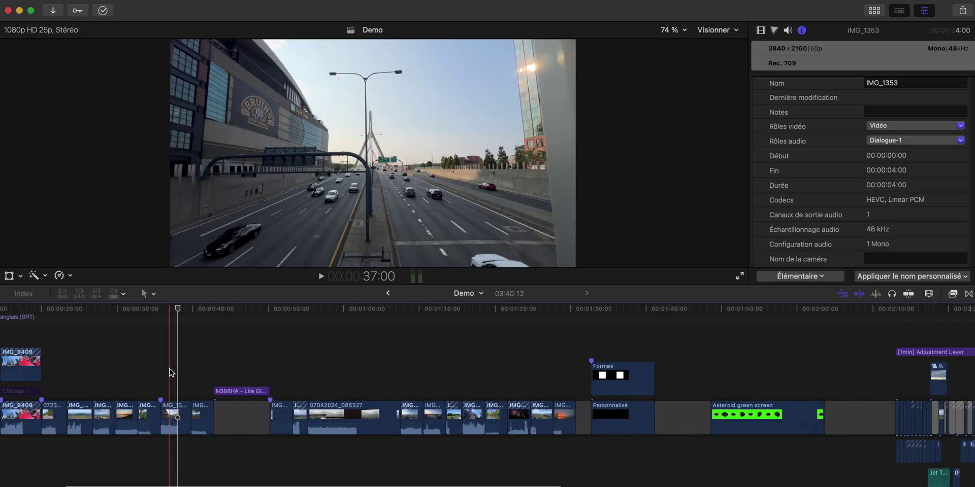
scroll(170, 373, left, 3)
scroll(170, 372, left, 2)
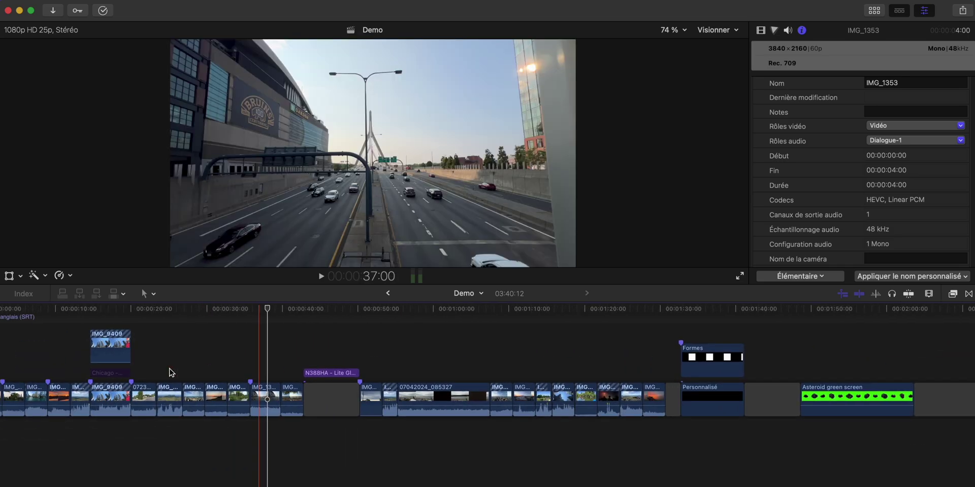
scroll(170, 372, left, 2)
scroll(265, 362, up, 3)
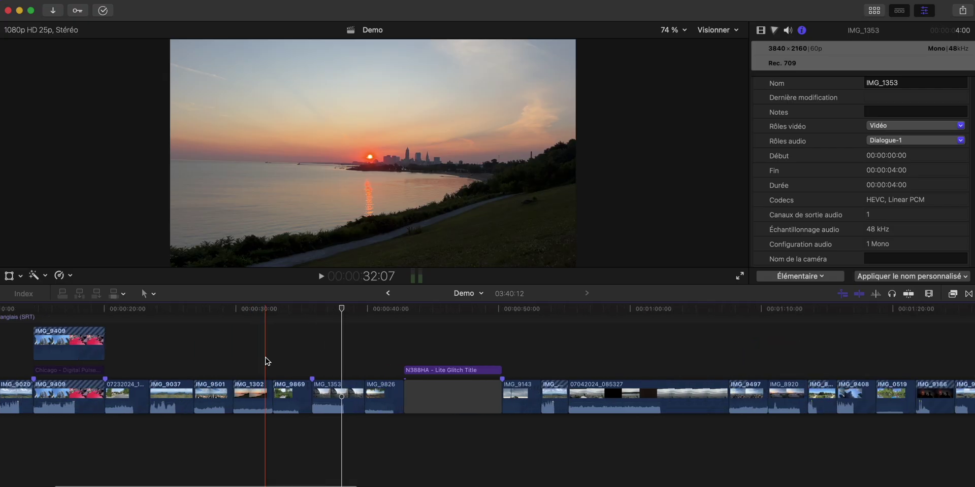
scroll(265, 361, left, 5)
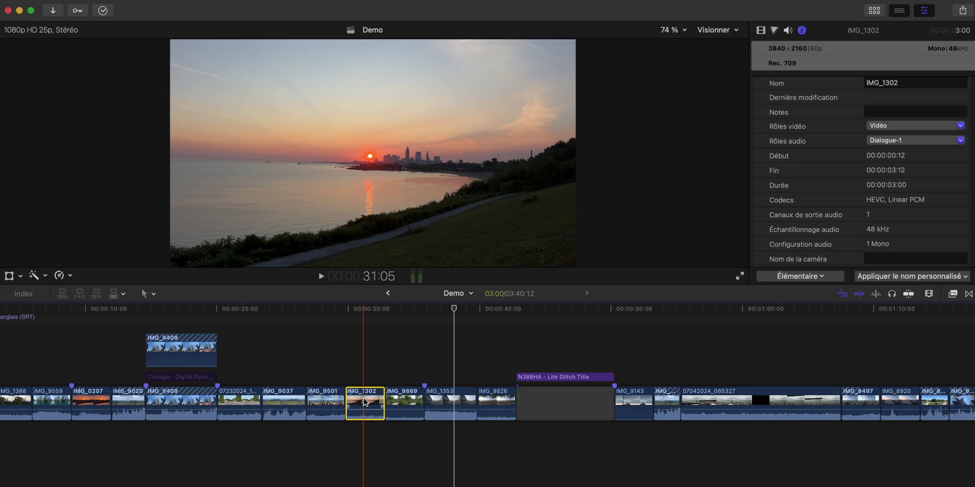
key(Delete)
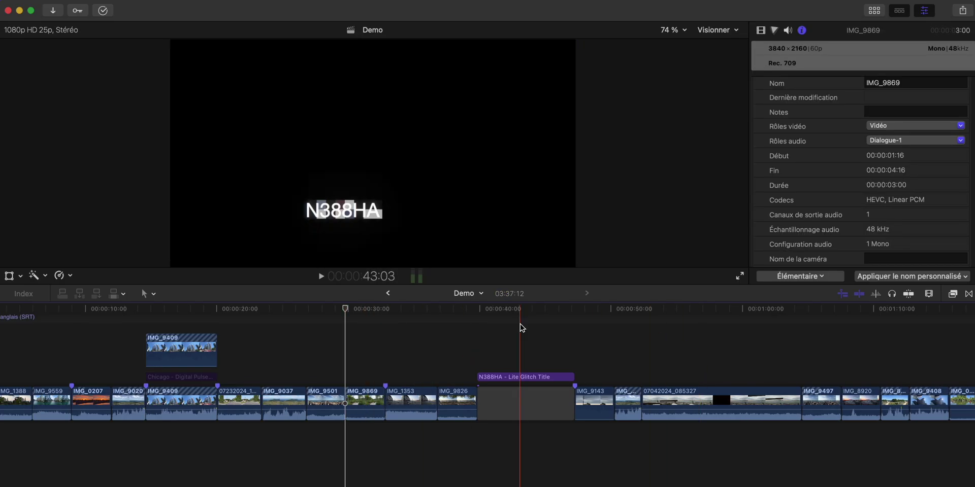
Step: Delete the IMG_9037, IMG_9501 and IMG_9869 clips together, and undo the clip deletions
drag(305, 363, 355, 404)
key(BackSpace)
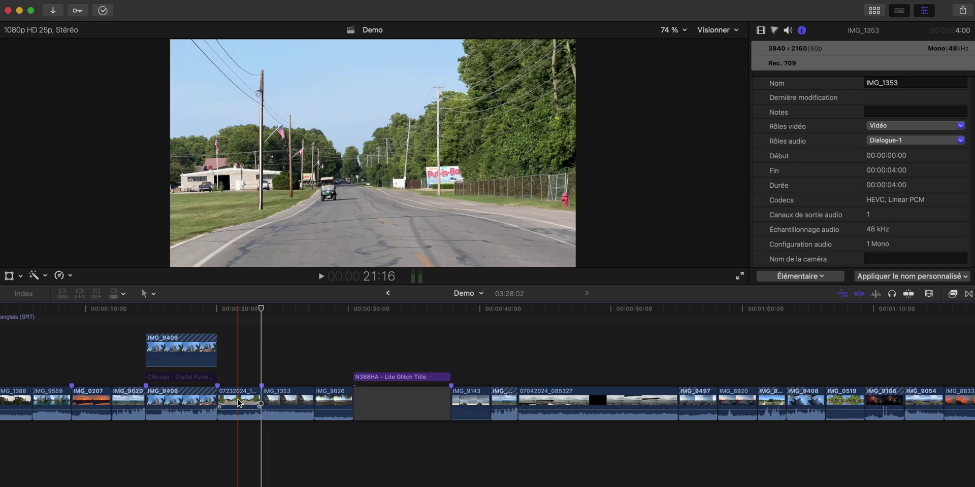
key(super+z)
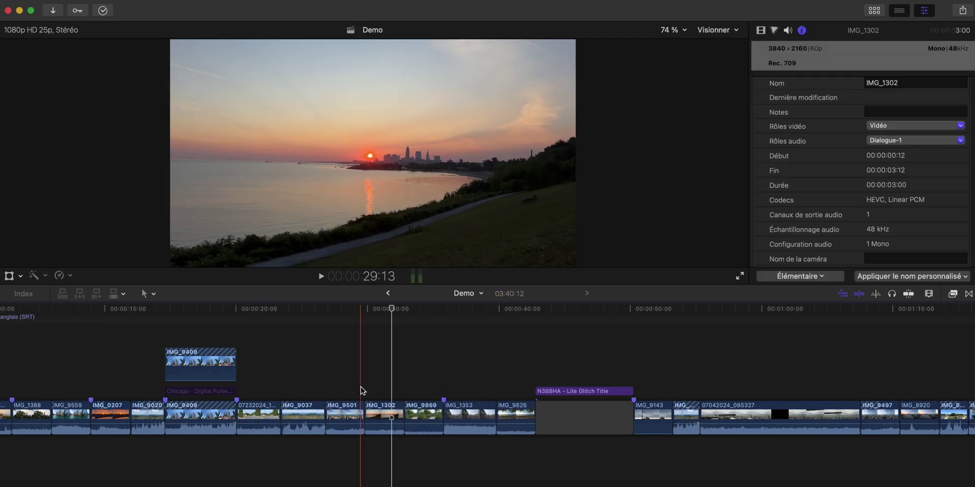
Step: Duplicate the IMG_9037, IMG_9501, IMG_1302 and IMG_9869 clips above the main storyline and delete the duplicate of IMG_1302
drag(297, 378, 423, 412)
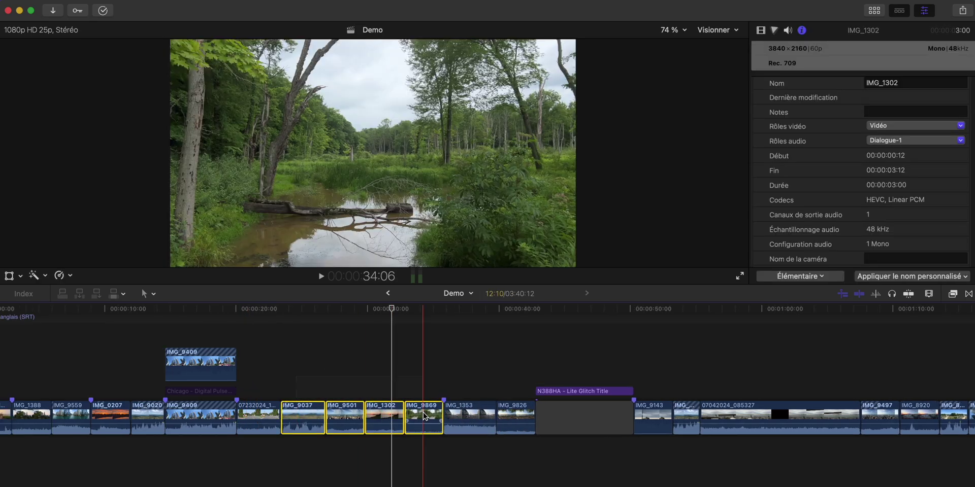
drag(338, 409, 338, 363)
click(383, 382)
key(Delete)
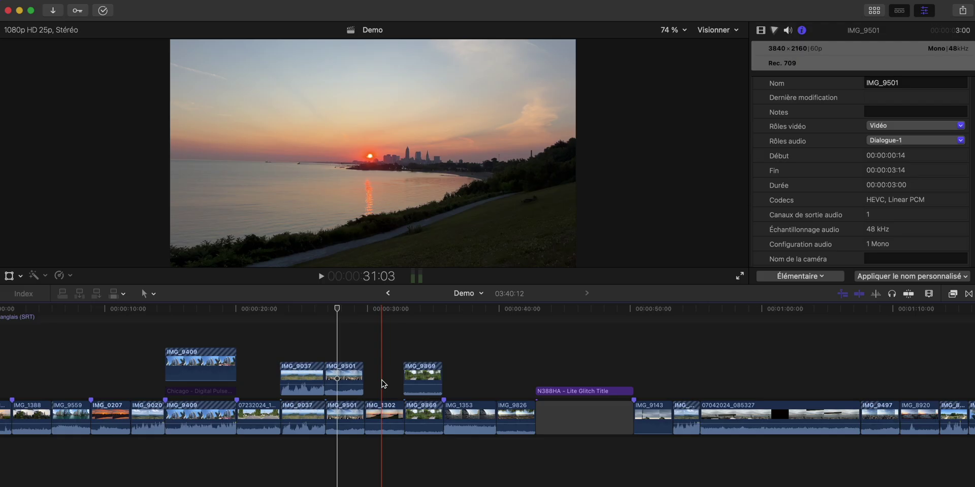
Step: Shift the connected IMG_9869 duplicate slightly forward in time, directly above its original in the main storyline
mouse_move(417, 377)
mouse_down()
mouse_move(380, 372)
mouse_move(419, 368)
mouse_up()
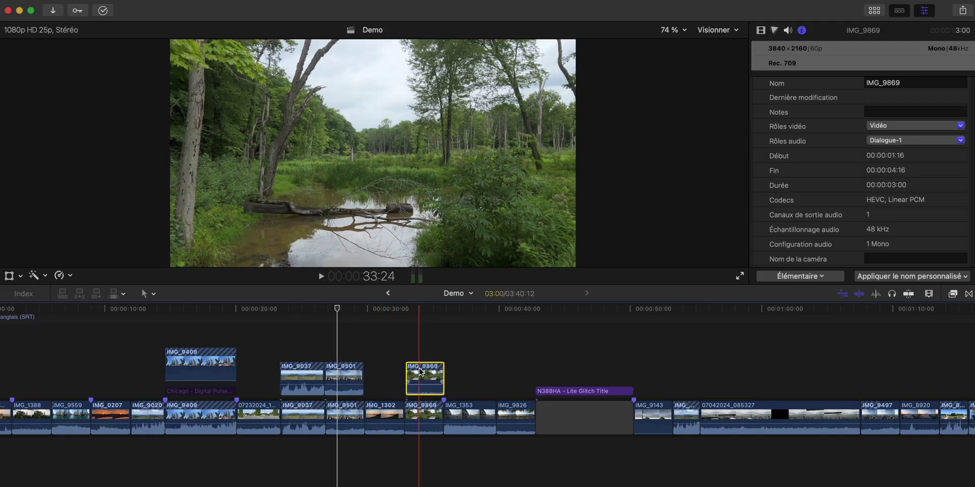
click(374, 412)
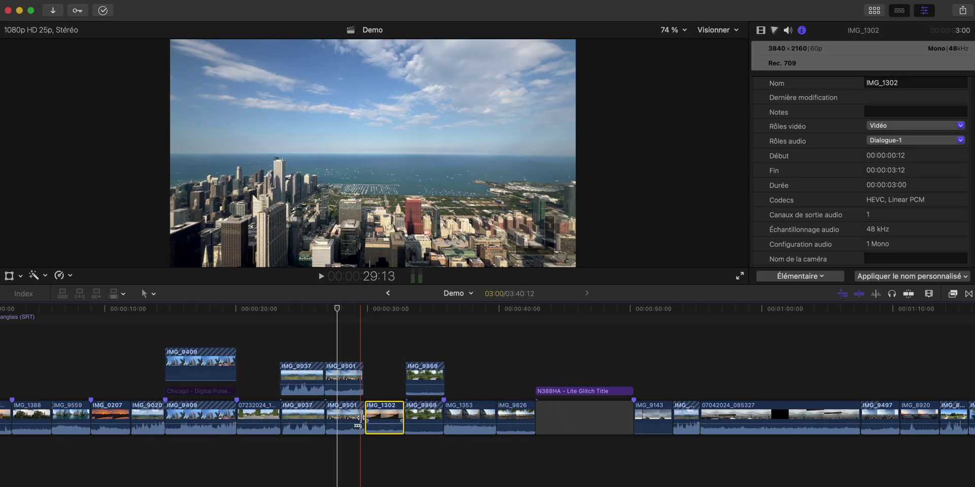
click(441, 412)
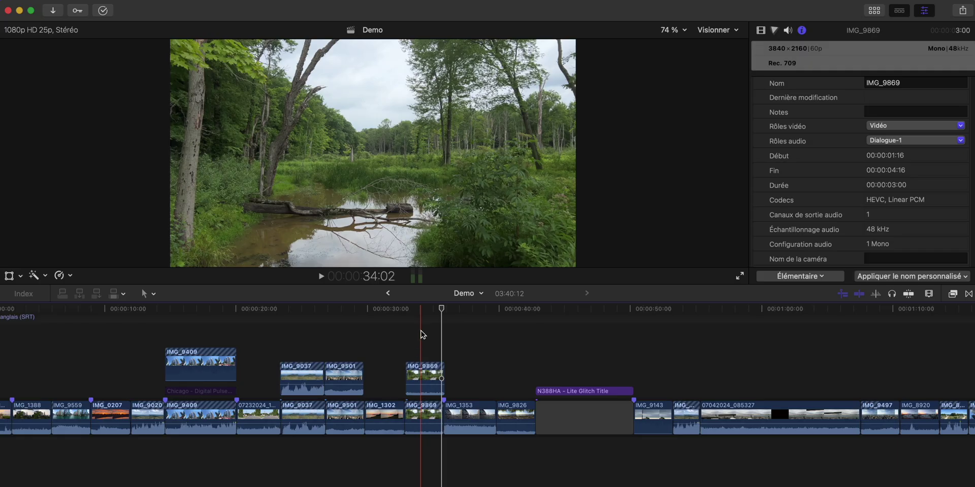
Step: Examine the stacked video, title and audio layers of the Boston project and return to the Demo project
click(387, 293)
scroll(398, 389, down, 2)
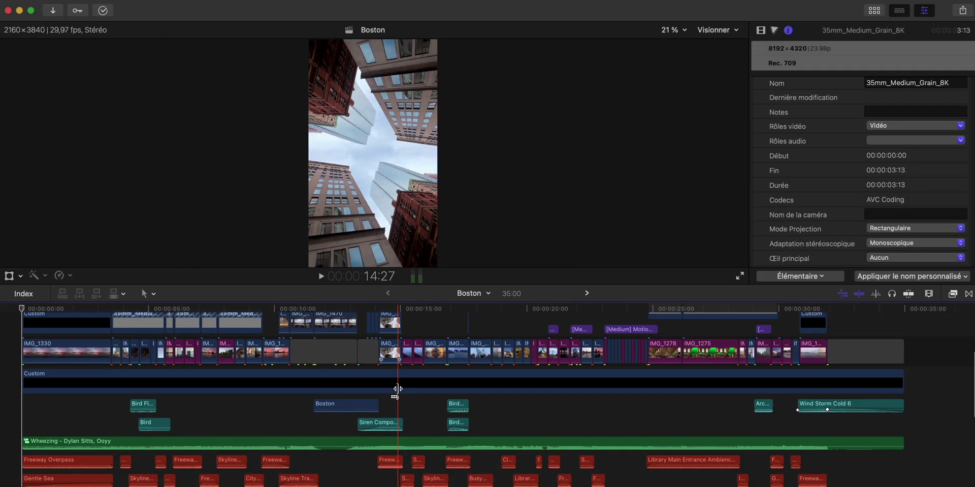
scroll(397, 389, up, 4)
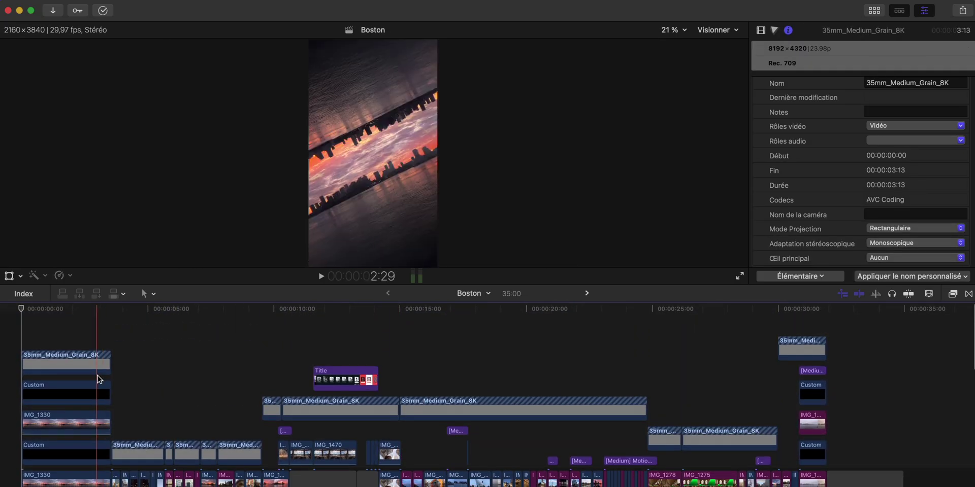
scroll(229, 447, down, 2)
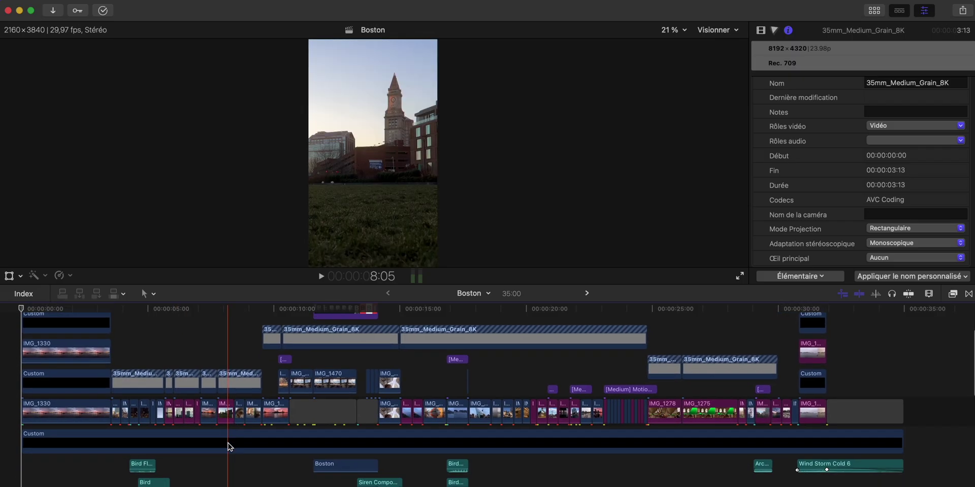
scroll(230, 447, down, 4)
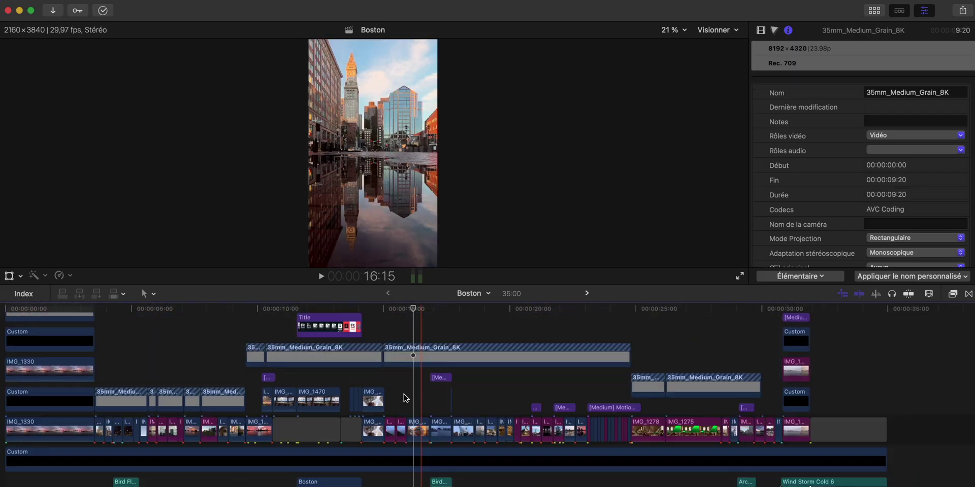
scroll(404, 394, down, 3)
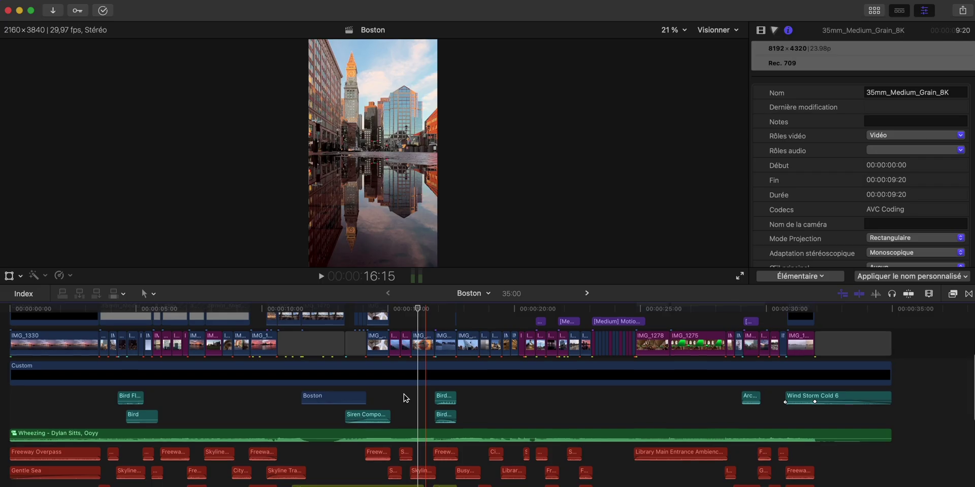
scroll(403, 394, down, 3)
scroll(403, 394, up, 5)
scroll(403, 394, down, 5)
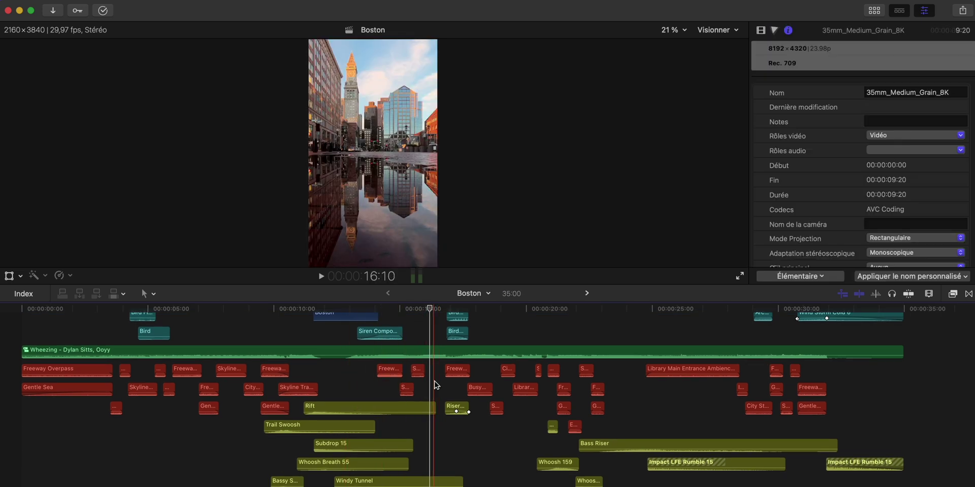
key(super+z)
scroll(425, 395, up, 5)
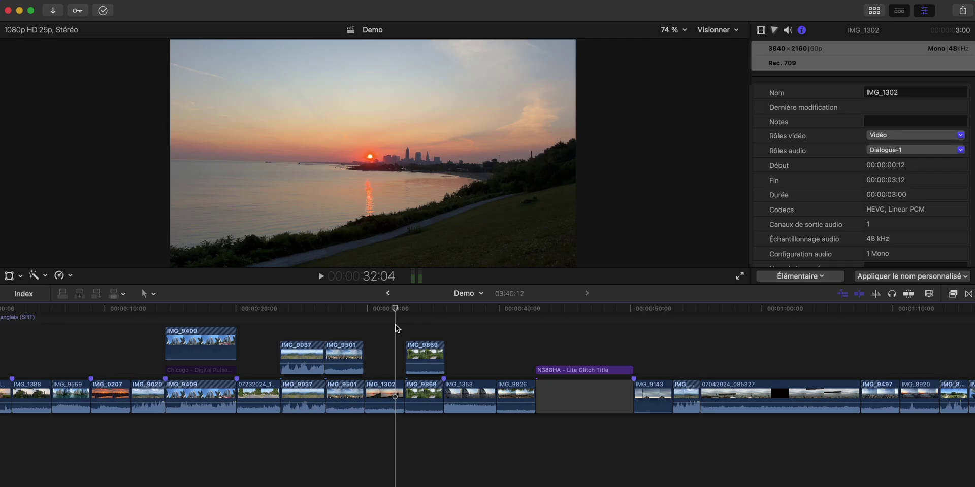
Step: Play the stretch beneath the [1min] Adjustment Layer from about 2:21:08 to examine how the timeline scrolls during playback
click(395, 325)
scroll(414, 349, left, 2)
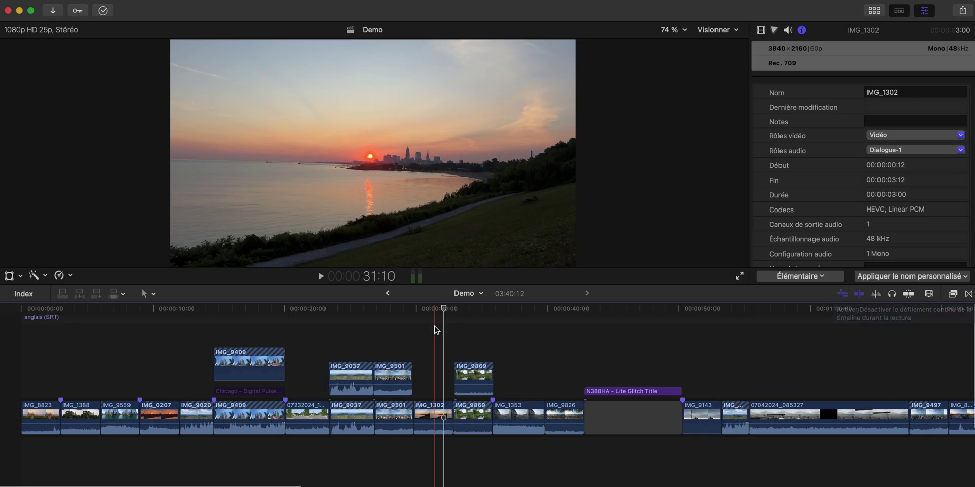
key(super+equal)
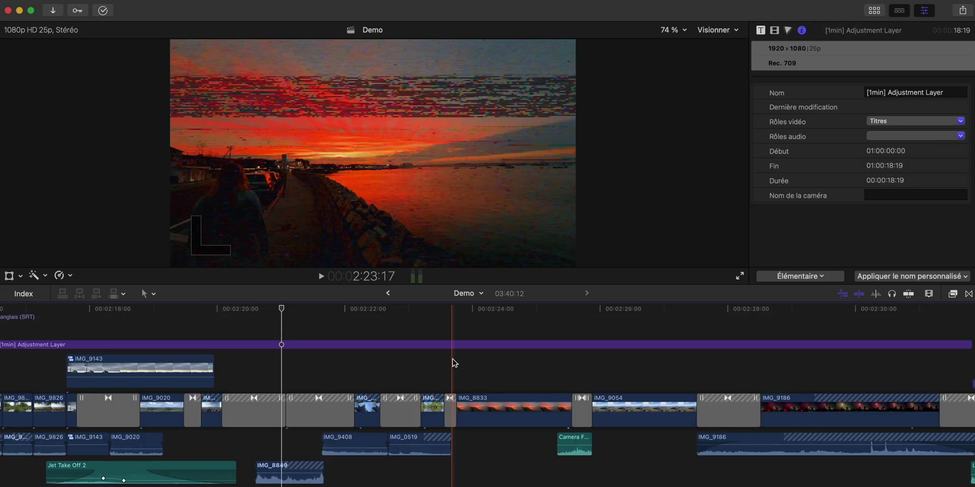
scroll(452, 359, right, 3)
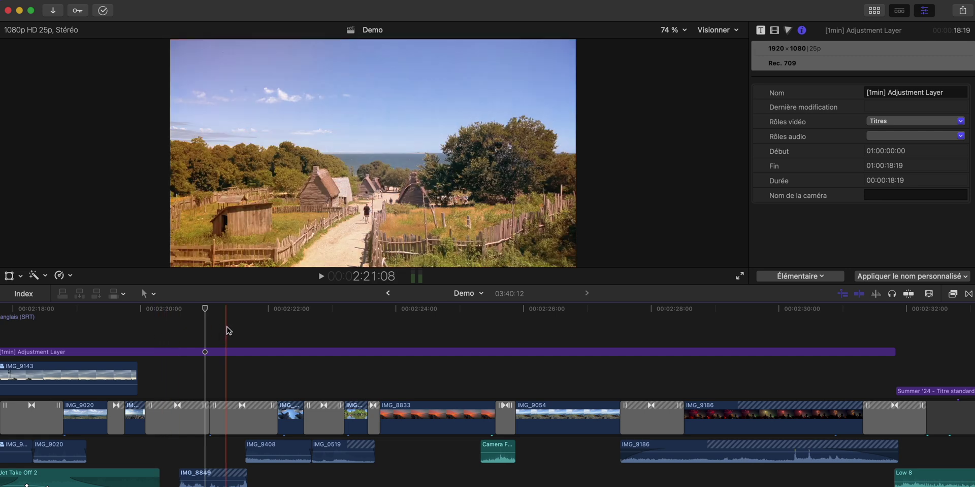
key(space)
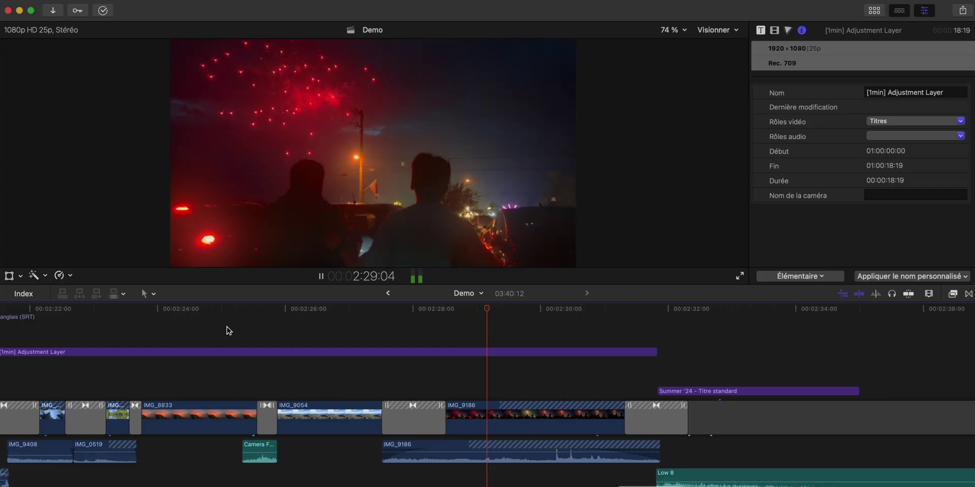
key(space)
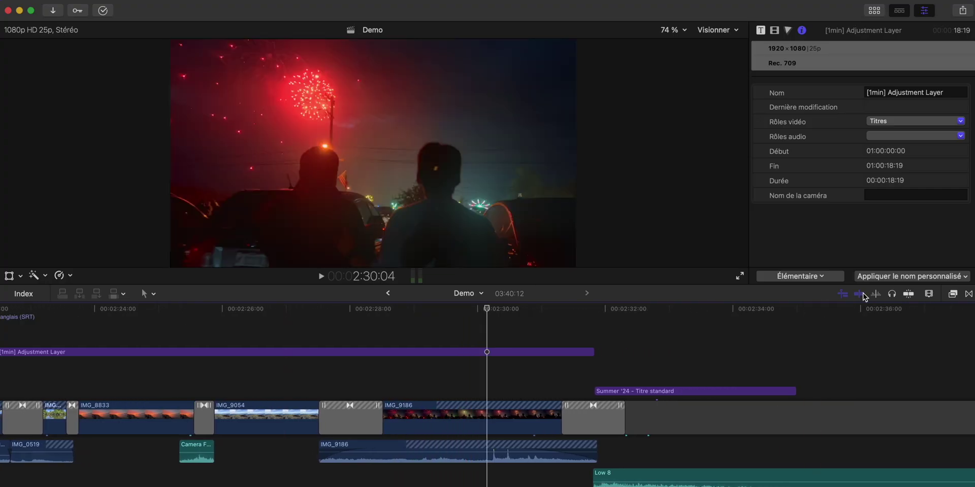
key(space)
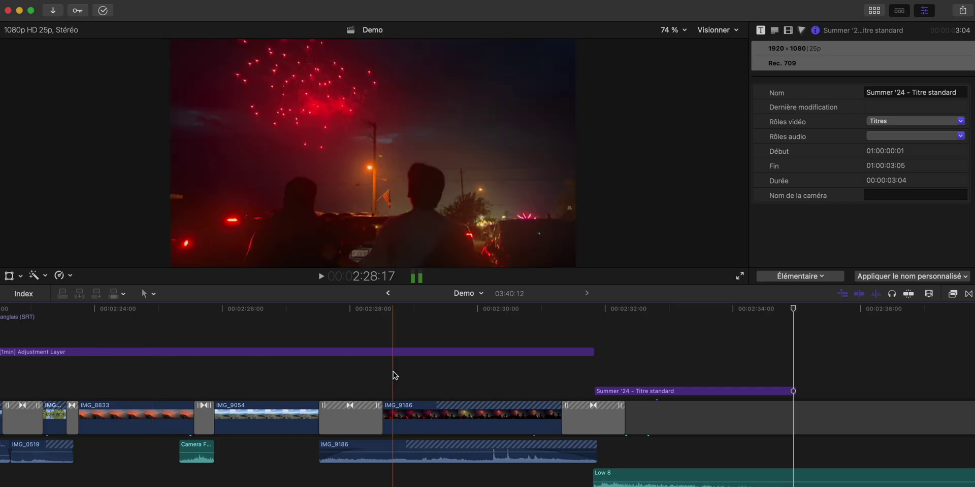
Step: Fit the whole Demo project in the timeline, play it near 1:09, and try closer and wider zoom levels around the playhead
key(shift+z)
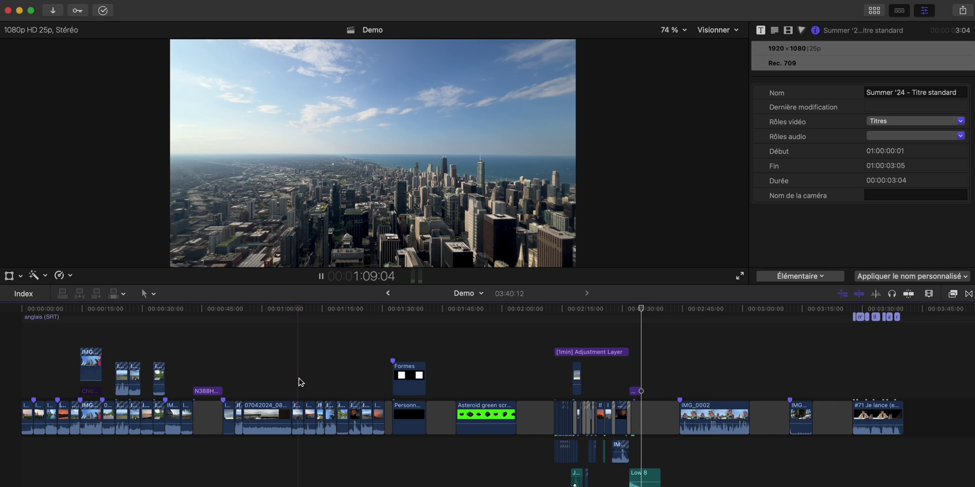
click(301, 382)
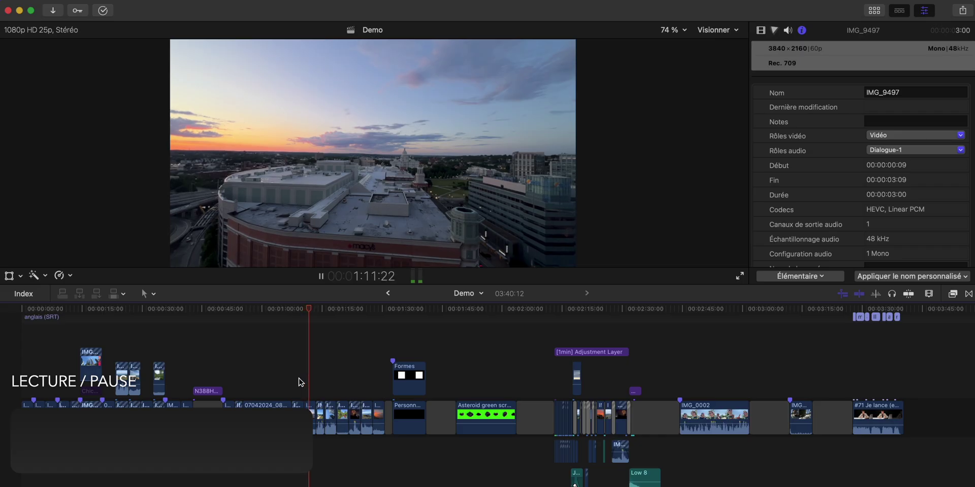
key(super+equal)
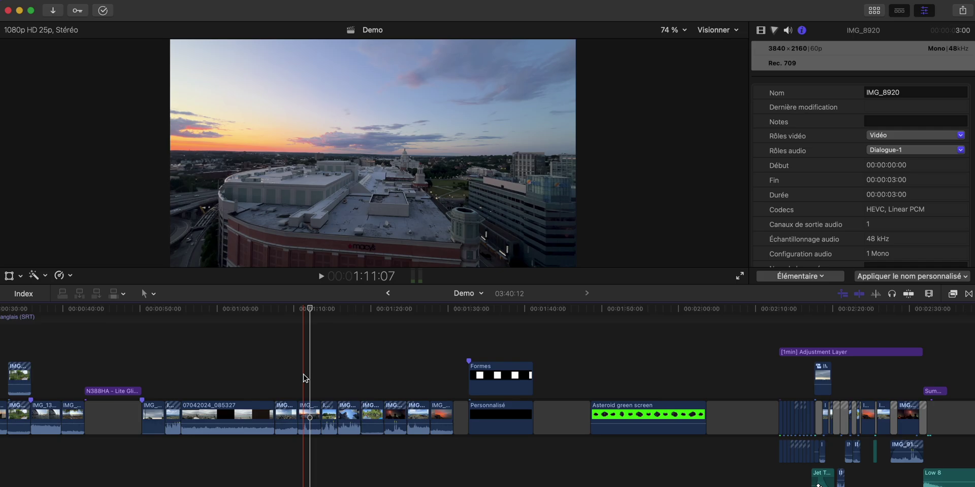
key(super+equal)
key(super+minus)
key(super+minus)
key(super+minus)
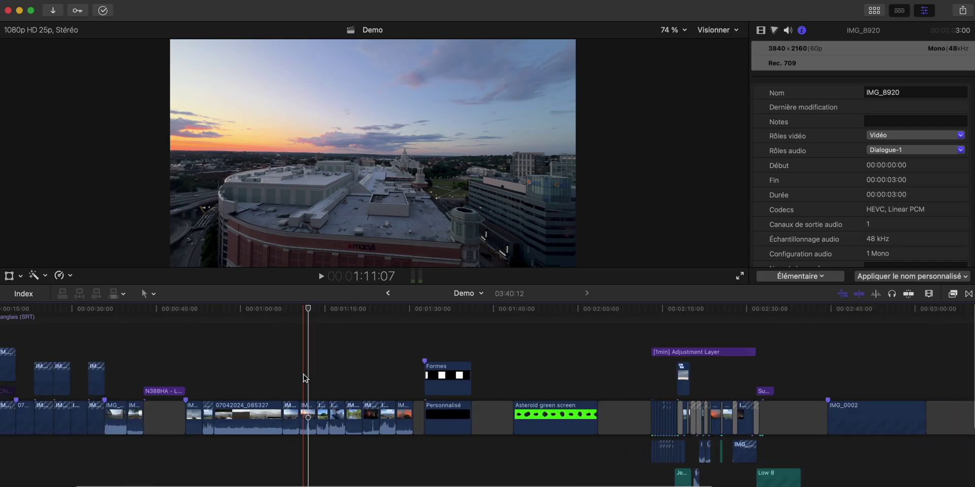
Step: Play the transition between IMG_8833 and IMG_9054 together with its Camera Flash Whoosh sound effect
scroll(632, 370, right, 5)
scroll(632, 370, down, 1)
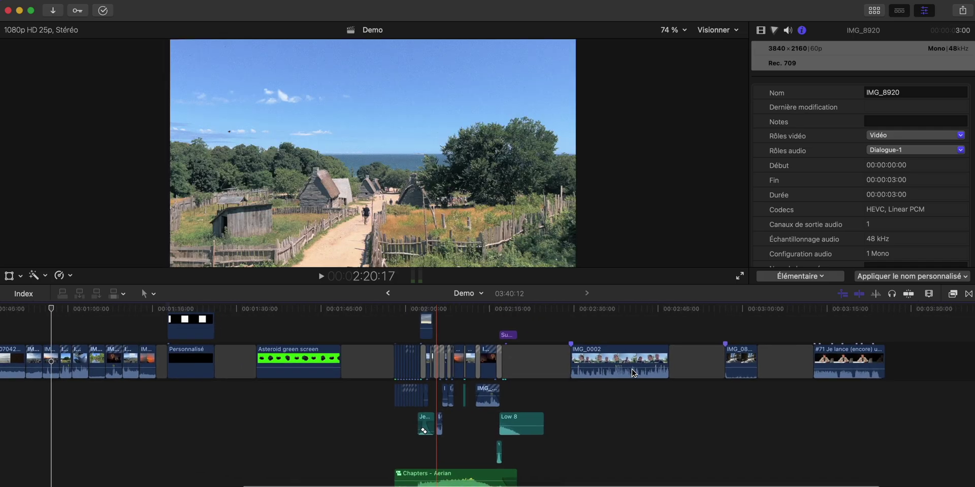
key(super+equal)
key(super+equal)
key(super+equal)
key(super+equal)
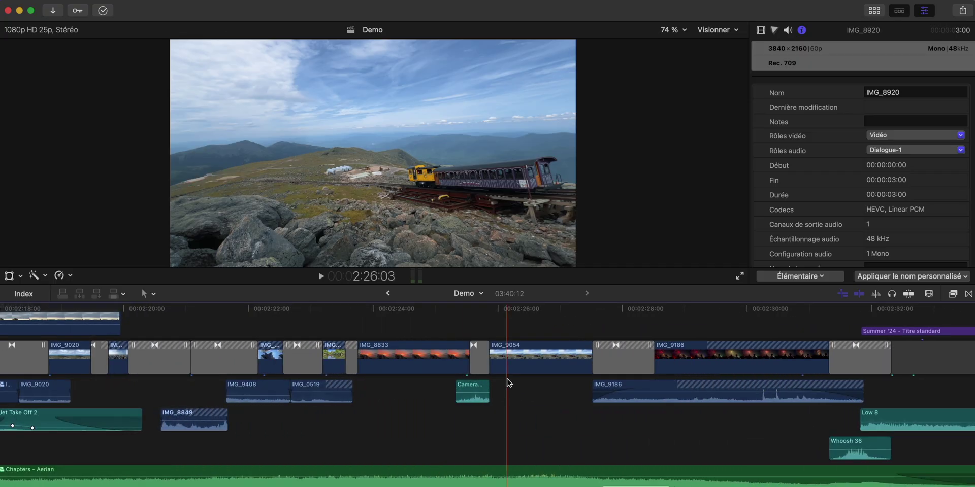
key(super+equal)
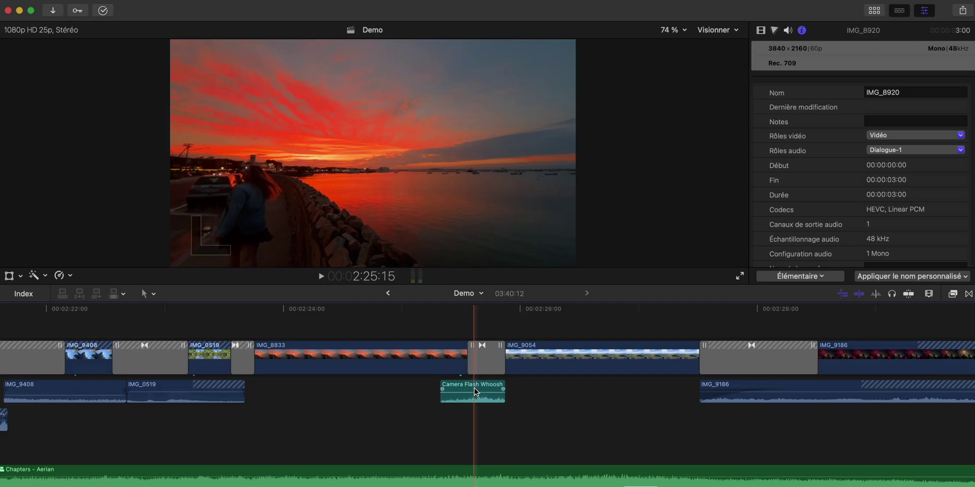
key(space)
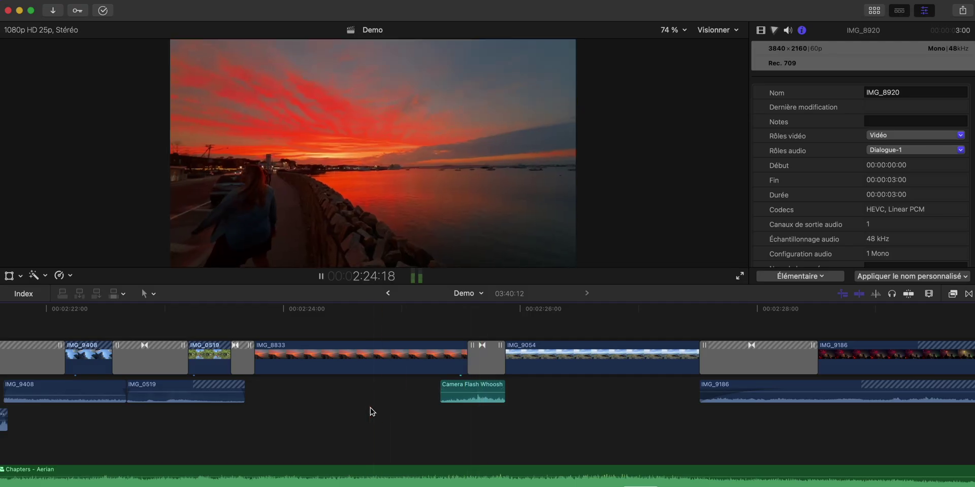
Step: Solo the Camera Flash Whoosh sound effect, play it in isolation from about 2:25:04, and turn solo off
click(355, 426)
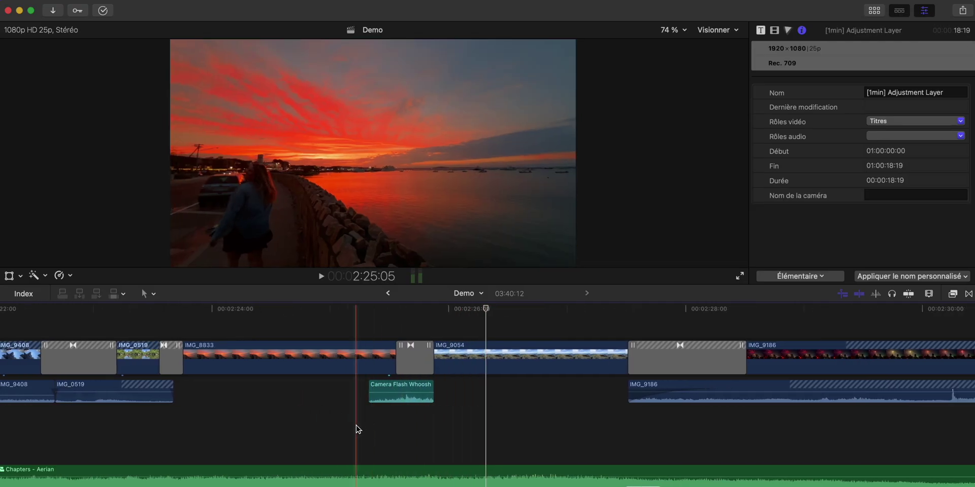
click(391, 387)
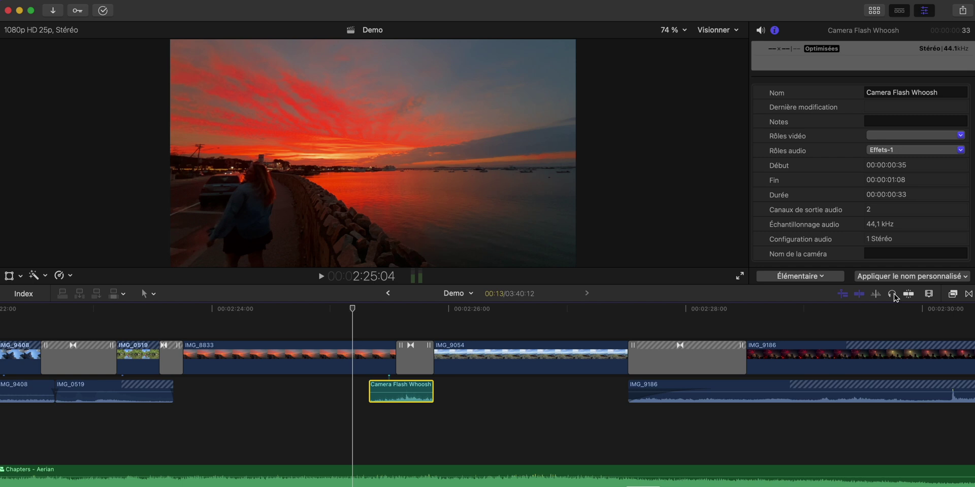
key(alt+s)
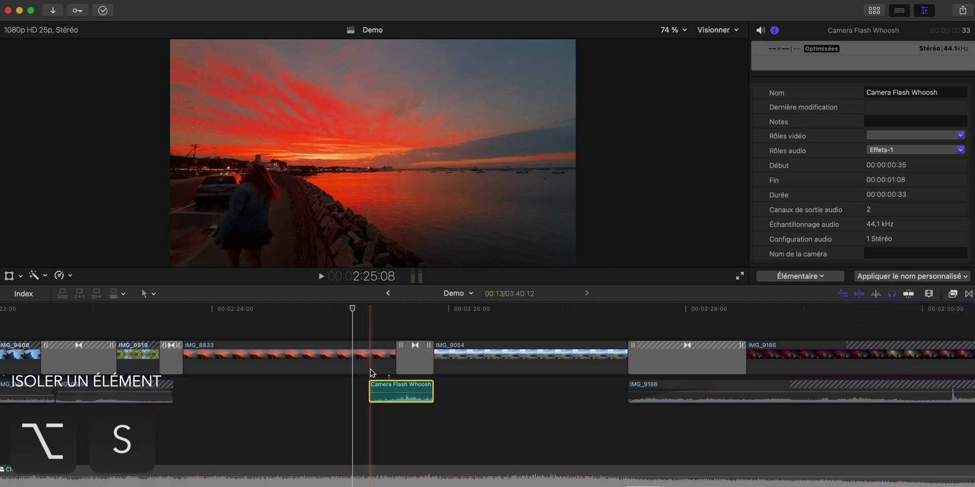
key(space)
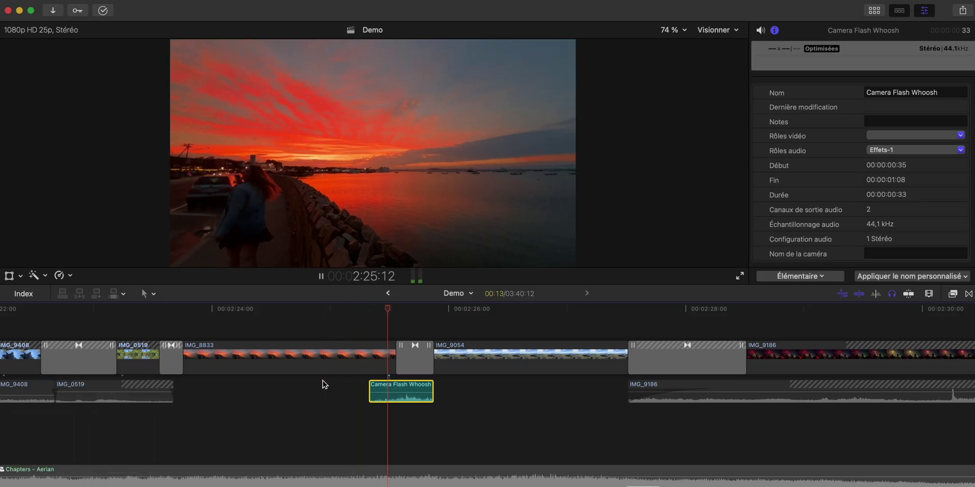
key(space)
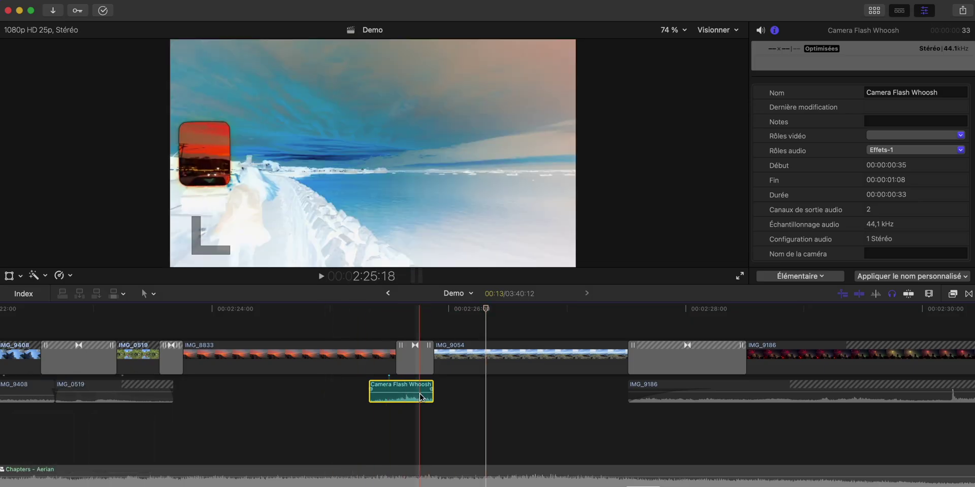
scroll(419, 394, down, 2)
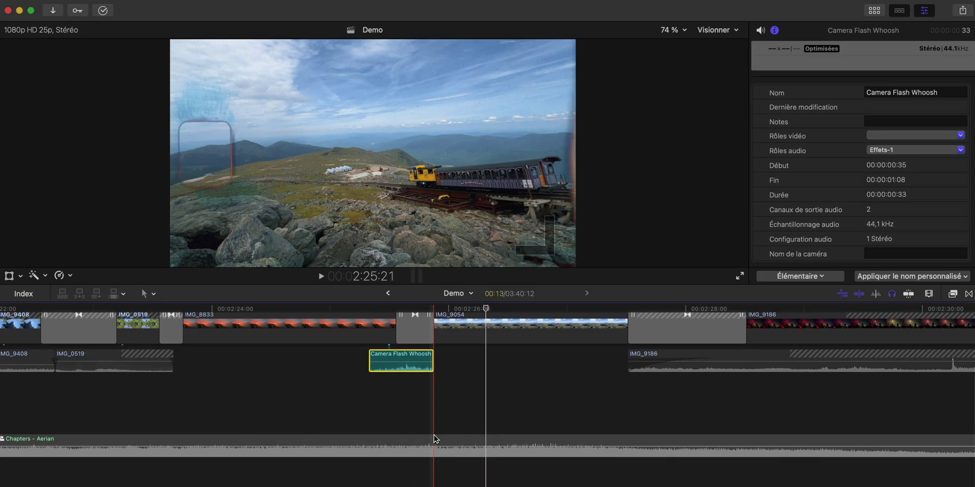
scroll(434, 434, up, 4)
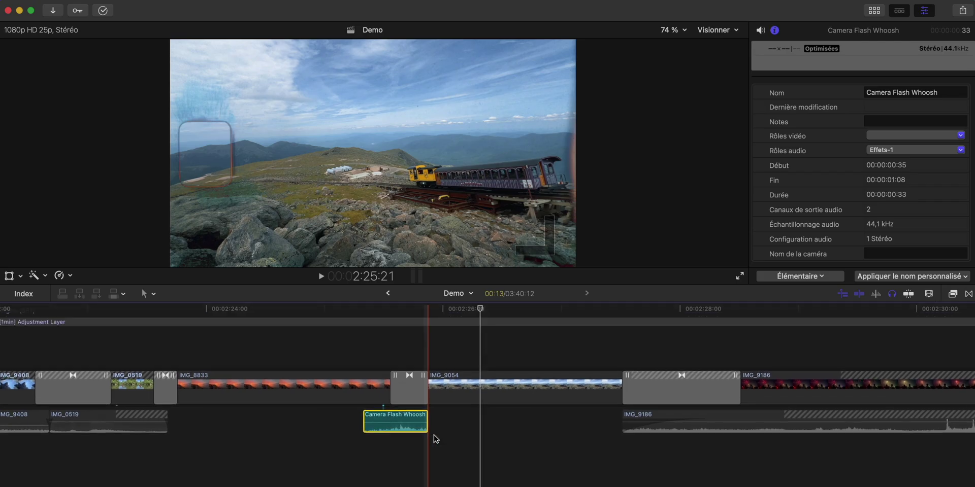
scroll(360, 444, down, 4)
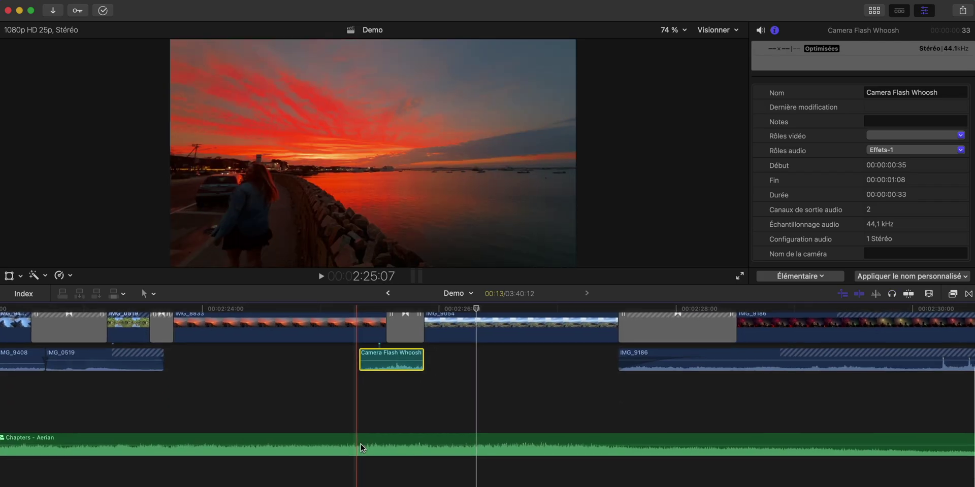
Step: Turn on snapping, lift IMG_8849 out of the main storyline above IMG_8920, and align it with that clip's start, then its end
click(908, 294)
key(super+minus)
key(super+minus)
key(super+minus)
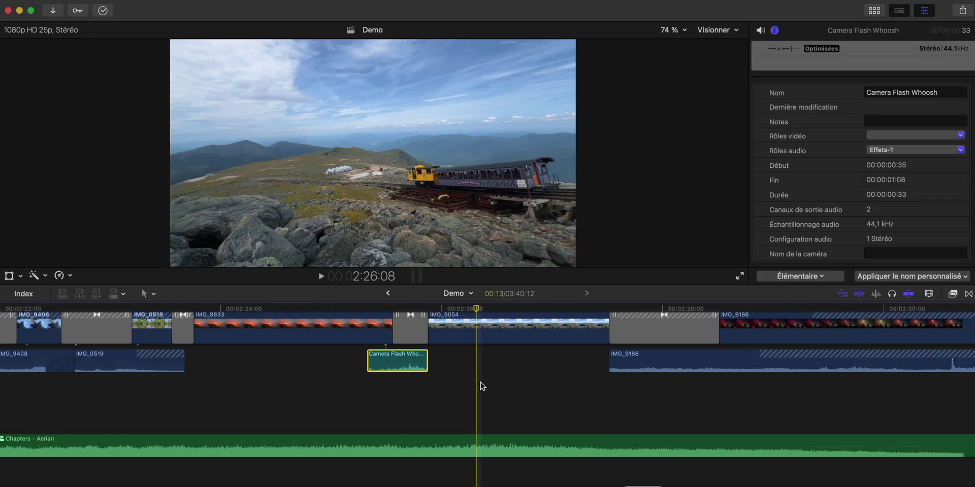
scroll(480, 382, up, 4)
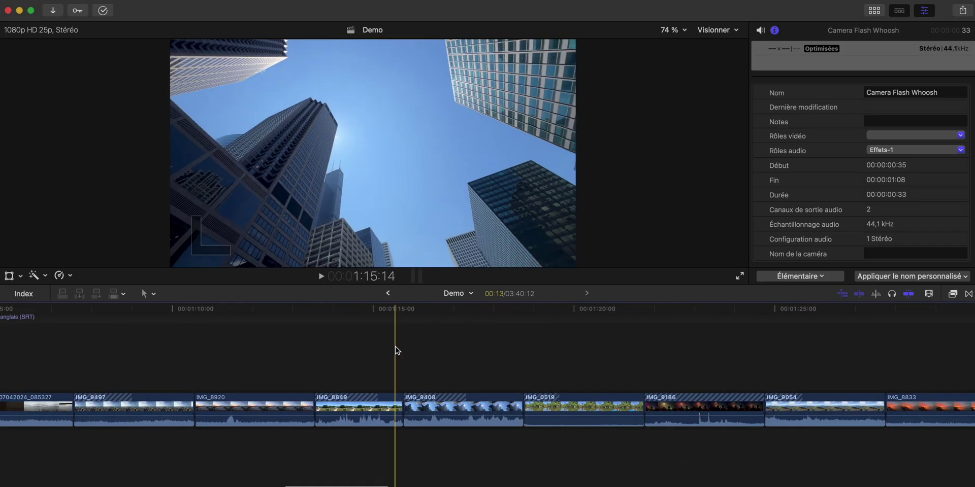
drag(340, 401, 225, 369)
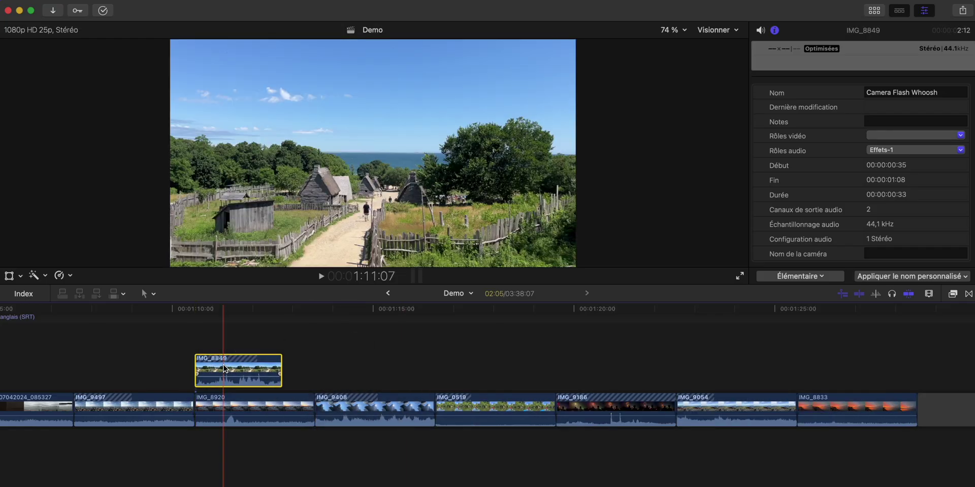
key(super+plus)
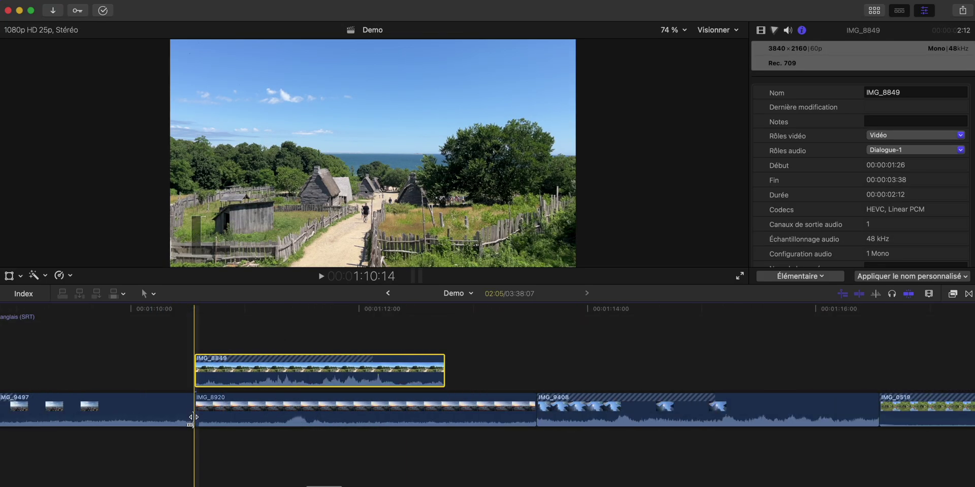
drag(225, 373, 316, 368)
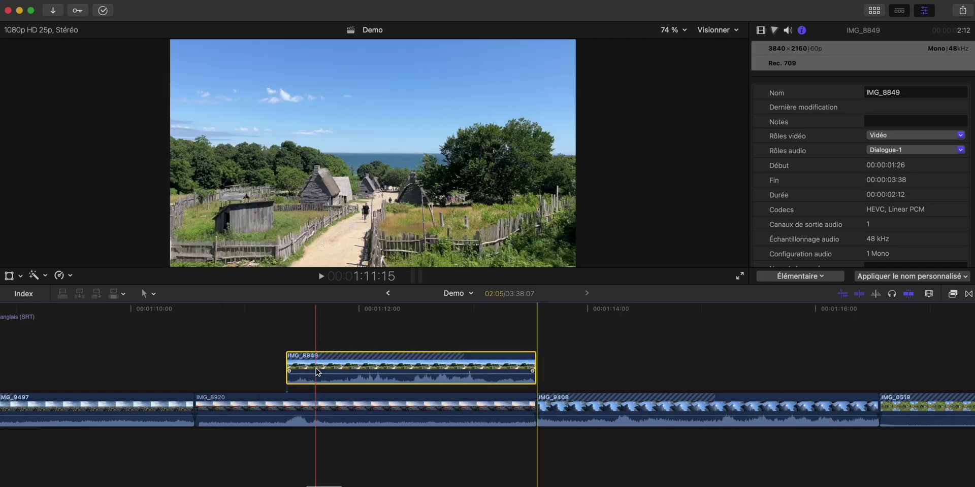
Step: Lift IMG_0519 above the start of 07042024_085327 and snap the connected IMG_8849 directly after it
key(super+minus)
key(super+minus)
key(super+minus)
scroll(317, 369, left, 5)
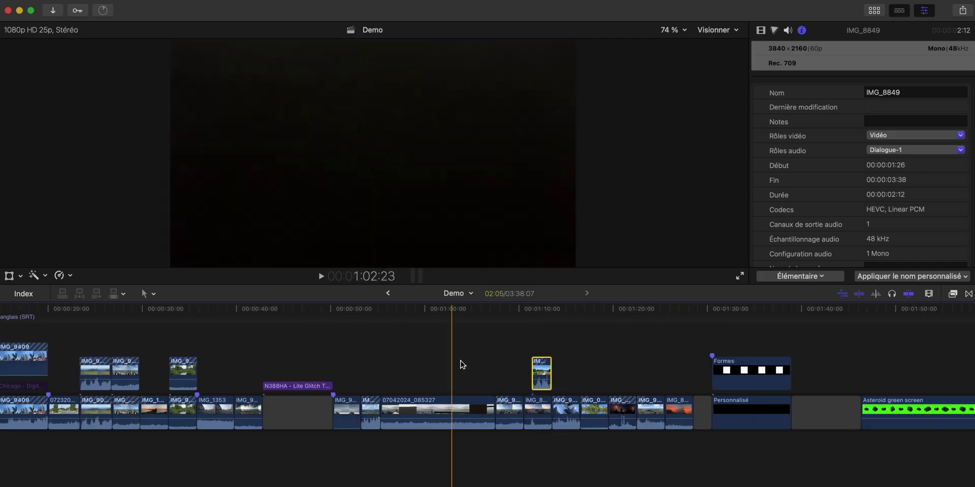
drag(589, 406, 390, 371)
drag(539, 369, 417, 369)
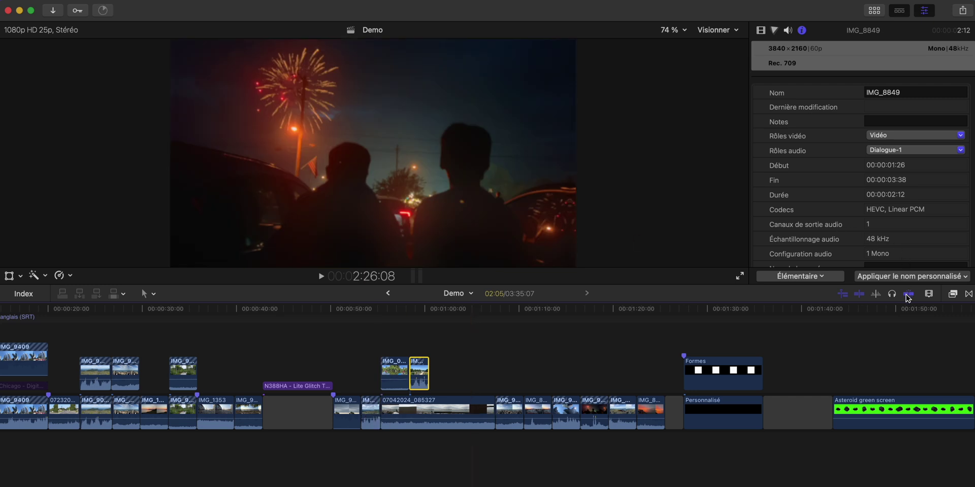
Step: Turn off snapping and place the connected IMG_8849 by hand so it finishes at the end of 07042024_085327
drag(424, 376, 493, 374)
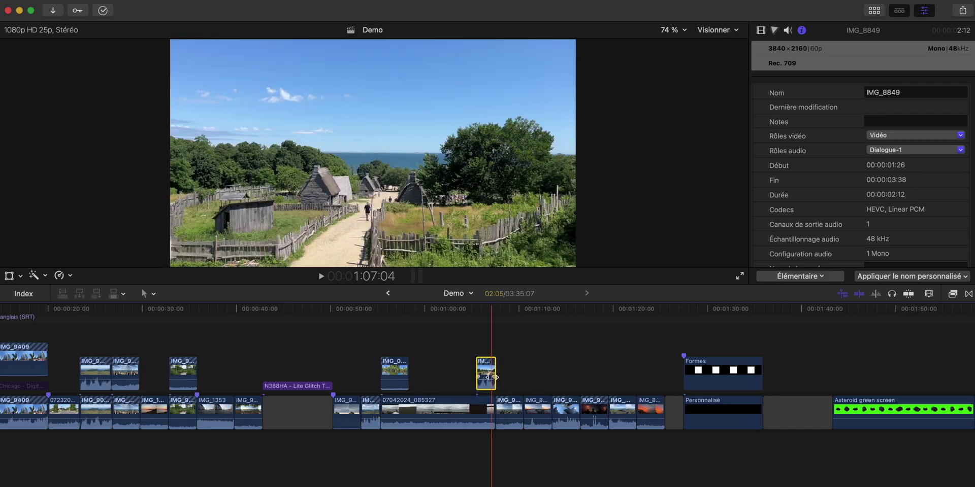
key(super+equal)
key(super+equal)
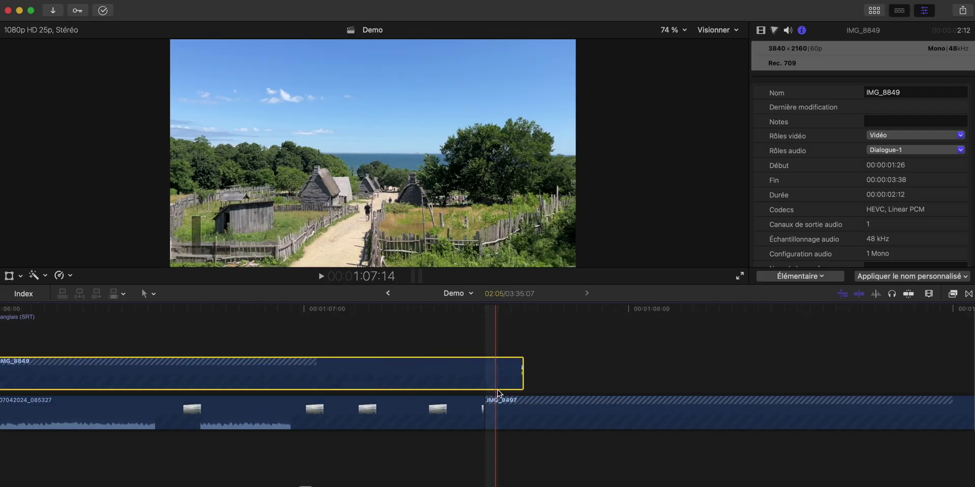
drag(521, 373, 484, 374)
key(super+minus)
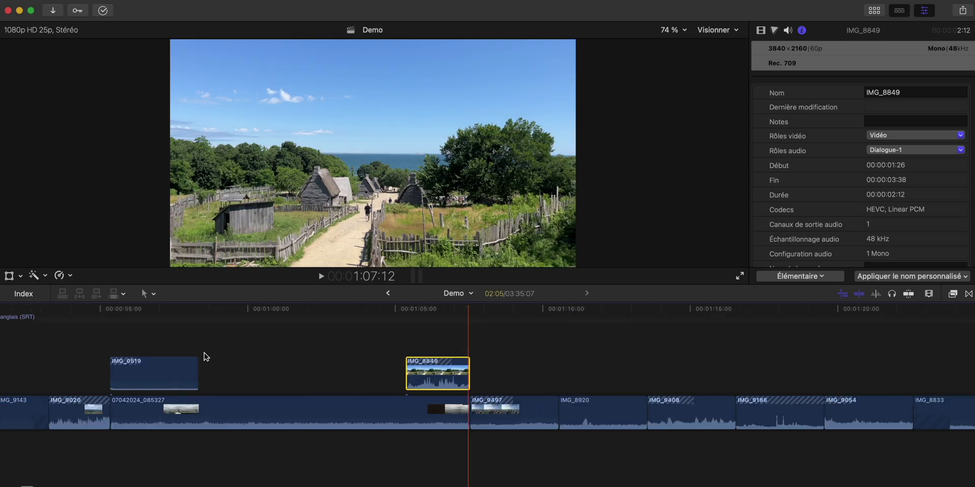
Step: Shift IMG_0519 above IMG_9020 without snapping, then turn snapping on and align it with the start of 07042024_085327
click(70, 373)
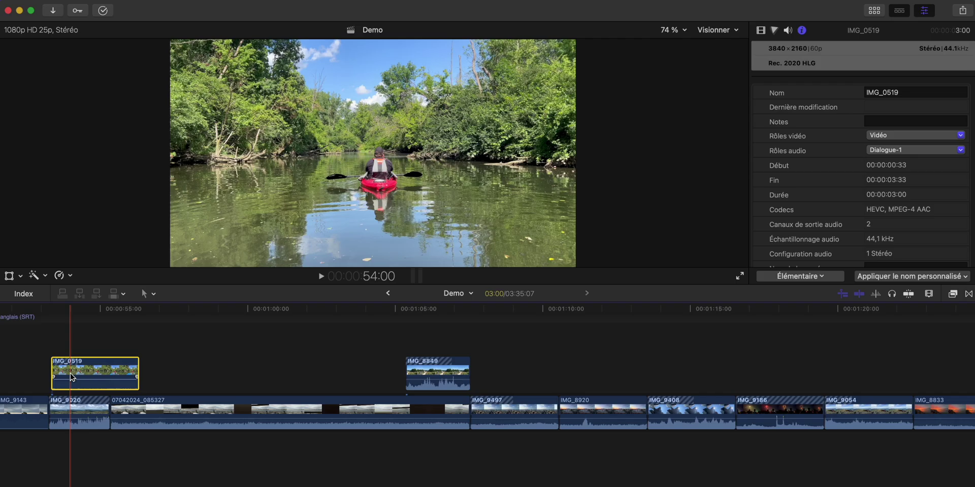
key(n)
drag(72, 376, 132, 377)
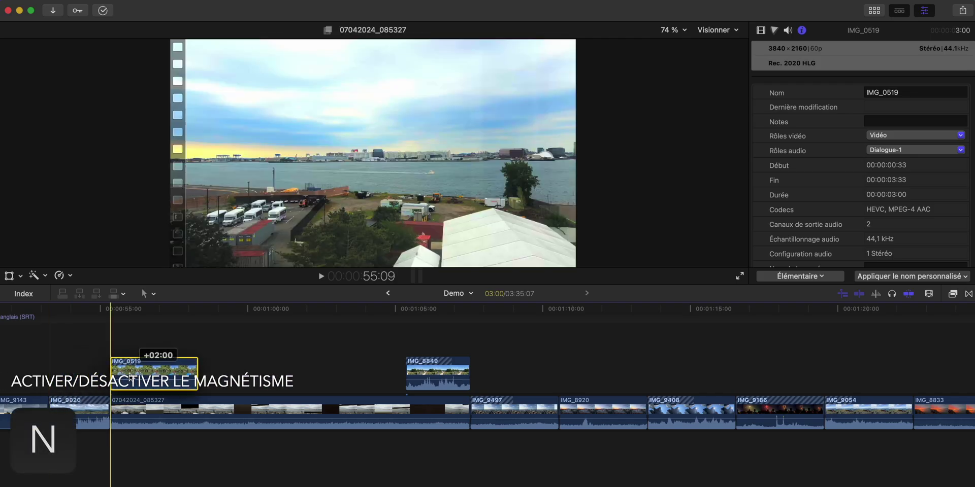
Step: Insert IMG_8849 followed by IMG_0519 into the main storyline between 07042024_085327 and IMG_9497
drag(434, 375, 457, 409)
drag(145, 368, 505, 403)
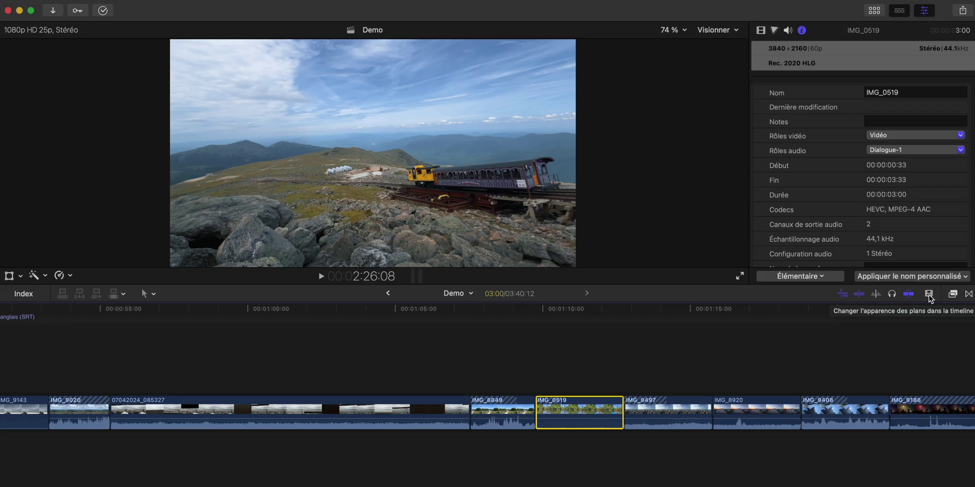
Step: Vary the timeline magnification, look closer around IMG_0002, and finish zoomed out far enough to see most of the Demo project
click(928, 294)
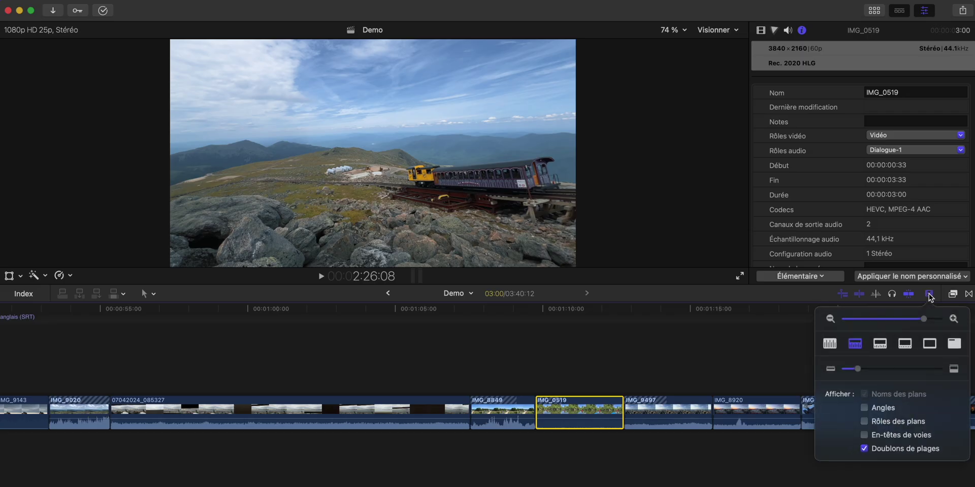
mouse_move(923, 319)
mouse_down()
mouse_move(878, 321)
mouse_move(908, 317)
mouse_up()
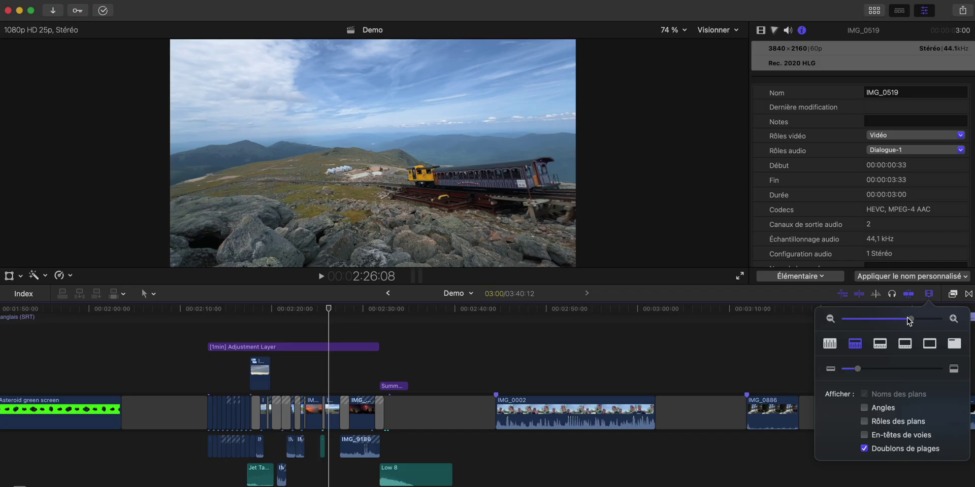
click(589, 342)
key(super+equal)
key(super+equal)
key(super+equal)
key(super+minus)
key(super+minus)
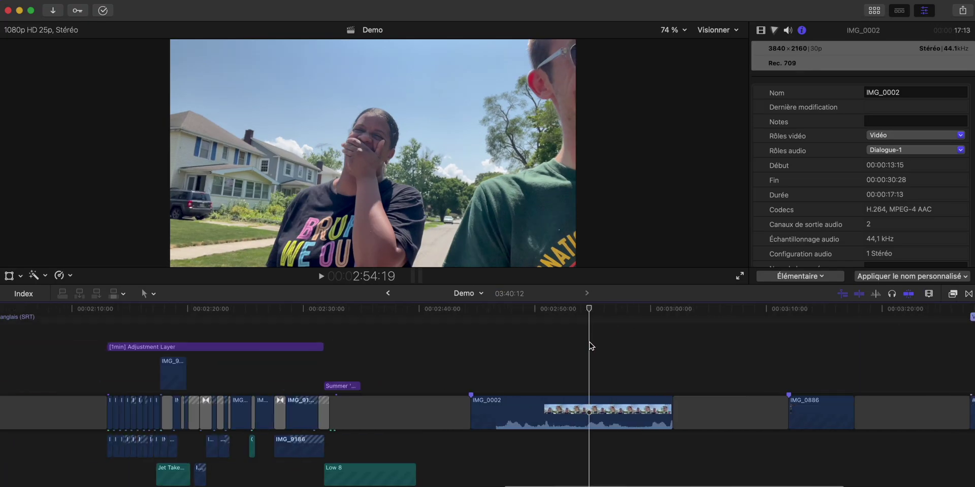
click(929, 294)
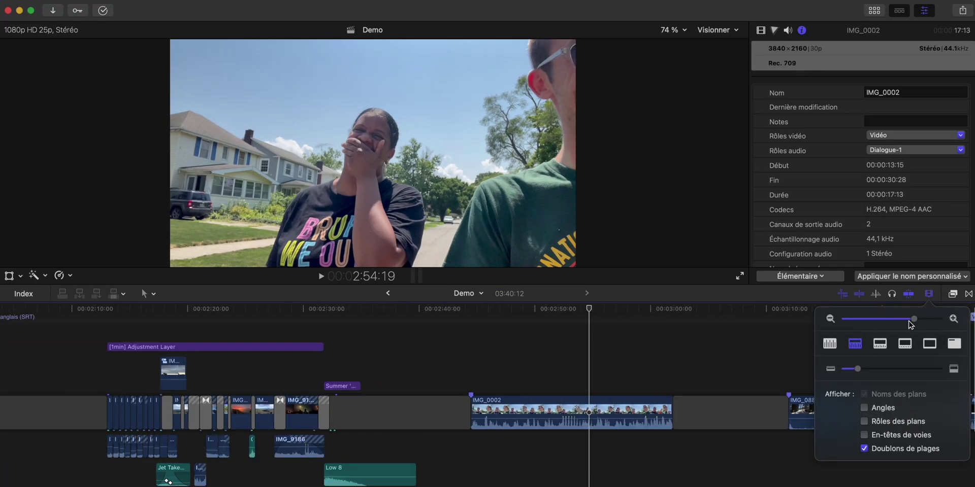
drag(909, 321, 892, 321)
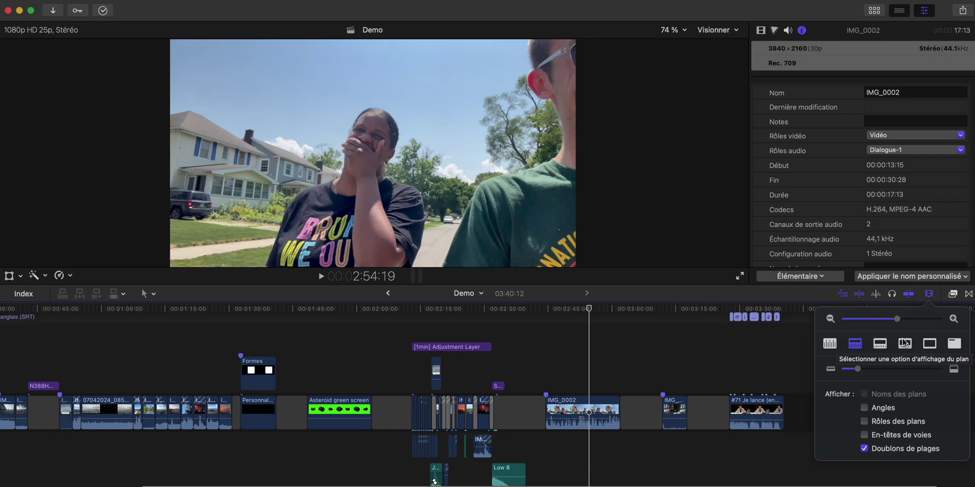
Step: Display timeline clips as audio waveforms only and examine the connected audio clips beneath the main storyline
click(829, 343)
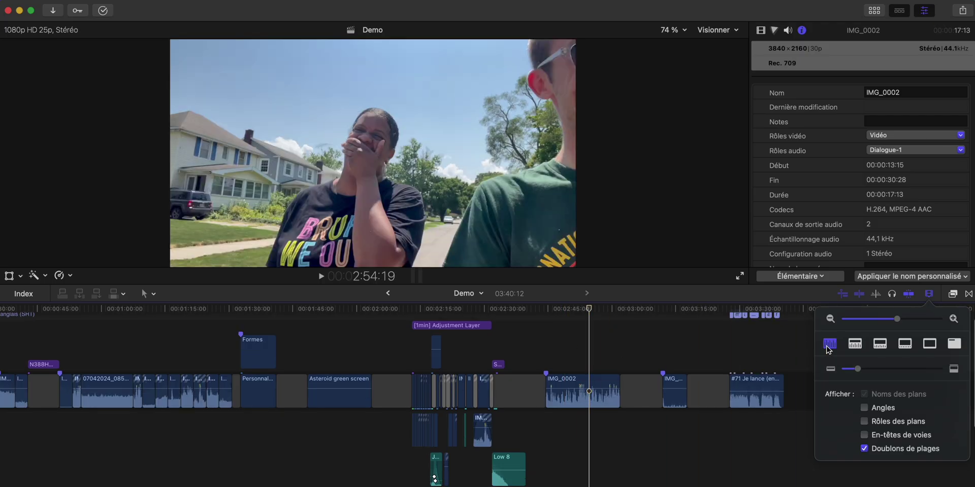
key(super+equal)
key(super+equal)
key(super+equal)
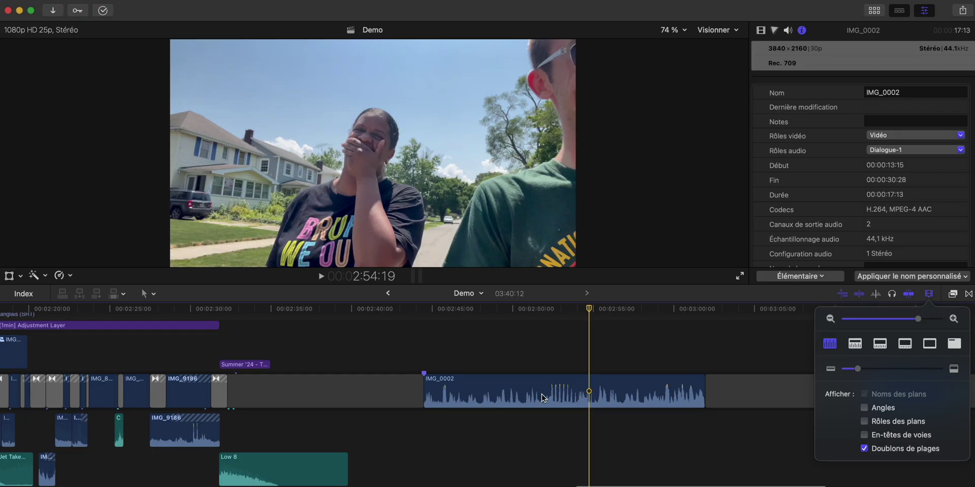
scroll(520, 401, left, 3)
scroll(285, 426, left, 5)
scroll(285, 427, down, 3)
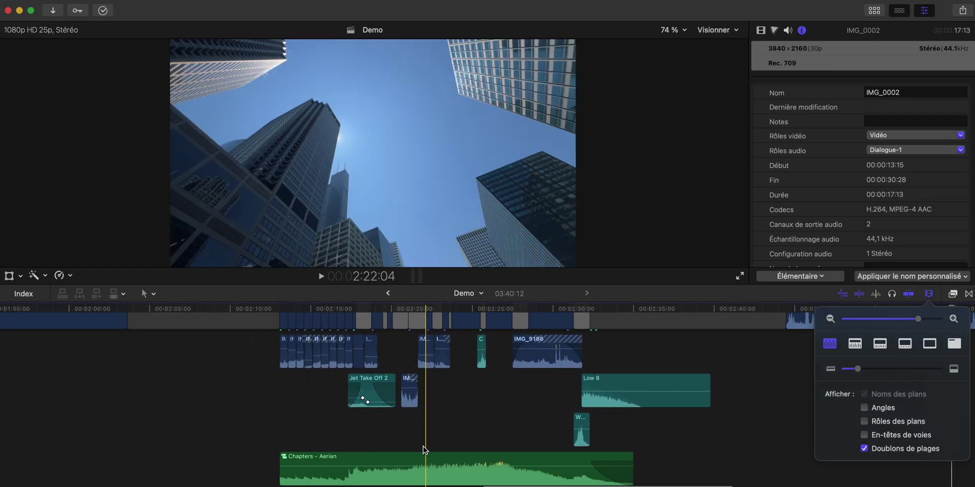
scroll(424, 447, up, 3)
scroll(424, 447, left, 1)
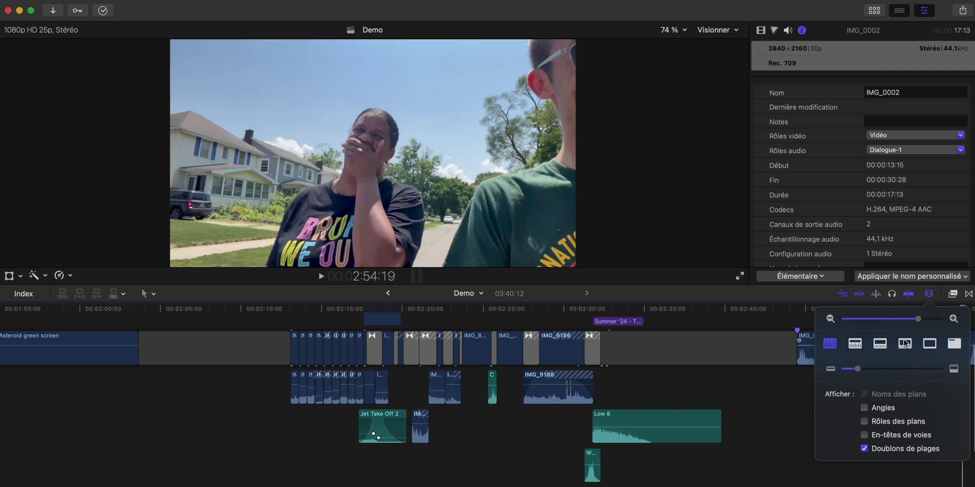
Step: Display timeline clips as filmstrips without waveforms and examine the clips under the start of the adjustment layer
click(930, 346)
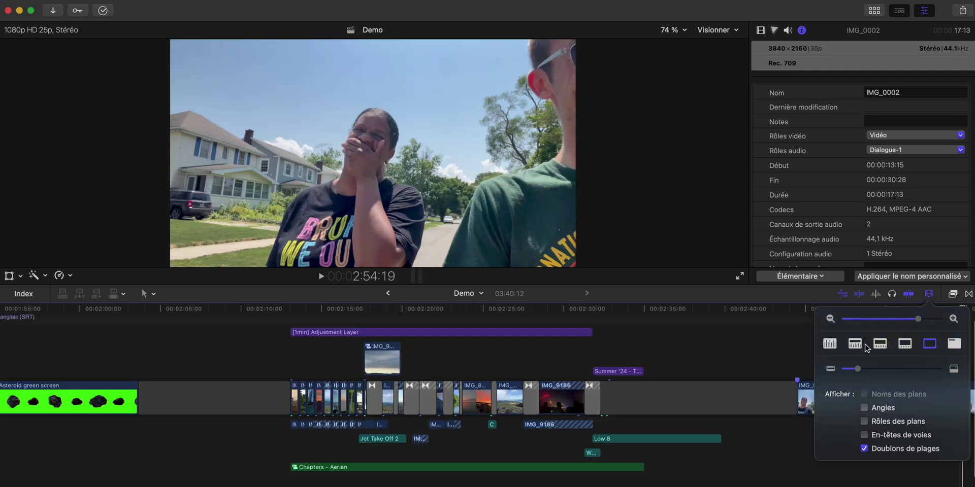
key(super+equal)
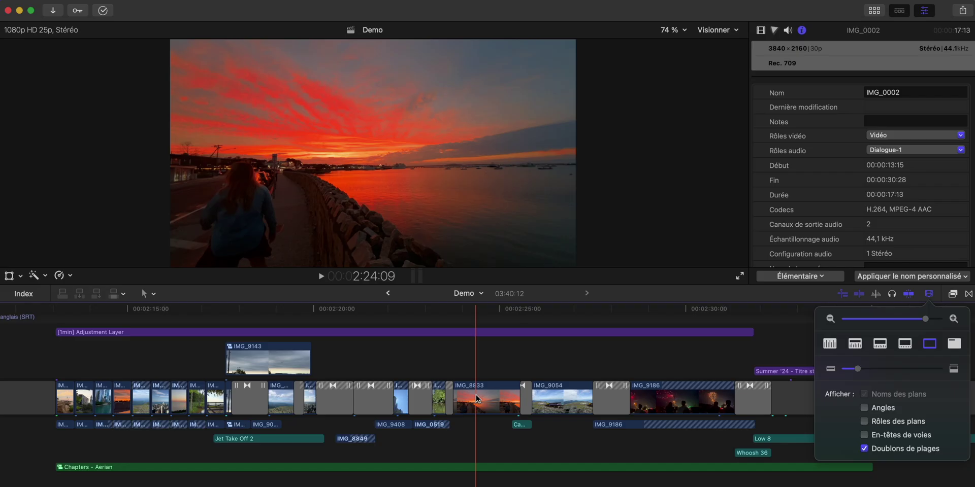
scroll(470, 402, left, 5)
scroll(470, 402, up, 1)
key(super+equal)
key(super+equal)
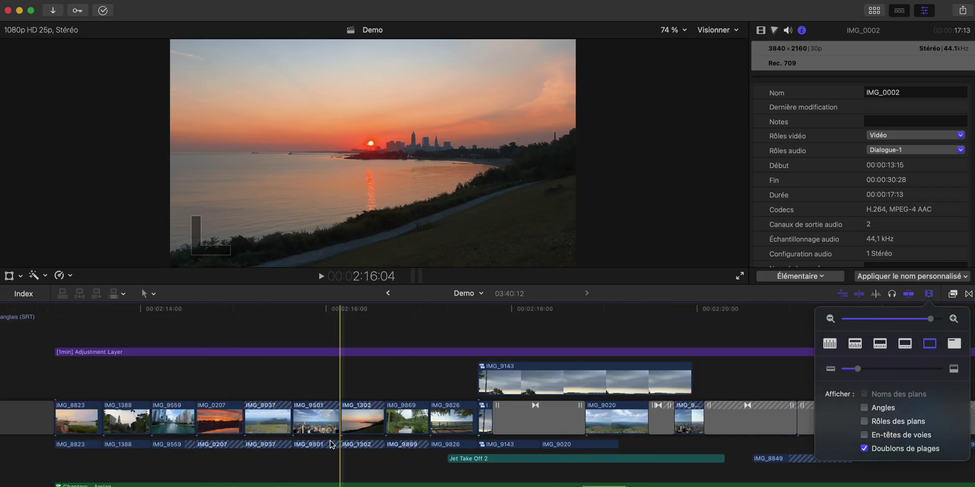
Step: Compare the other clip display modes, settle on large waveforms with small filmstrips, and slightly adjust the clip height
click(905, 345)
click(880, 344)
click(855, 345)
click(833, 346)
click(855, 345)
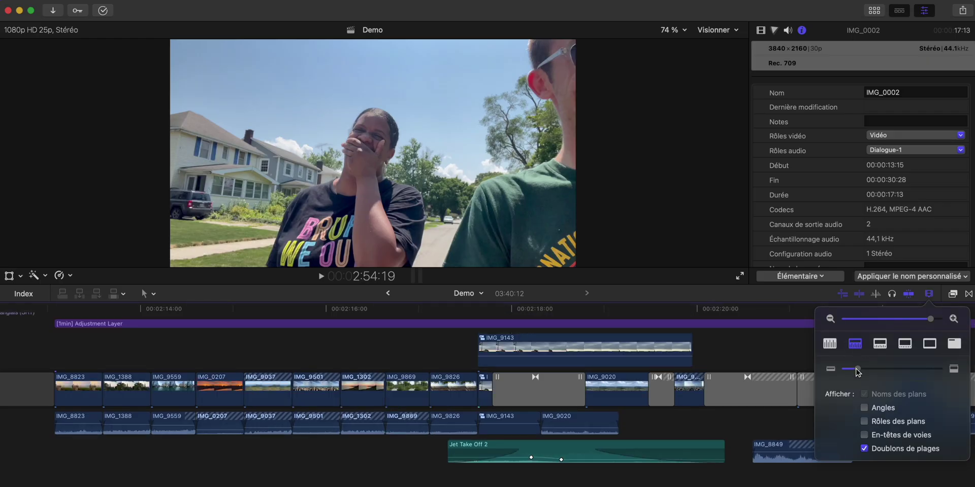
mouse_move(856, 370)
mouse_down()
mouse_move(890, 369)
mouse_move(847, 374)
mouse_move(857, 373)
mouse_up()
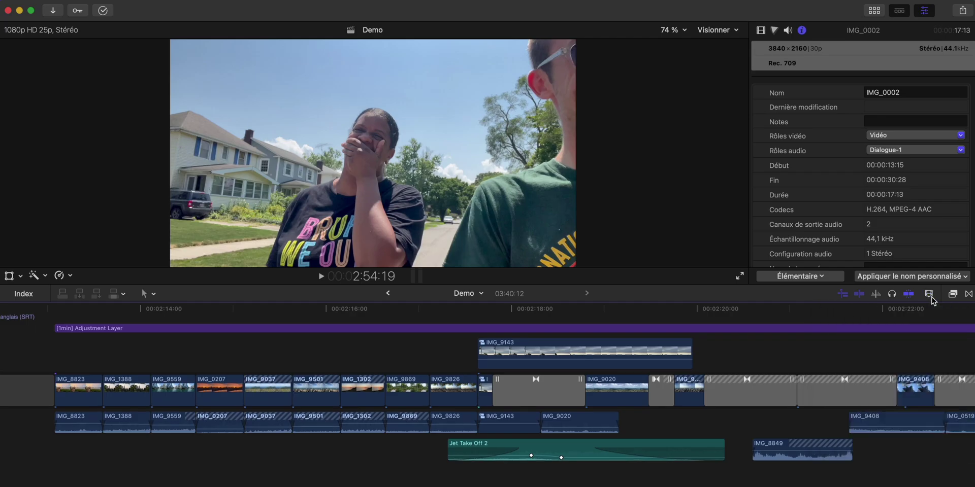
Step: Return to the project's opening clips and review the list of available timeline editing tools
click(409, 386)
key(super+minus)
key(super+minus)
scroll(409, 385, left, 20)
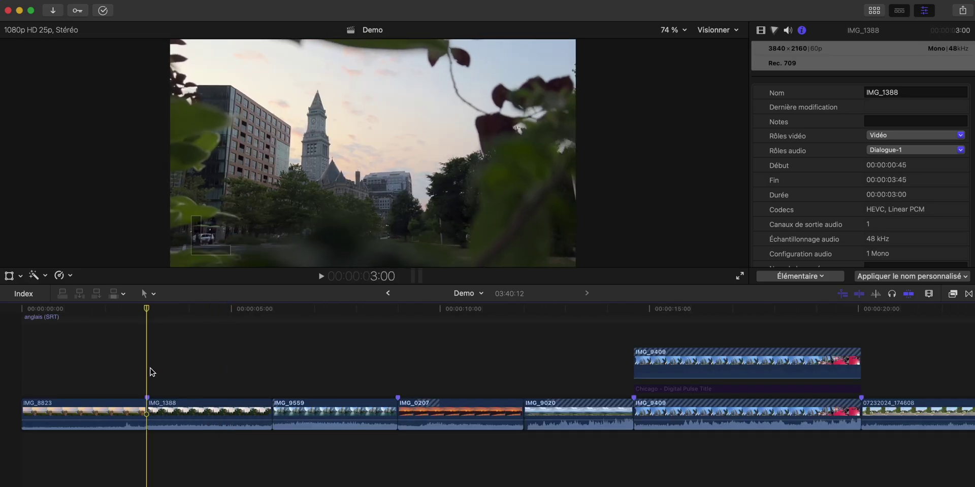
click(154, 294)
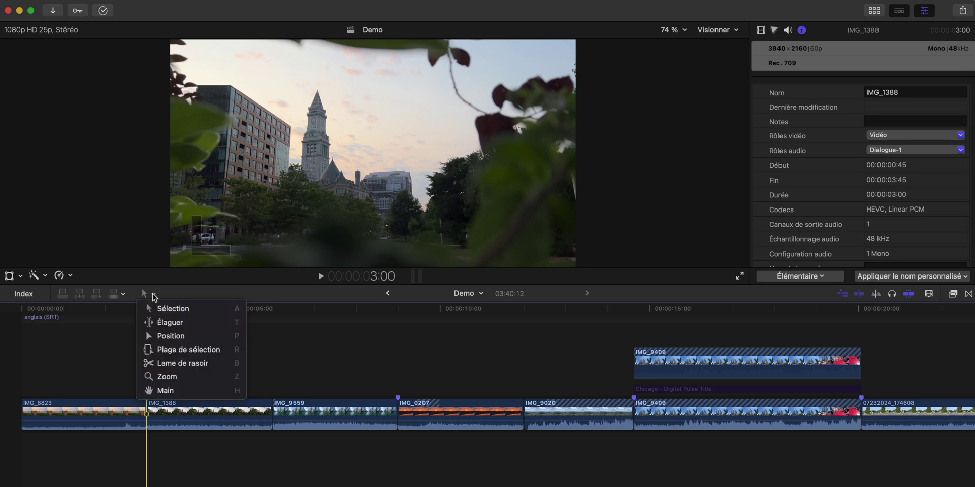
click(155, 296)
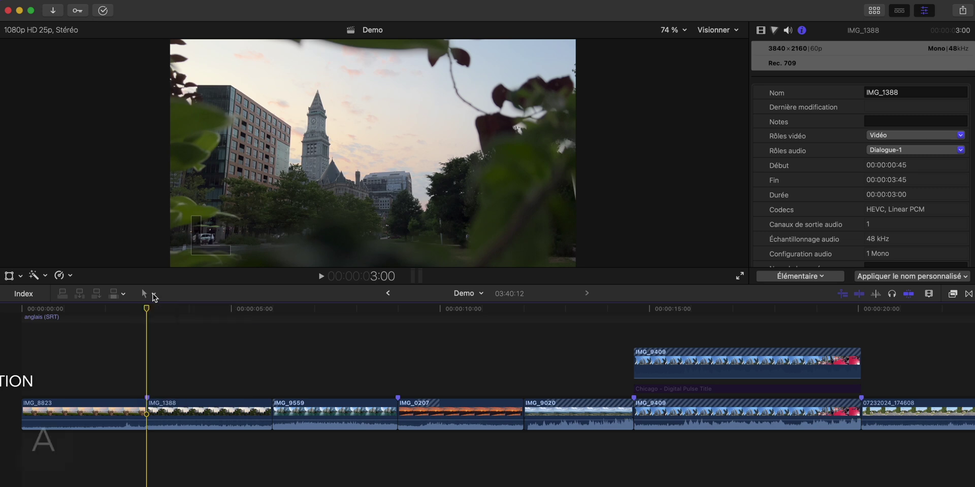
Step: Using the Selection tool, pick clips in the main storyline and move IMG_0207 ahead of IMG_9559
click(239, 406)
click(329, 391)
click(438, 412)
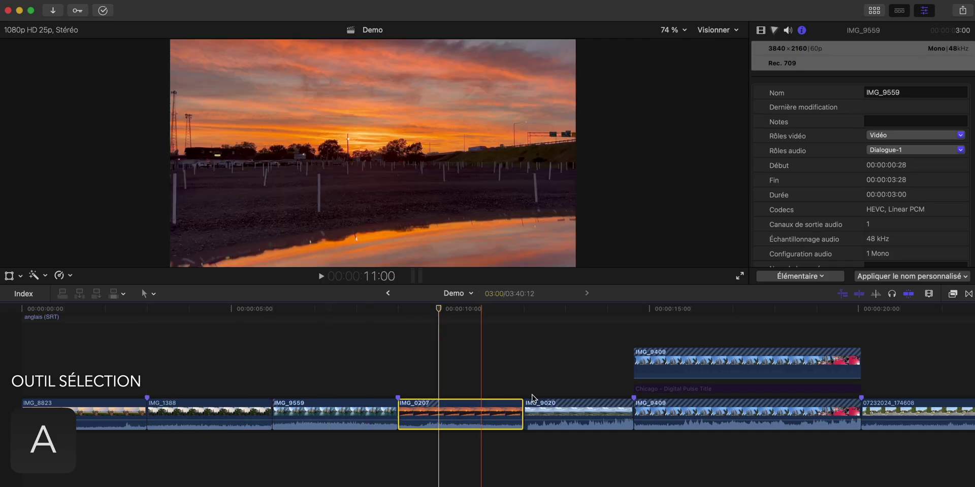
drag(443, 406, 303, 408)
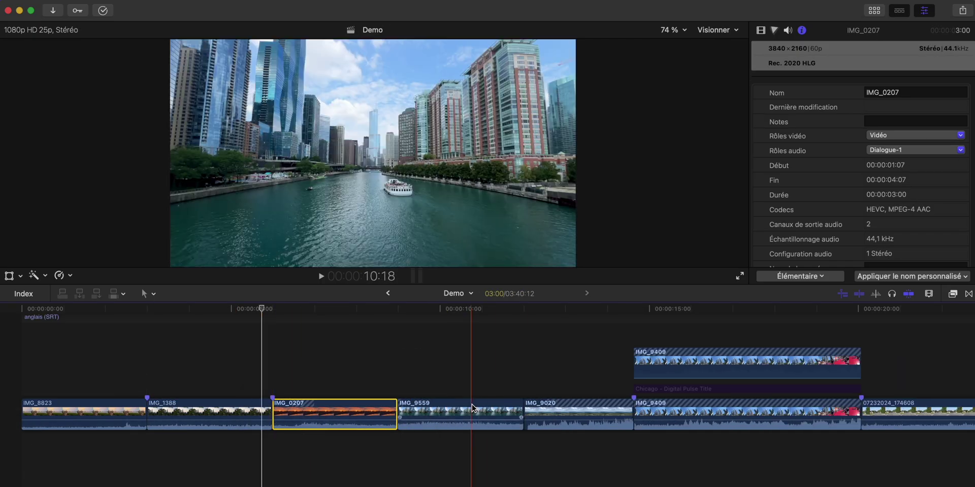
Step: Extend the end of IMG_9559 with the Selection tool and shorten it back to a duration of 3:07
click(520, 409)
drag(518, 408, 553, 407)
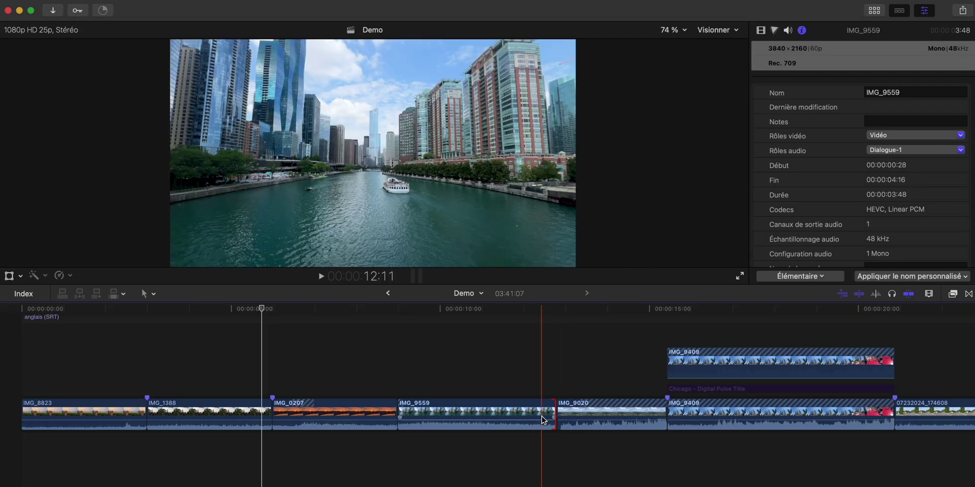
drag(554, 408, 526, 407)
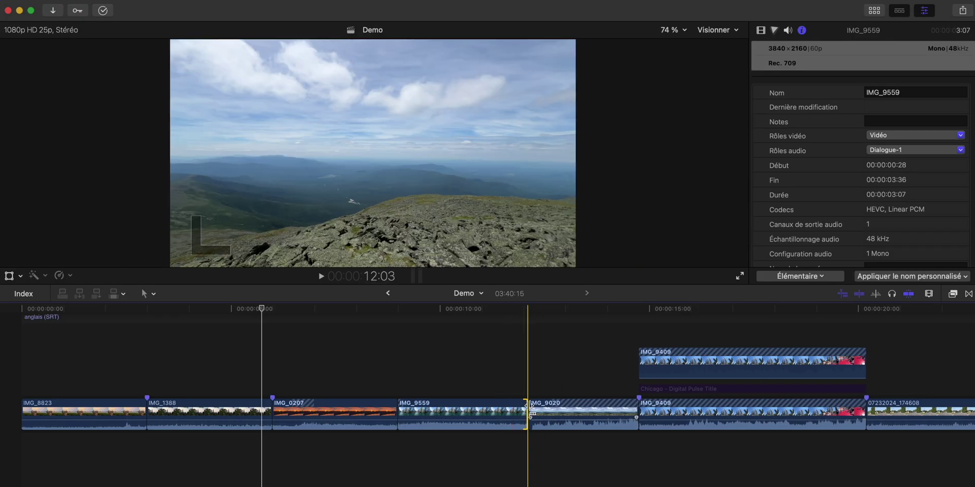
Step: Trim the start of IMG_9559 to source time 00:00:00:52 and place the clip between IMG_1388 and IMG_0207
drag(397, 412, 330, 412)
click(361, 414)
click(257, 415)
click(351, 414)
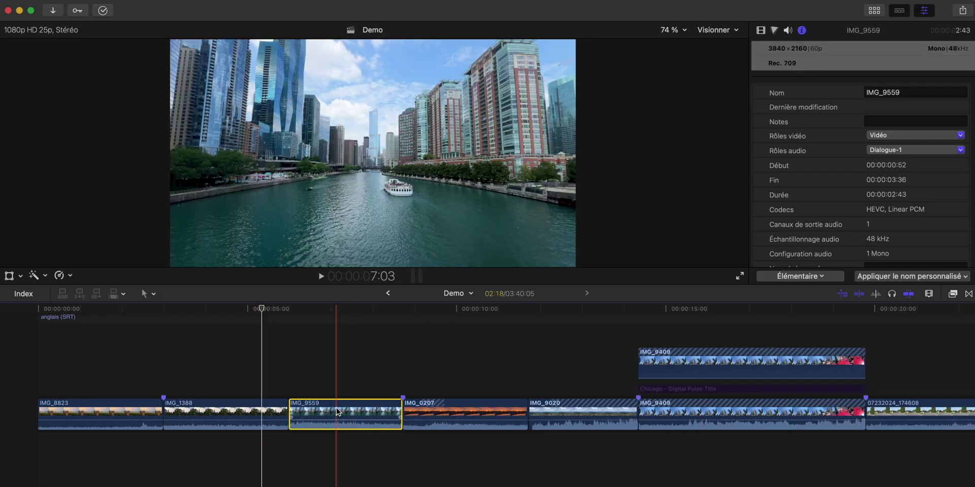
Step: Slip IMG_9559's content with the Trim tool so it runs from 00:00:01:33 to 00:00:04:16, and return to the Selection tool
click(147, 293)
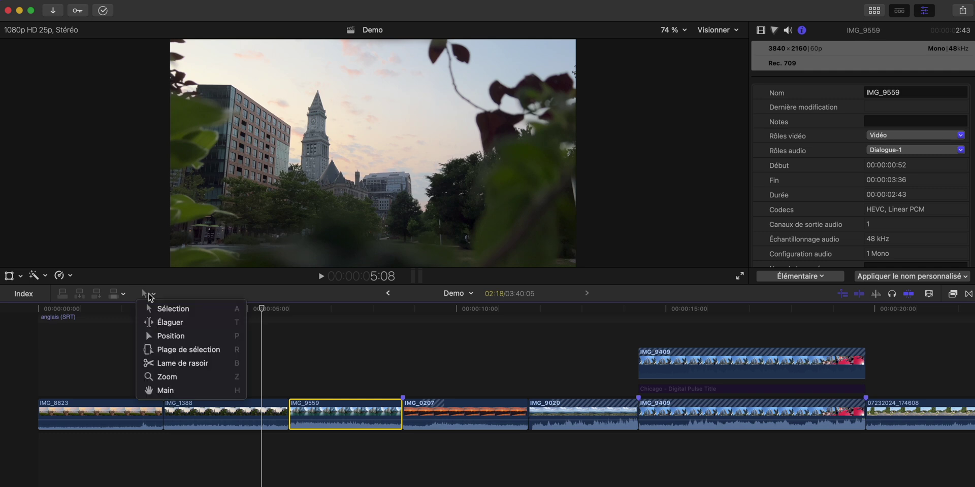
click(177, 324)
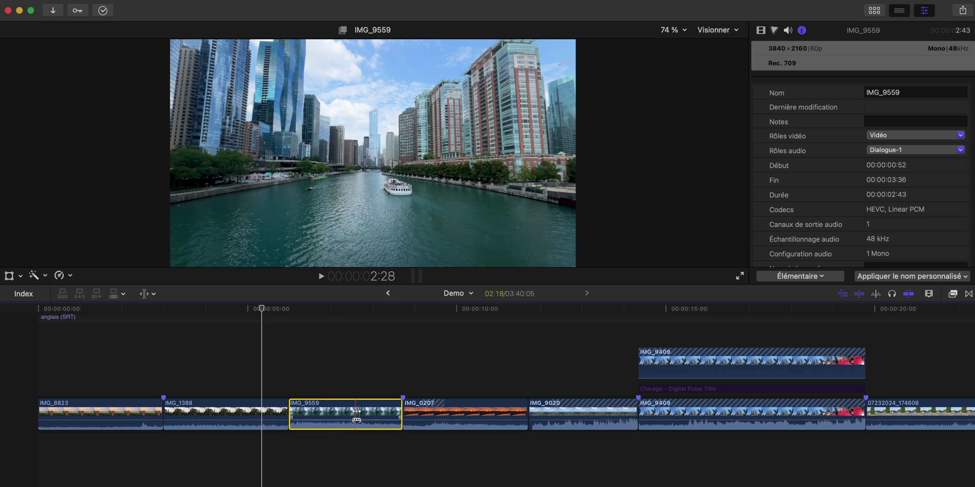
drag(356, 412, 307, 410)
key(a)
click(346, 405)
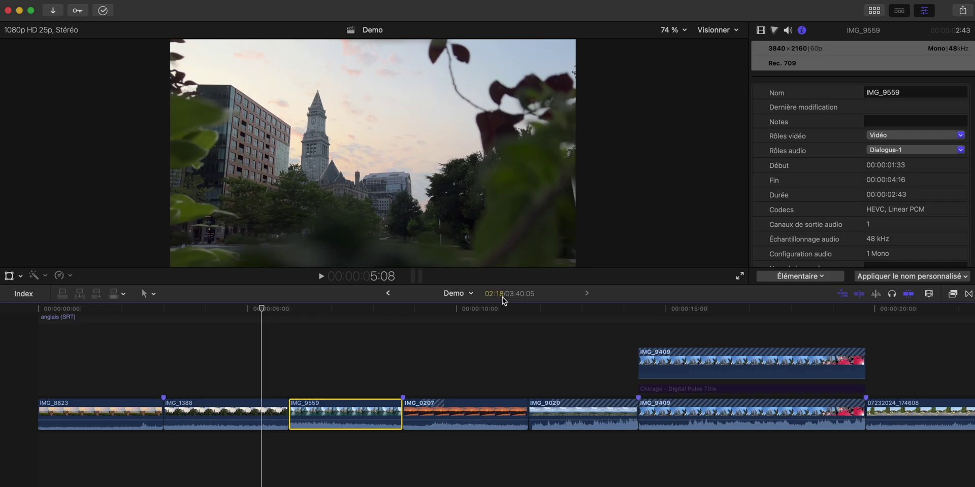
Step: Roll the edit point between IMG_1388 and IMG_9559 with the Trim tool until IMG_9559 starts at source time 00:00:01:12
click(147, 294)
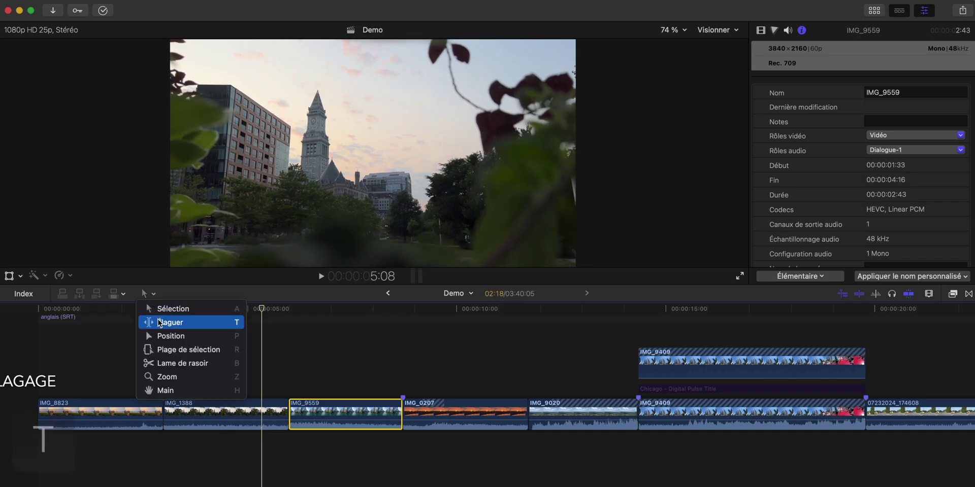
click(159, 323)
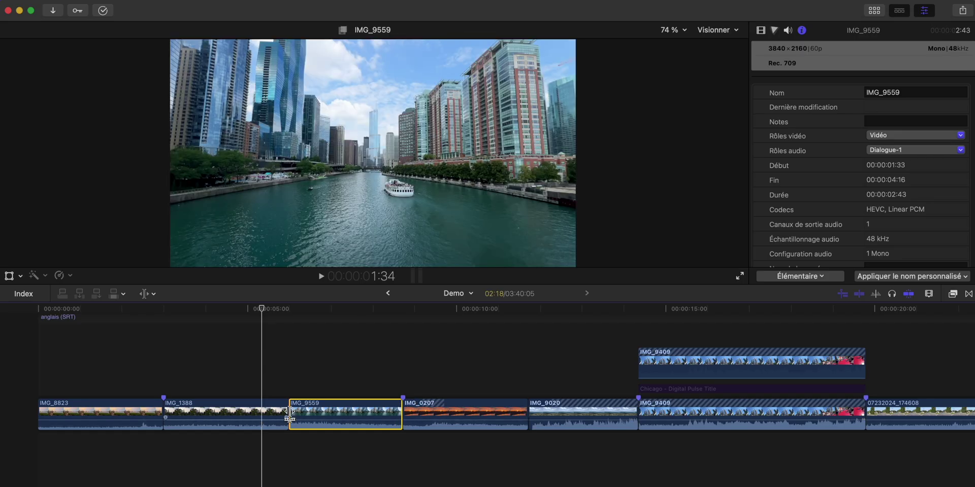
click(289, 418)
drag(289, 410, 234, 407)
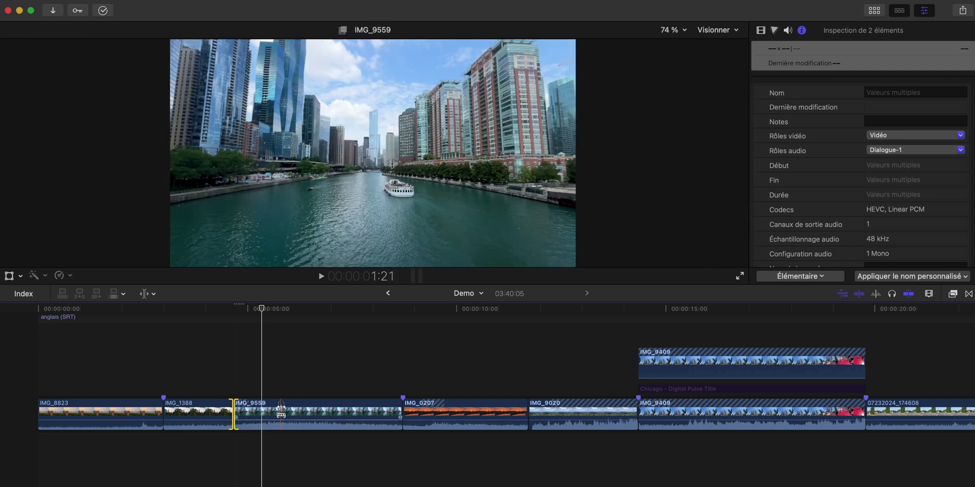
drag(234, 408, 279, 403)
key(a)
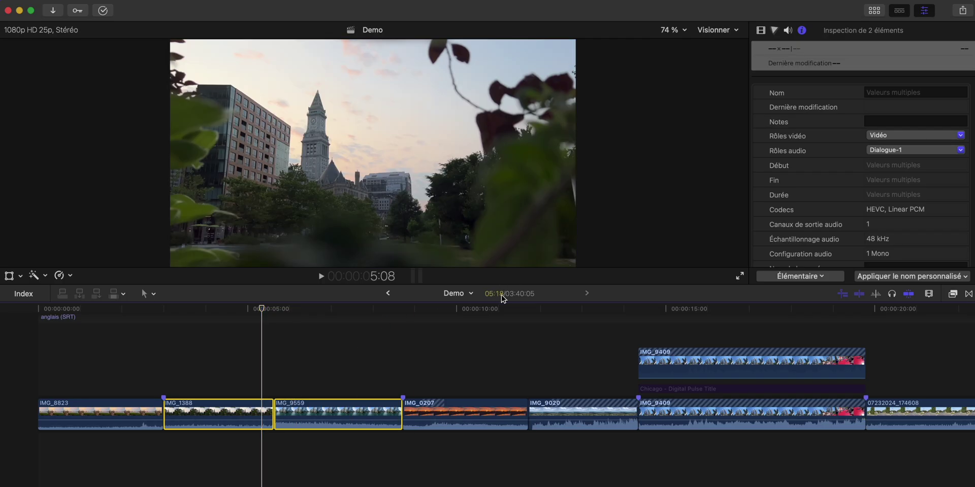
click(328, 360)
Step: Use the Range Selection tool to select about 6:08 from the middle of IMG_1388 to the middle of IMG_0207
click(152, 294)
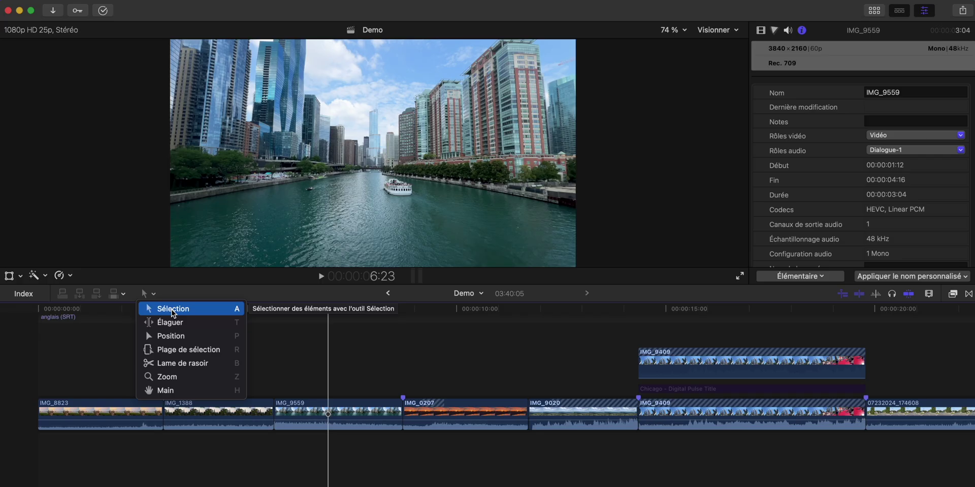
click(177, 350)
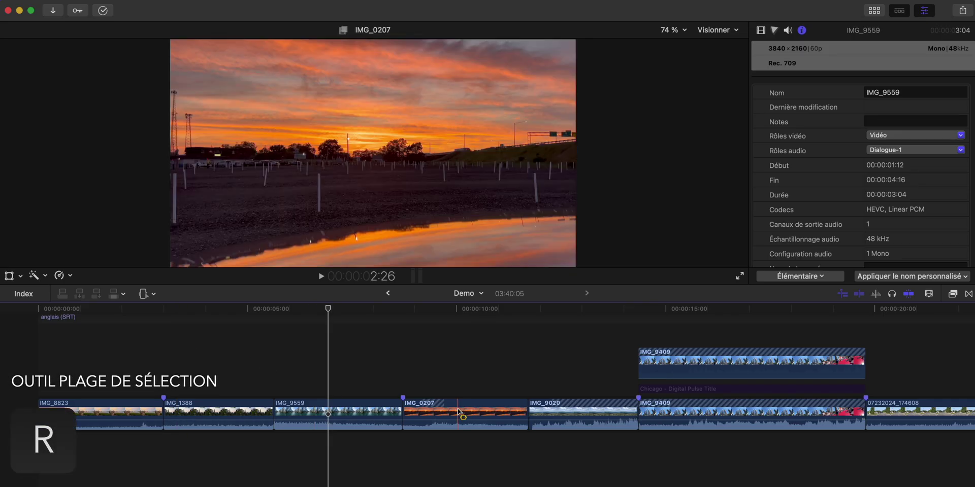
drag(472, 414, 204, 424)
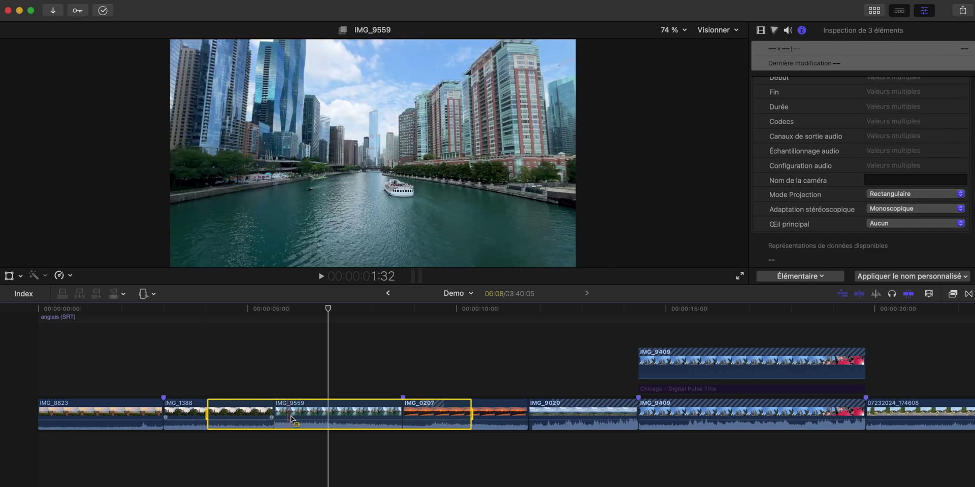
Step: Select a range of about 1:02 inside IMG_9559 and lower the audio volume of that portion to -18.0 dB
click(305, 414)
drag(305, 414, 350, 413)
key(super+equal)
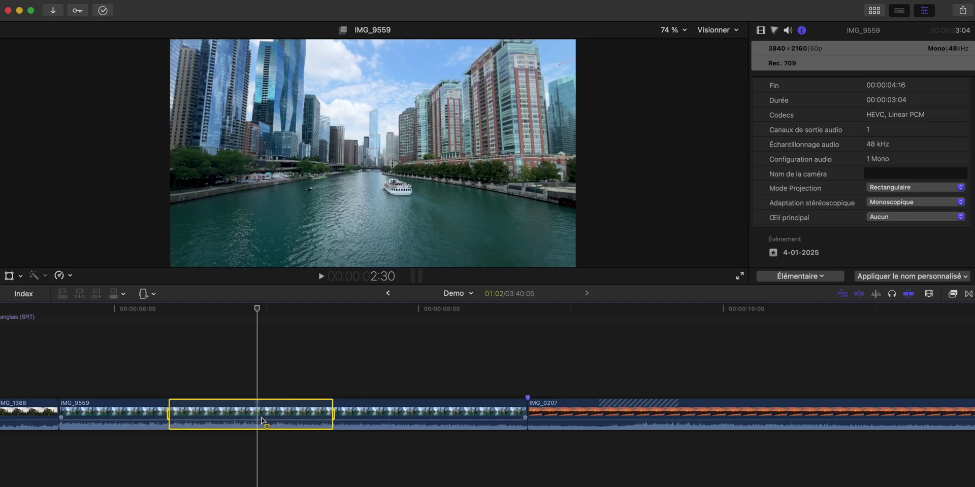
drag(251, 420, 250, 422)
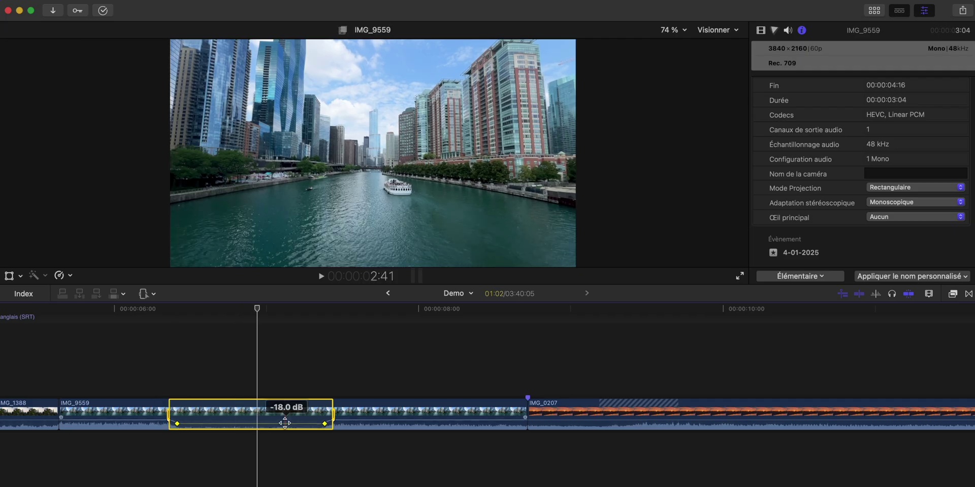
scroll(435, 388, right, 10)
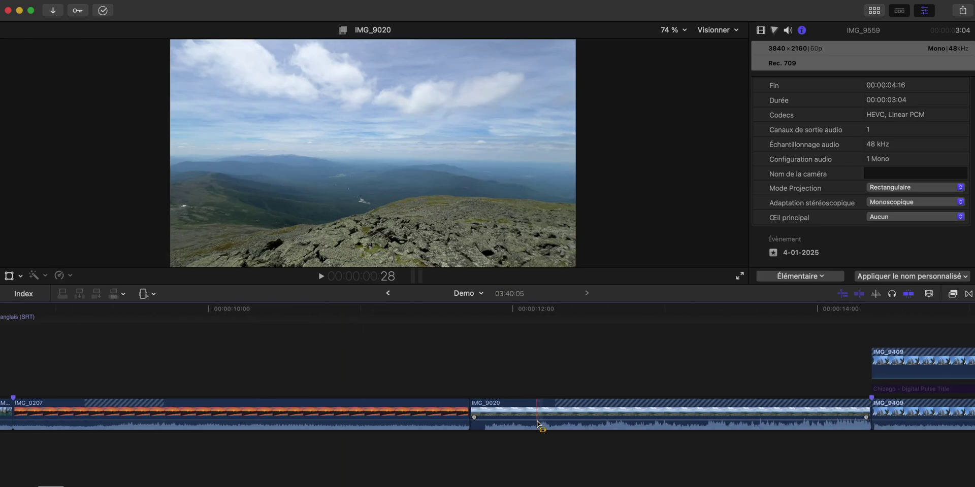
Step: Select a range of about 24 frames inside IMG_9020 and slow that portion to 50 %
drag(592, 420, 737, 419)
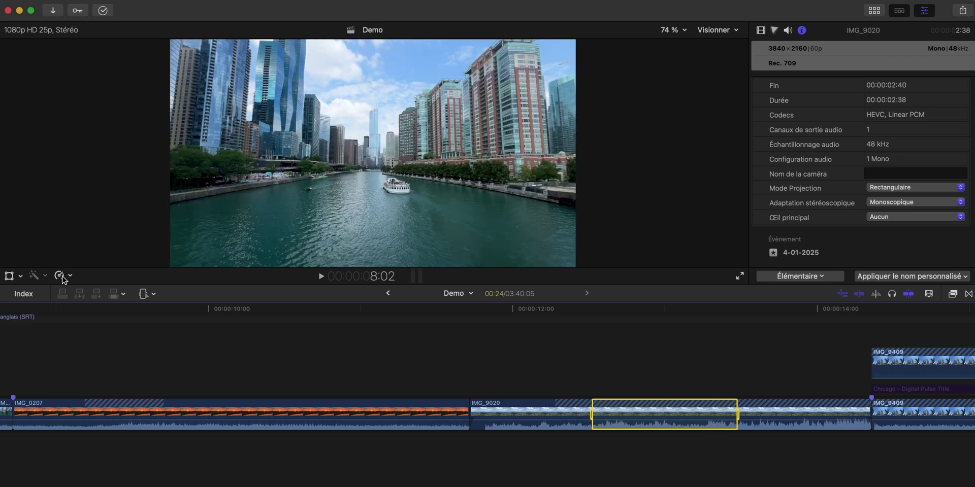
click(62, 277)
mouse_move(98, 290)
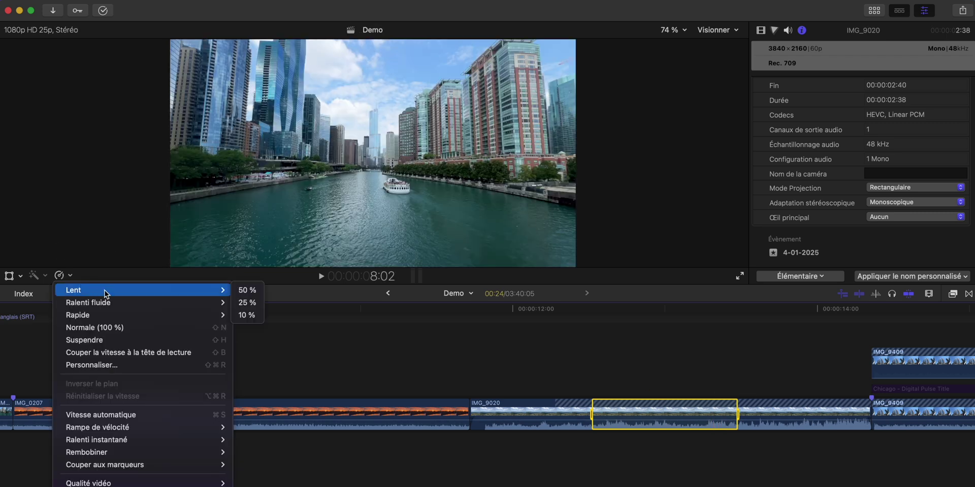
click(249, 290)
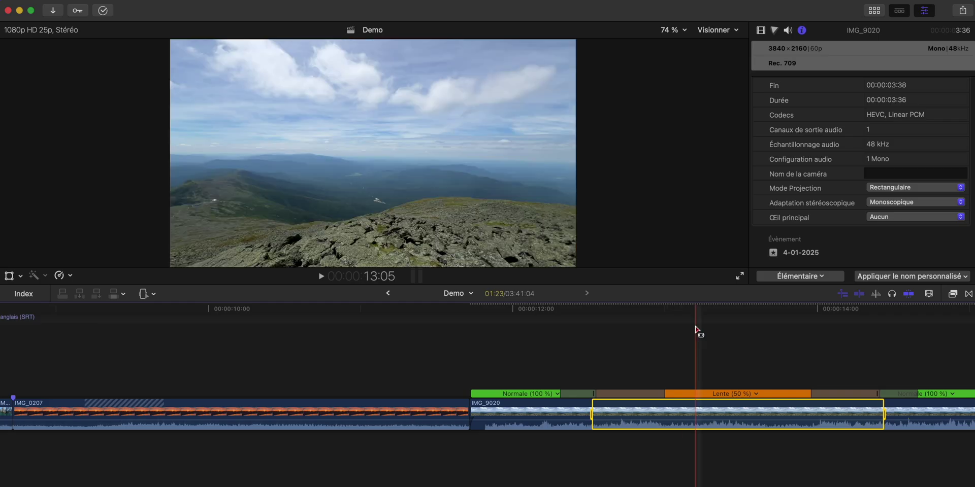
scroll(696, 330, right, 5)
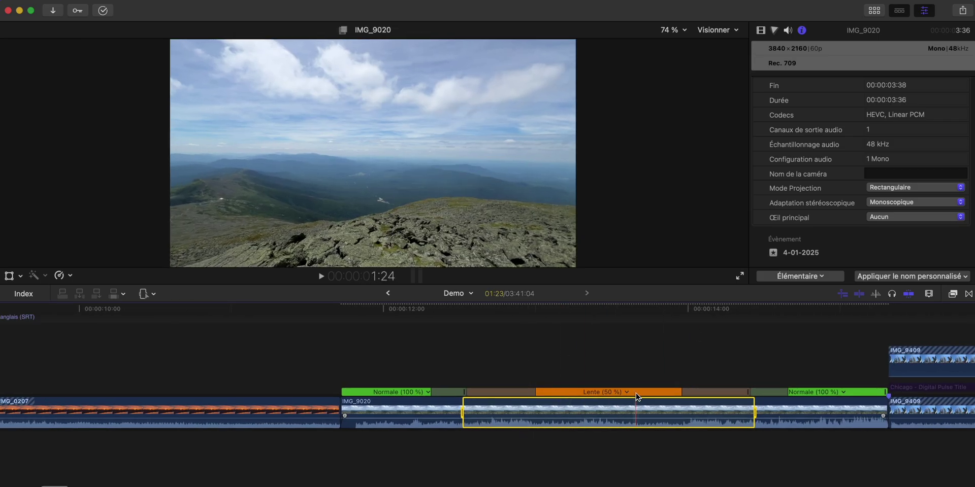
Step: Split IMG_9559 at about 00:00:07:00 with the Blade tool
click(149, 294)
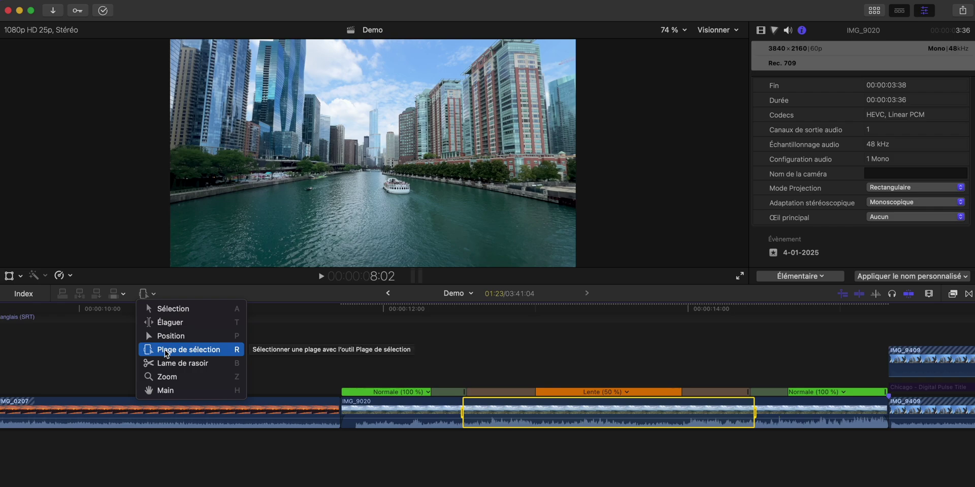
click(165, 364)
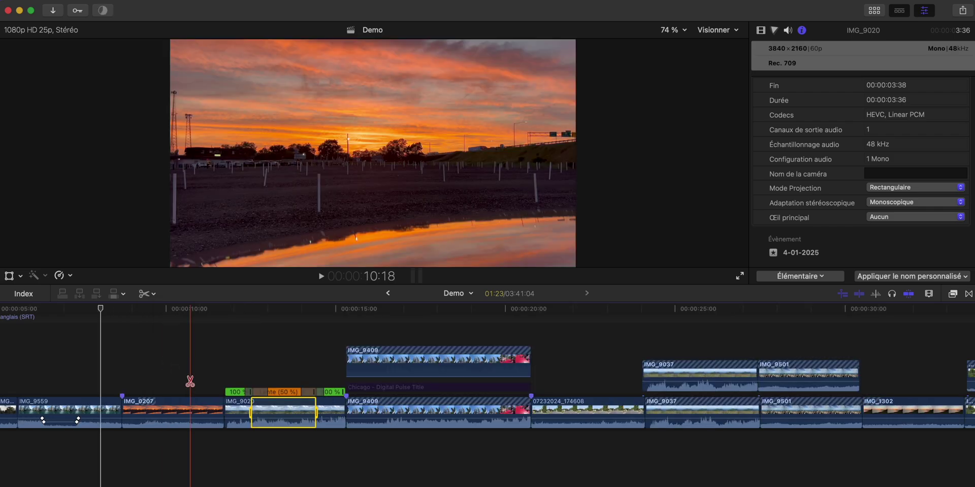
key(super+equal)
key(super+equal)
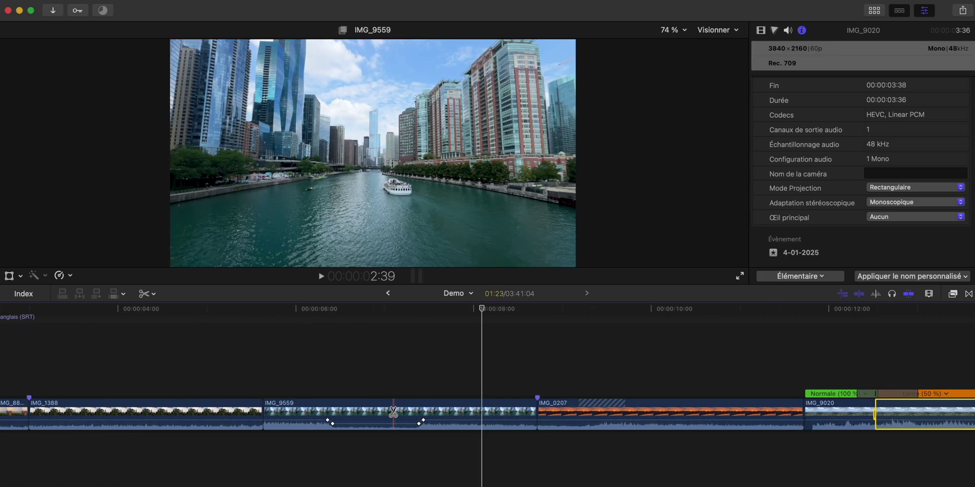
click(384, 413)
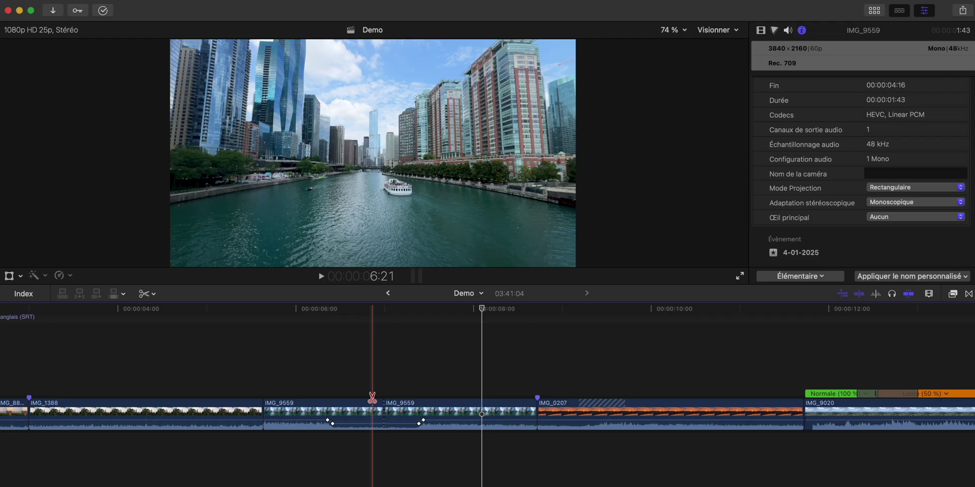
Step: Delete the part of IMG_9559 after the cut and return to the Blade tool
key(a)
click(419, 405)
key(Delete)
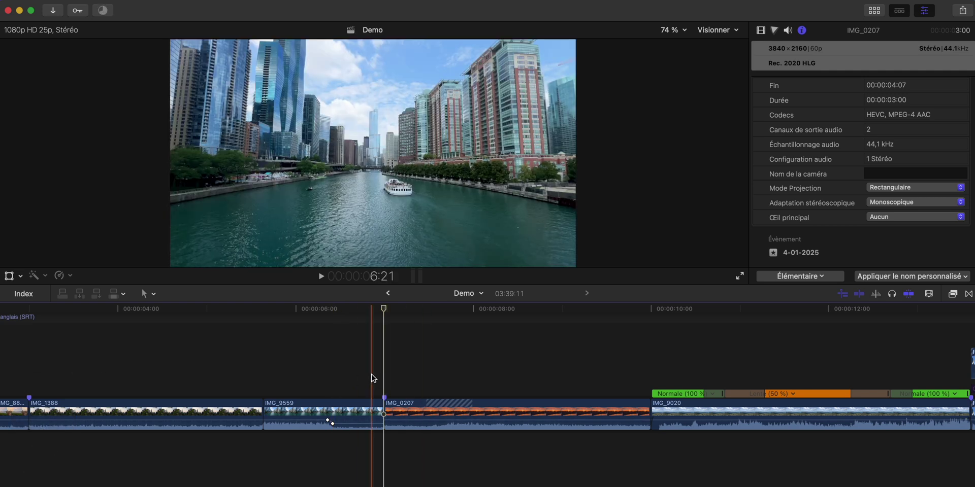
key(b)
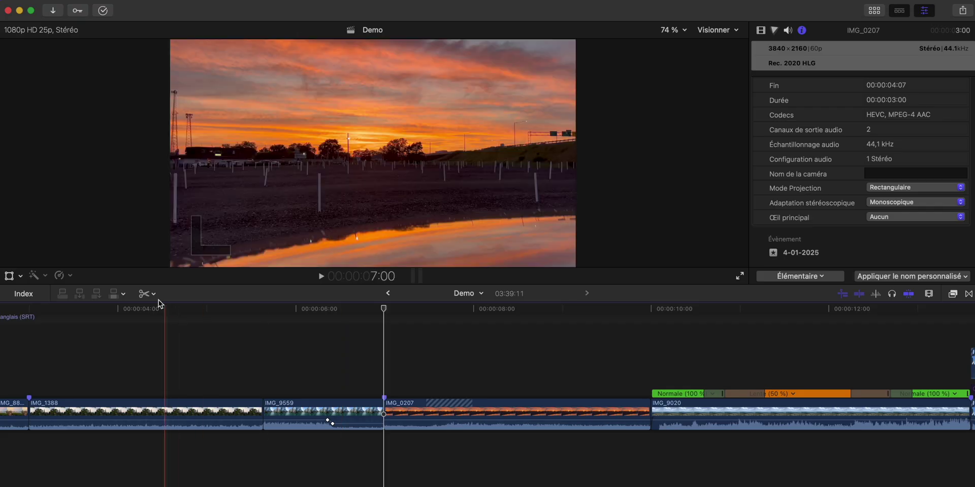
Step: Zoom in on the timeline area from IMG_9559 to IMG_9020 with the Zoom tool
click(147, 293)
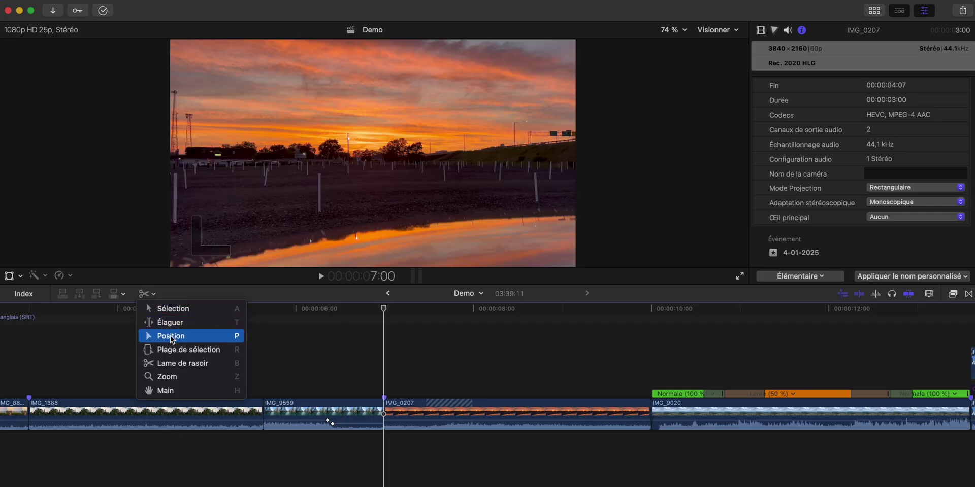
click(168, 377)
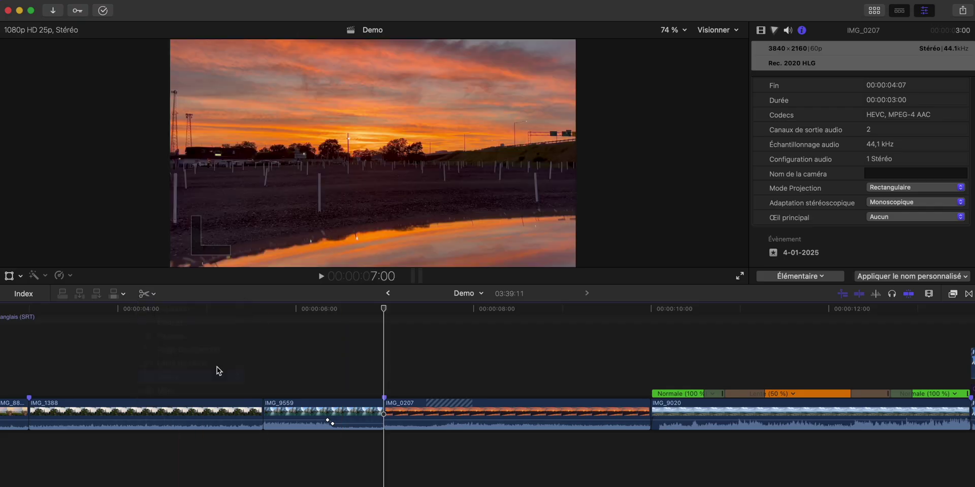
drag(272, 358, 836, 454)
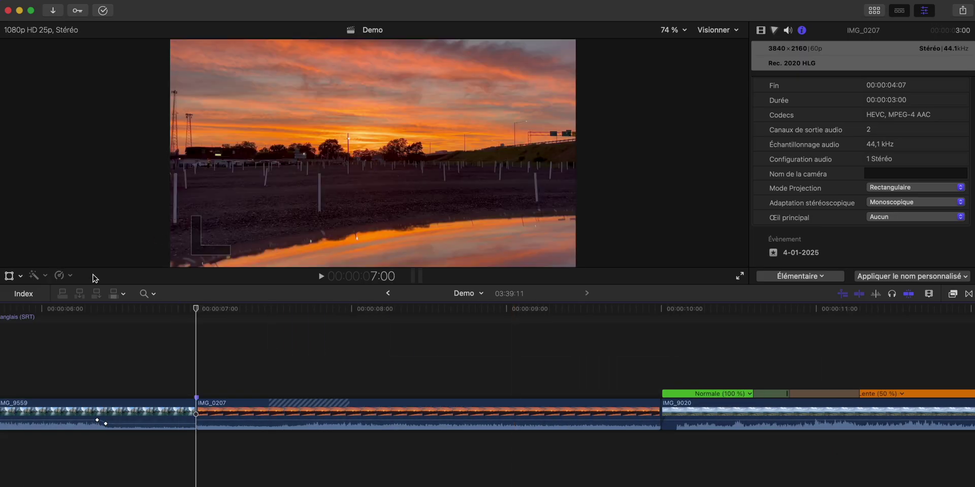
Step: Move along the timeline with the Hand tool from IMG_0207 past the IMG_9409 clips
click(146, 294)
click(163, 391)
drag(544, 374, 196, 370)
drag(615, 363, 251, 362)
drag(707, 351, 290, 357)
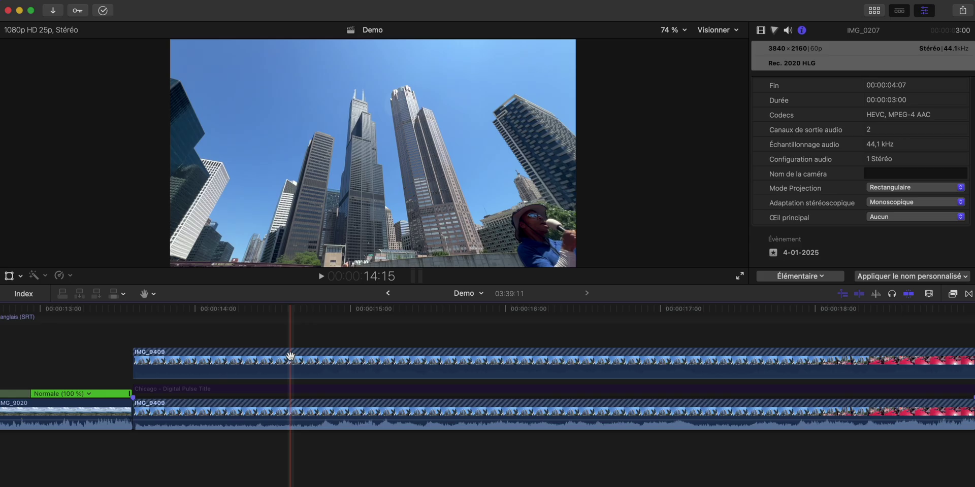
scroll(290, 356, right, 10)
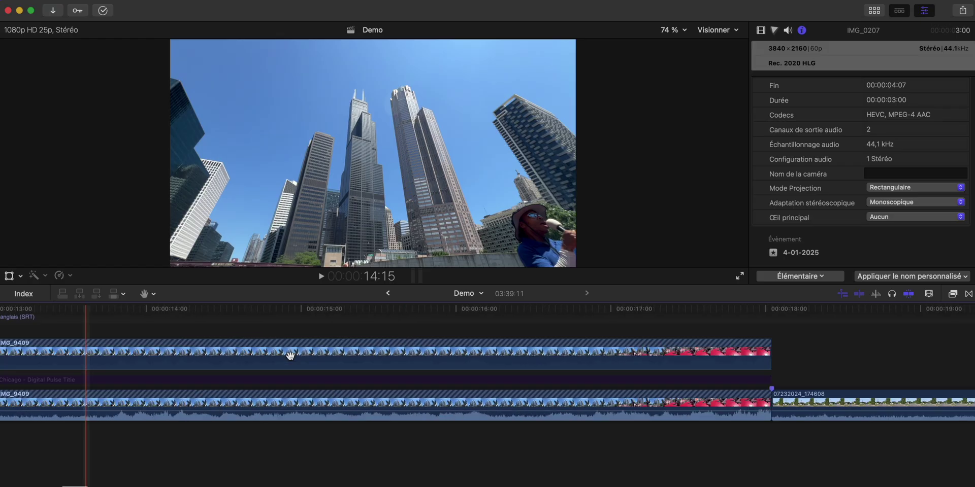
Step: Copy IMG_0519, paste it right after itself, and delete the first of the two clips
scroll(290, 356, right, 20)
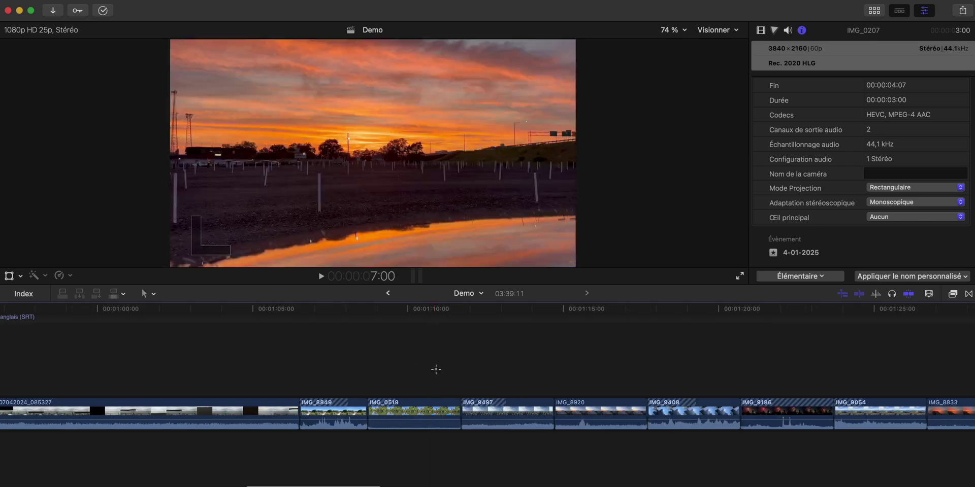
click(435, 414)
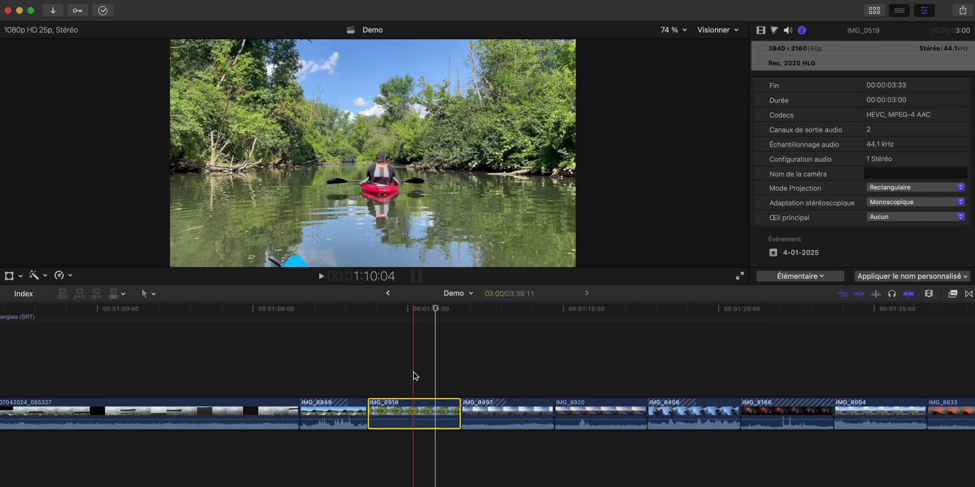
key(super+c)
key(Down)
key(super+v)
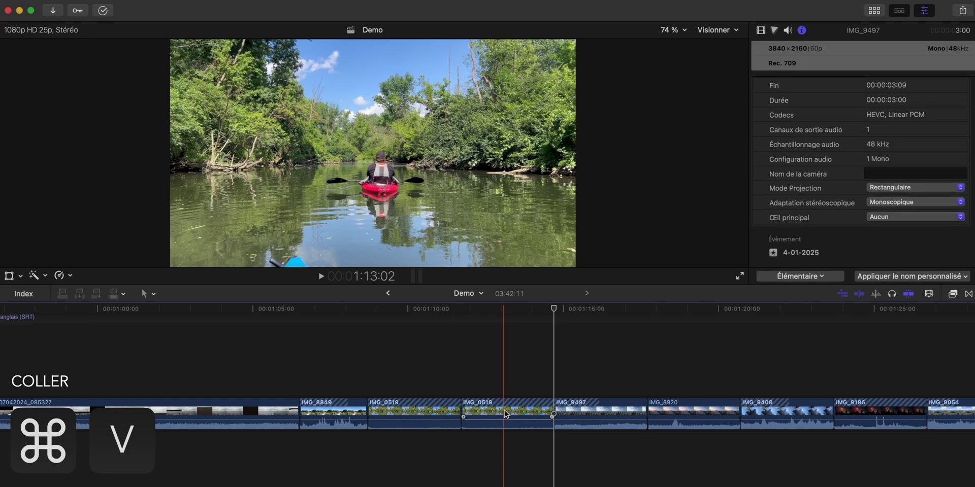
click(406, 409)
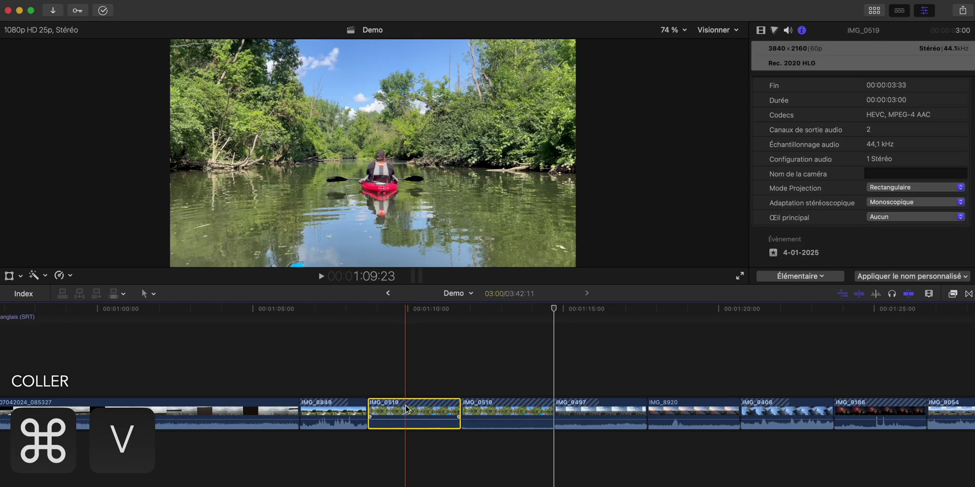
key(Delete)
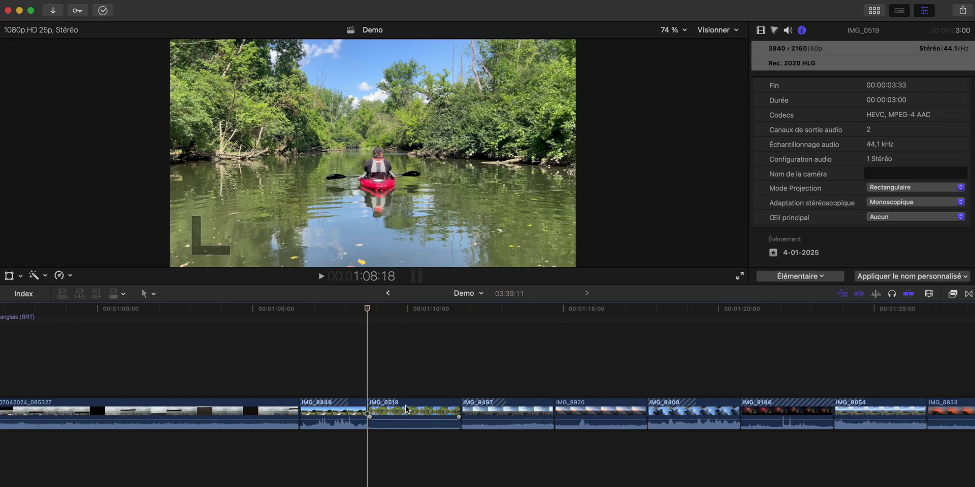
Step: Duplicate IMG_0519 as a connected clip directly above the original, and delete the duplicate
click(431, 410)
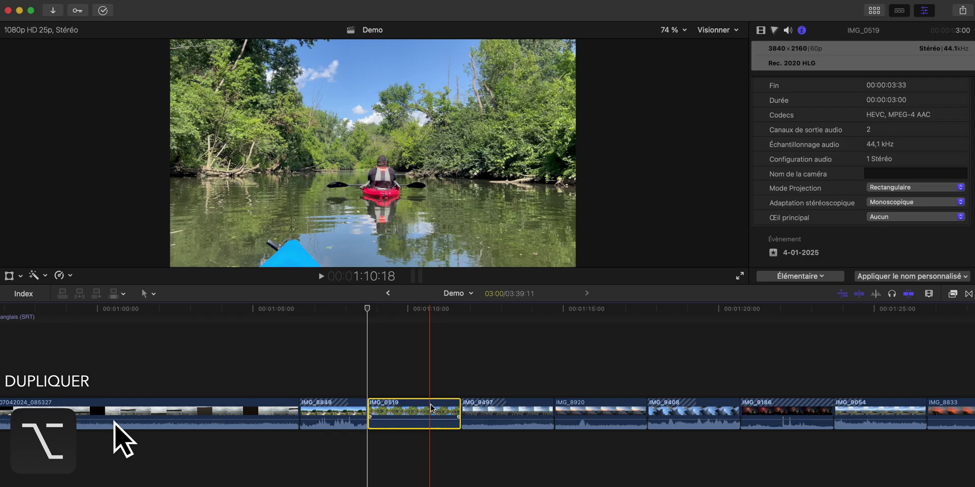
drag(430, 409, 435, 368)
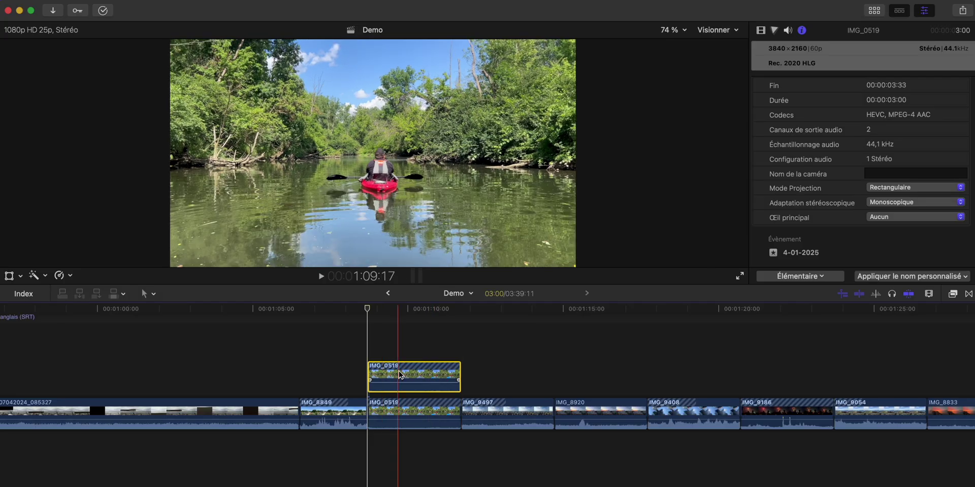
key(BackSpace)
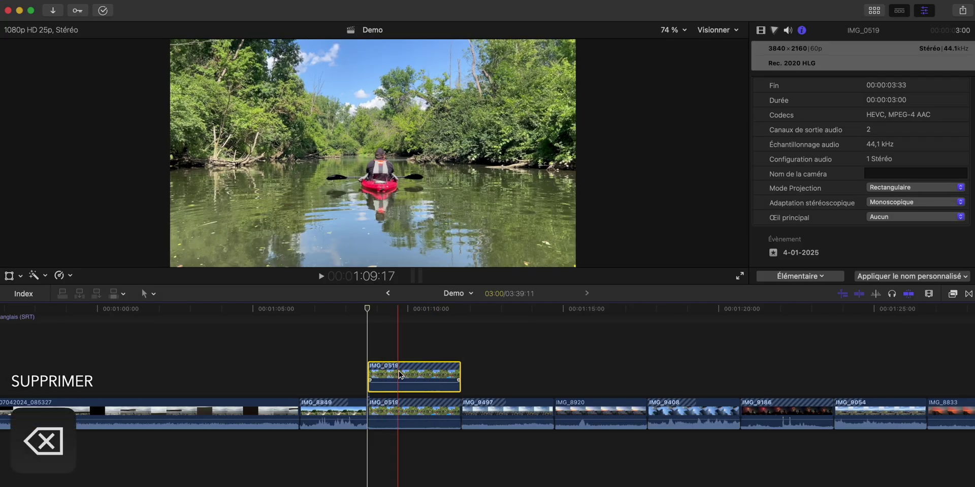
Step: Delete IMG_0519 from the primary storyline and undo the deletion
click(397, 406)
key(BackSpace)
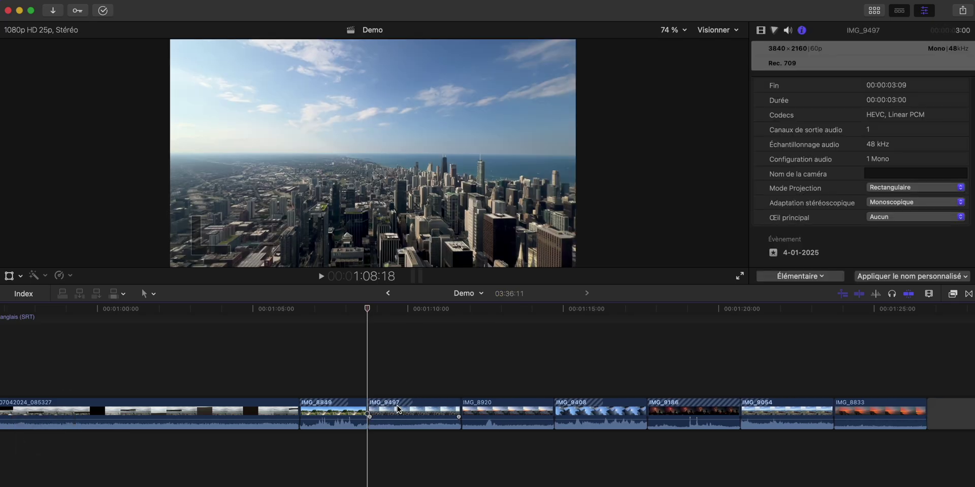
key(super+z)
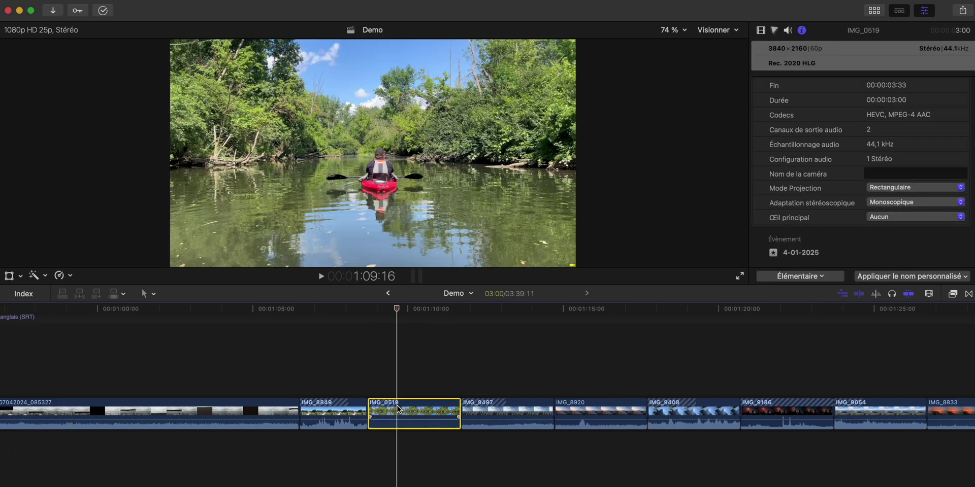
Step: Delete IMG_0519 and IMG_9497 from the primary storyline, and undo both deletions
key(BackSpace)
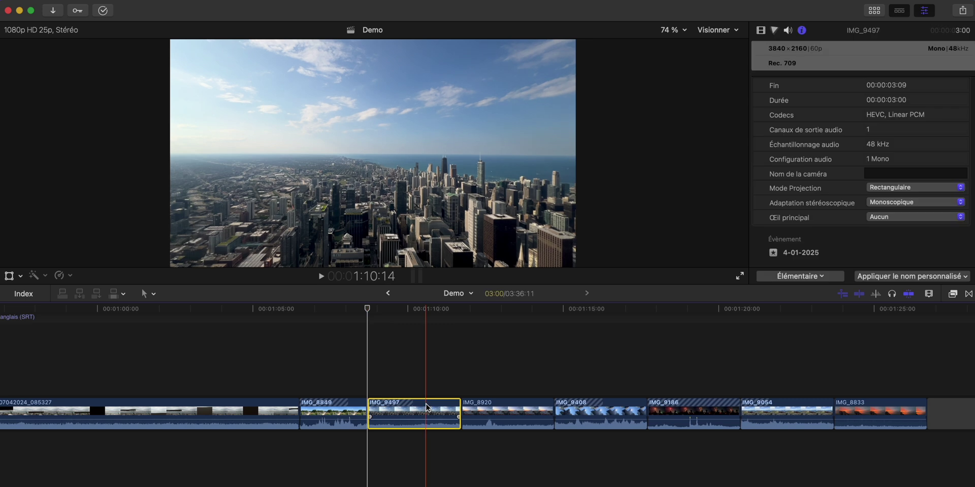
key(BackSpace)
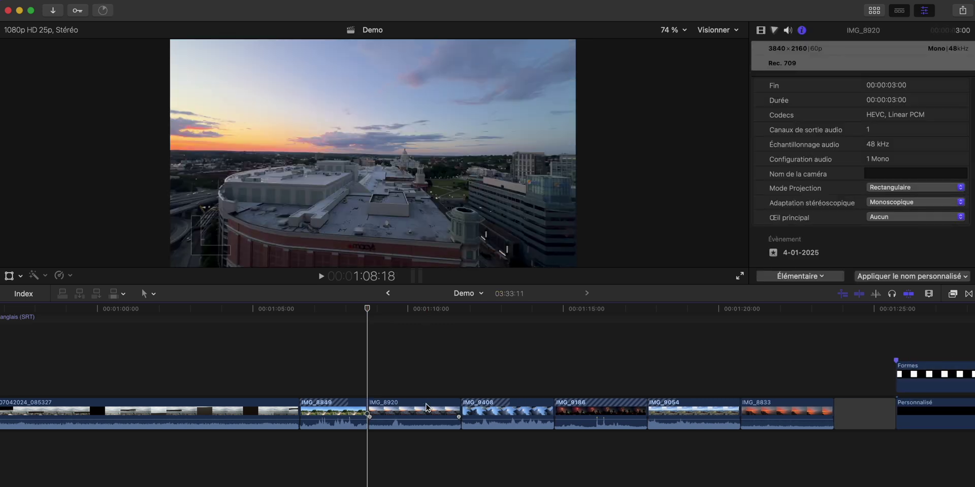
key(super+z)
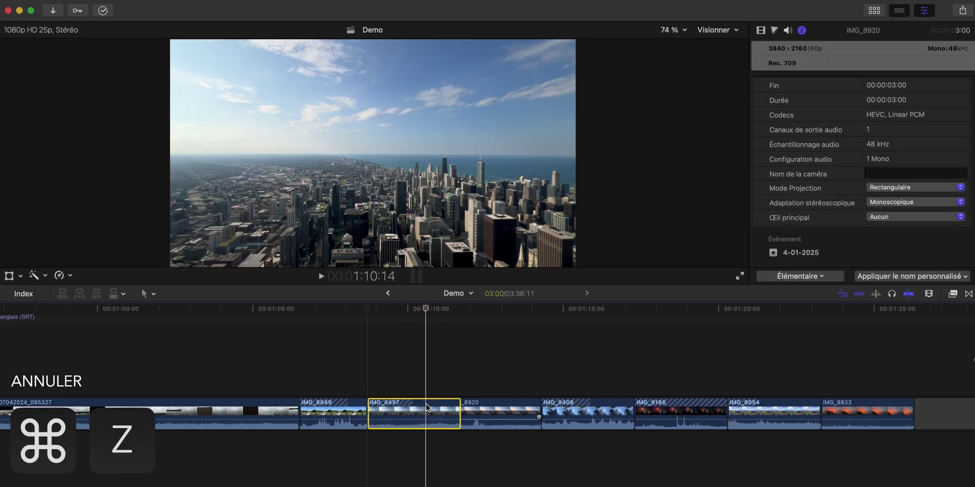
key(super+z)
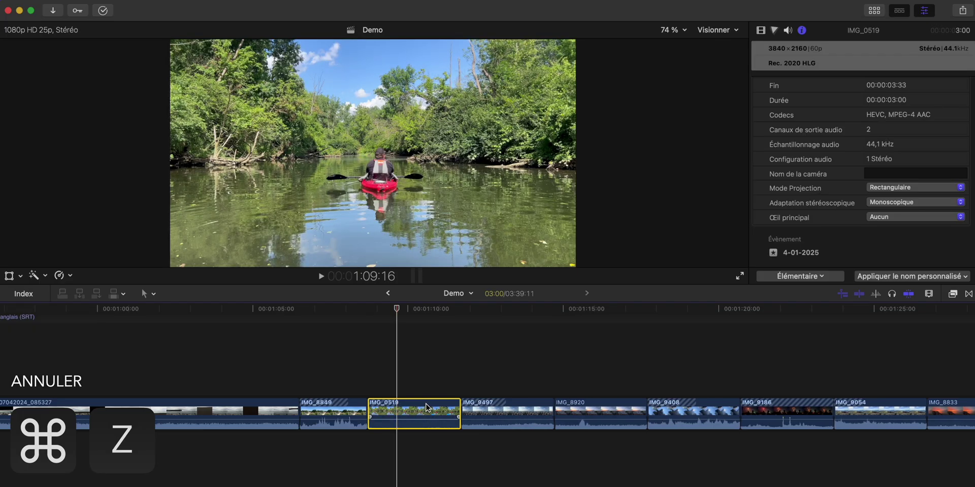
Step: Try to redo the undone deletions of IMG_0519 and IMG_9497
key(shift+super+z)
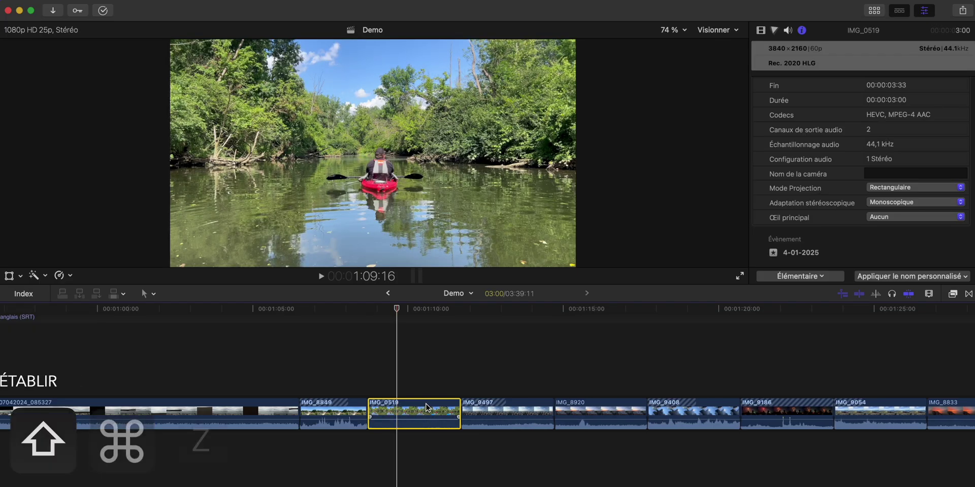
key(shift+super+z)
key(shift+super+z)
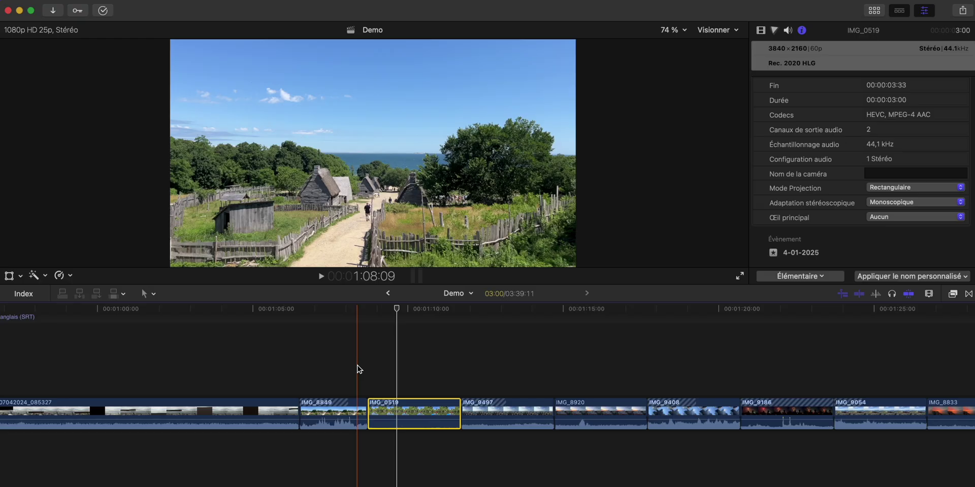
Step: Detach the audio from IMG_8849 and select the detached audio clip below it
click(306, 375)
click(341, 396)
click(329, 414)
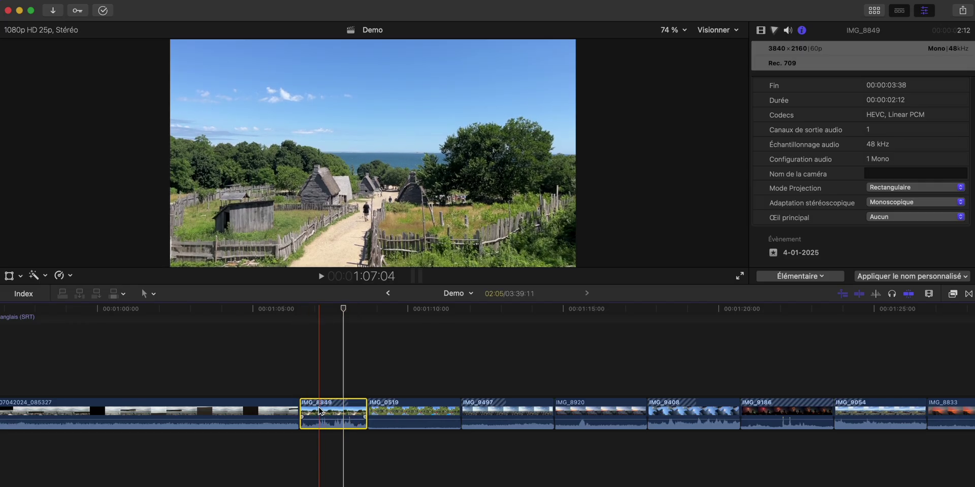
right_click(319, 407)
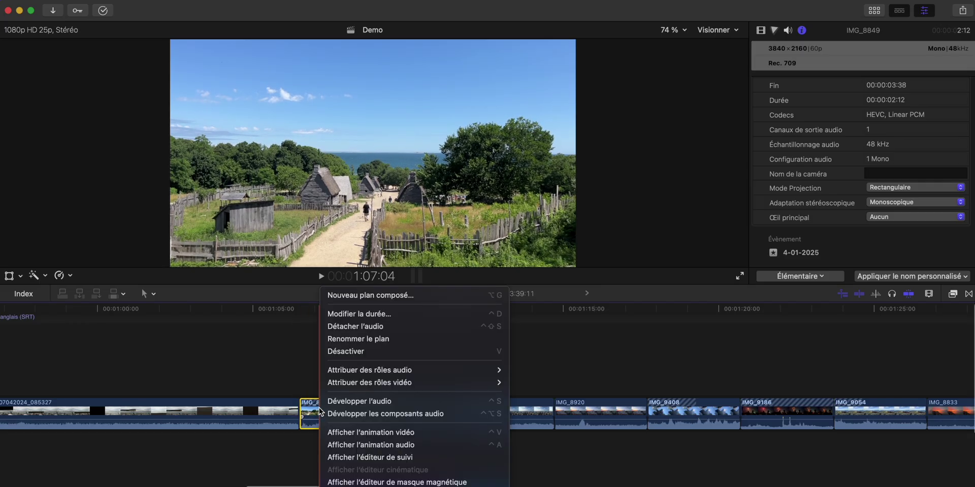
click(368, 328)
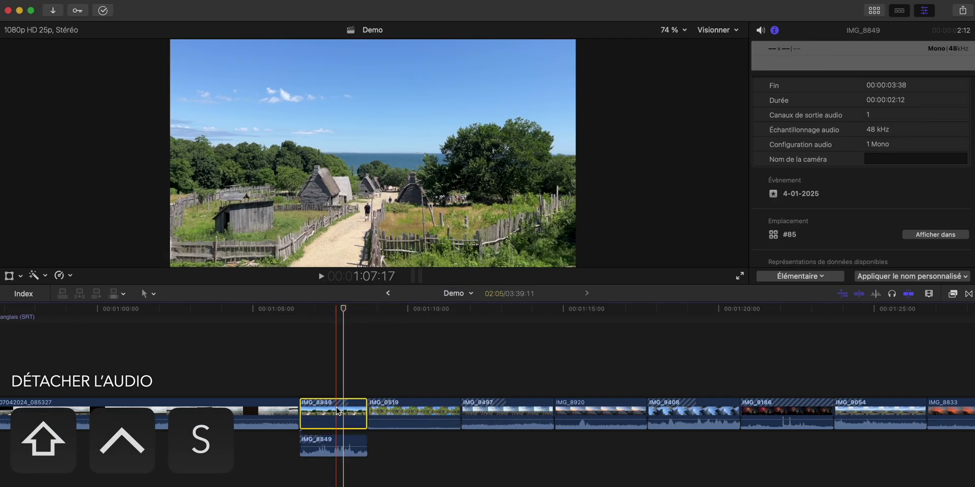
click(335, 443)
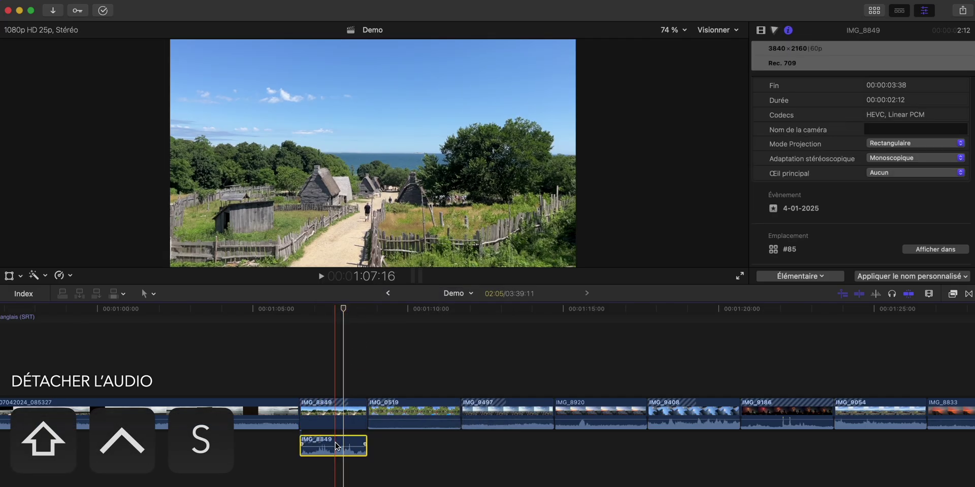
Step: Extend the start of IMG_8849's detached audio beneath the preceding clip, and fade out the audio of 07042024_085327 across the overlap
drag(335, 443, 255, 454)
drag(366, 453, 366, 454)
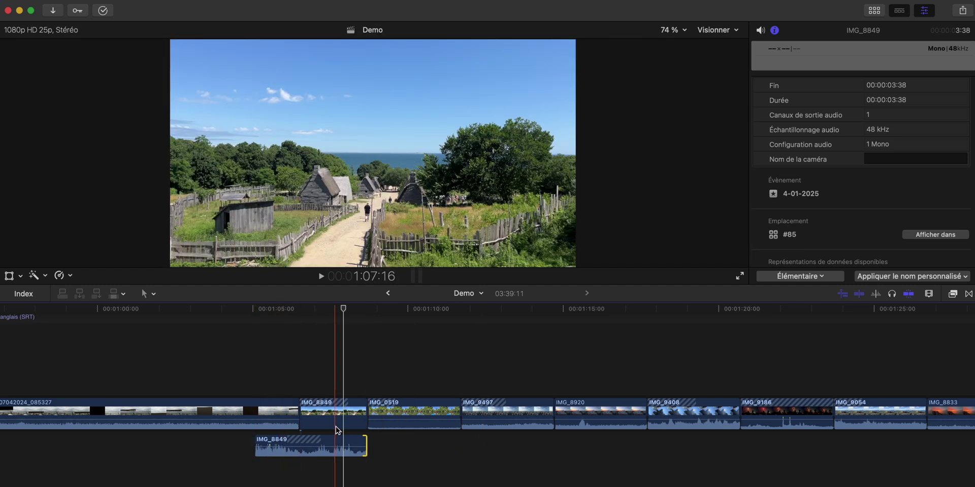
key(super+equal)
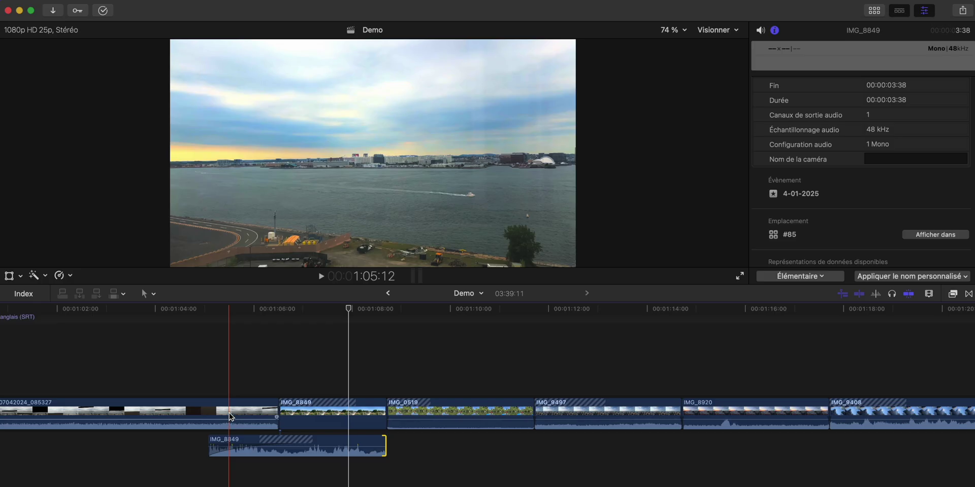
click(258, 411)
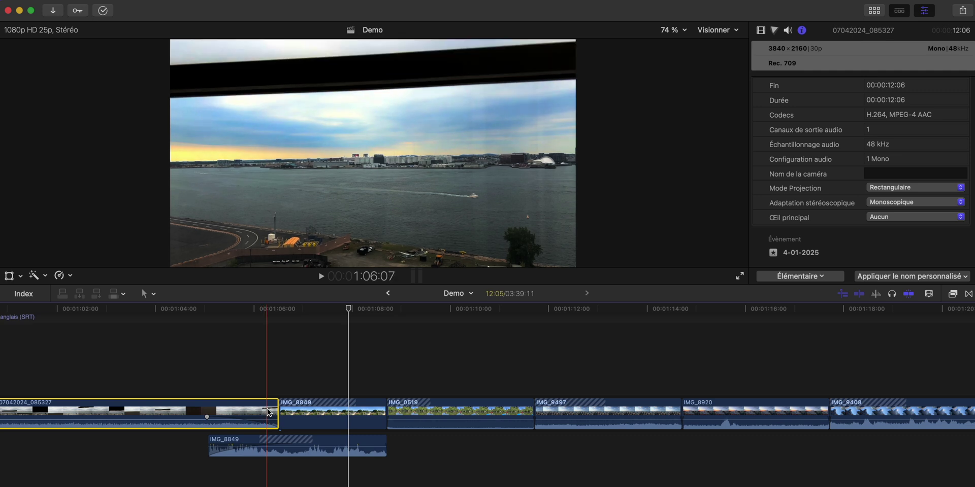
Step: Combine all clips of the sequence beneath the [1min] Adjustment Layer, including titles and audio, into a compound clip in event 4-01-2025
click(525, 374)
key(super+minus)
key(shift+z)
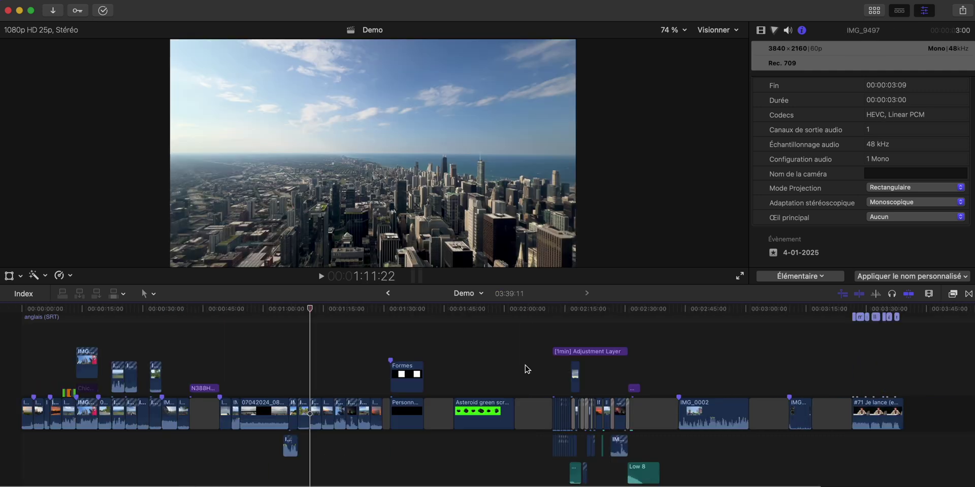
scroll(526, 369, right, 3)
scroll(526, 369, down, 2)
key(super+plus)
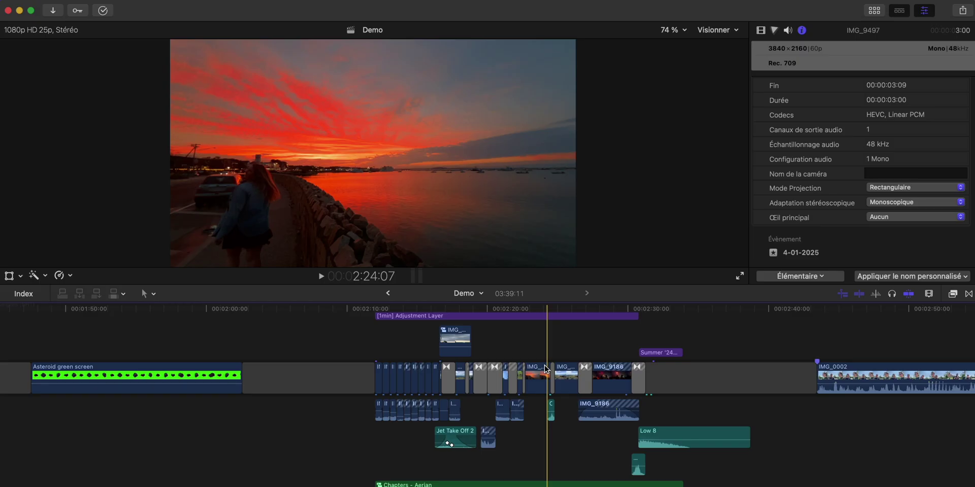
scroll(493, 370, right, 3)
scroll(493, 370, up, 1)
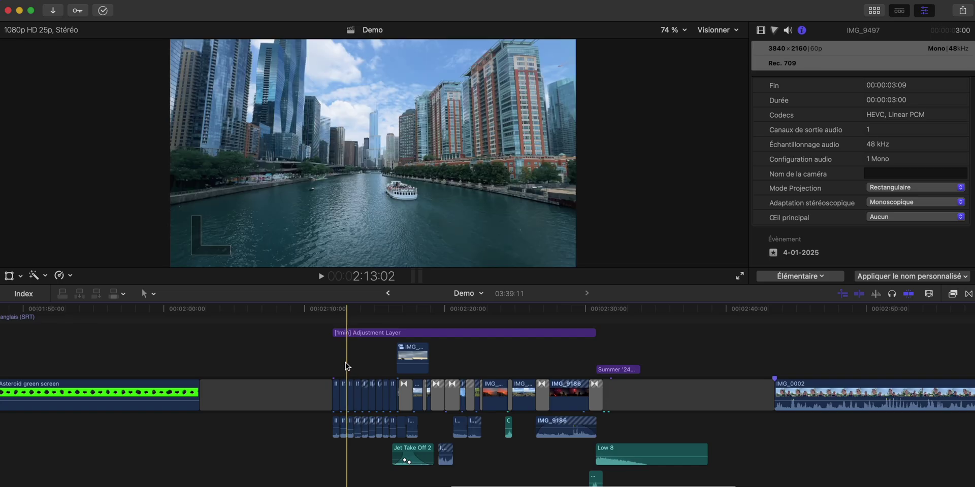
scroll(481, 367, right, 3)
scroll(481, 368, up, 1)
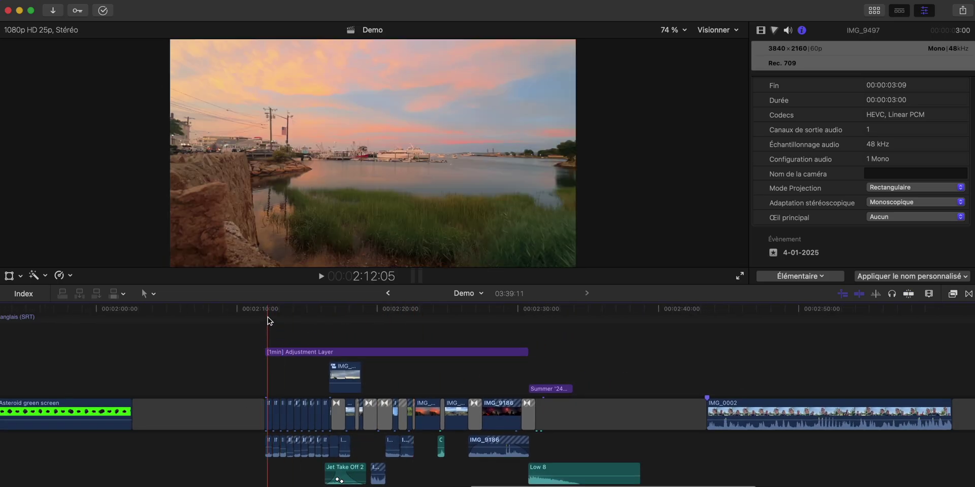
drag(267, 317, 594, 480)
scroll(531, 382, up, 3)
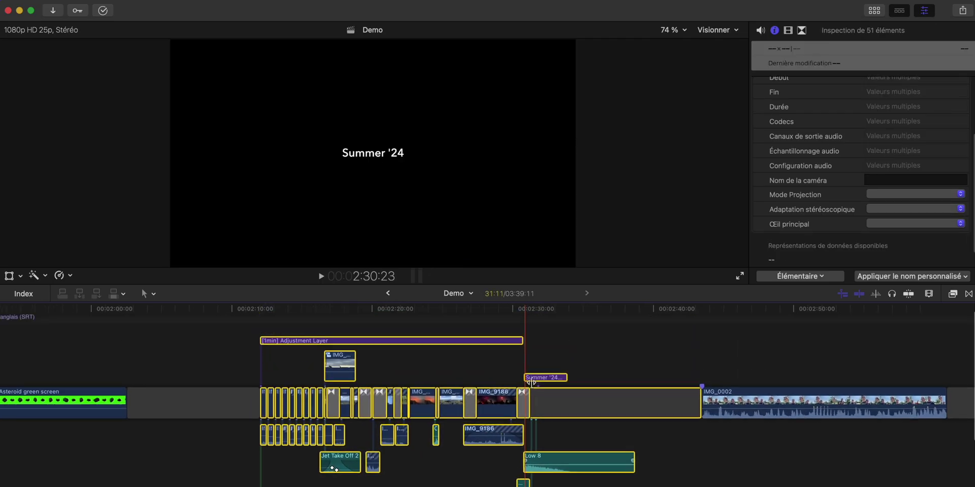
key(alt+g)
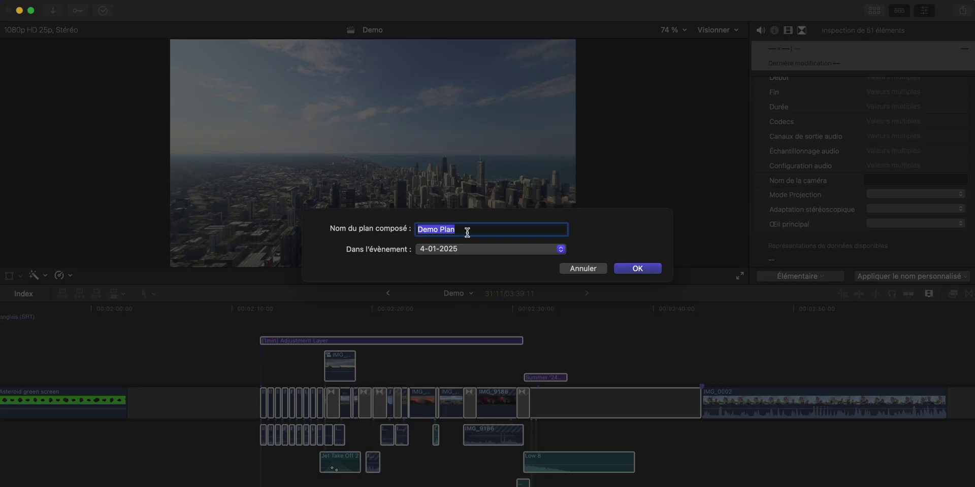
click(635, 269)
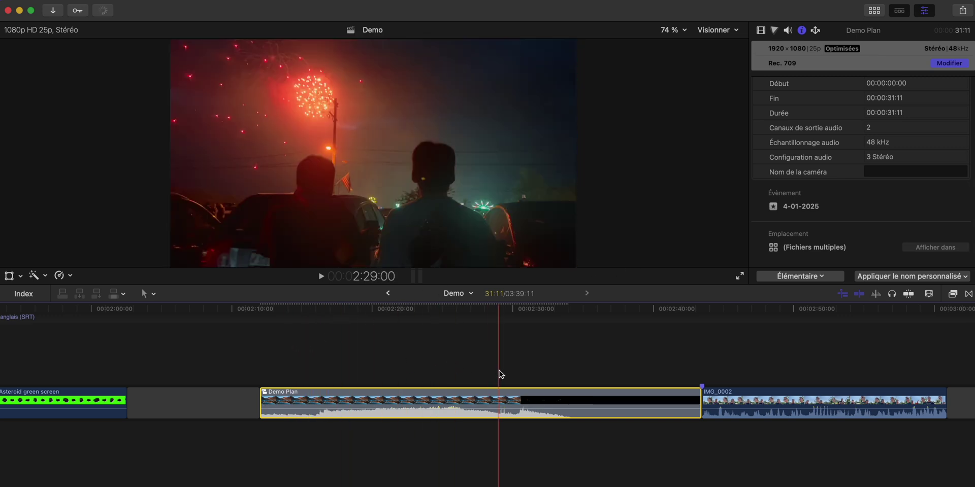
Step: Open the Demo Plan compound clip to examine the clips inside it, and return to the Demo timeline
key(super+minus)
key(super+minus)
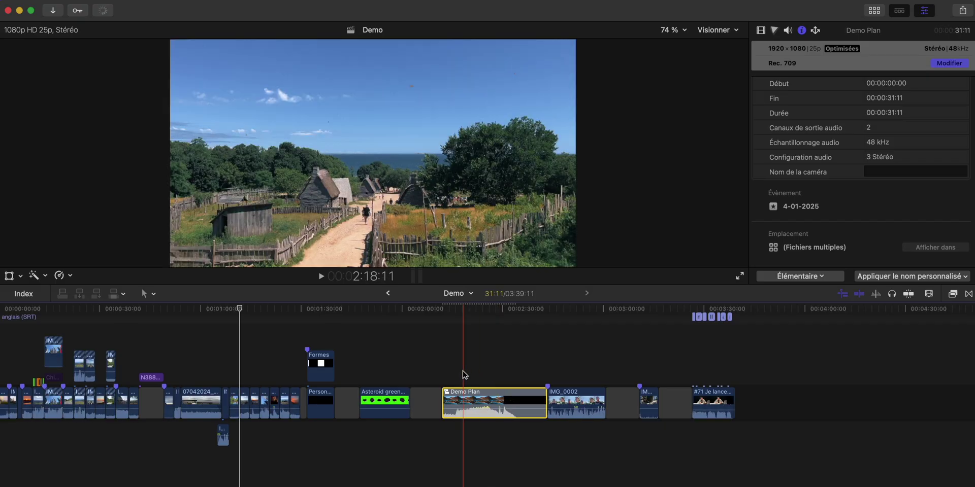
key(super+equal)
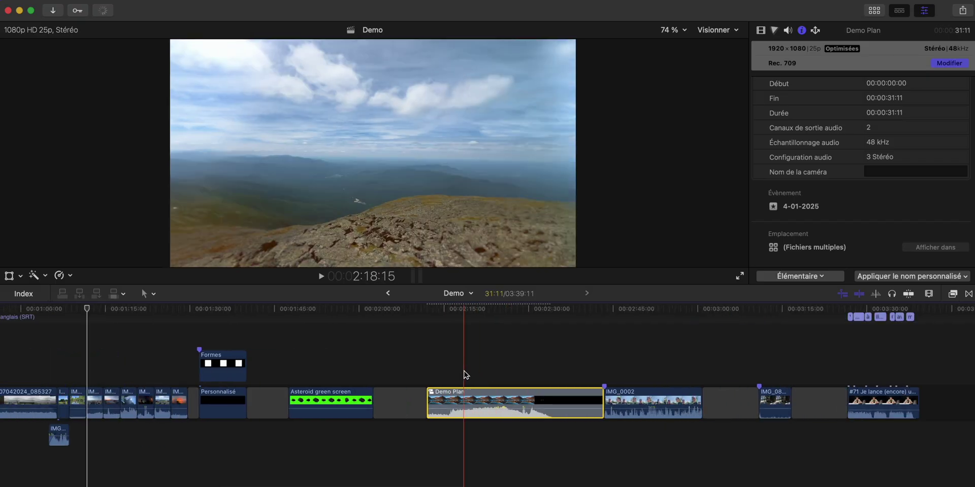
key(super+equal)
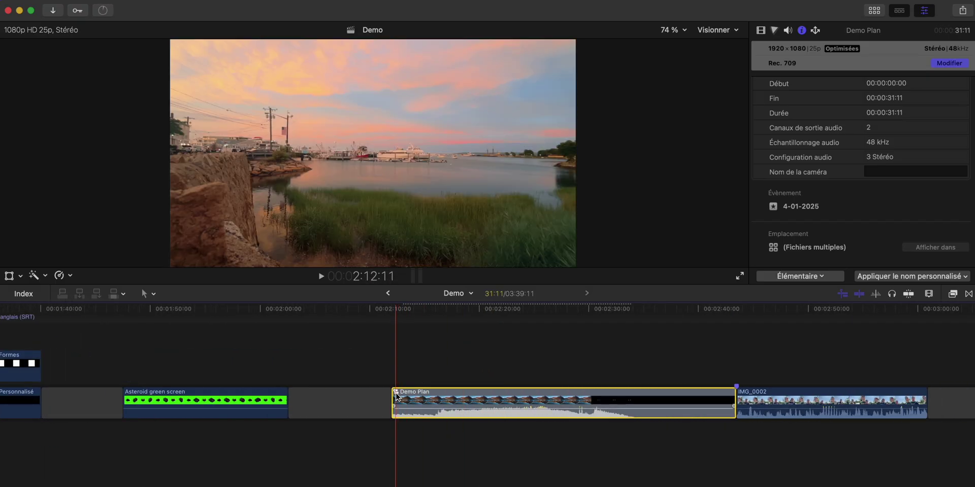
double_click(396, 396)
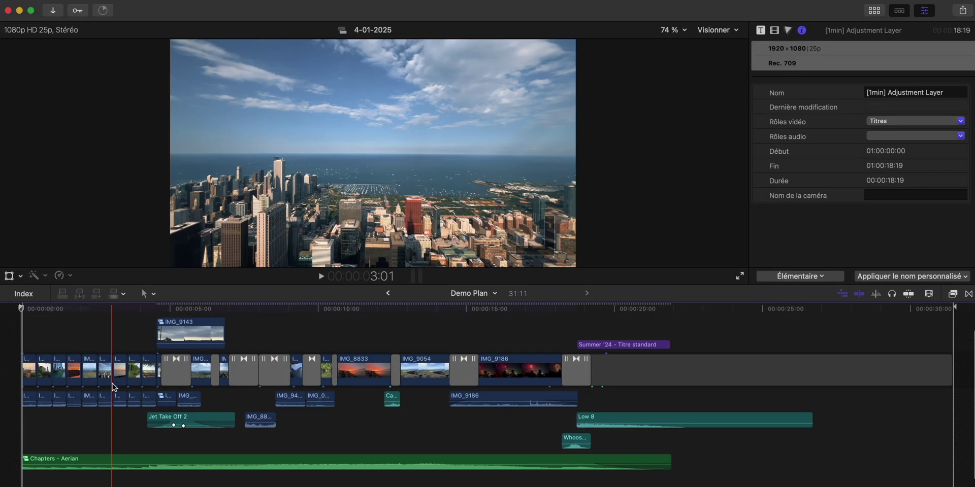
scroll(115, 391, up, 2)
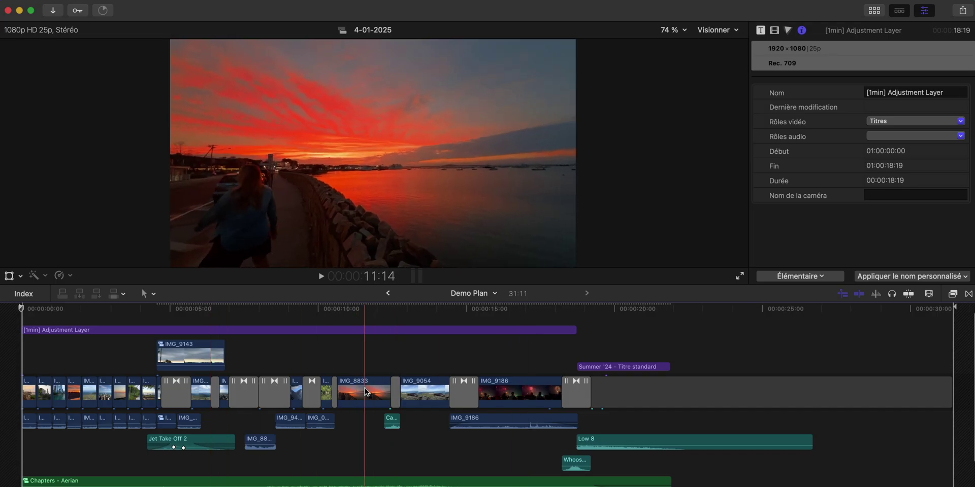
click(388, 294)
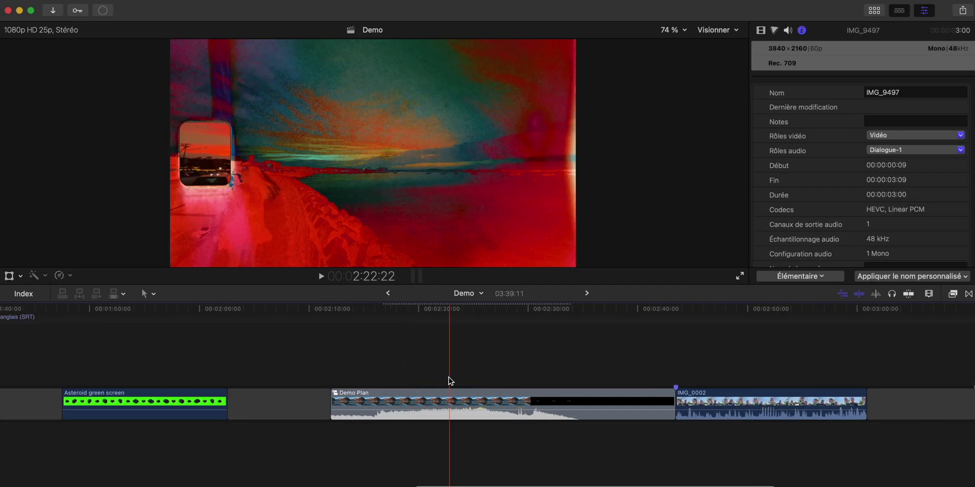
Step: Break the Demo Plan compound clip apart into its individual clips
click(472, 400)
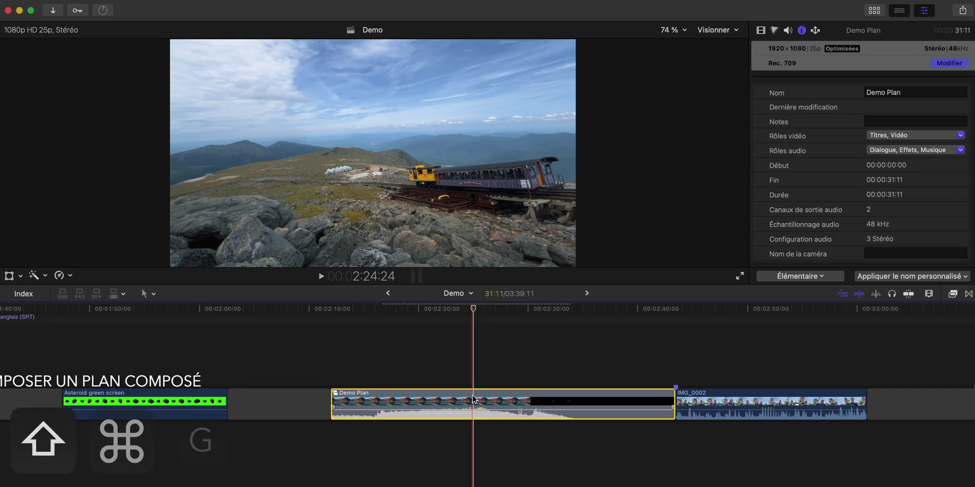
key(shift+super+g)
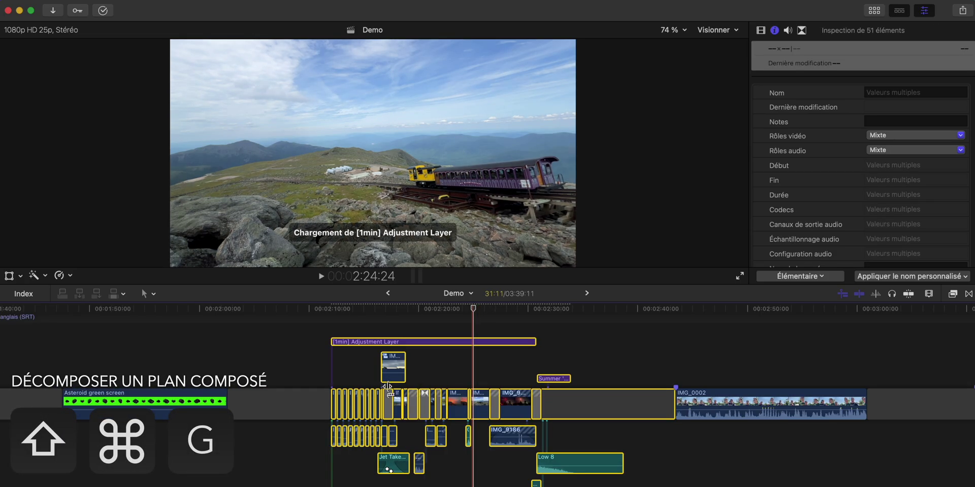
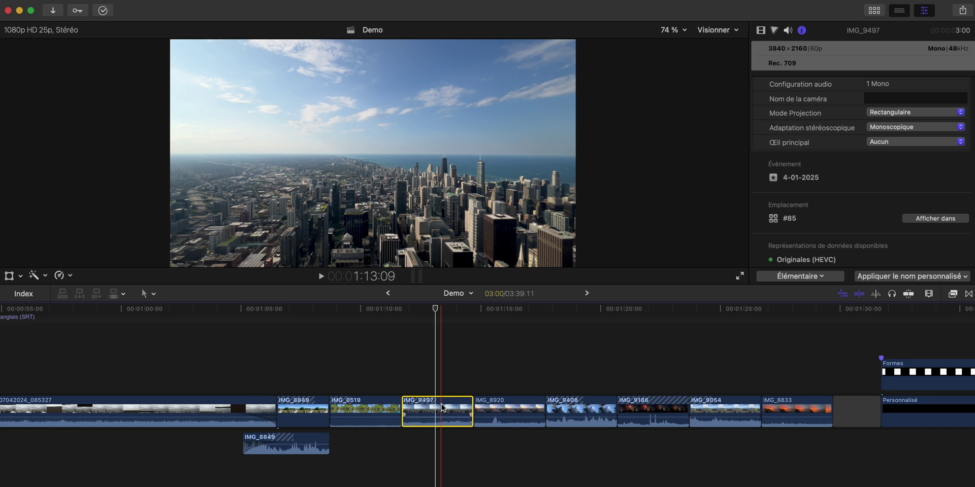
Step: Add a new audio role named Chicago to the library's roles and apply the change
right_click(442, 406)
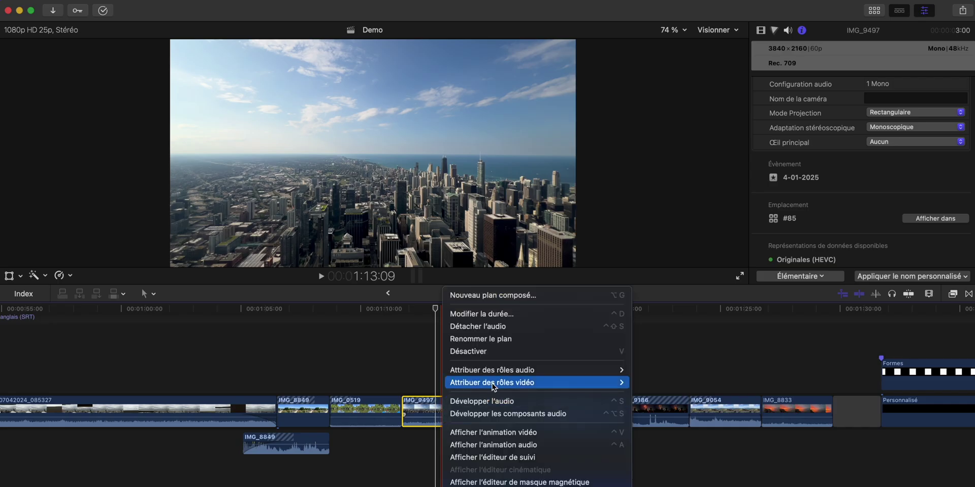
mouse_move(511, 375)
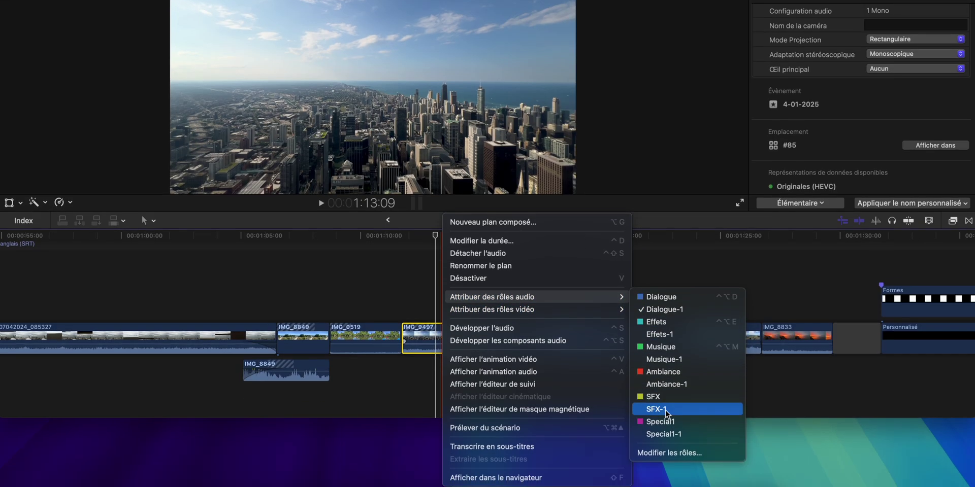
click(660, 451)
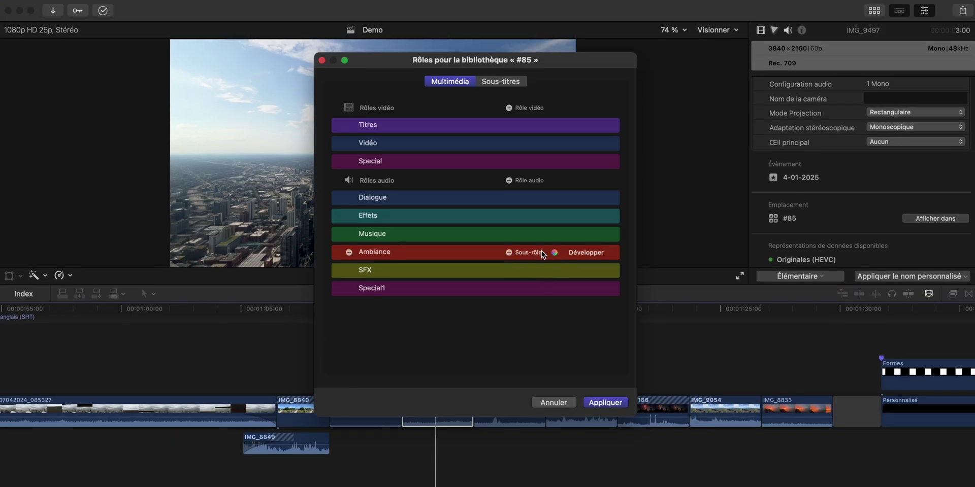
click(512, 181)
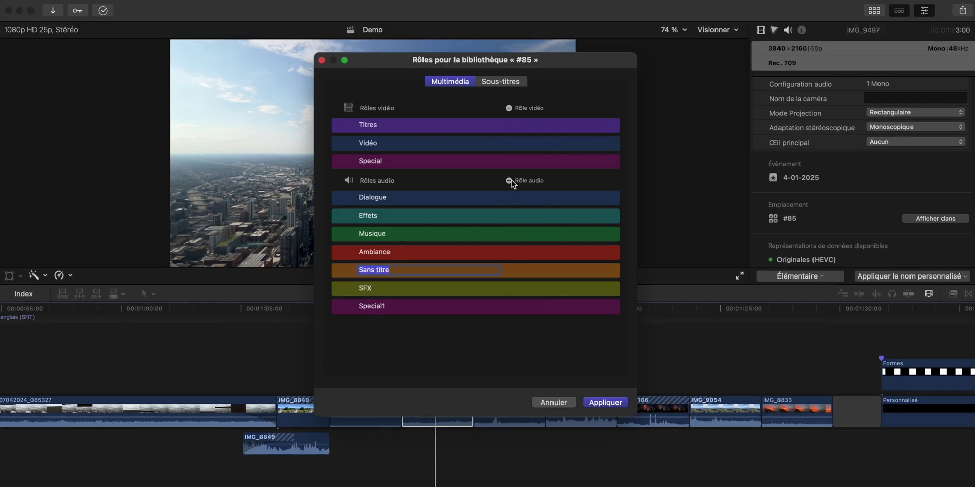
text(Chicago)
click(603, 401)
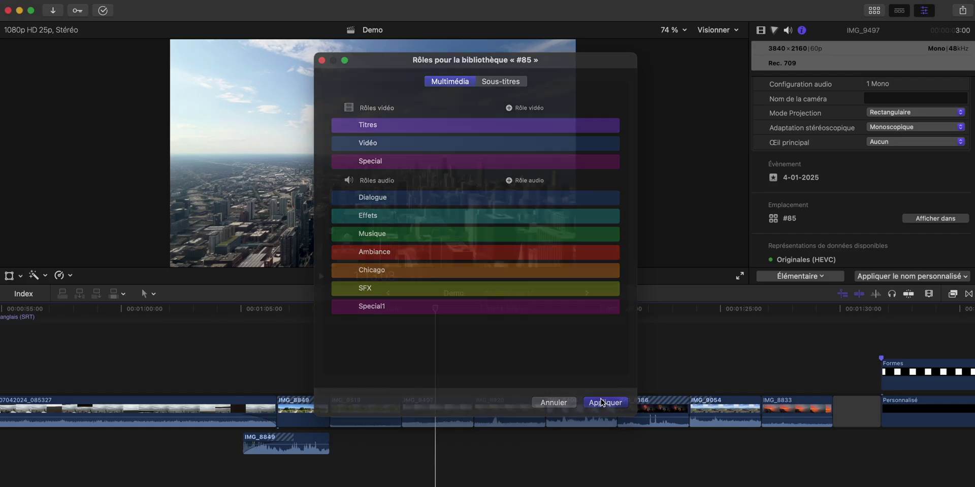
Step: Assign the Chicago audio role to IMG_9497
right_click(432, 409)
mouse_move(507, 384)
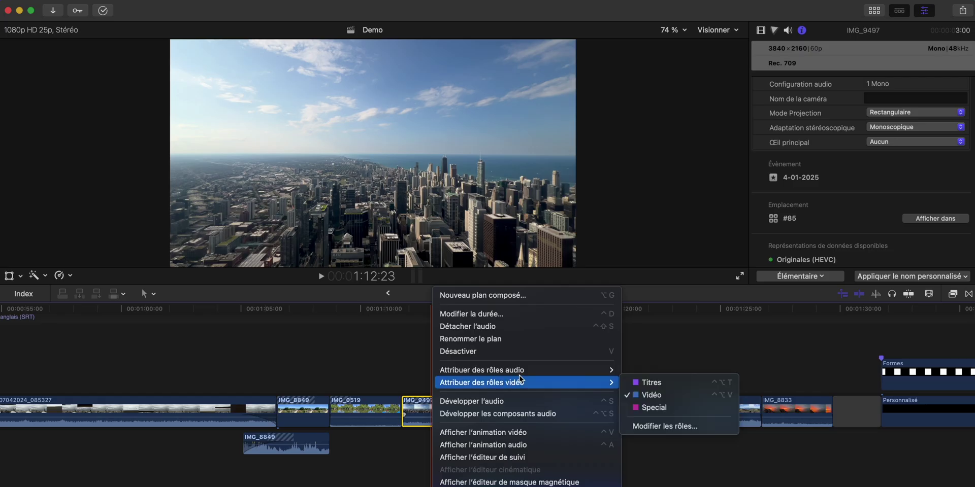
mouse_move(559, 370)
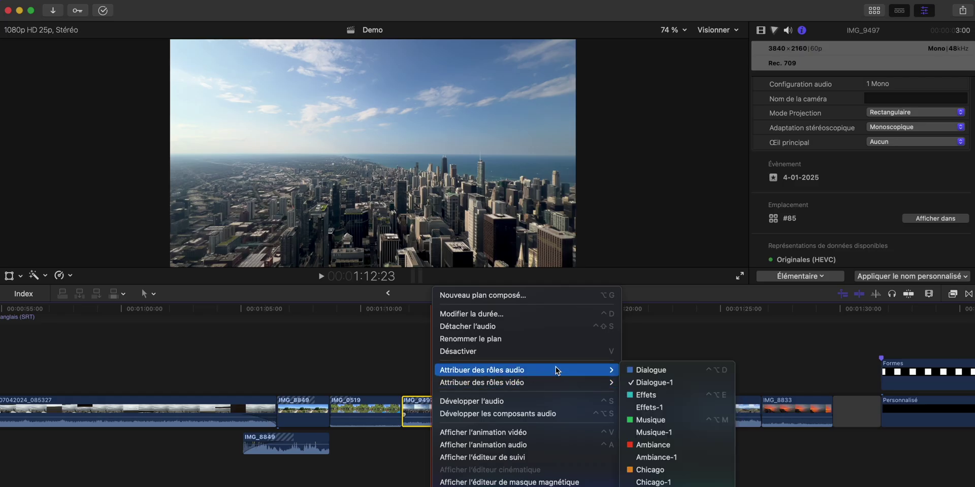
click(649, 470)
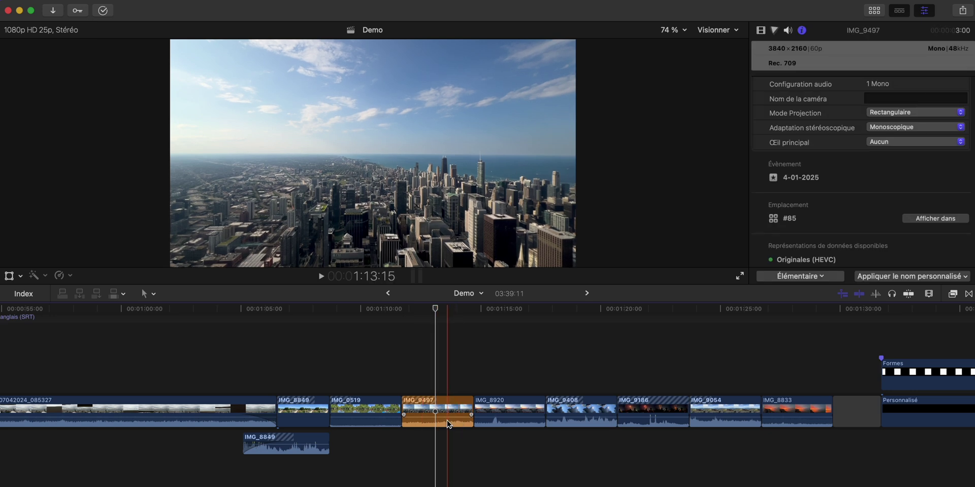
Step: Assign the Chicago audio role to IMG_9020, IMG_8849 and IMG_9054 together, and undo that assignment
key(super+minus)
key(super+minus)
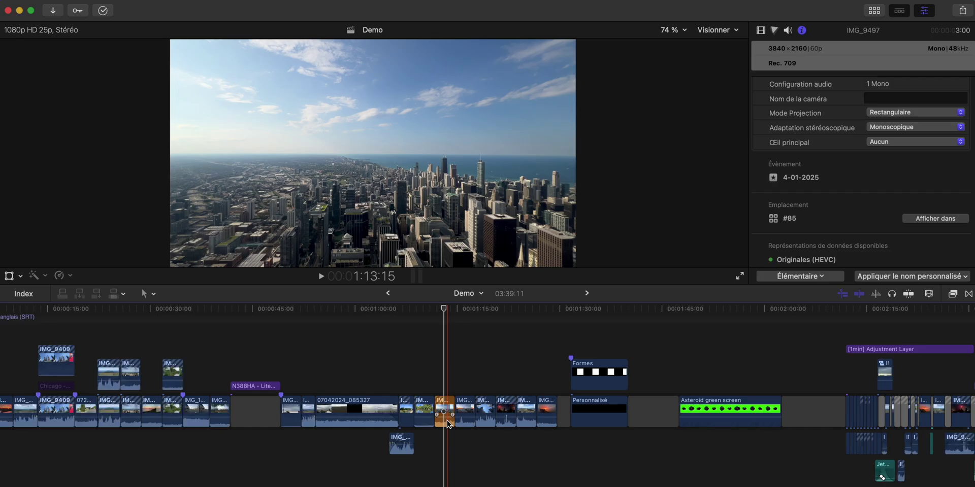
click(308, 412)
super+click(407, 411)
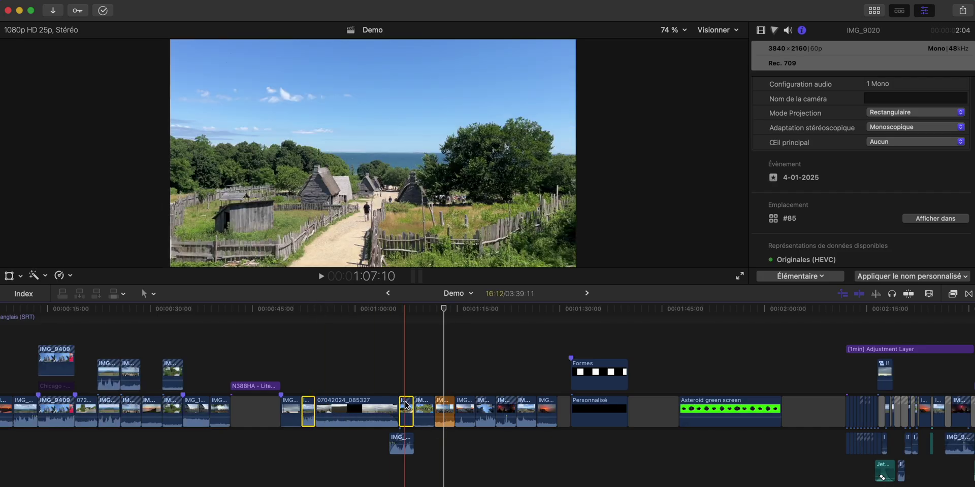
super+click(522, 406)
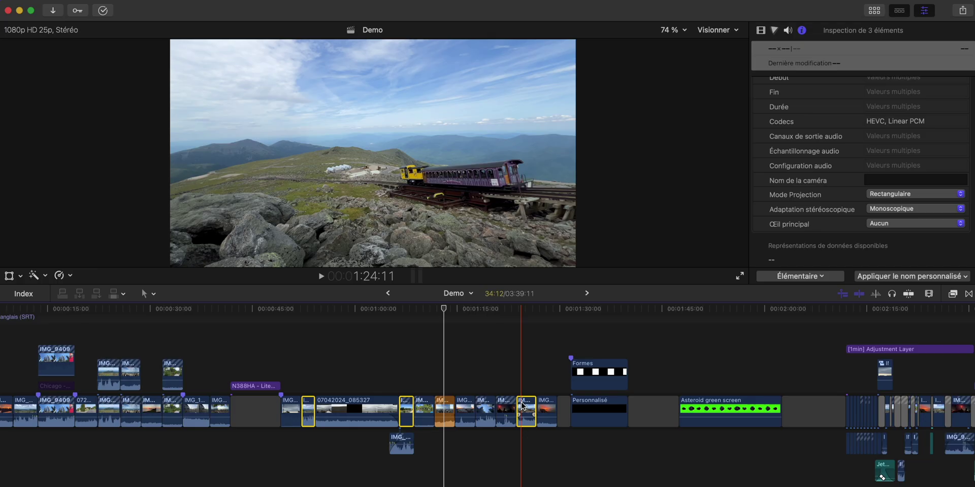
right_click(522, 405)
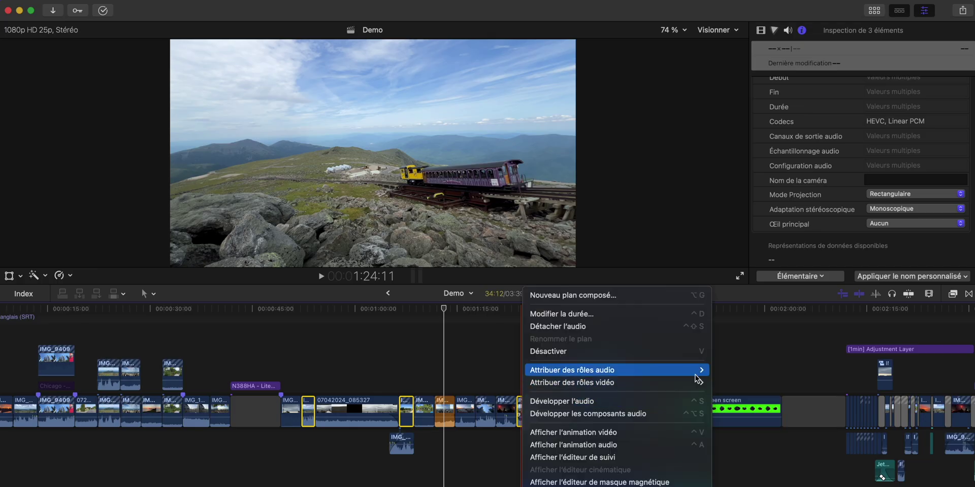
mouse_move(696, 374)
click(736, 470)
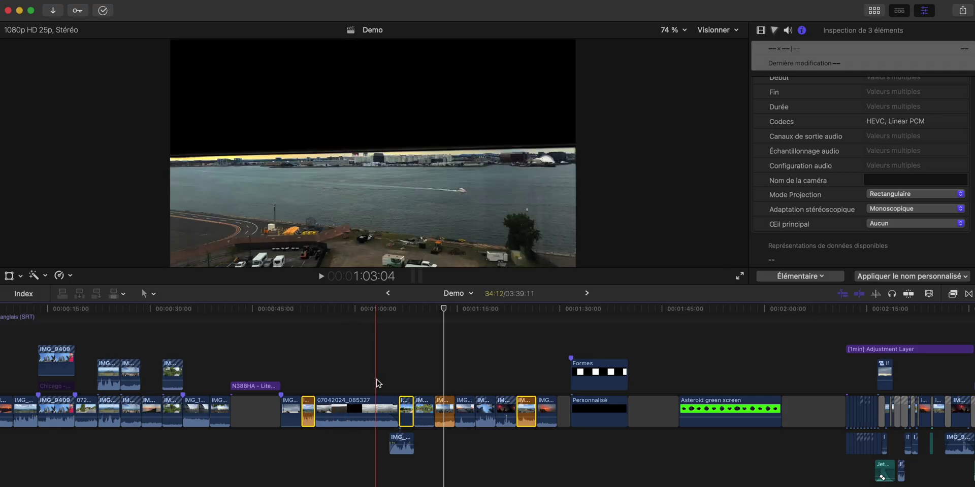
click(379, 379)
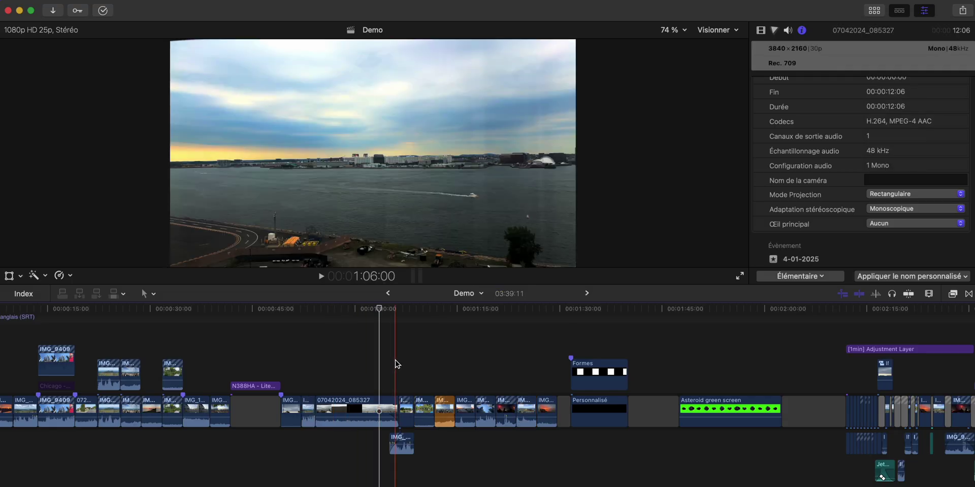
Step: Go back through the timeline history to the Boston project
click(389, 294)
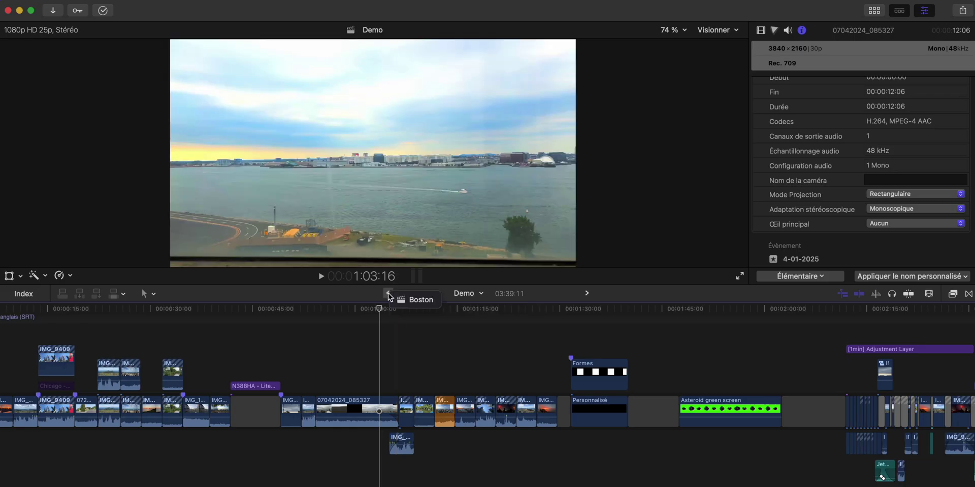
click(413, 301)
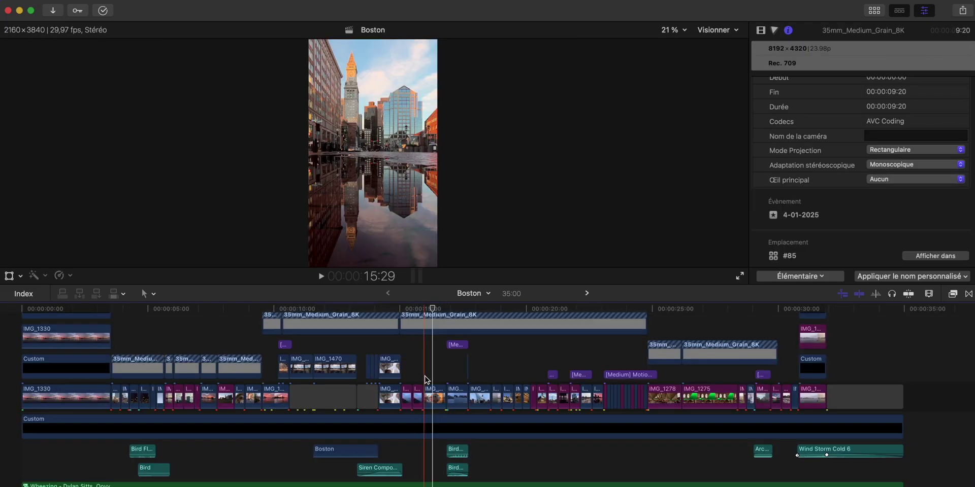
Step: Look over the stacked video and audio layers of the Boston timeline and open the timeline index
scroll(425, 380, down, 5)
scroll(425, 380, down, 5)
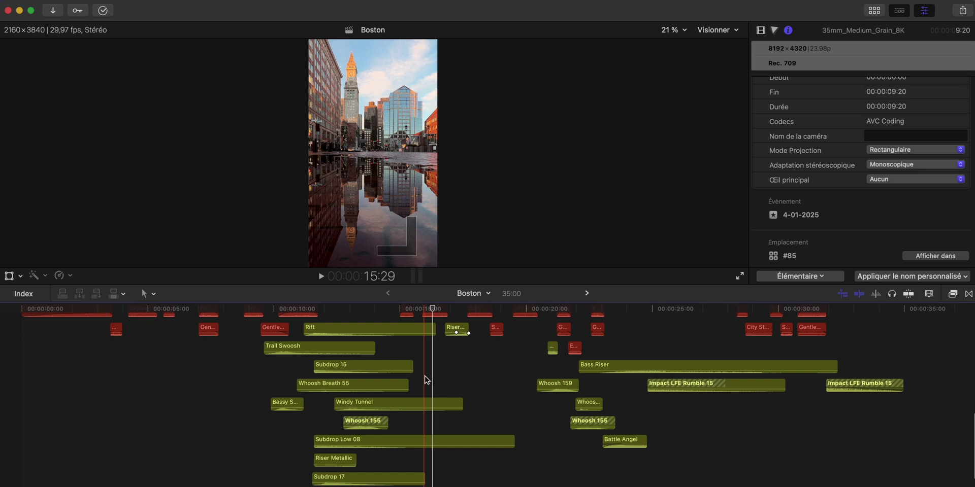
scroll(426, 381, up, 3)
scroll(425, 381, up, 1)
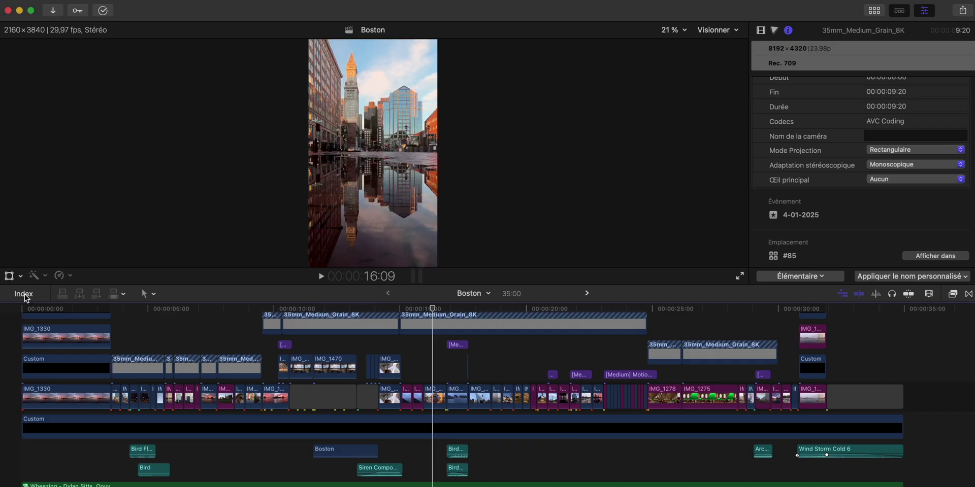
key(super+f)
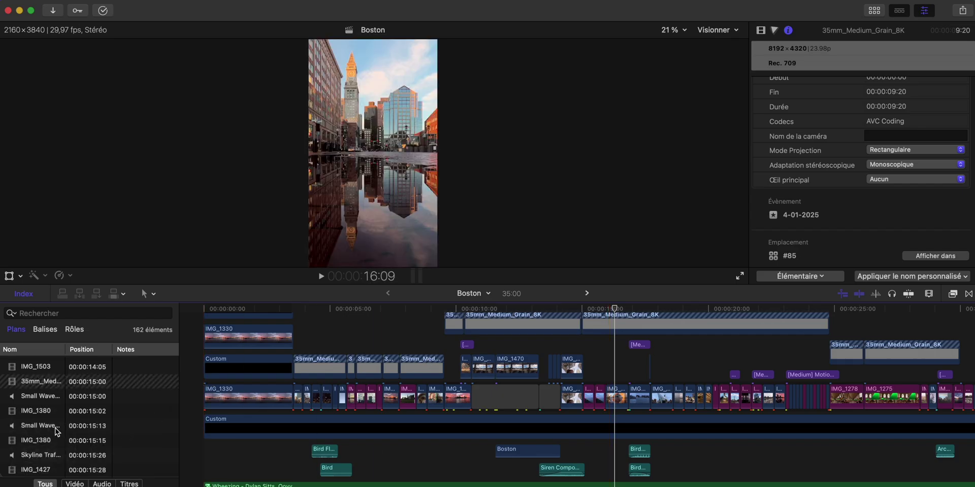
Step: From the index's clip list, jump to IMG_1380, the Skyline Traffic ambience, the [Medium] Motion Blur title at 00:00:16:26 and Gentle Sea
scroll(57, 432, down, 5)
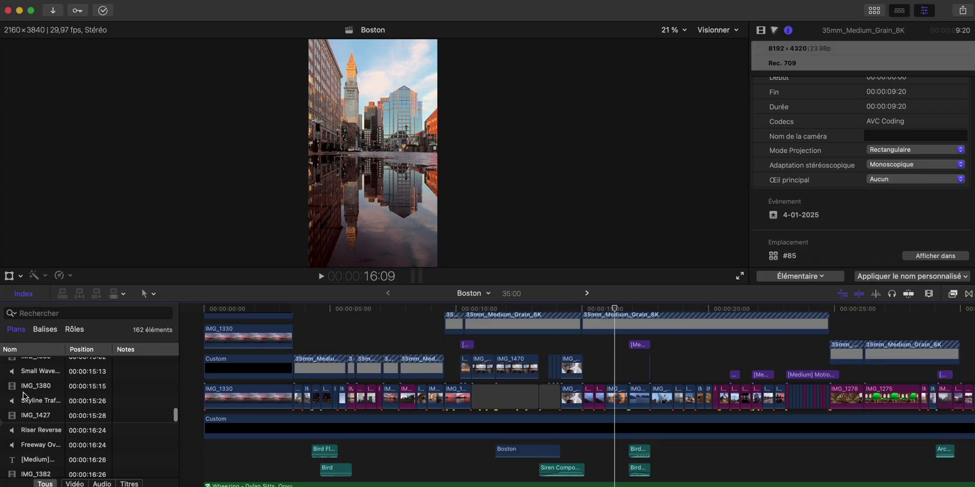
click(18, 389)
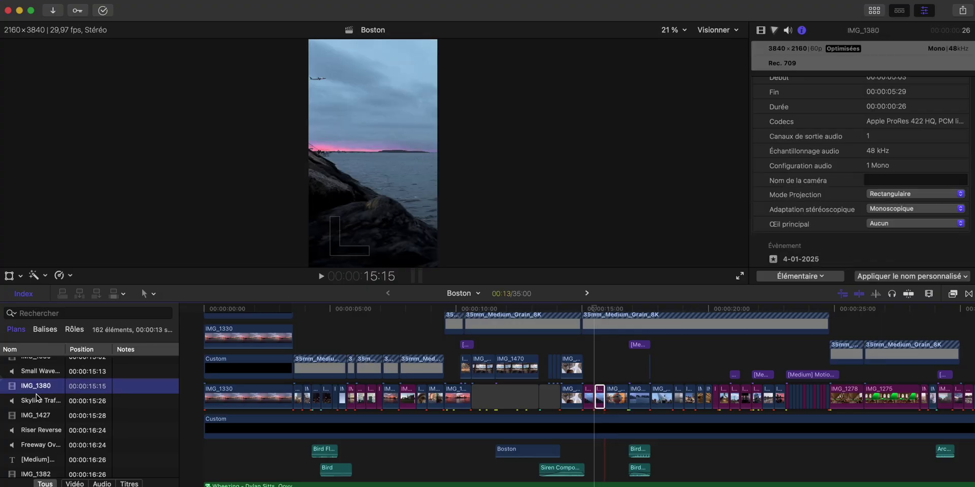
click(35, 400)
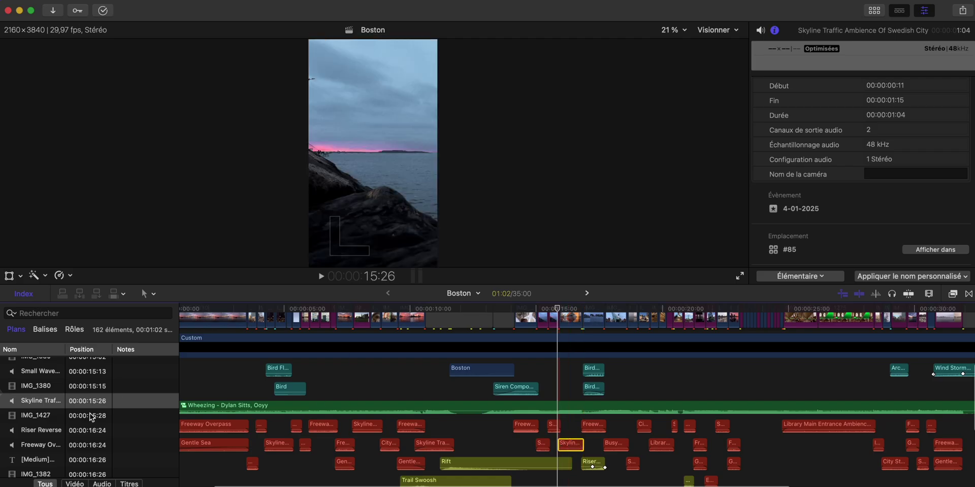
scroll(90, 415, down, 5)
click(54, 378)
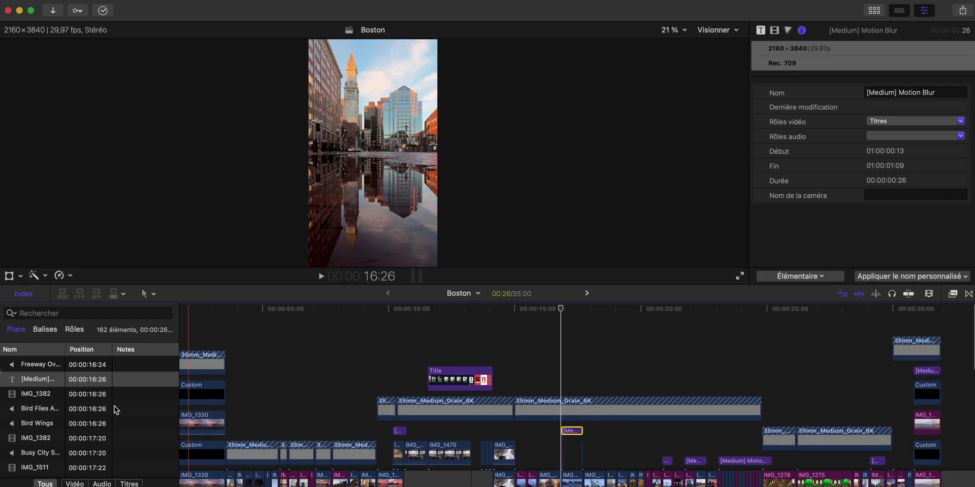
scroll(102, 412, down, 10)
scroll(70, 414, down, 8)
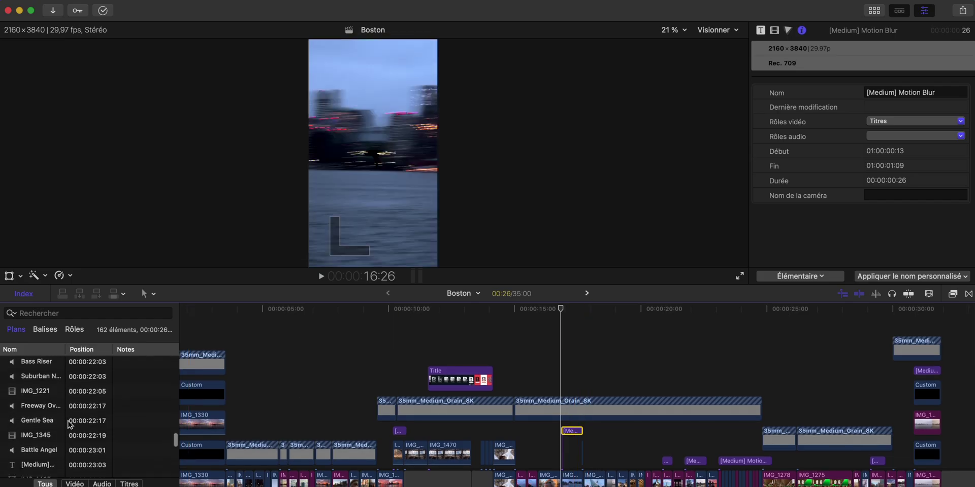
click(70, 421)
scroll(71, 432, down, 1)
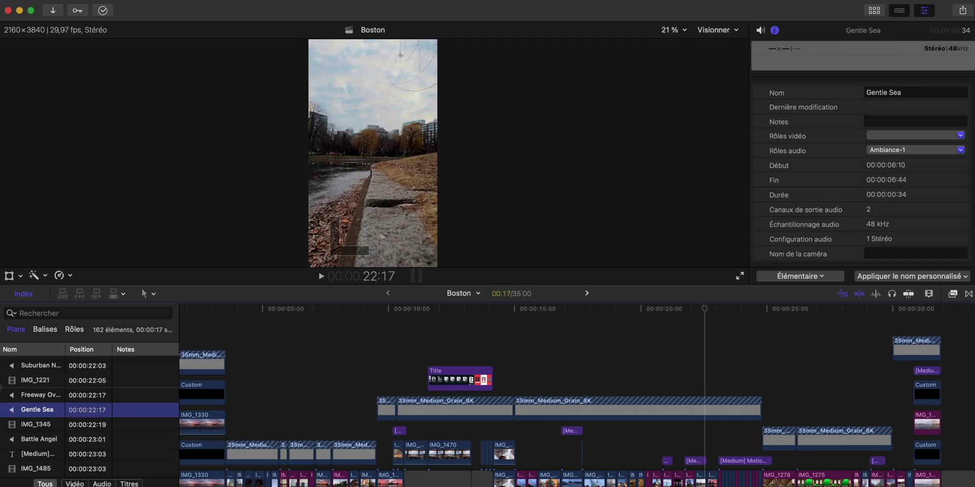
Step: Filter the index's clip list by video and audio, restore all clip types and browse the full list
click(74, 484)
click(102, 484)
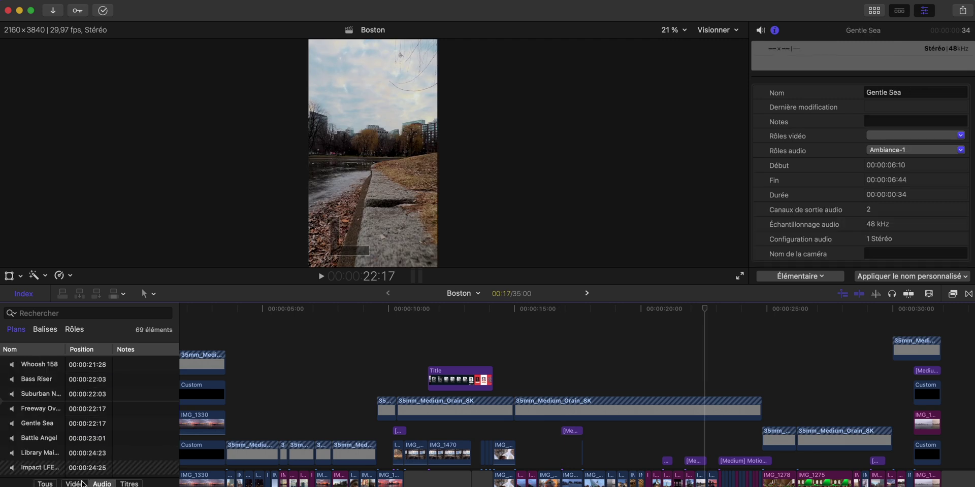
click(44, 484)
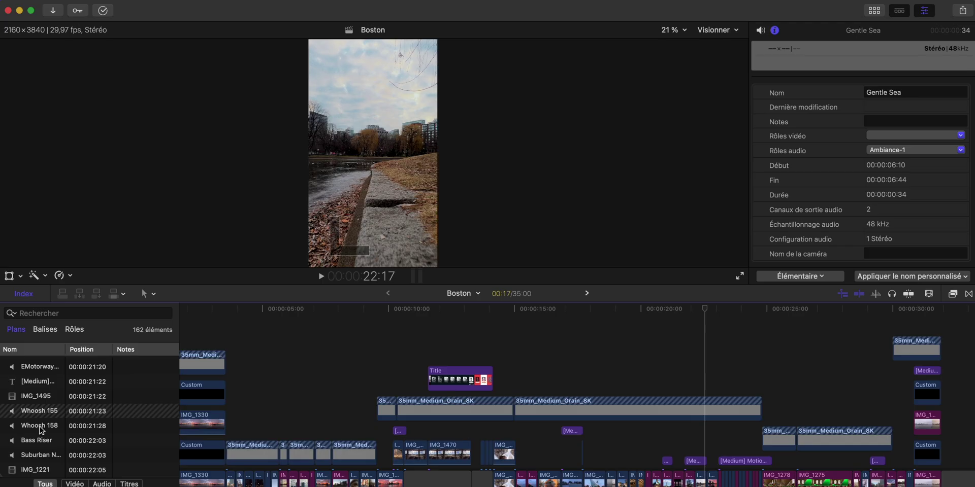
scroll(40, 389, up, 6)
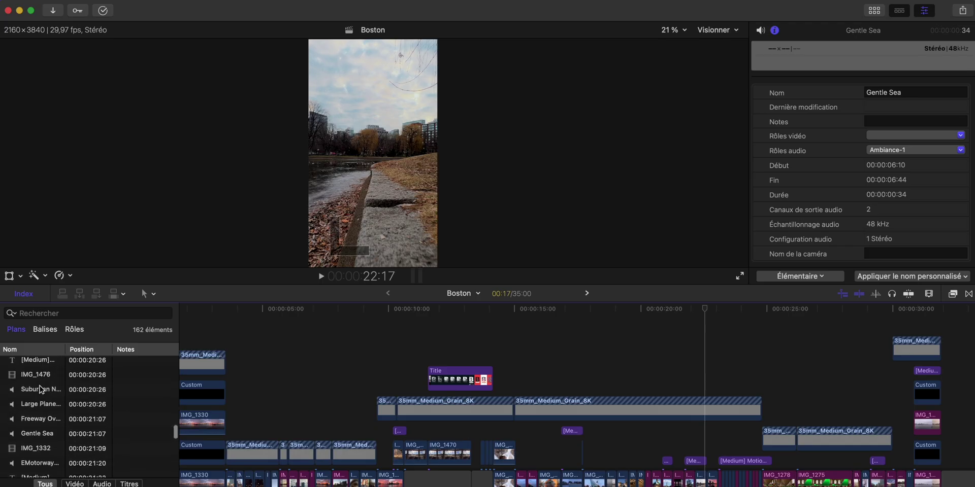
scroll(39, 385, up, 8)
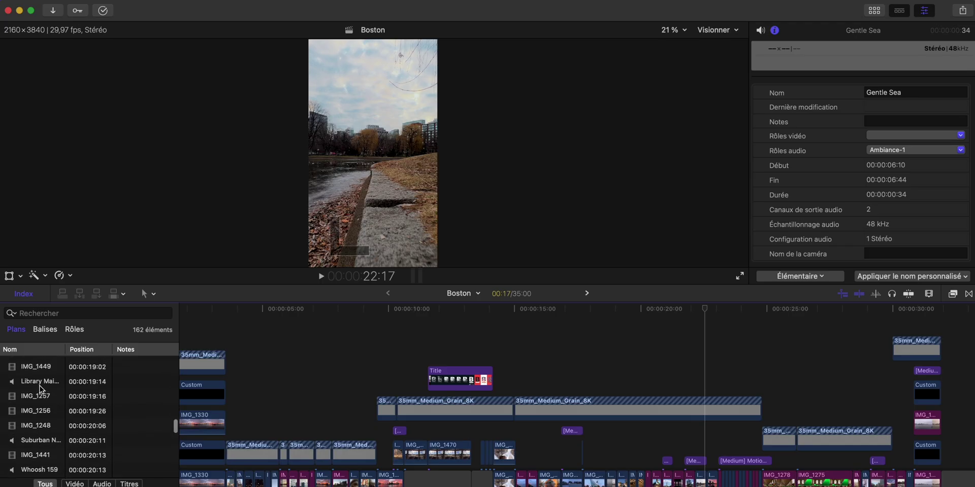
scroll(40, 386, up, 2)
scroll(43, 389, up, 3)
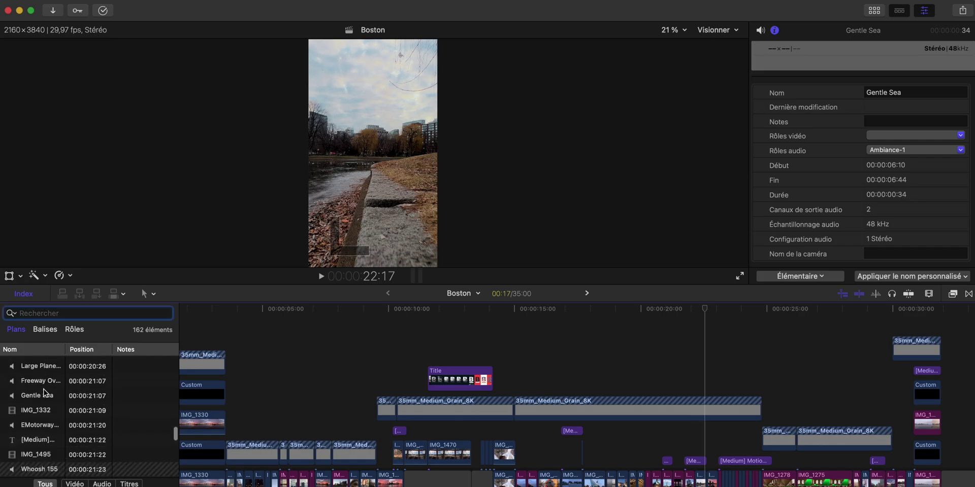
Step: Search the index for "grain", select all matching clips and fit the whole project in the timeline
text(grain)
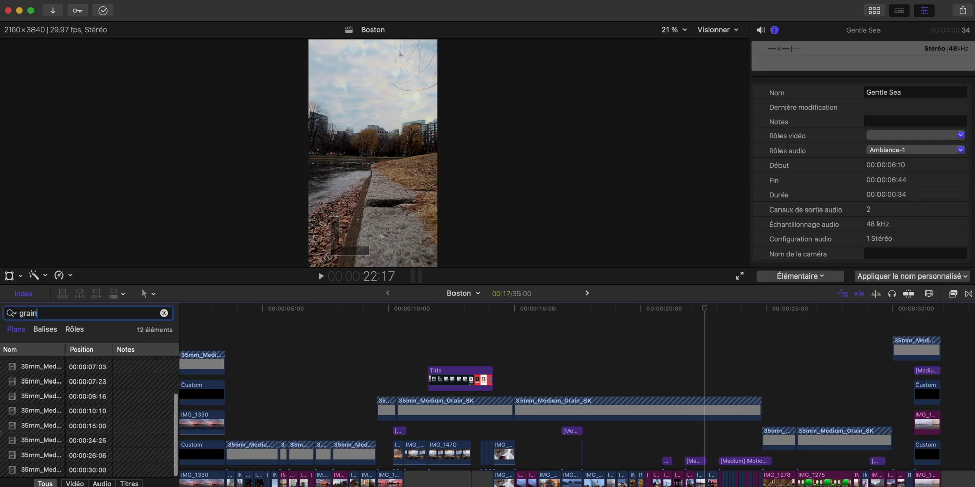
click(43, 386)
scroll(43, 390, up, 3)
click(44, 366)
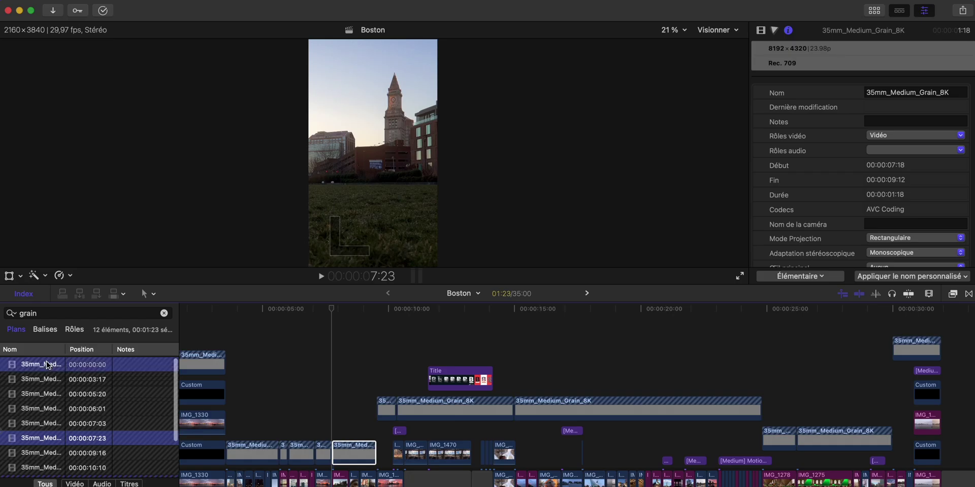
scroll(47, 397, down, 3)
key(super+a)
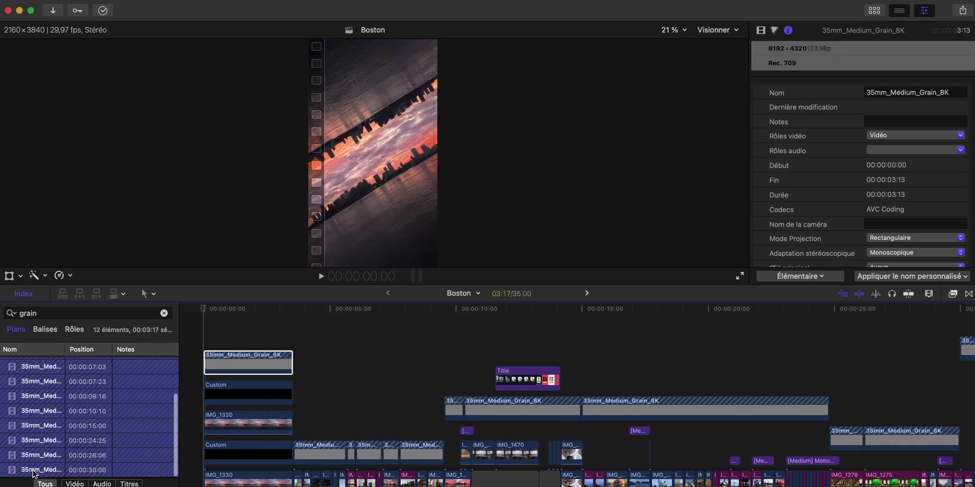
scroll(46, 429, up, 3)
key(shift+z)
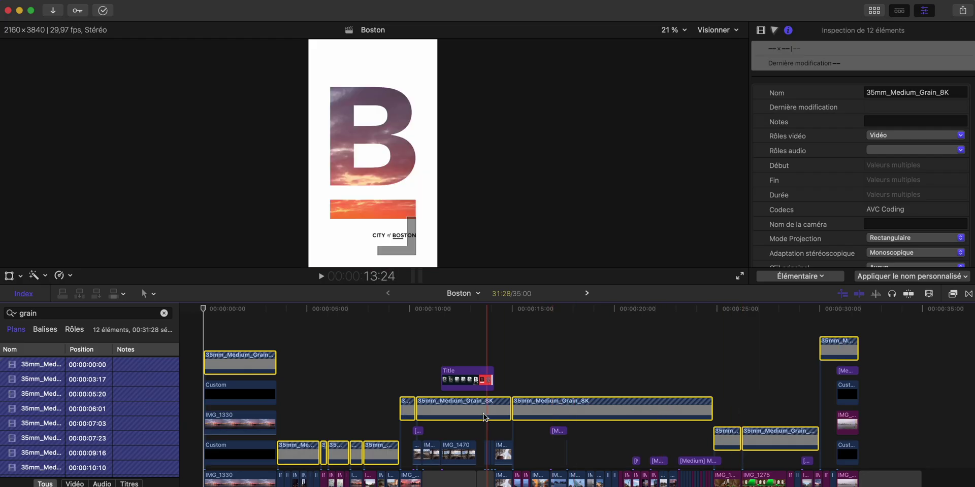
Step: Show the shared video settings of all the selected grain clips in the inspector
scroll(59, 420, down, 5)
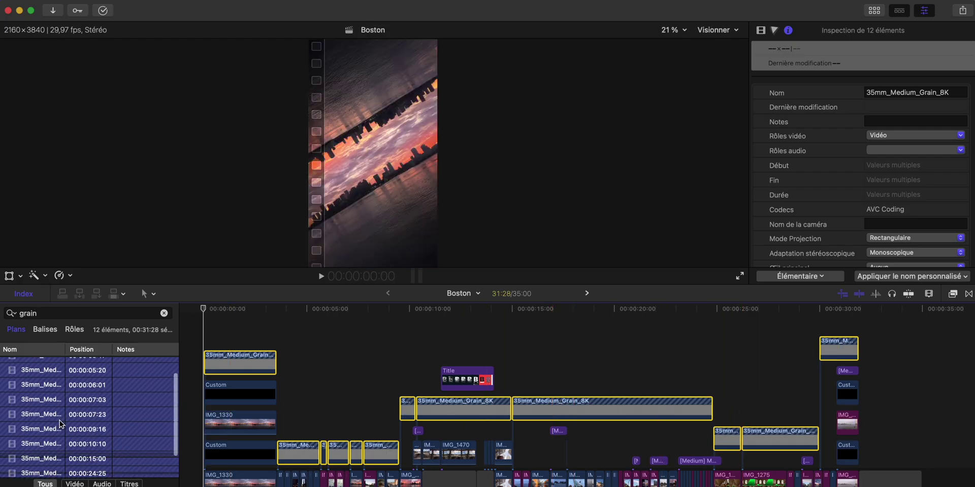
scroll(60, 421, up, 5)
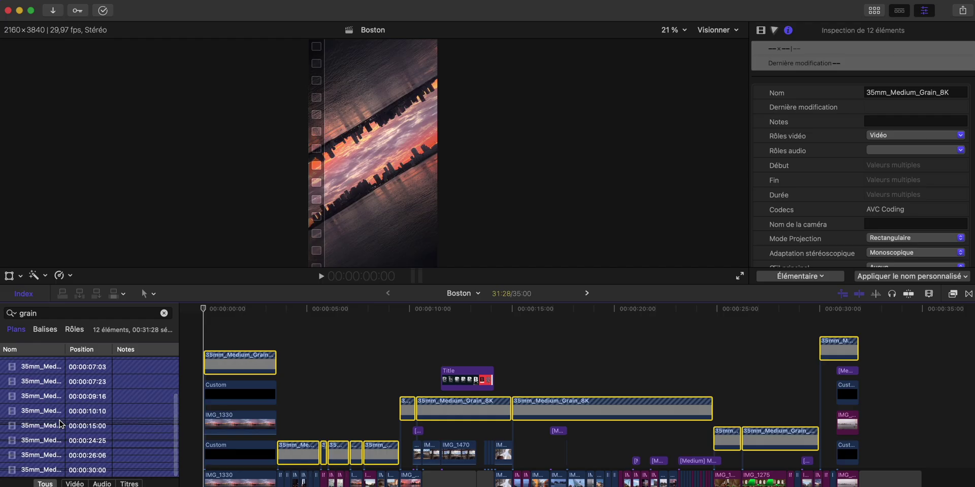
click(760, 30)
mouse_move(773, 51)
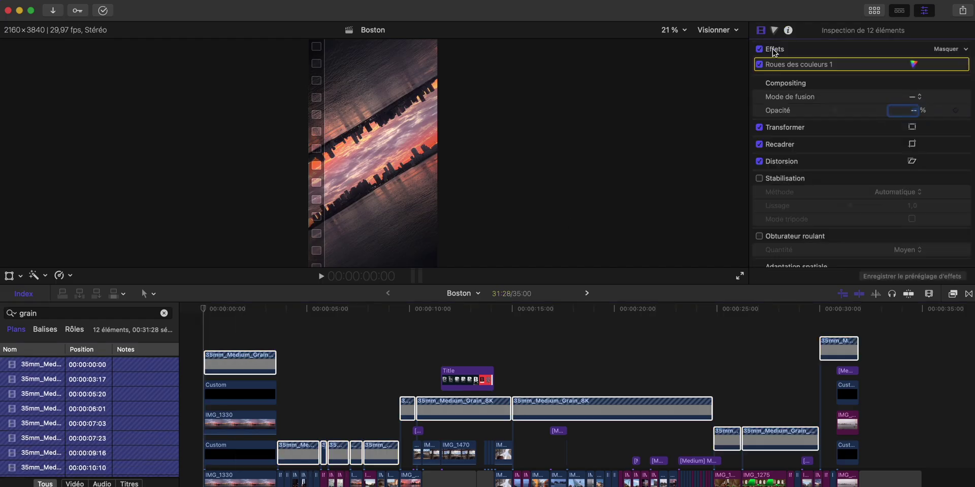
Step: Clear the index search and browse the list of tags and keywords used in the project
click(164, 314)
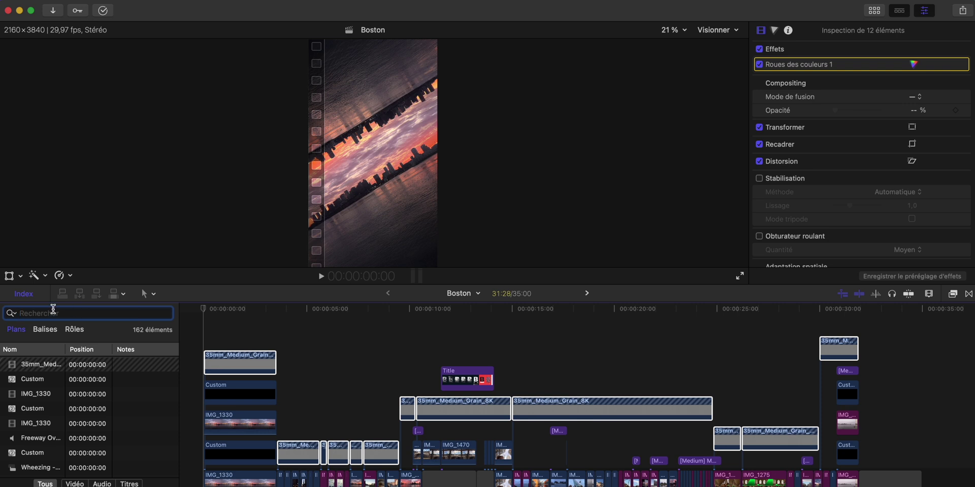
click(45, 329)
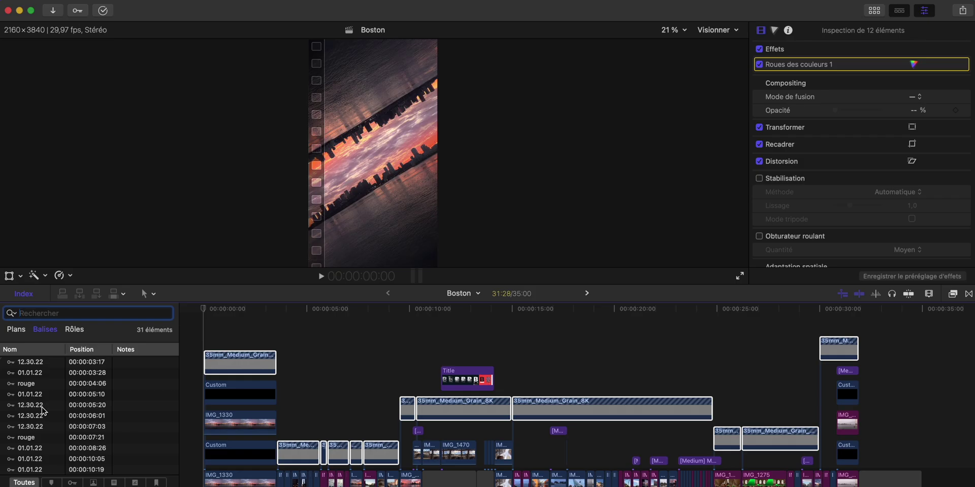
scroll(43, 410, down, 3)
scroll(43, 410, up, 3)
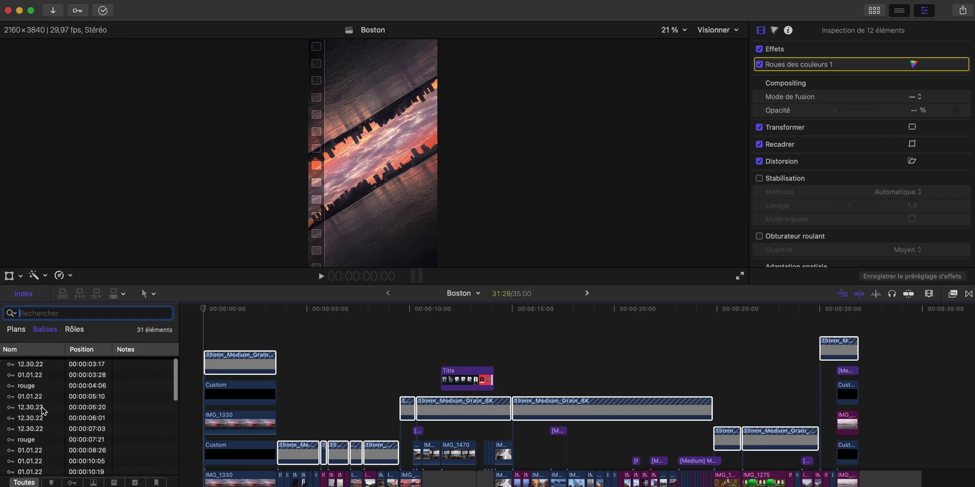
scroll(42, 410, down, 1)
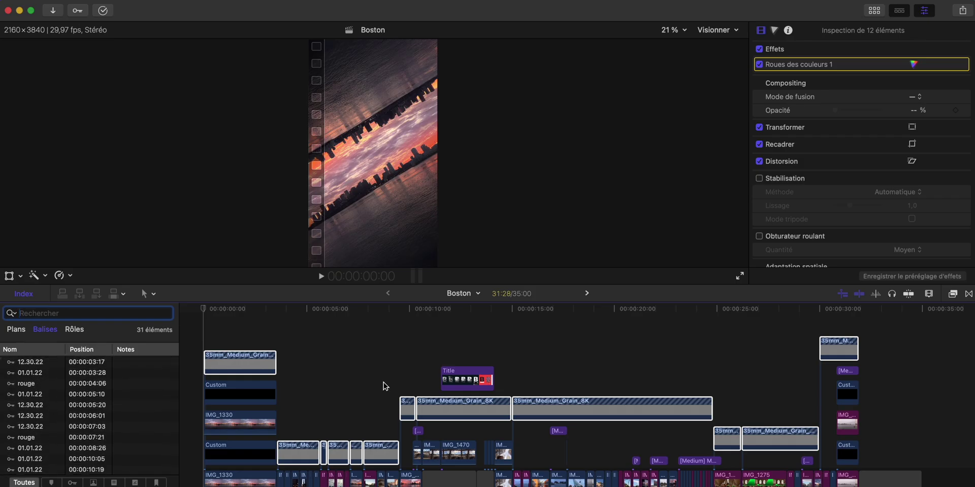
Step: Add a marker to the long 35mm_Medium_Grain_8K clip at 00:00:19:06, open its settings and accept them
scroll(385, 386, down, 3)
scroll(386, 387, right, 3)
click(531, 391)
key(super+=)
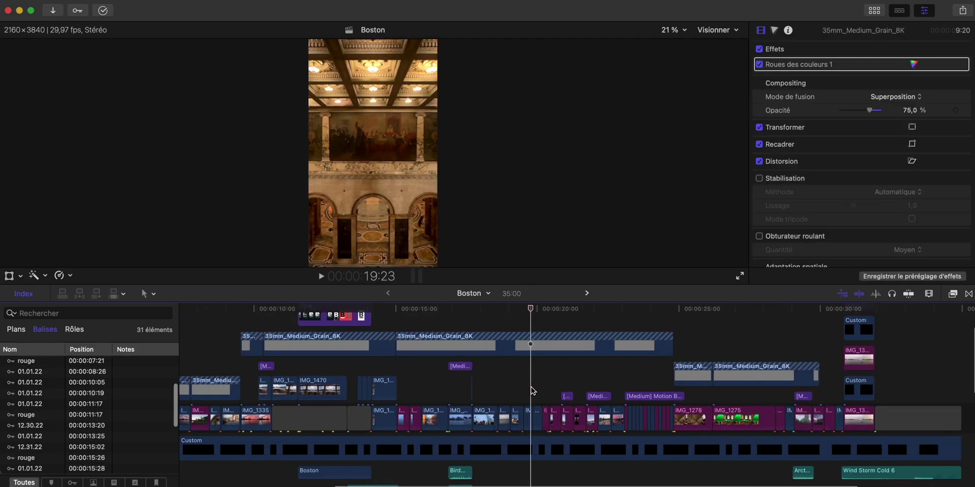
key(m)
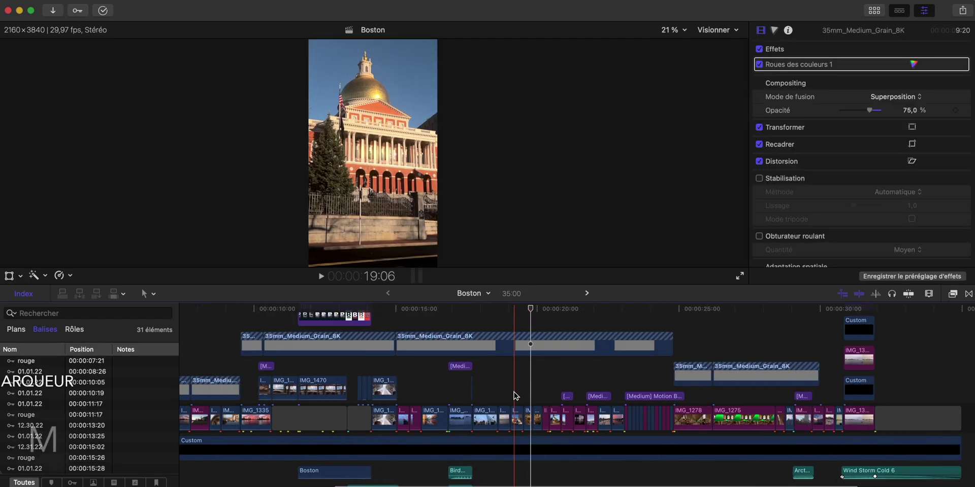
click(515, 333)
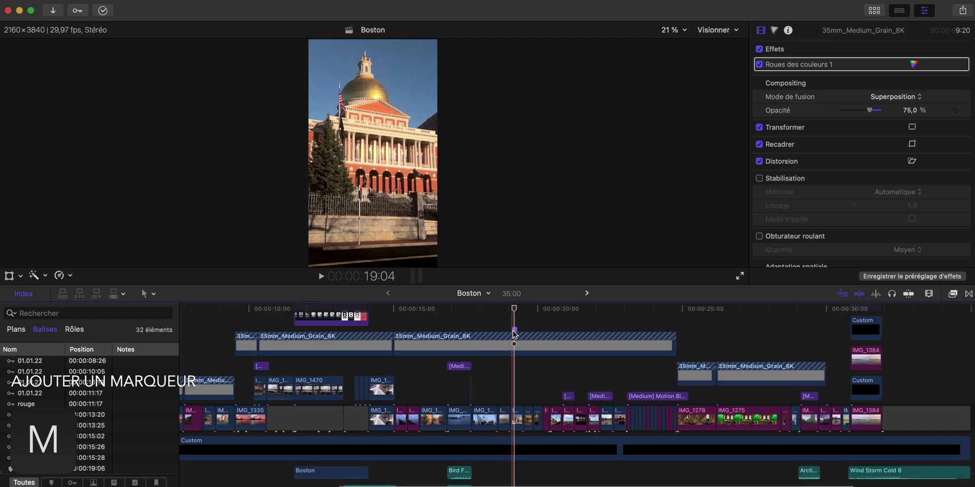
double_click(515, 330)
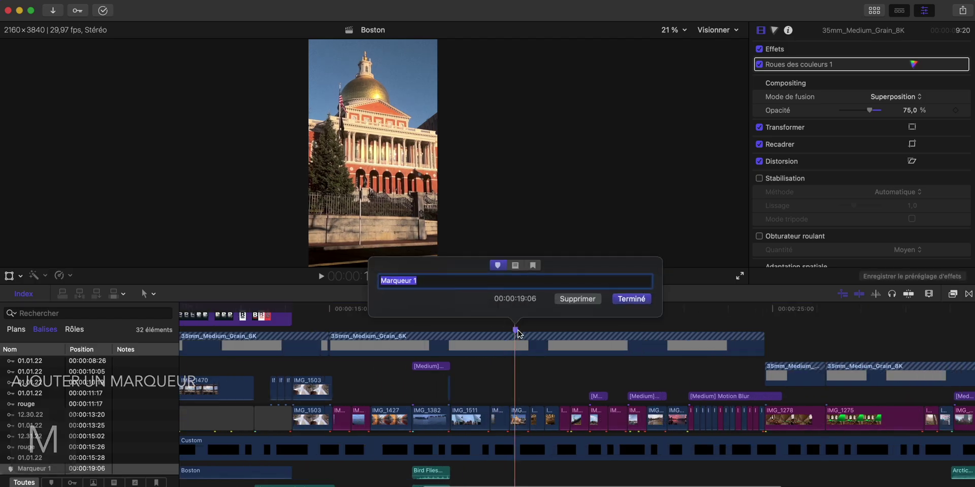
click(634, 299)
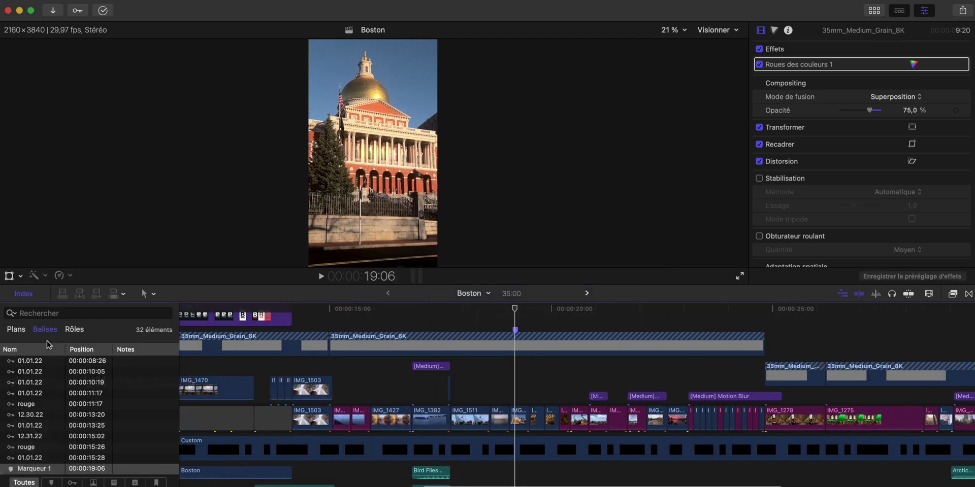
Step: Find the marker at 00:00:19:06 in the index's tag list and delete it
scroll(45, 396, down, 3)
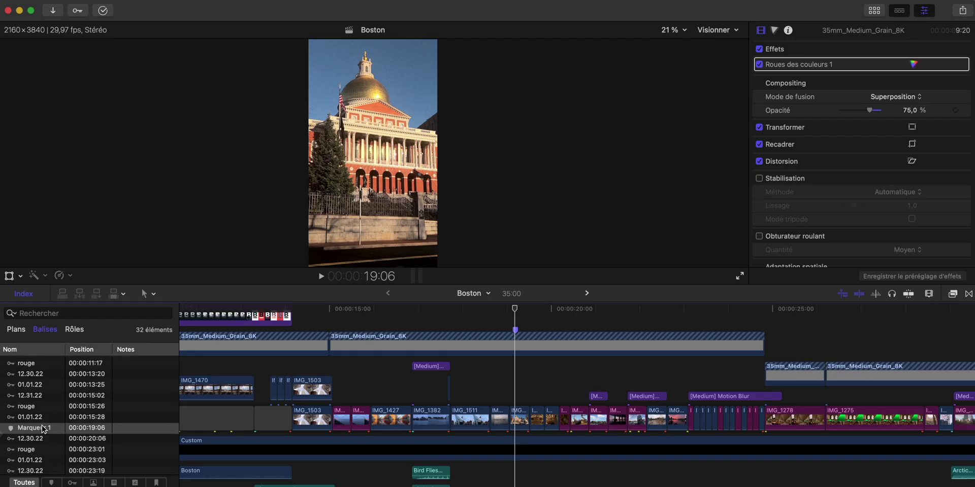
click(84, 429)
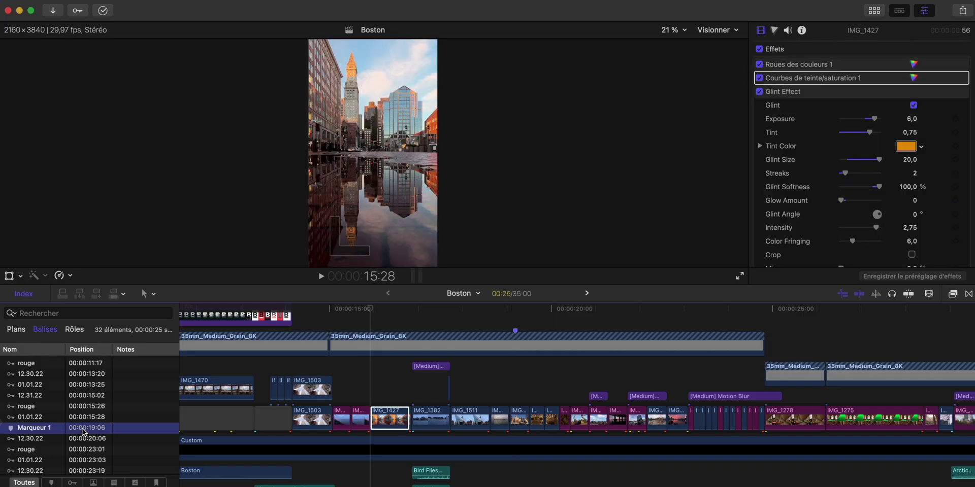
key(Delete)
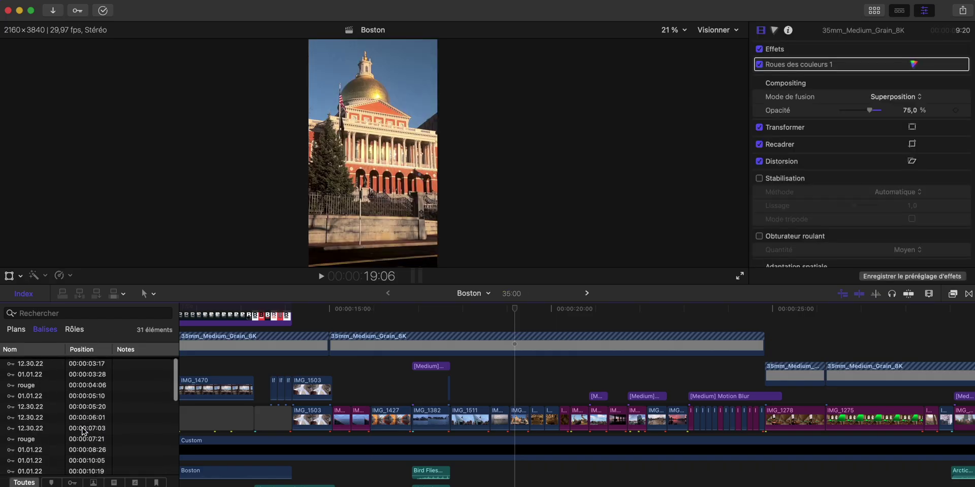
Step: Show the project's roles in the timeline index and browse down to the audio roles
click(75, 330)
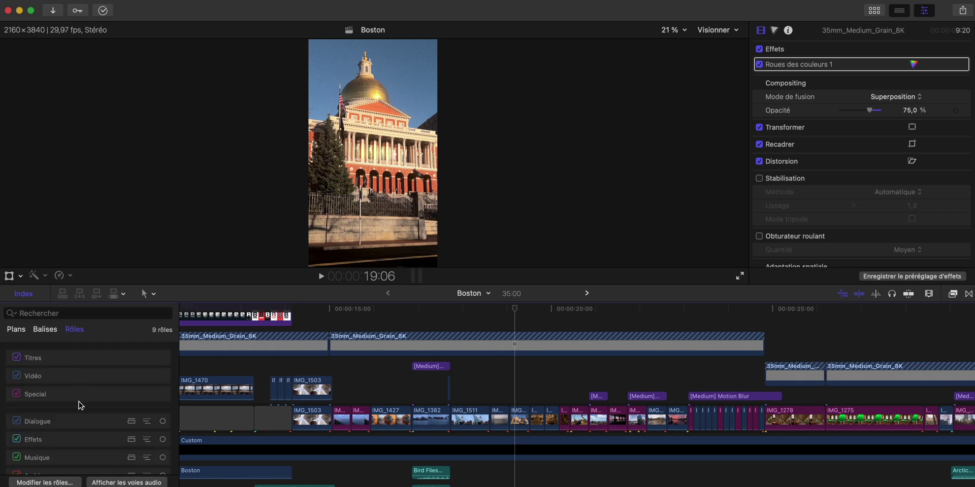
scroll(78, 405, down, 3)
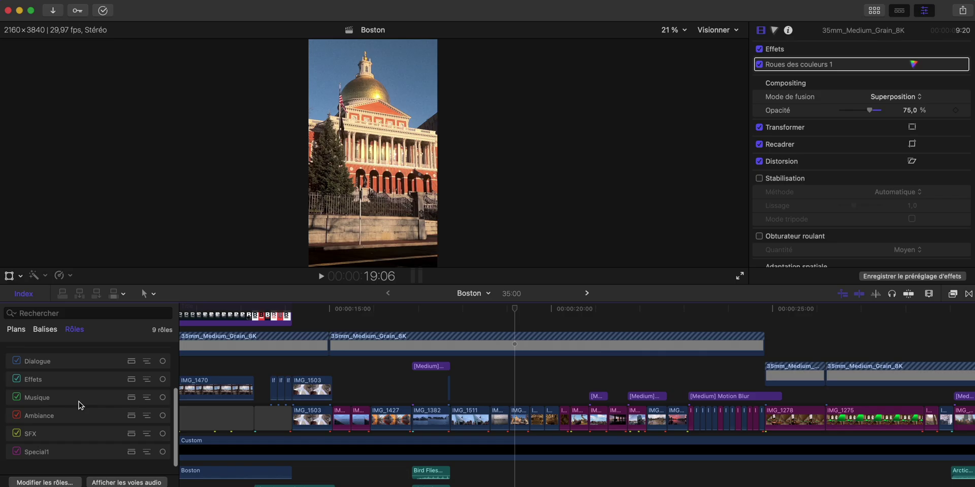
Step: Disable the Ambiance role in the timeline index and play the timeline from about 15:29 without it
scroll(78, 401, up, 1)
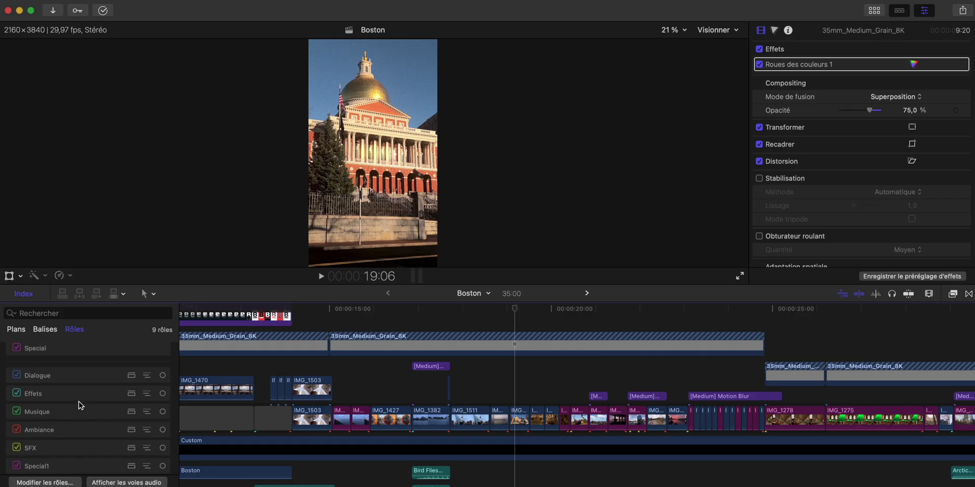
scroll(298, 417, down, 10)
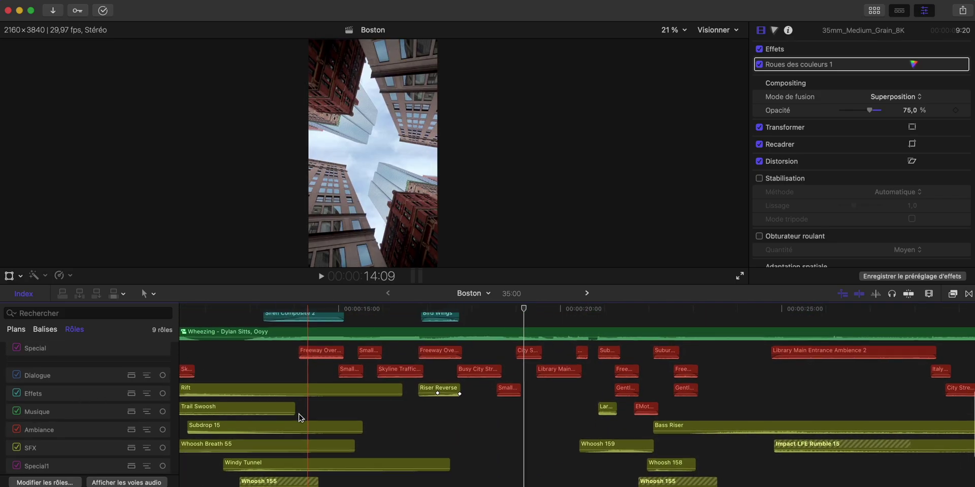
scroll(299, 415, up, 1)
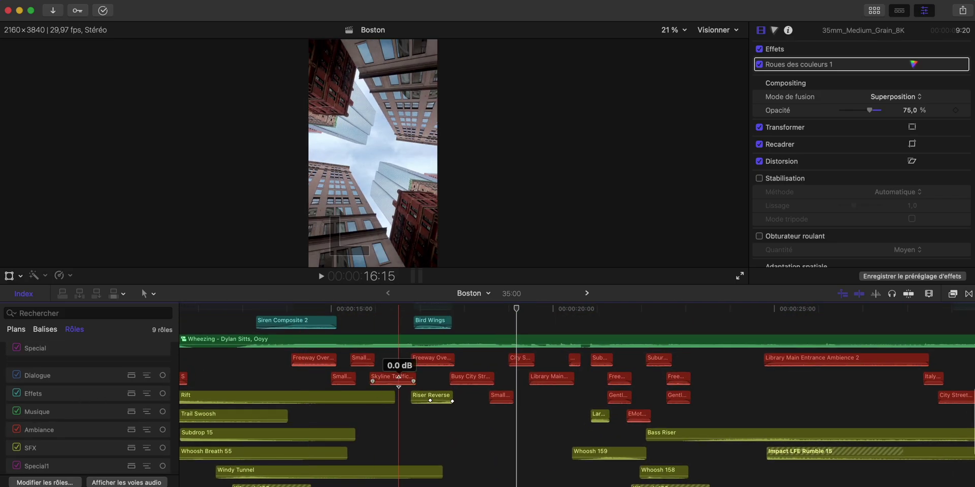
click(17, 429)
scroll(384, 396, up, 10)
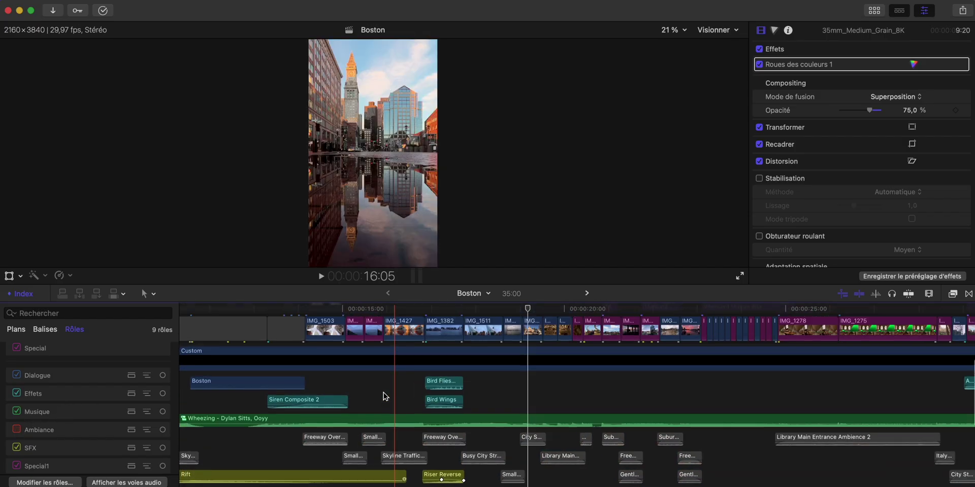
scroll(384, 396, up, 3)
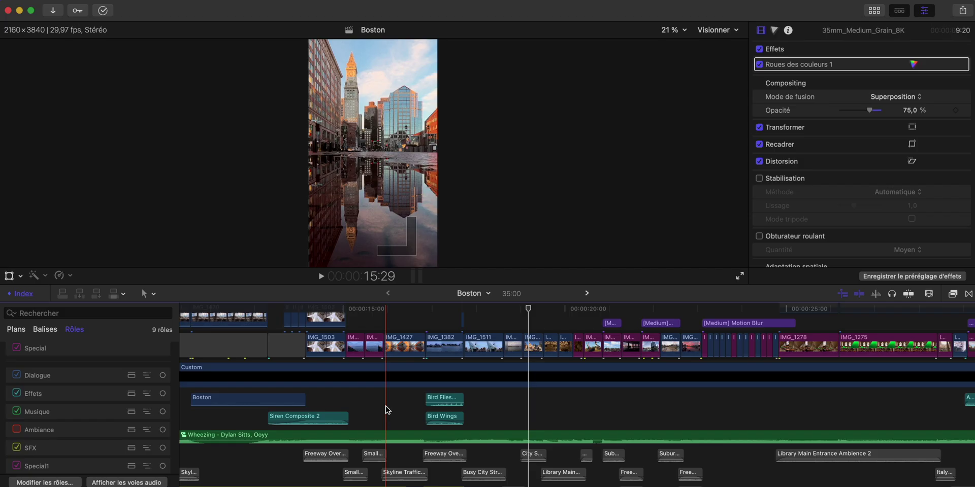
key(space)
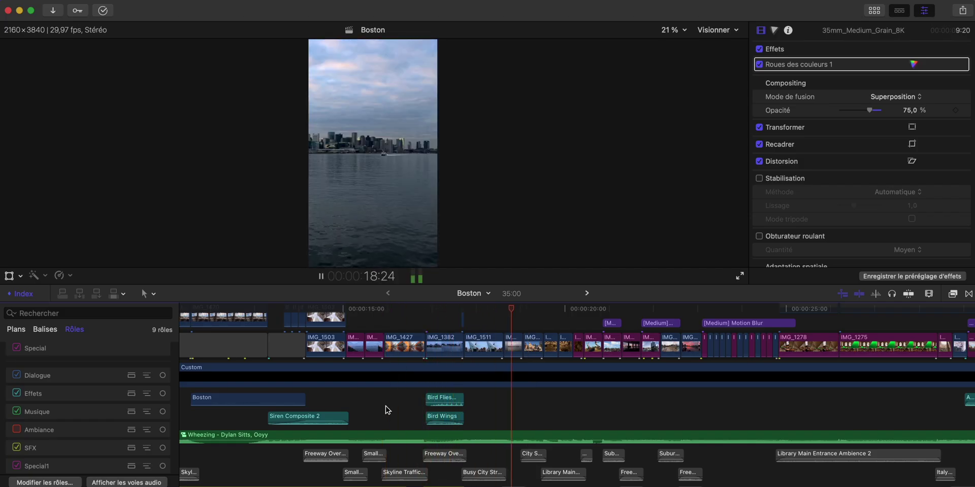
key(space)
Step: Re-enable the Ambiance role, and expand and collapse the subrole lanes of Ambiance, Musique and SFX
click(15, 430)
click(147, 430)
click(147, 382)
scroll(334, 416, down, 6)
scroll(334, 415, up, 5)
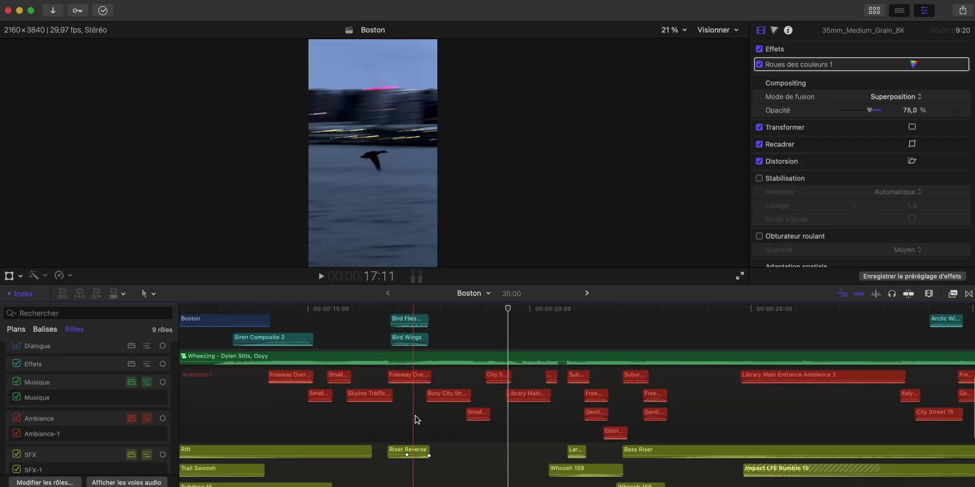
scroll(421, 415, down, 3)
scroll(447, 439, up, 3)
click(145, 455)
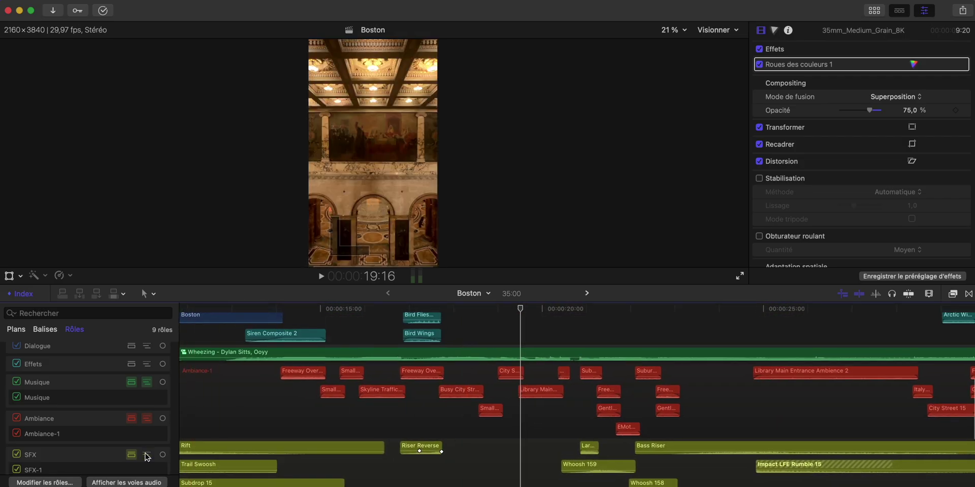
click(147, 418)
click(147, 384)
Step: Switch the timeline index back to its clip list and close the index
scroll(76, 374, up, 3)
click(14, 331)
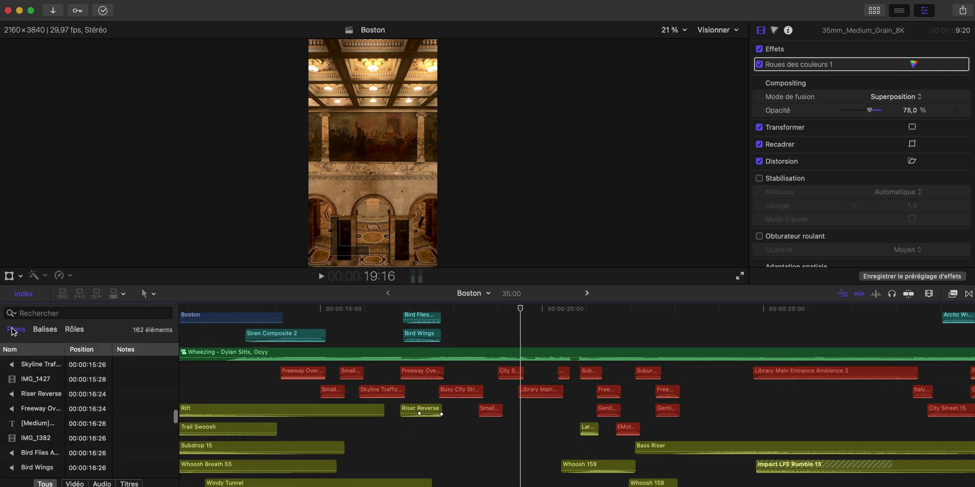
click(21, 295)
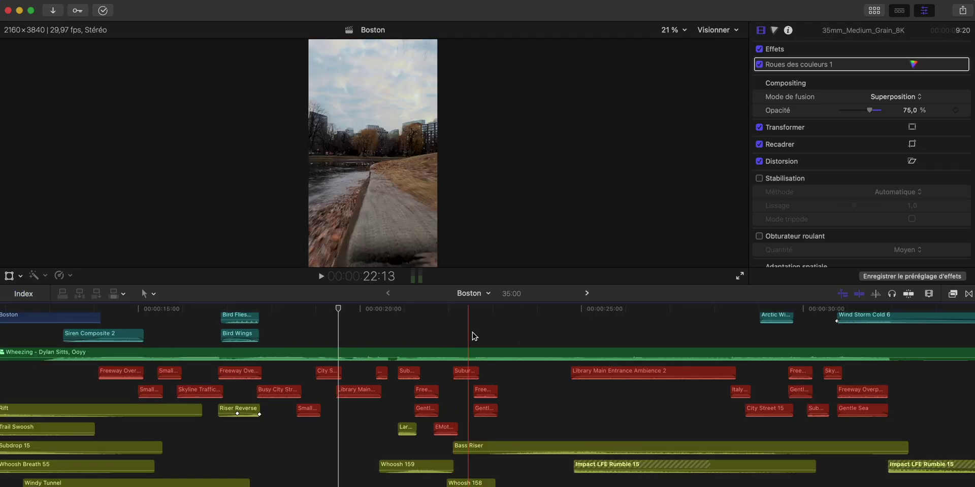
Step: Open the Demo project timeline at its start and show the browser's 26 juil. 2024 clips
click(587, 294)
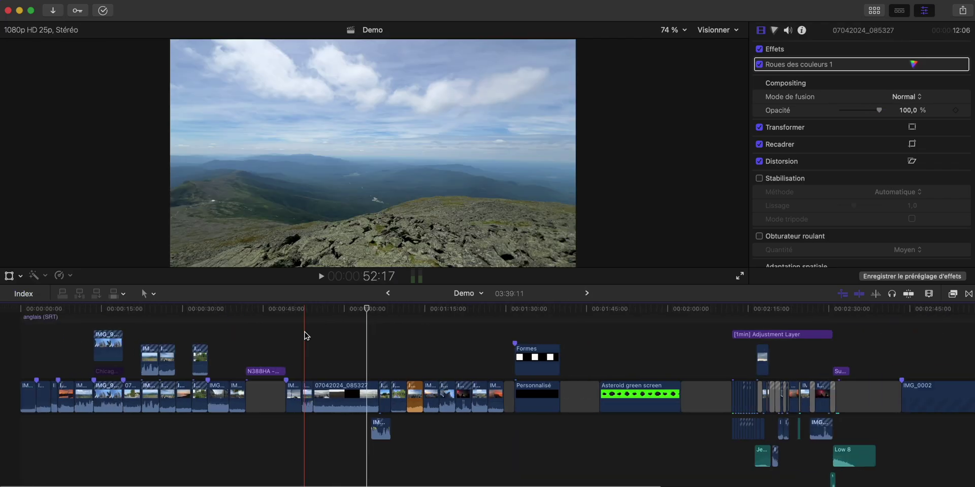
click(18, 334)
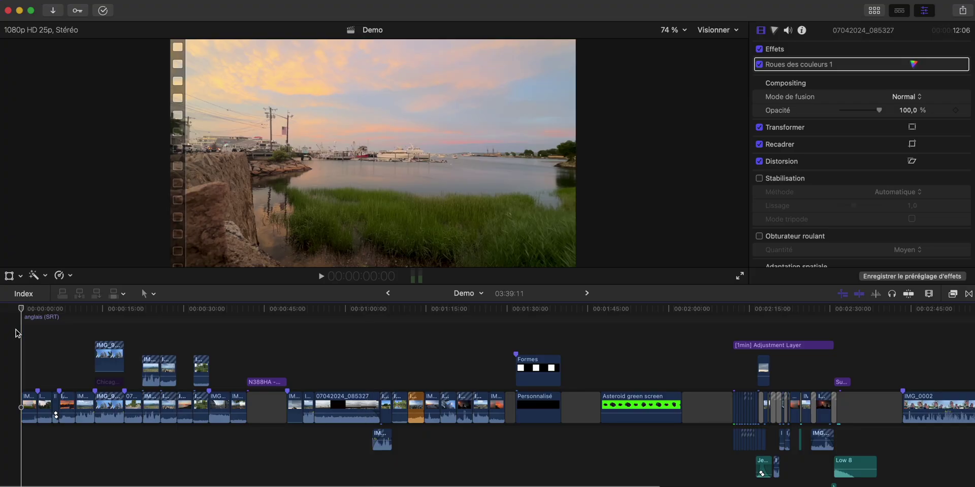
click(874, 11)
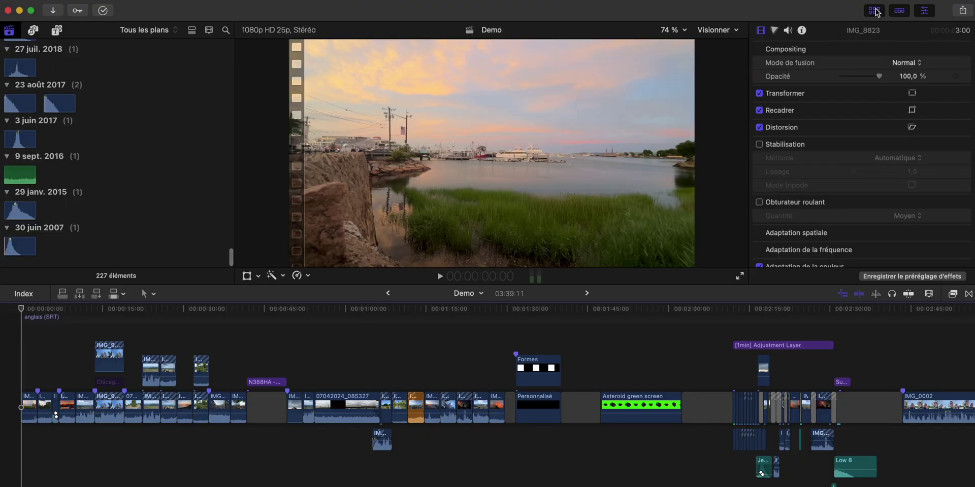
scroll(218, 127, up, 10)
drag(226, 115, 224, 76)
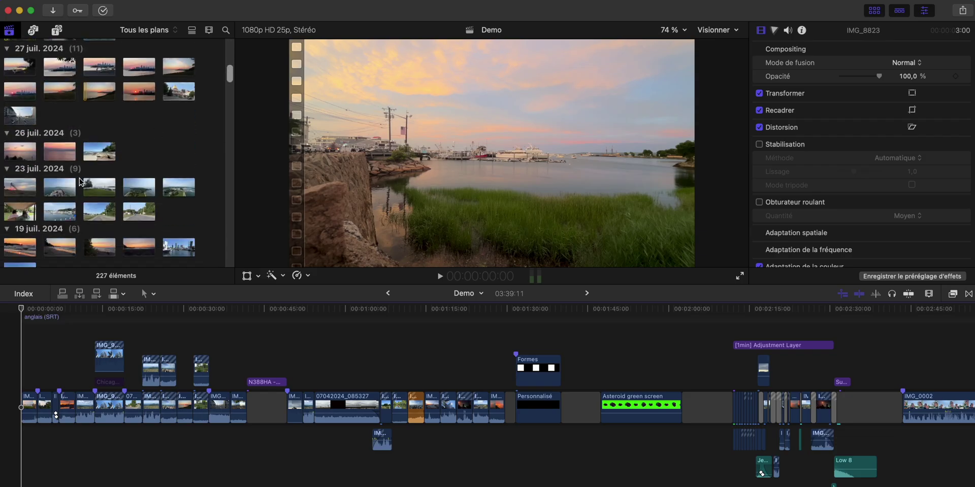
key(super+equal)
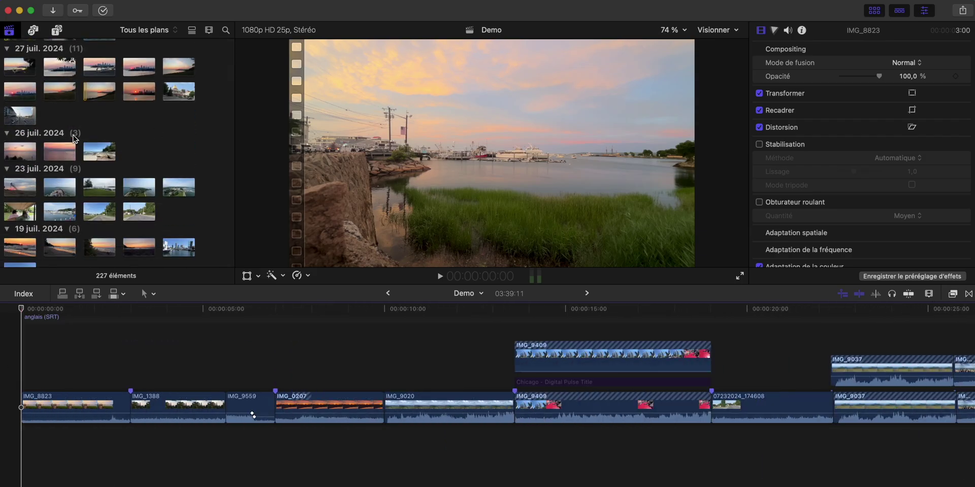
Step: Try placing browser clip IMG_1139 ahead of IMG_8823 at the start of the storyline, and undo the placement
click(63, 149)
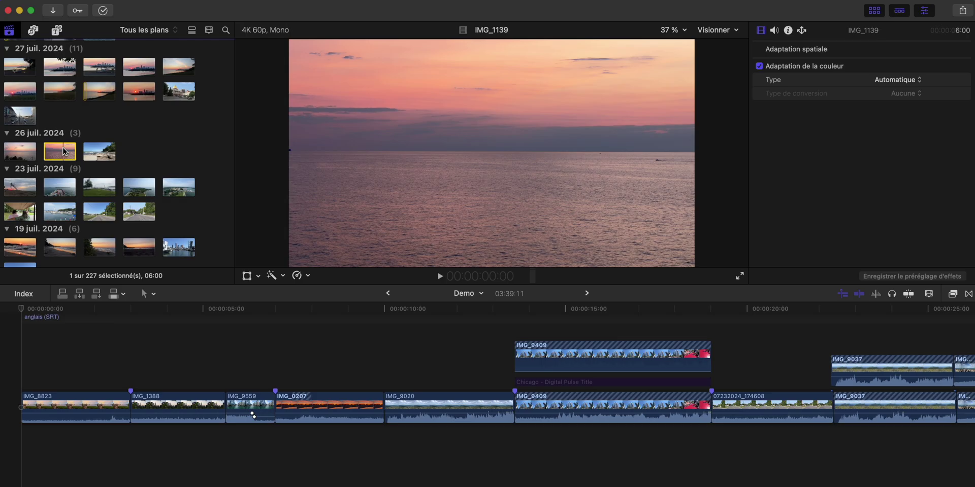
drag(62, 147, 20, 415)
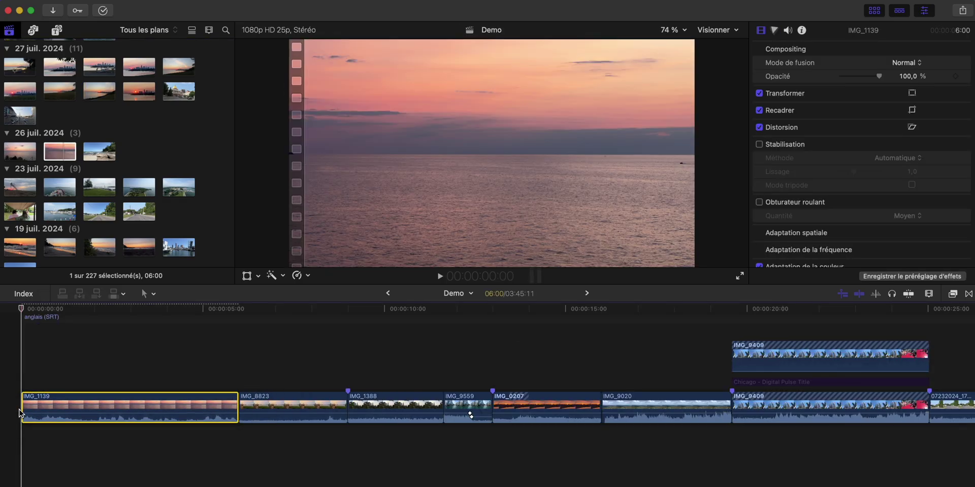
key(super+z)
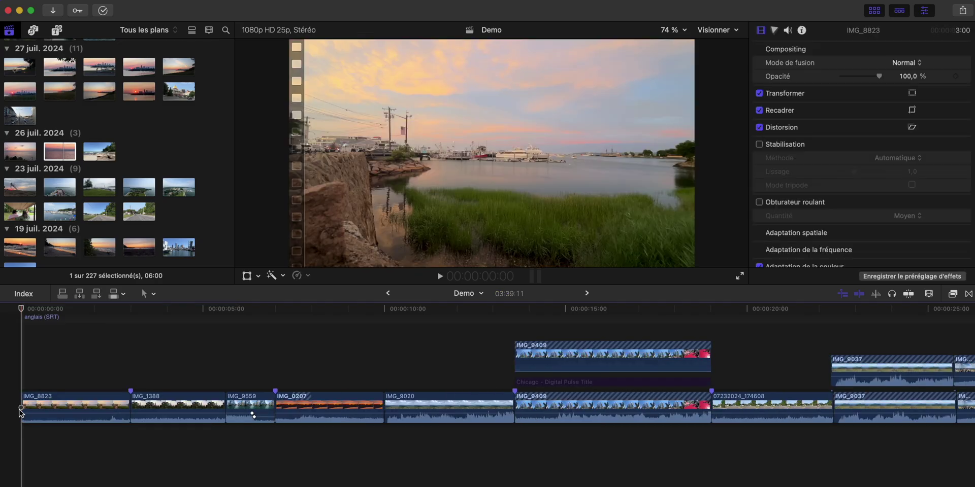
Step: Insert the selected IMG_1139 clip at the playhead at the start of the storyline
click(67, 147)
key(w)
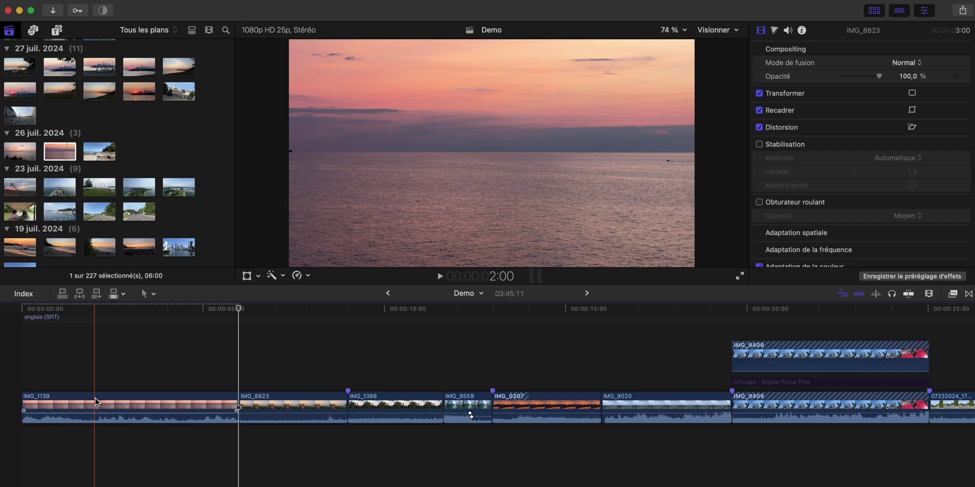
Step: Replace the IMG_8823 clip in the storyline with IMG_0827 from the 23 juil. 2024 group, using the plain Remplacer option
scroll(117, 152, down, 5)
scroll(117, 152, up, 4)
click(138, 162)
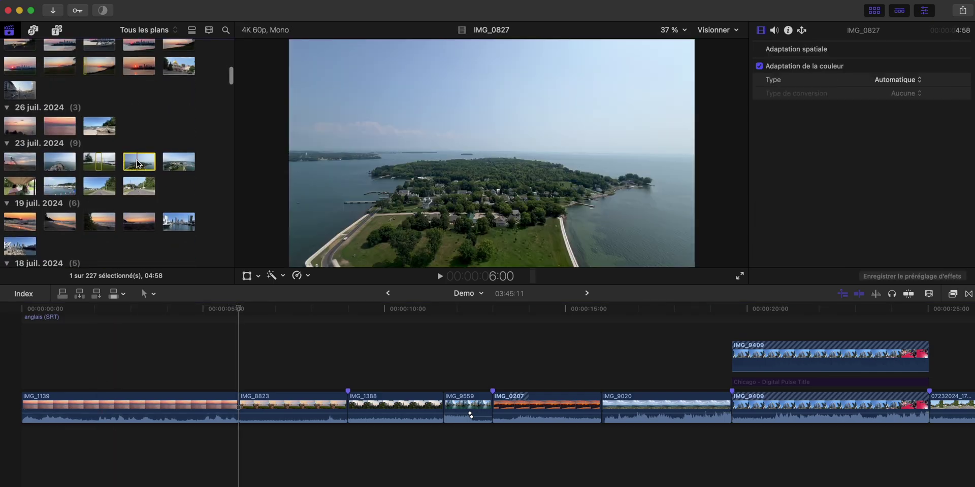
drag(138, 164, 285, 404)
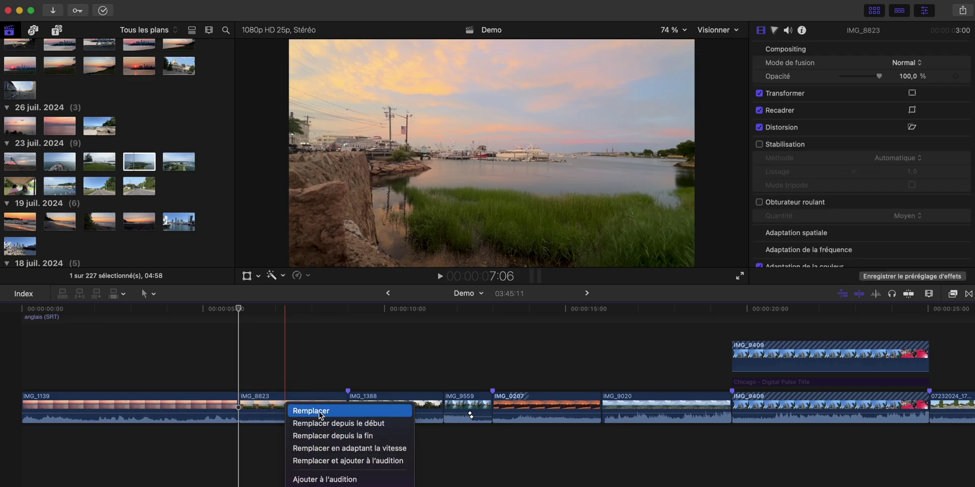
click(318, 412)
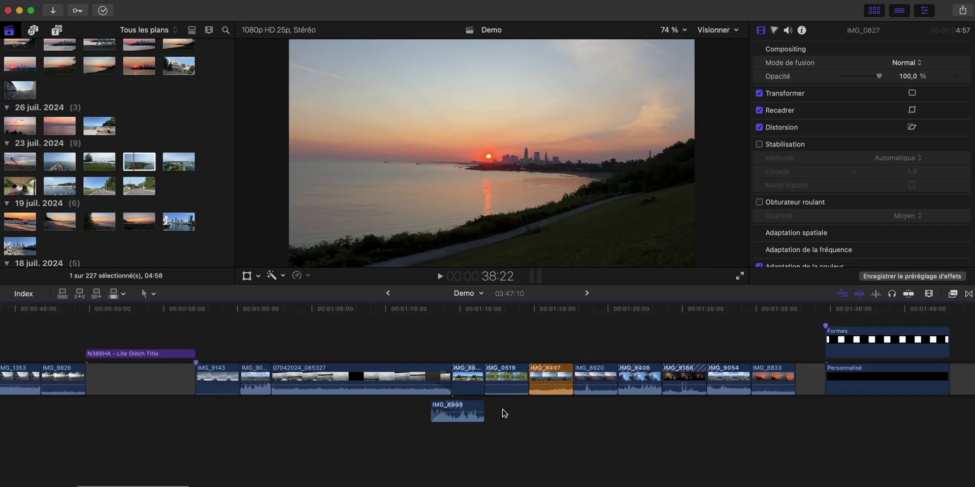
Step: Disable the Camera Flash Whoosh audio clip near 00:02:32 and play that section of the timeline
scroll(502, 412, right, 10)
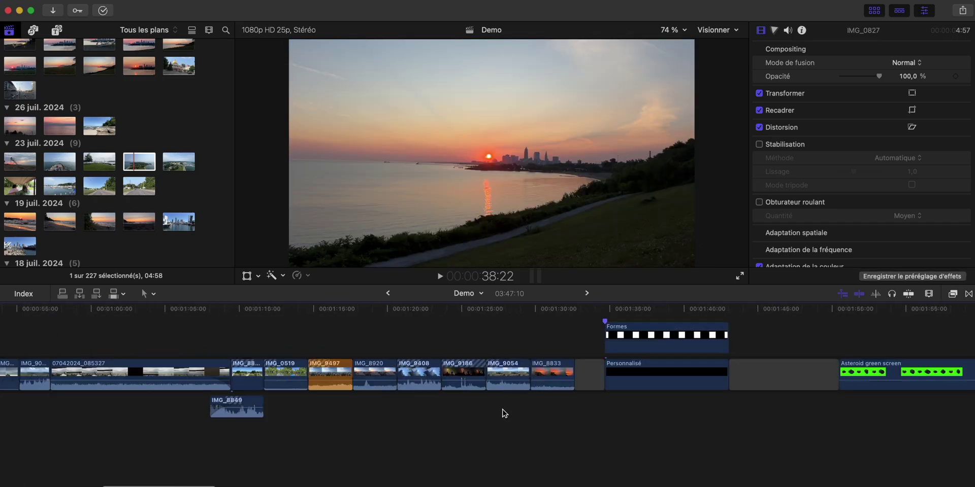
scroll(504, 413, right, 10)
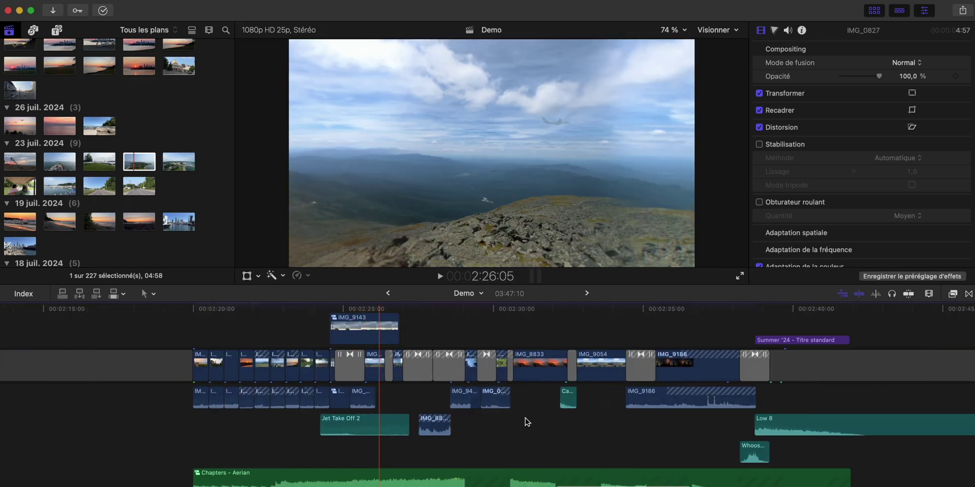
scroll(587, 412, up, 8)
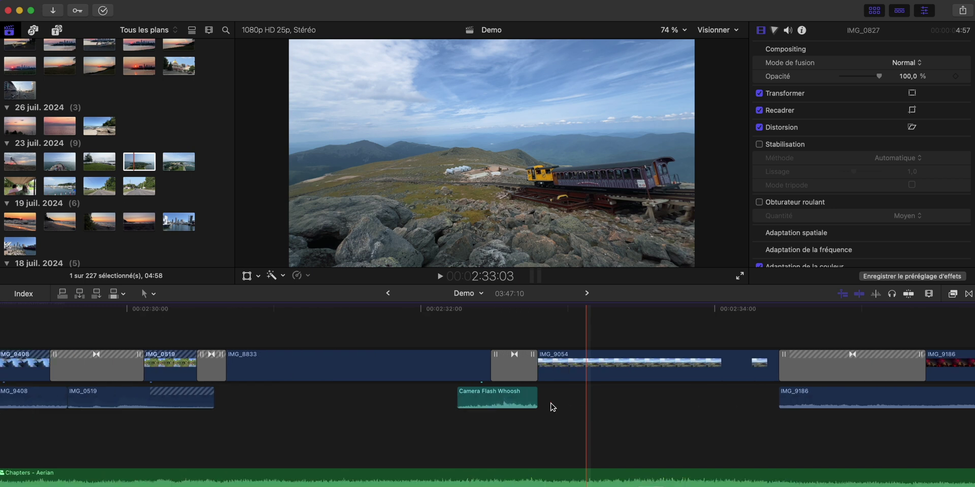
click(501, 396)
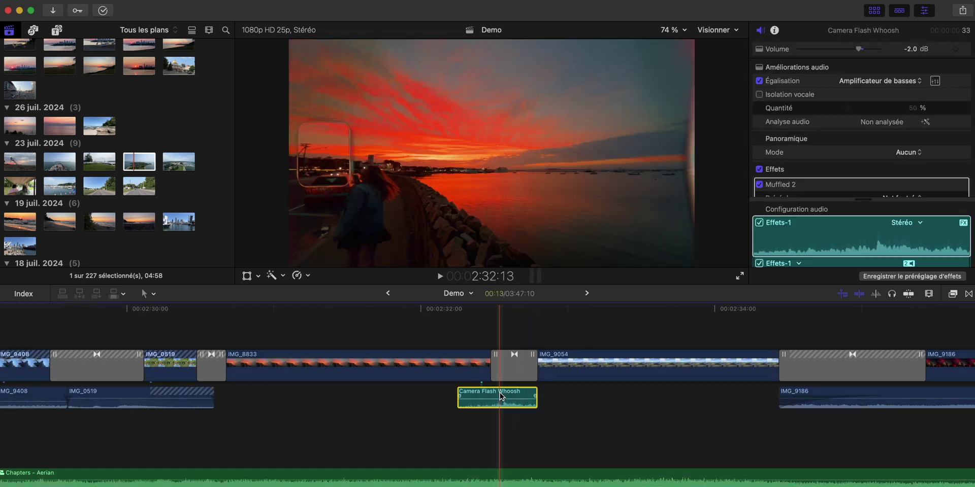
key(v)
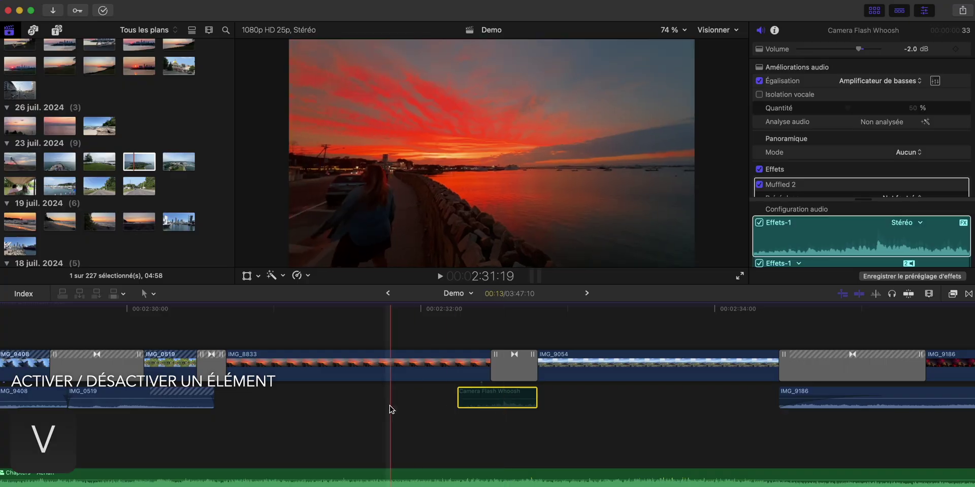
key(space)
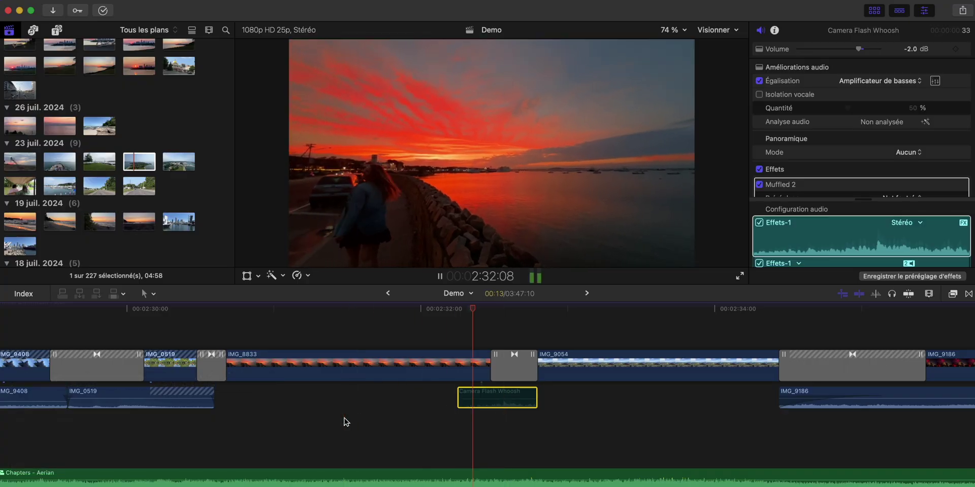
key(space)
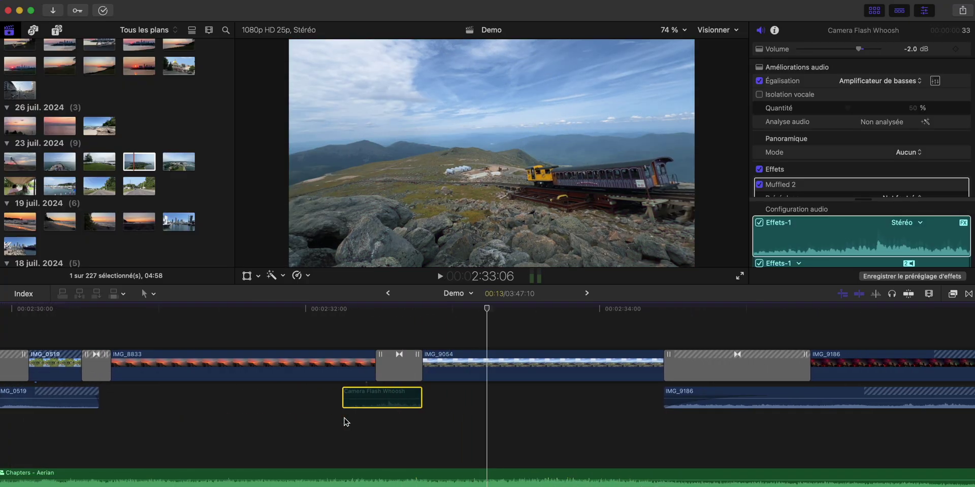
Step: Lift the orange IMG_9497 clip out of the main storyline and connect it above IMG_0519
click(499, 375)
scroll(498, 376, right, 4)
scroll(437, 383, up, 2)
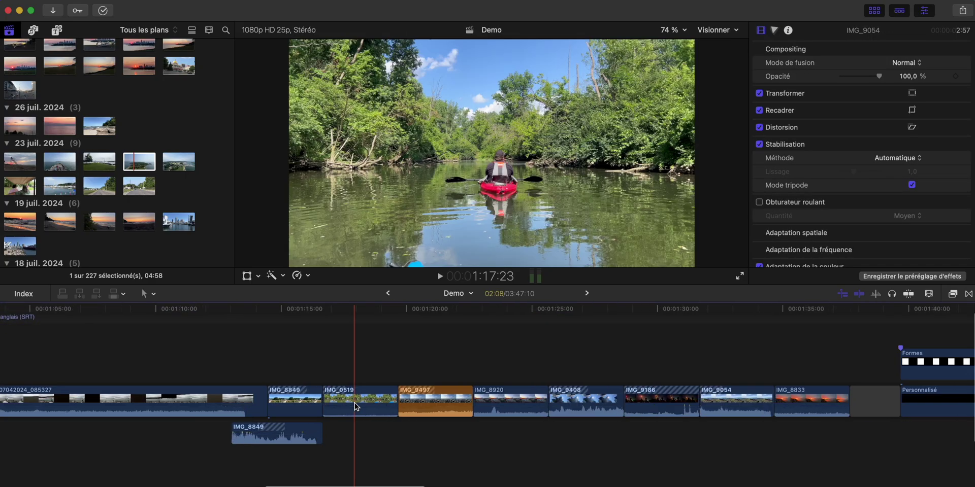
key(super+equal)
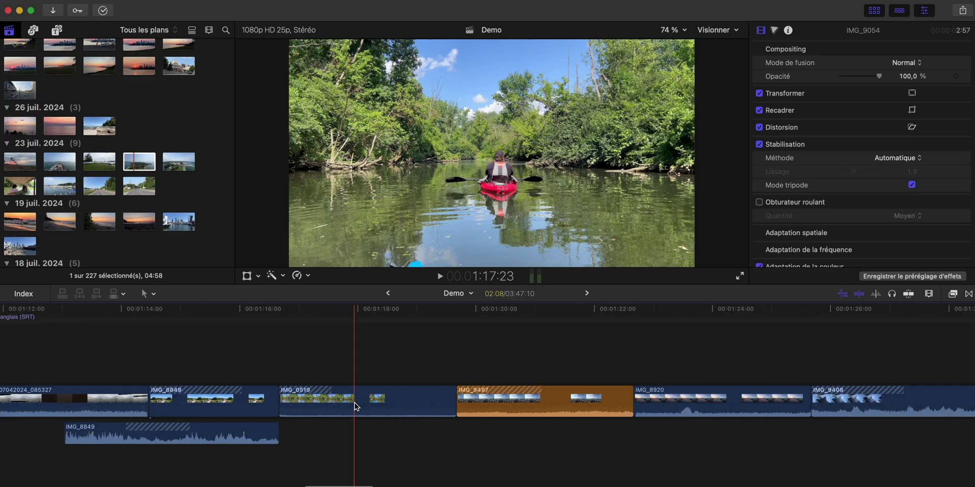
key(super+4)
drag(482, 397, 311, 363)
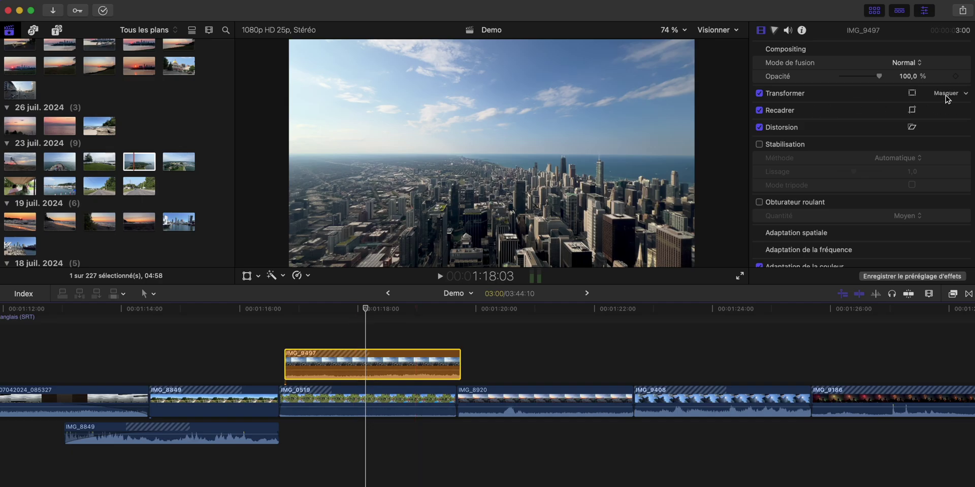
Step: Scale the connected IMG_9497 clip to 63% and select the IMG_0519 clip beneath it
click(945, 93)
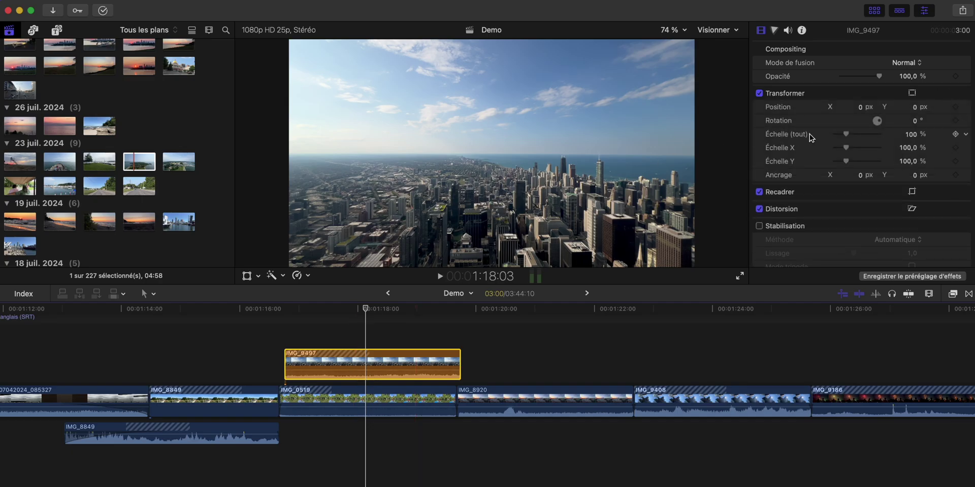
drag(846, 135, 842, 136)
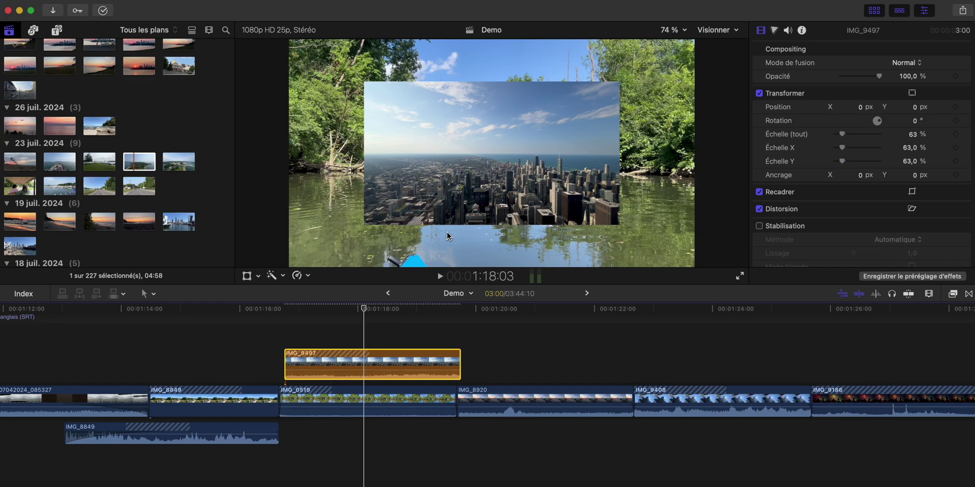
click(375, 396)
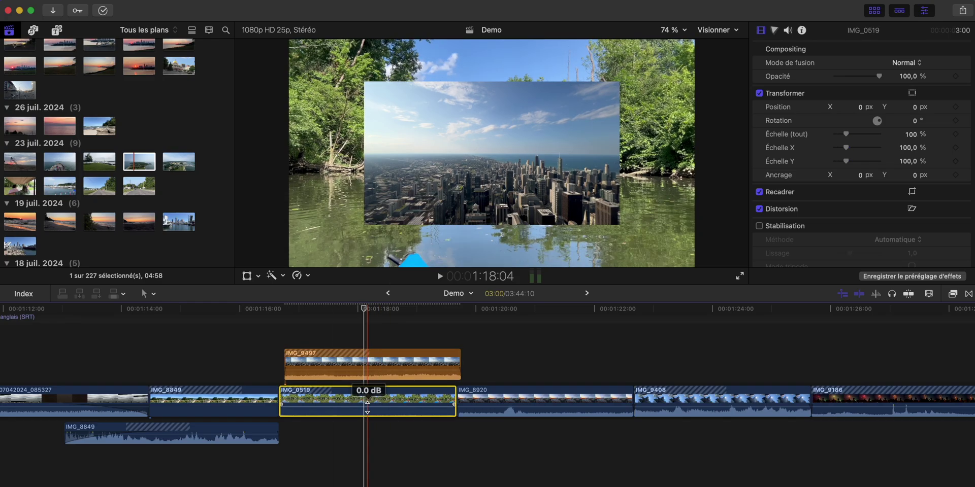
Step: Disable the IMG_0519 clip in the storyline and select the IMG_9497 clip connected above it
key(v)
click(371, 365)
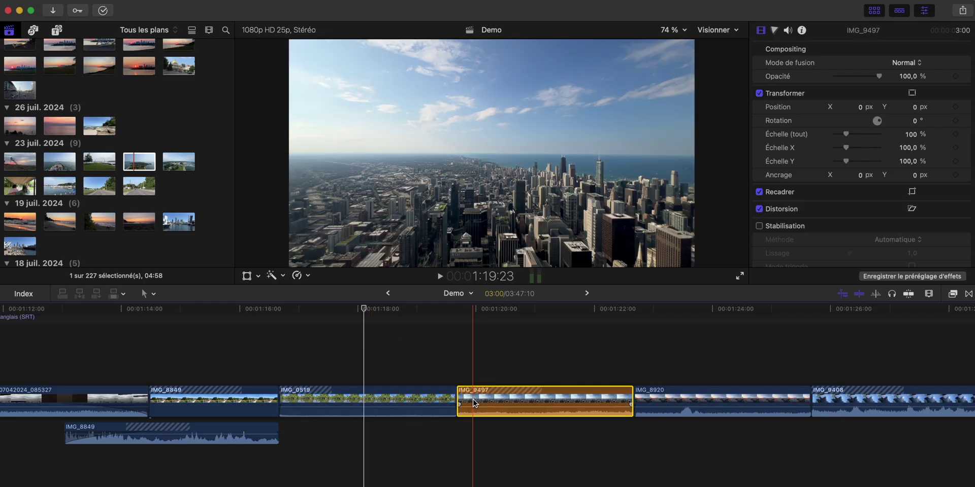
Step: Nudge the end edge of the IMG_9497 clip frame by frame in both directions, leaving the clip 02:24 long
click(604, 378)
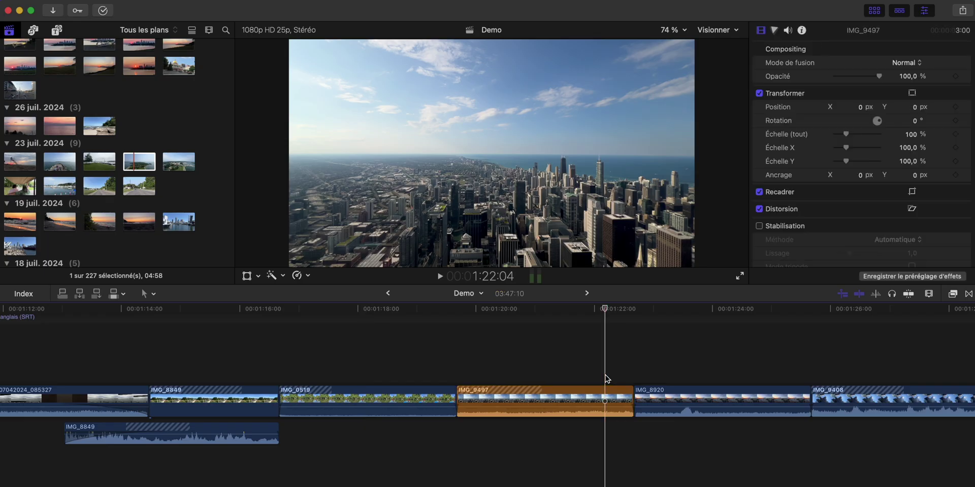
click(601, 412)
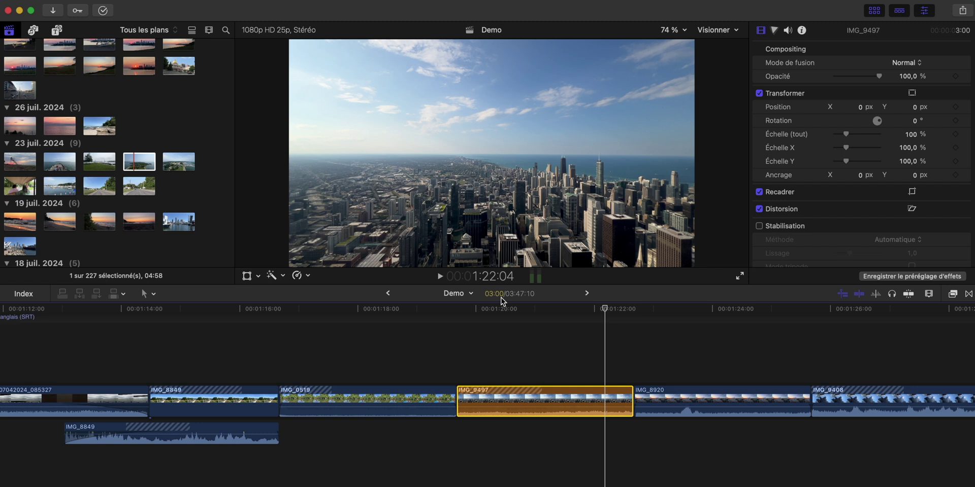
click(629, 401)
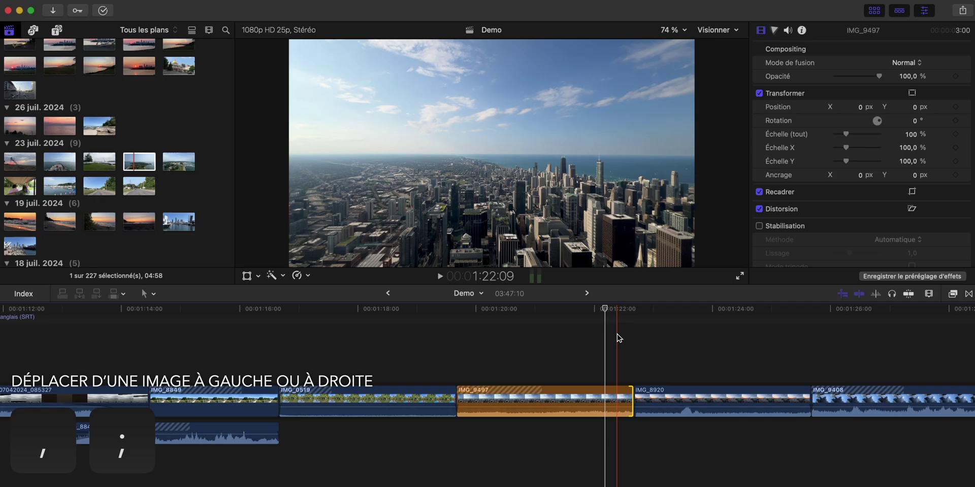
key(comma)
key(comma)
key(comma)
key(comma)
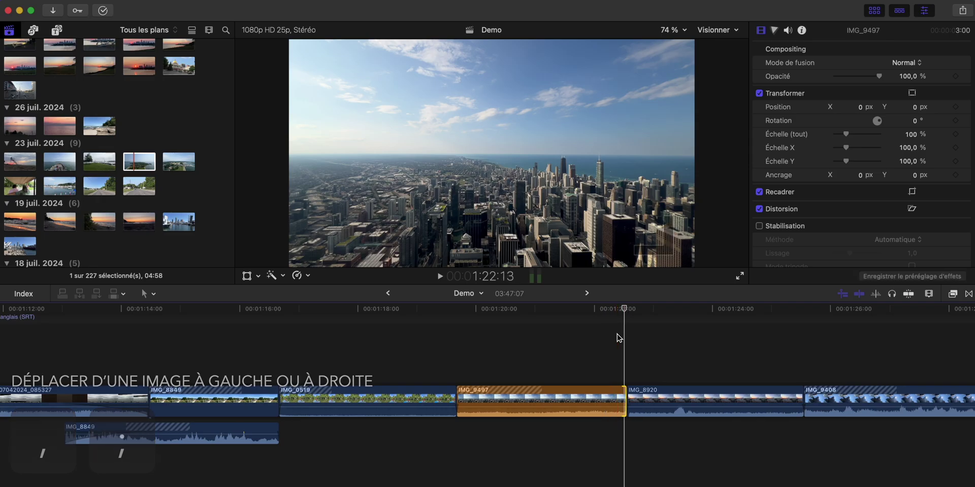
key(comma)
key(comma)
key(period)
key(period)
key(period)
key(period)
key(comma)
key(comma)
key(comma)
key(comma)
key(period)
key(period)
key(period)
key(period)
key(period)
key(period)
key(comma)
key(comma)
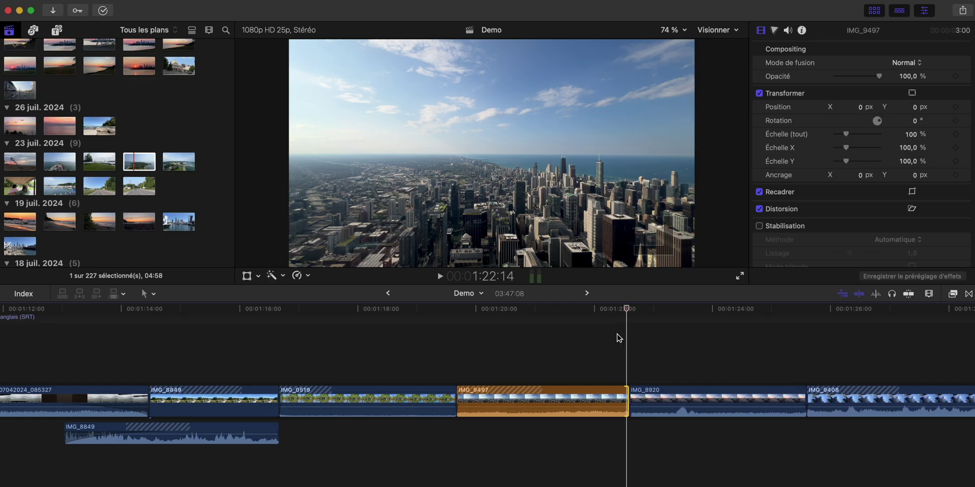
key(comma)
key(comma)
key(period)
key(period)
key(period)
click(536, 367)
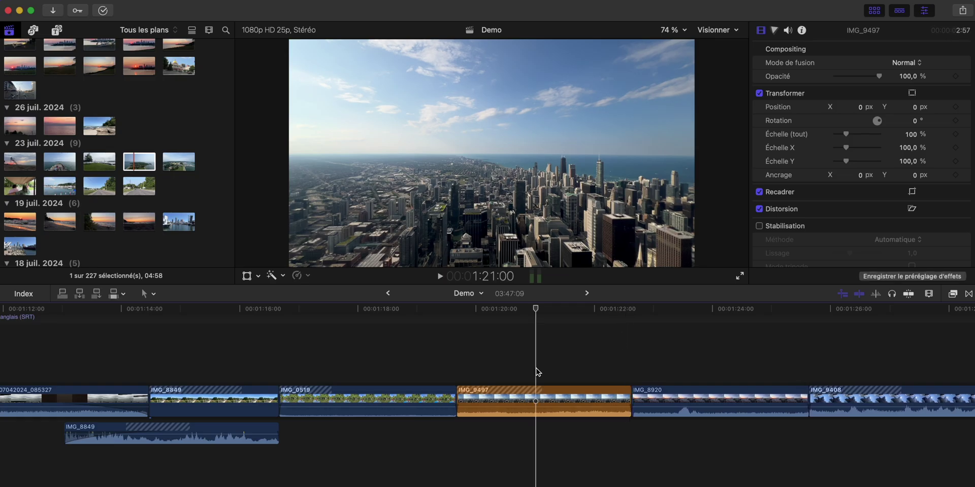
click(552, 395)
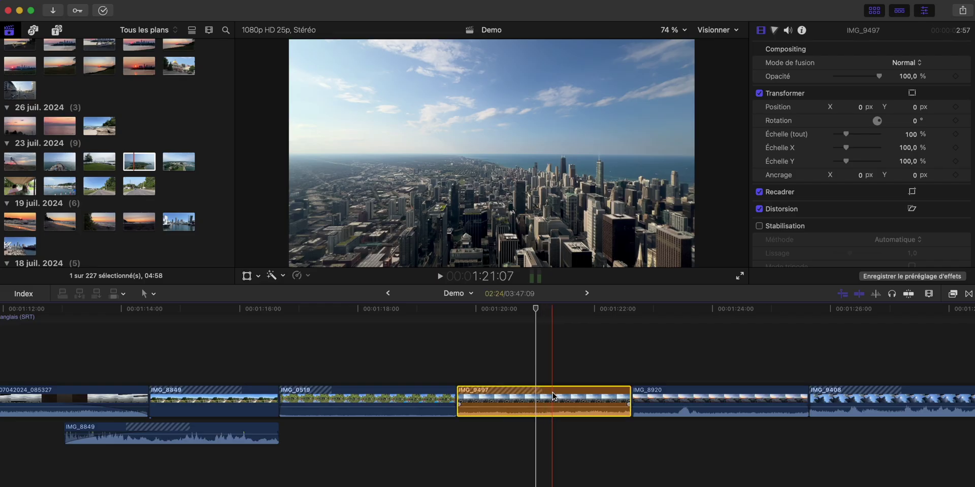
click(552, 398)
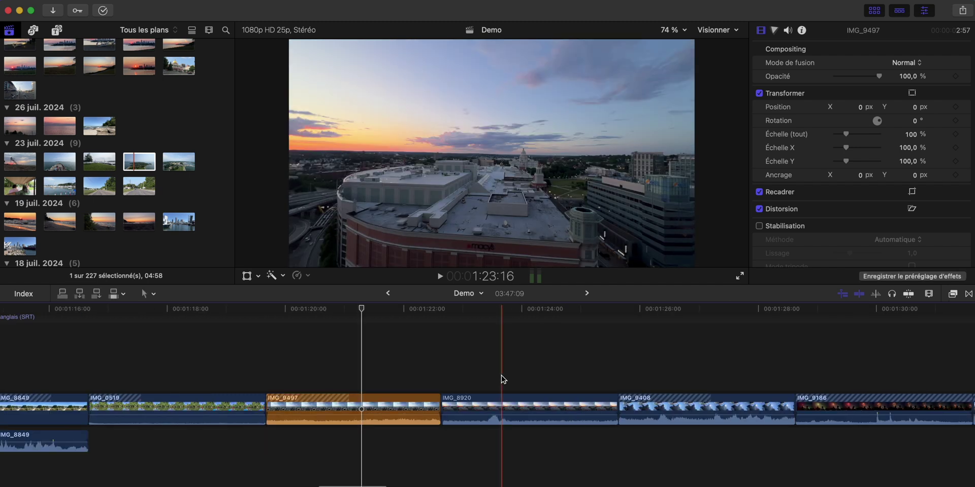
click(502, 380)
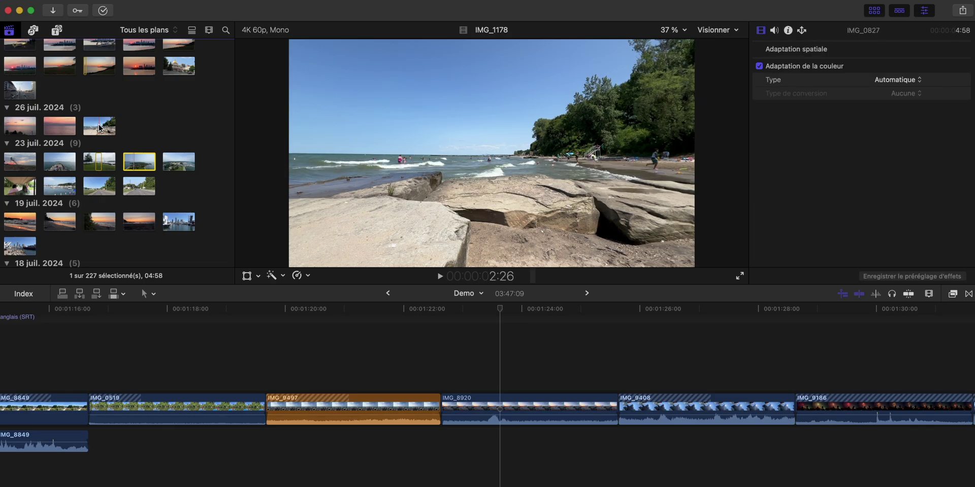
Step: Insert IMG_1178 from the 26 juil. 2024 group between IMG_0519 and IMG_9497, and trim its start and end to a 03:07 duration
drag(92, 127, 100, 123)
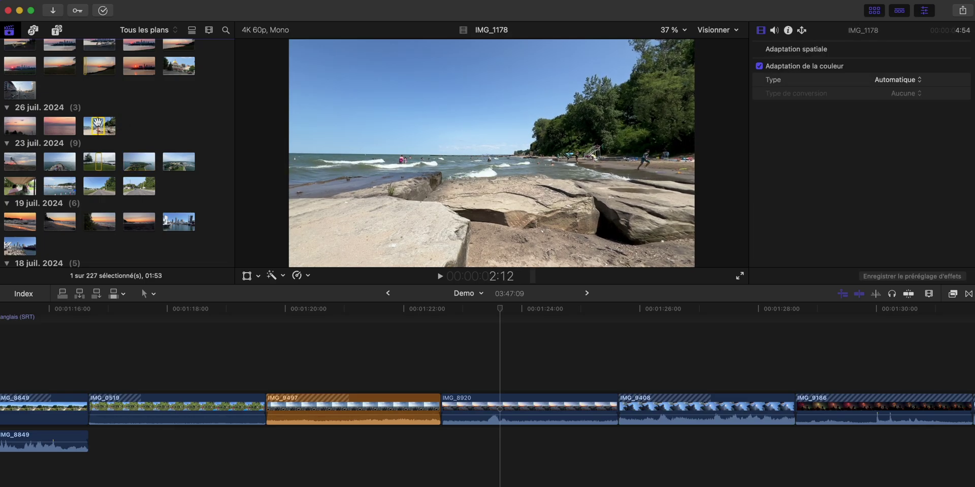
drag(104, 126, 251, 395)
key(alt+bracketleft)
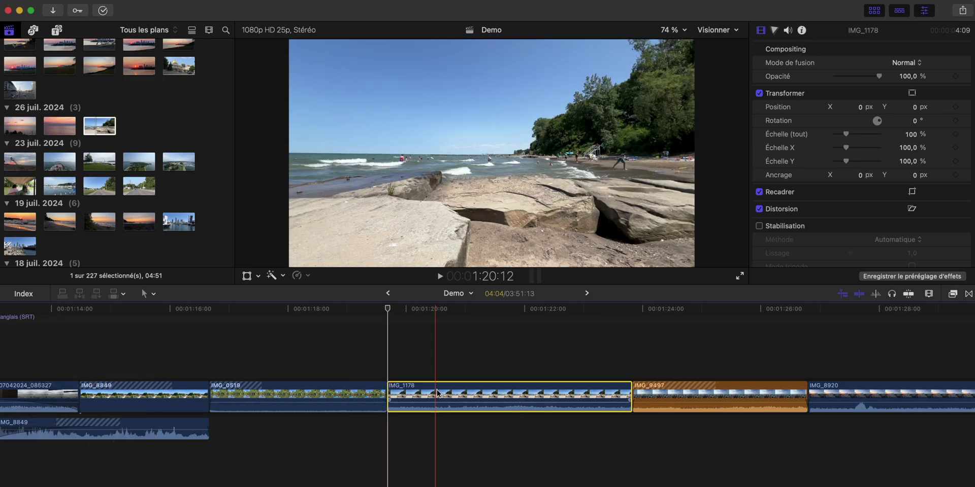
key(alt+bracketright)
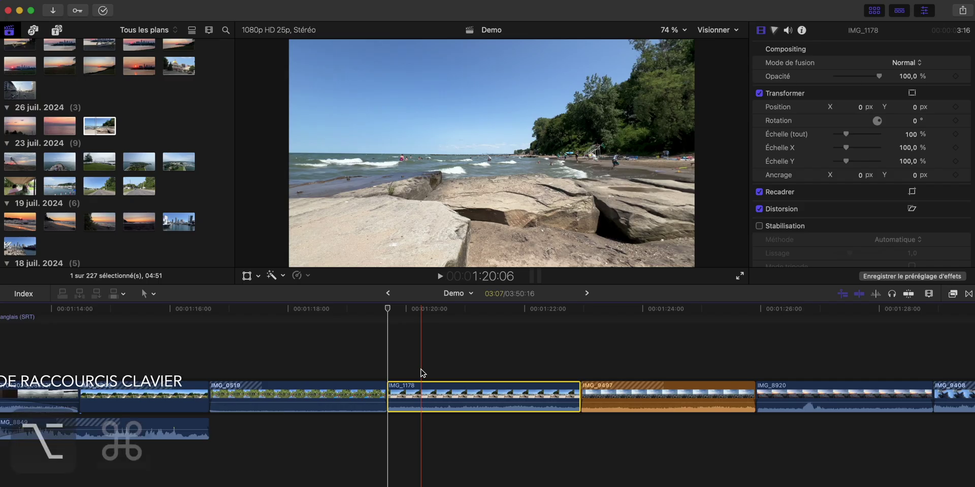
Step: Open the keyboard command editor and browse the list of all commands
key(alt+super+k)
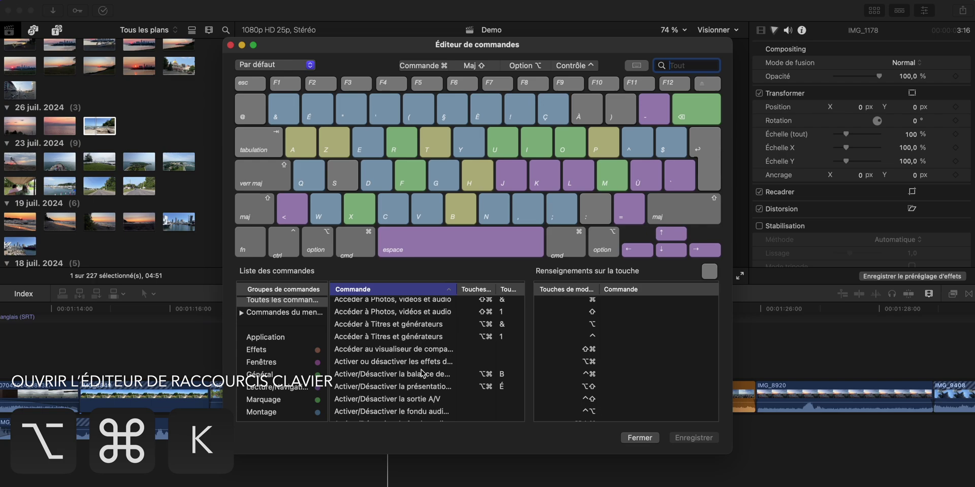
scroll(421, 373, down, 10)
scroll(421, 373, down, 5)
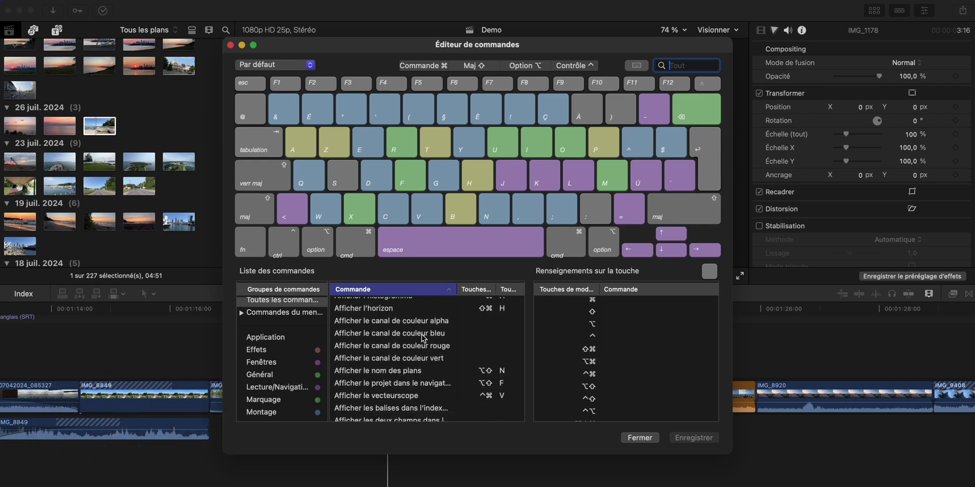
scroll(420, 367, down, 3)
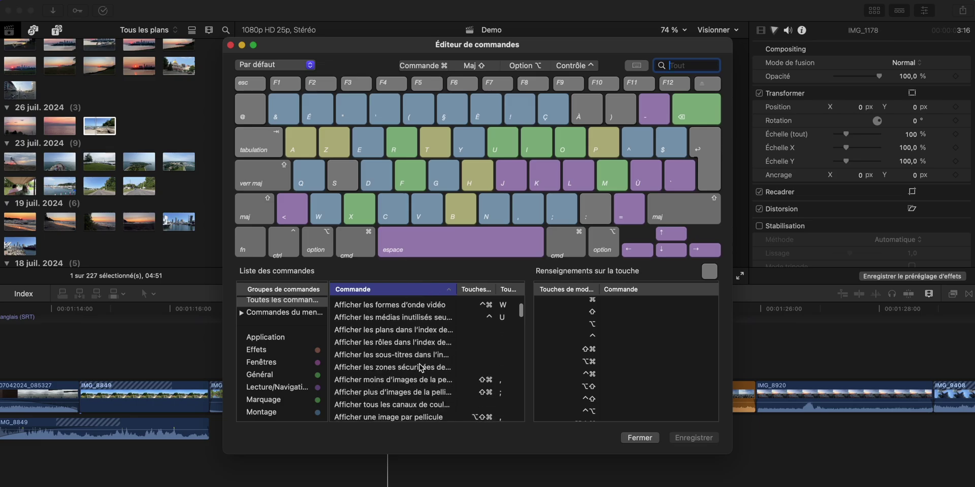
scroll(420, 366, up, 5)
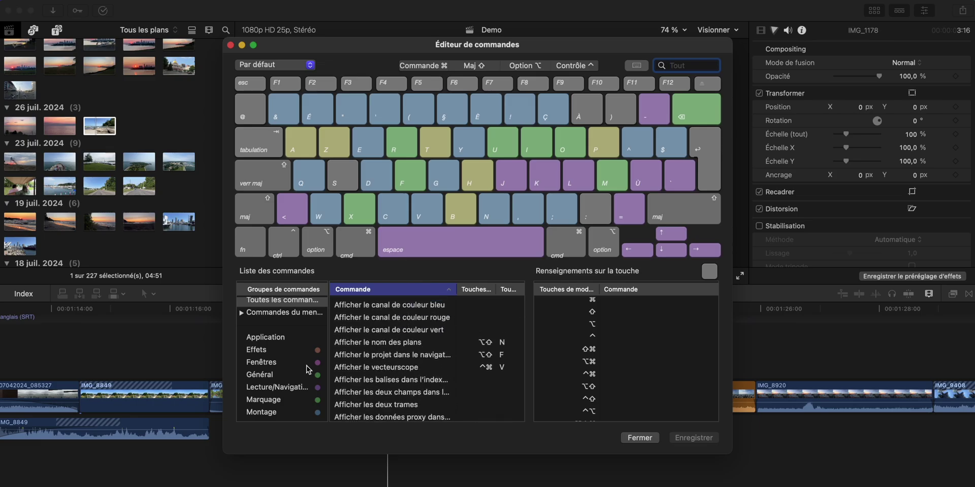
Step: Look through the command groups and show the commands of the Montage group
scroll(307, 369, down, 3)
click(285, 371)
click(281, 384)
click(281, 366)
click(279, 353)
click(277, 364)
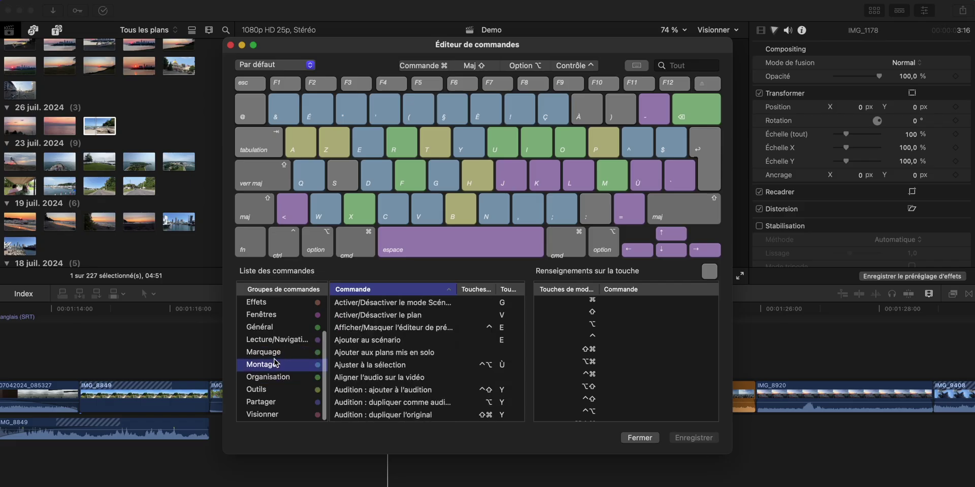
Step: Examine the description of the Élaguer la fin command and the key assignments combined with the Commande modifier
scroll(426, 364, down, 10)
scroll(440, 365, down, 2)
scroll(439, 365, up, 3)
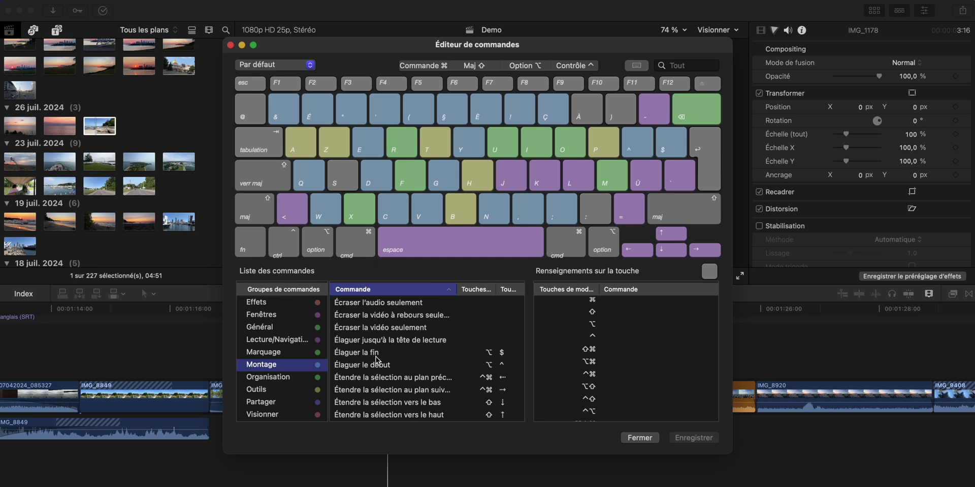
click(406, 354)
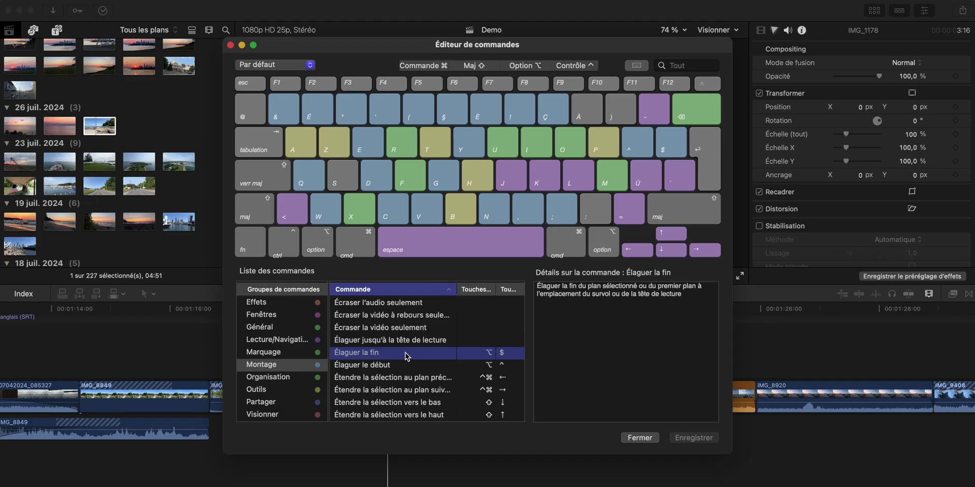
key(super+ampersand)
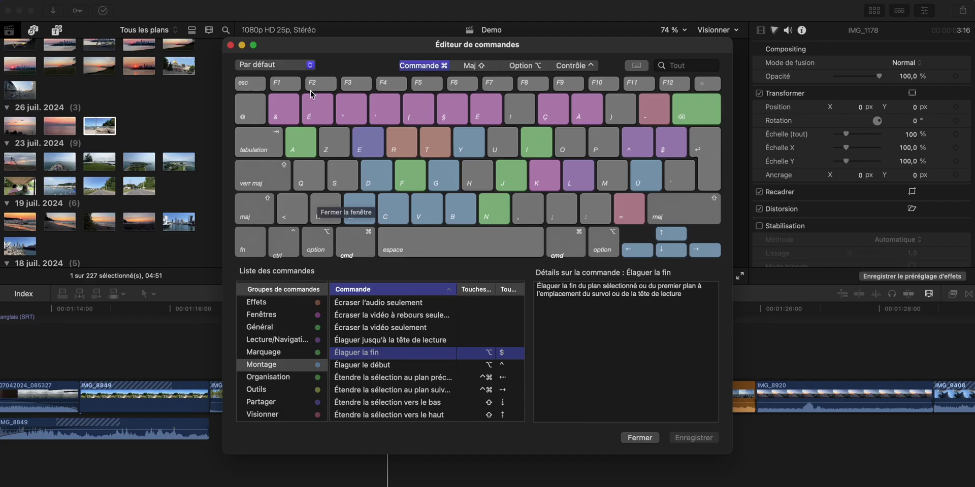
Step: Switch the command set from Par défaut to the custom personal shortcuts set and close the command editor
click(294, 66)
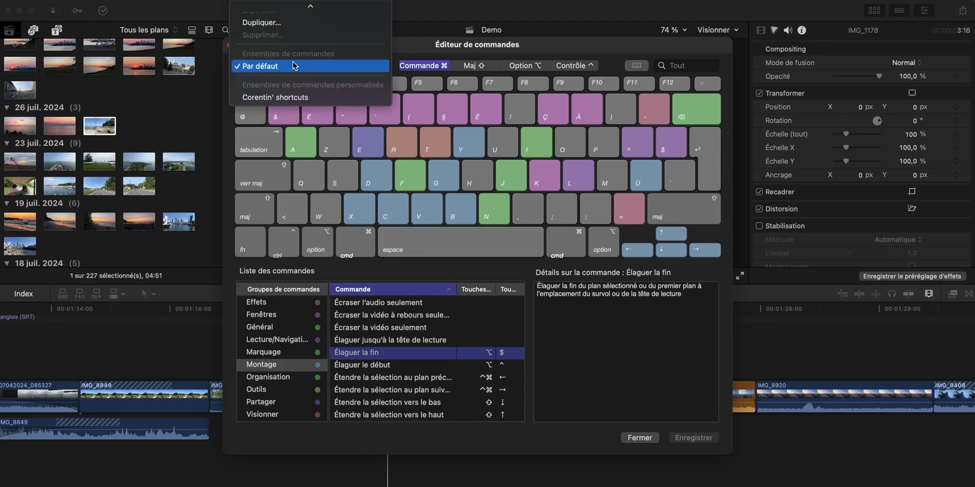
click(275, 97)
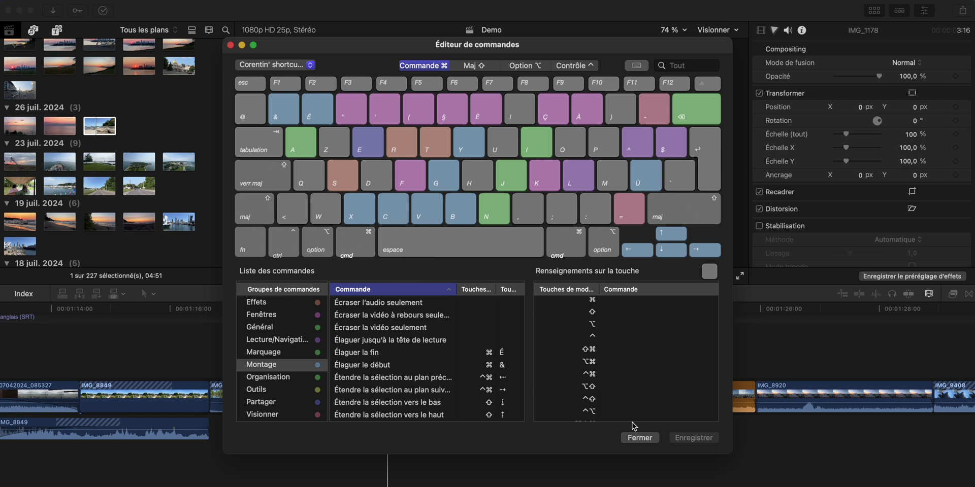
click(638, 438)
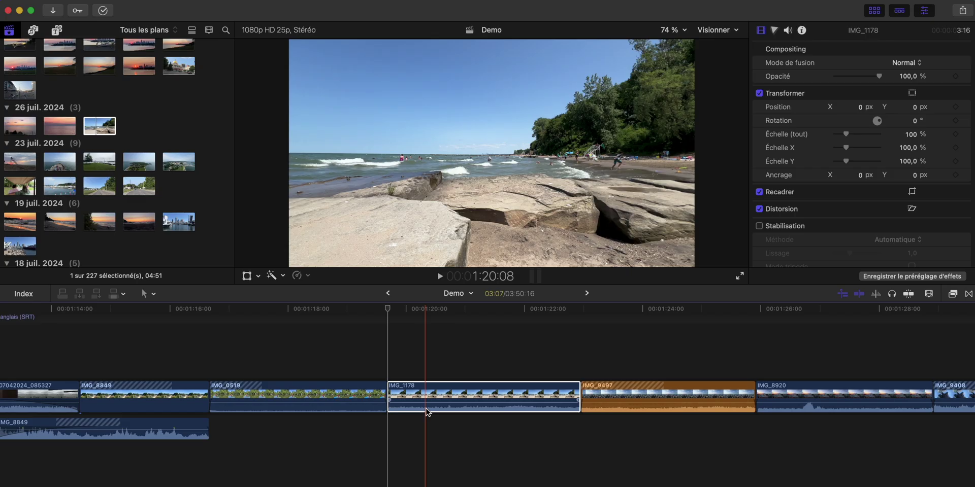
Step: Trim the starts and ends of IMG_1178 and IMG_0519 at the skimmer, shortening IMG_1178 to 01:17
key(super+&)
key(super+é)
key(super+&)
key(super+é)
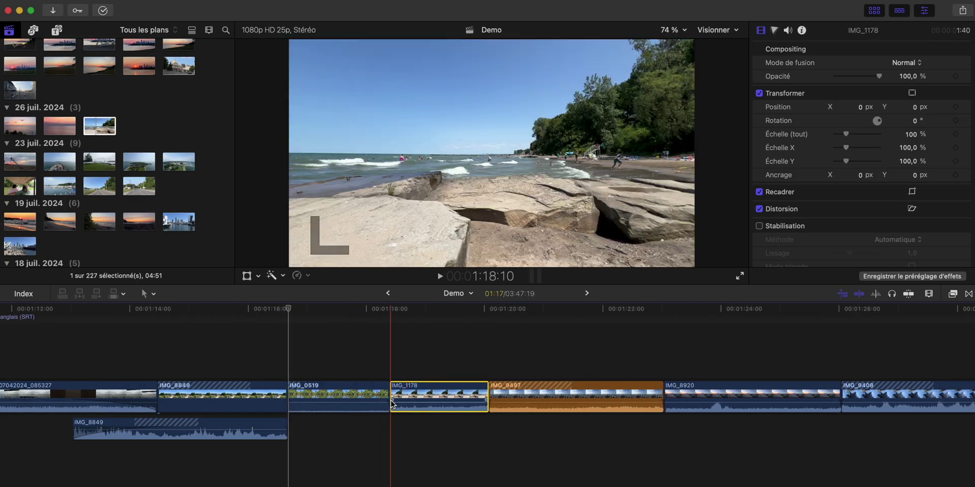
Step: Trim the start of IMG_0519 to shorten it to 01:11, and cut off the beginning of IMG_1178 at the skimmer
click(305, 401)
mouse_move(292, 392)
mouse_down()
mouse_move(315, 392)
mouse_move(306, 392)
mouse_up()
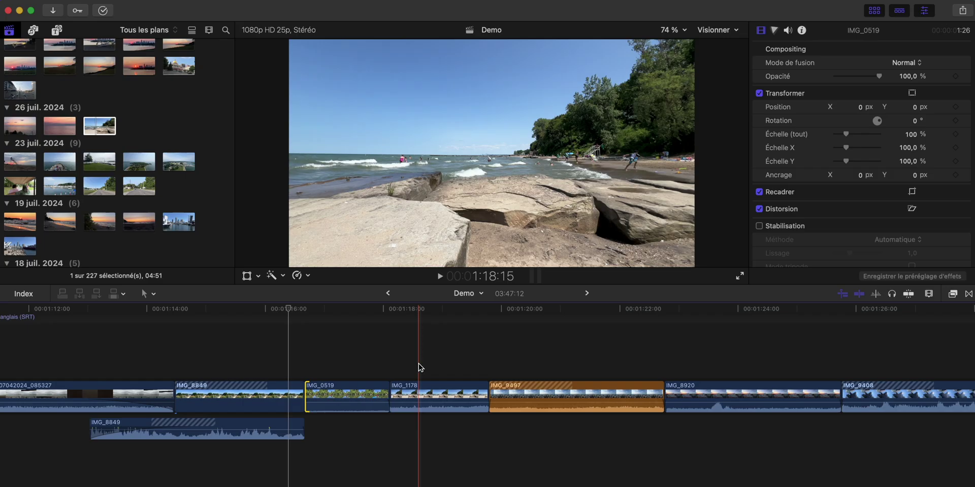
key(alt+bracketleft)
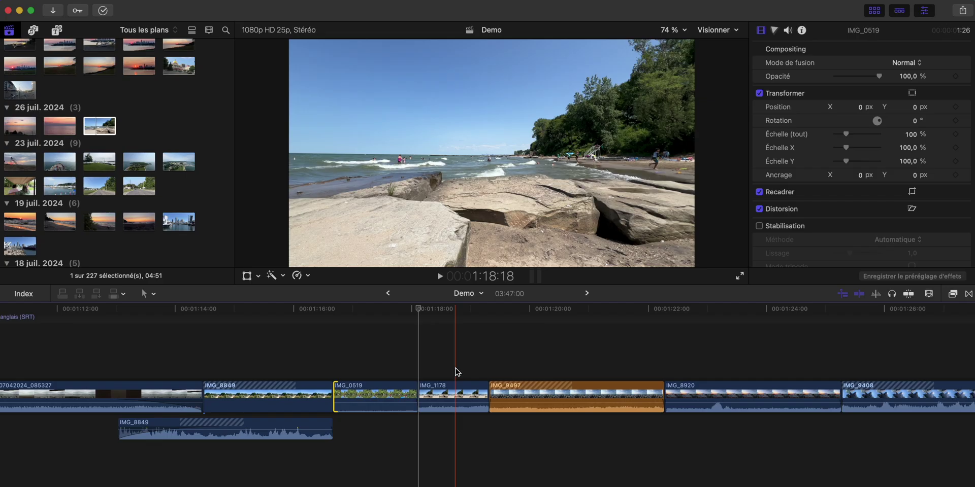
Step: Split the IMG_1178 clip near 00:01:18:18 and merge its two pieces back into one clip
key(super+b)
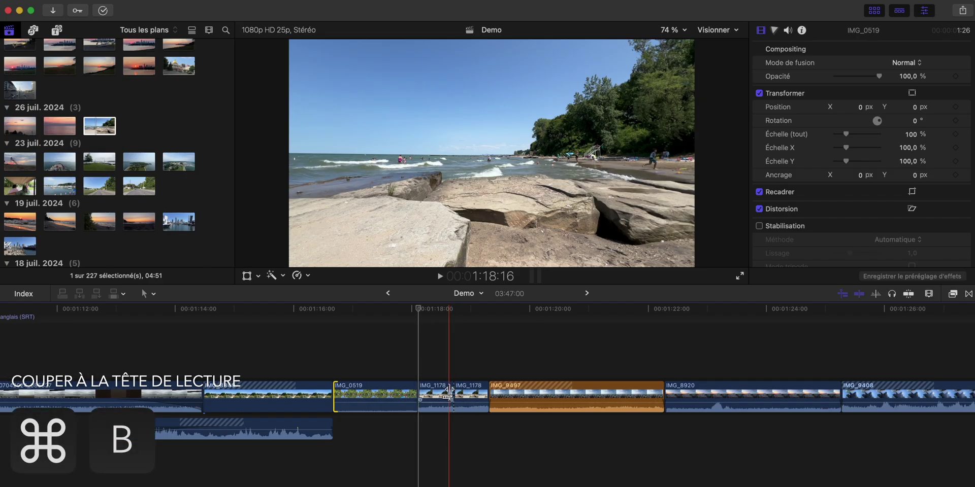
click(451, 391)
drag(451, 391, 488, 391)
Step: Place the playhead on IMG_9497 at 00:01:20:11 and expand the inspector to full height
click(557, 367)
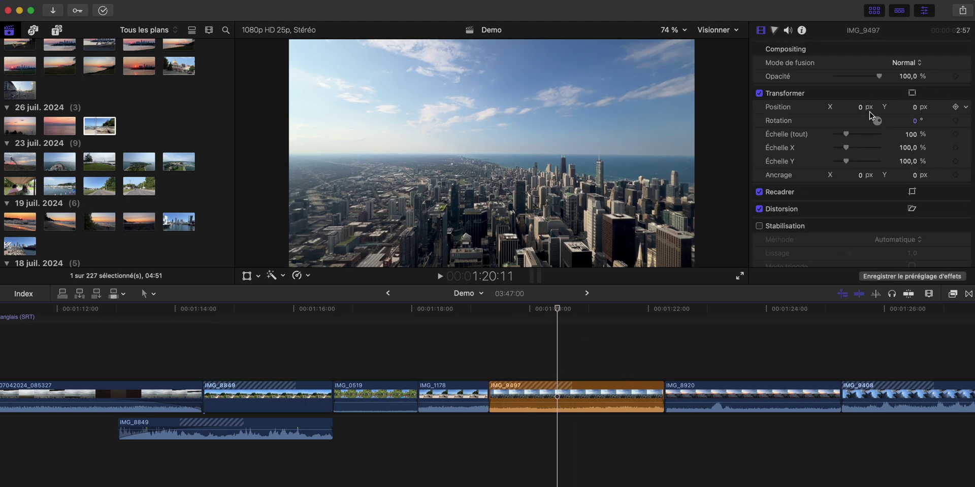
double_click(891, 30)
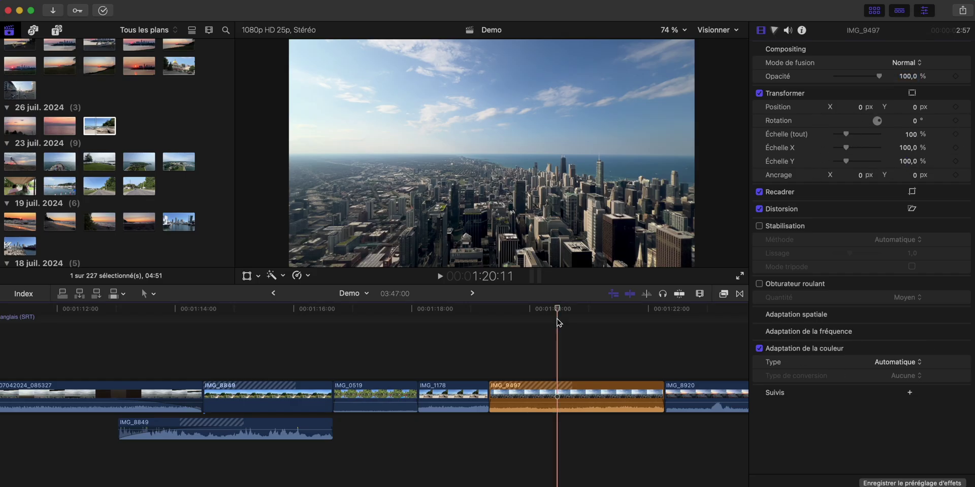
Step: Scrub through the storyline around IMG_1178 and step the playhead frame by frame inside IMG_0519 and IMG_9497
drag(556, 318, 446, 419)
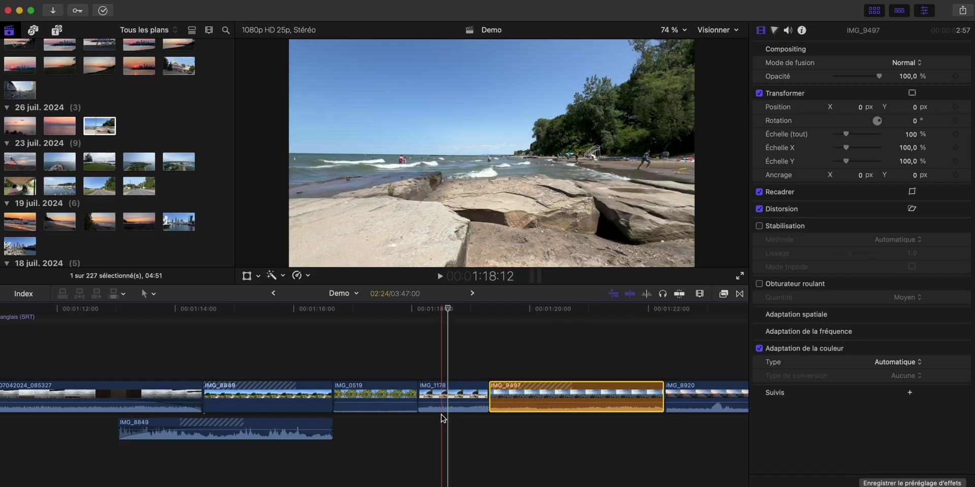
click(274, 394)
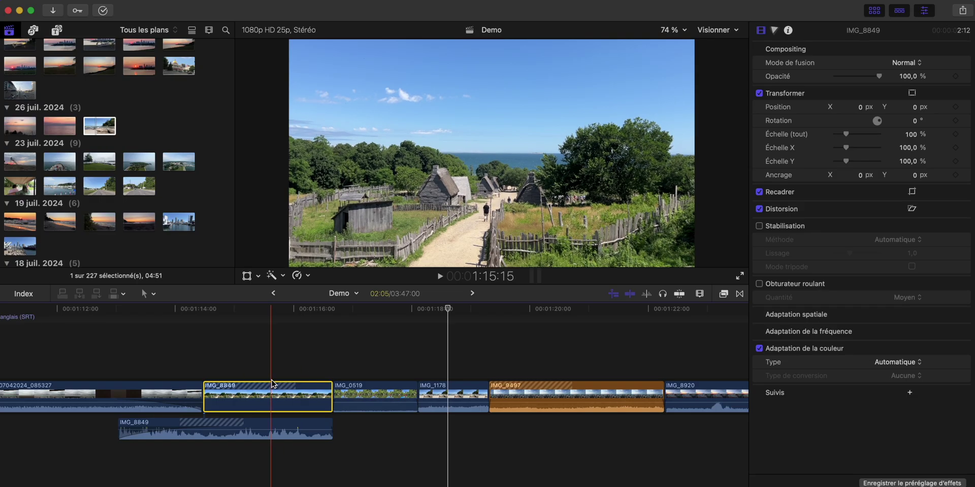
click(378, 392)
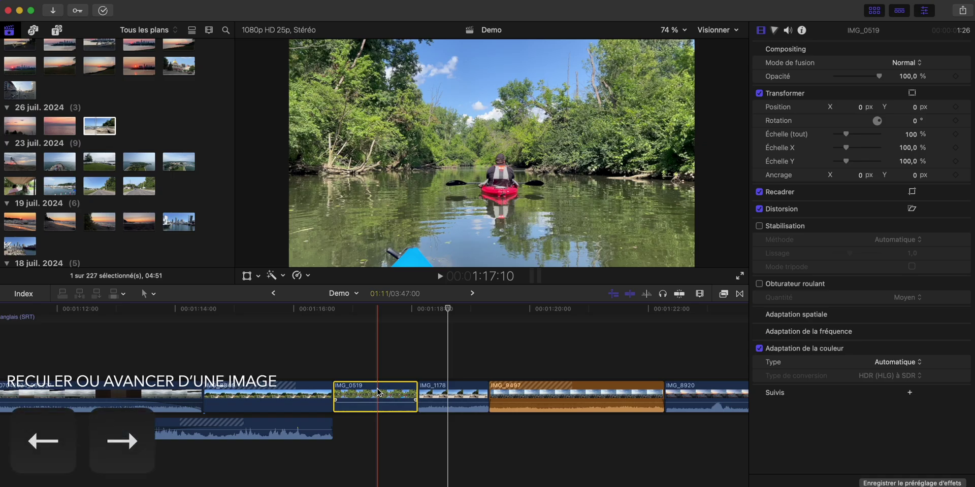
key(Right)
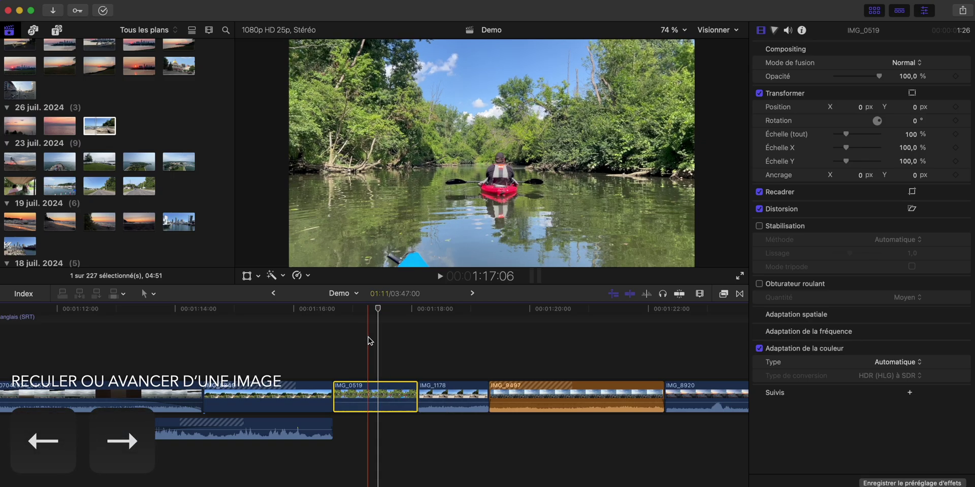
click(549, 397)
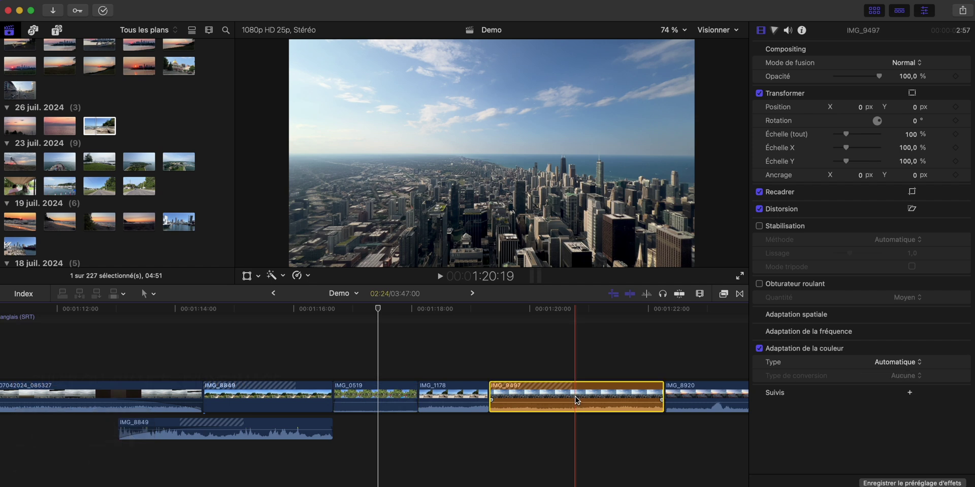
key(Right)
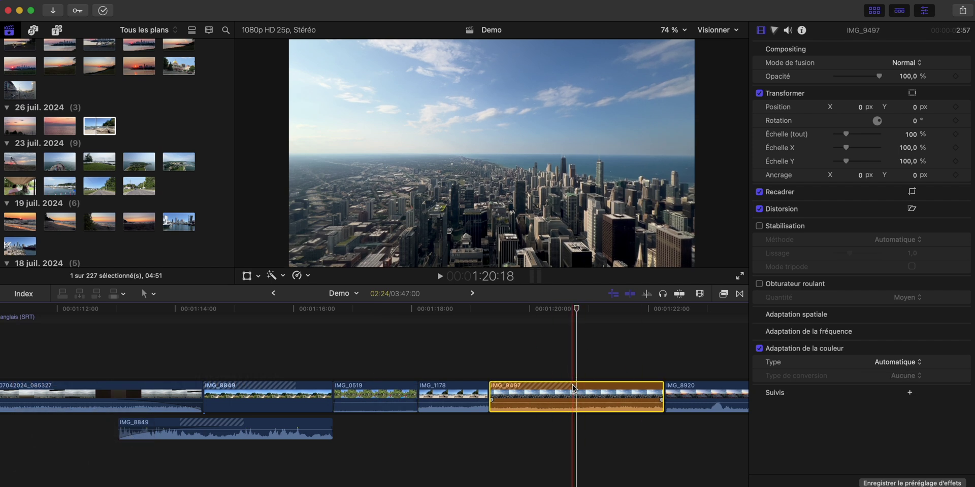
Step: Select the IMG_9497 clip connected above IMG_0207 near 00:00:16:17 and open its blend mode options
key(super+z)
click(462, 334)
key(super+equal)
click(441, 378)
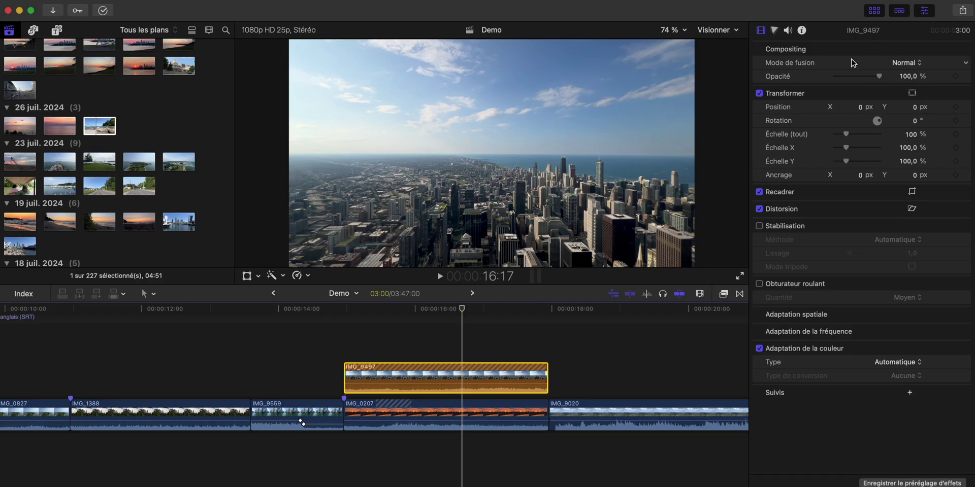
click(899, 64)
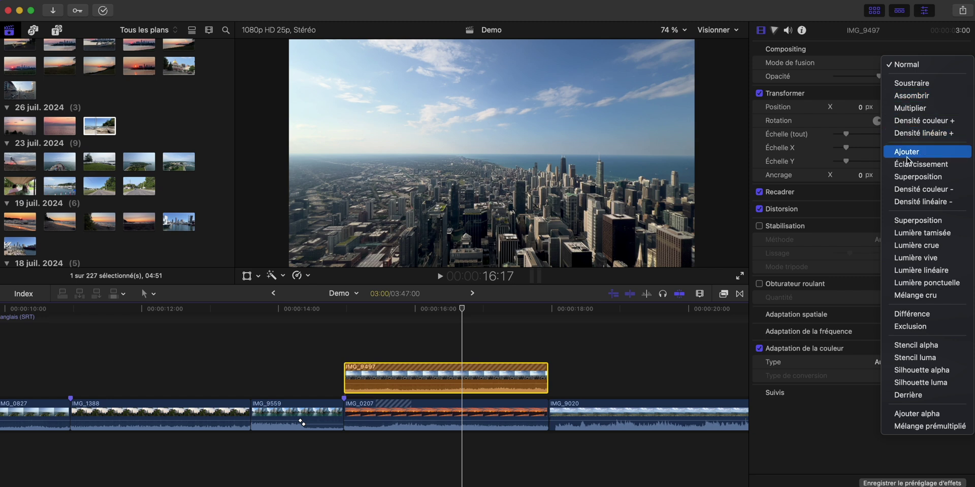
Step: Try the blend modes Superposition, Lumière linéaire, Lumière crue and Assombrir on the connected clip IMG_9497
click(918, 221)
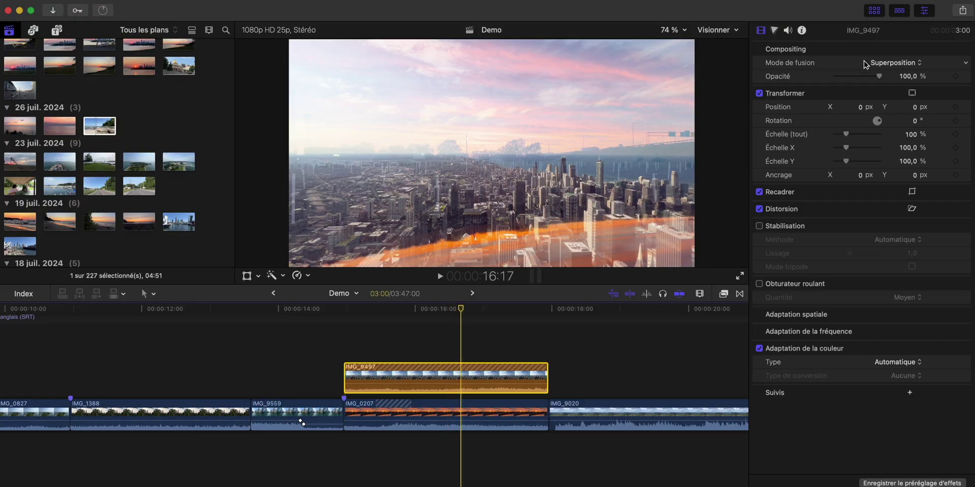
click(895, 61)
click(898, 152)
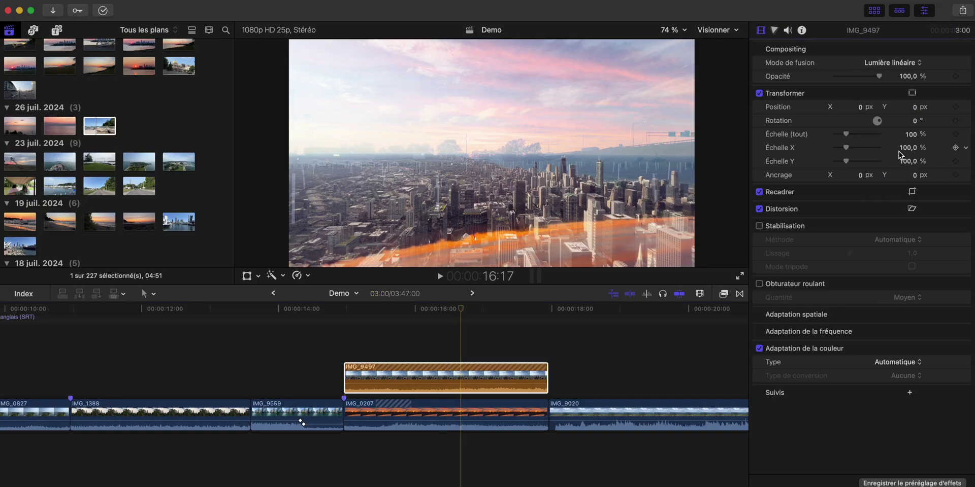
click(877, 63)
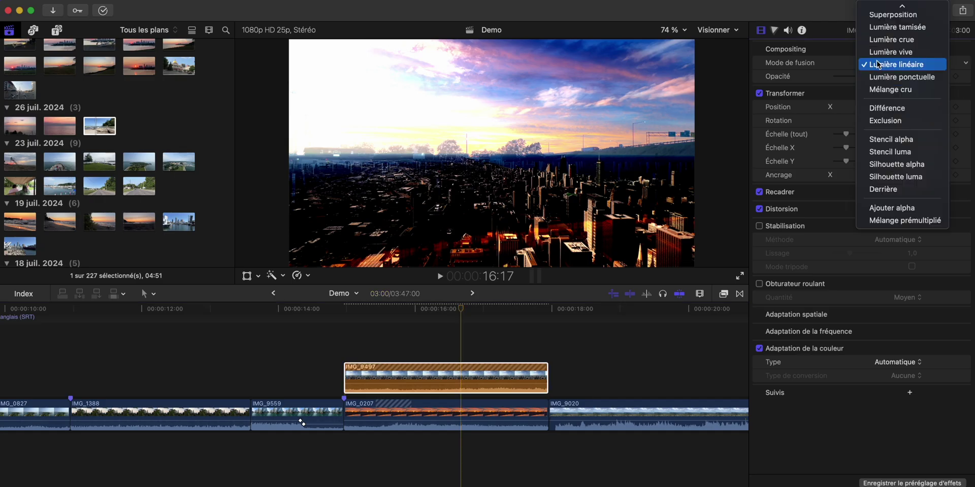
click(885, 39)
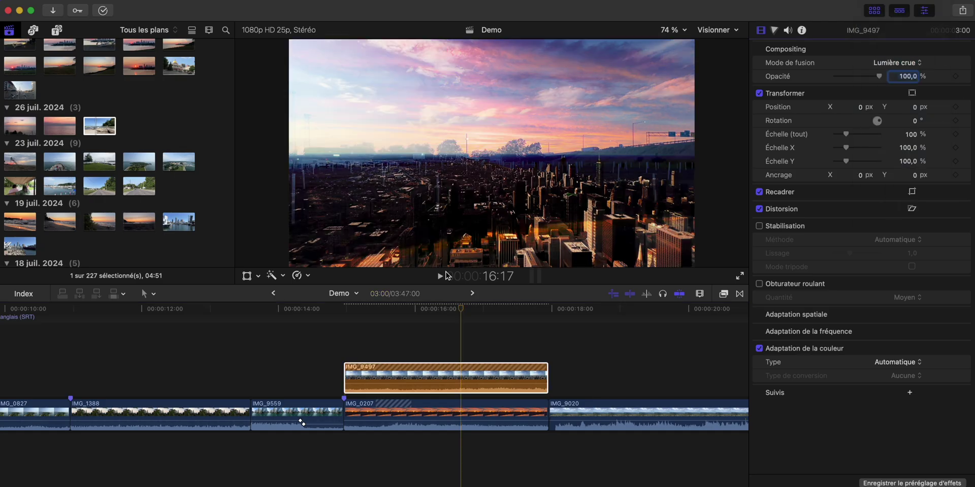
click(910, 65)
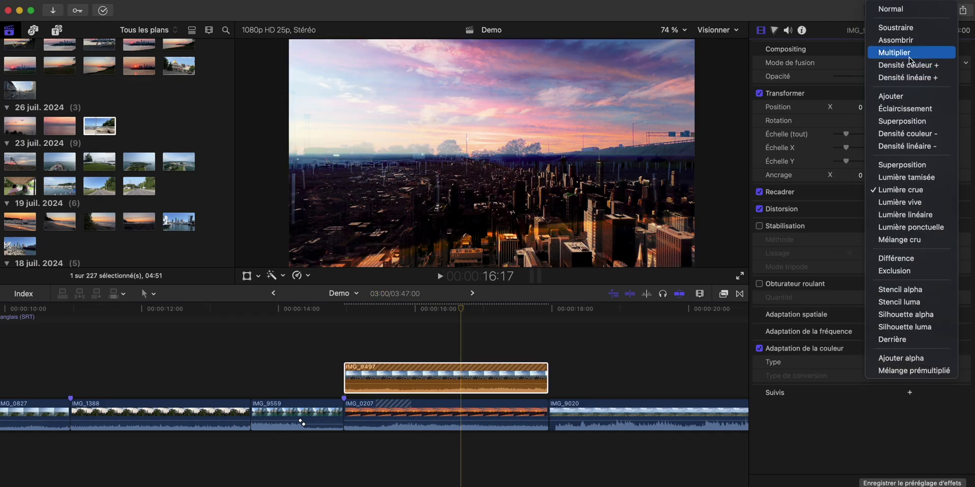
click(909, 41)
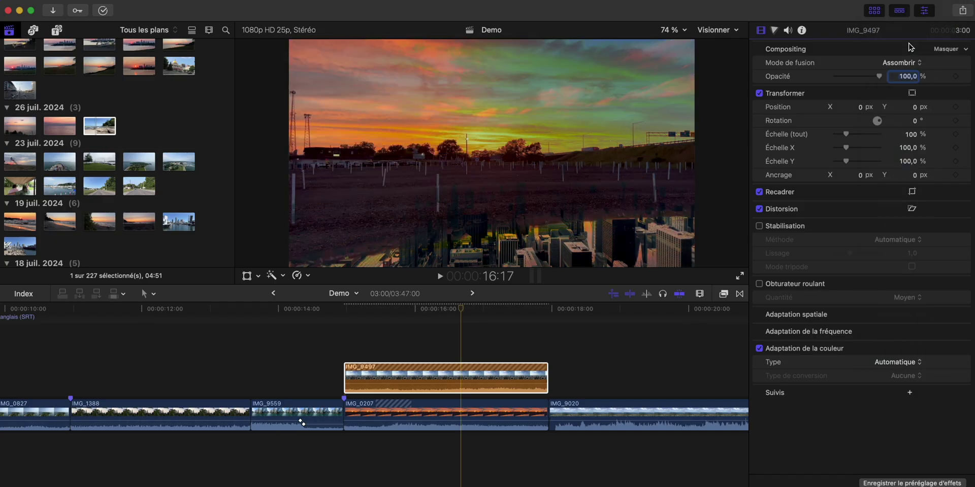
Step: Test the Lumière crue and Différence blend modes on IMG_9497, and restore the mode to Normal
click(901, 63)
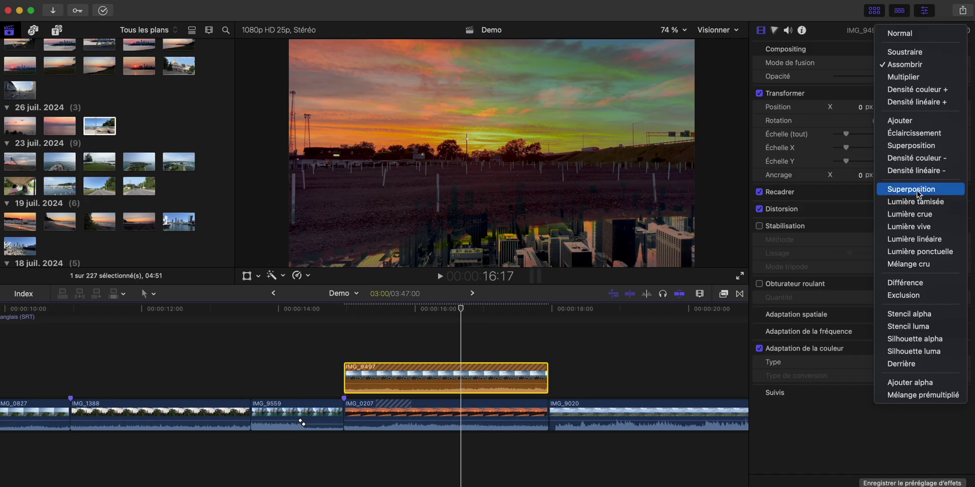
click(915, 216)
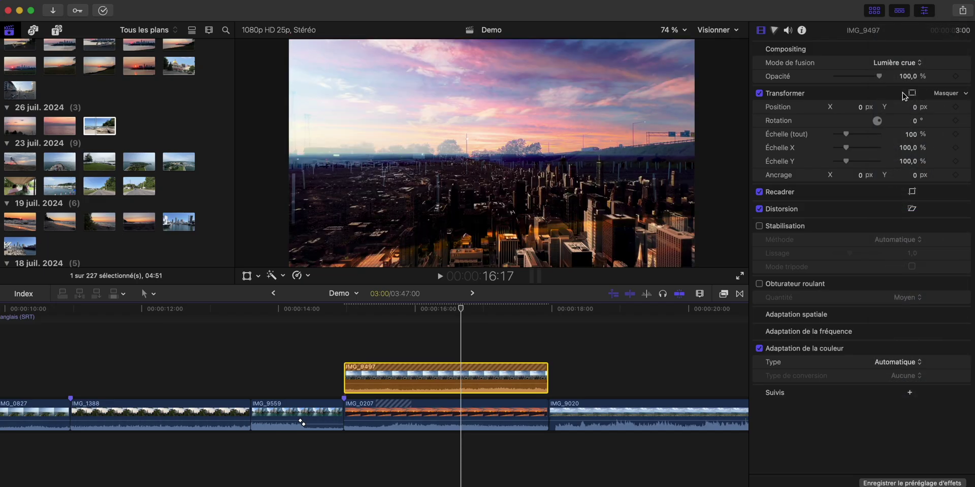
click(914, 63)
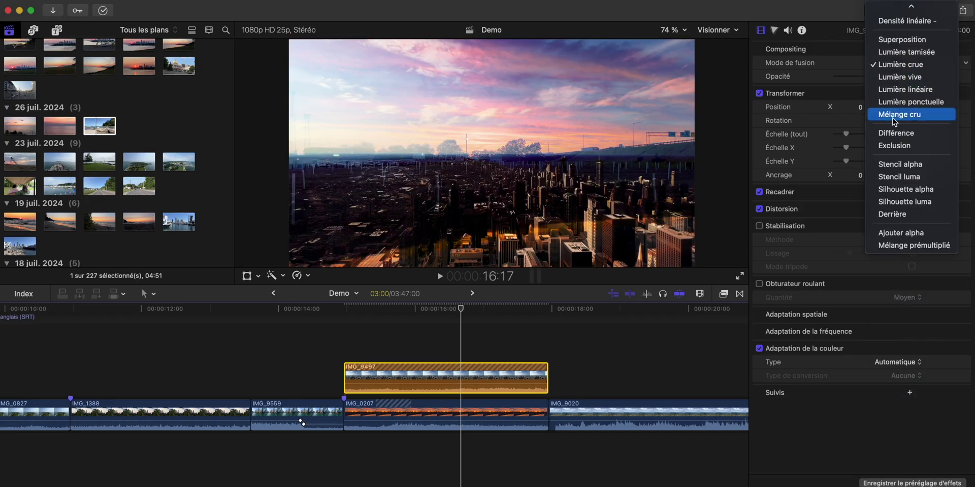
click(896, 133)
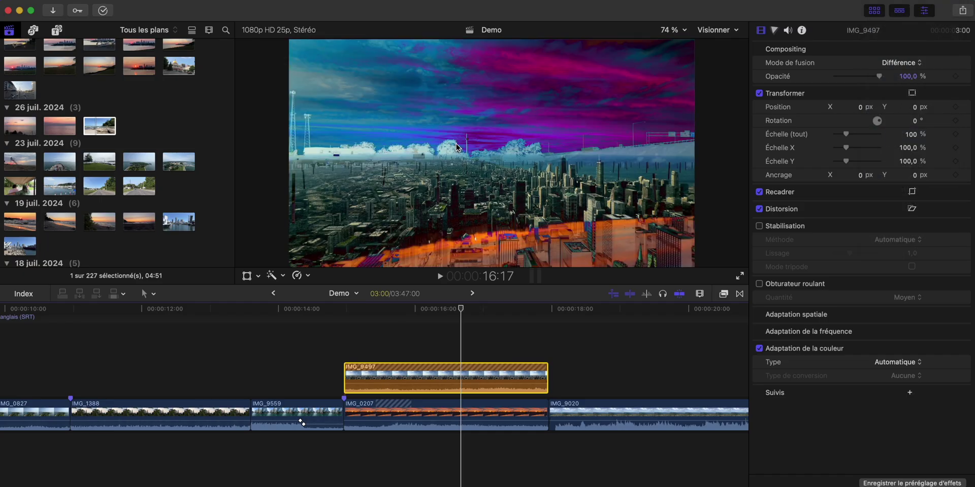
click(902, 63)
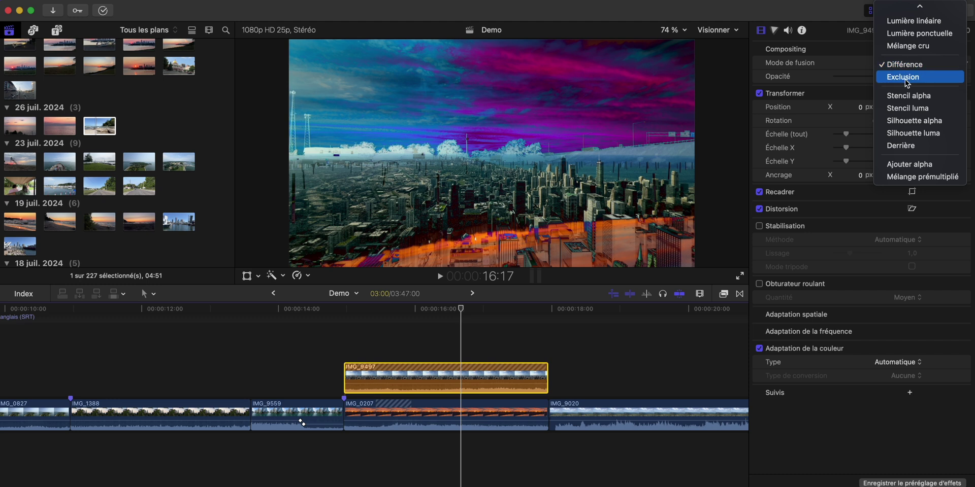
click(902, 15)
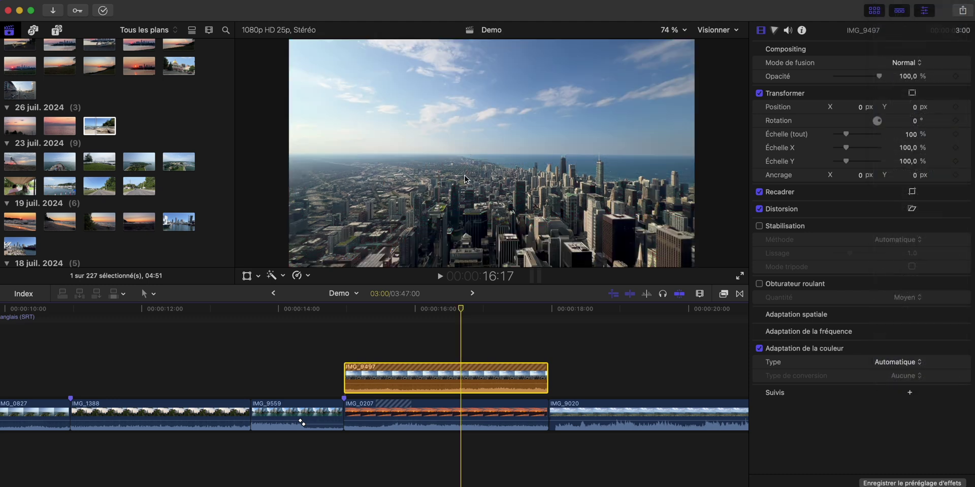
Step: Try the opacity control of IMG_9497 and expand its Recadrer and Distorsion parameters
mouse_move(879, 76)
mouse_down()
mouse_move(844, 76)
mouse_move(896, 76)
mouse_up()
click(948, 127)
click(948, 110)
click(947, 93)
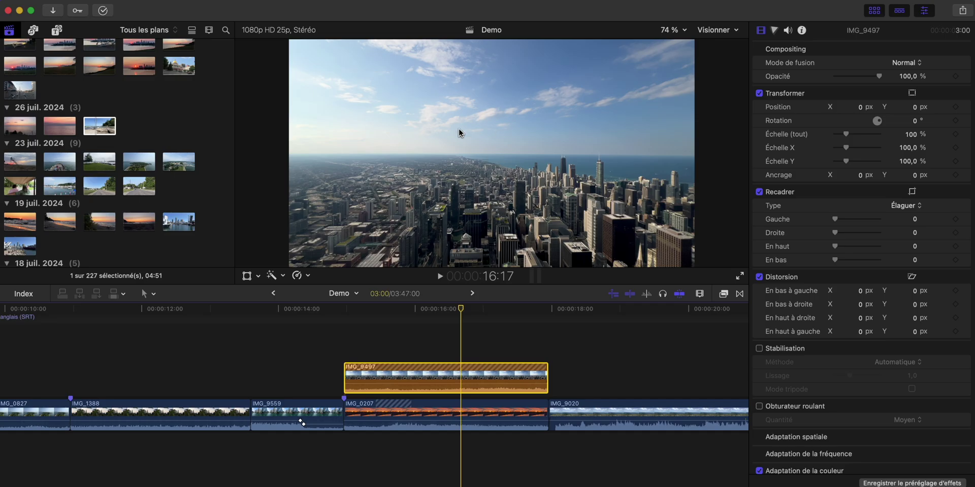
Step: Set IMG_9497's position to X 100 px and Y -59 px, its rotation to 20° and its overall scale to 119 %
click(860, 108)
text(100)
key(Return)
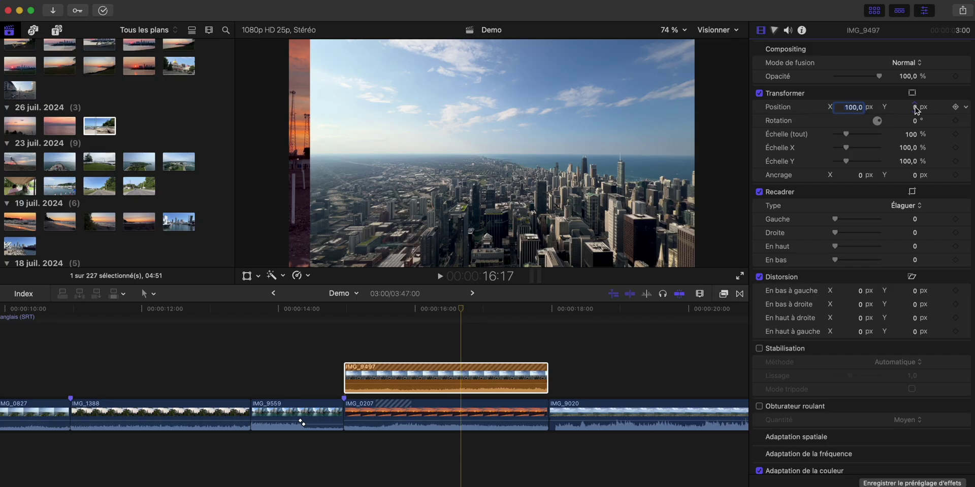
mouse_move(916, 109)
mouse_down()
mouse_move(917, 132)
mouse_move(916, 61)
mouse_move(917, 132)
mouse_move(915, 97)
mouse_up()
drag(915, 123, 905, 163)
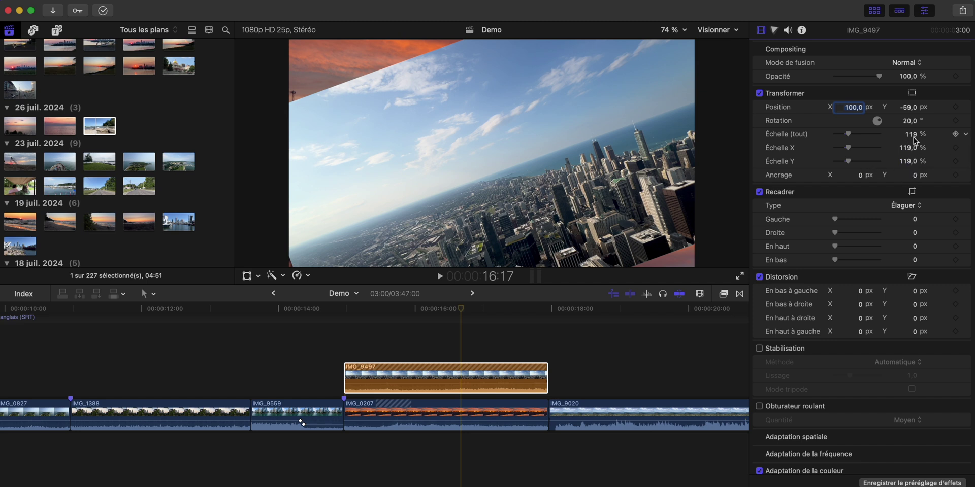
Step: Straighten IMG_9497 in the viewer, shrink it to about two thirds of the frame and centre it over the sunset clip
click(912, 94)
drag(512, 167, 456, 228)
drag(676, 93, 569, 153)
drag(434, 229, 492, 157)
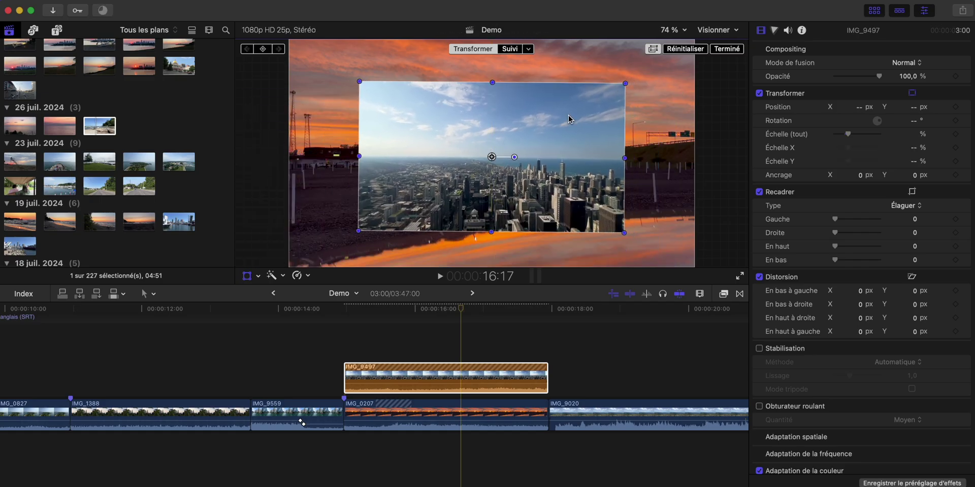
Step: Trim IMG_9497 on both sides with the Élaguer crop, about 822 px off the left and 829 px off the right
click(258, 276)
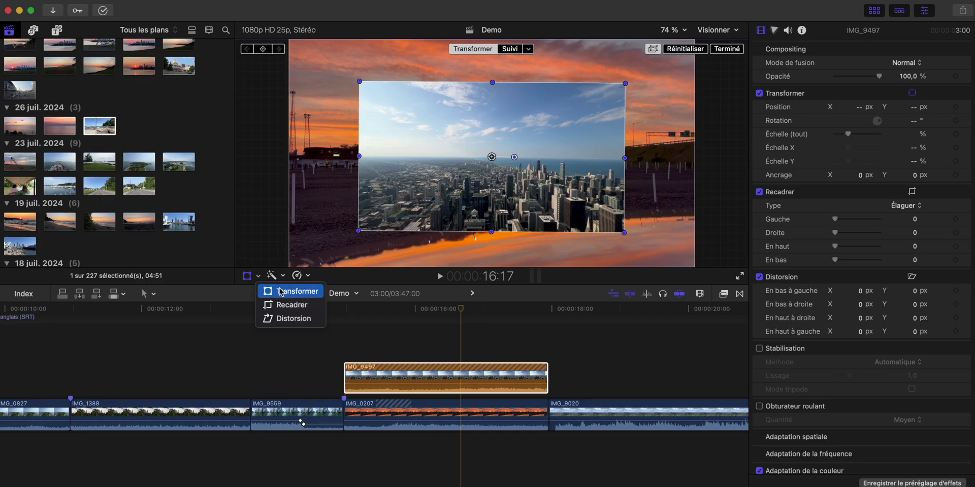
click(290, 304)
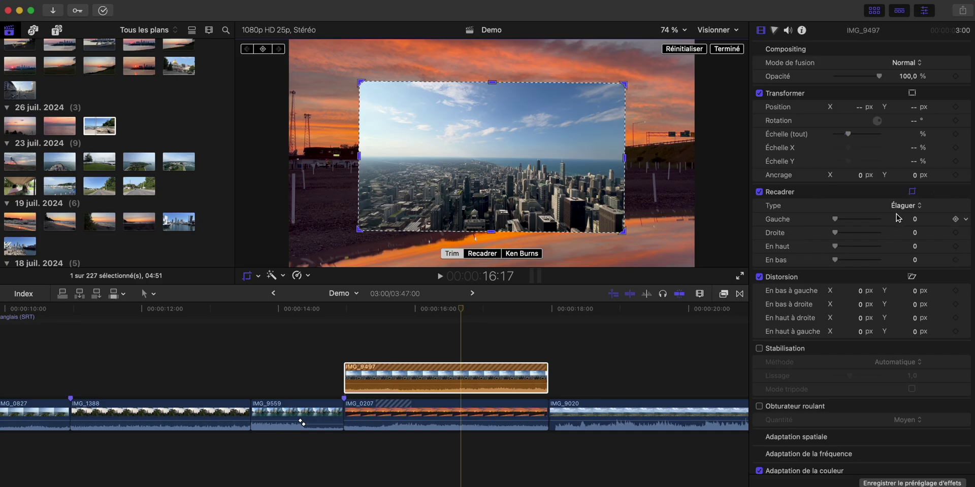
drag(835, 220, 854, 233)
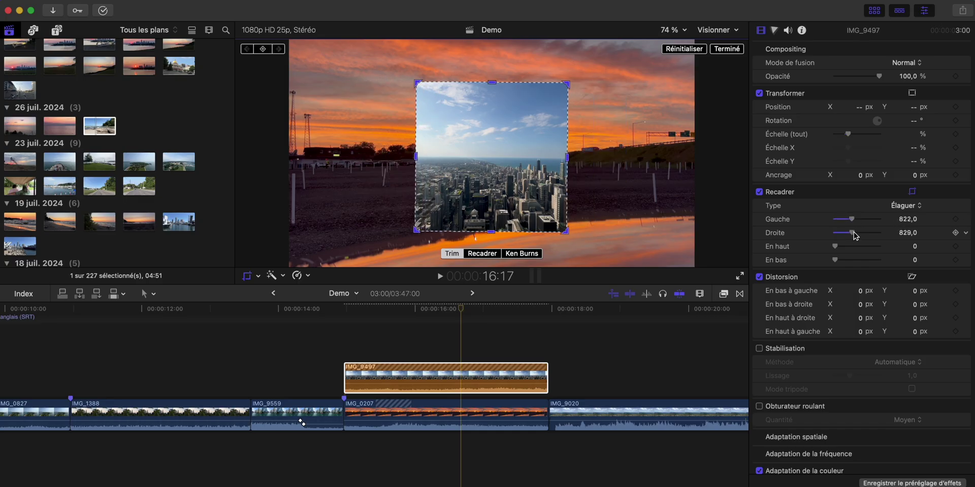
Step: Reset the Transformer parameters of IMG_9497 to their defaults
click(966, 95)
click(966, 95)
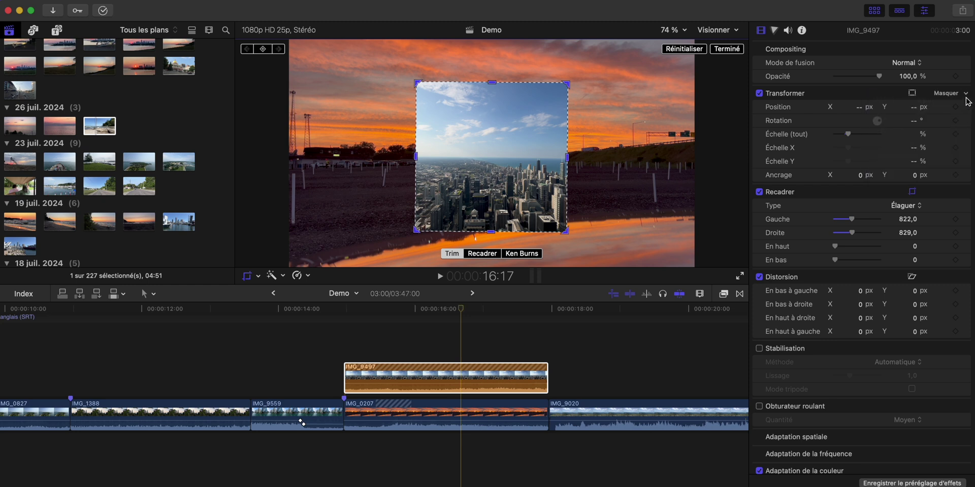
click(967, 96)
click(947, 99)
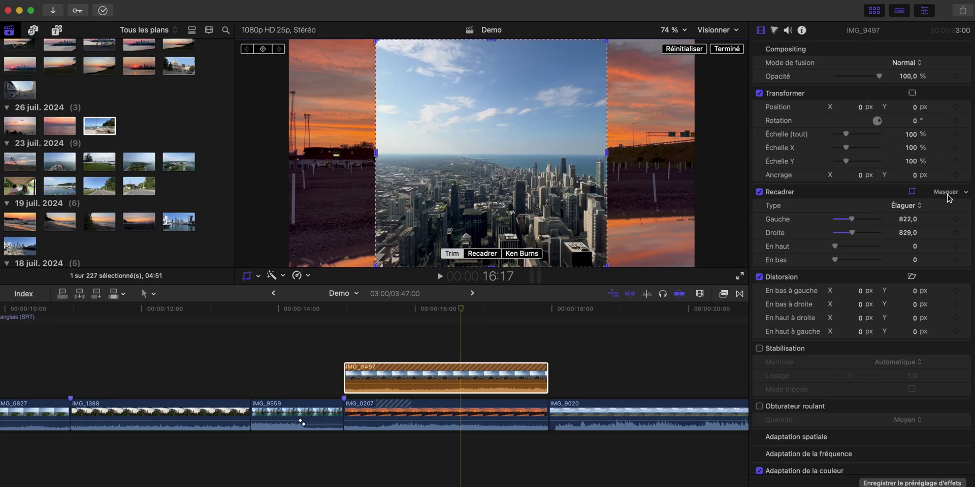
Step: Trim IMG_9497 to the left half of the frame with 1920 px off its right side, and reset the crop
drag(852, 219, 813, 237)
drag(694, 153, 491, 159)
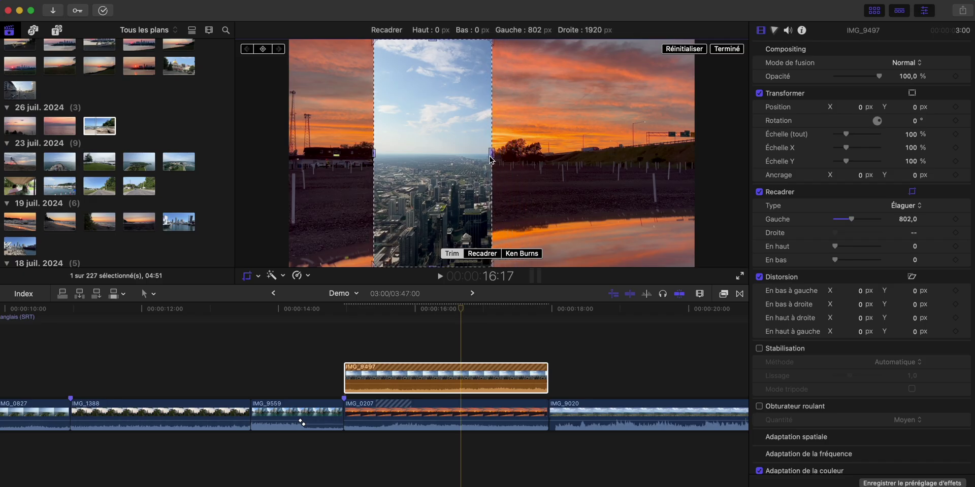
drag(371, 158, 291, 158)
mouse_move(491, 156)
mouse_down()
mouse_move(466, 157)
mouse_move(491, 156)
mouse_up()
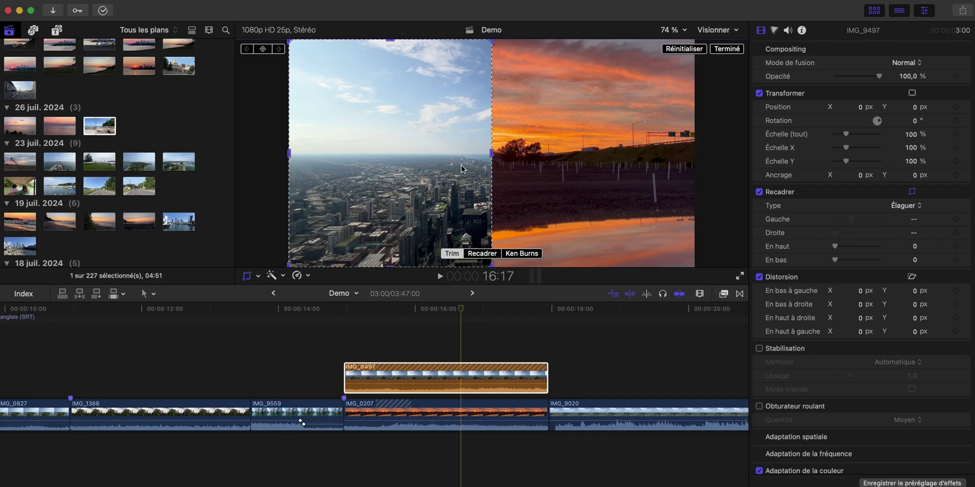
click(688, 50)
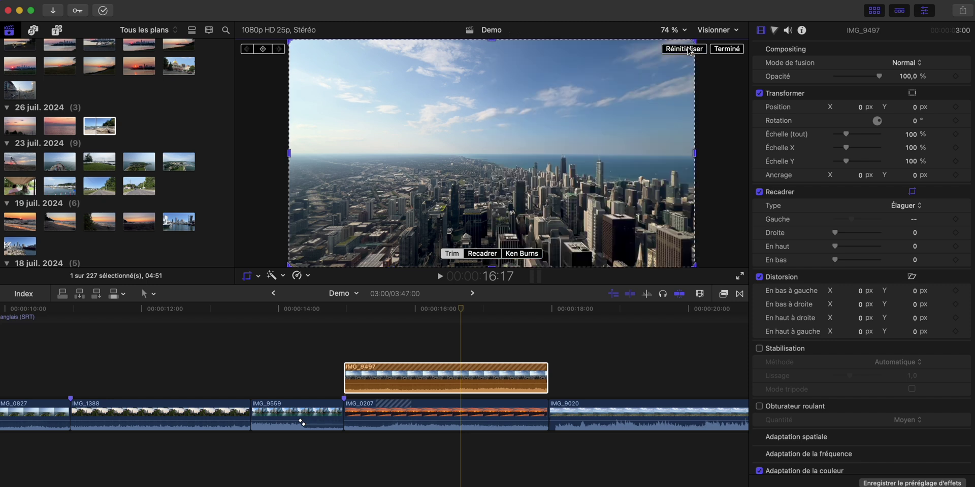
Step: Crop IMG_9497 with the Recadrer type to about 1103 px left, 374 px right, 433 px top and 398 px bottom
click(482, 253)
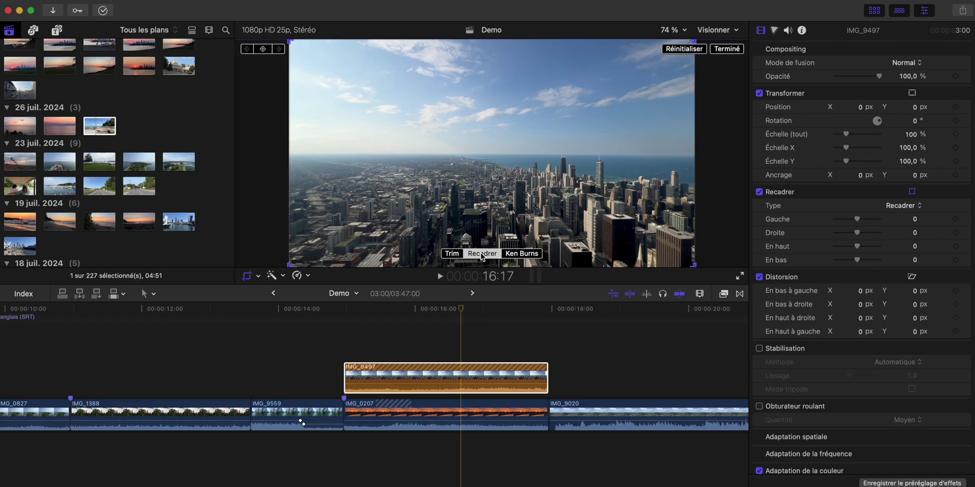
drag(693, 264, 538, 179)
drag(448, 121, 564, 166)
click(727, 48)
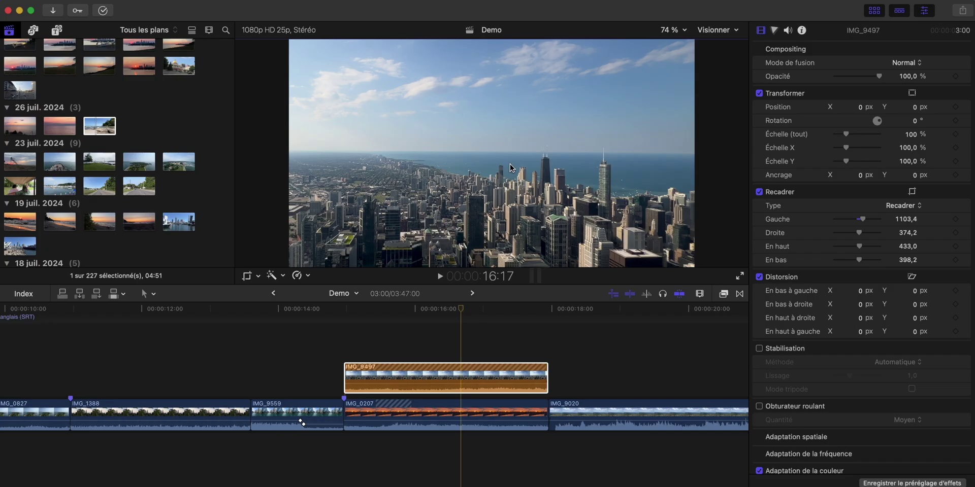
Step: Move the crop frame to about 622 px left, 856 px right, 285 px top and 547 px bottom, and reset the crop
click(912, 192)
drag(514, 162, 461, 147)
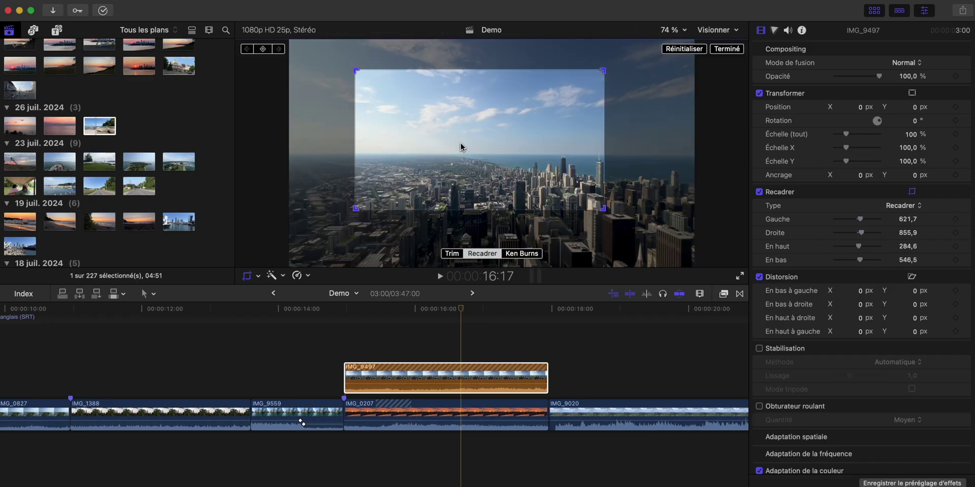
click(734, 51)
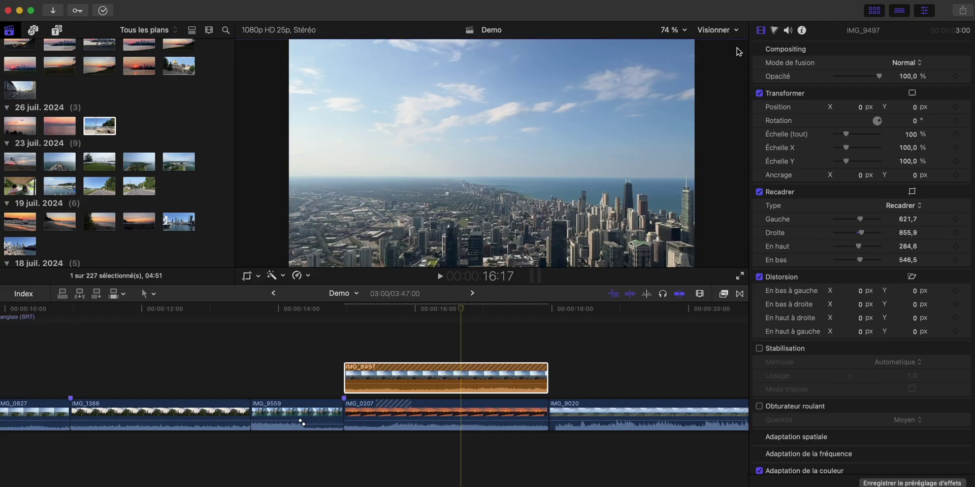
click(965, 192)
key(Escape)
Step: Scale IMG_9497 to 177 % and reposition it to about X -578 px, Y -92 px, and reset the Transformer parameters
drag(847, 136, 914, 110)
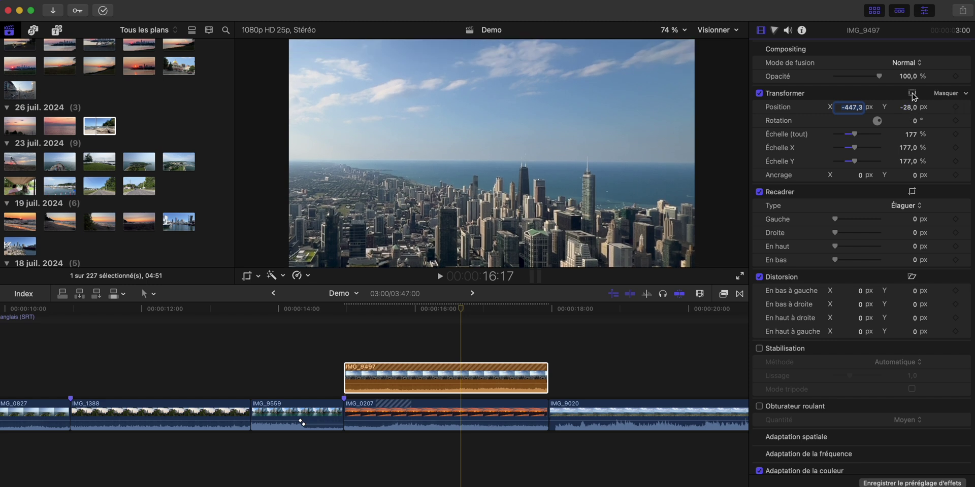
click(912, 95)
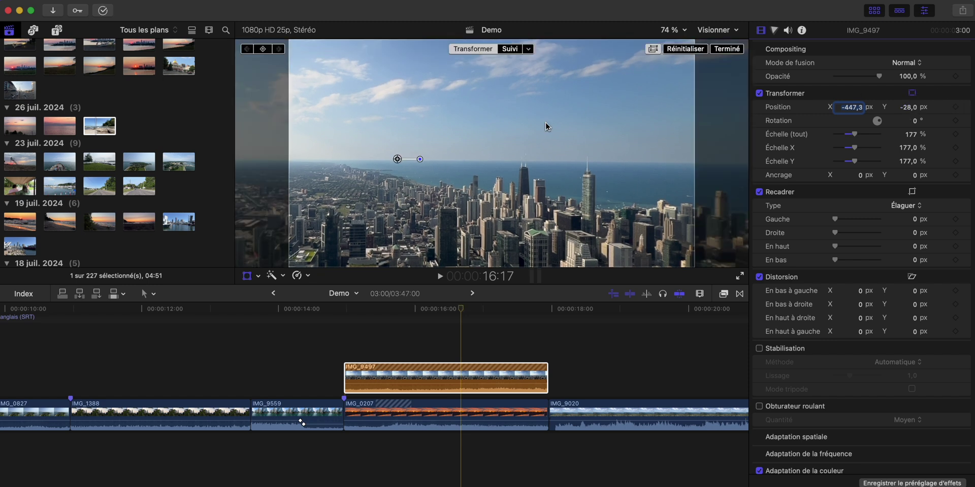
drag(489, 111, 443, 189)
click(729, 49)
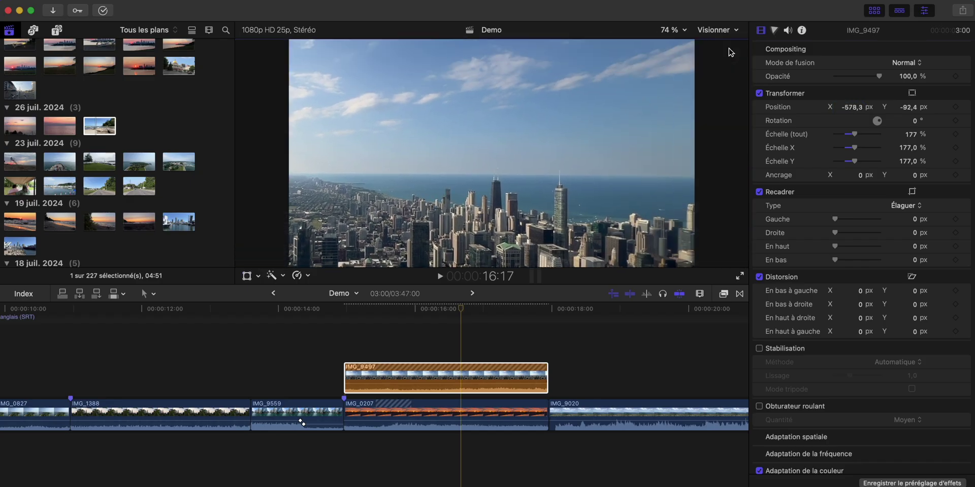
click(959, 94)
click(959, 96)
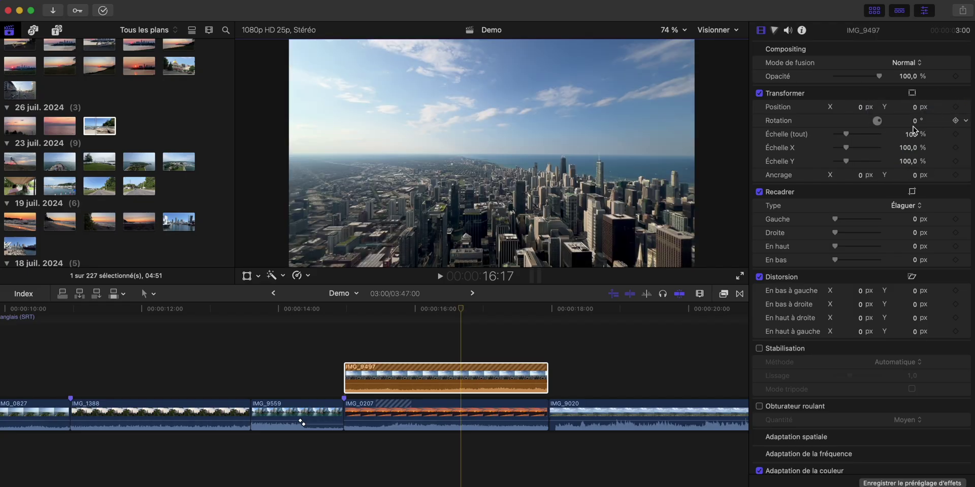
Step: View the canvas at 50 % and distort IMG_9497 by its corners to about X 1426,6 bottom right, -430,8 bottom left, -422,6 top left, -3,6 top right
click(671, 30)
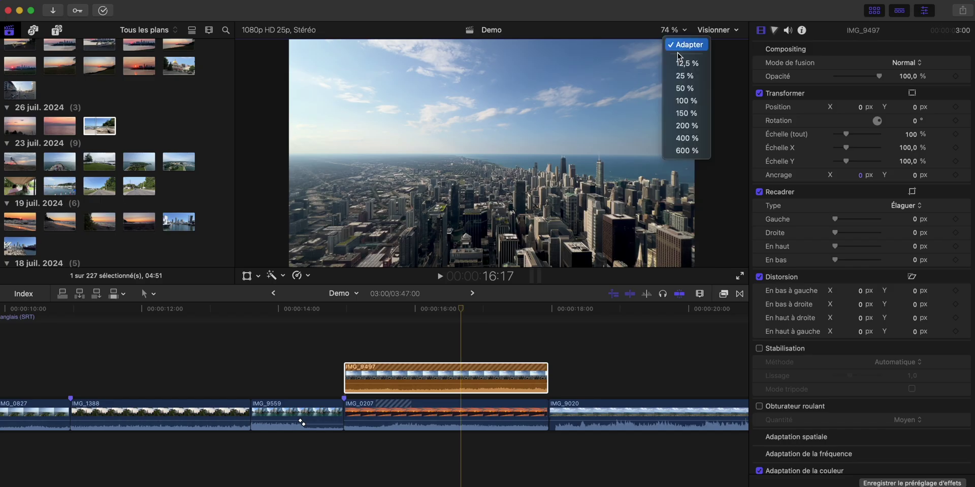
click(683, 90)
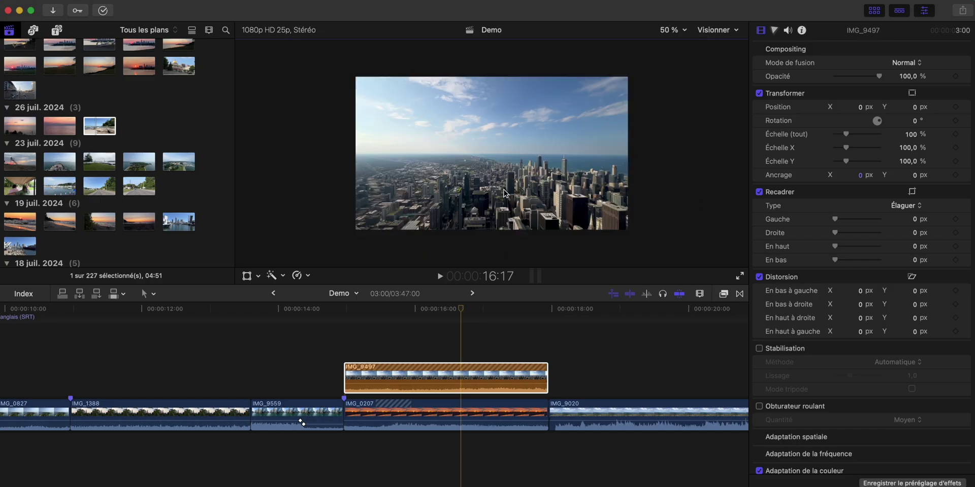
click(912, 277)
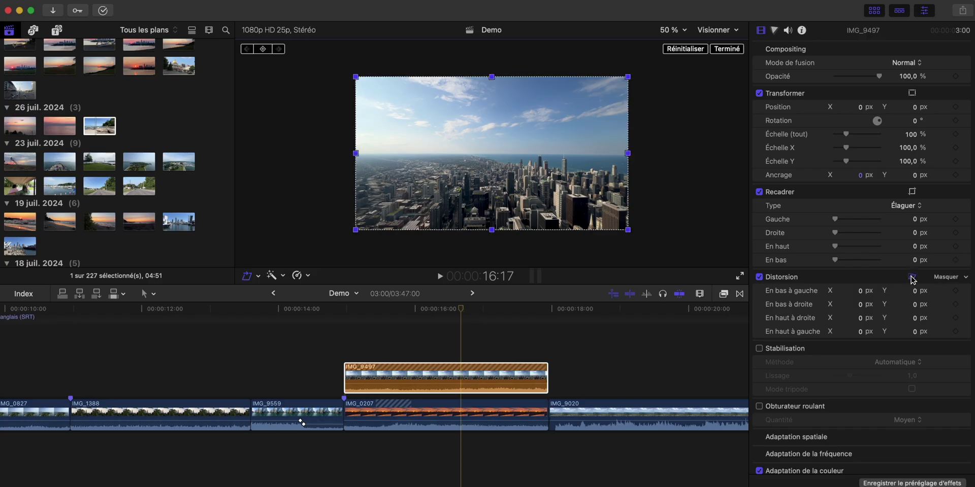
drag(629, 232, 729, 262)
drag(355, 230, 289, 257)
drag(355, 77, 326, 52)
mouse_move(627, 77)
mouse_down()
mouse_move(647, 50)
mouse_move(627, 66)
mouse_up()
drag(290, 257, 325, 253)
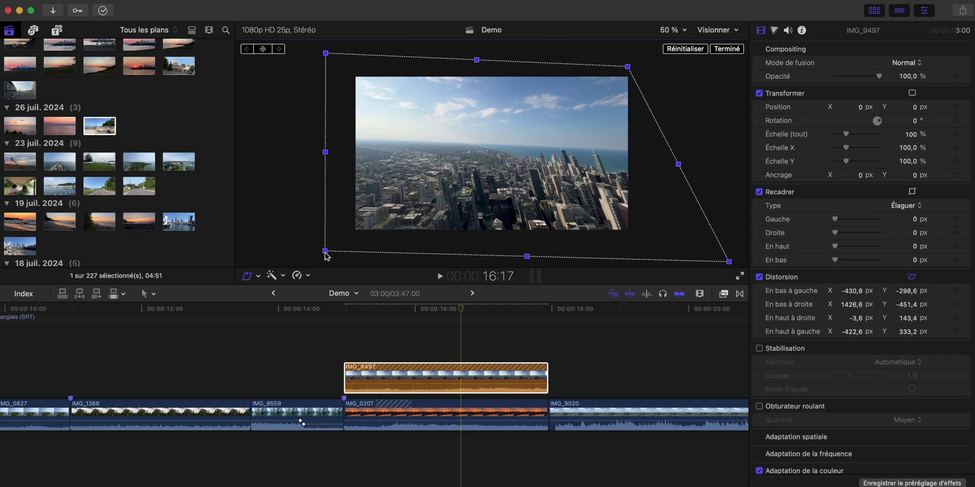
Step: Set the bottom right X distortion of IMG_9497 to about 1353,2 px, finish the distortion, and reset the Distorsion parameters
drag(852, 306, 821, 306)
click(727, 49)
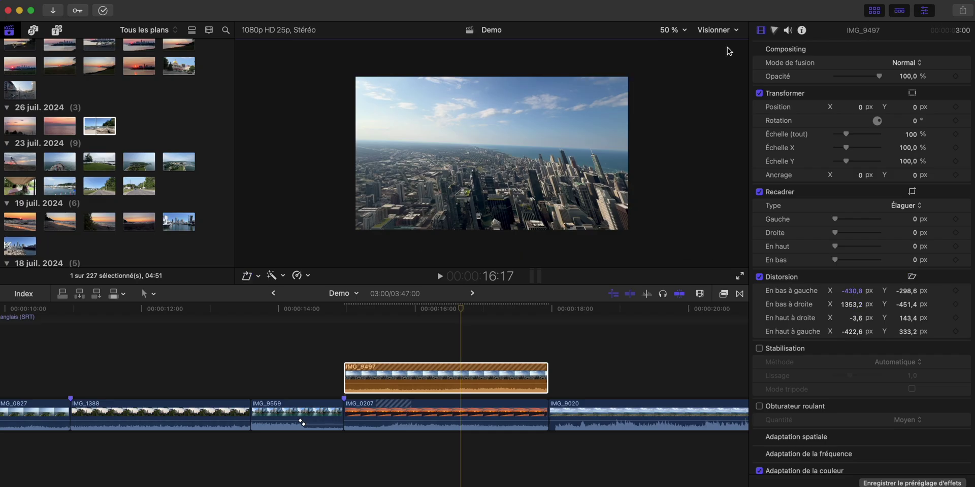
click(964, 277)
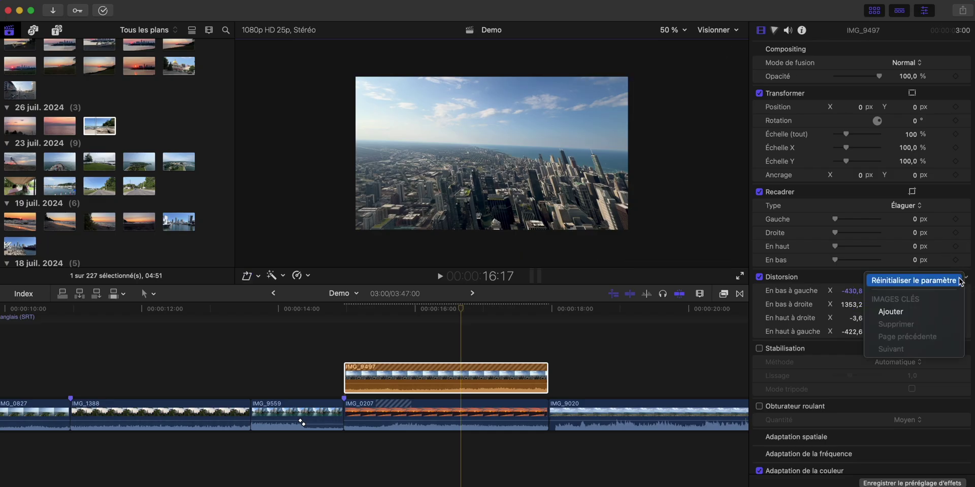
click(909, 280)
Step: Play back clip 07232024_174608 in the timeline and return the playhead to 28:07
scroll(914, 302, down, 4)
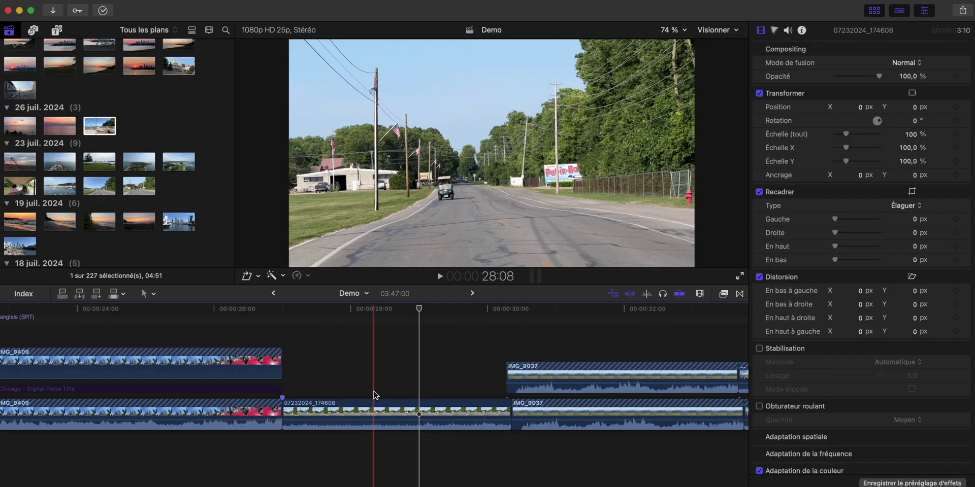
key(space)
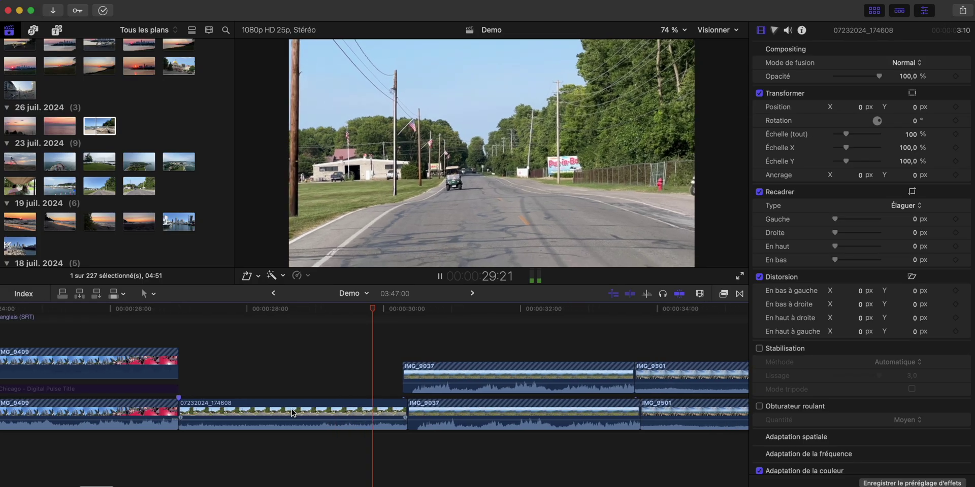
key(space)
click(254, 383)
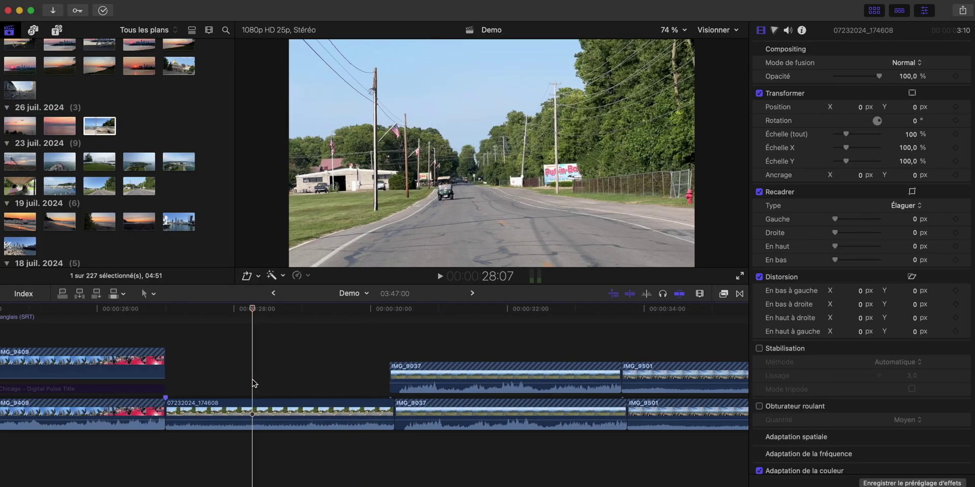
Step: Select clip 07232024_174608 and enable its Stabilisation
click(254, 403)
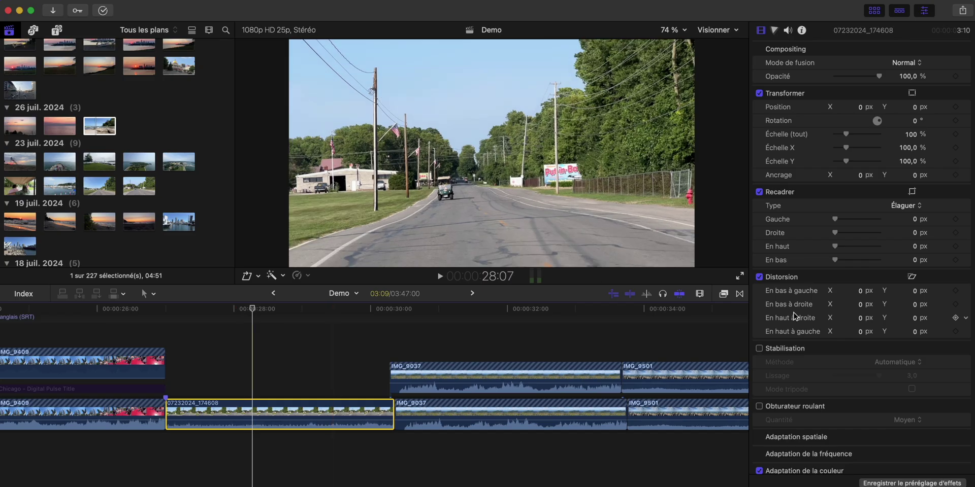
click(760, 349)
click(759, 349)
click(760, 348)
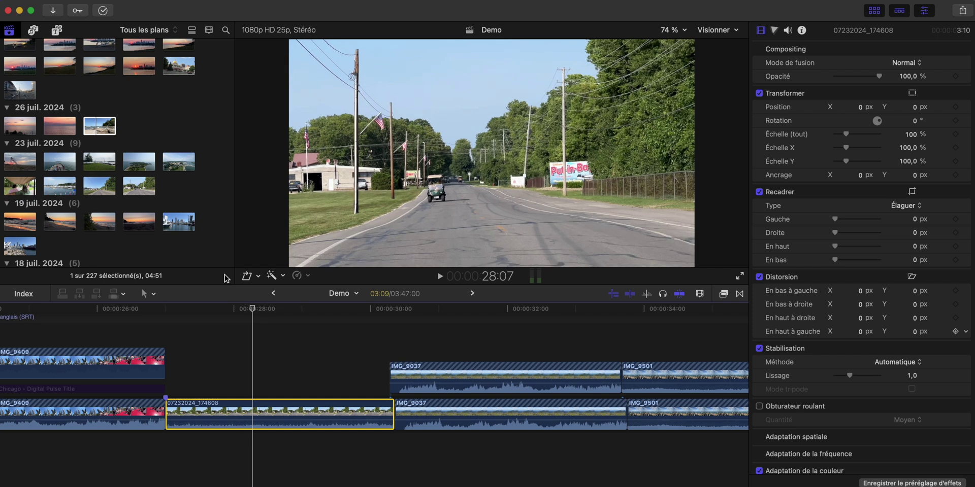
Step: Play back the stabilised clip 07232024_174608 to check the camera movement
click(171, 314)
key(space)
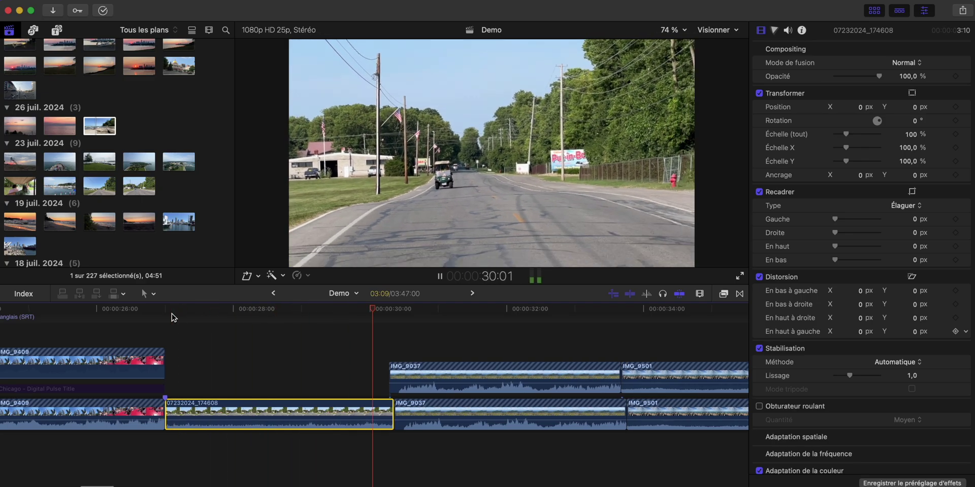
scroll(171, 314, right, 1)
key(space)
key(space)
key(space)
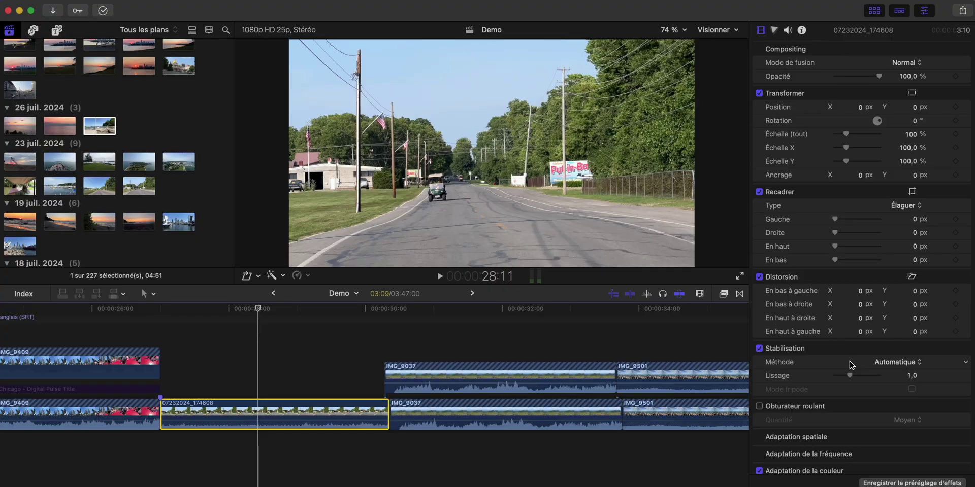
Step: Set the stabilisation Lissage of clip 07232024_174608 to 3,0 and play back the result
drag(851, 380, 902, 377)
key(shift+slash)
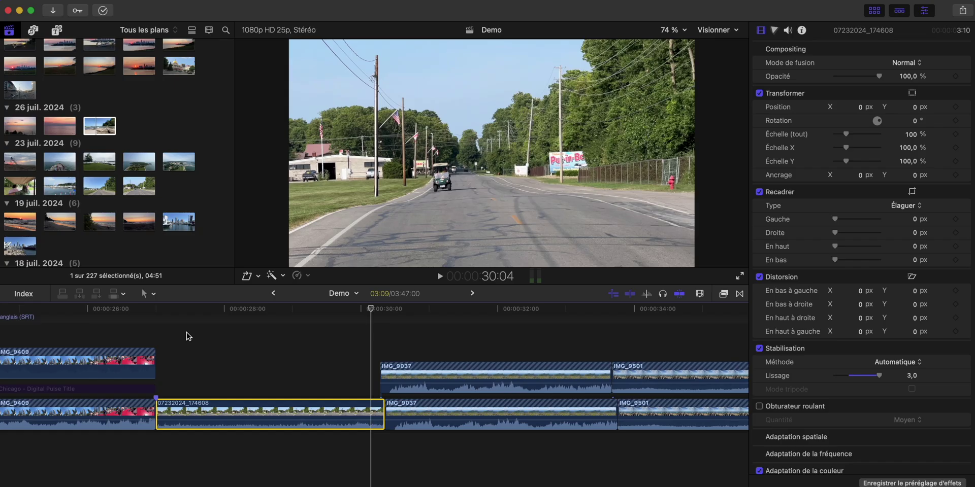
Step: Move the connected clip IMG_9037 into the main storyline right after 07232024_174608 and enable its Stabilisation
drag(407, 376, 406, 406)
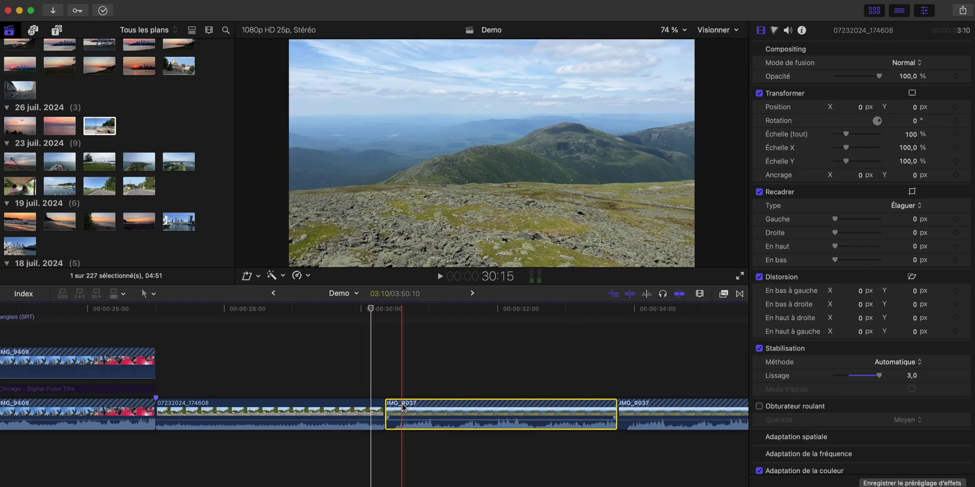
click(525, 393)
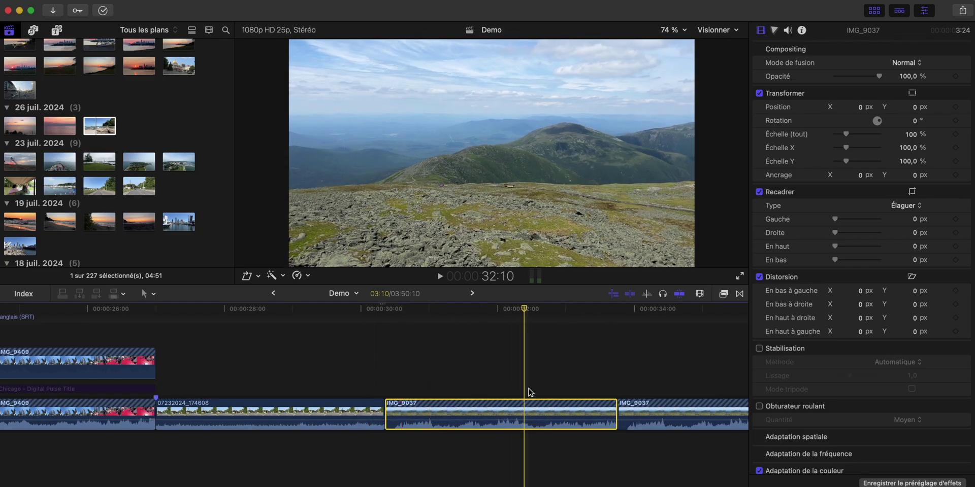
click(760, 349)
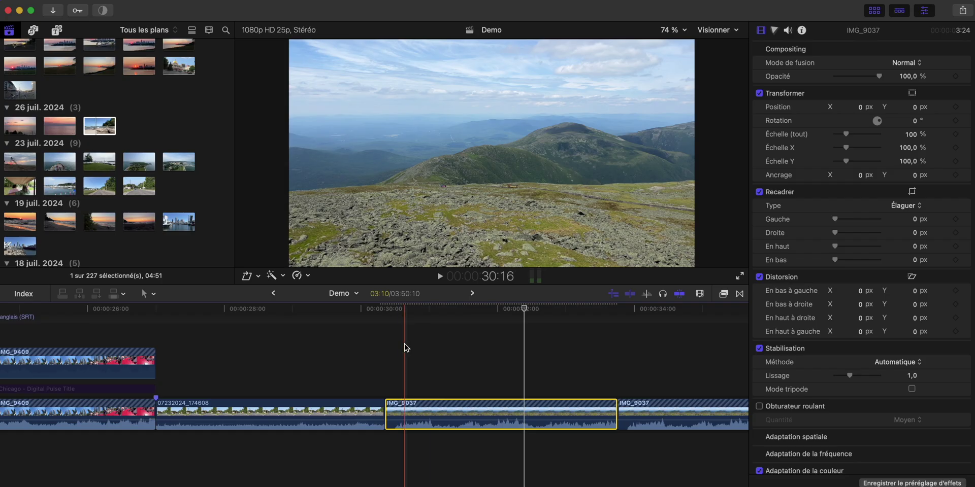
Step: Play back the stabilised clip IMG_9037 and enable its Mode tripode
key(space)
key(space)
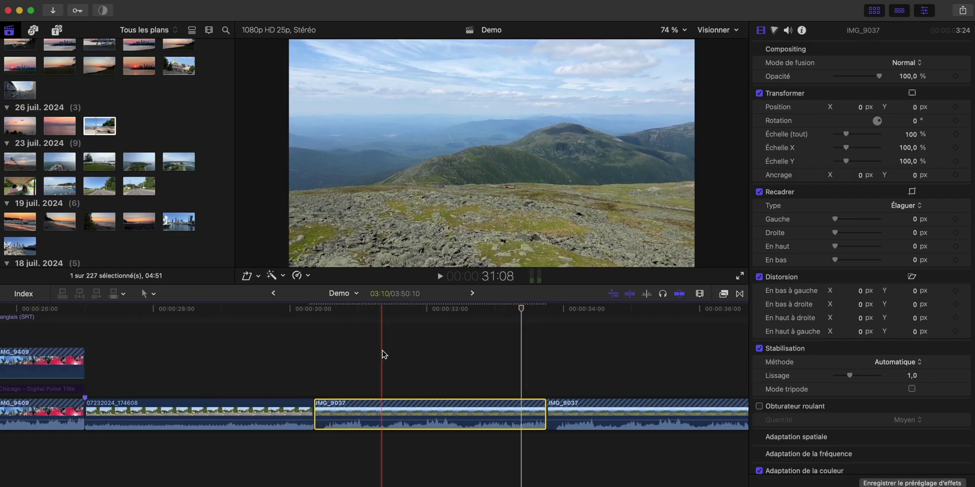
click(354, 364)
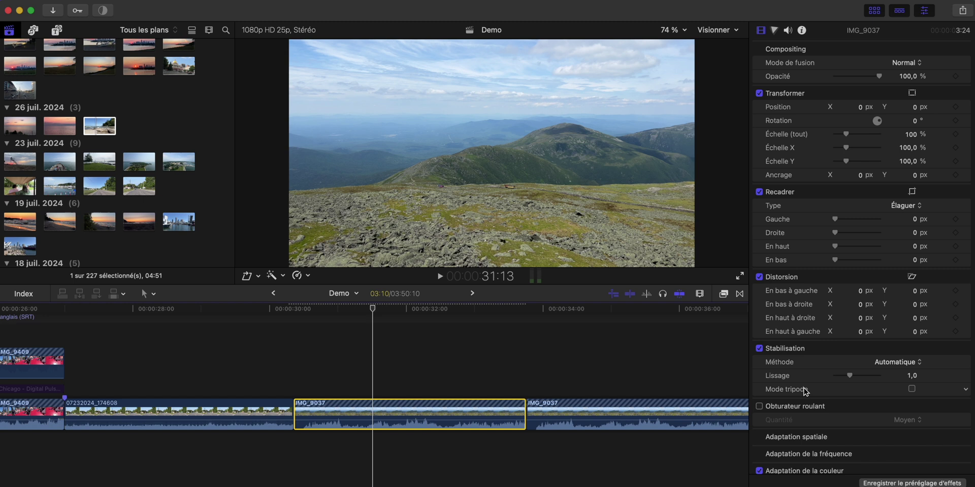
click(912, 389)
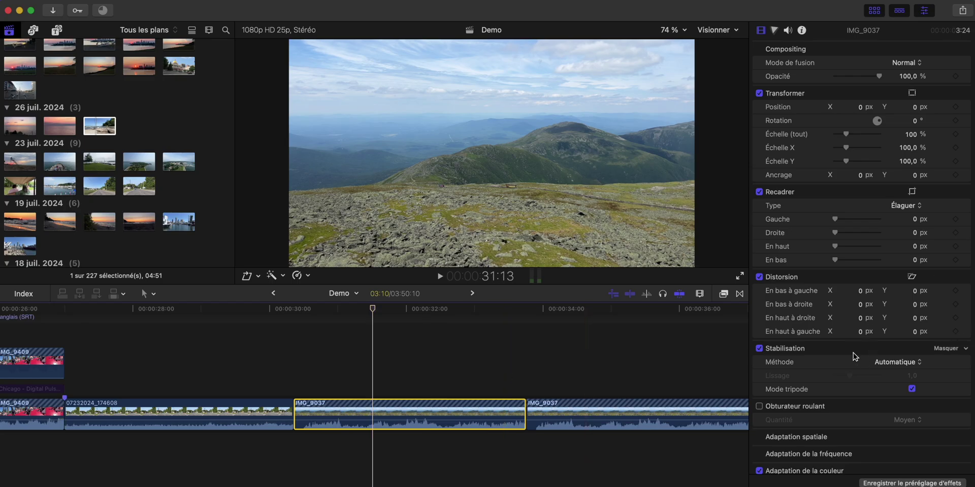
Step: Examine the stabilisation methods offered for IMG_9037 and the remaining settings of the video inspector
click(897, 362)
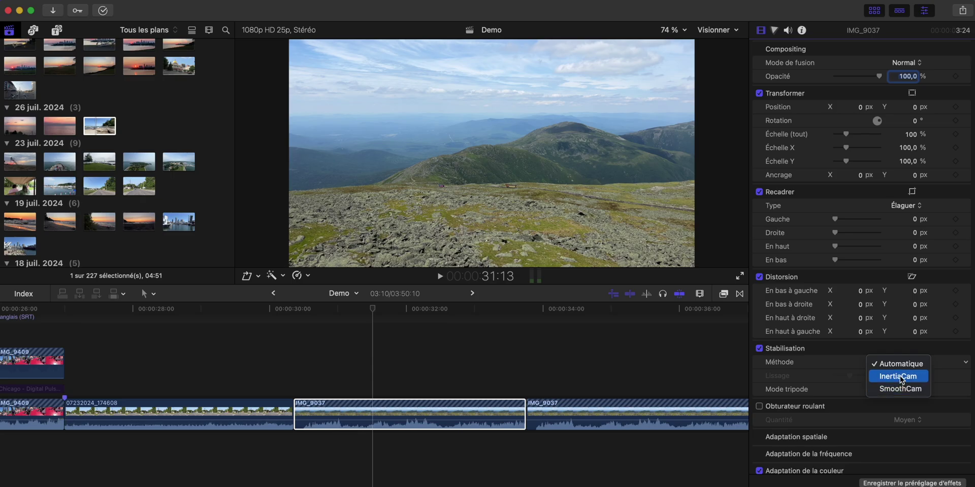
click(897, 351)
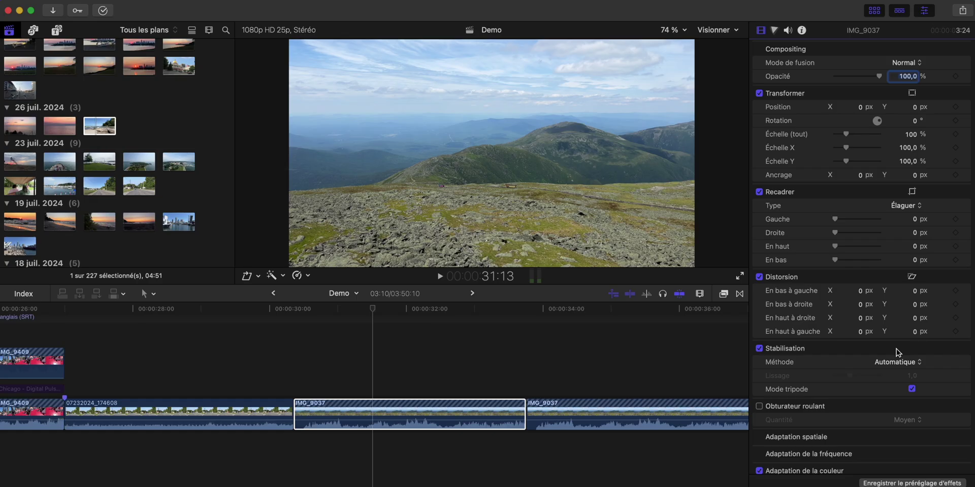
scroll(896, 349, down, 4)
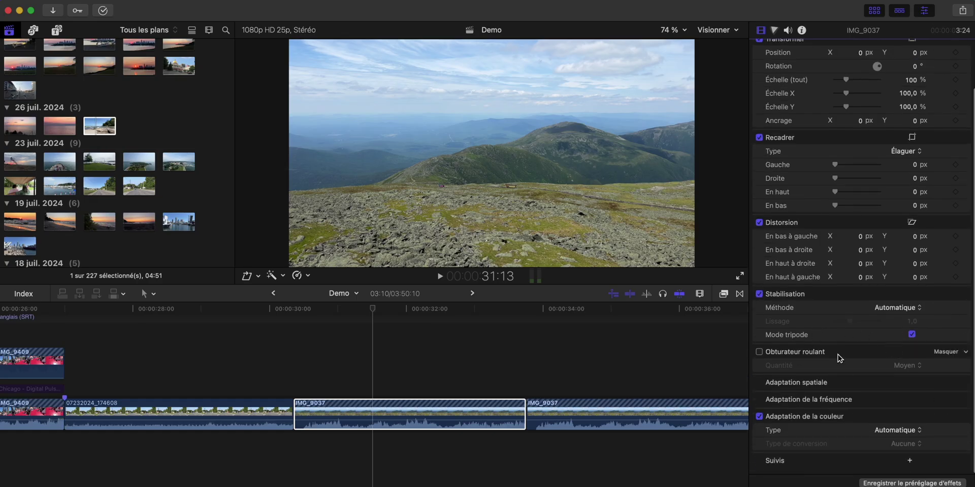
scroll(824, 358, up, 4)
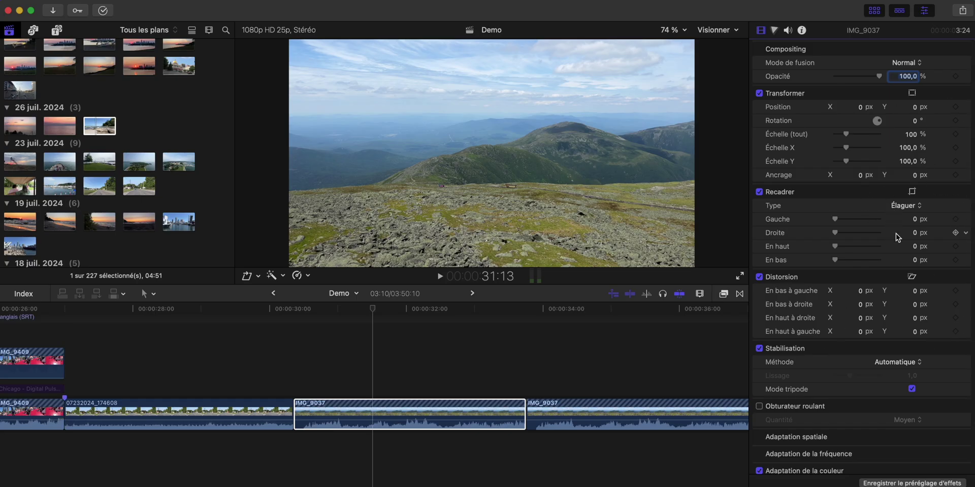
Step: Reduce the inspector to half height and place the playhead at the start of the Formes clip at 1:42:17
double_click(902, 30)
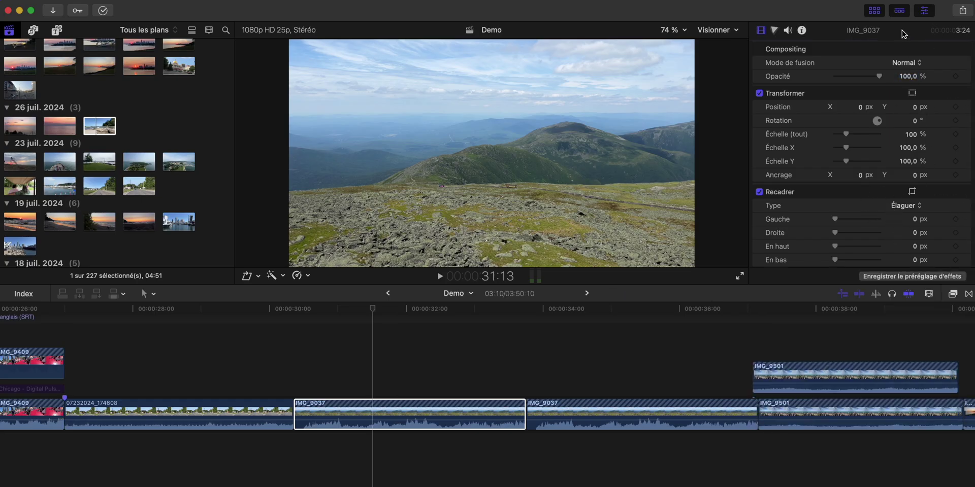
scroll(396, 370, down, 5)
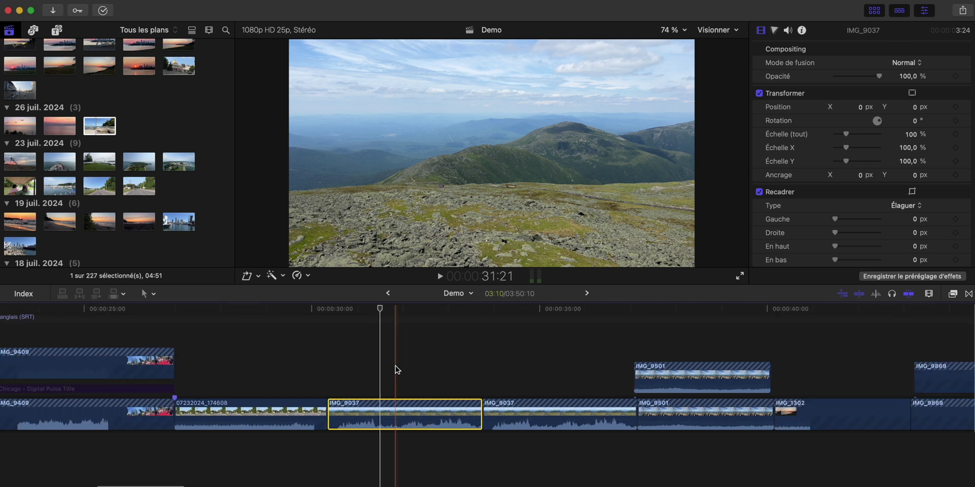
scroll(584, 365, right, 10)
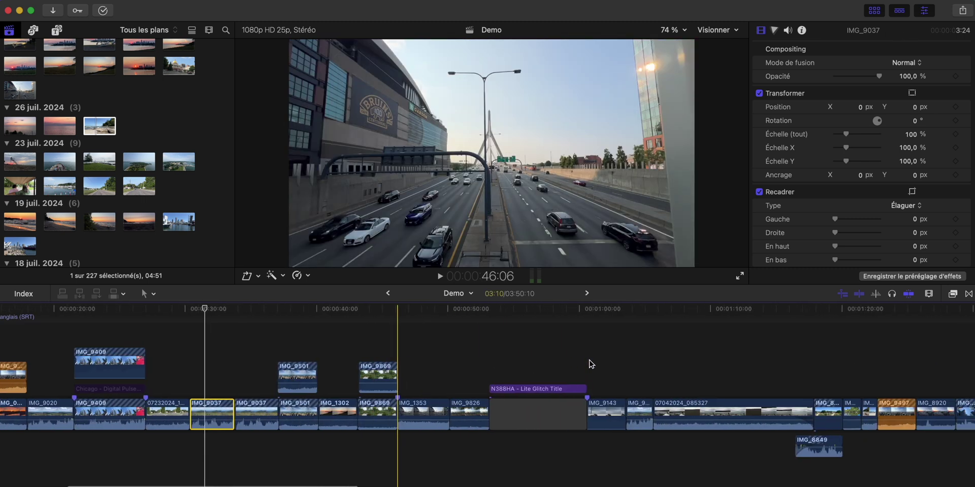
scroll(703, 383, right, 3)
click(664, 378)
scroll(664, 355, up, 4)
click(437, 376)
scroll(438, 376, up, 3)
key(Up)
Step: Display the Éléments category of the generators in the titles and generators browser
click(55, 29)
scroll(51, 218, down, 5)
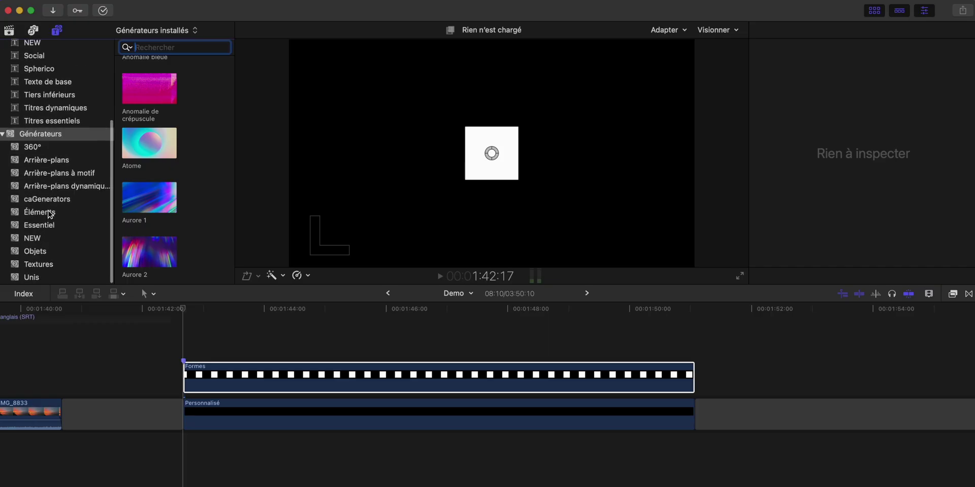
click(49, 214)
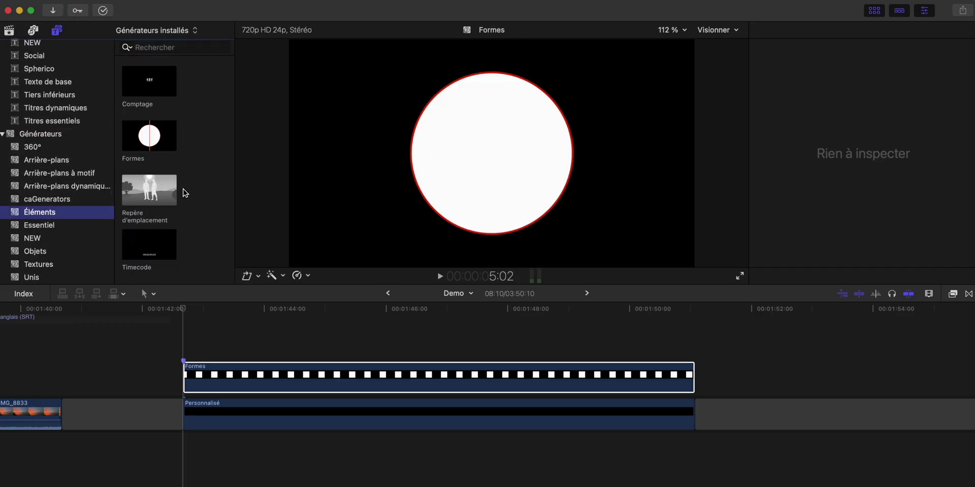
Step: Switch the Shape of the Formes clip to Circle and back to Square
click(213, 377)
click(764, 30)
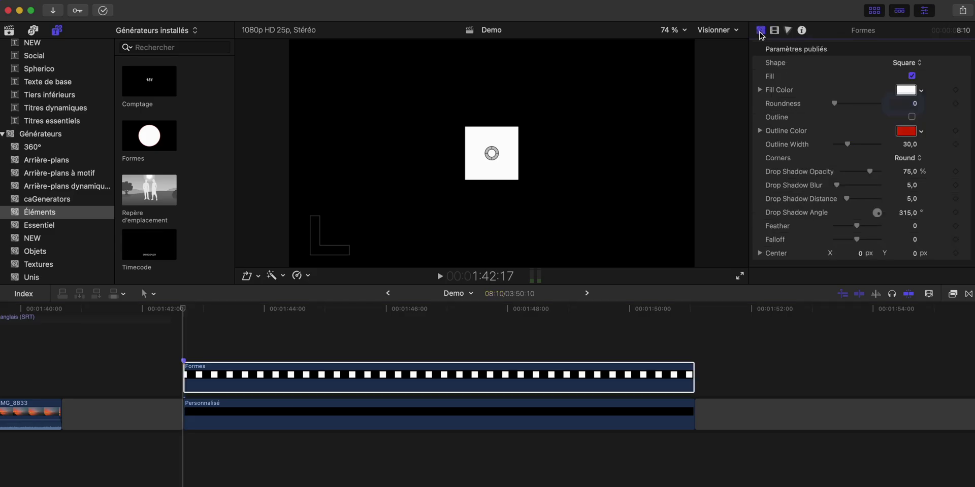
click(908, 63)
click(913, 53)
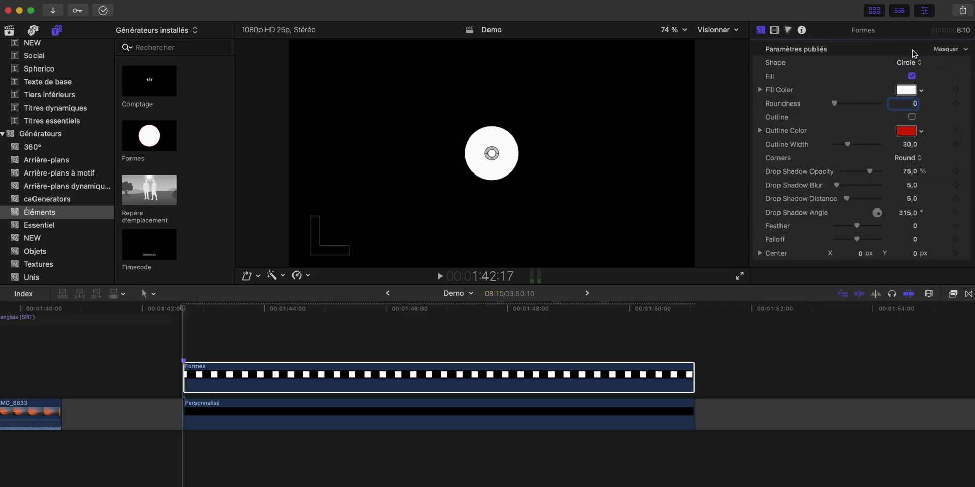
click(913, 63)
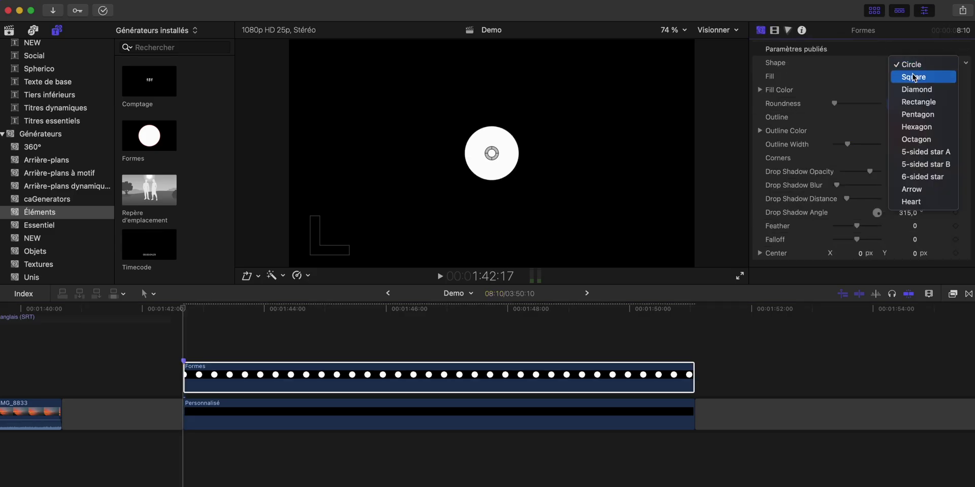
click(913, 78)
Step: Add a Position keyframe to the Formes clip at its first frame in the Transformer settings
click(774, 30)
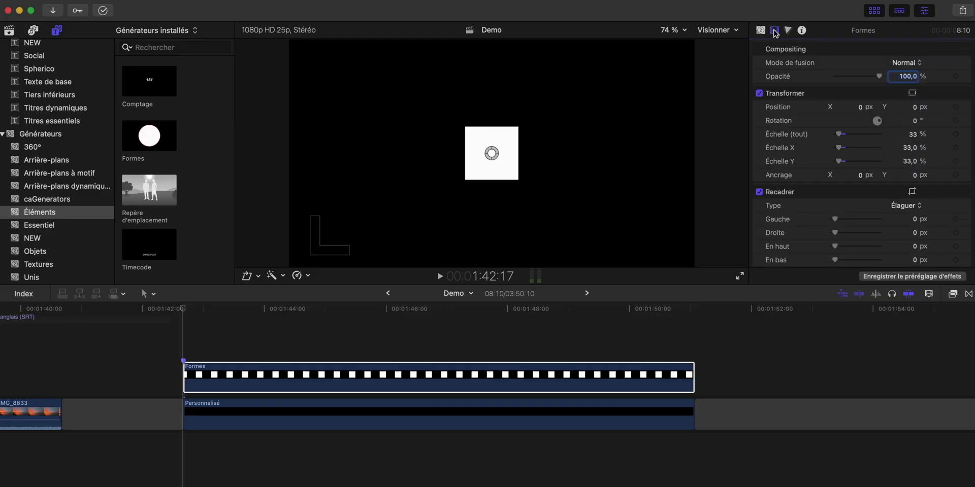
click(955, 108)
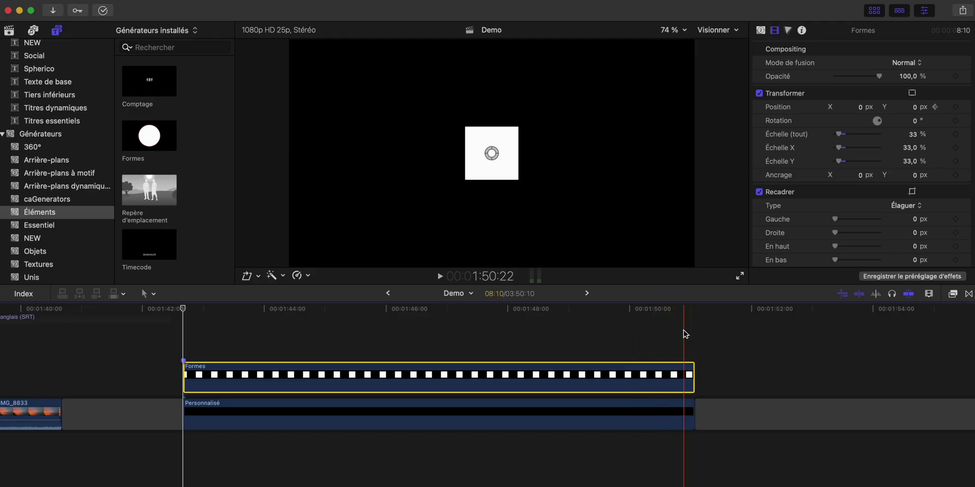
Step: On the last frame of the Formes clip, at 1:51:01, set Position X to 595 px as a second keyframe
key(super+equal)
key(super+equal)
key(super+equal)
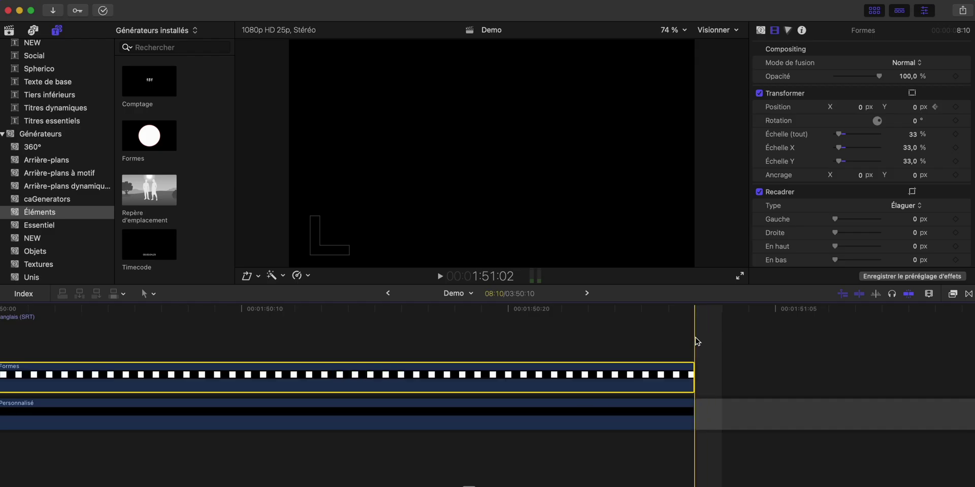
key(Left)
key(Right)
key(Left)
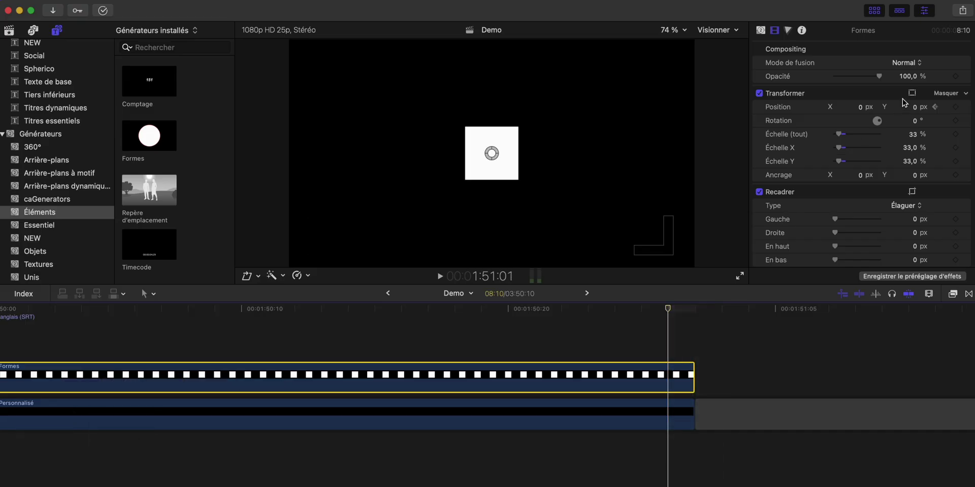
drag(862, 109, 905, 108)
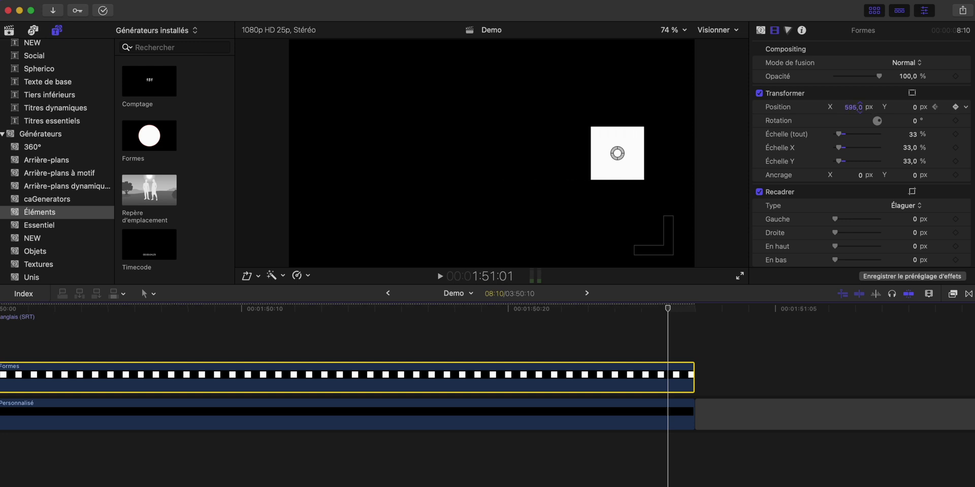
click(955, 108)
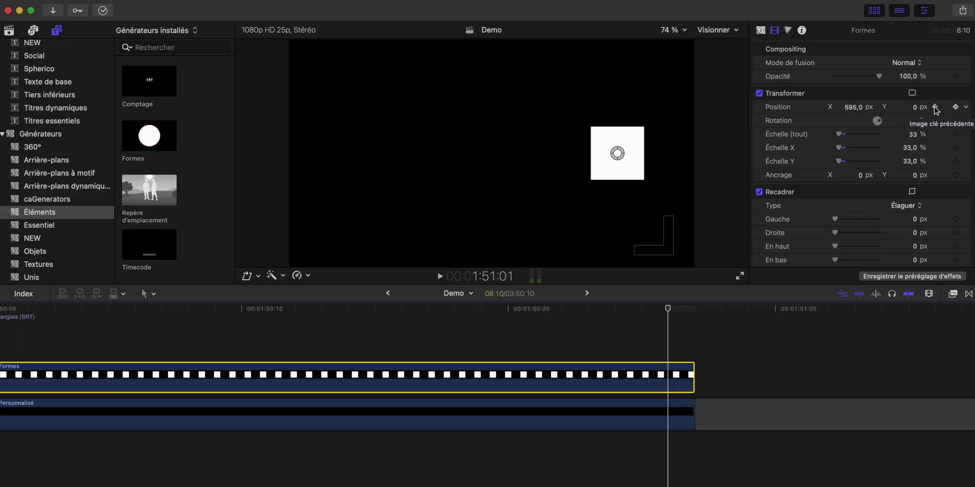
Step: Check both Position keyframes of the Formes clip and play the movement from the clip's first frame
click(934, 107)
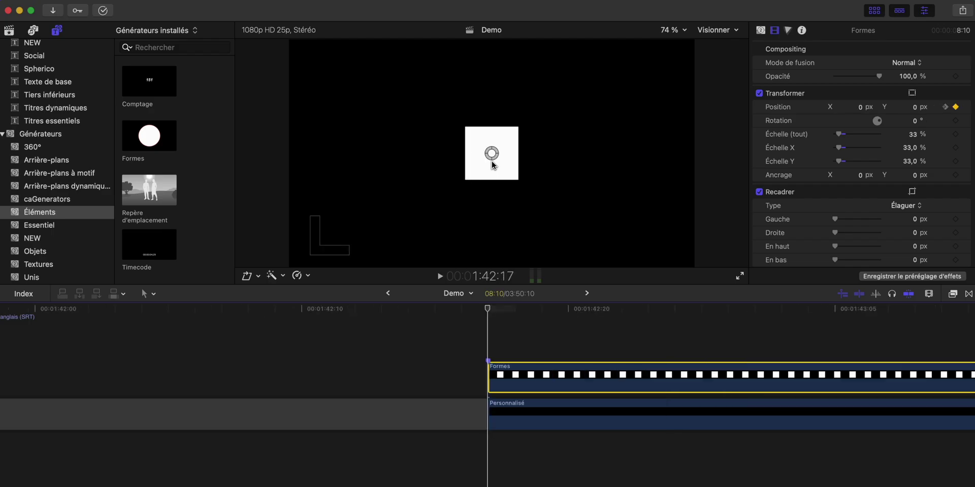
click(945, 108)
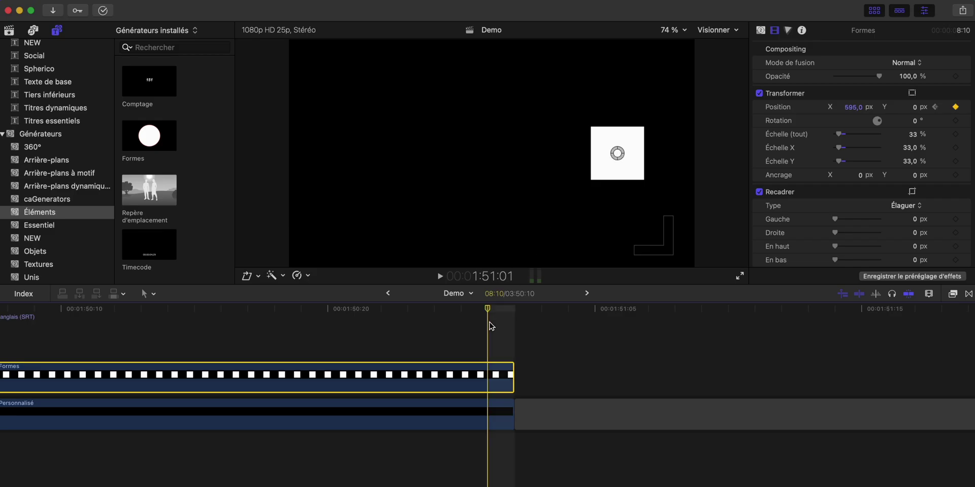
scroll(505, 316, down, 2)
scroll(506, 316, down, 3)
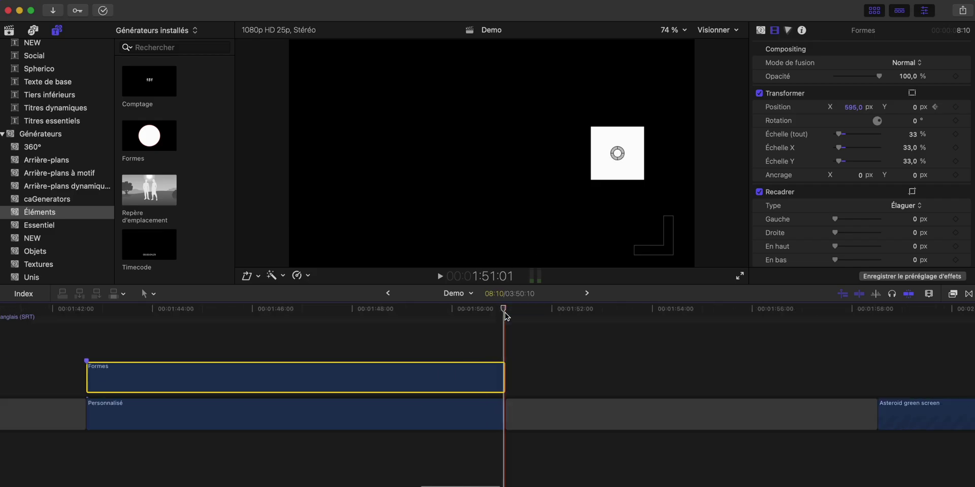
click(87, 308)
key(space)
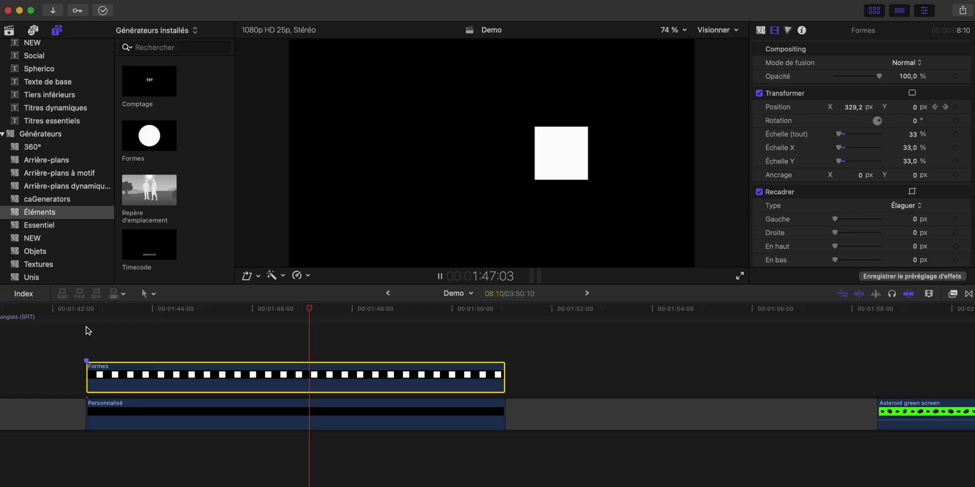
key(space)
Step: Animate the Formes clip's rotation and scale from its first frame to 97° and 98 % at 1:48:07, and play the result
key(Up)
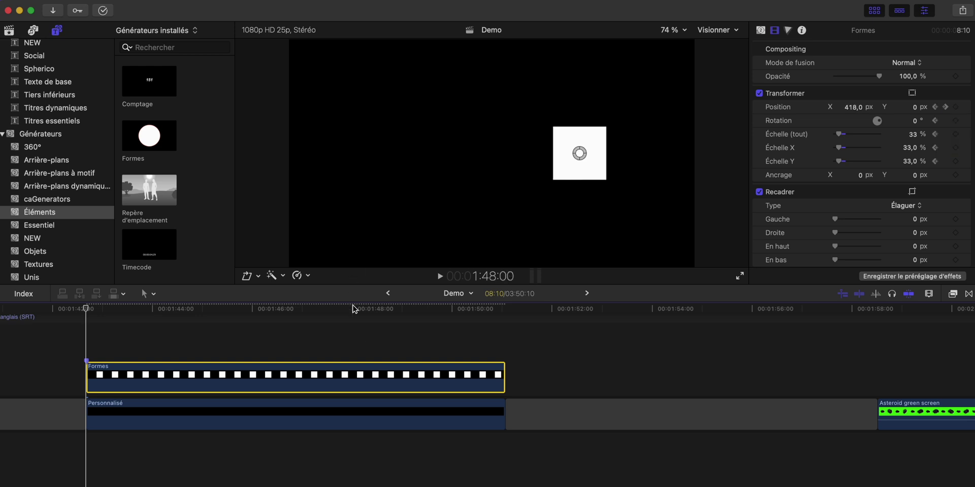
click(366, 334)
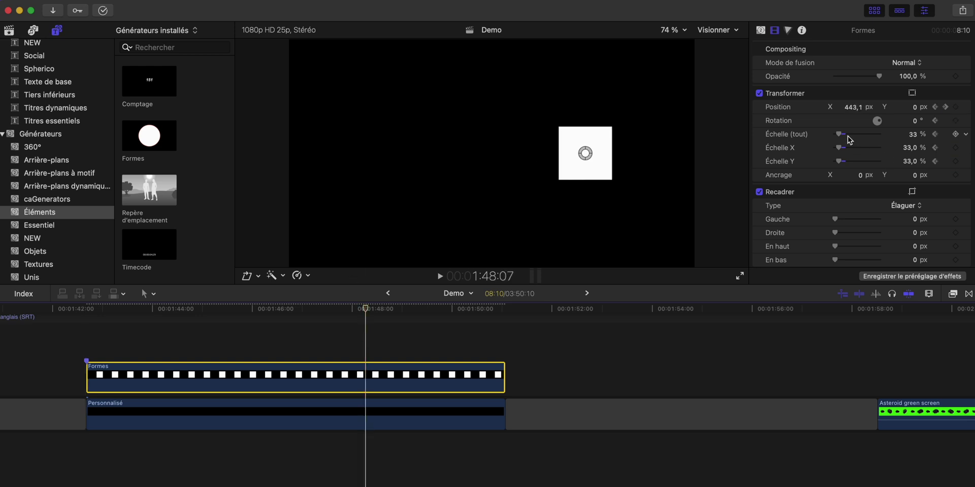
drag(840, 135, 847, 135)
drag(915, 122, 915, 116)
key(space)
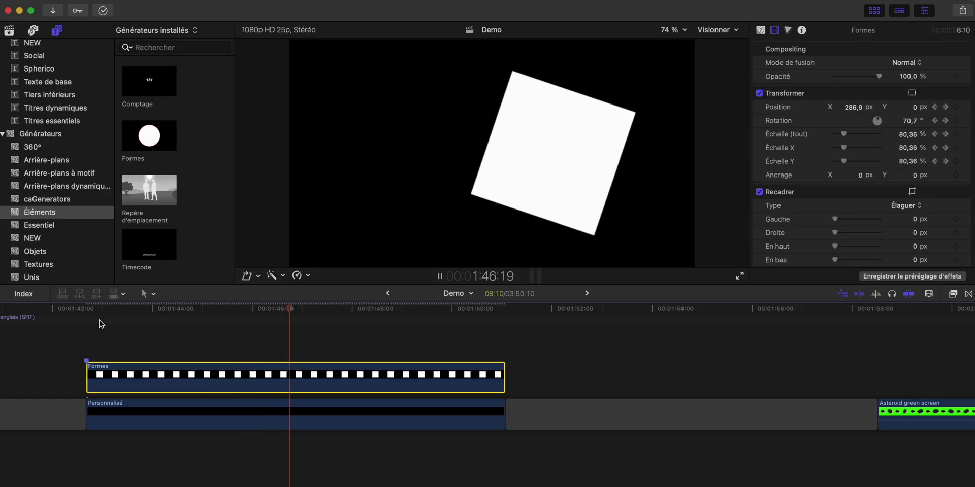
Step: Open the video animation of the Formes clip and limit its Transformer track to the Position keyframes
key(ctrl+v)
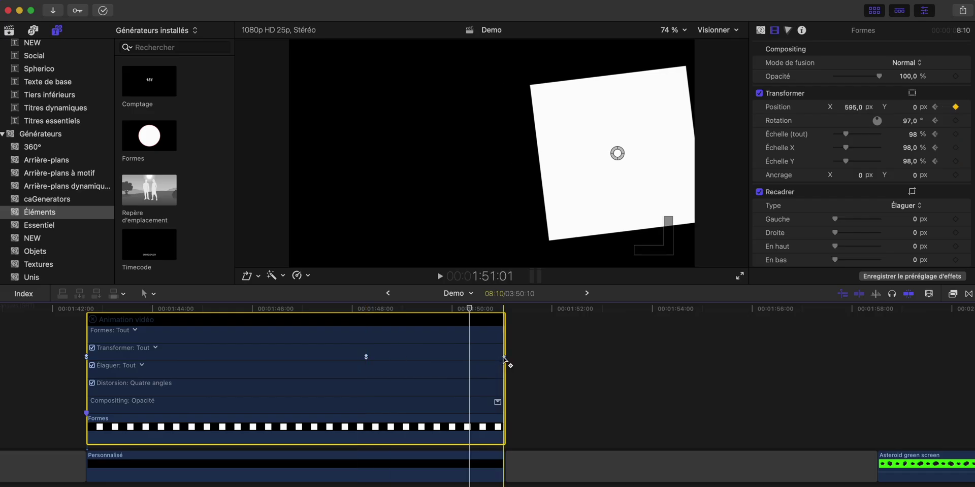
click(155, 349)
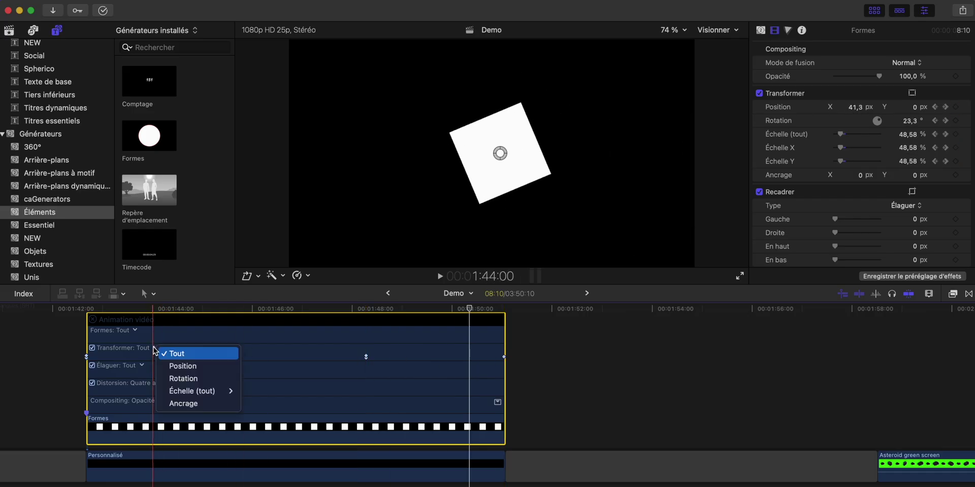
click(183, 369)
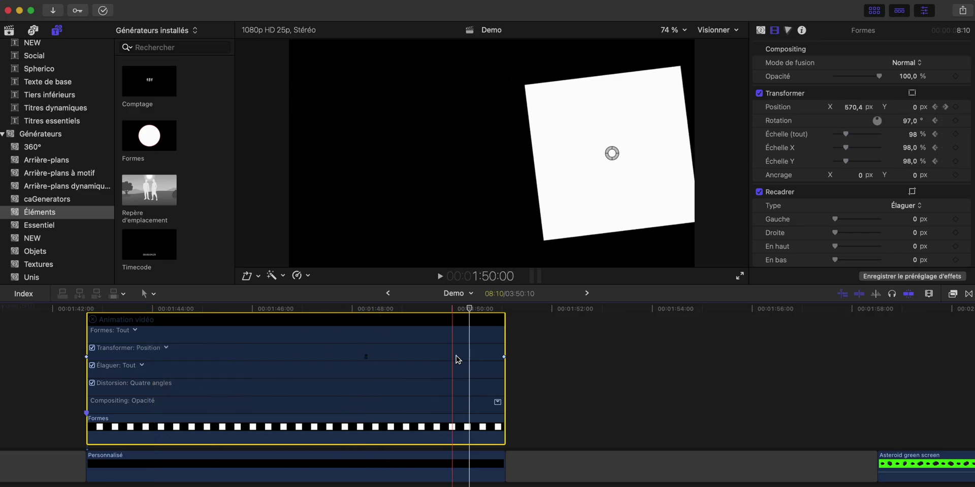
click(166, 348)
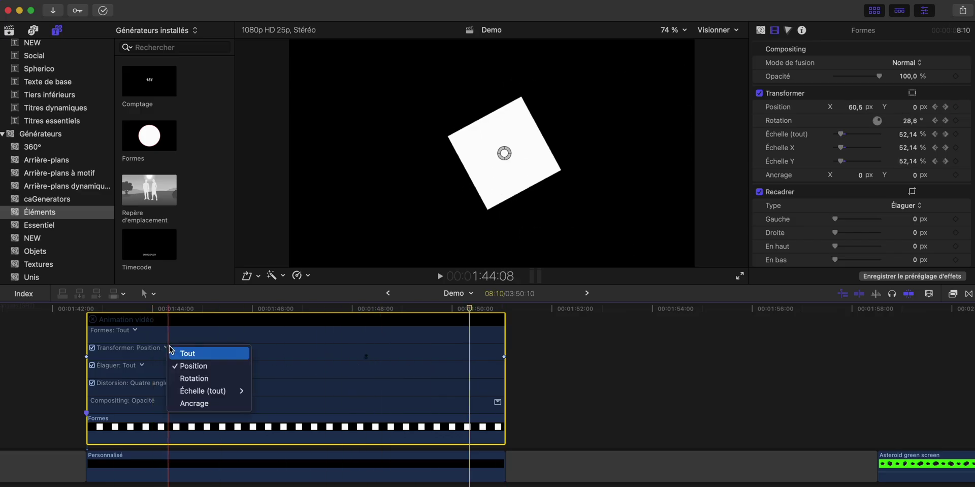
click(187, 368)
Step: Move the last Position keyframe of the Formes clip earlier to 1:45:12 and play the animation
drag(504, 357, 226, 357)
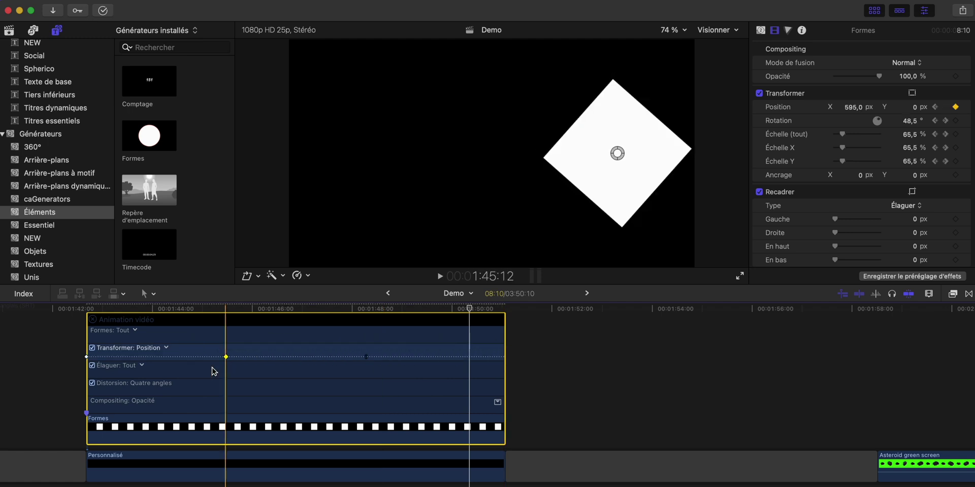
key(space)
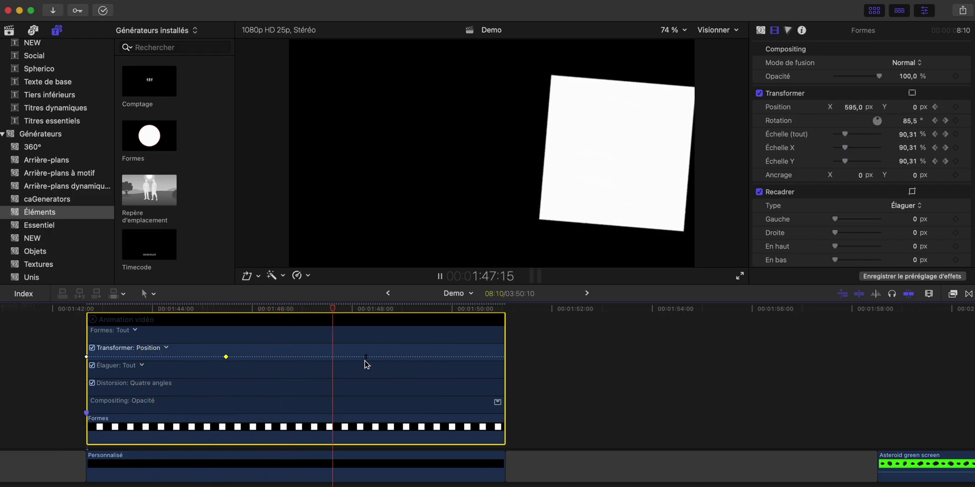
key(space)
Step: Limit the Transformer track to Rotation and move its second keyframe earlier, between the second Position keyframe and the second scale keyframe
click(166, 348)
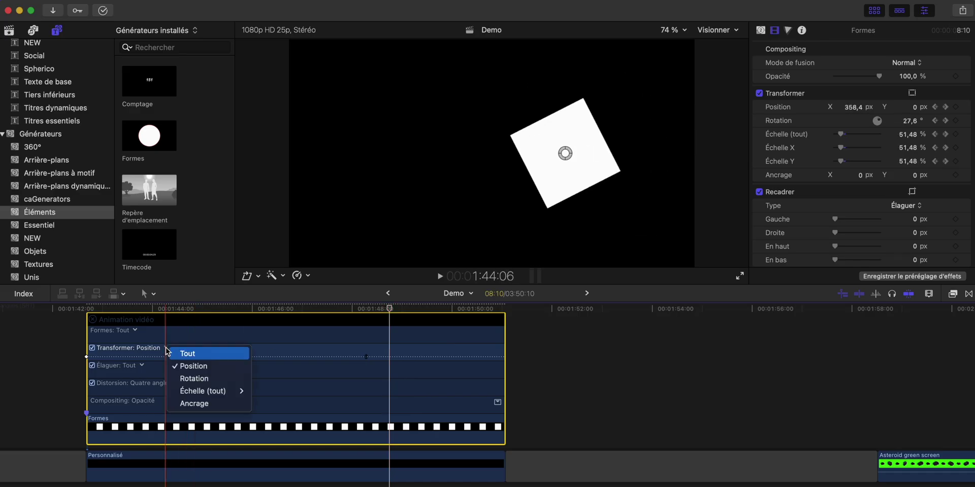
click(196, 379)
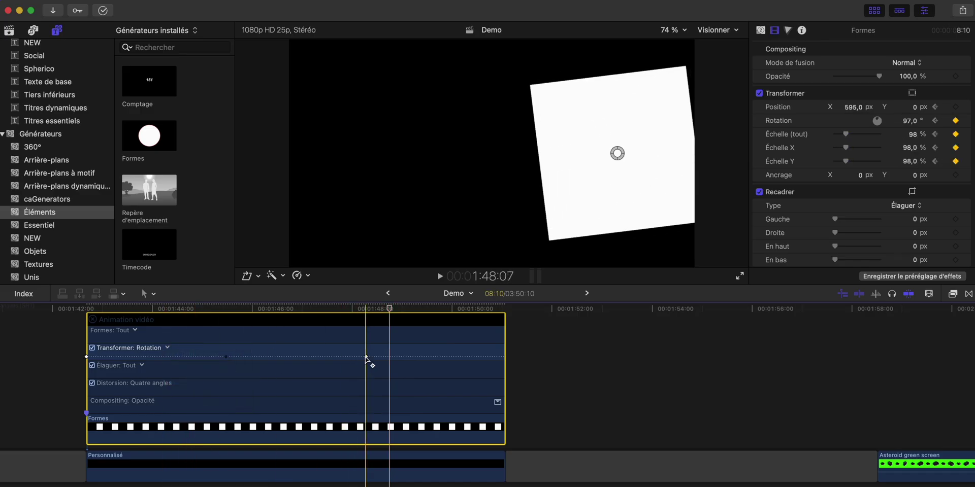
key(/)
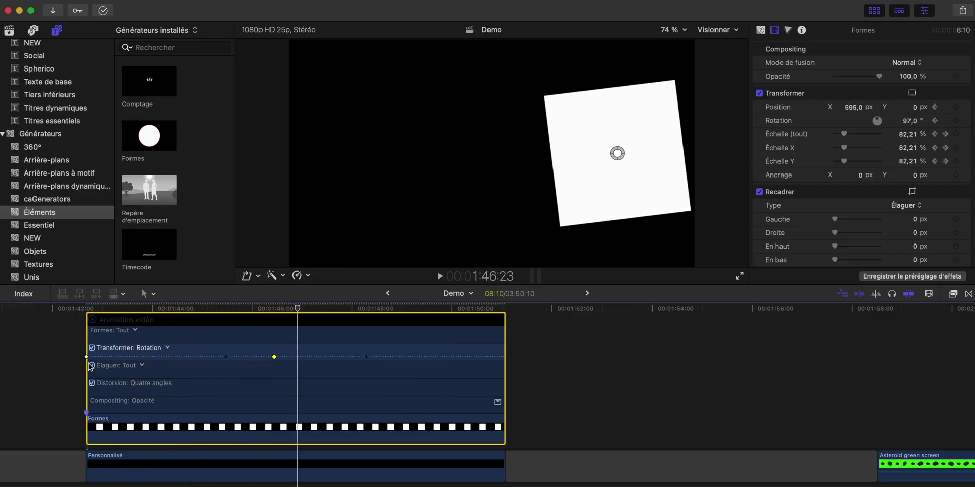
key(space)
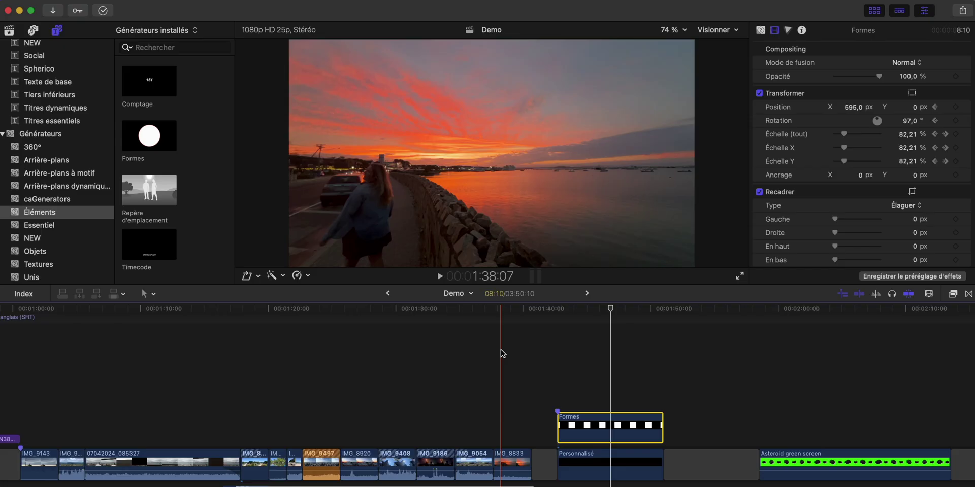
Step: Tint the IMG_8833 clip green with Général at 104° and 35 % in the colour board, and add a keyframe for the adjustment
scroll(500, 350, right, 1)
click(503, 388)
click(502, 457)
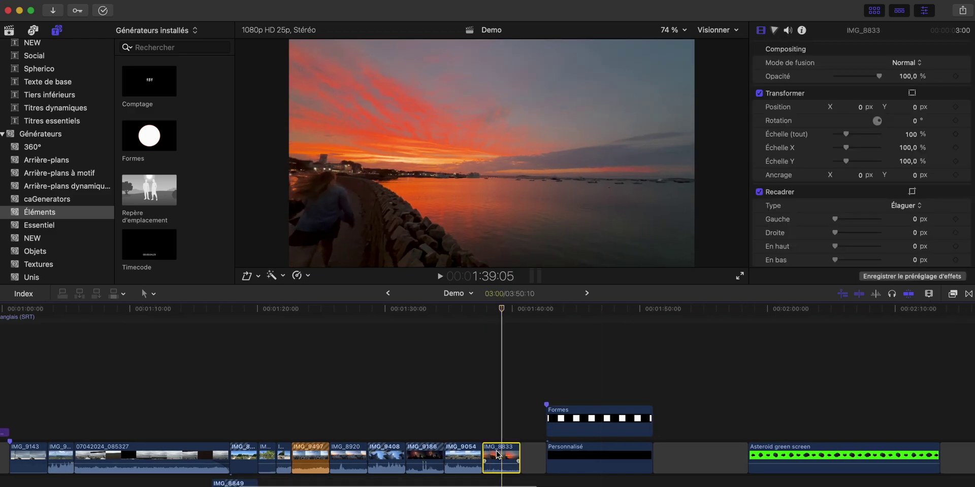
click(774, 31)
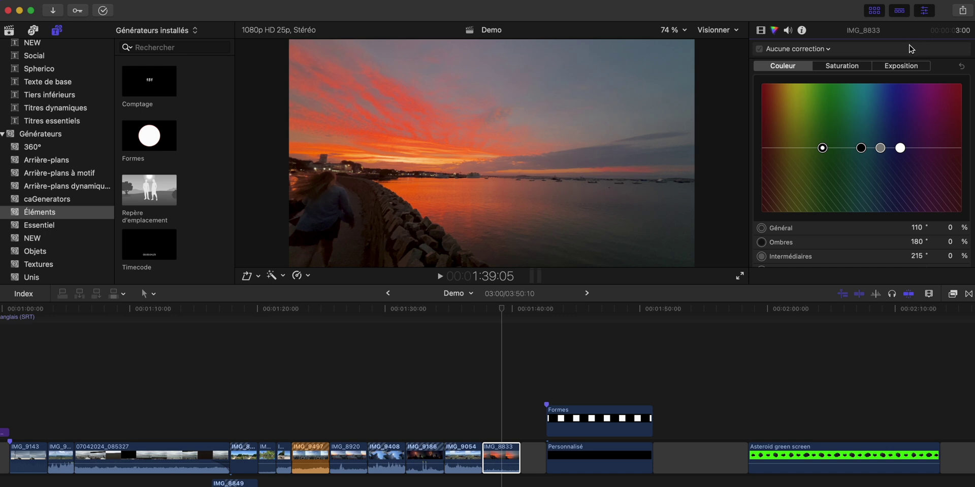
click(823, 148)
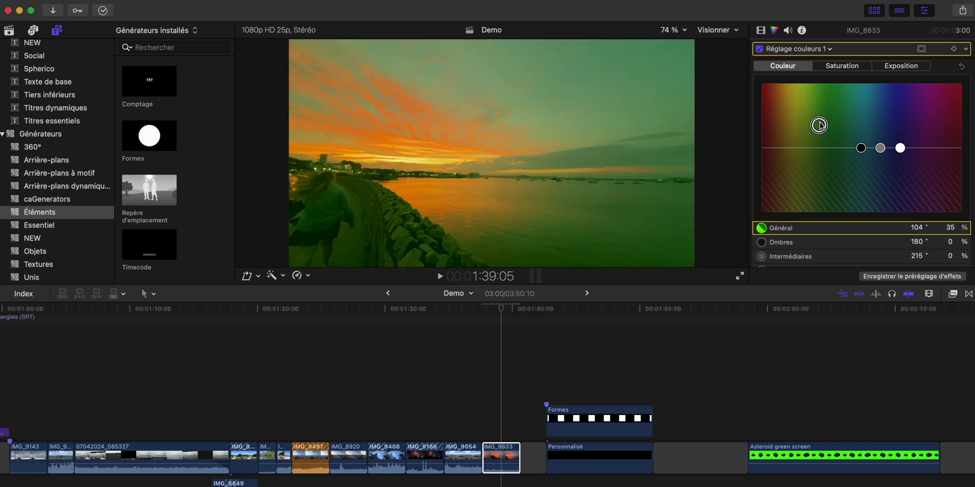
click(954, 49)
Step: Near the end of IMG_8833, set Ombres to 213° and 76 % and Général to 194° and -42 %, then reset the colour adjustment
click(513, 308)
drag(861, 148, 879, 99)
drag(819, 125, 869, 175)
key(/)
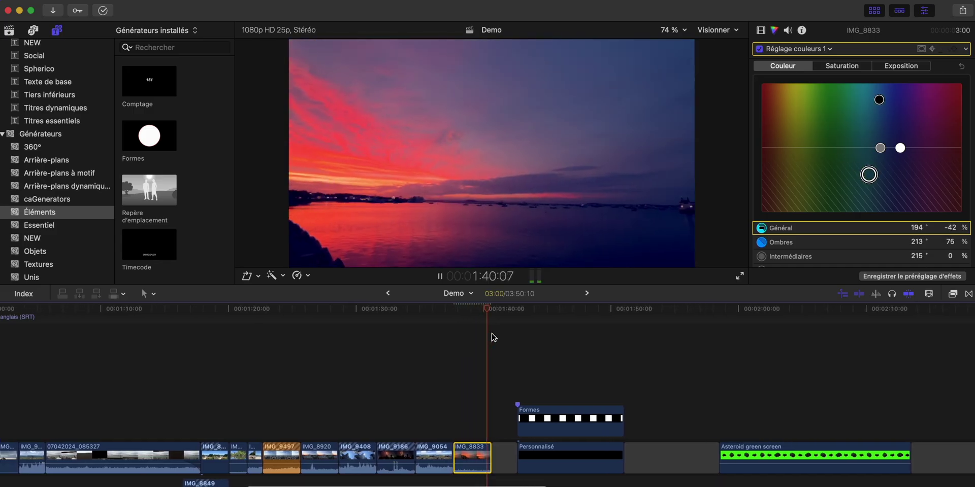
click(966, 49)
click(891, 72)
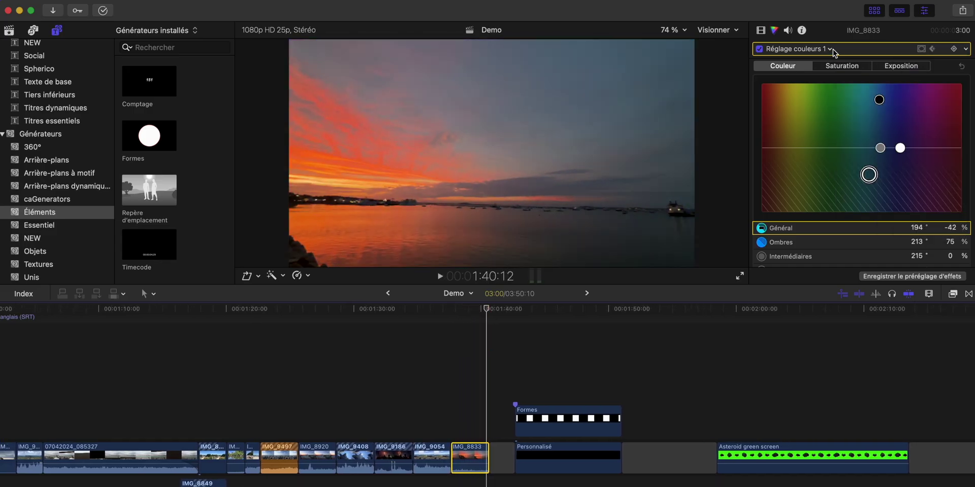
Step: Display the audio settings and lower the volume of a range in the middle of the IMG_9054 clip to -46.0 dB
click(787, 31)
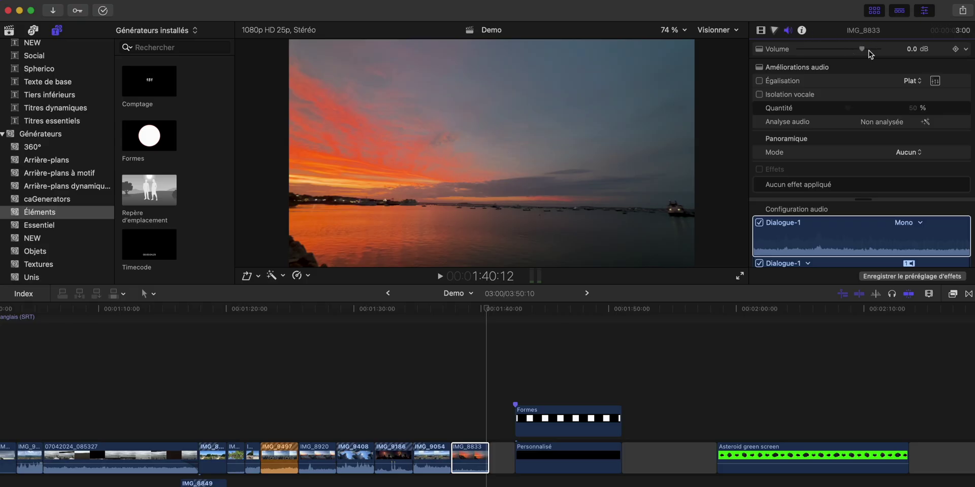
key(super+equal)
scroll(442, 414, down, 4)
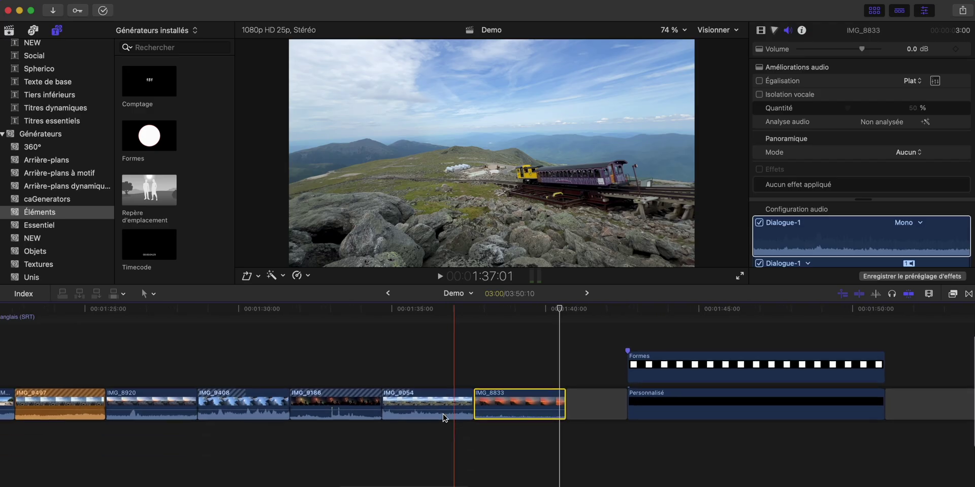
click(517, 412)
key(r)
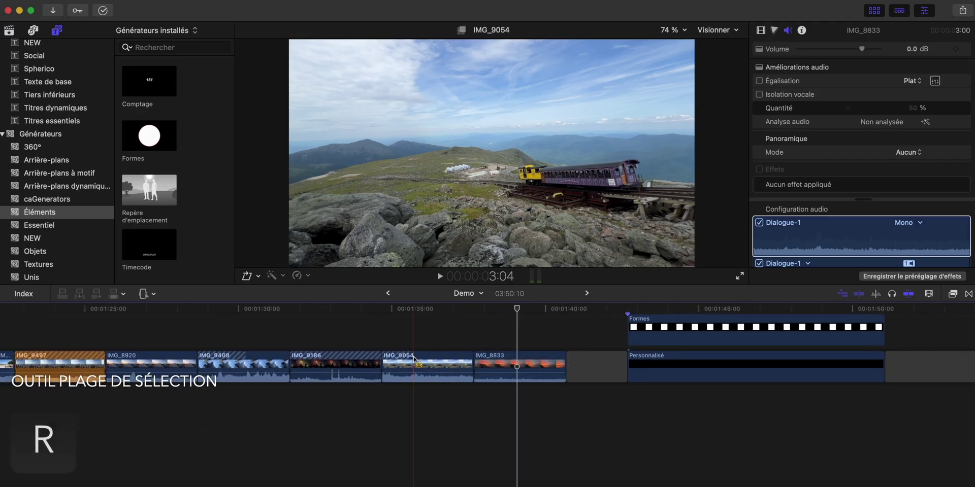
drag(405, 363, 425, 382)
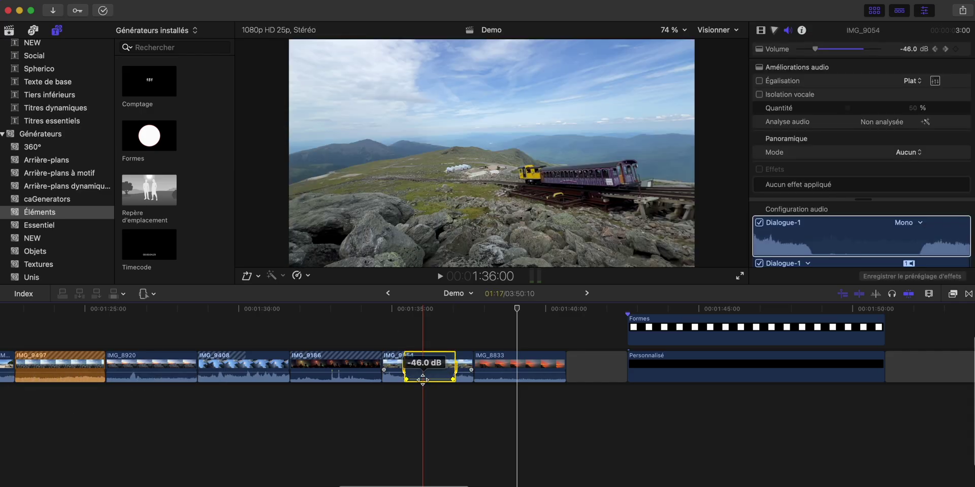
Step: Lengthen the volume ramps on both sides of the lowered range in IMG_9054 by moving their keyframes further apart
key(super+equal)
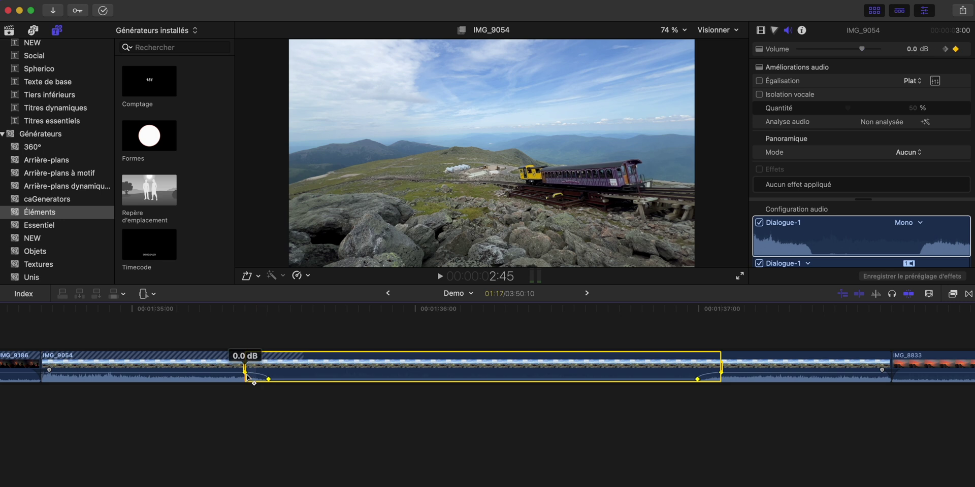
click(450, 404)
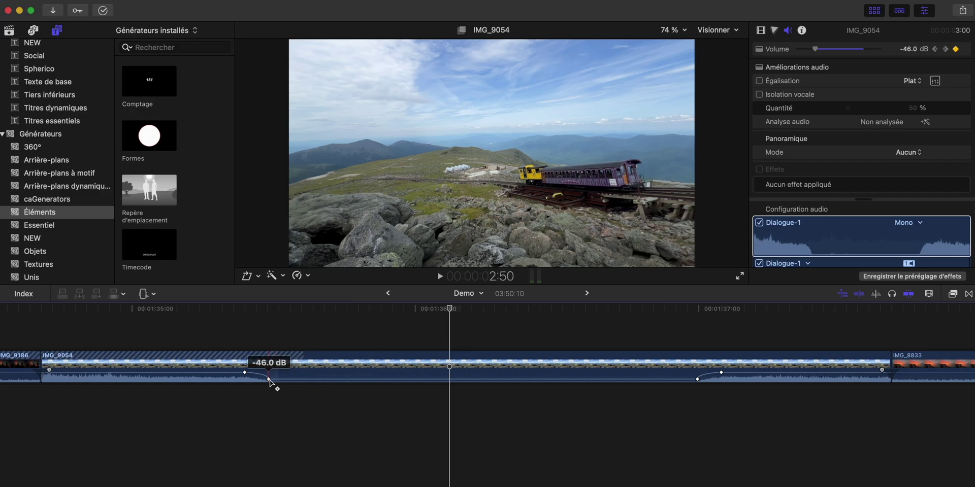
drag(268, 379, 383, 379)
drag(244, 373, 168, 373)
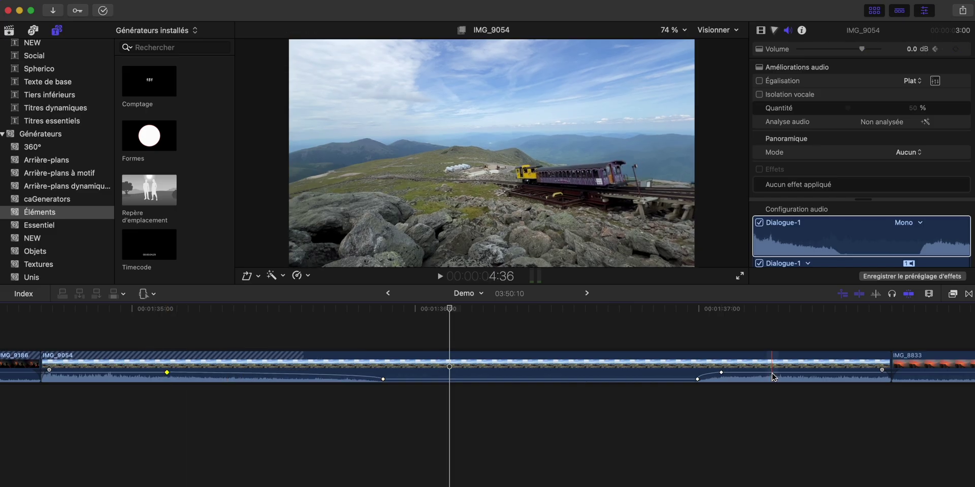
drag(721, 374, 804, 373)
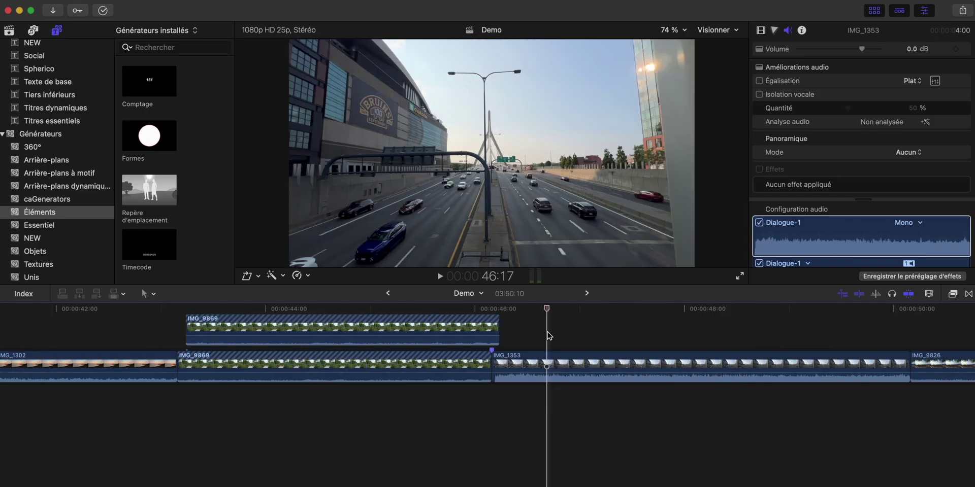
Step: Slow the IMG_1353 clip down to 50 % speed
scroll(548, 335, right, 5)
click(428, 369)
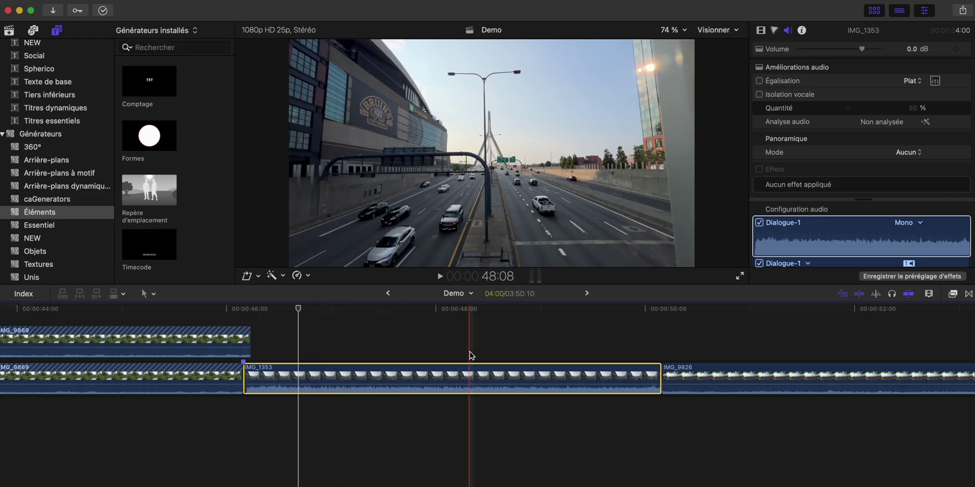
click(308, 277)
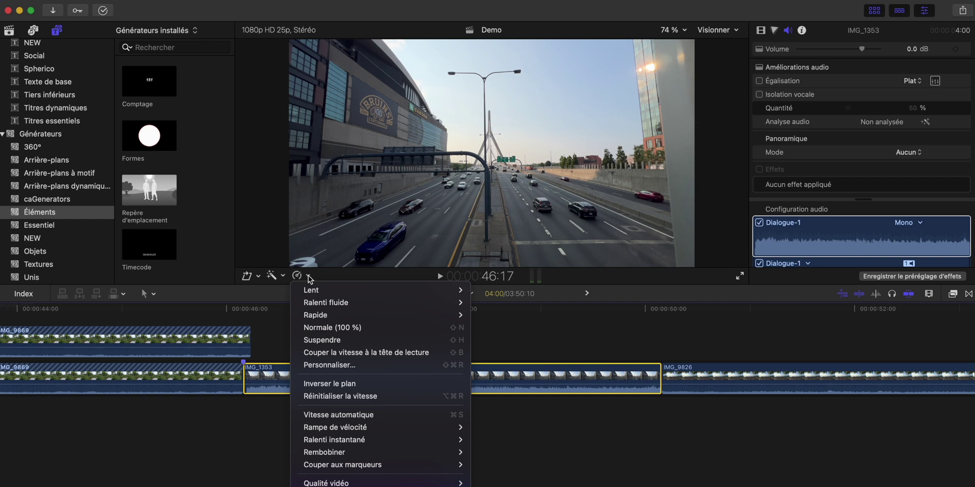
mouse_move(321, 293)
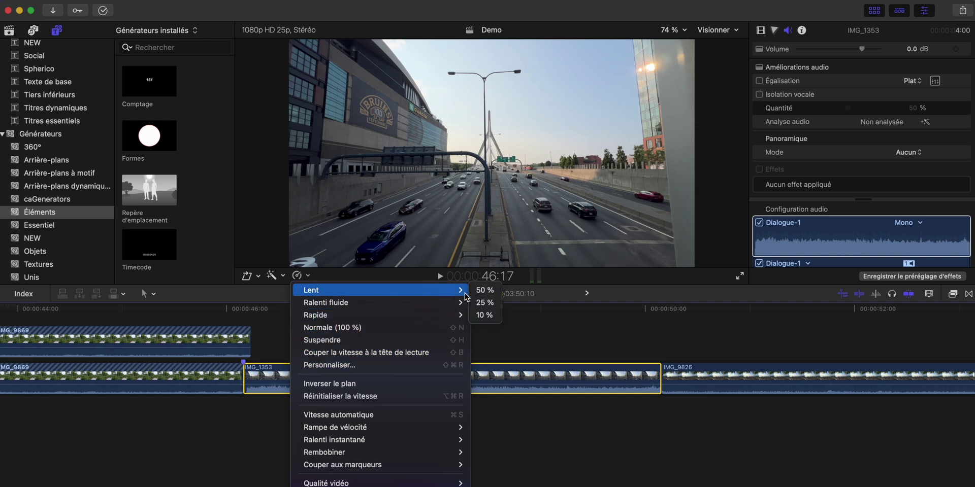
click(490, 293)
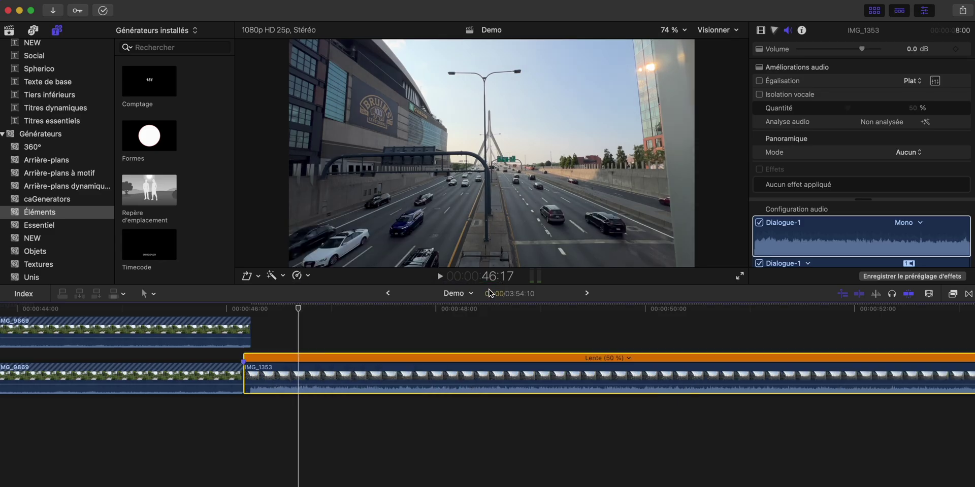
Step: Display the clip information for IMG_1353 and play through the slowed-down footage
key(space)
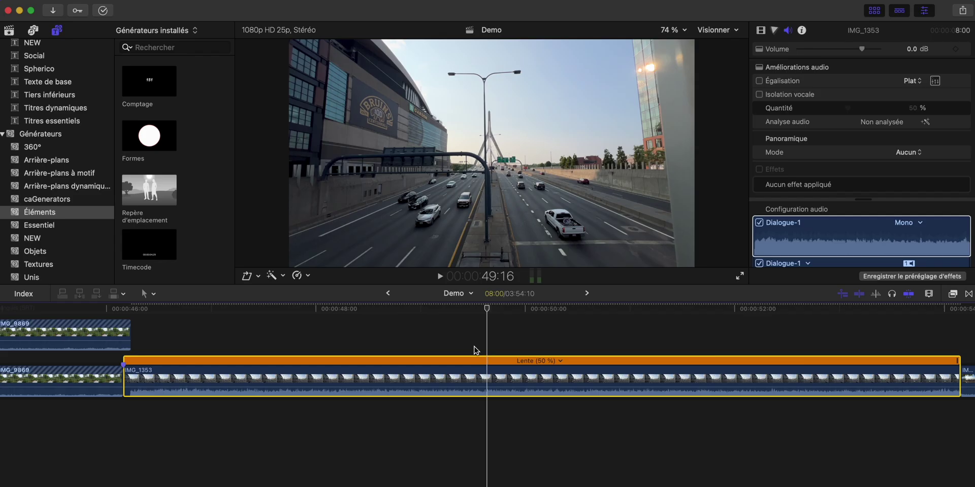
click(802, 31)
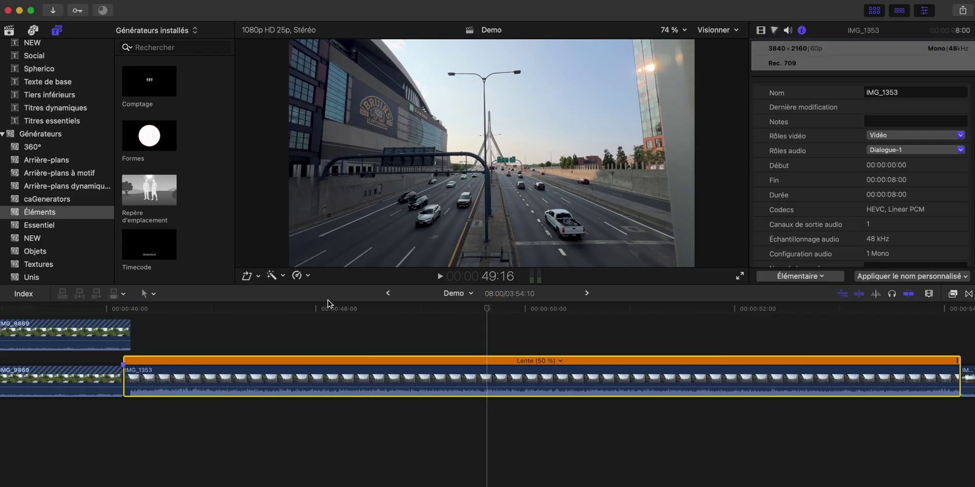
click(320, 317)
key(space)
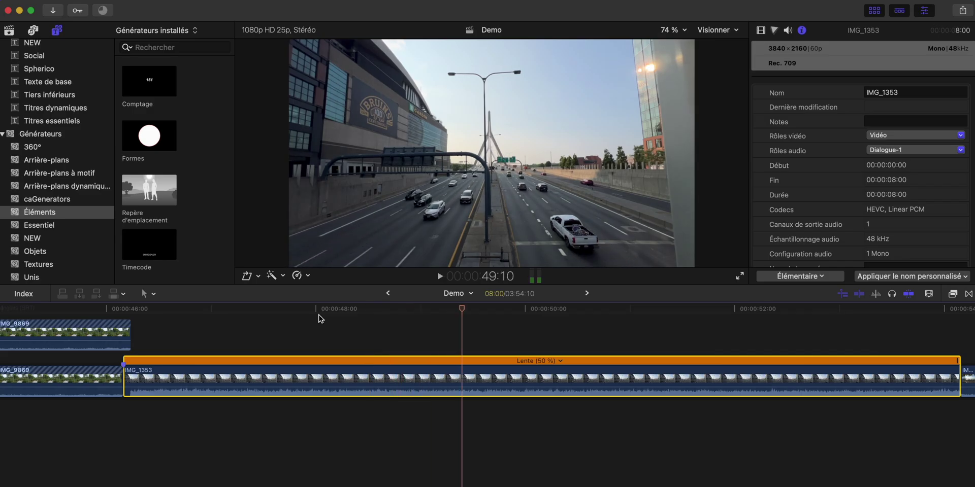
click(301, 322)
key(space)
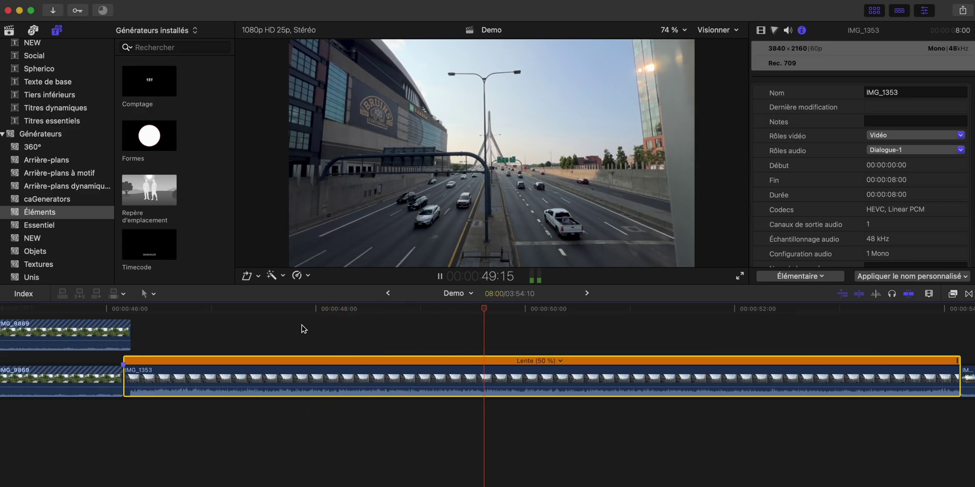
key(space)
Step: Speed the IMG_1353 clip up with the Rapide 4x preset
click(298, 275)
mouse_move(334, 316)
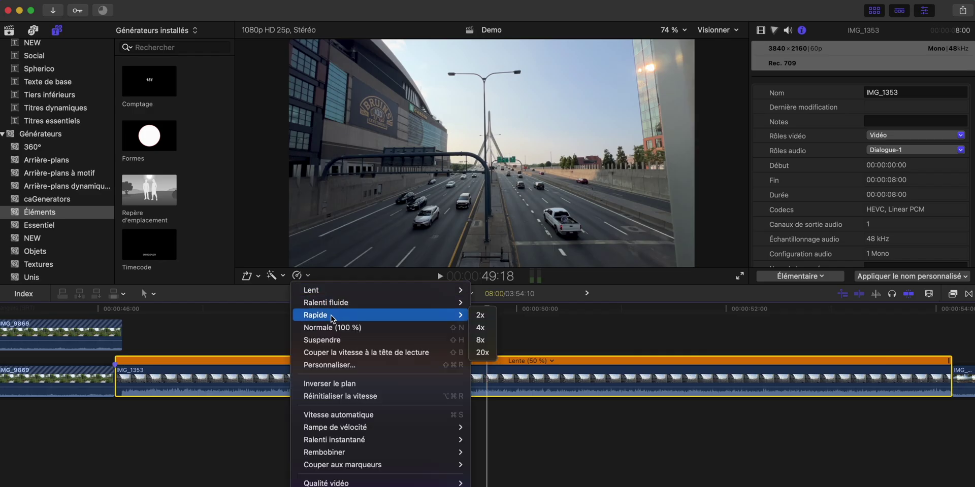
click(481, 328)
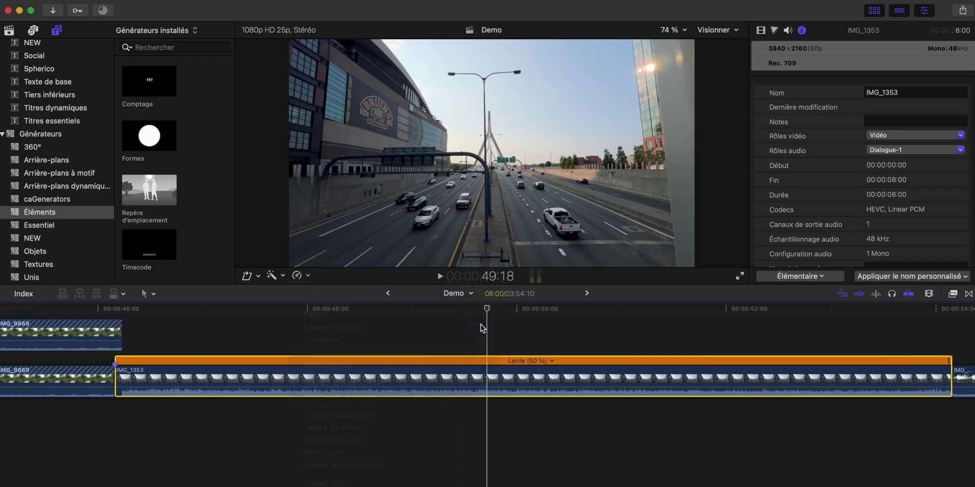
click(144, 367)
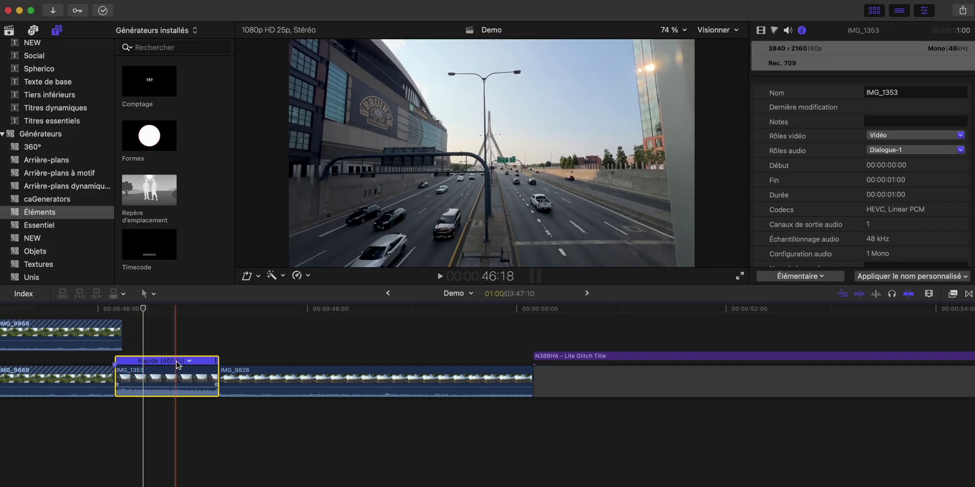
Step: Set IMG_1353 to Lent 50 % again, then return its speed to Normale (100 %)
click(298, 275)
click(485, 290)
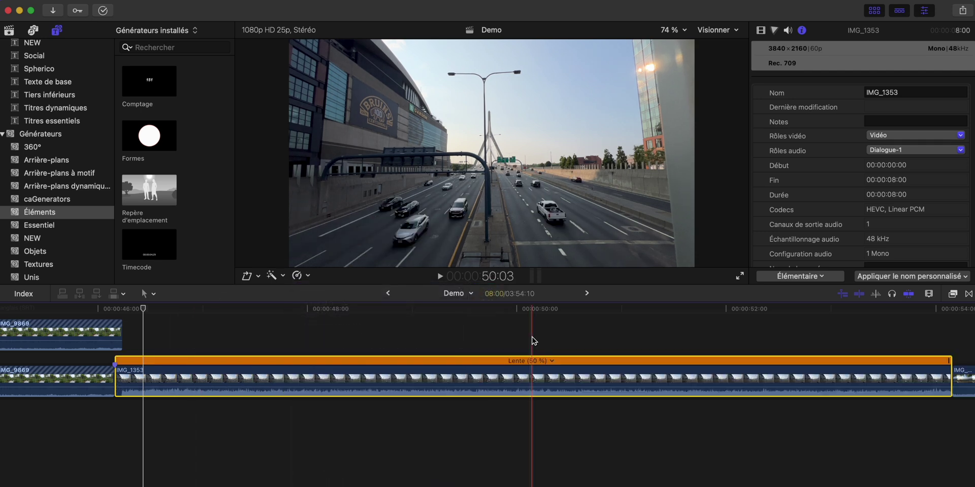
click(552, 361)
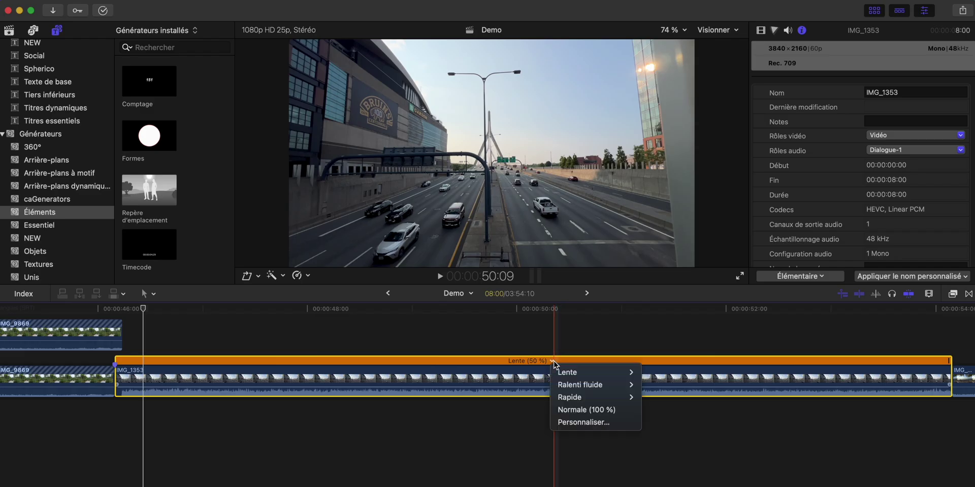
click(581, 411)
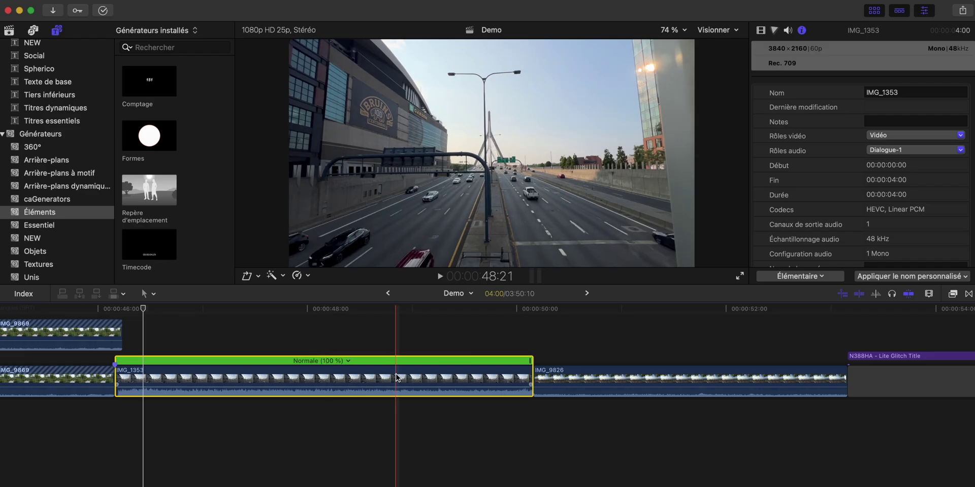
Step: Add a freeze at 48:21 in IMG_1353, shorten it to about half a second, and speed up the section before it to 200 %
key(shift+h)
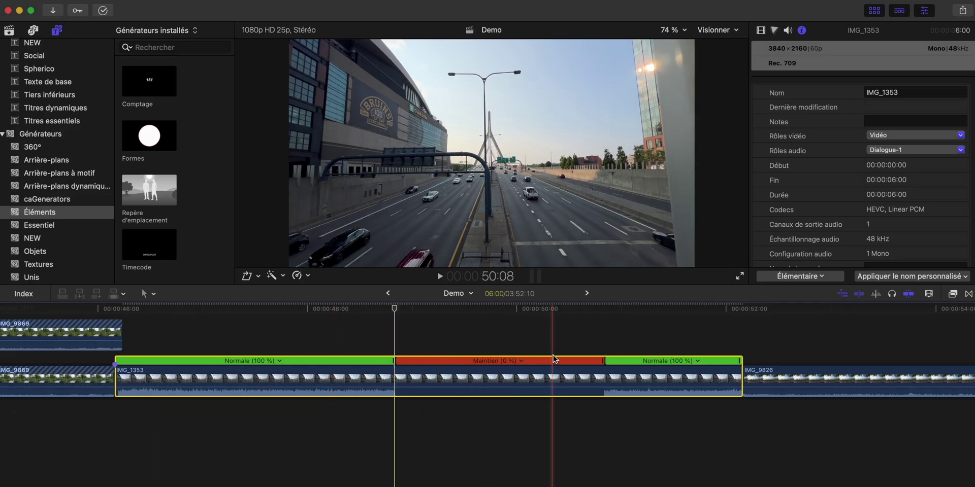
drag(603, 362, 452, 361)
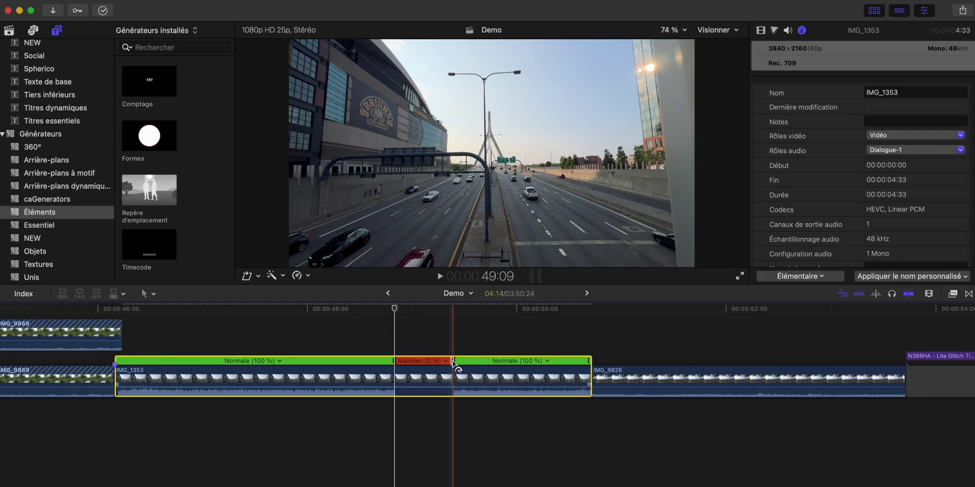
drag(394, 361, 253, 361)
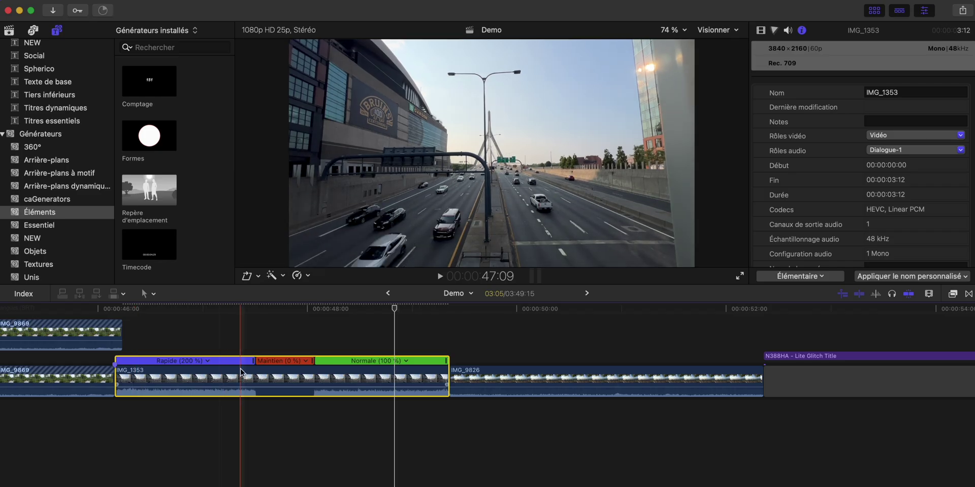
Step: Reset the speed of IMG_1353 and reverse the clip's playback
click(300, 275)
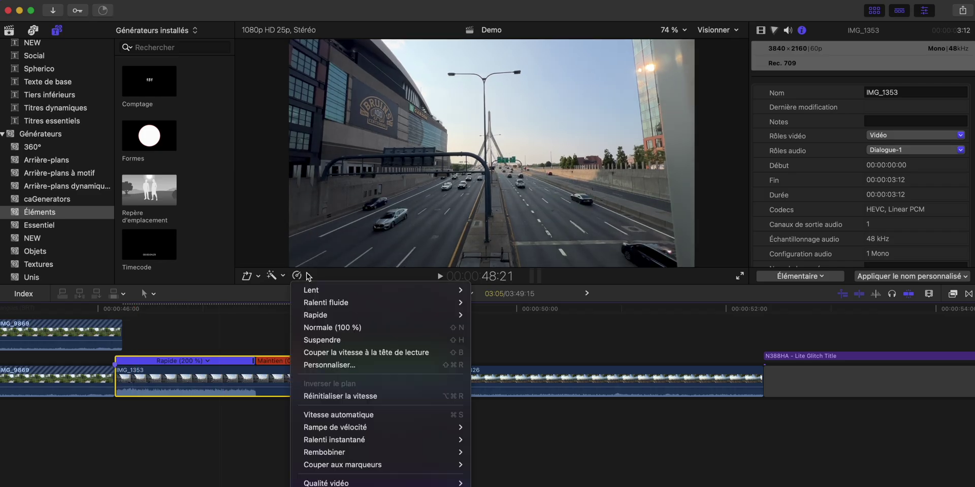
click(327, 397)
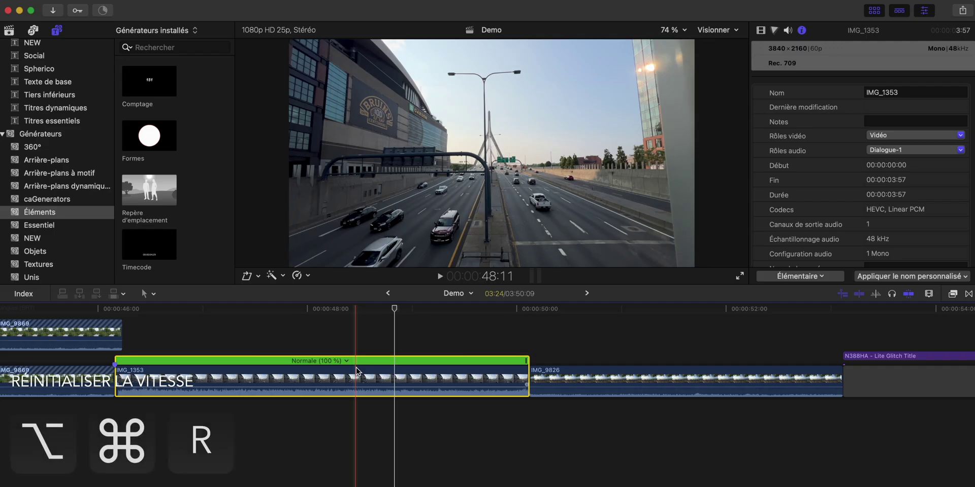
click(305, 276)
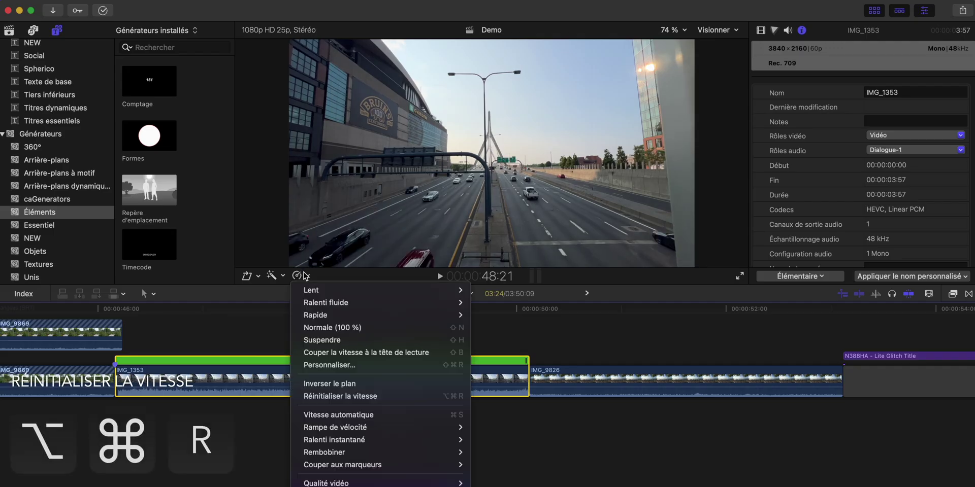
click(329, 384)
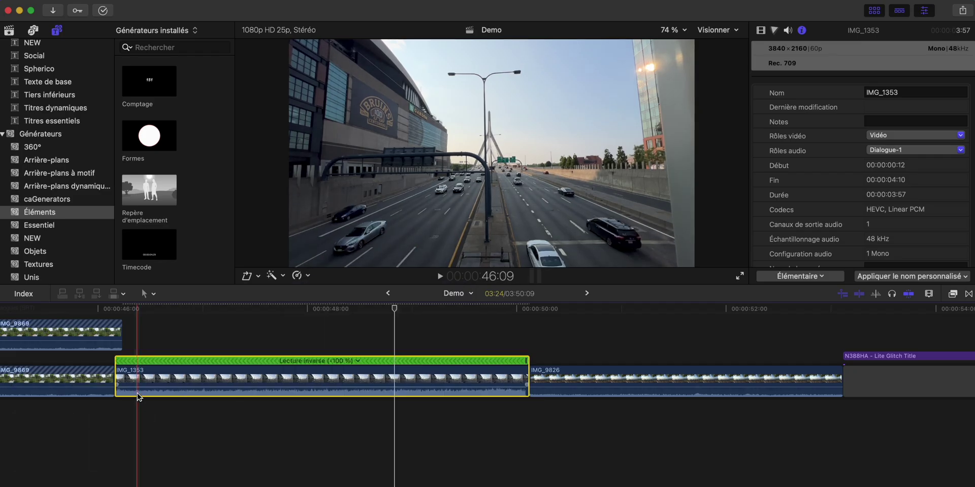
Step: Play back the reversed IMG_1353 clip, then reset its speed
key(space)
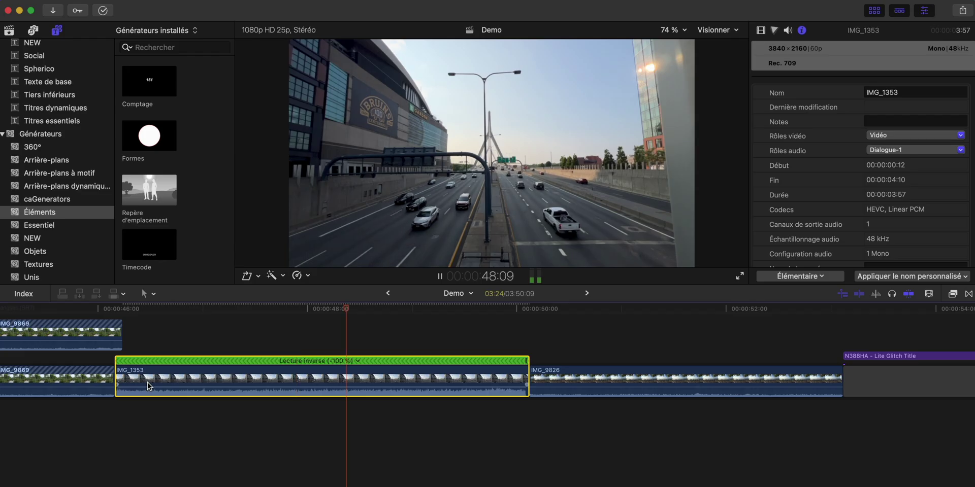
key(space)
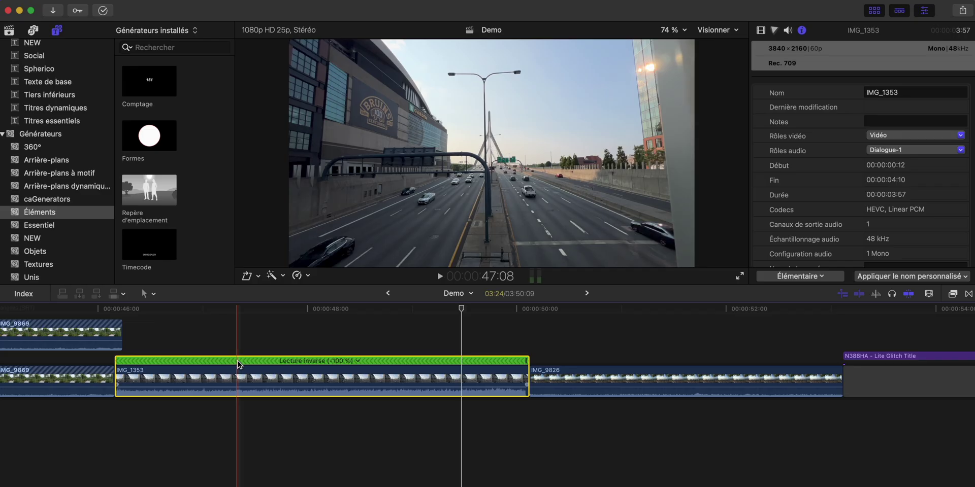
click(303, 275)
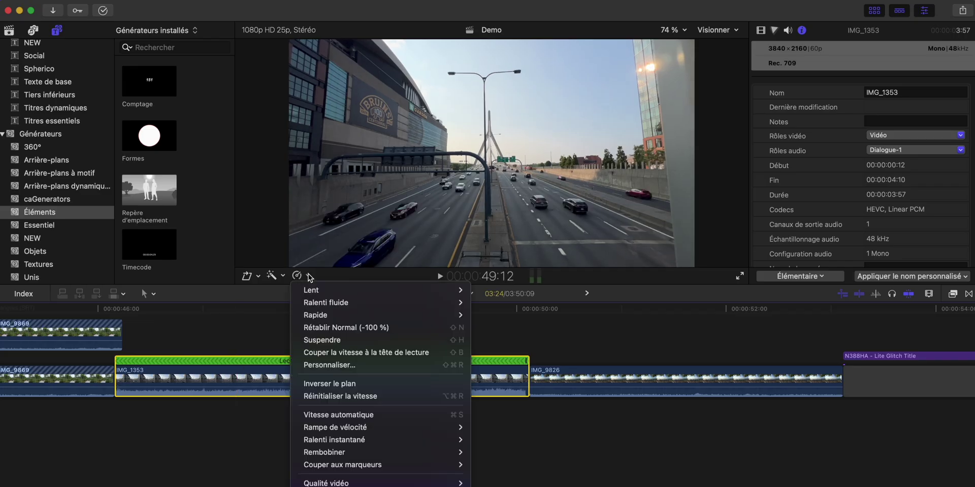
click(321, 396)
Step: Cut the speed of IMG_1353 about one second after its start and accelerate the second segment to 879 %
click(213, 361)
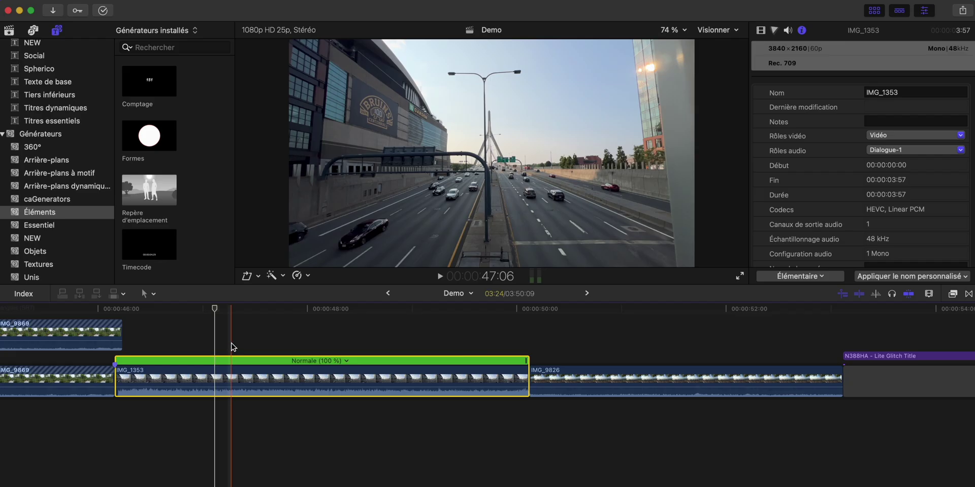
key(shift+b)
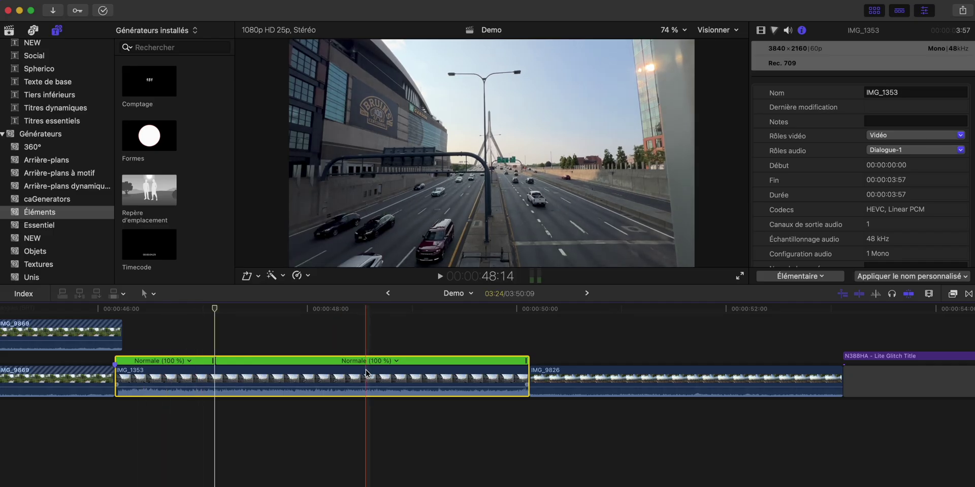
drag(526, 360, 235, 367)
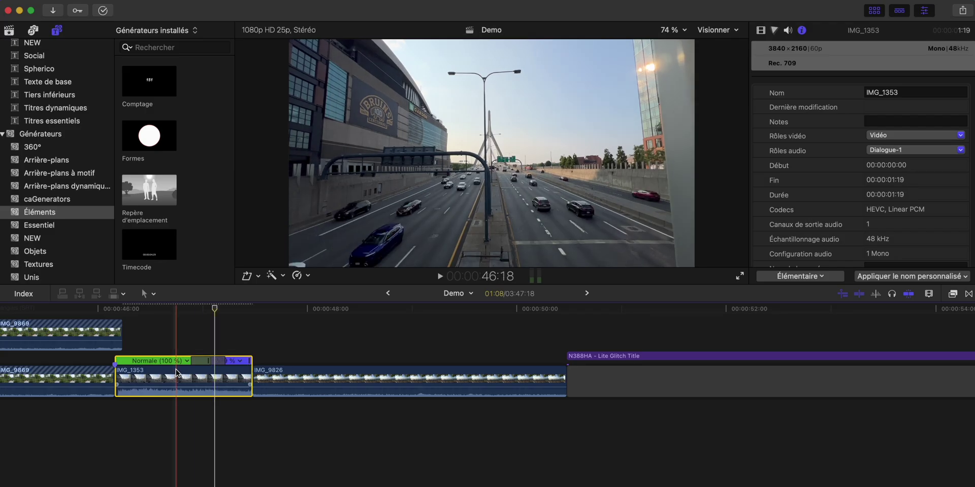
Step: Play through the speed transition in IMG_1353, then undo the segment's acceleration and the speed cut
key(super+equal)
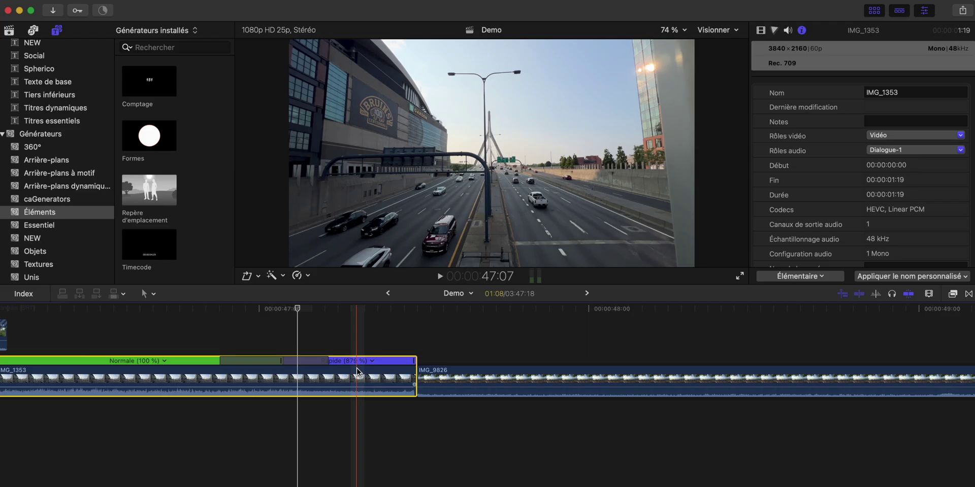
key(space)
scroll(175, 381, right, 2)
key(space)
key(space)
key(space)
key(Down)
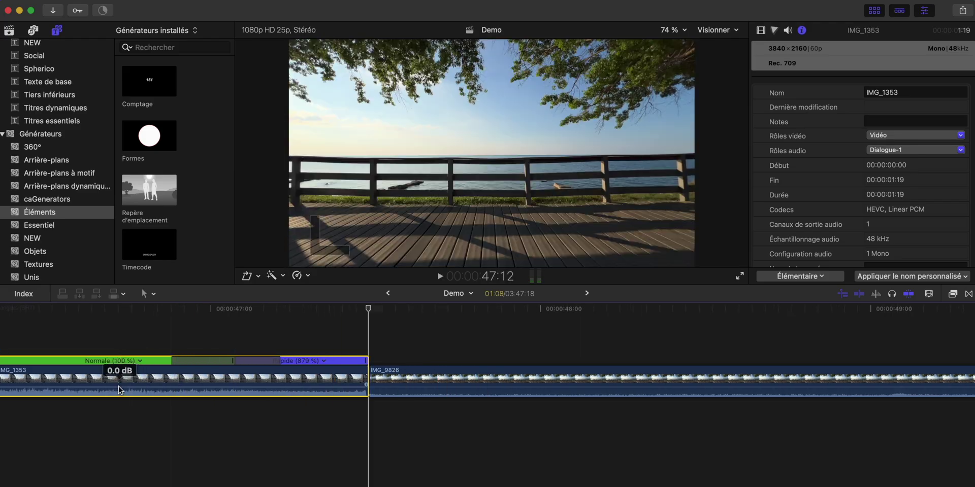
key(super+z)
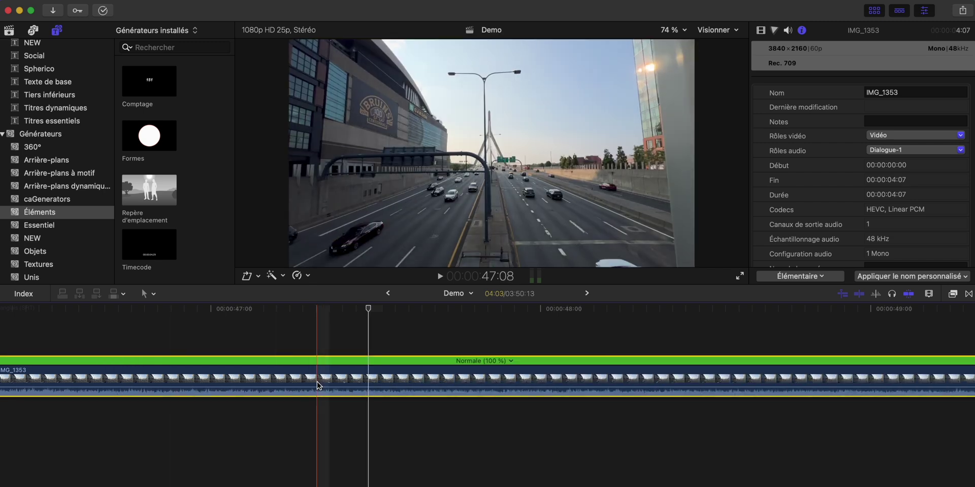
Step: Split the speed of IMG_1353 into three segments, cutting at about one third and two thirds of the clip
key(super+minus)
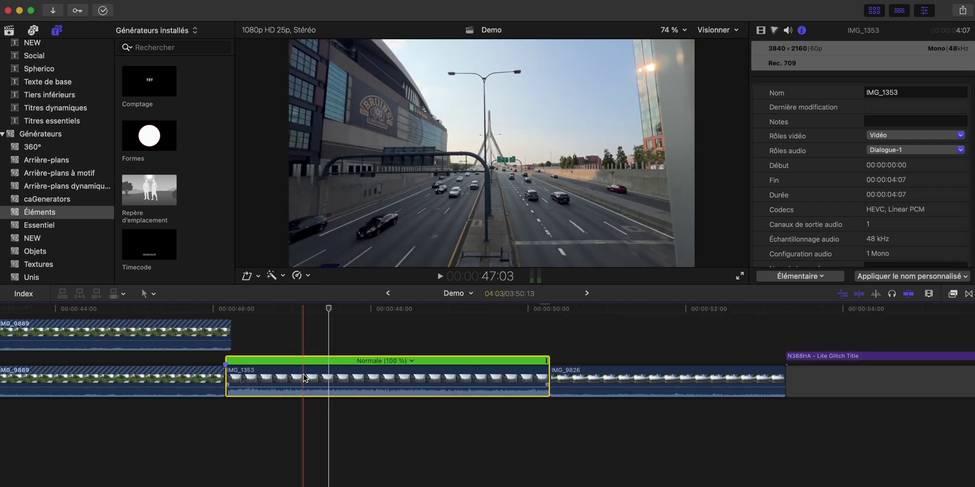
click(321, 372)
key(shift+b)
click(321, 373)
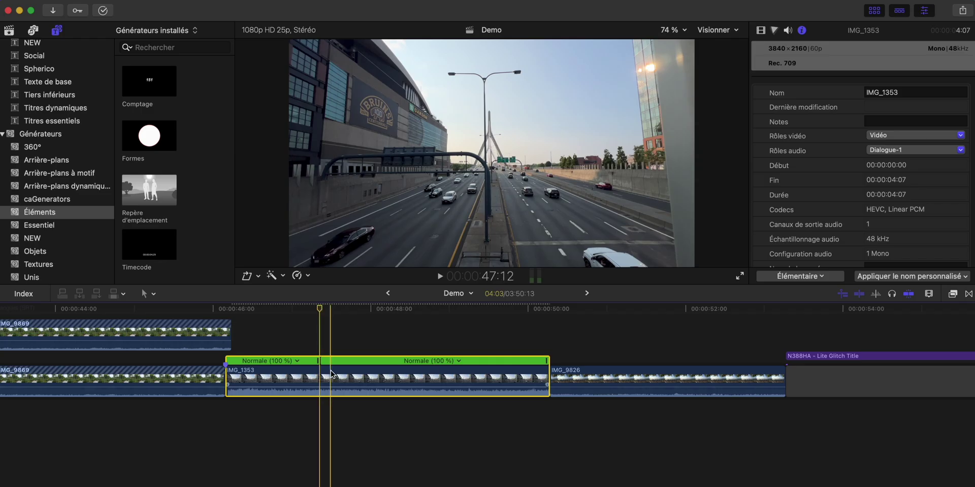
click(448, 369)
key(shift+b)
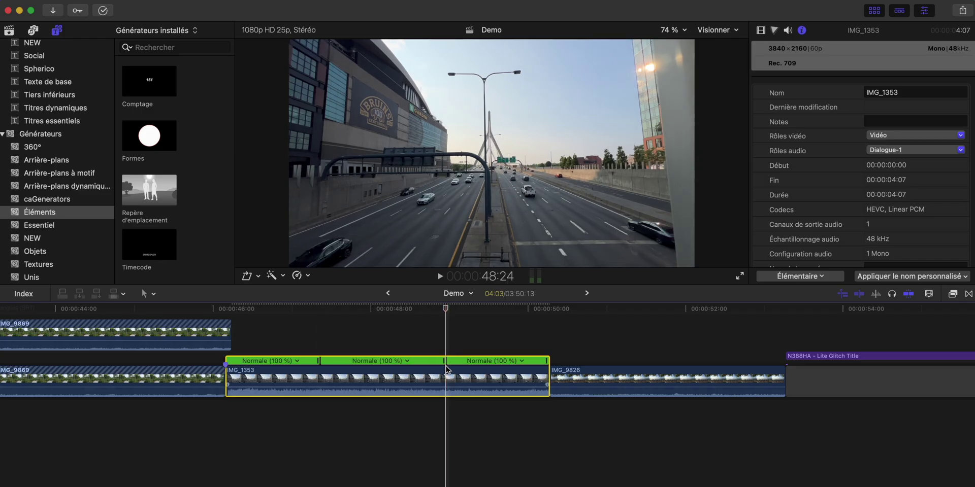
Step: Set the first speed segment of IMG_1353 to Rapide 8x
click(295, 361)
mouse_move(365, 398)
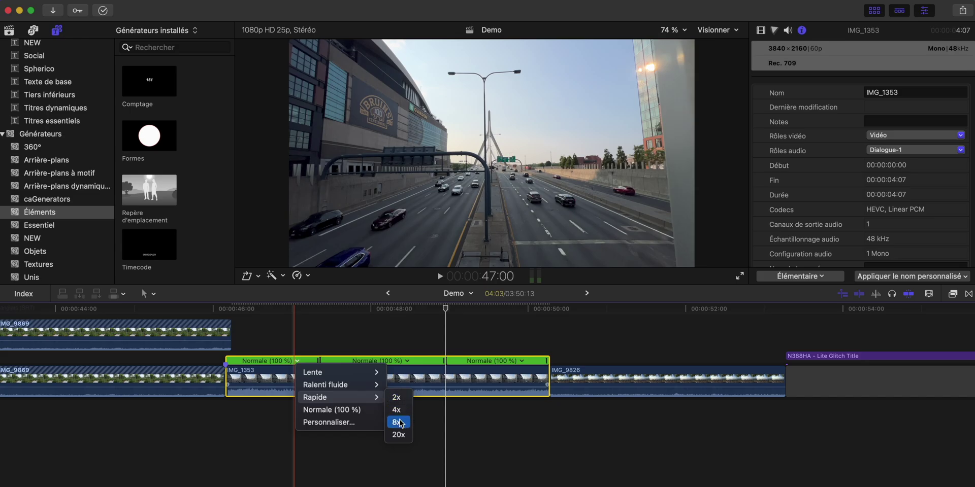
click(399, 422)
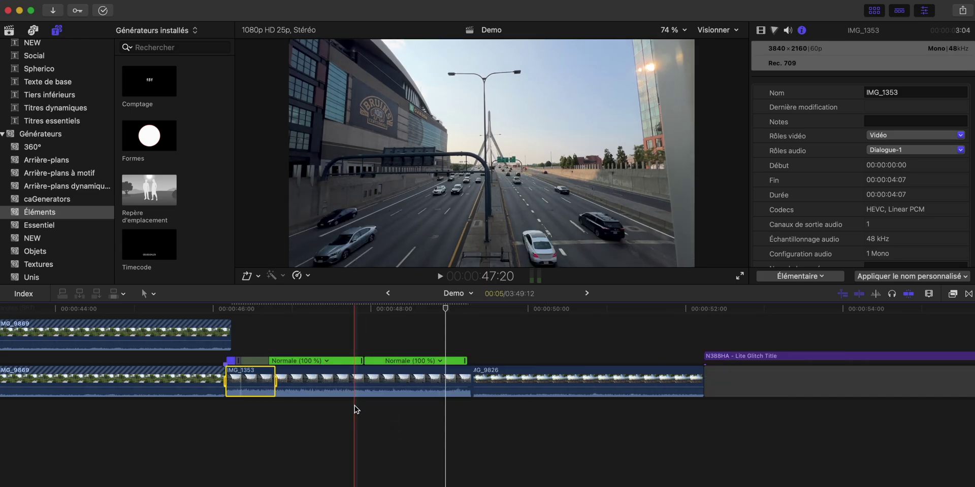
Step: Set the third speed segment of IMG_1353 to a Rapide preset
click(439, 361)
mouse_move(475, 397)
click(540, 422)
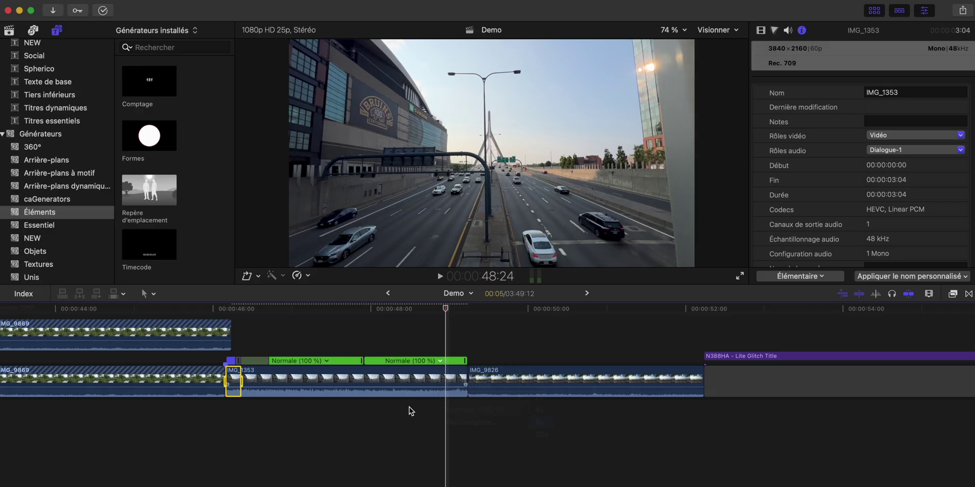
Step: Set the middle speed segment of IMG_1353 to Lente 50 % and play through the clip
click(327, 381)
click(324, 361)
mouse_move(341, 376)
click(427, 372)
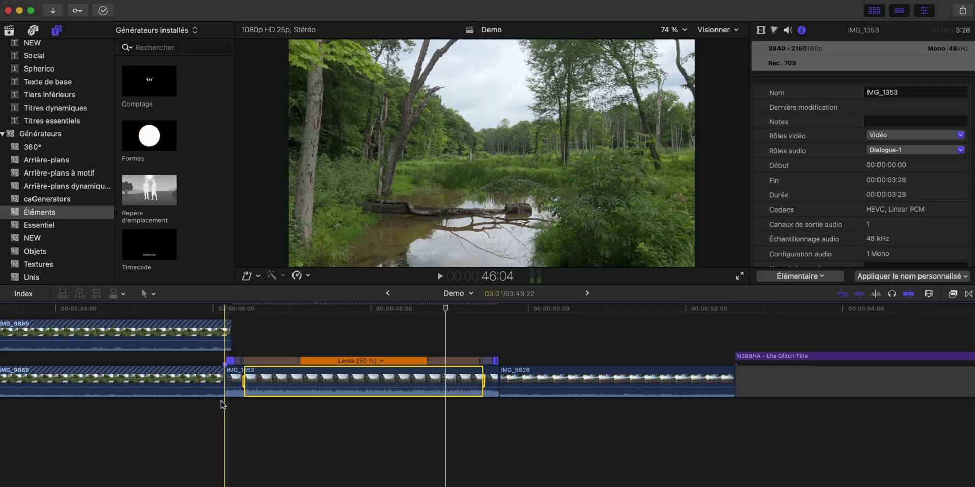
key(space)
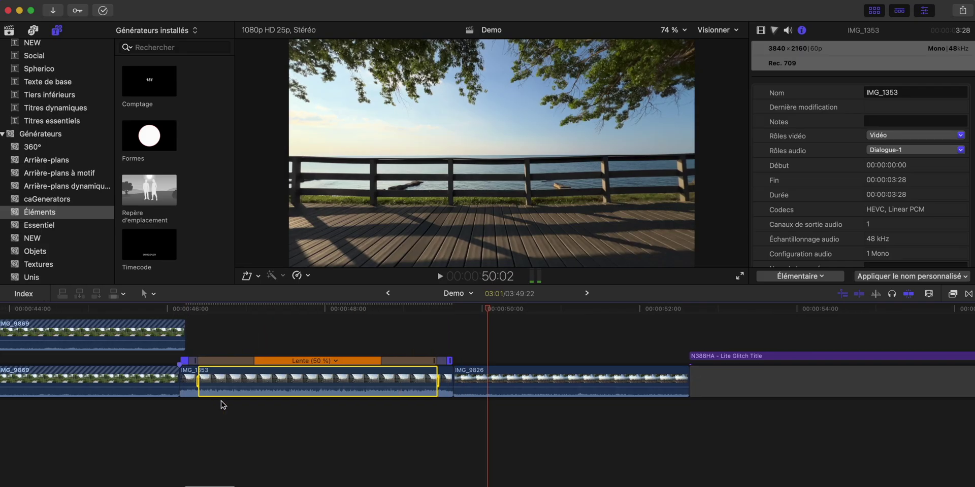
key(space)
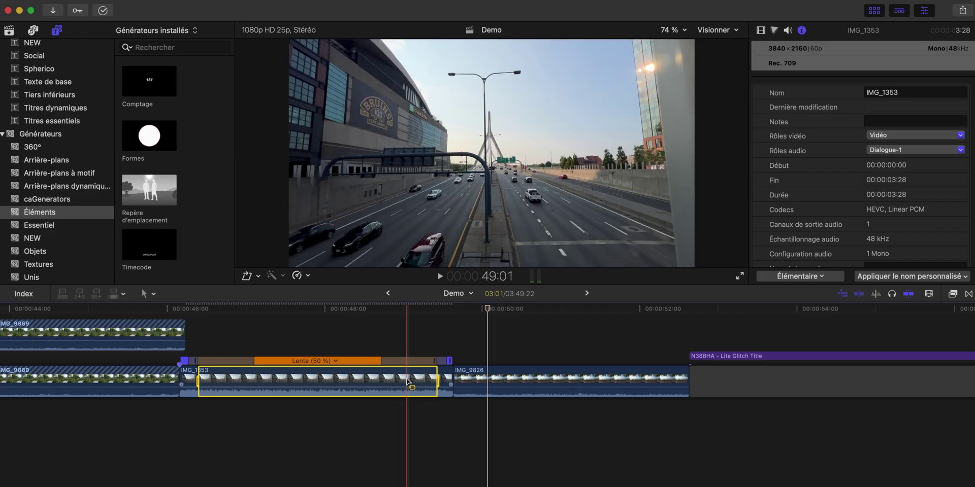
Step: Edit the source image of both speed transitions in IMG_1353, moving the second earlier and the first later to shorten the slow segment
double_click(434, 361)
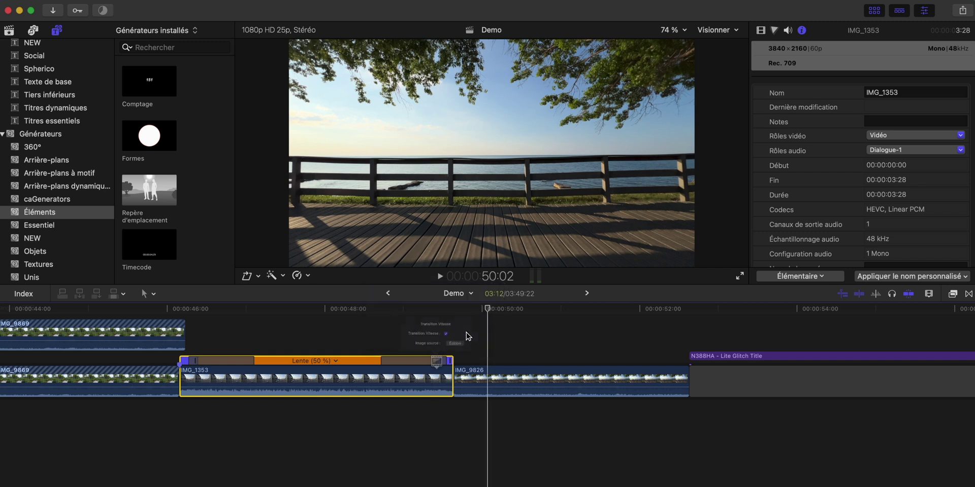
drag(436, 362, 350, 362)
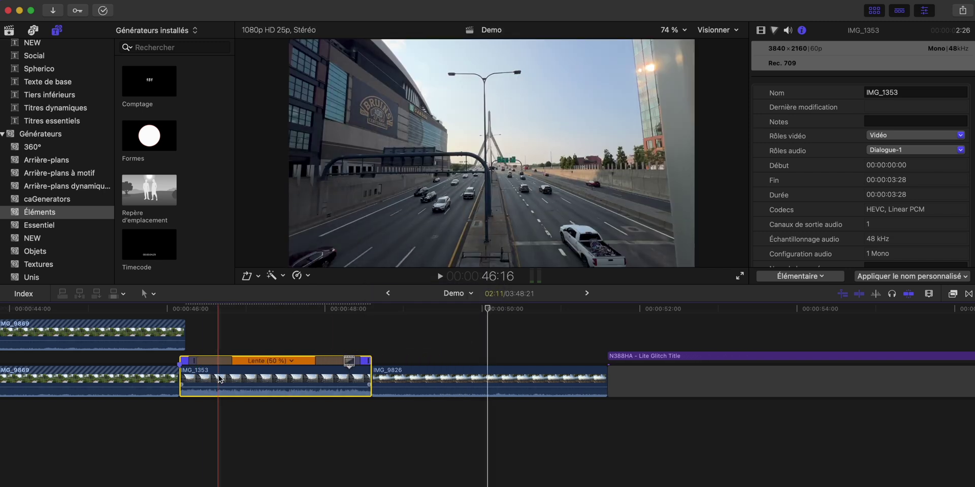
double_click(198, 361)
click(223, 335)
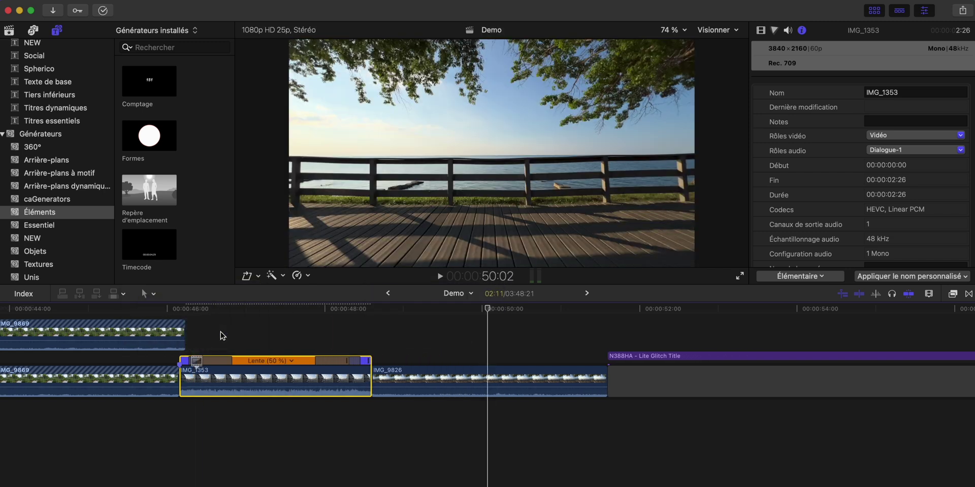
drag(366, 361, 223, 364)
Step: Play through the retimed IMG_1353 clip from its start, twice
click(175, 337)
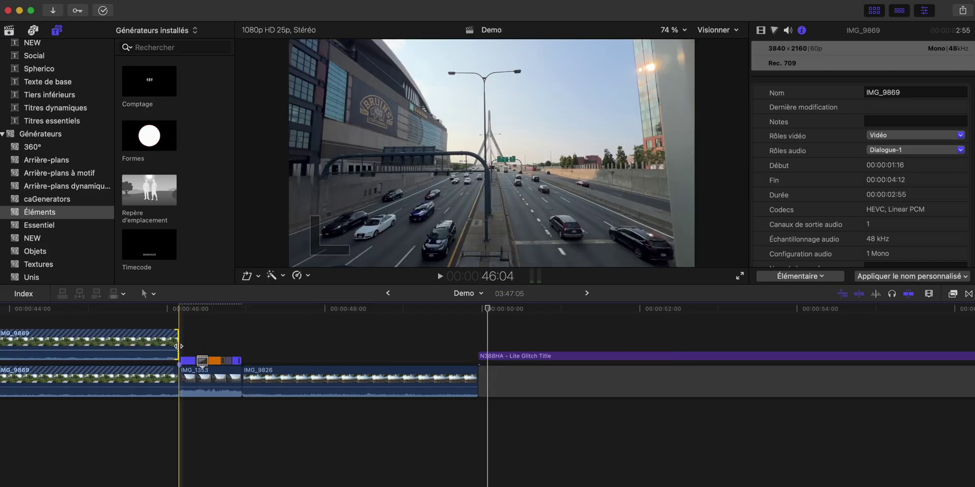
key(space)
key(space)
key(space)
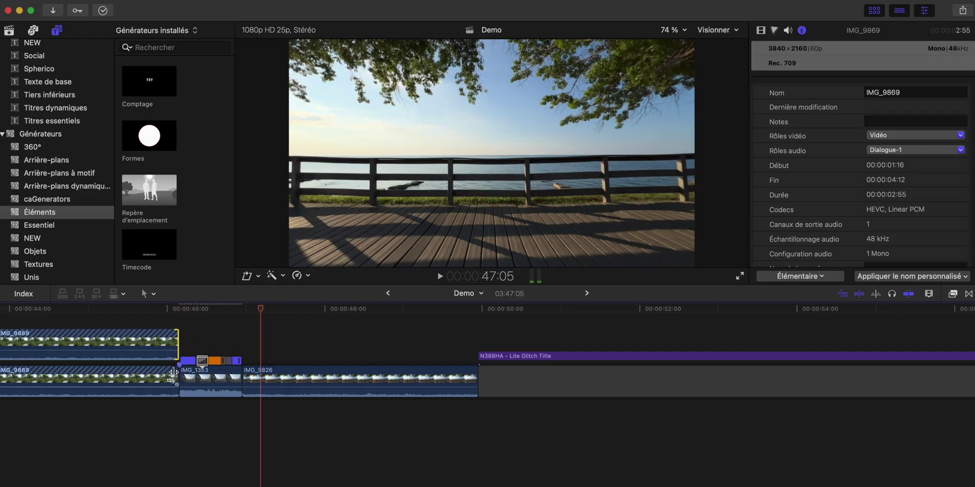
key(space)
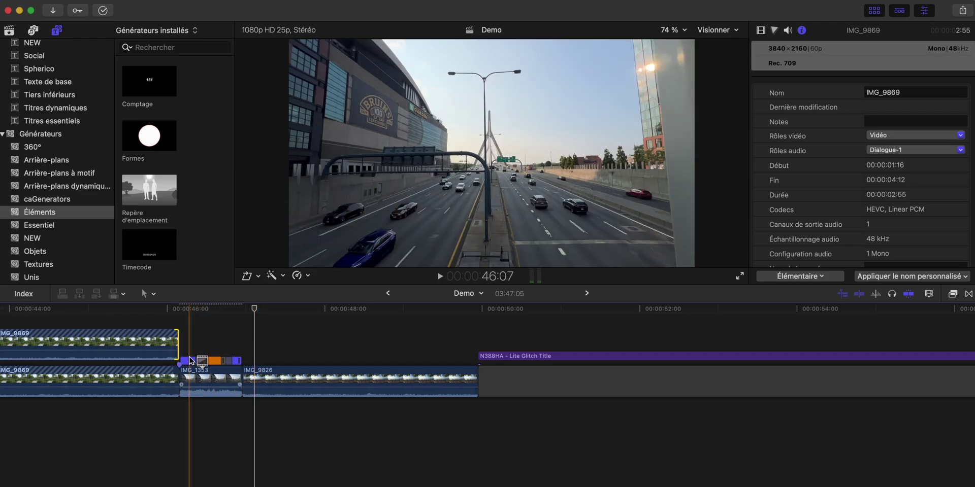
Step: Widen the speed transitions of IMG_1353 across the first and third fast segments, then play the result
key(super+equal)
click(217, 362)
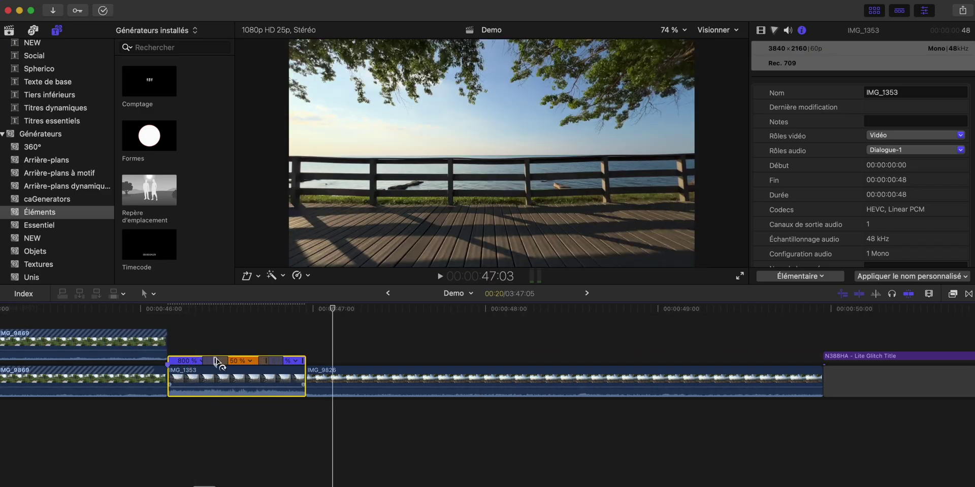
key(super+equal)
key(super+equal)
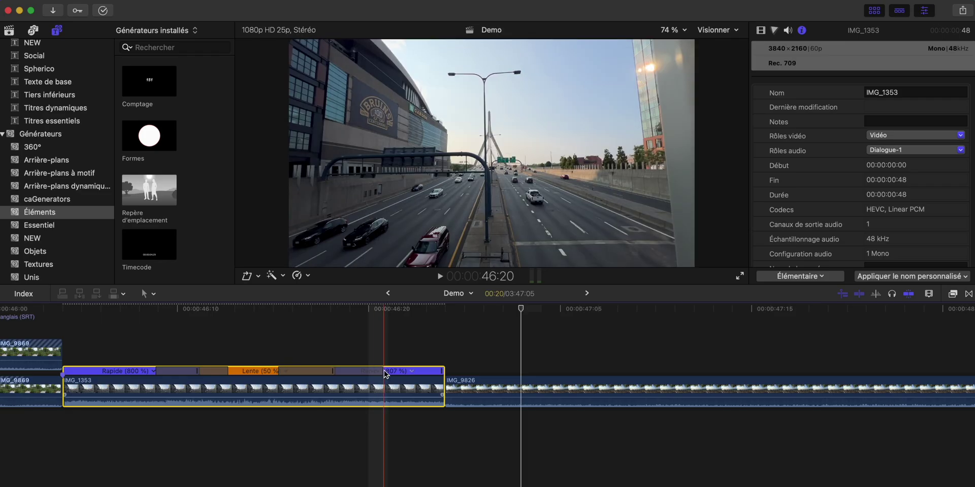
drag(381, 371, 441, 370)
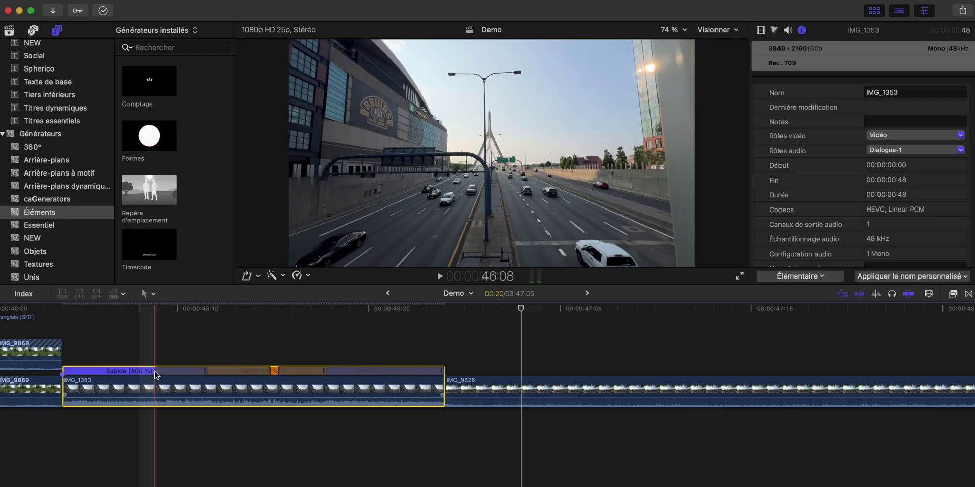
drag(95, 372, 79, 344)
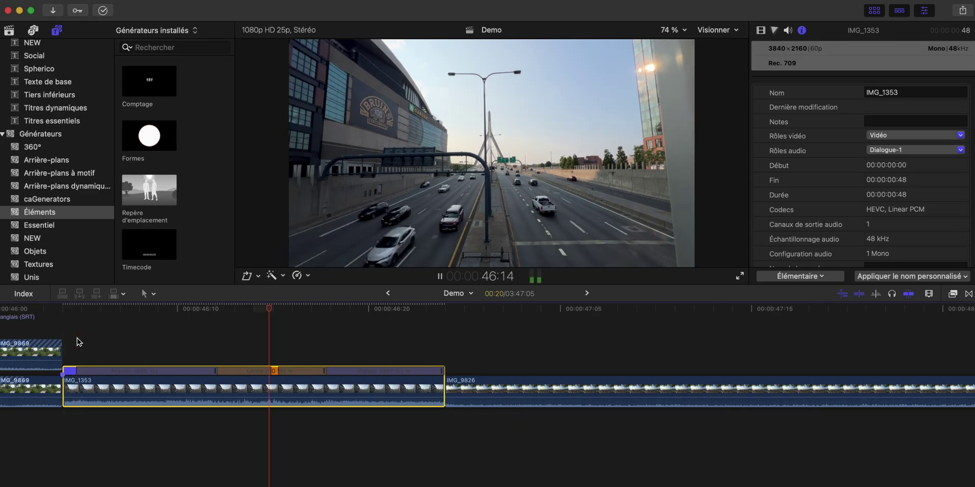
key(Left)
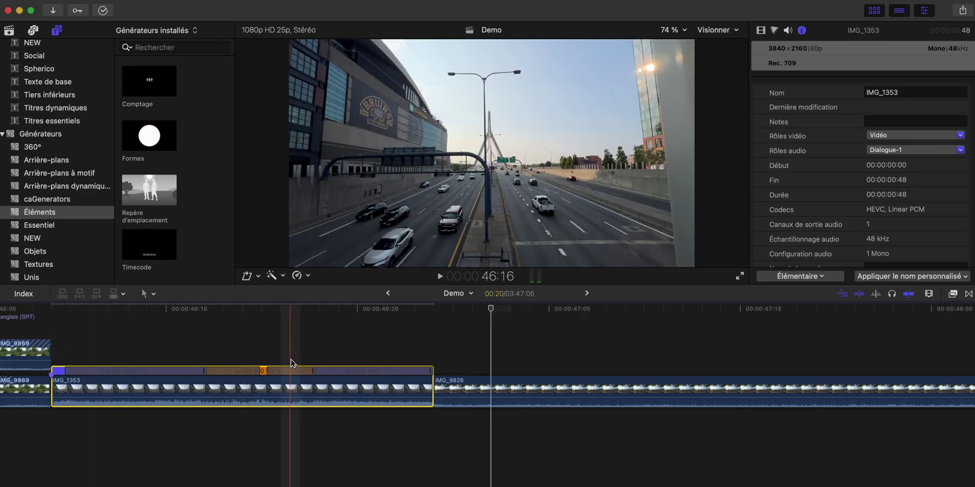
Step: Turn off Transition Vitesse at both speed changes in IMG_1353 and play the clip from near its start
double_click(313, 372)
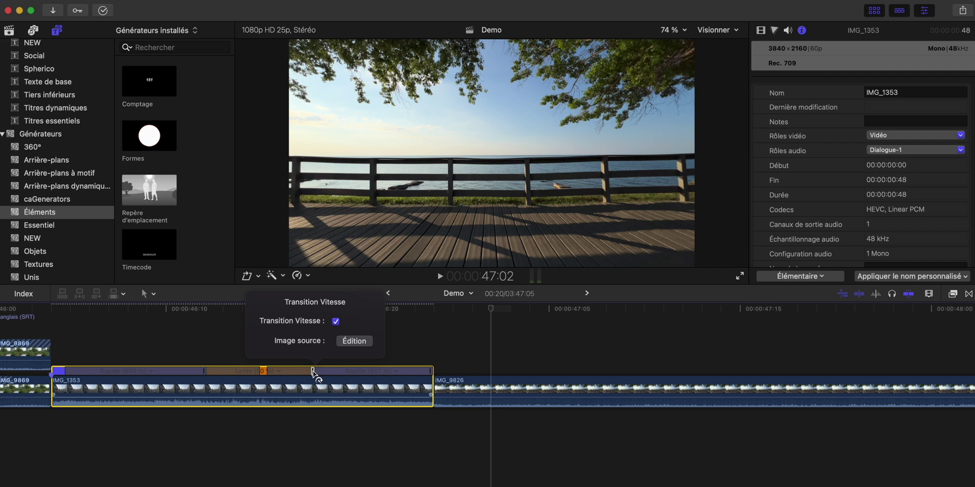
click(335, 323)
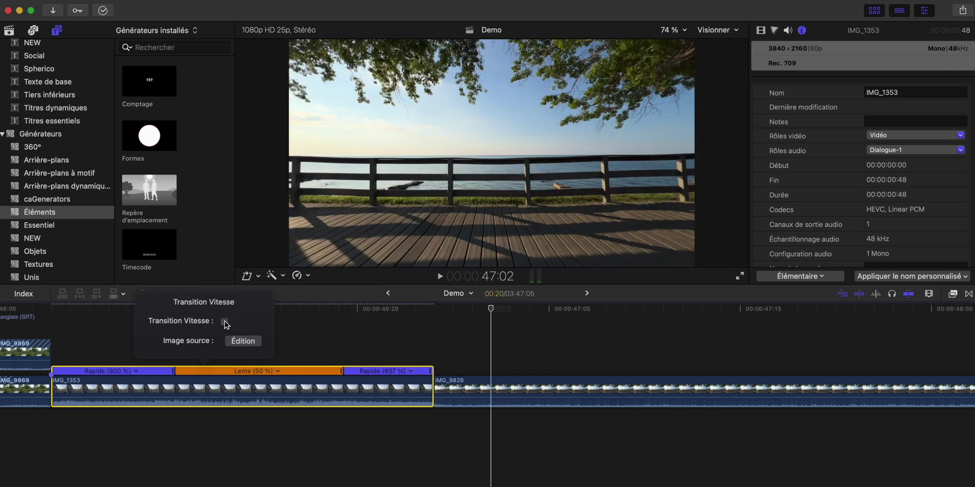
click(73, 349)
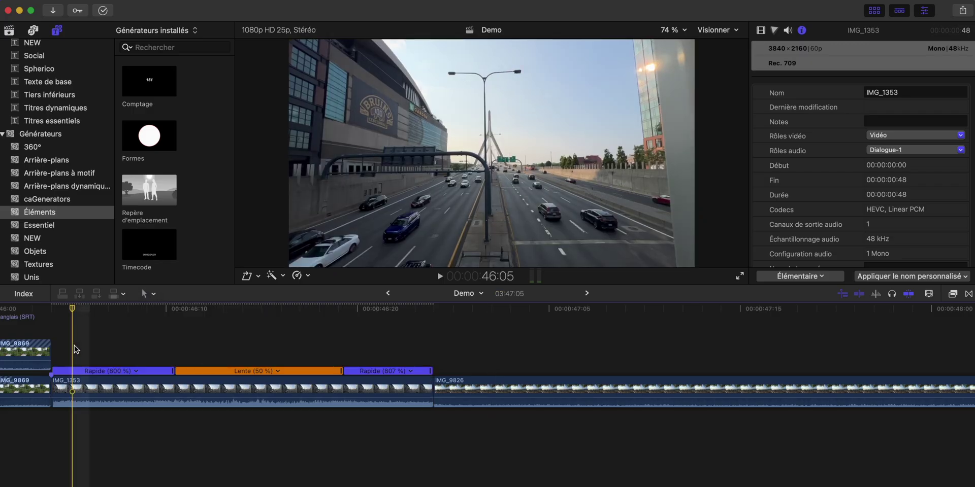
key(space)
Step: Apply Vitesse automatique to the IMG_1353 clip at normal speed
scroll(109, 355, left, 3)
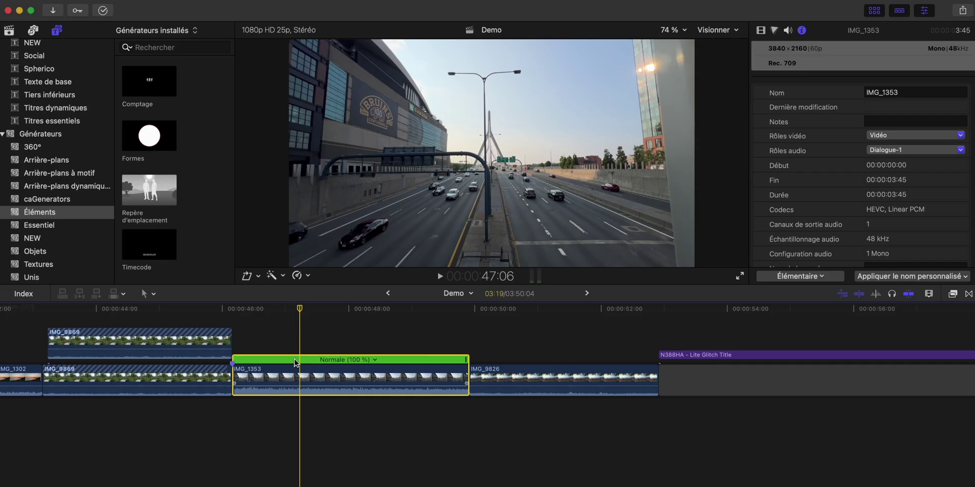
click(307, 277)
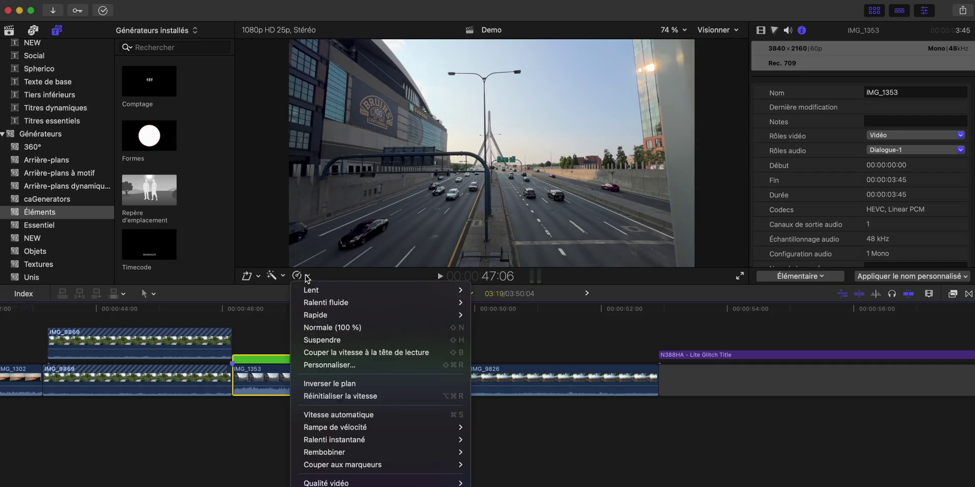
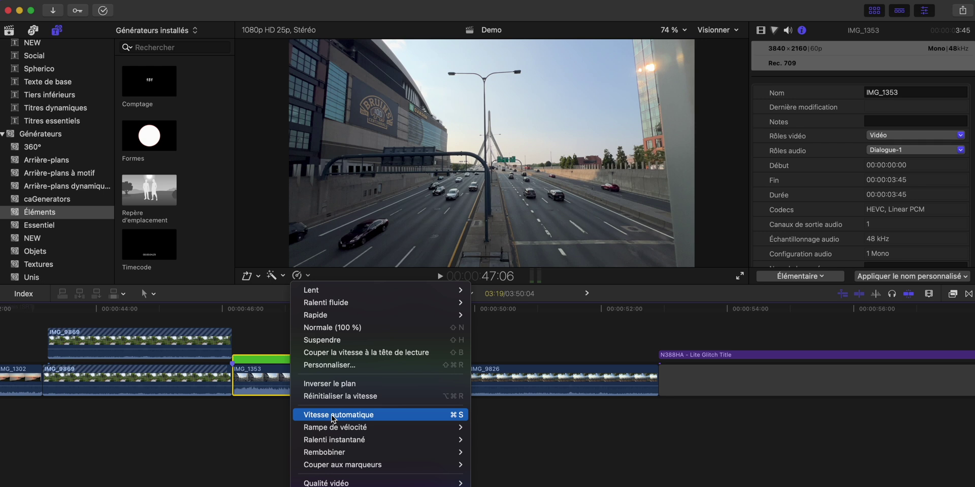
click(332, 417)
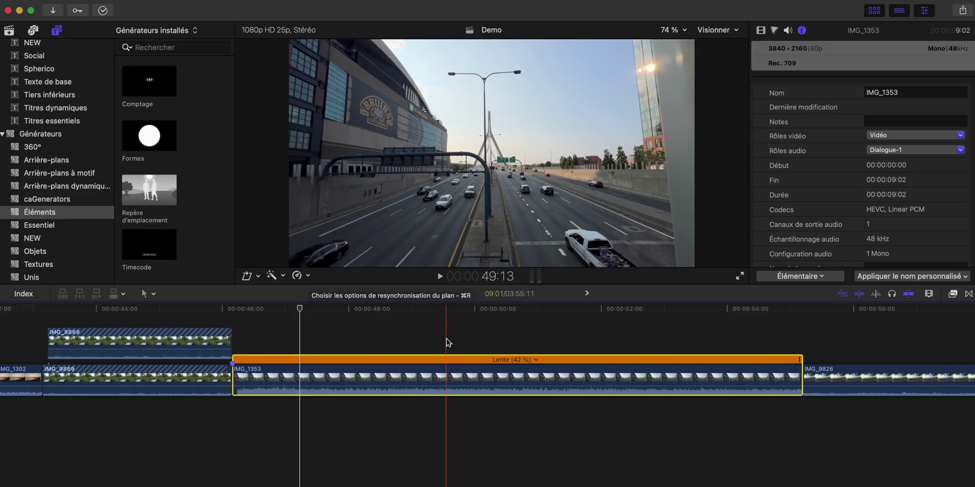
click(308, 276)
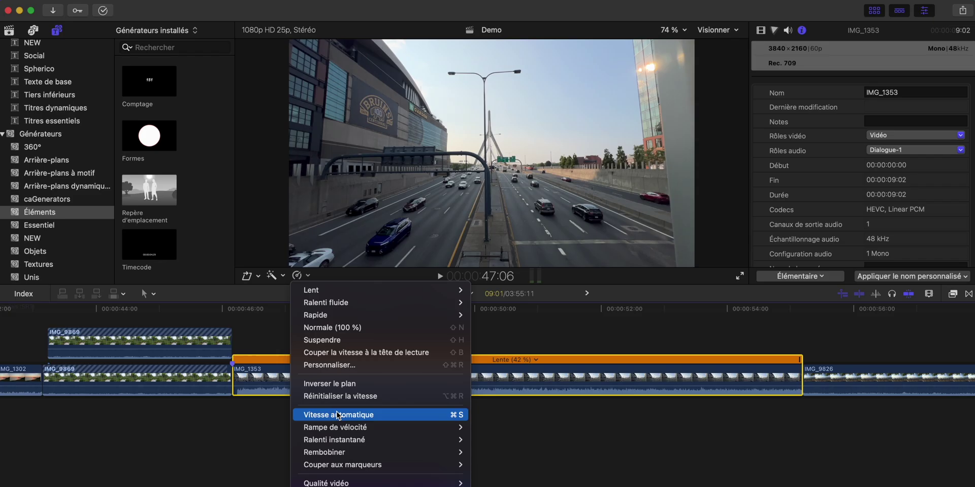
click(382, 341)
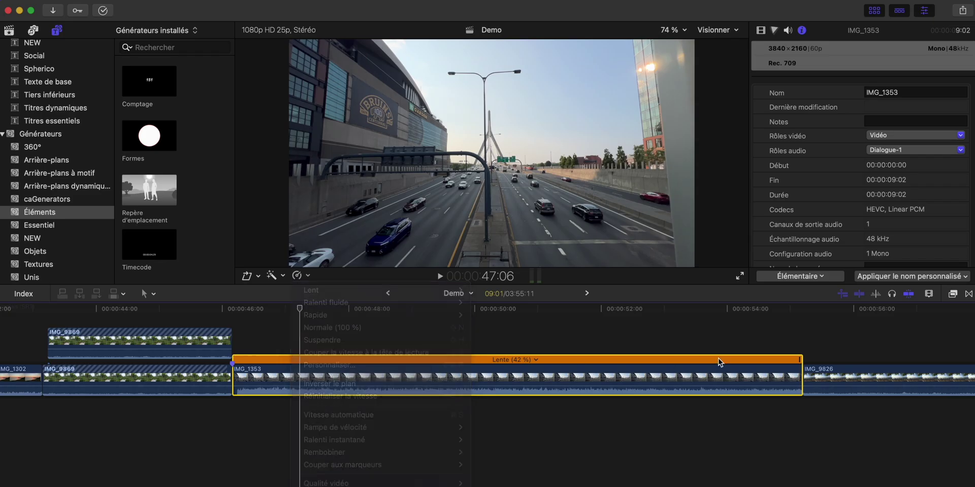
Step: Apply Vitesse automatique to the IMG_9826 clip and play part of it
scroll(381, 355, right, 10)
click(326, 368)
click(321, 377)
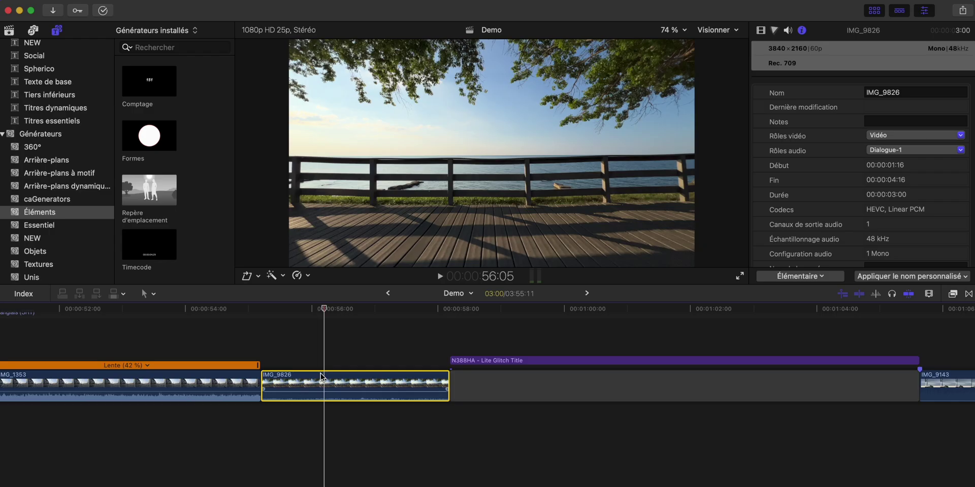
key(shift+a)
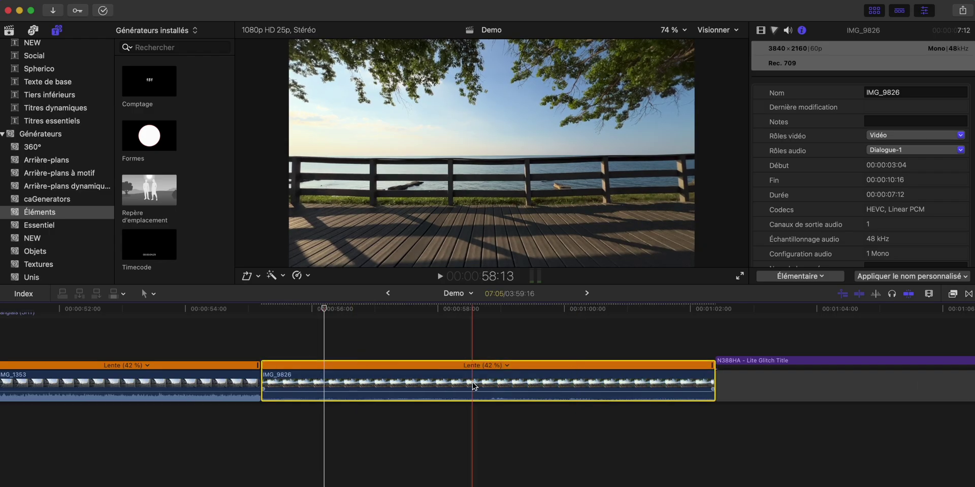
key(space)
key(space)
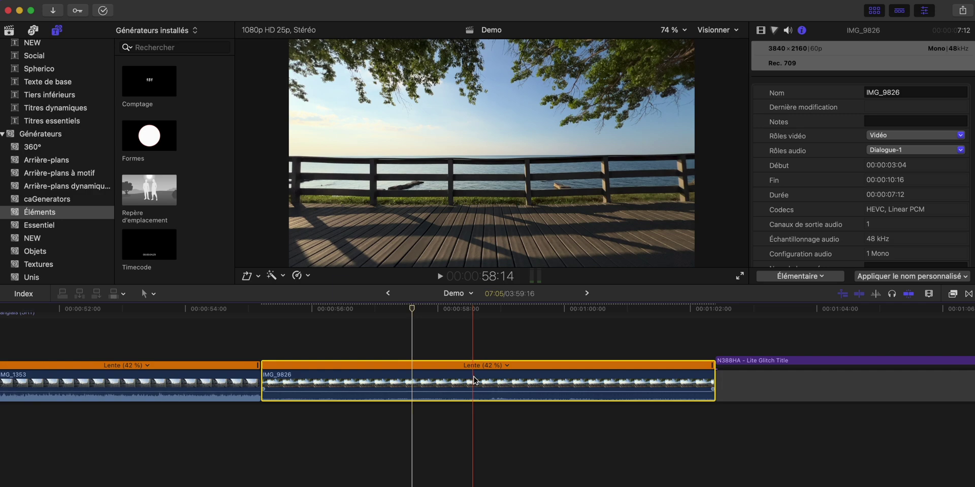
Step: Browse the installed title categories, including caTitles, Éléments, Générique and Générique fin/début
key(super+minus)
key(super+minus)
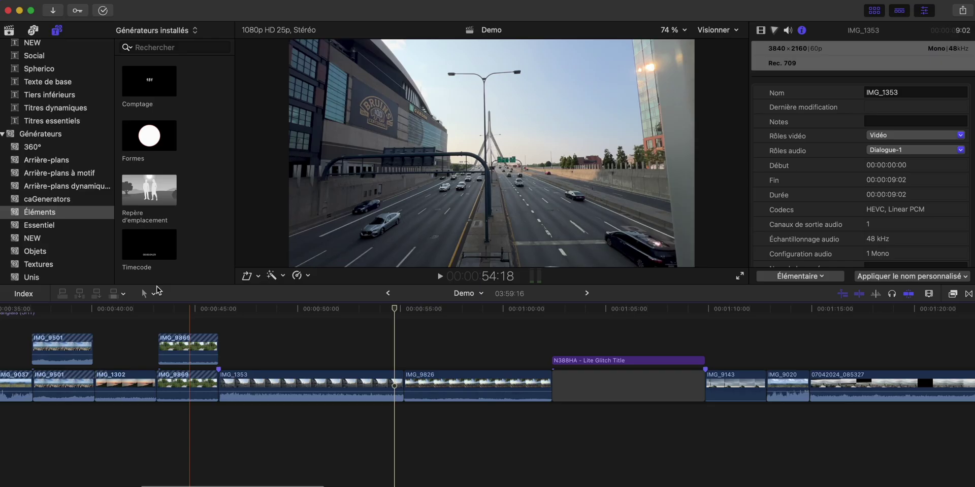
scroll(60, 170, up, 5)
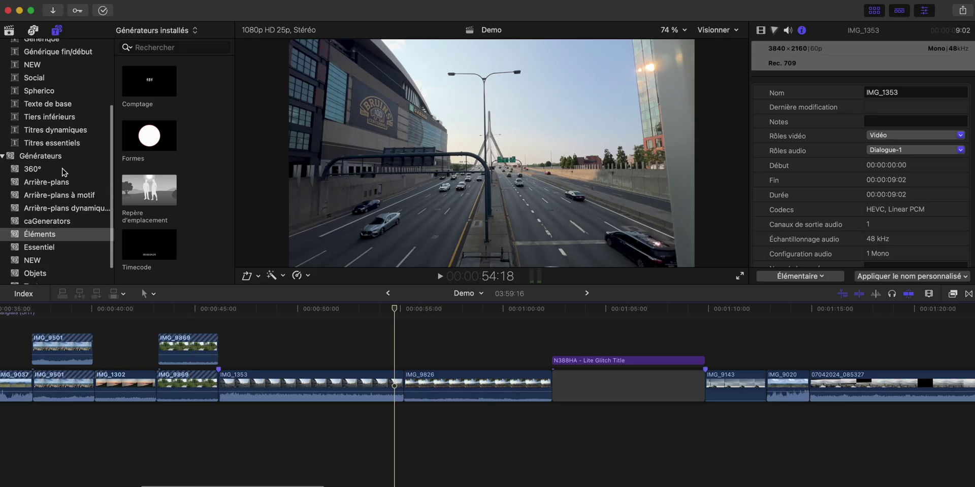
scroll(54, 176, down, 4)
scroll(56, 177, up, 5)
click(54, 97)
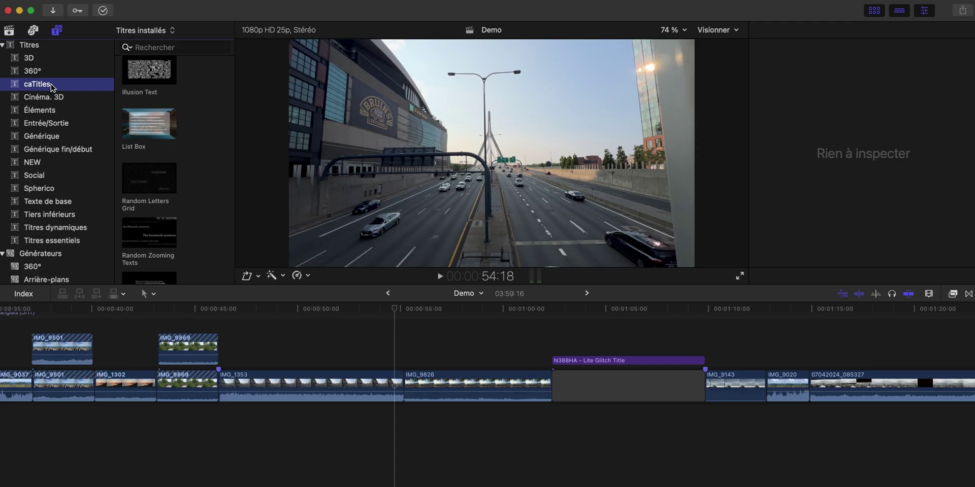
click(49, 111)
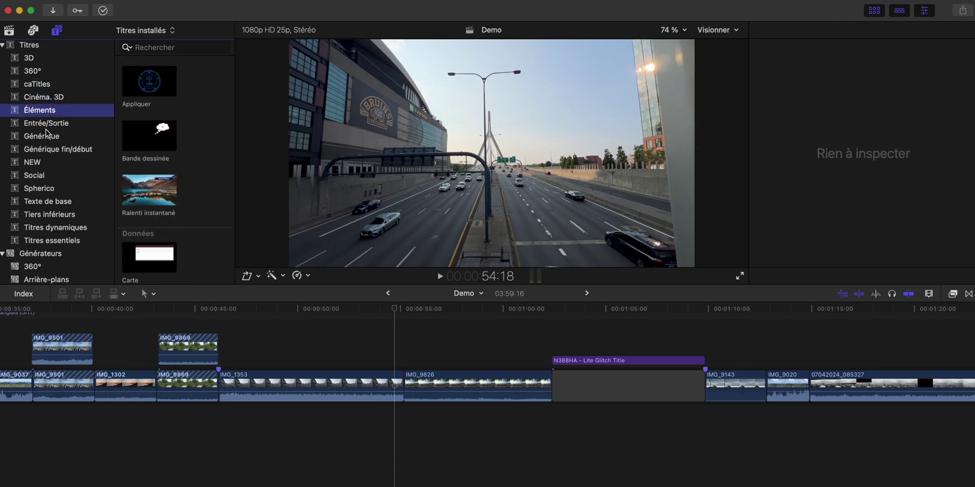
click(45, 133)
click(45, 152)
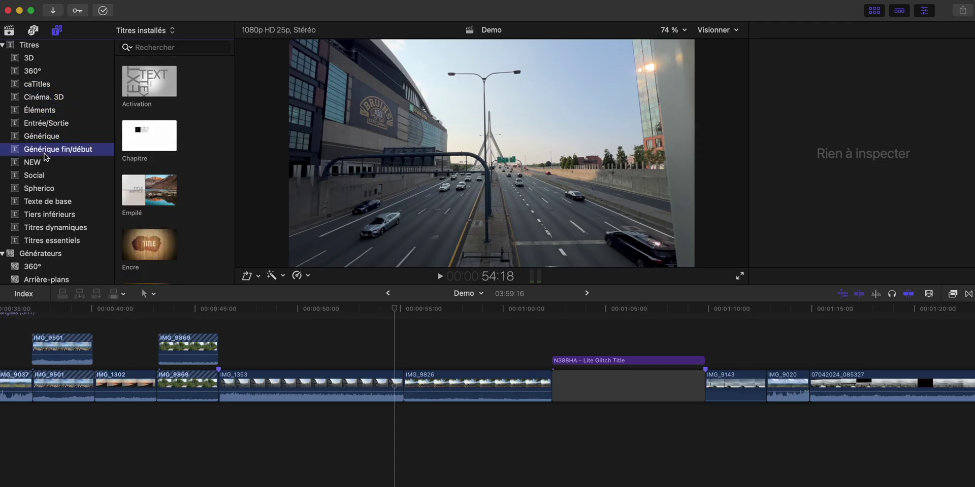
Step: Hide the inspector to enlarge the browser, then display all installed titles and look through them
click(923, 11)
scroll(199, 246, up, 2)
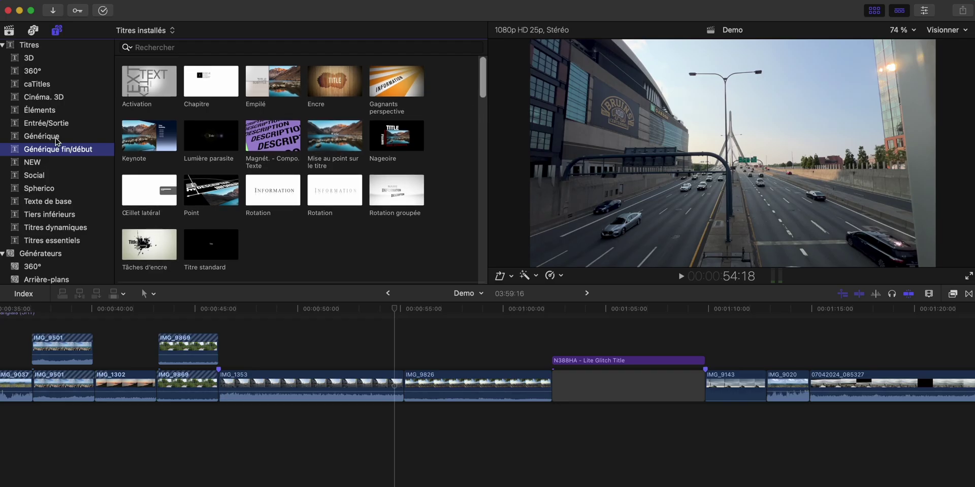
click(36, 46)
scroll(144, 208, down, 1)
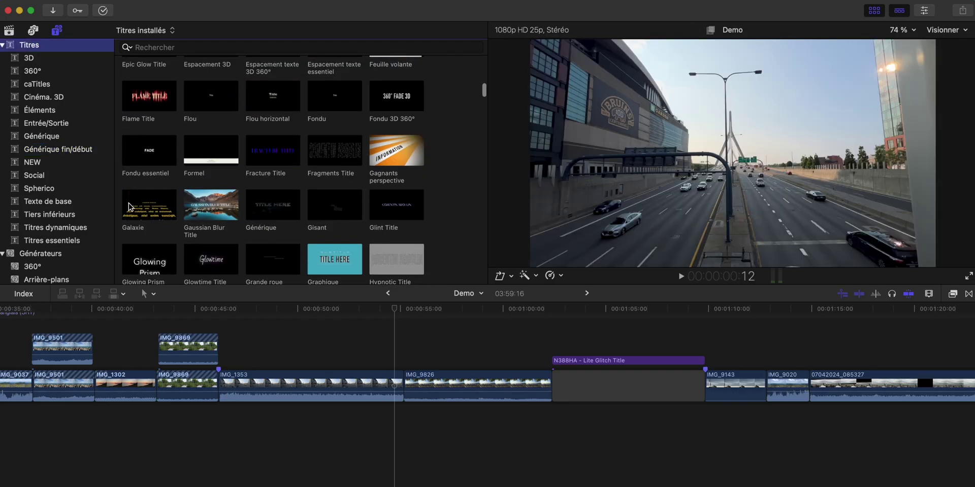
scroll(190, 206, down, 2)
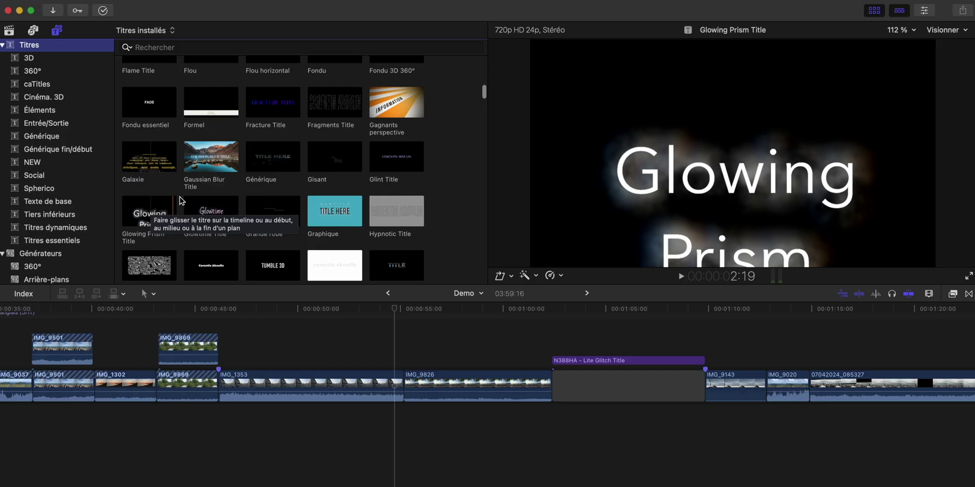
Step: Look through the full list of installed titles and preview several of them, including Graphique, Lumières Boogie and Panneau coulissant
scroll(190, 203, down, 2)
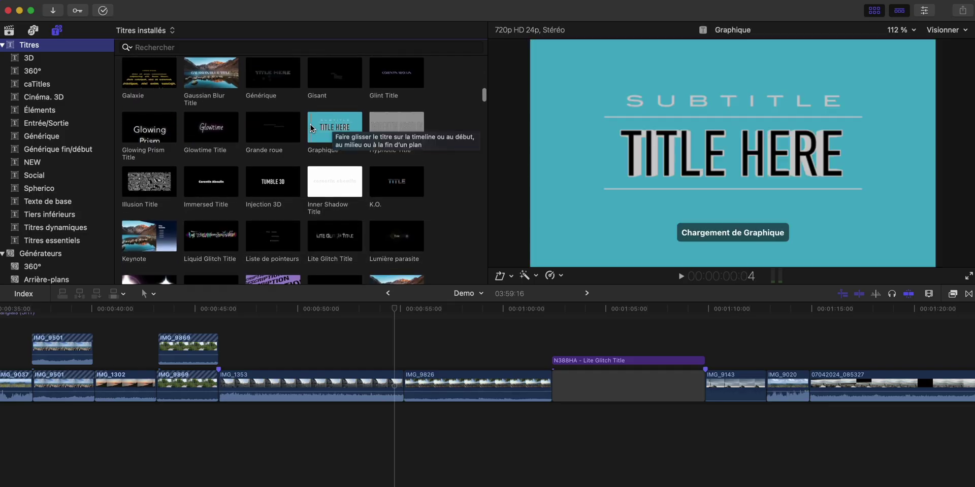
scroll(339, 125, down, 2)
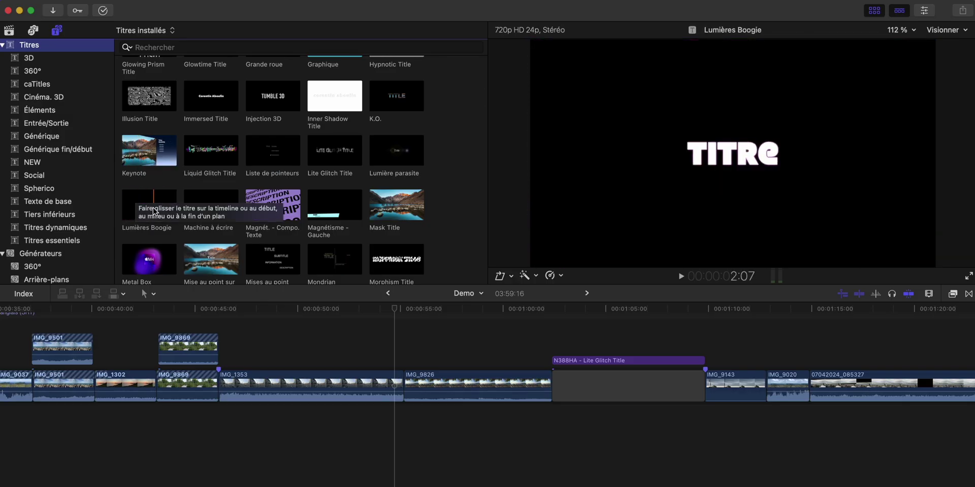
scroll(152, 207, down, 2)
scroll(142, 152, down, 5)
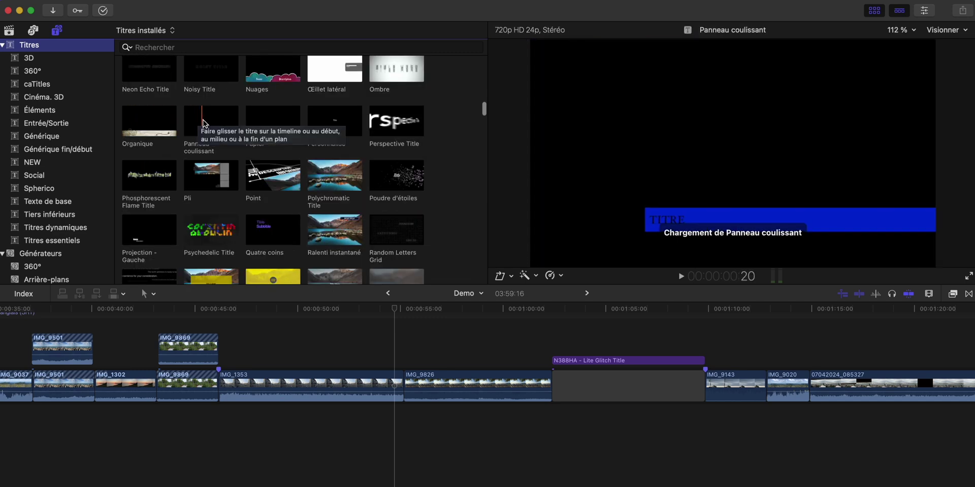
scroll(210, 126, up, 4)
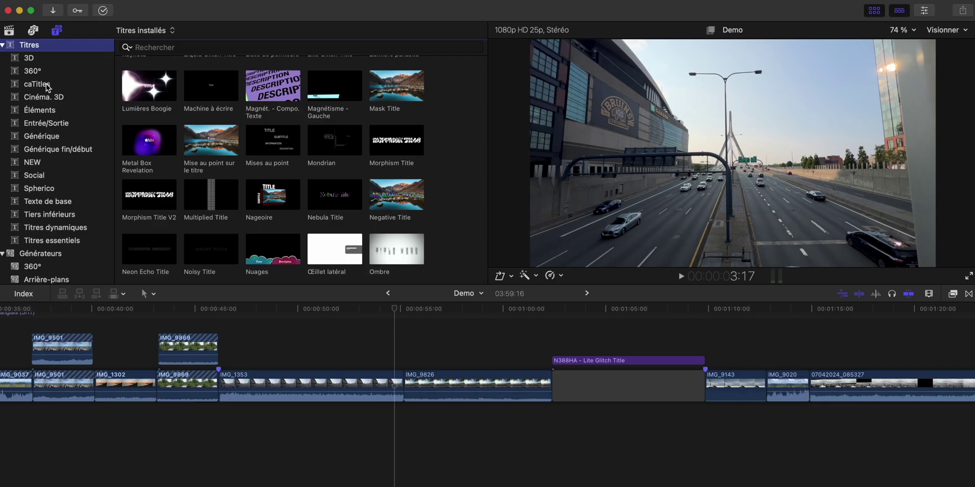
Step: Display the caTitles category and look through the collections on the corentinaboulin.shop website in Safari
click(39, 84)
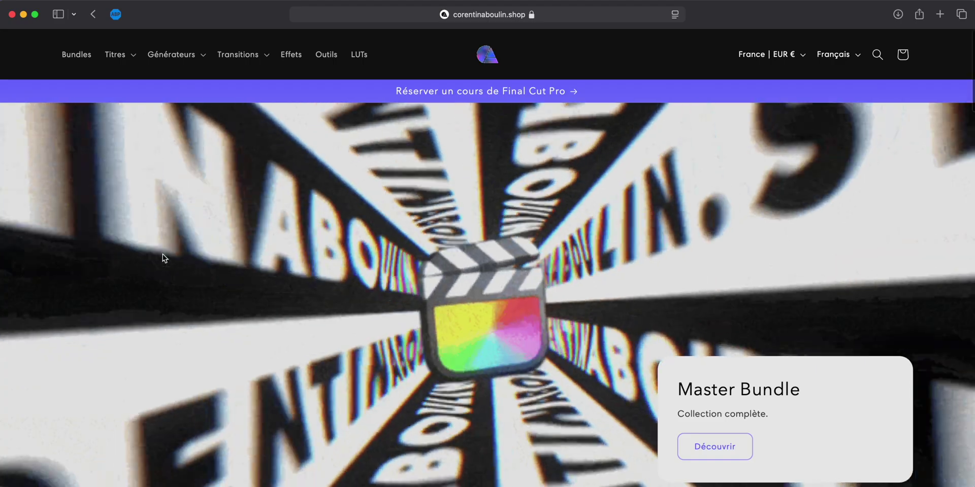
scroll(163, 254, down, 6)
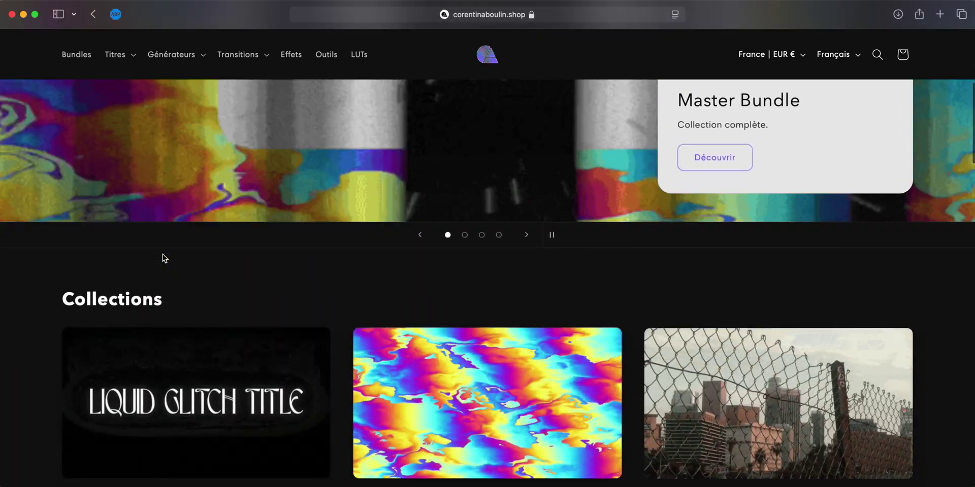
scroll(163, 255, down, 5)
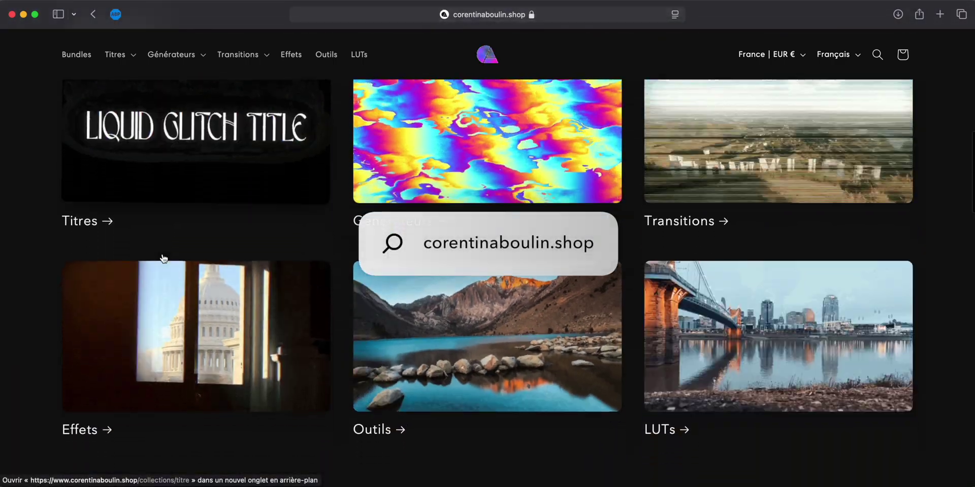
scroll(163, 259, down, 2)
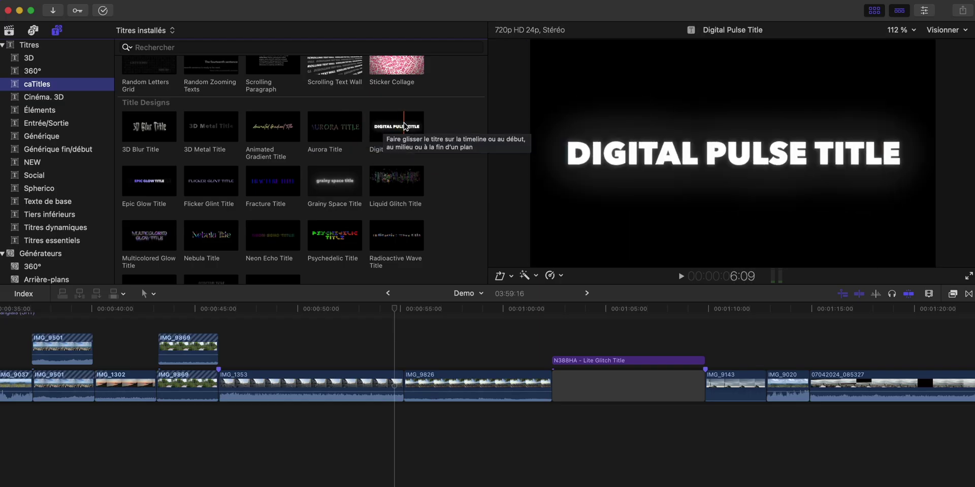
Step: Try the Digital Pulse Title above the IMG_1353 clip and delete it, browsing the shop's title collection in between
drag(405, 128, 259, 351)
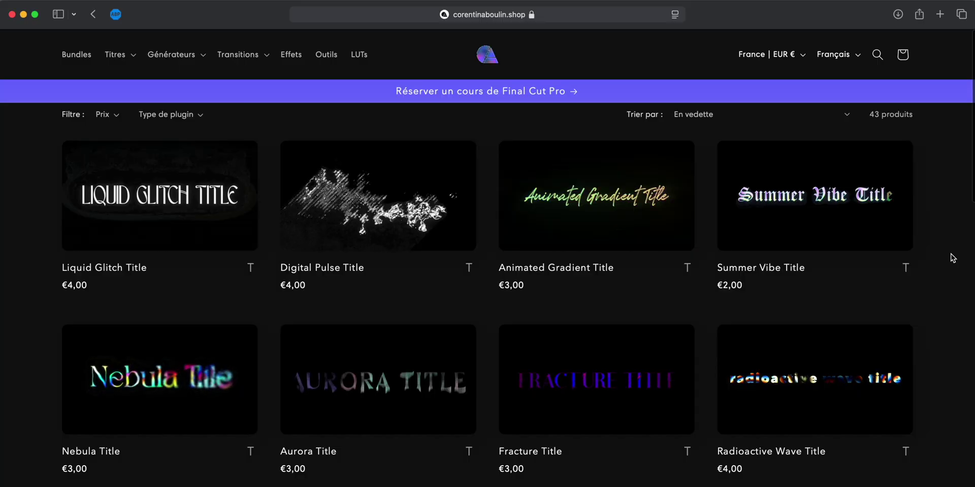
scroll(952, 258, down, 2)
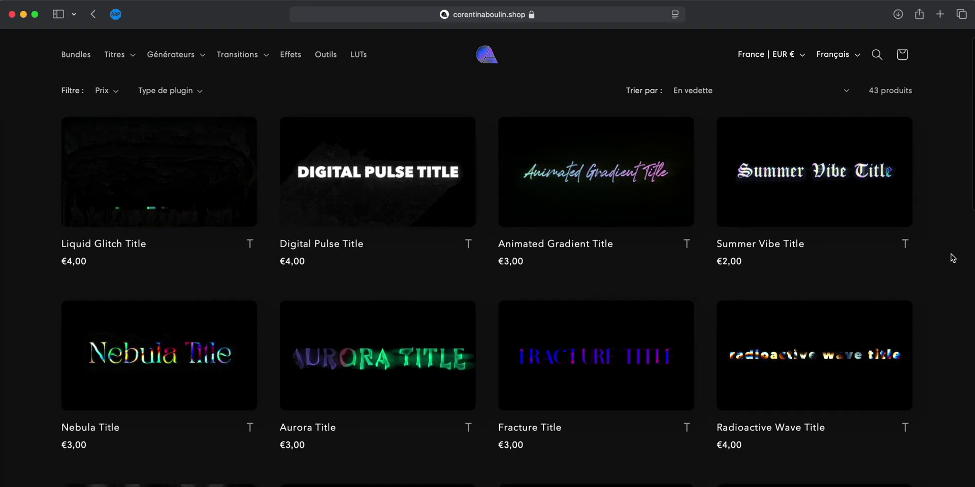
scroll(953, 258, down, 4)
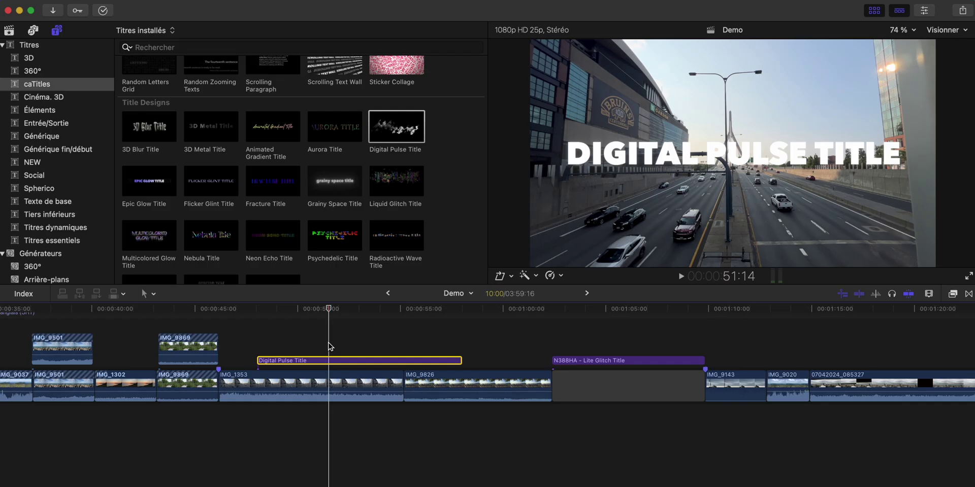
key(Delete)
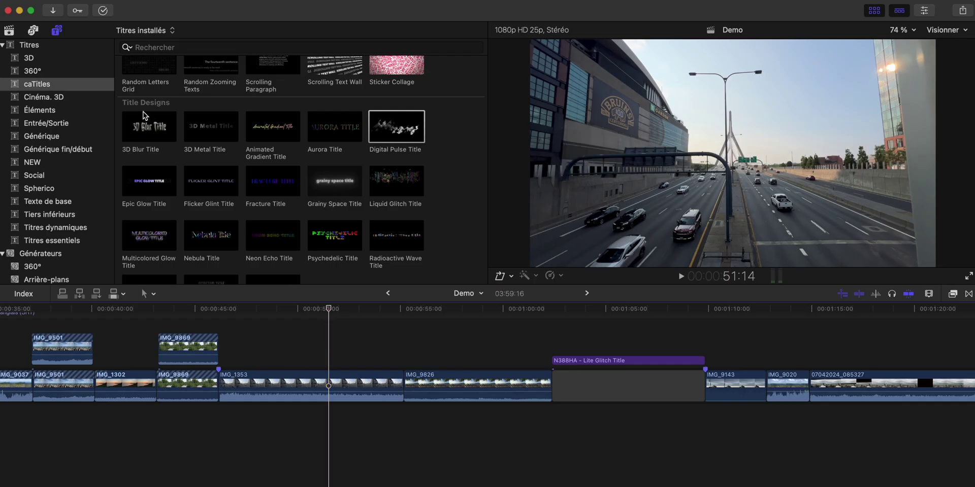
Step: Add the Personnalisé title from the Entrée/Sortie category above the IMG_1353 clip, starting at about 48:05
click(57, 124)
scroll(300, 161, down, 5)
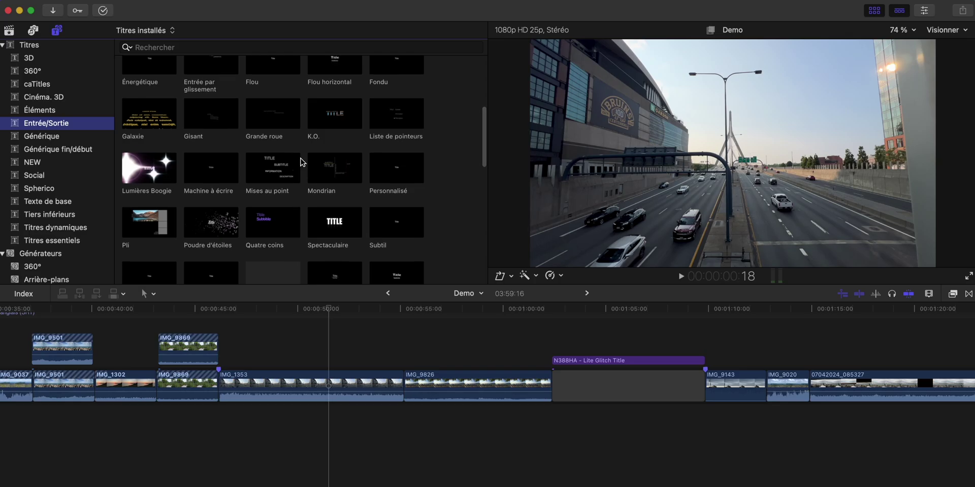
click(391, 168)
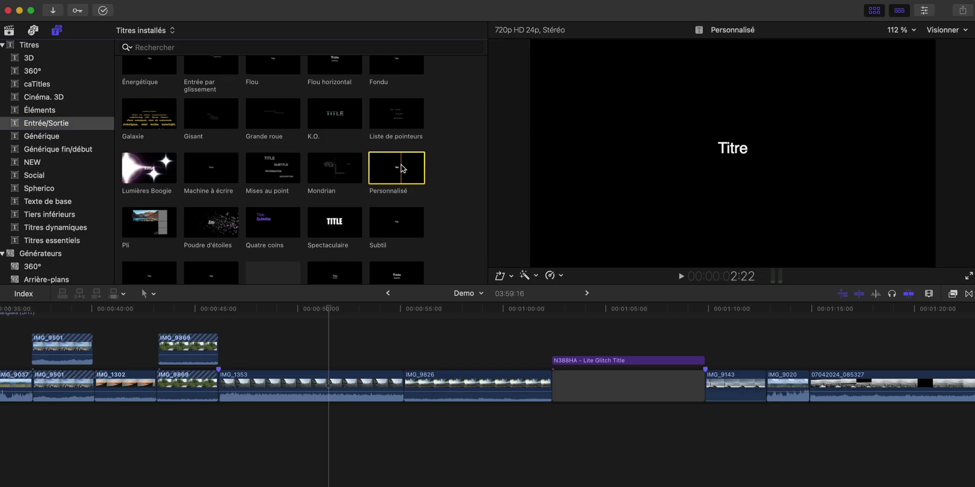
drag(401, 169, 260, 362)
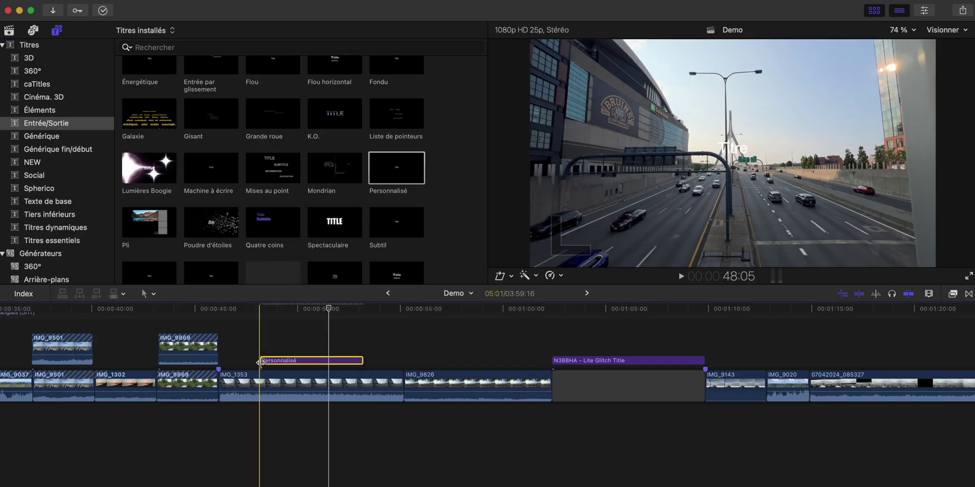
click(303, 345)
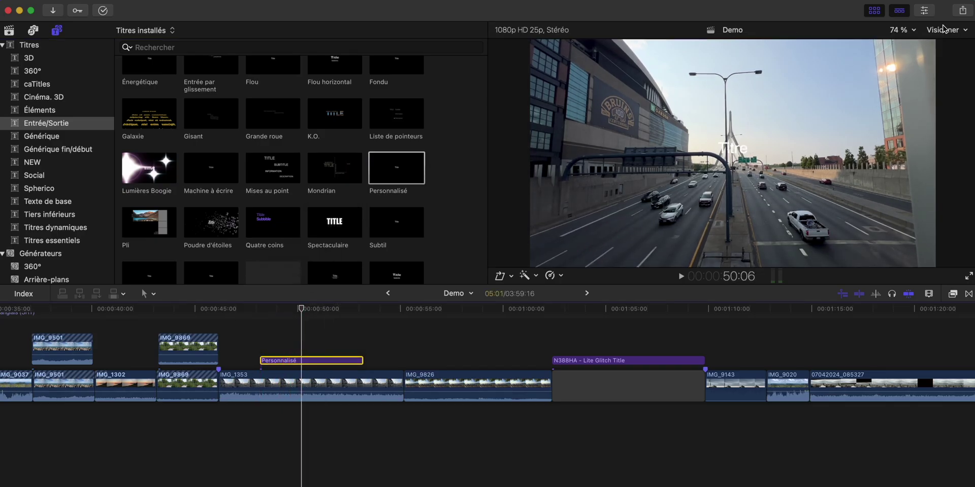
Step: Show the inspector, replace the Personnalisé title's text with Boston and set its size to 97
click(924, 11)
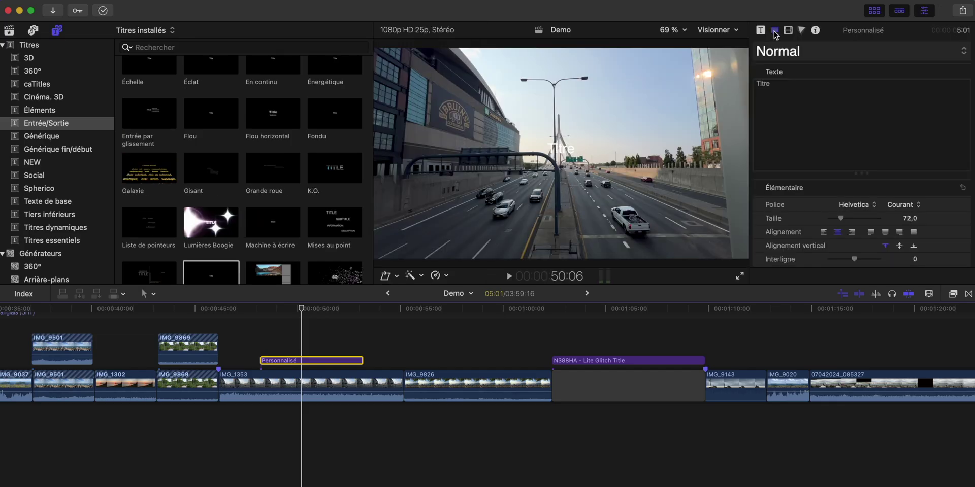
double_click(773, 92)
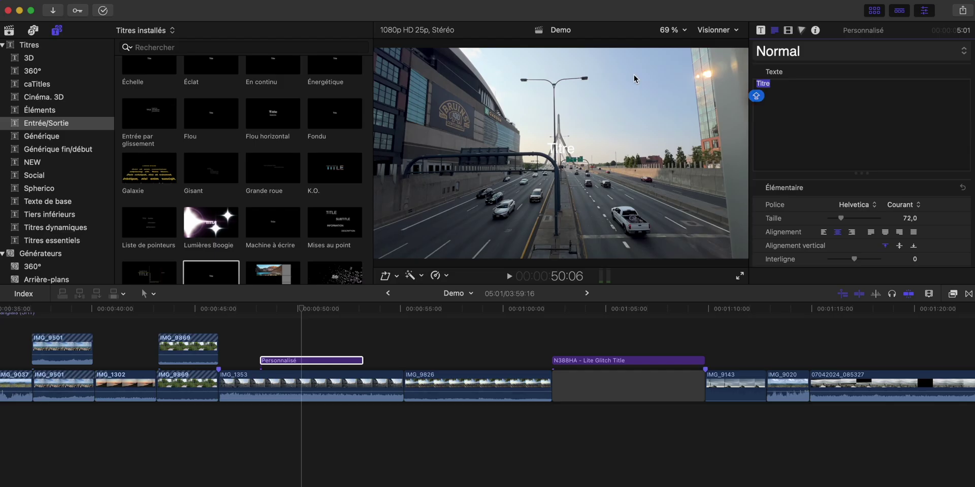
text(Boston)
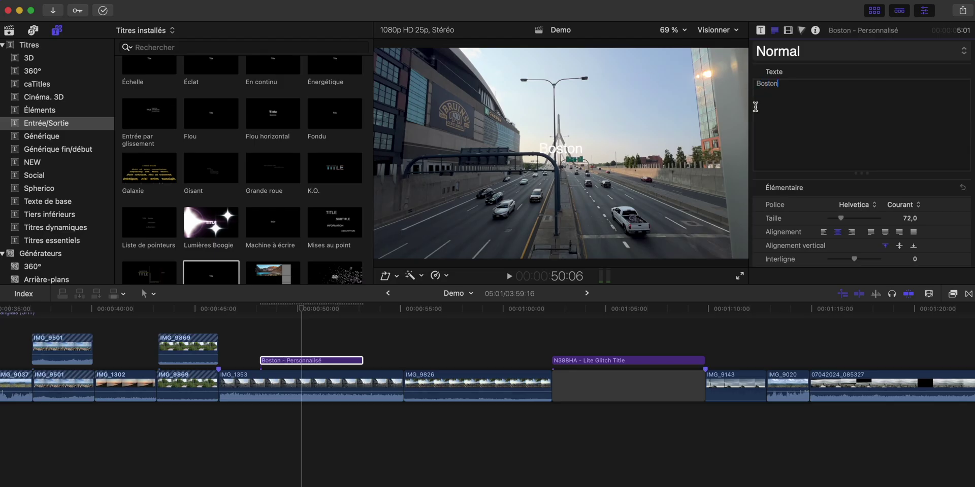
scroll(922, 227, down, 5)
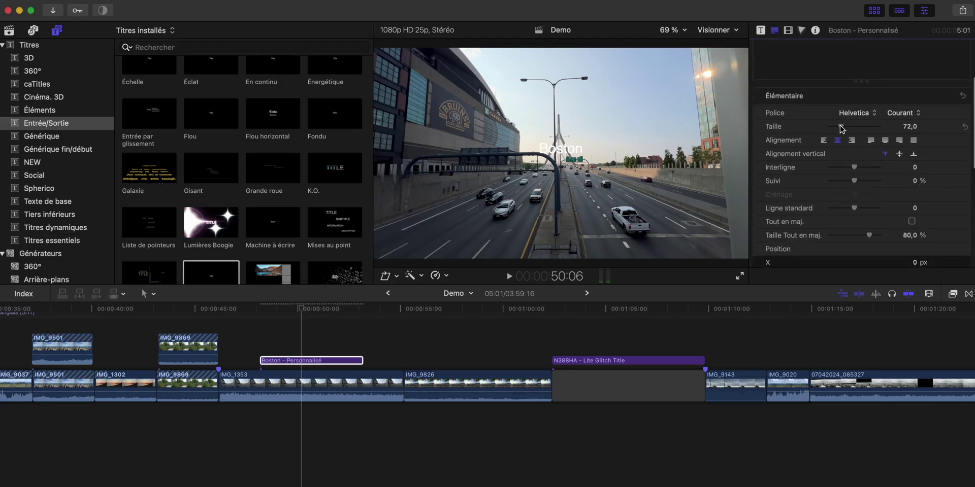
scroll(898, 180, down, 2)
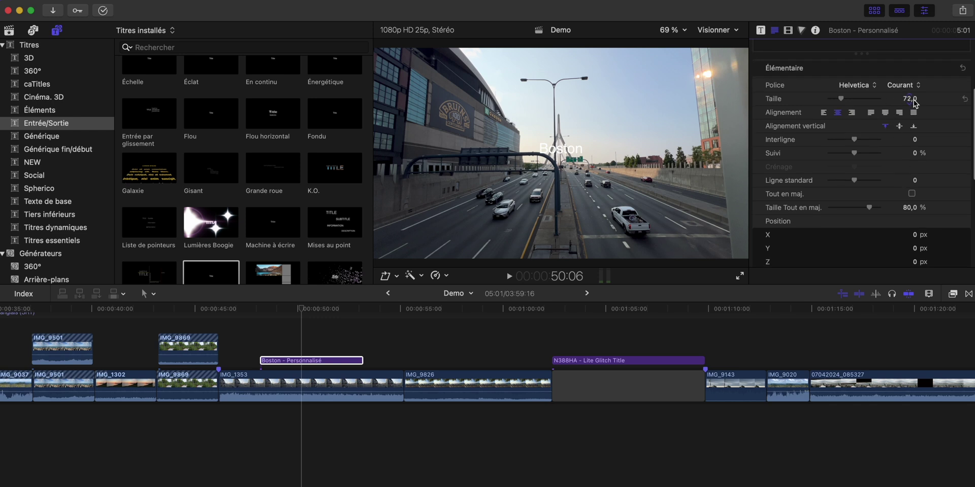
drag(909, 99, 909, 102)
Step: Expand the title's Face settings and change the Boston text's fill colour to red
scroll(910, 148, down, 10)
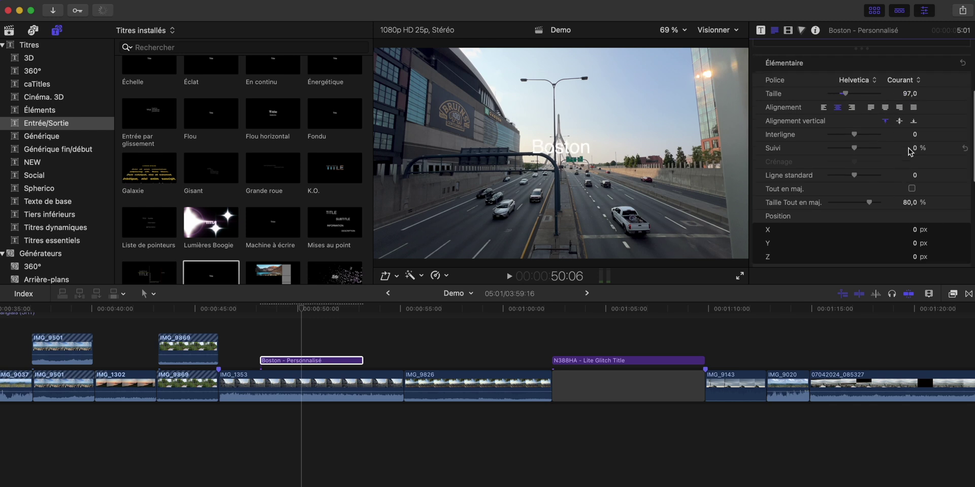
scroll(909, 149, down, 2)
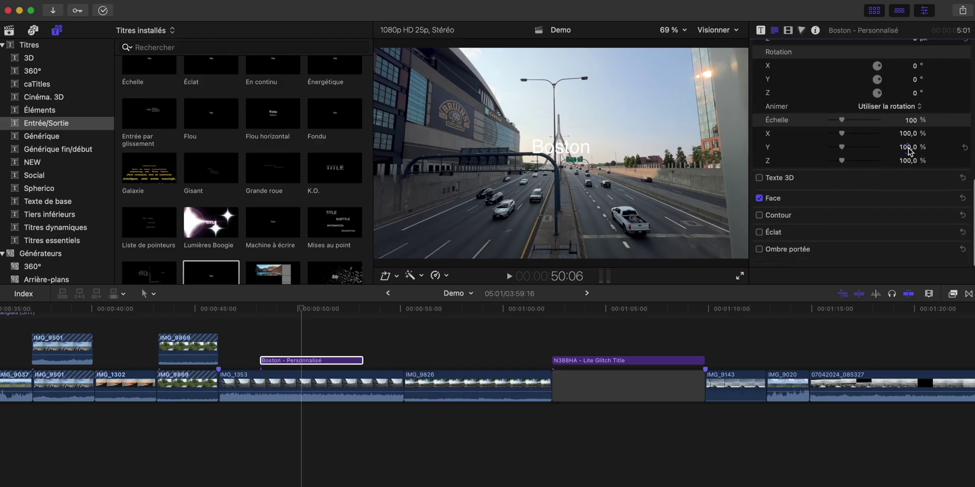
click(937, 212)
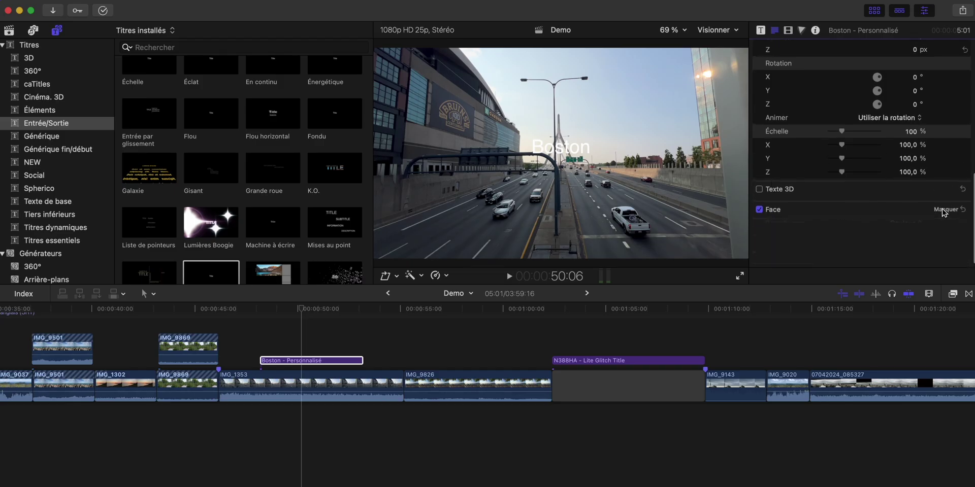
scroll(942, 213, down, 4)
click(906, 183)
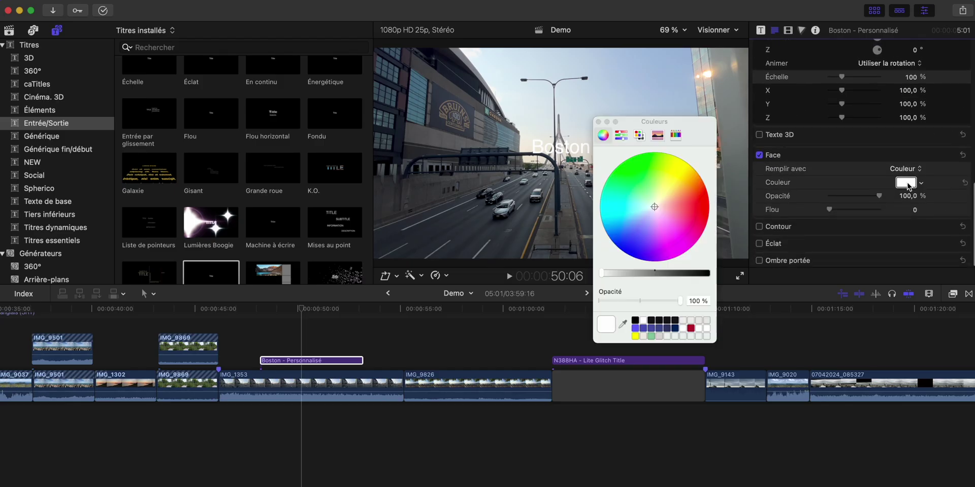
drag(670, 209, 712, 212)
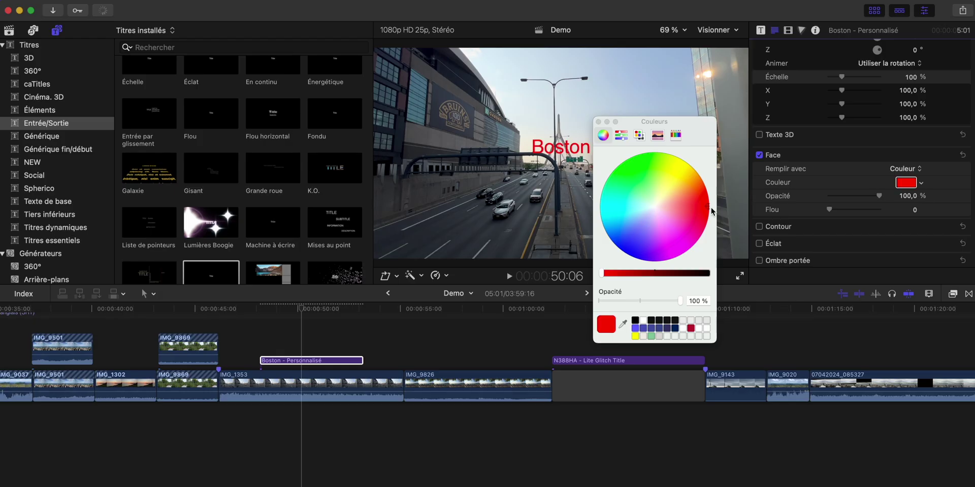
click(598, 122)
Step: Move the Boston text to the right of the bridge tower and fine-tune its X and Y position values
scroll(855, 149, up, 10)
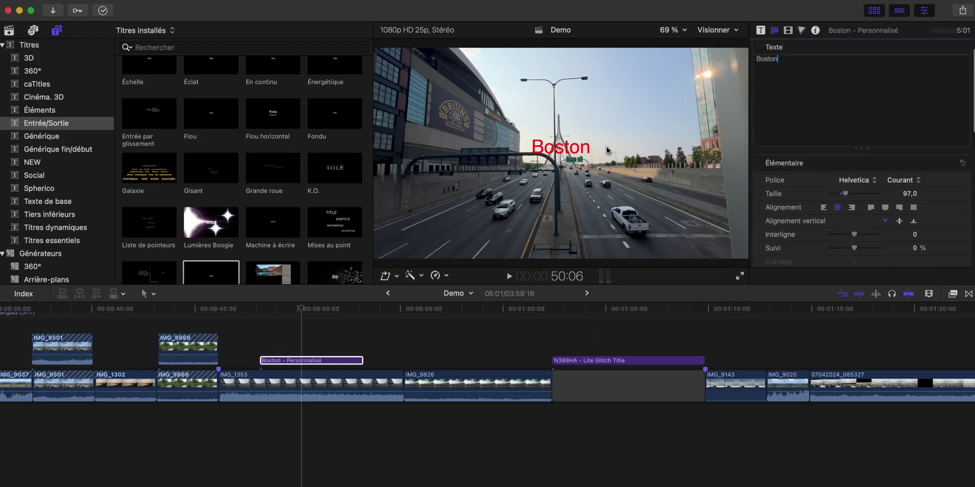
drag(578, 151, 664, 149)
scroll(956, 224, down, 5)
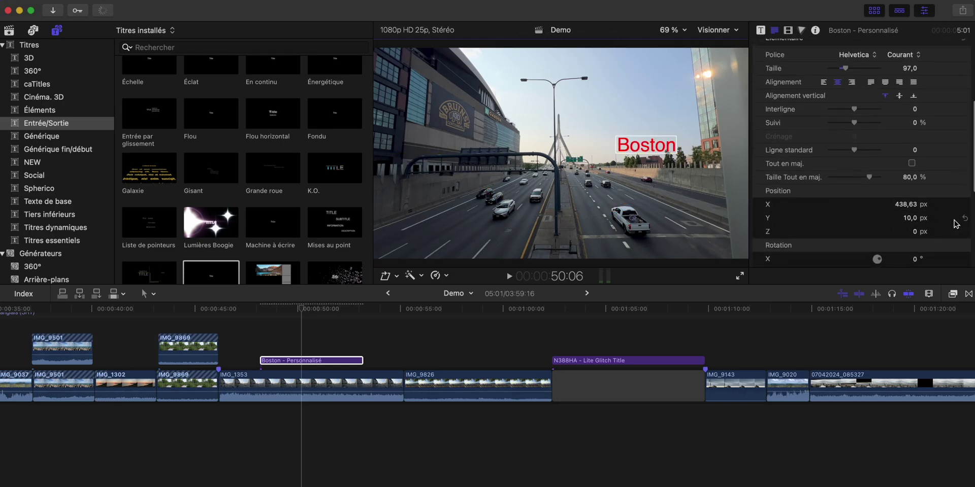
drag(903, 207, 922, 221)
scroll(933, 78, up, 5)
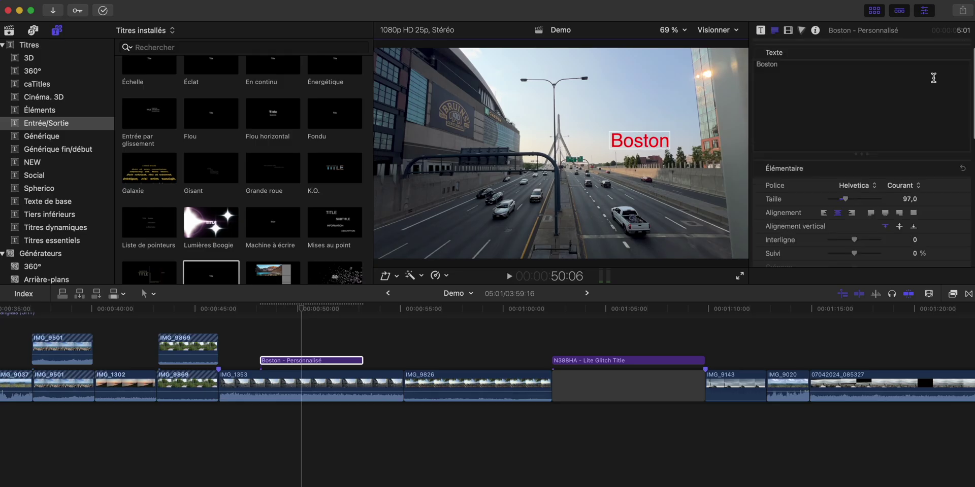
click(485, 213)
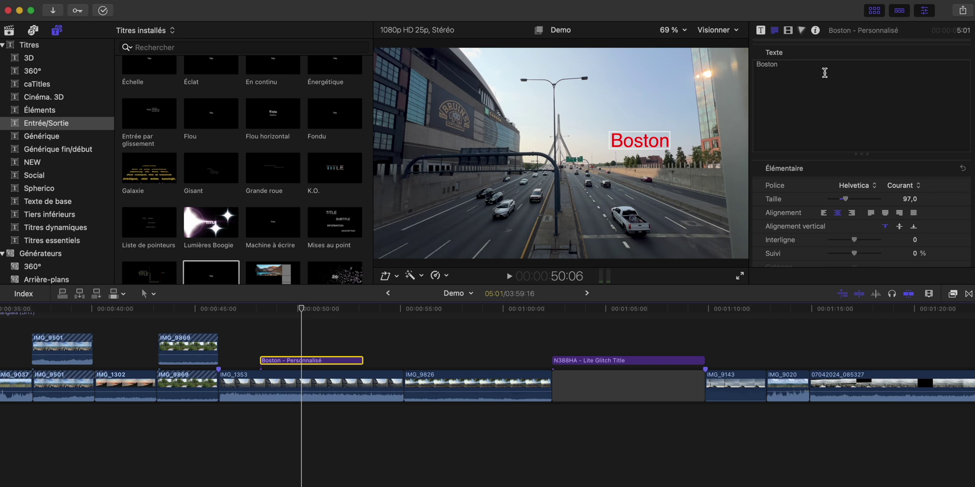
Step: Display the Boston title's published parameters, look through them and set In Opacity to 0 %
click(760, 31)
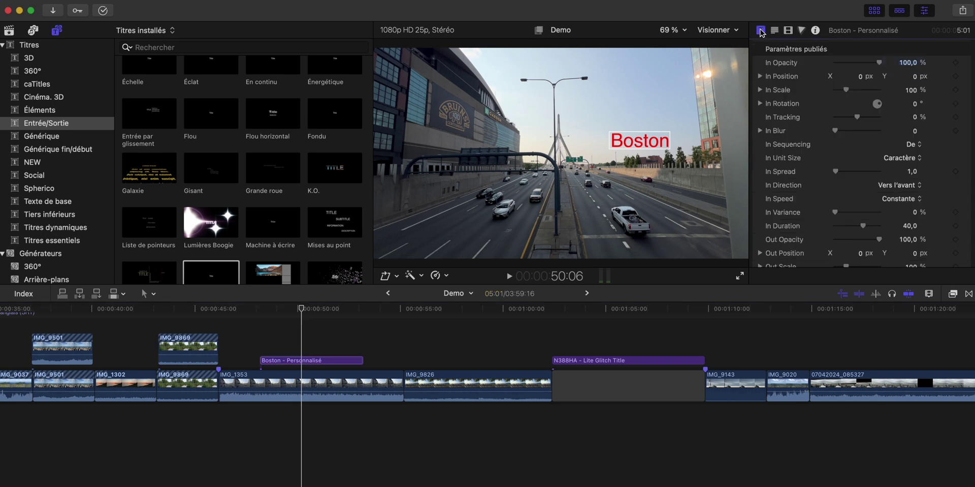
scroll(802, 125, down, 5)
scroll(858, 114, up, 4)
scroll(868, 111, up, 1)
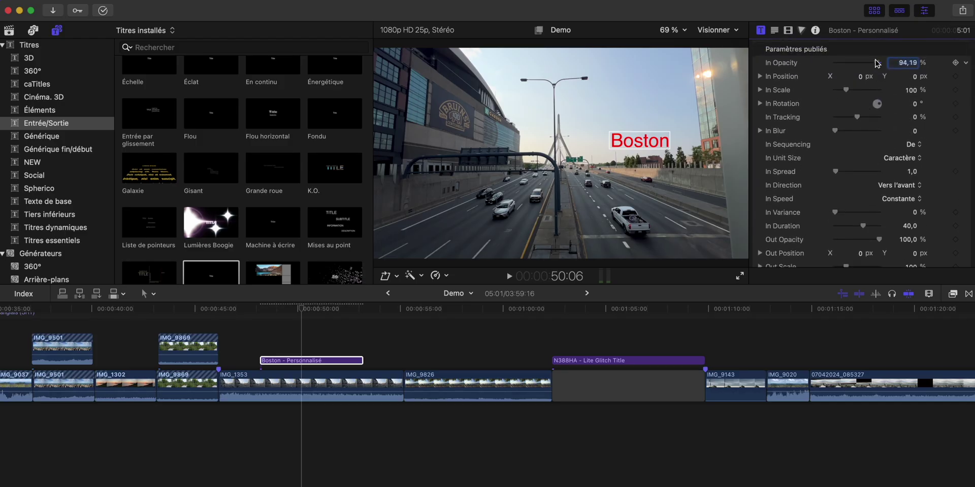
Step: Play the Boston title from its start to check the letter-by-letter entrance animation
click(258, 305)
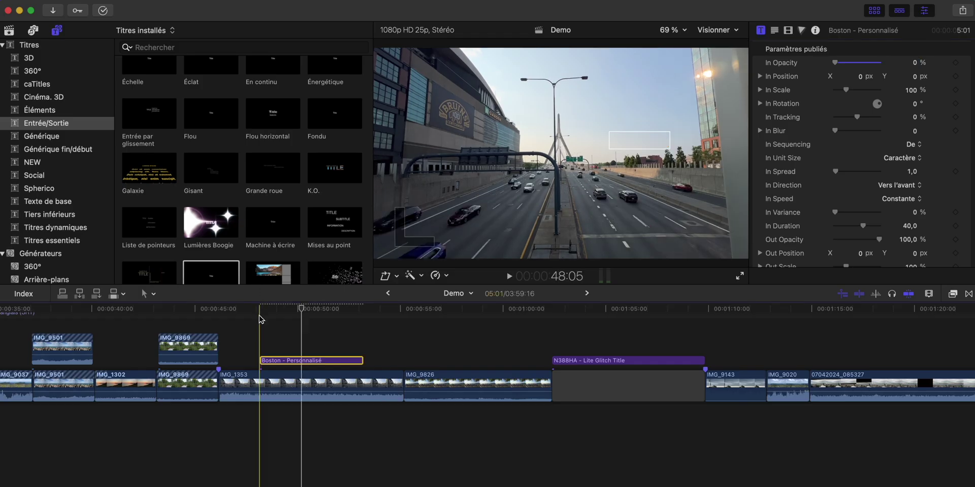
key(space)
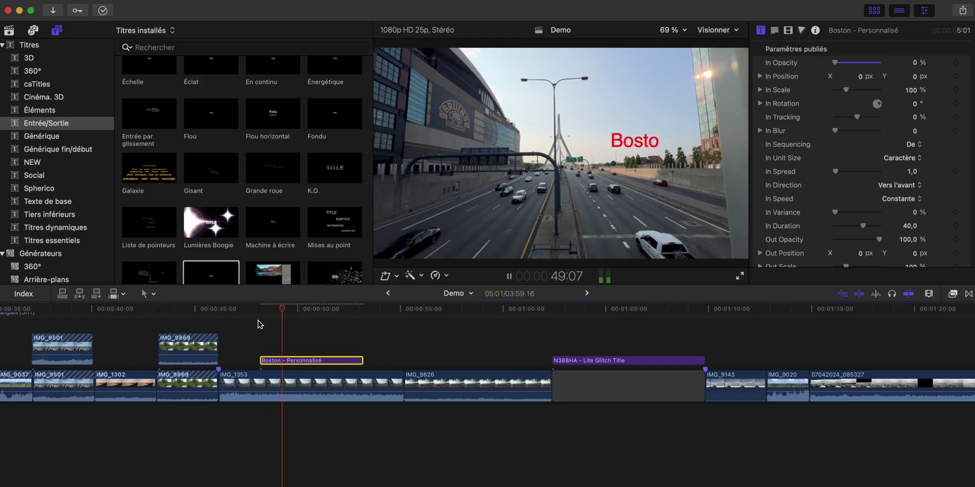
key(space)
key(space)
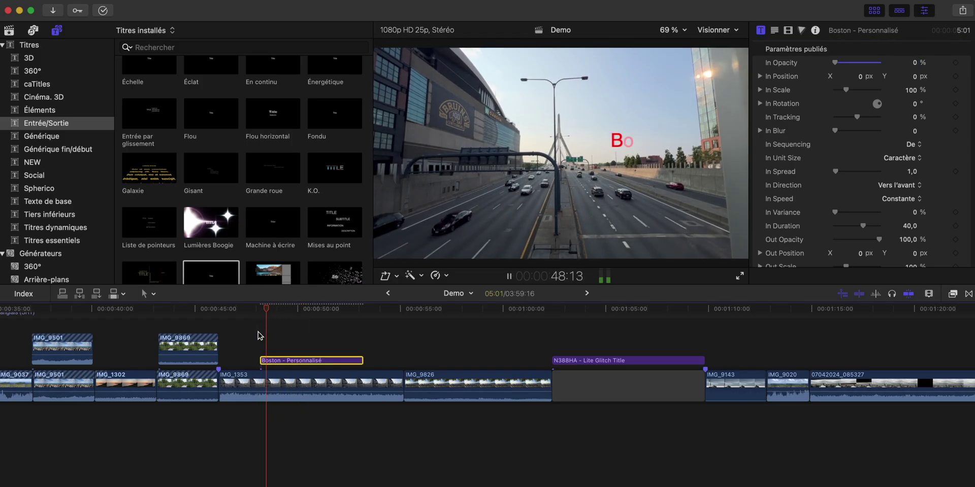
Step: Set the Boston title's In Unit Size to Mot and play the title from its start to check the whole-word entrance
key(space)
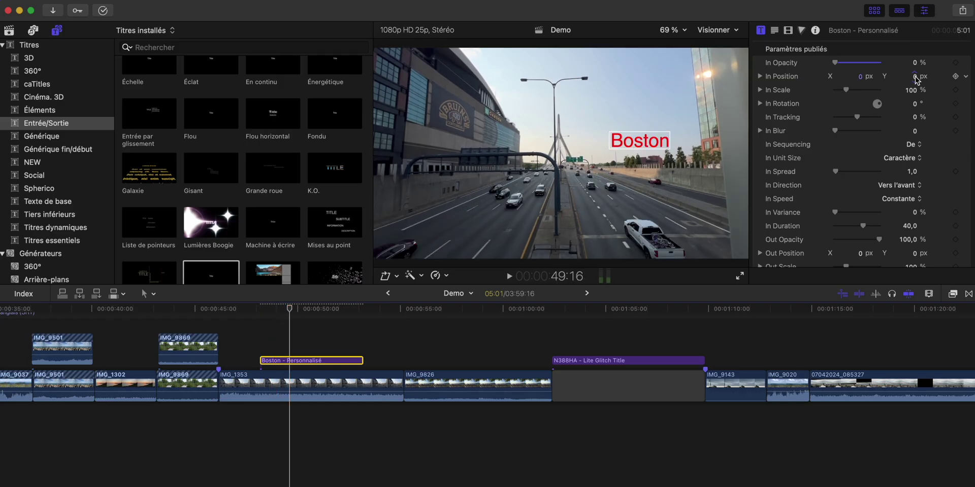
click(904, 160)
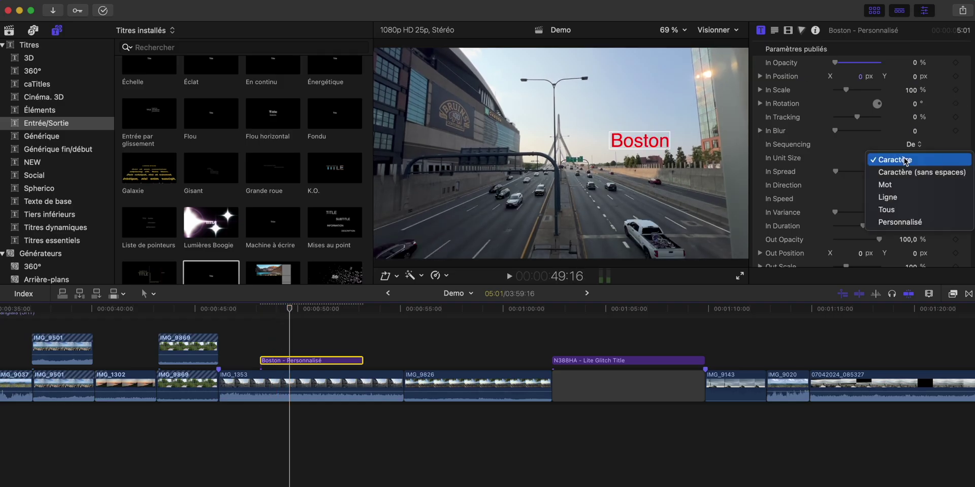
click(899, 186)
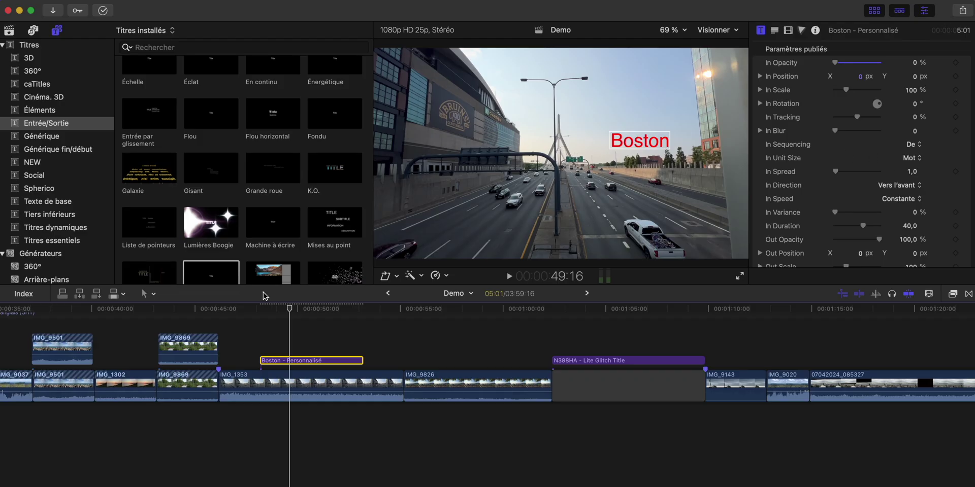
key(space)
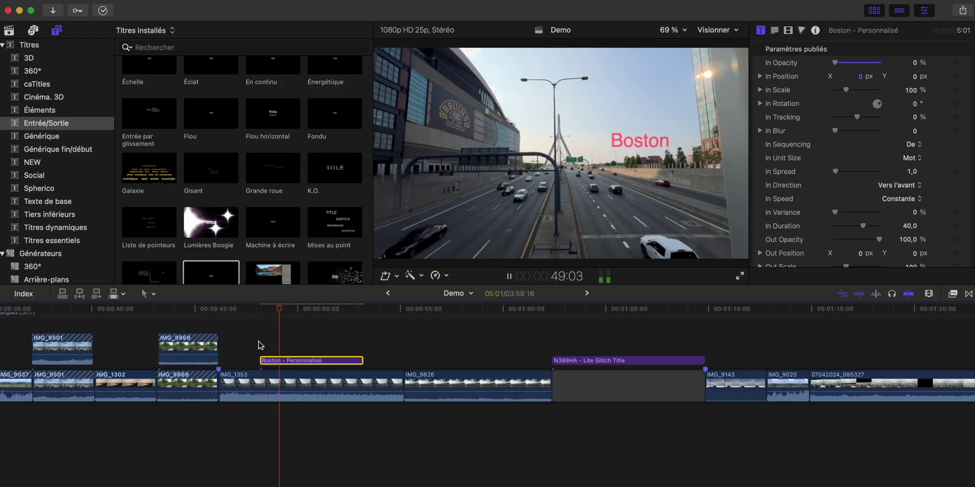
key(space)
Step: Reset the Boston title's published parameters to their defaults and delete the title from the timeline
scroll(913, 196, down, 5)
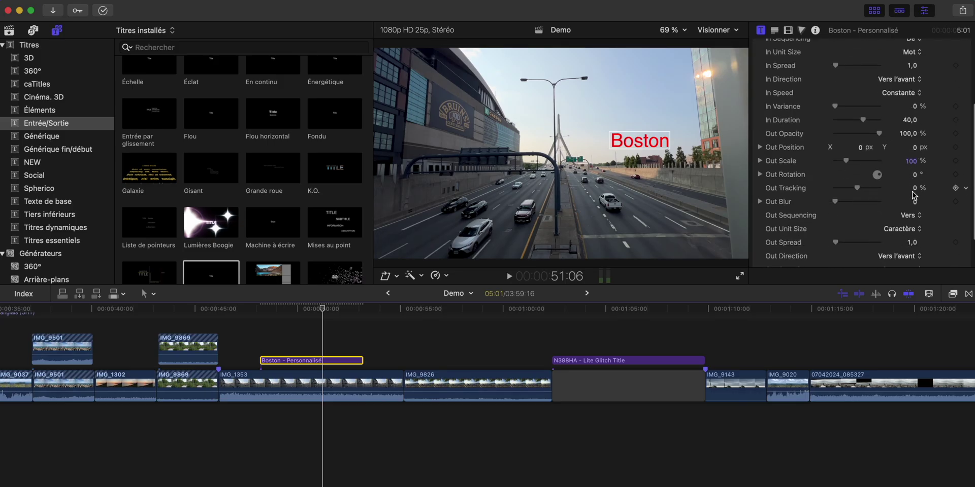
scroll(914, 196, up, 5)
click(964, 49)
click(961, 53)
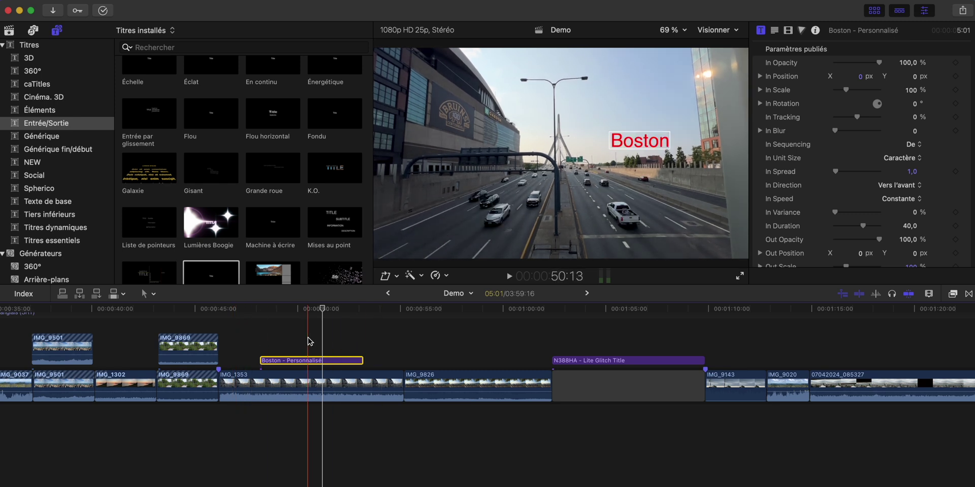
key(Delete)
Step: Select the N388HA Lite Glitch Title and play it from its start to review its animation
scroll(366, 373, right, 5)
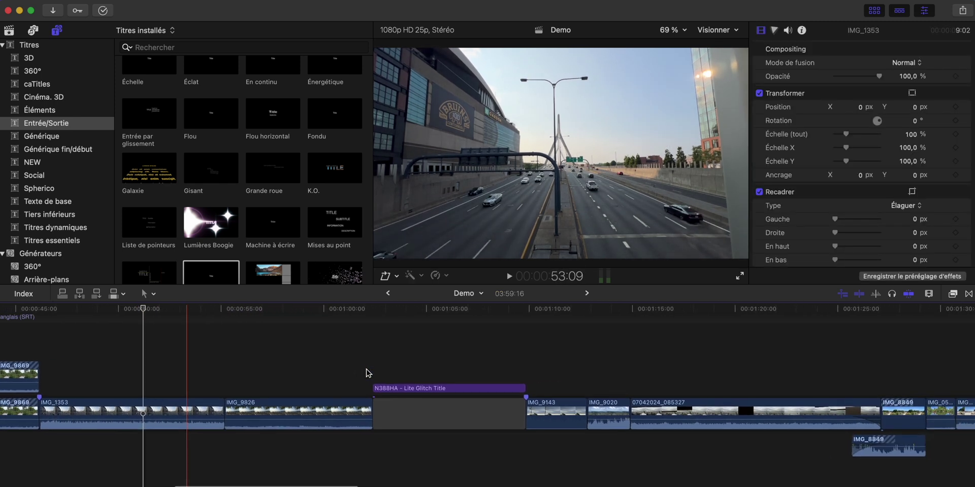
click(426, 370)
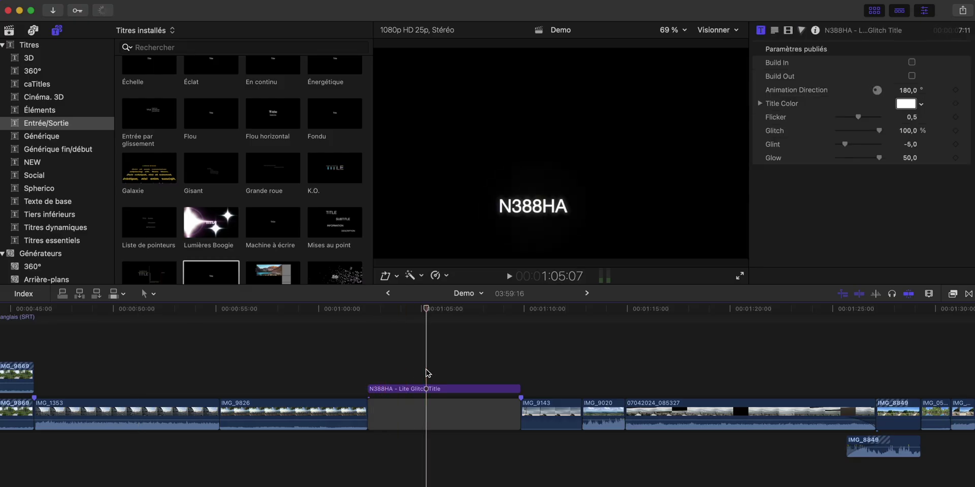
click(424, 390)
key(space)
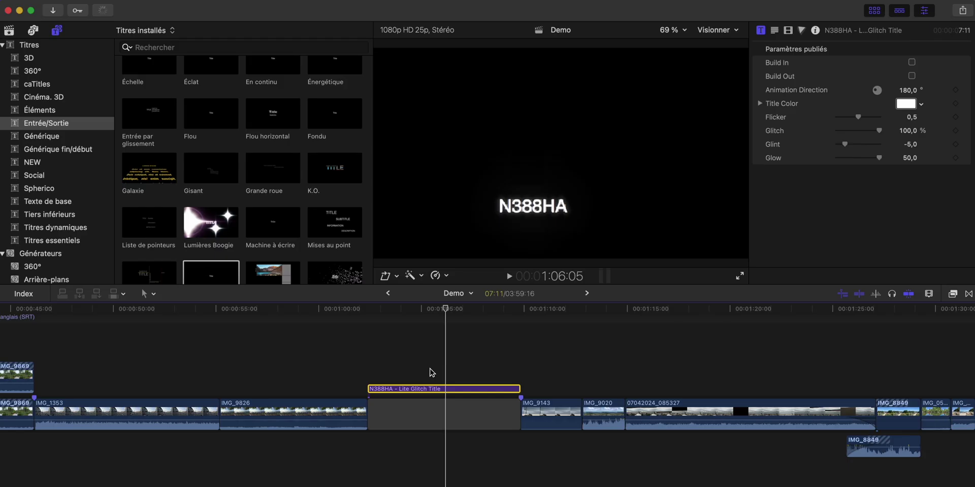
key(j)
key(j)
key(j)
key(l)
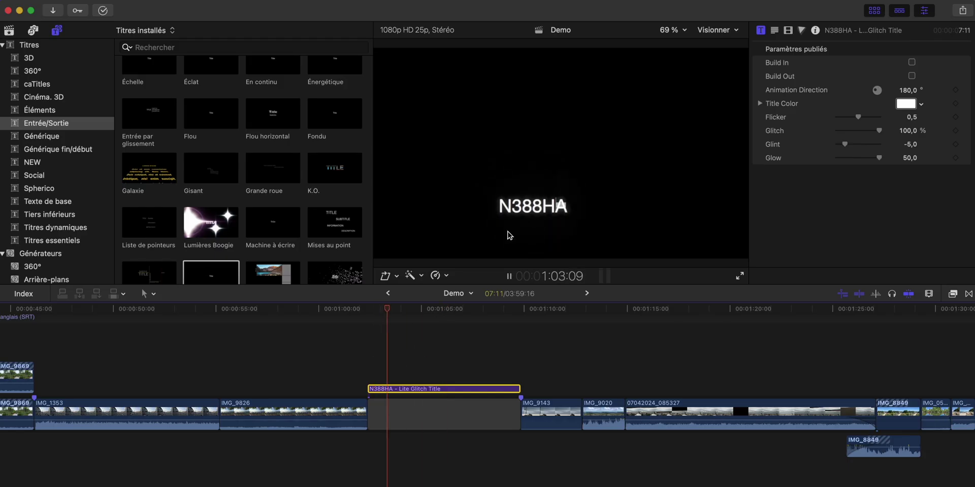
key(k)
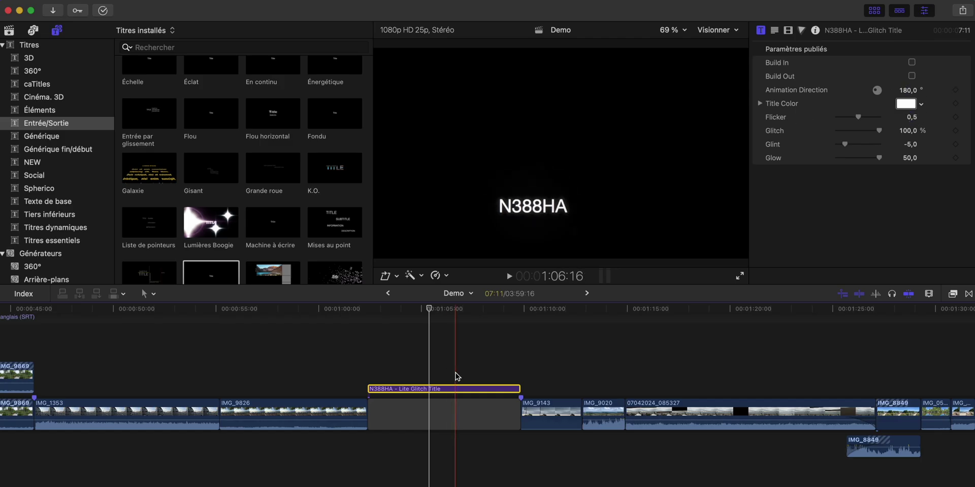
Step: Insert the Personnalisé generator from the Unis category between clips IMG_1353 and IMG_9826 on the main storyline
click(293, 355)
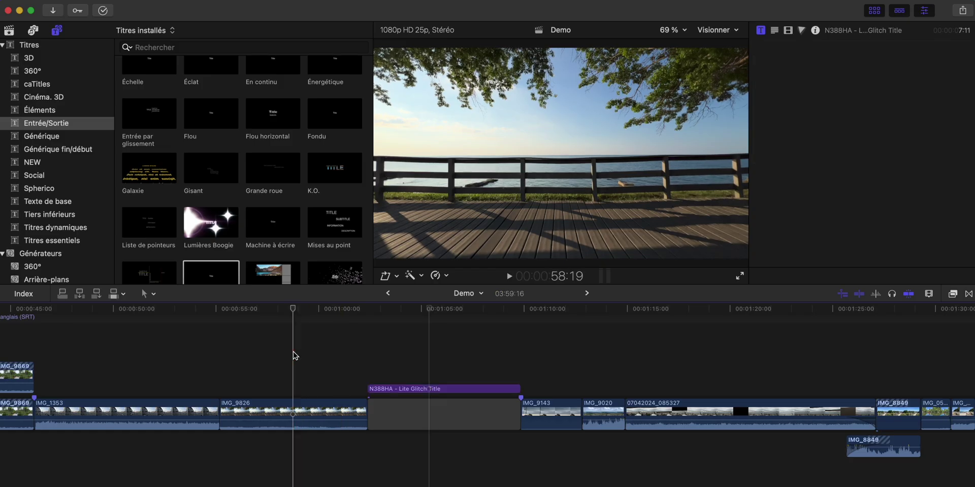
scroll(51, 220, down, 5)
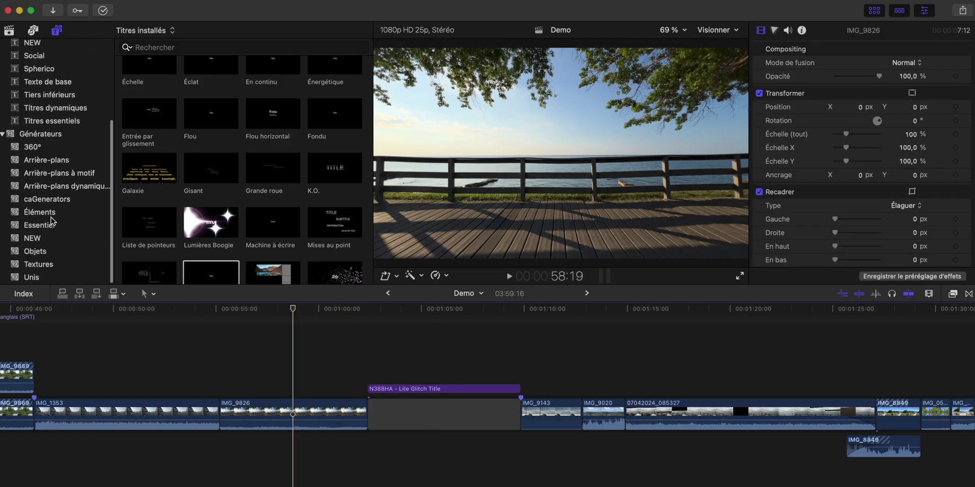
click(50, 149)
click(46, 161)
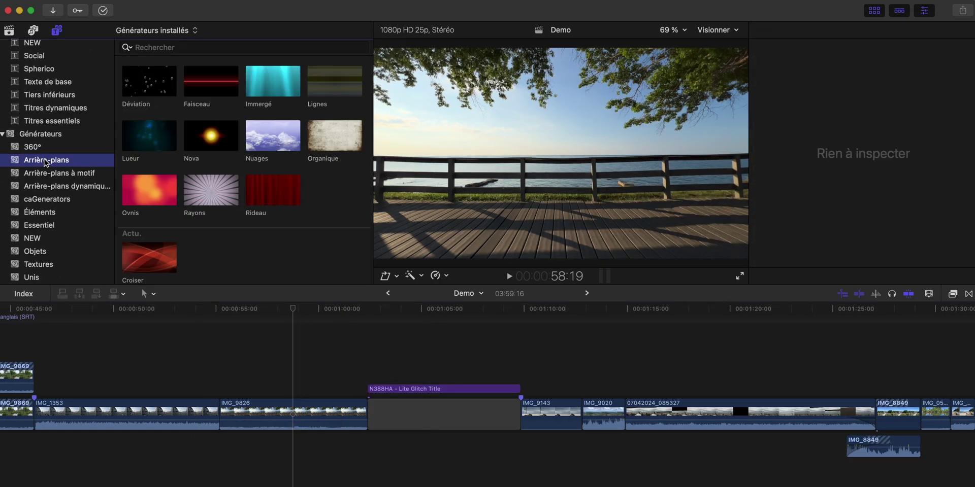
click(39, 278)
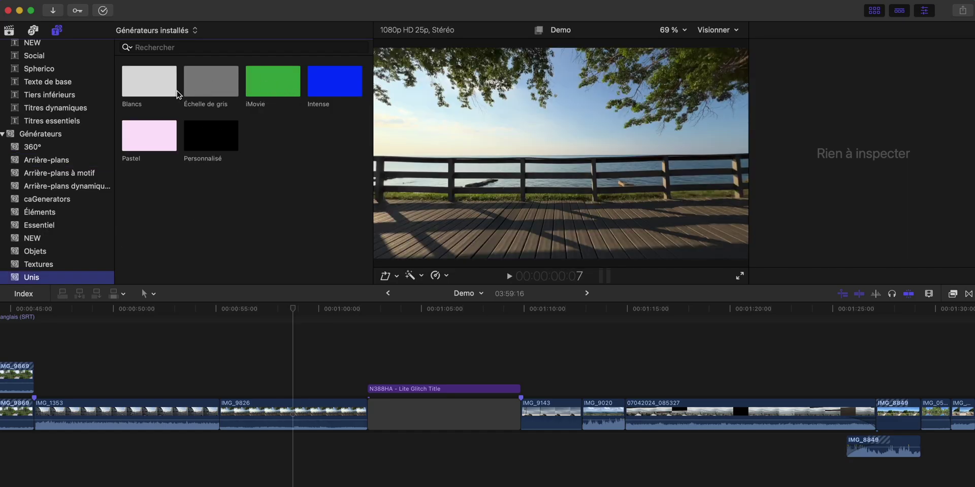
click(214, 132)
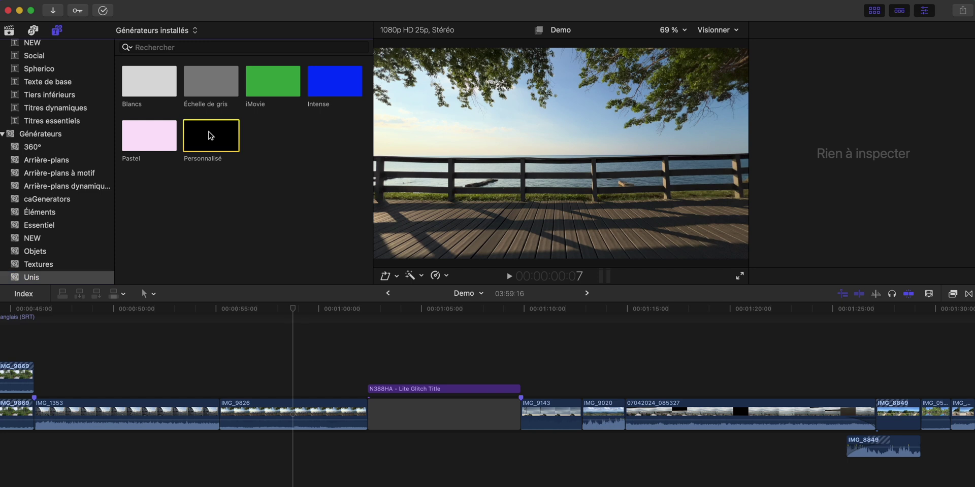
drag(209, 134, 224, 420)
Step: Show the Personnalisé generator's parameters and change its colour to violet-blue
key(super+4)
click(905, 63)
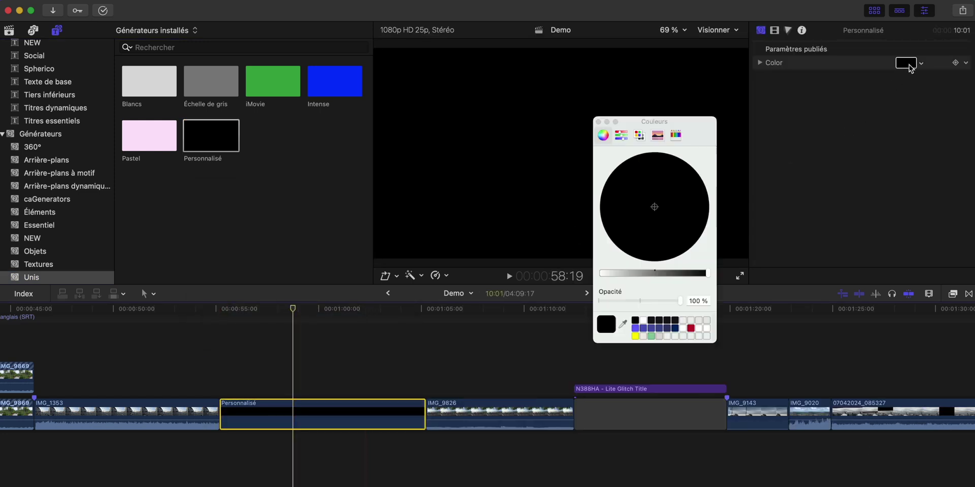
drag(664, 274, 601, 274)
mouse_move(635, 224)
mouse_down()
mouse_move(621, 199)
mouse_move(687, 179)
mouse_move(706, 206)
mouse_move(639, 235)
mouse_up()
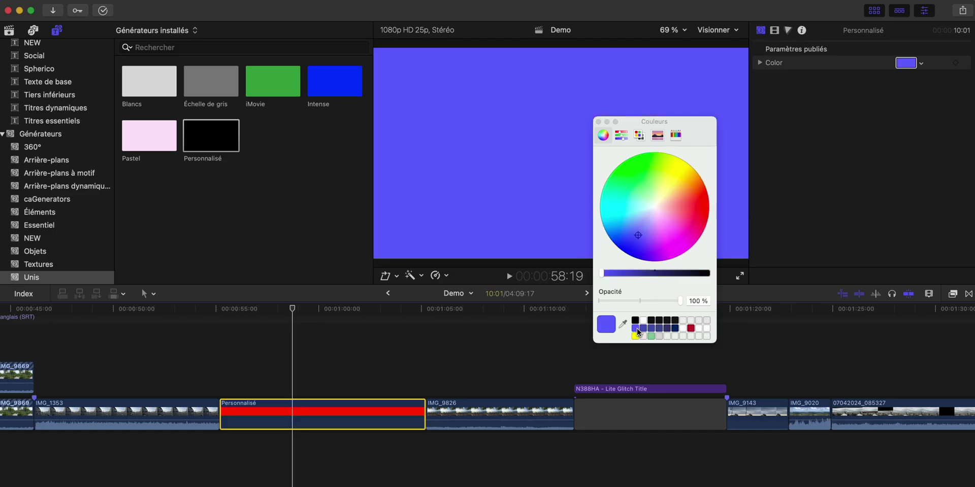
key(Escape)
Step: Look through the Textures, Objets, Éléments and caGenerators generator categories and preview some of their items
click(56, 264)
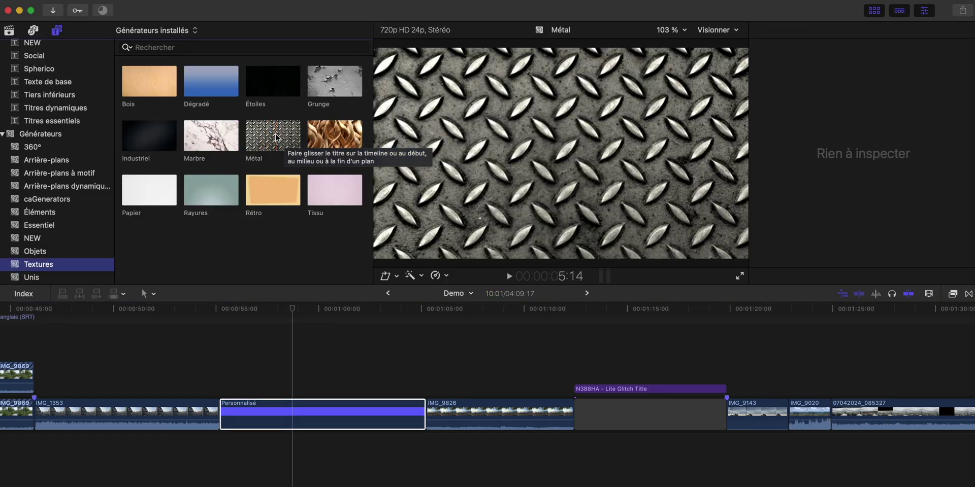
click(69, 252)
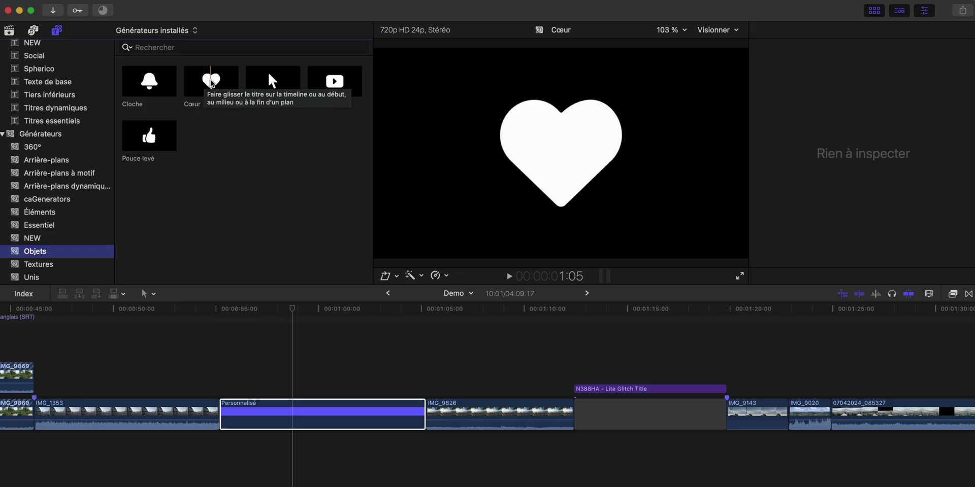
click(55, 212)
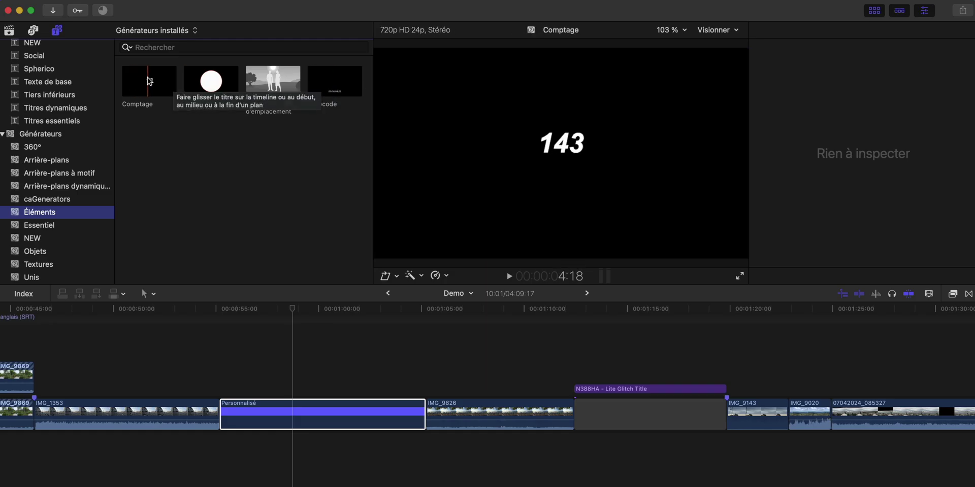
click(47, 199)
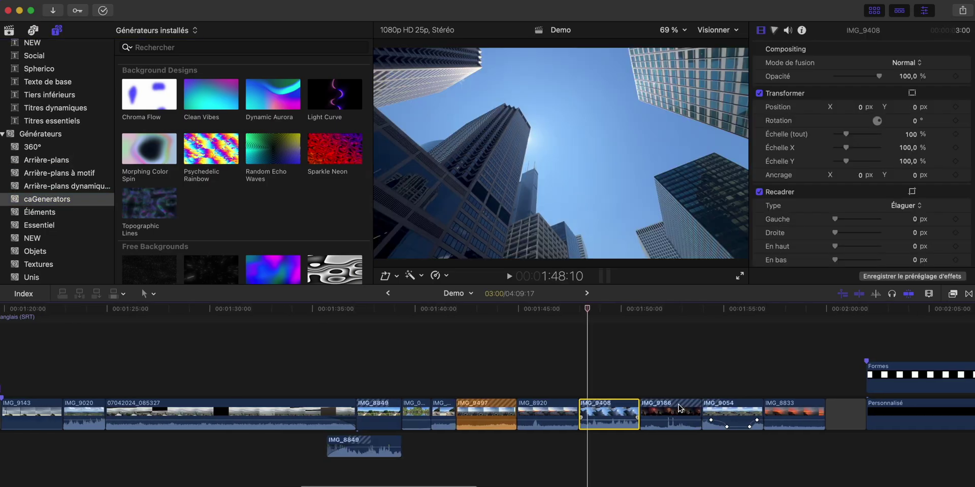
Step: Display the installed effects and preview the Gaussien effect from the Flou category on clip IMG_9408
scroll(781, 381, right, 5)
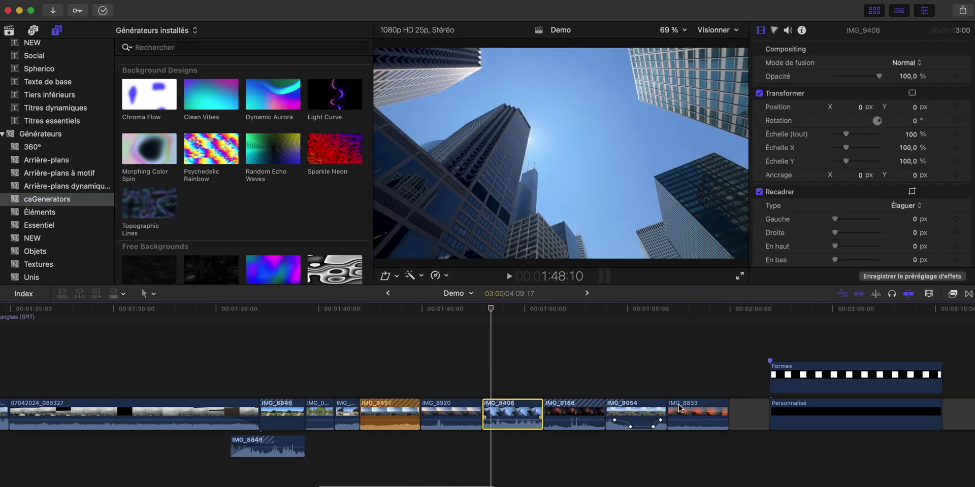
click(954, 295)
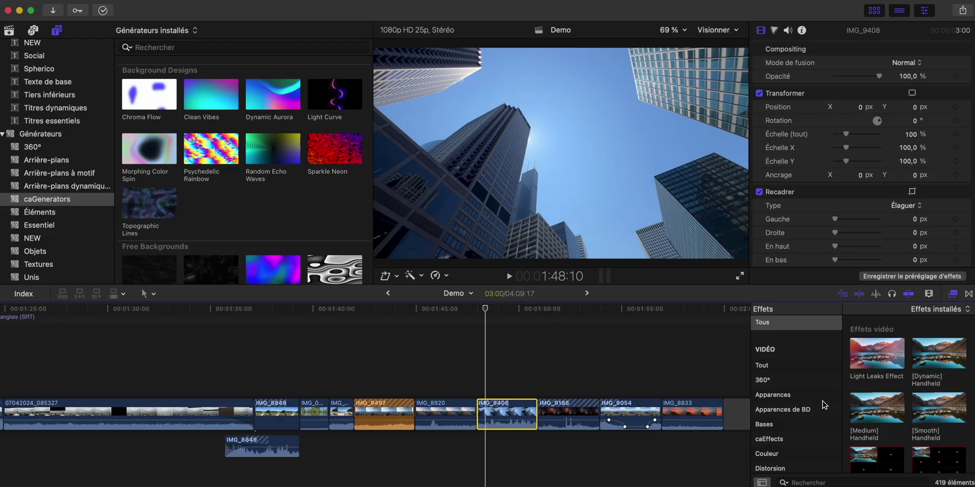
scroll(824, 406, down, 5)
scroll(822, 412, down, 3)
click(793, 393)
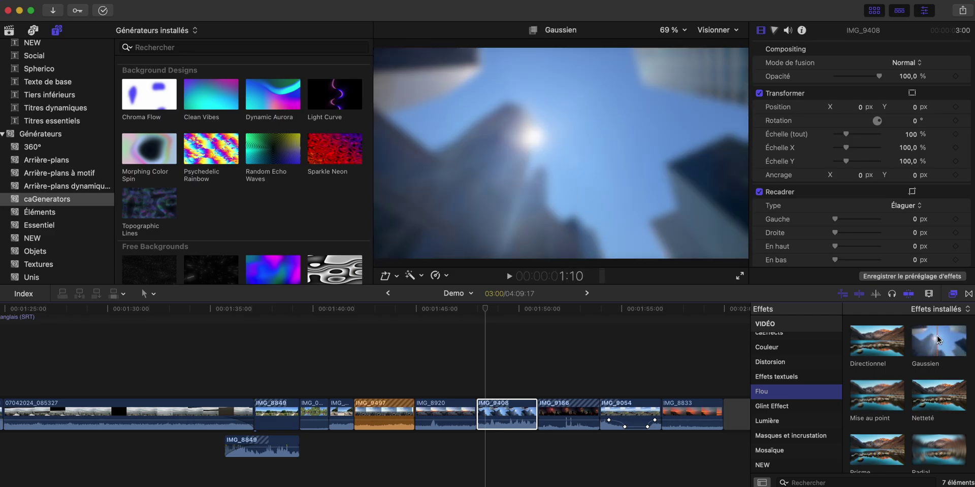
click(921, 336)
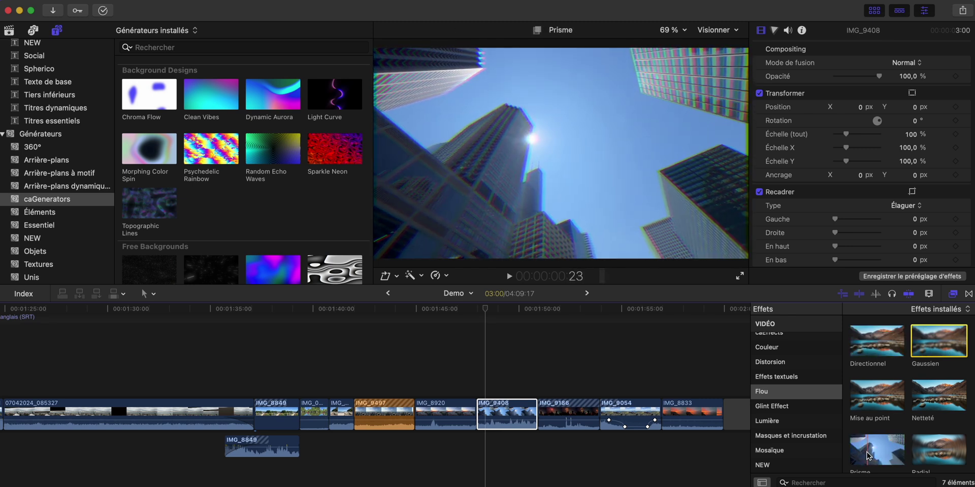
Step: Apply the Prisme effect to clip IMG_9408 and undo it
drag(869, 454, 505, 417)
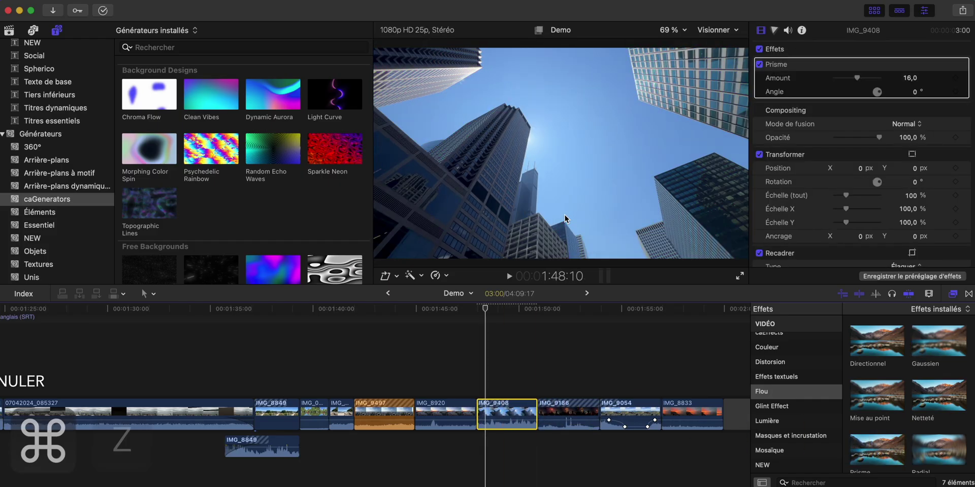
key(super+z)
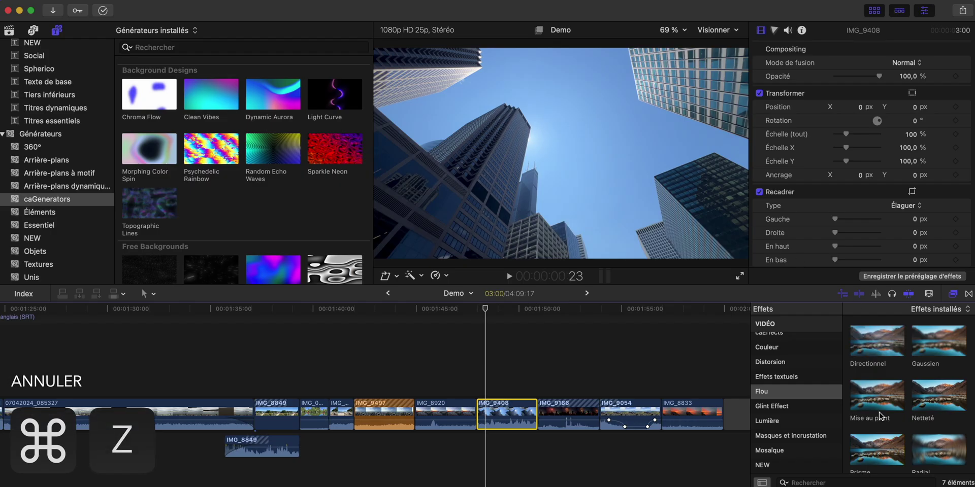
Step: Apply the Prisme effect to the selected IMG_9408 clip and set its Amount to 8 and Angle to 63°
double_click(870, 453)
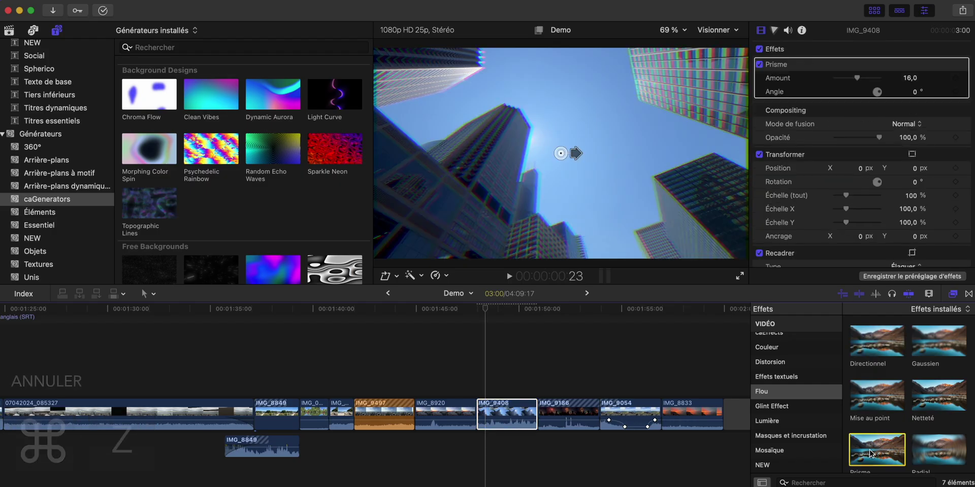
click(508, 414)
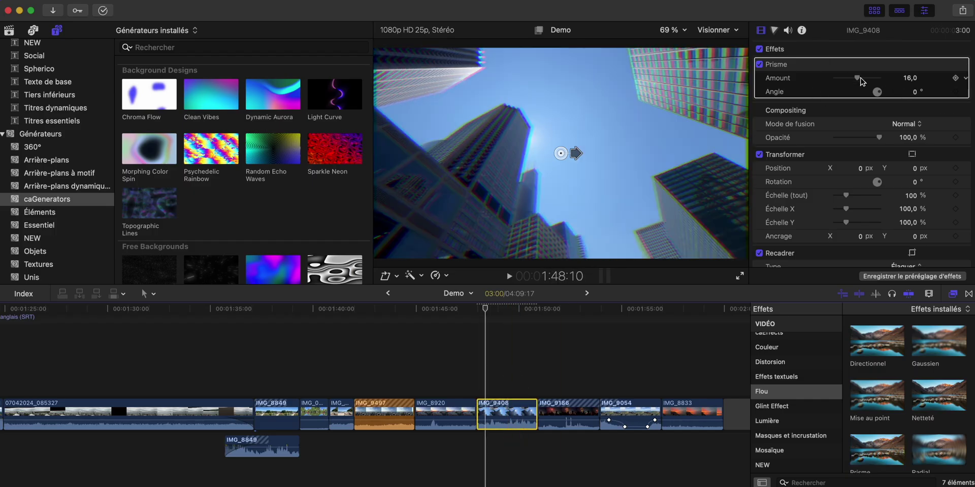
drag(858, 78, 915, 92)
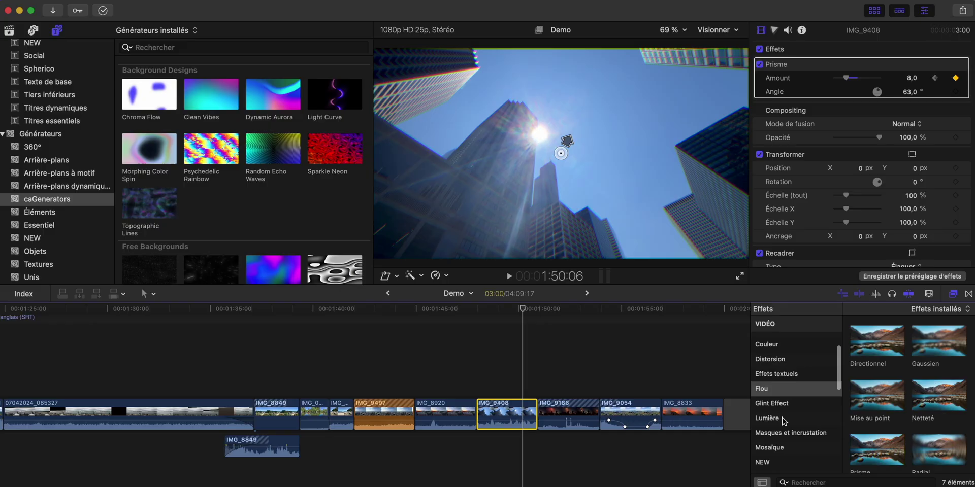
Step: Look through the video effects in the Styliser category
scroll(781, 422, down, 5)
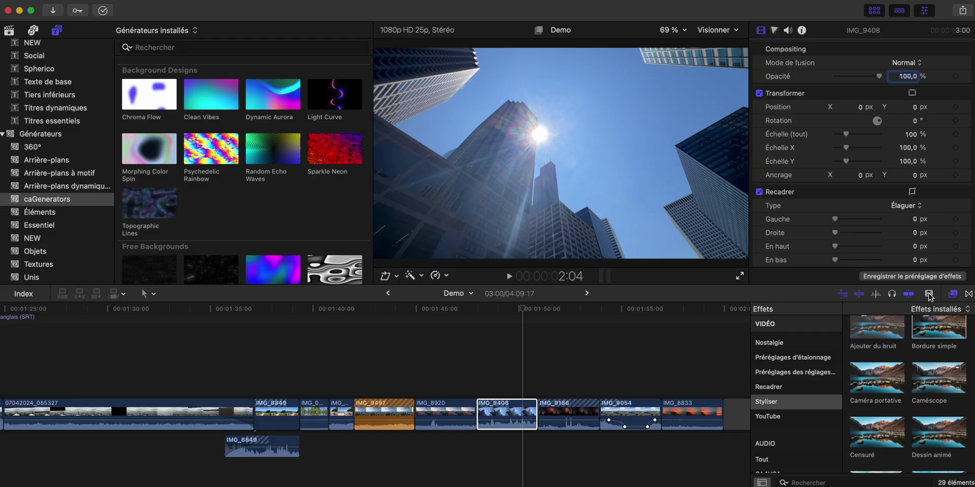
scroll(935, 324, down, 2)
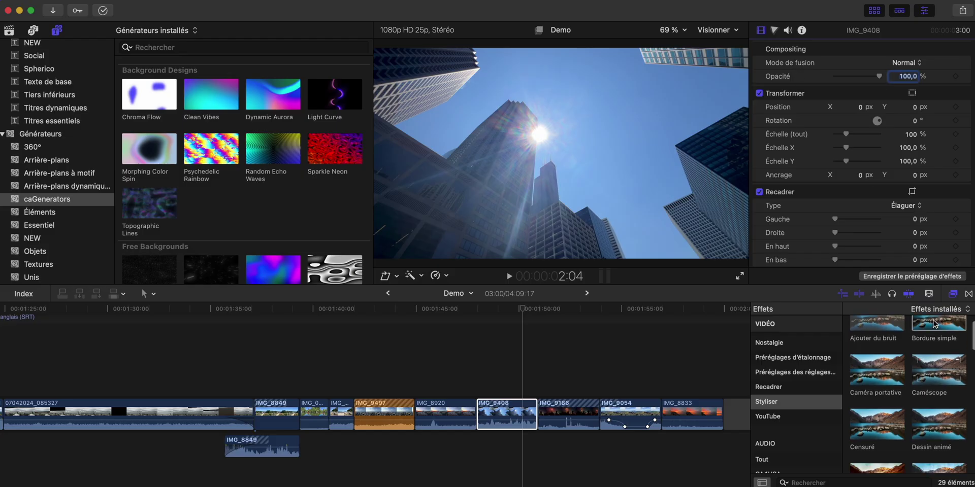
scroll(934, 324, up, 3)
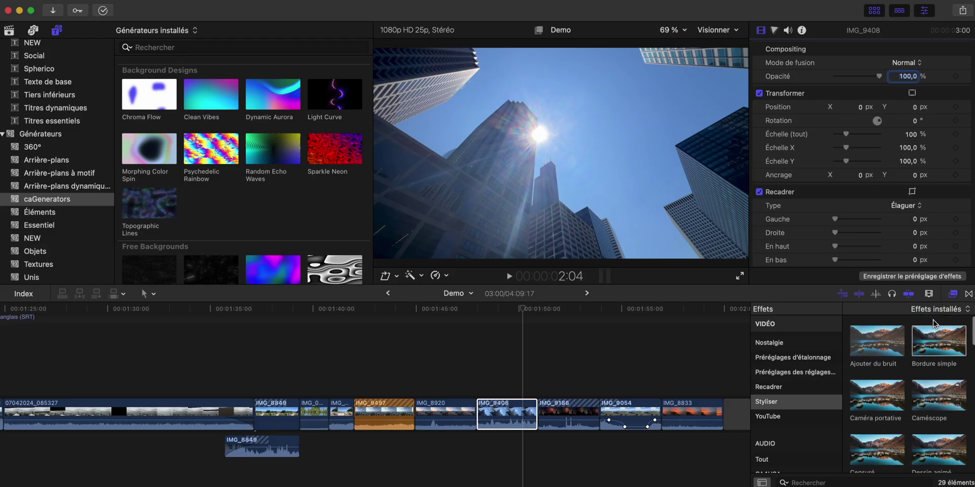
scroll(801, 350, up, 1)
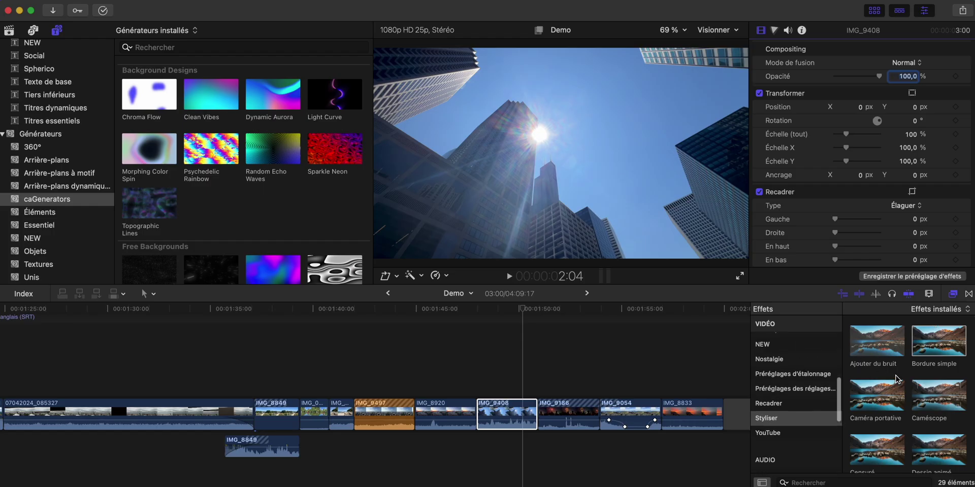
Step: Apply the Mauvais téléviseur effect to clip IMG_9408, set its Amount to 84,69 and slightly increase its Roll
scroll(895, 378, down, 6)
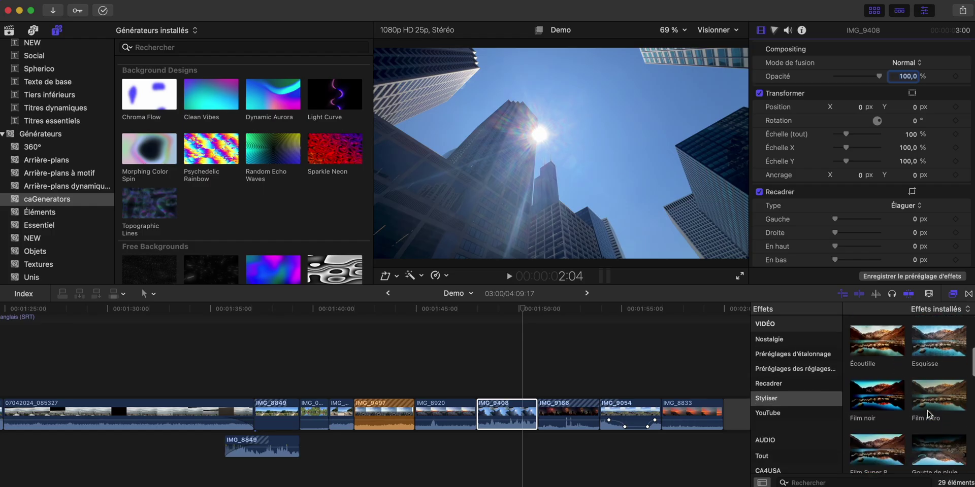
scroll(928, 415, down, 5)
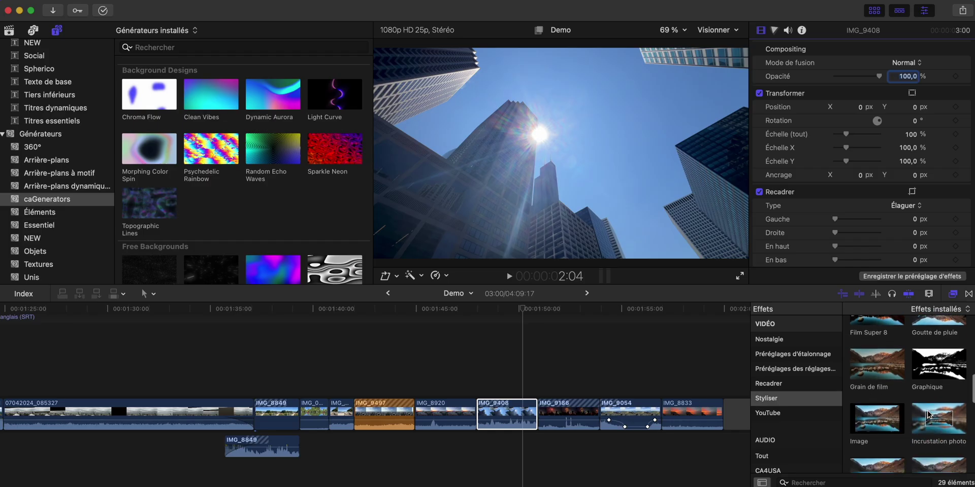
scroll(927, 415, down, 1)
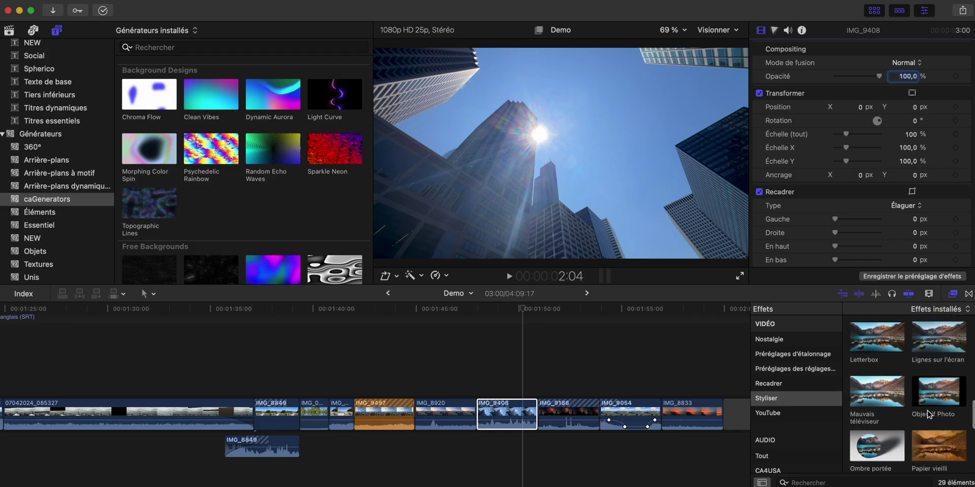
double_click(869, 389)
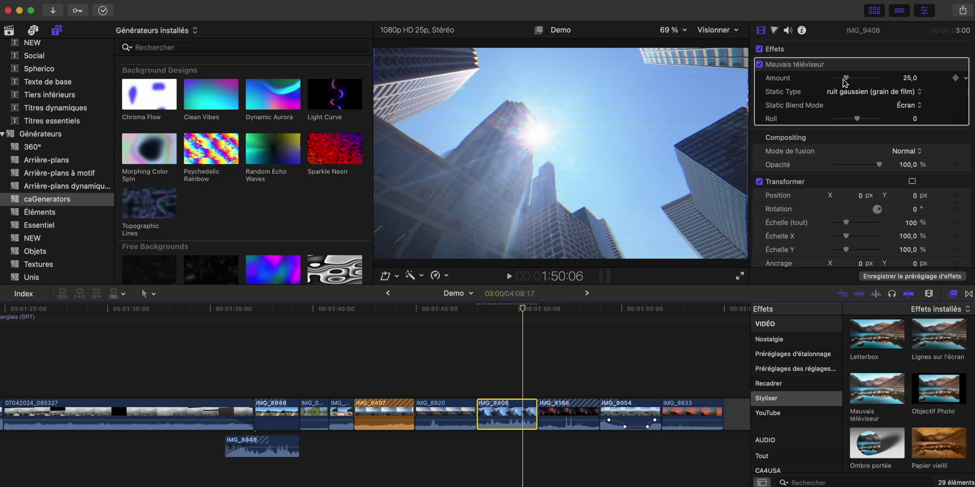
drag(846, 79, 874, 78)
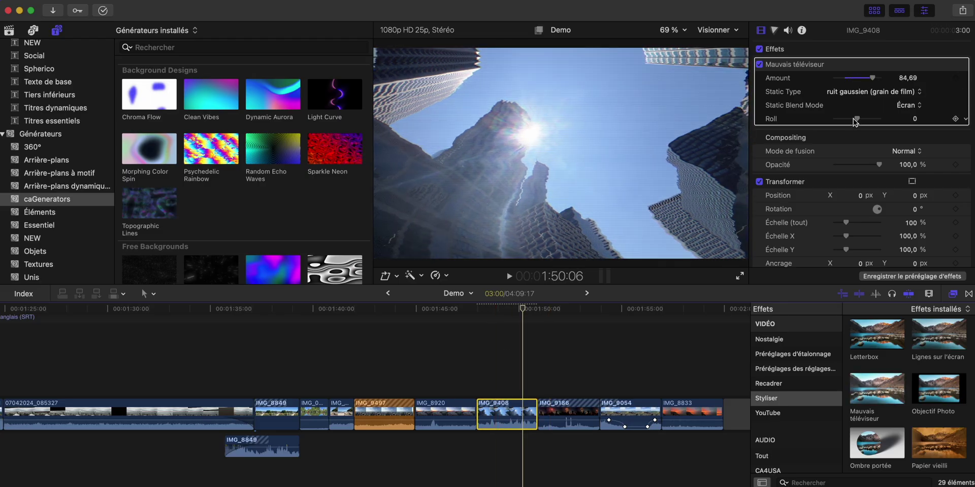
drag(855, 120, 862, 120)
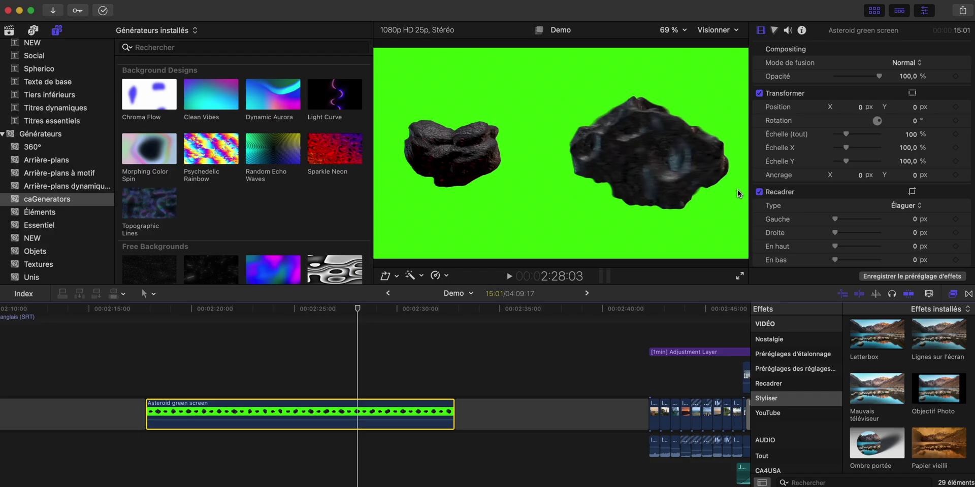
Step: Apply the Incrustateur de fond vert effect from the Masques et incrustation category to the Asteroid green screen clip
scroll(787, 359, up, 5)
scroll(788, 359, up, 3)
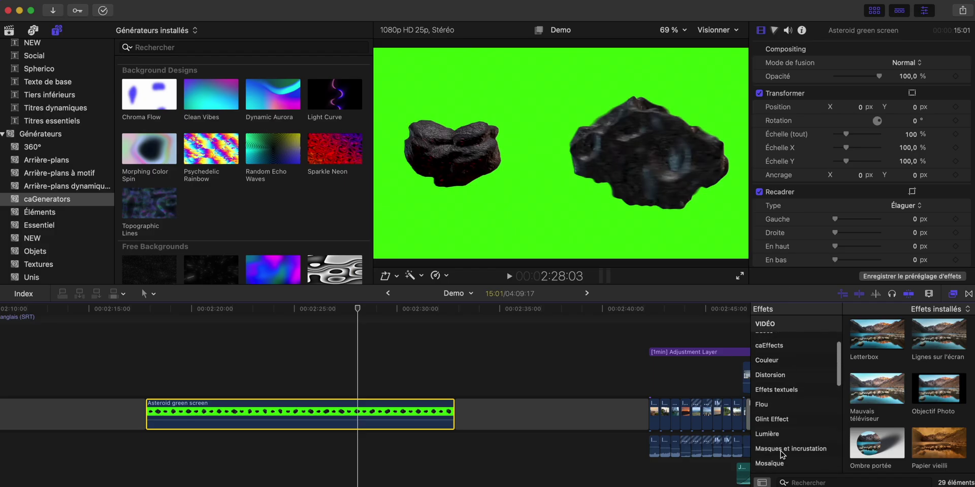
click(615, 219)
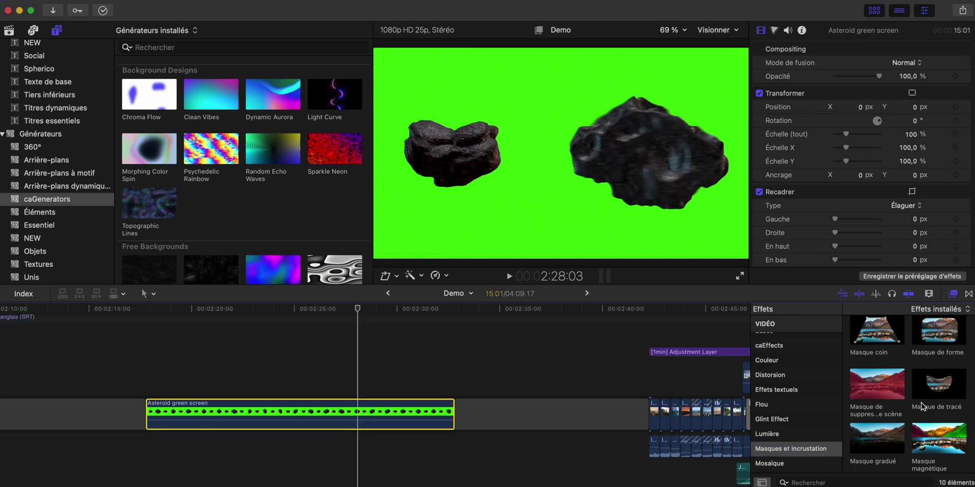
scroll(903, 377, up, 5)
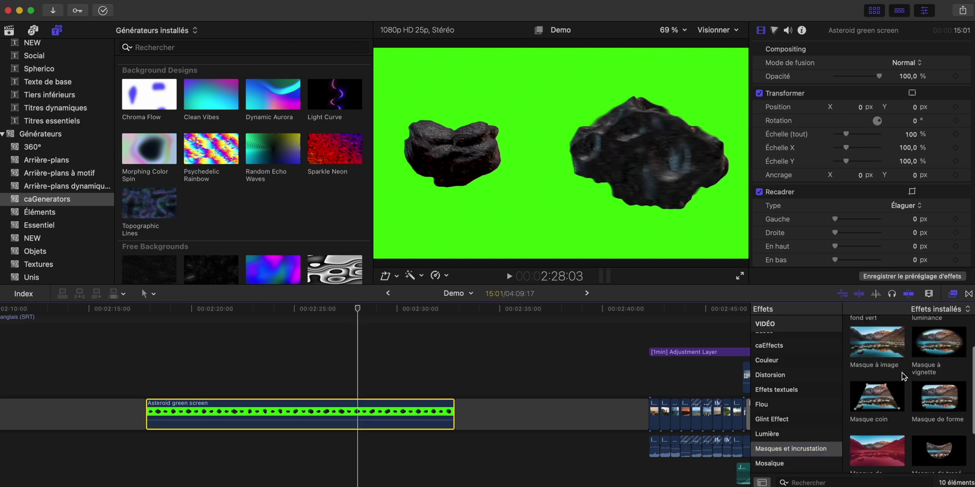
double_click(868, 345)
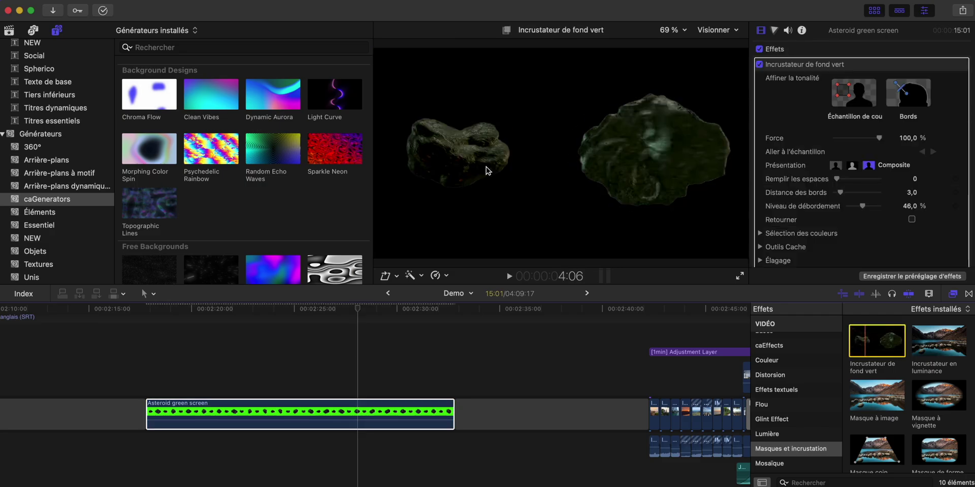
Step: Examine the green screen keyer's Élagage, Enveloppe de lumière, Outils Cache and Sélection des couleurs settings
scroll(856, 237, down, 4)
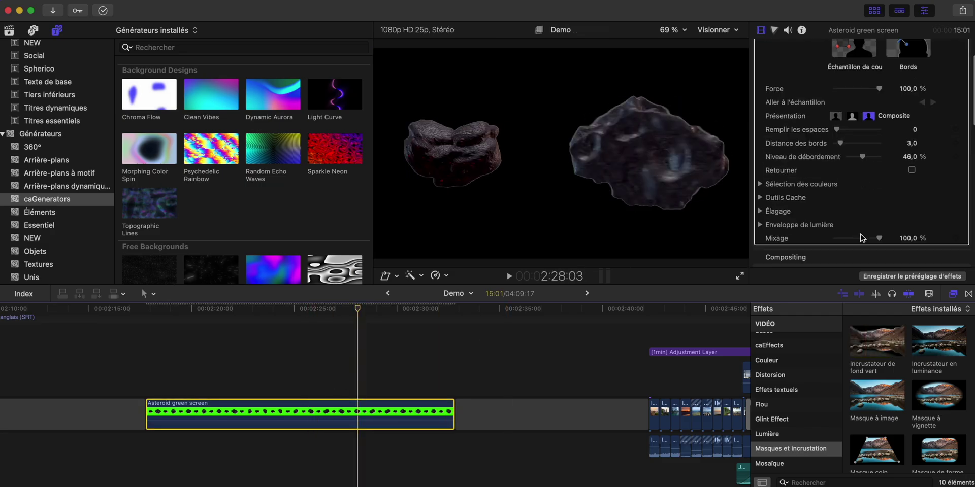
click(760, 154)
click(760, 140)
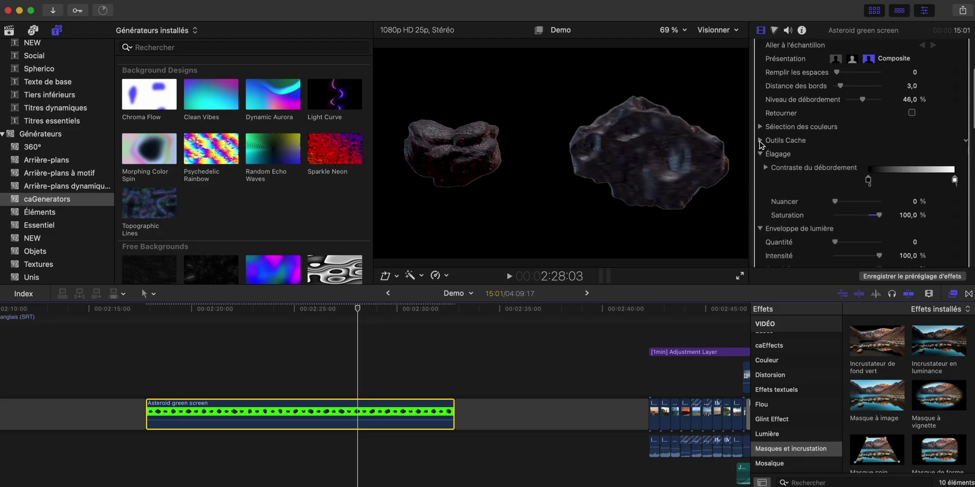
click(760, 127)
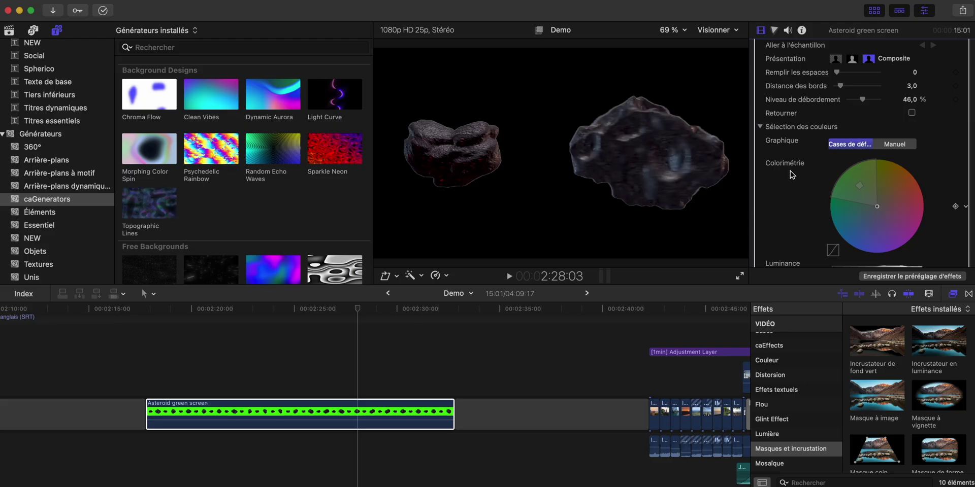
Step: Preview the Light Leaks Effect from the caEffects category and apply it to clip IMG_1388
scroll(790, 170, up, 5)
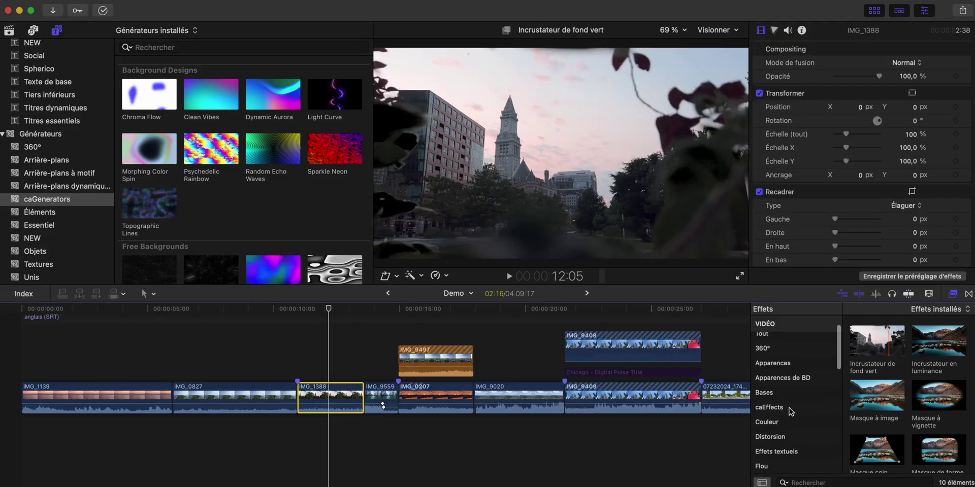
click(804, 399)
scroll(942, 381, down, 3)
scroll(943, 381, up, 3)
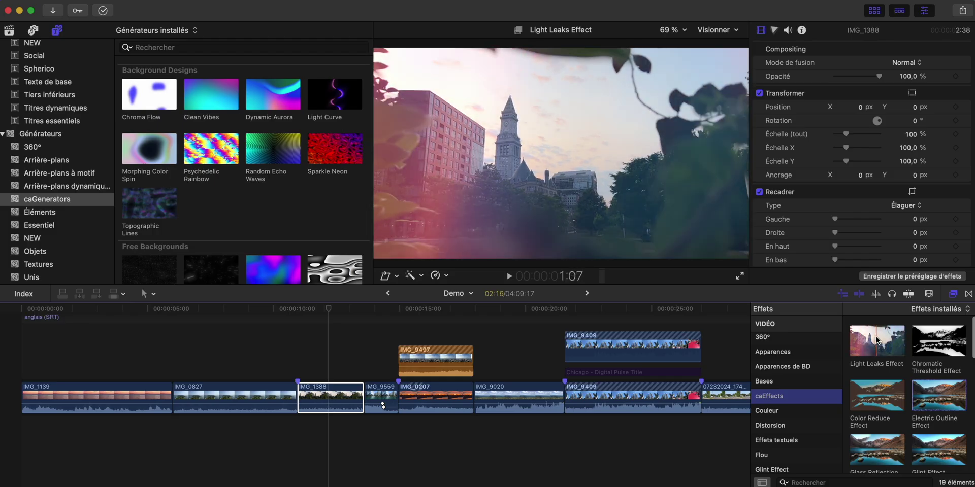
double_click(876, 340)
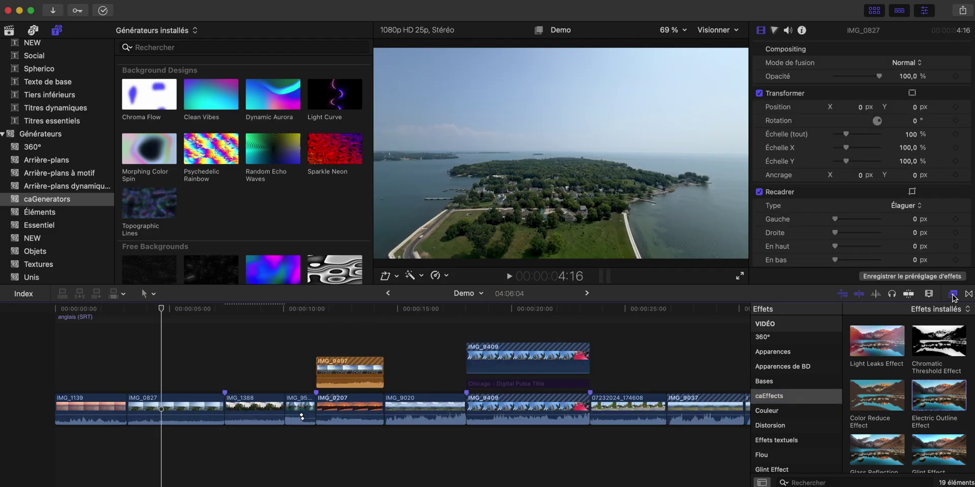
Step: Display the installed transitions and look through them, including the caTransitions category
click(968, 294)
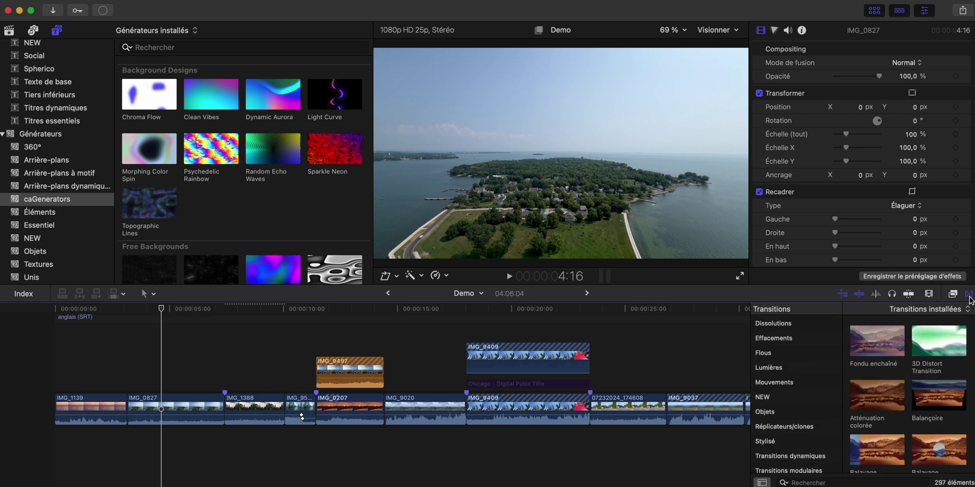
scroll(807, 345, up, 3)
scroll(897, 404, down, 5)
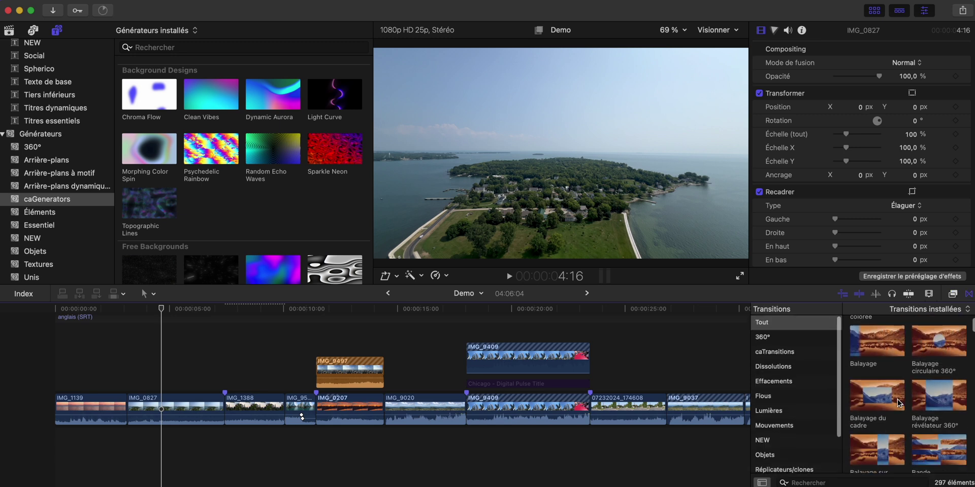
scroll(897, 404, down, 10)
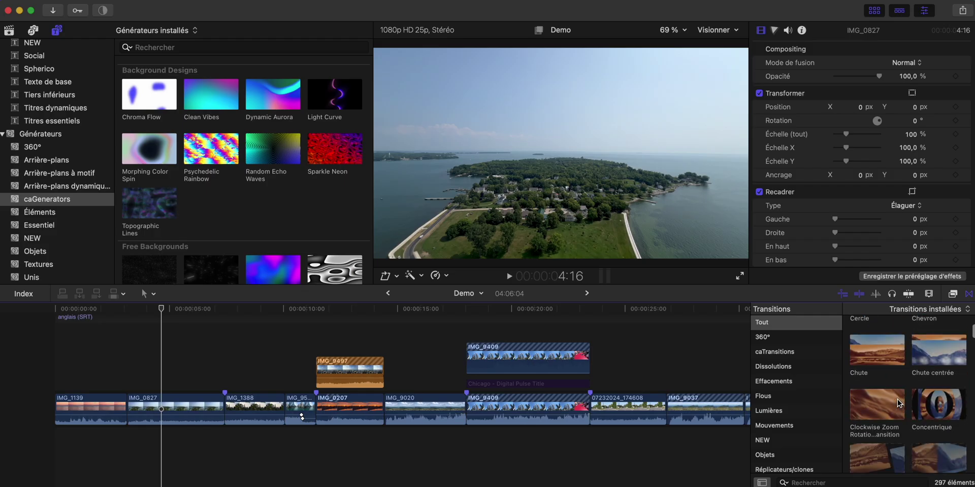
scroll(897, 404, up, 3)
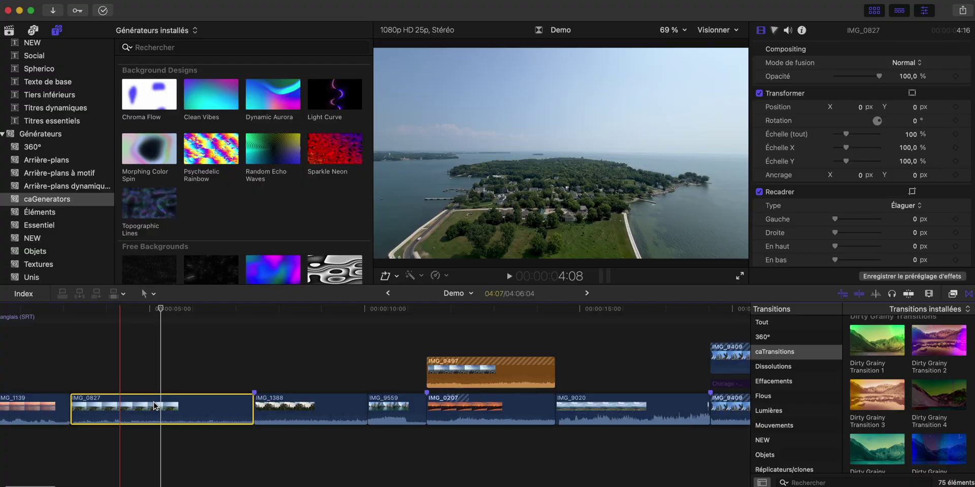
Step: Add the default transition at both ends of clip IMG_0827, allowing the clips to overlap
scroll(238, 412, left, 3)
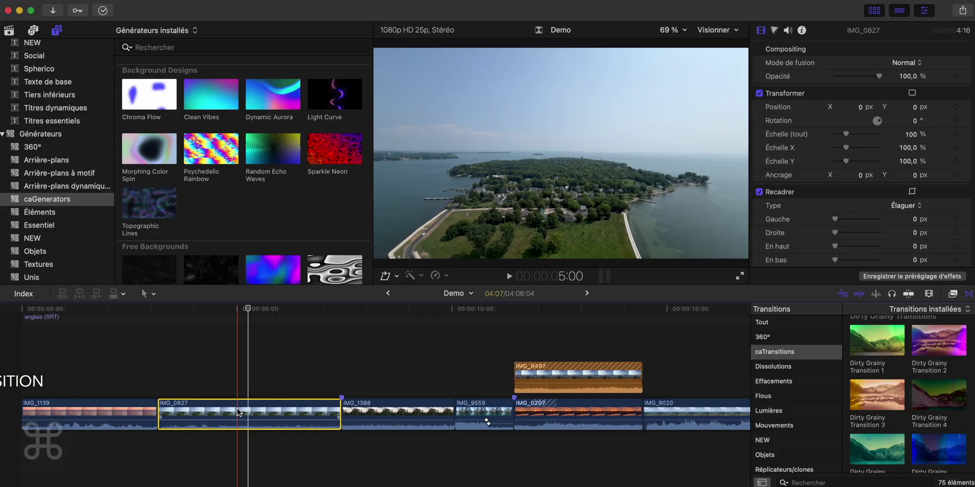
key(super+t)
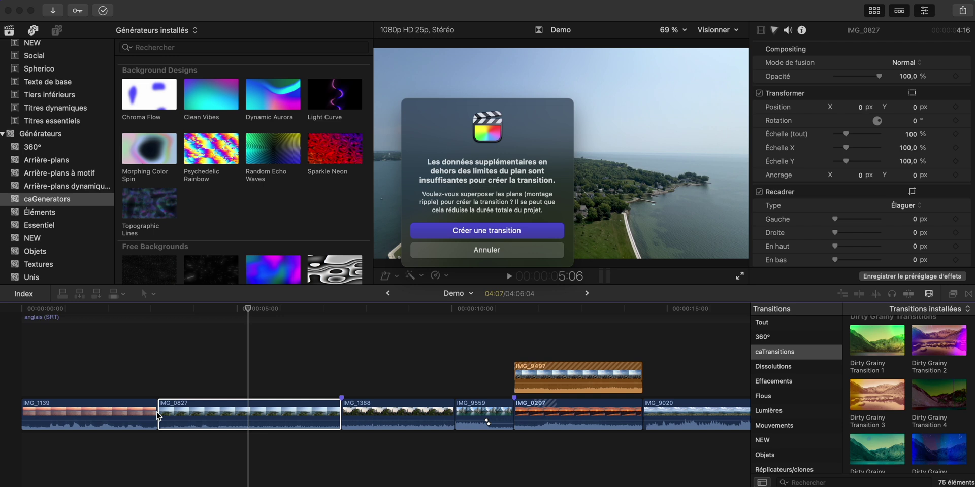
click(505, 231)
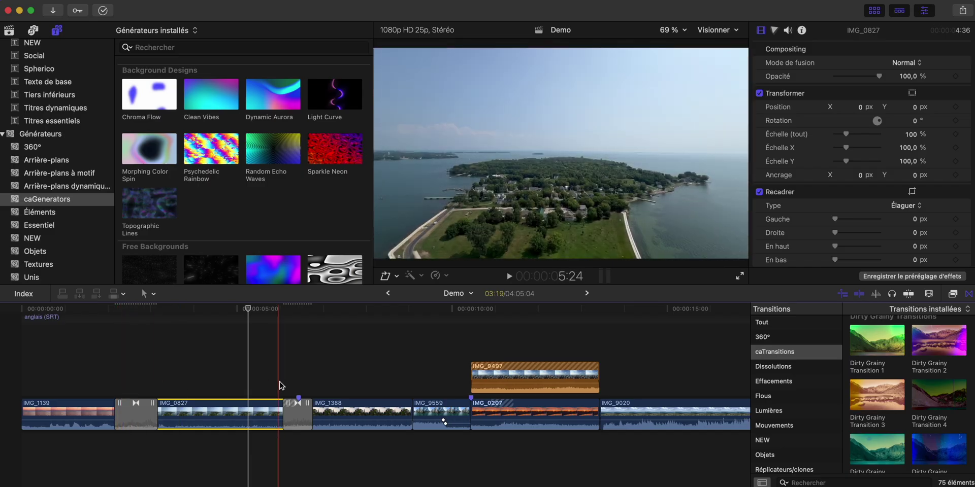
Step: Replace the transition between IMG_1139 and IMG_0827 with Dirty Grainy Transition 3, preview it and lengthen it to 2:17
click(139, 418)
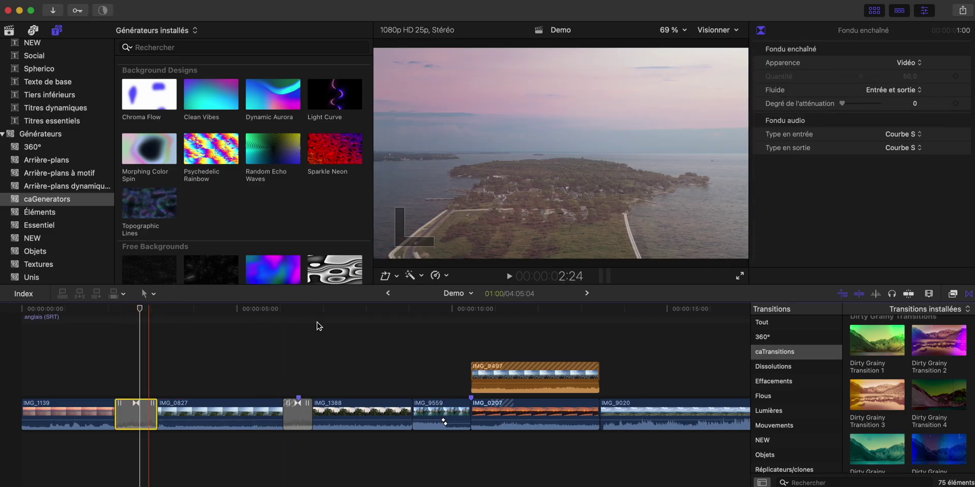
drag(871, 398, 135, 420)
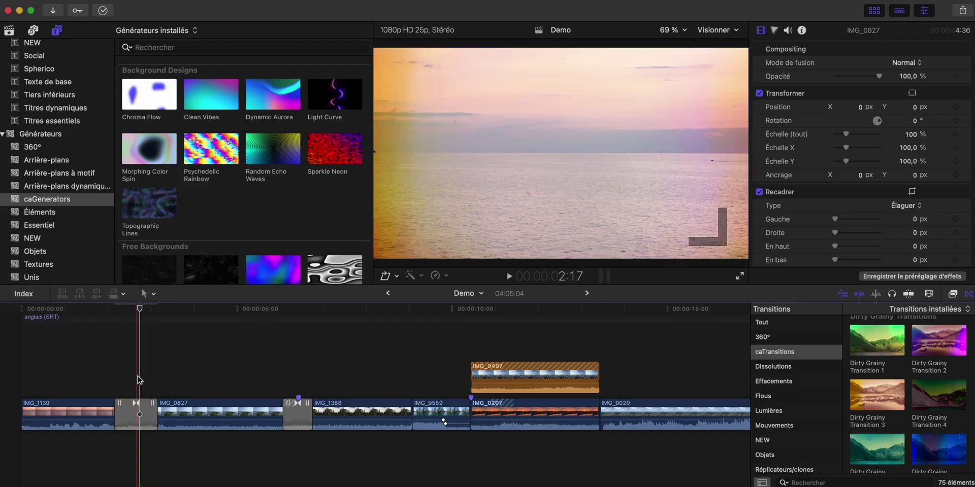
key(space)
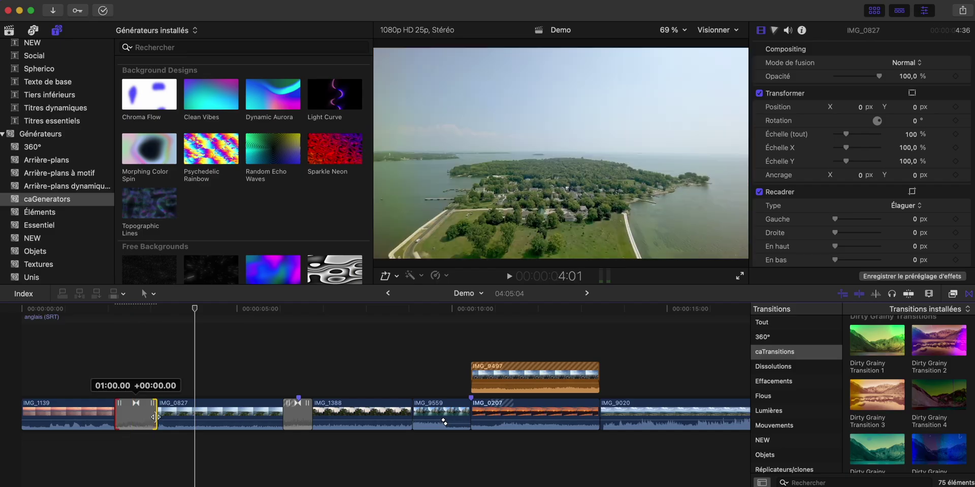
drag(154, 418, 177, 413)
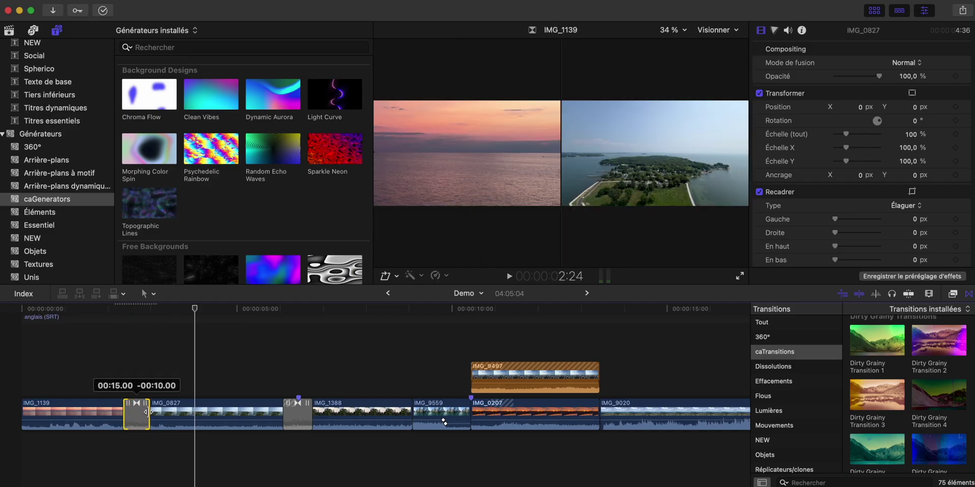
drag(144, 410, 235, 412)
Step: Place the Fondu enchaîné transition from the Dissolutions category between clips IMG_0827 and IMG_1388
click(793, 352)
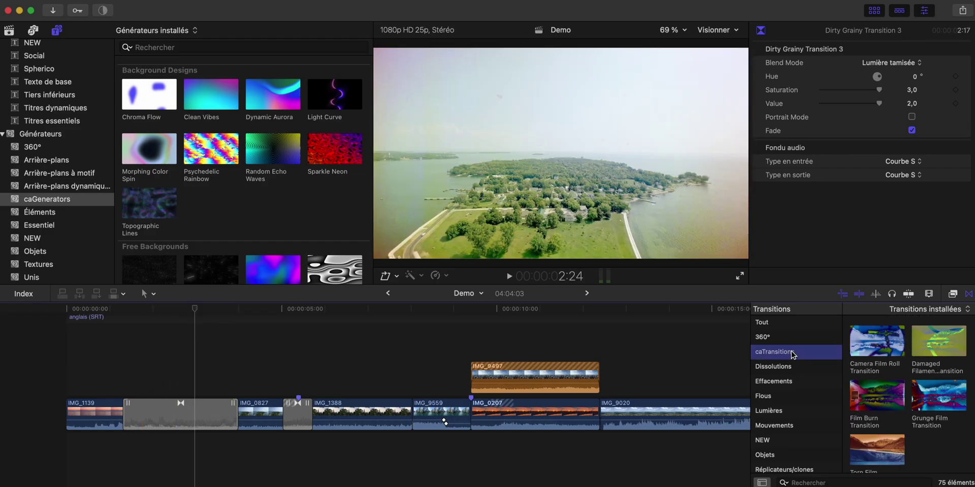
click(790, 368)
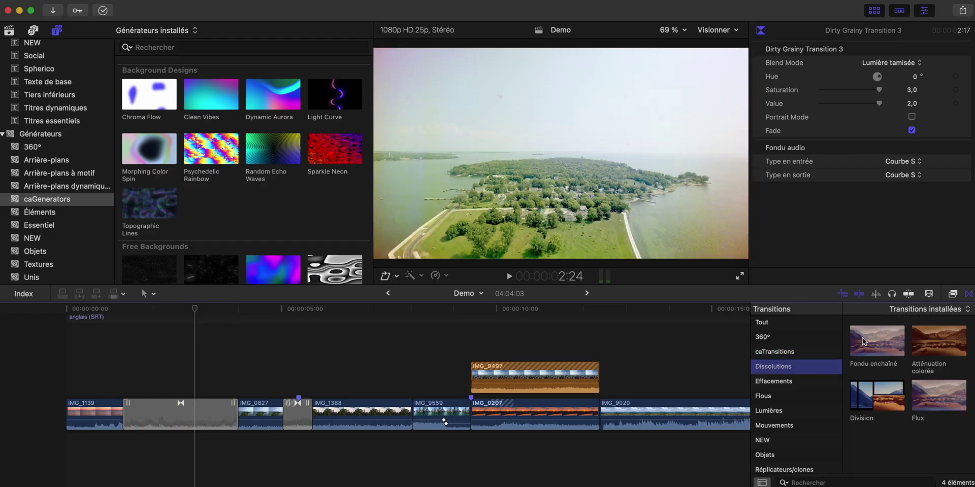
drag(862, 341, 294, 416)
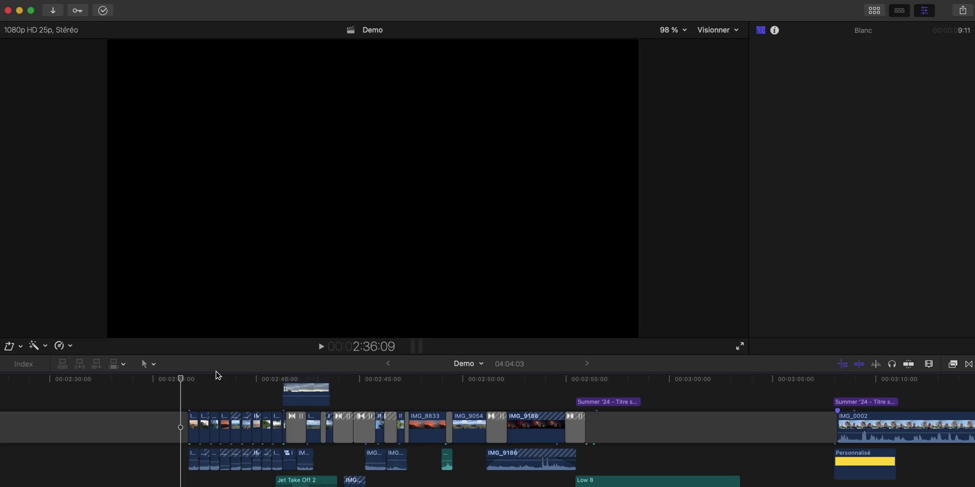
Step: Play the montage from about 2:36 through the Summer '24 title and replay its opening in full screen
scroll(185, 390, down, 1)
scroll(186, 390, right, 1)
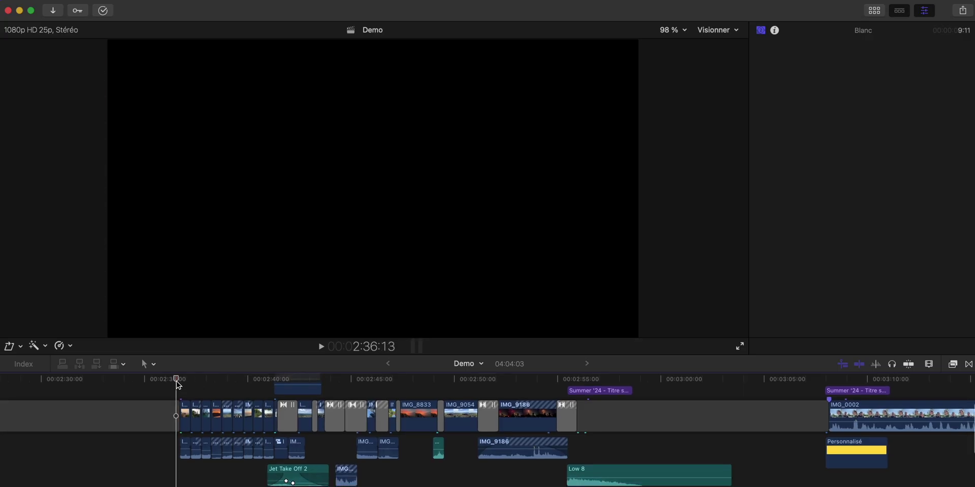
key(space)
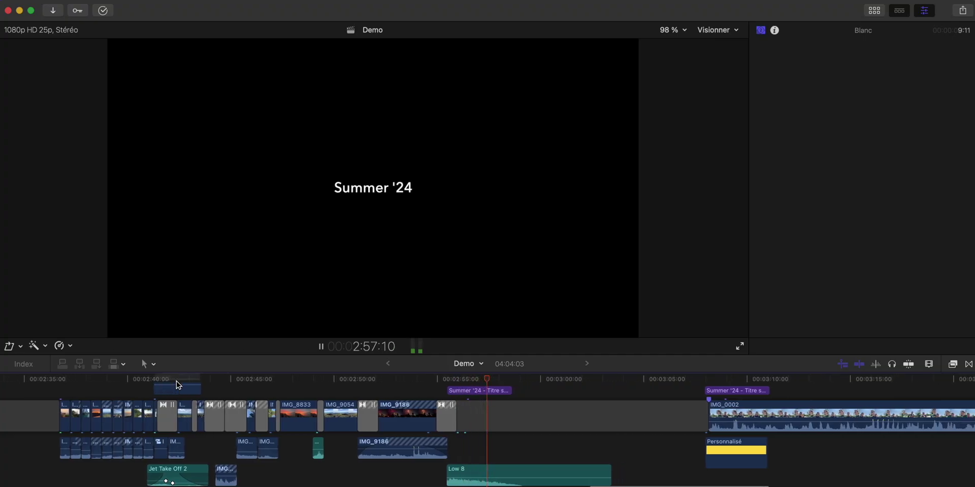
drag(177, 385, 131, 383)
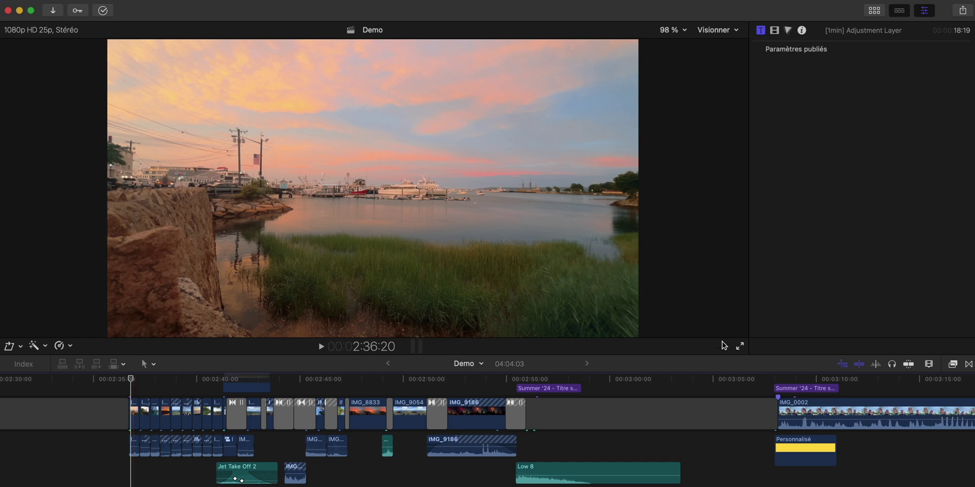
click(740, 349)
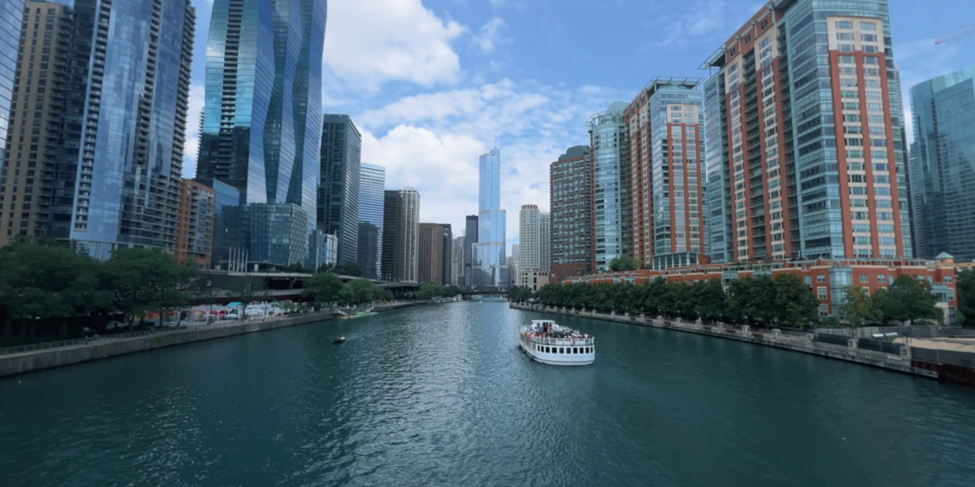
key(Escape)
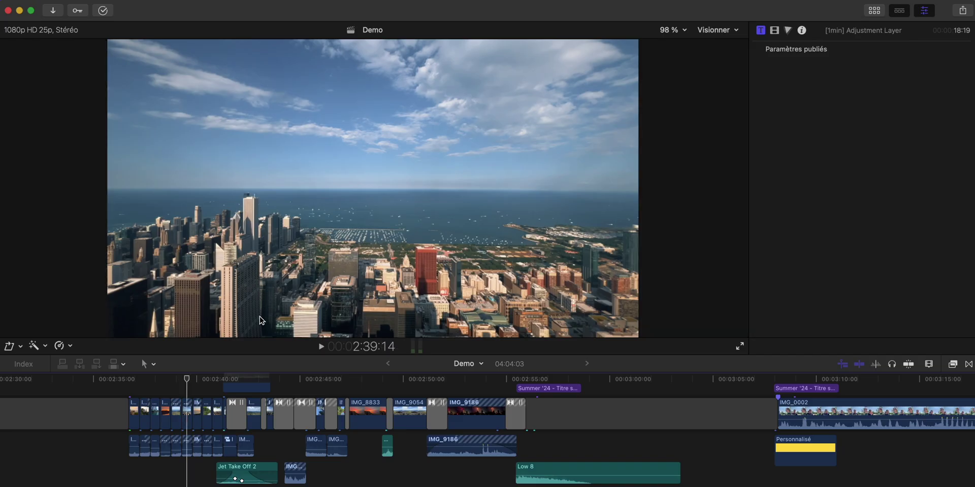
Step: Play the montage from its first clip at about 2:36 in full screen and return to the editing view
click(130, 379)
key(shift+super+f)
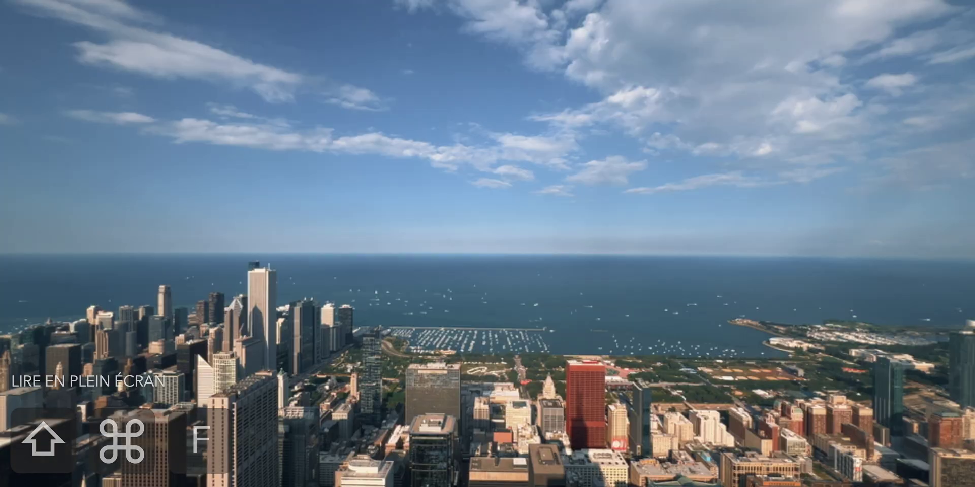
key(Escape)
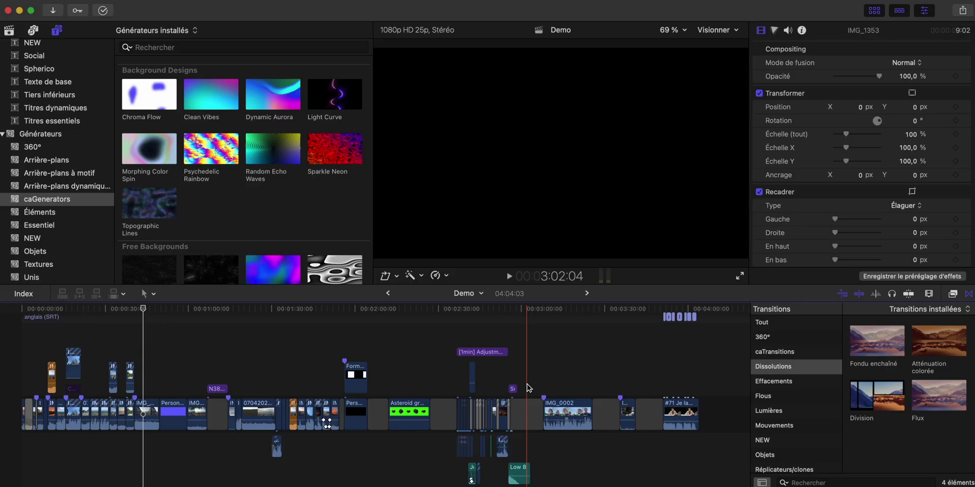
Step: Select clip IMG_0886 near 3:37 and show its colour correction controls in a full-height inspector
scroll(623, 412, up, 10)
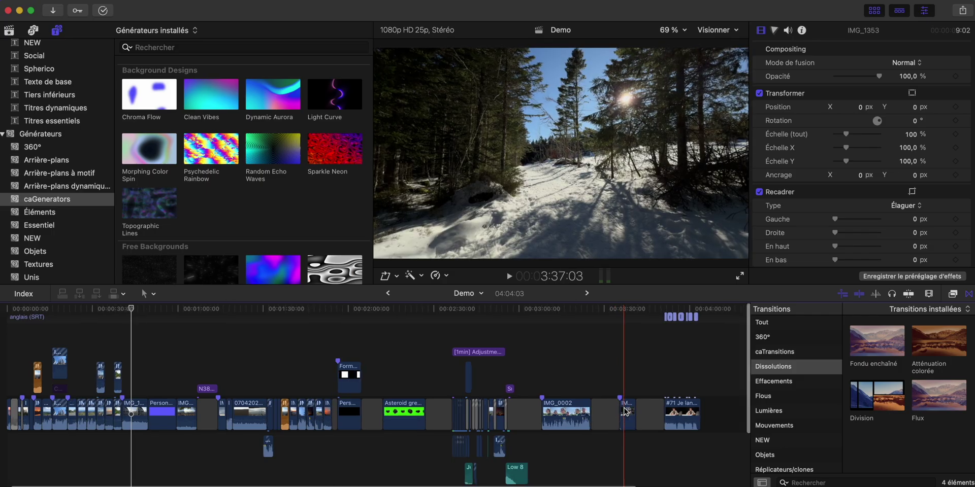
scroll(577, 396, up, 5)
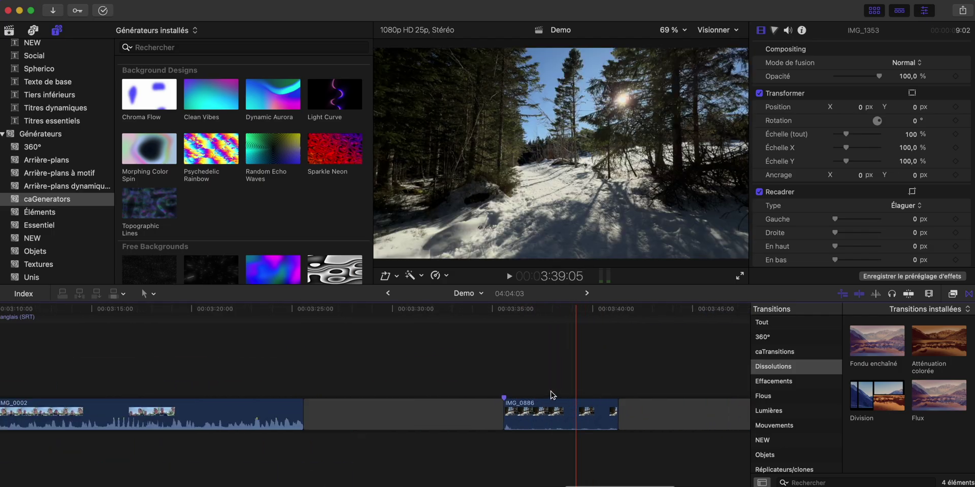
click(448, 405)
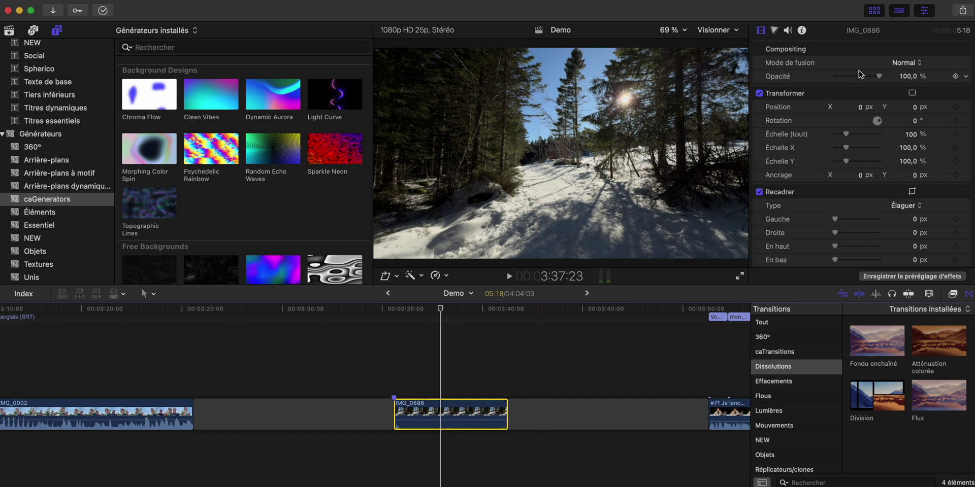
click(774, 31)
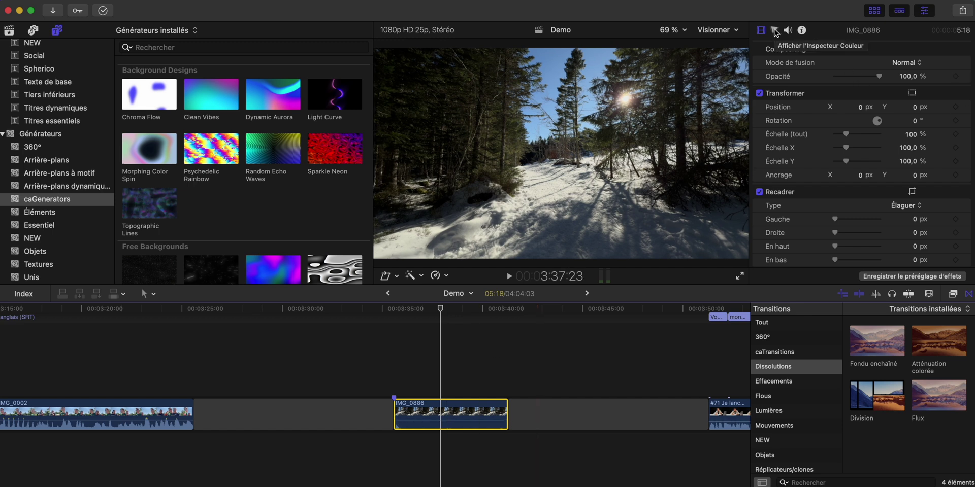
double_click(914, 34)
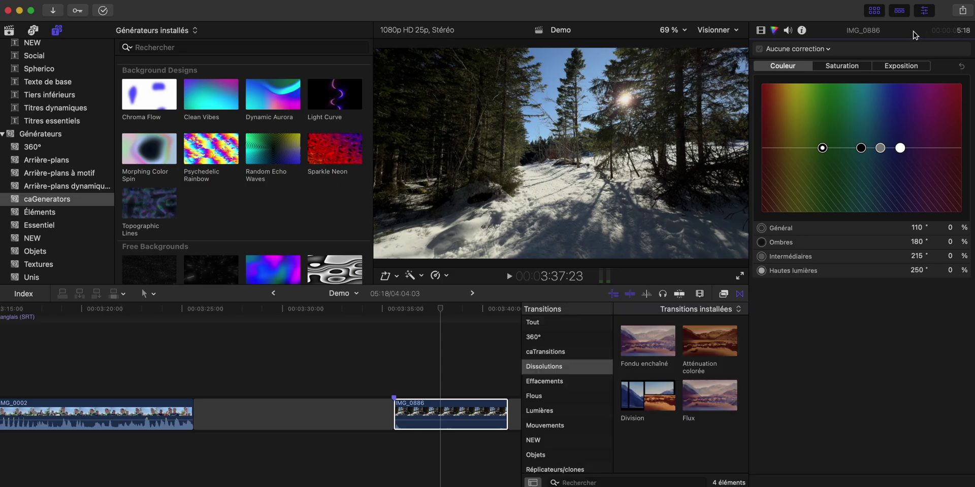
Step: Hide the transitions and media browsers and enlarge the viewer to about 108 %
click(739, 295)
click(874, 10)
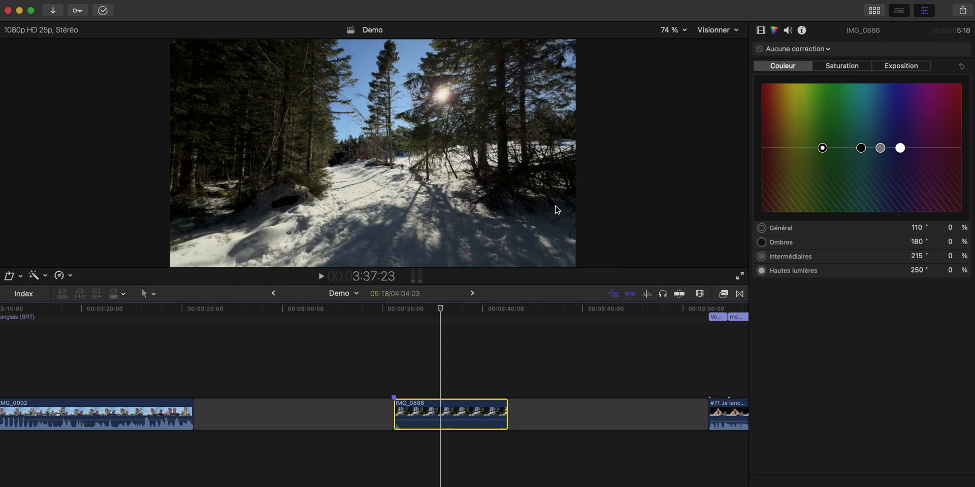
drag(486, 285, 481, 387)
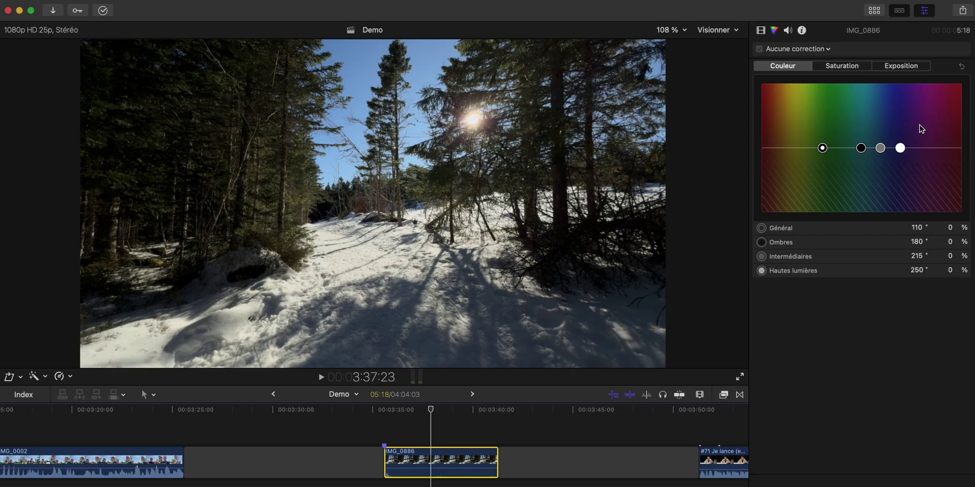
Step: Tint IMG_0886's highlights magenta (292°, 31 %) and its shadows green (130°, 39 %), and reset the colour settings
drag(898, 149, 923, 127)
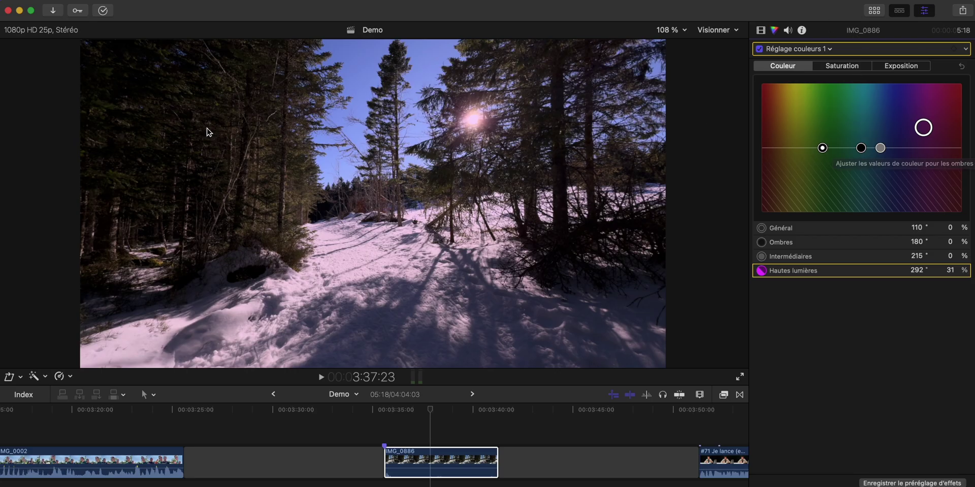
drag(861, 148, 832, 123)
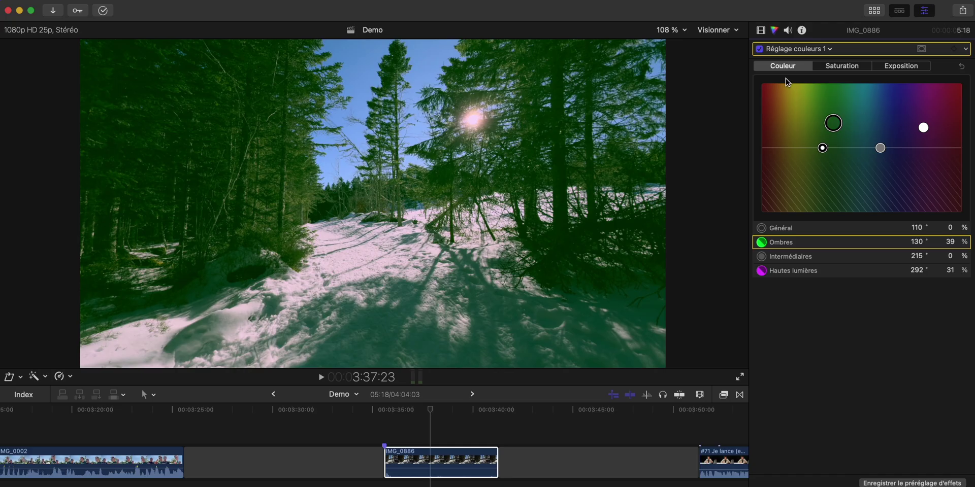
click(961, 66)
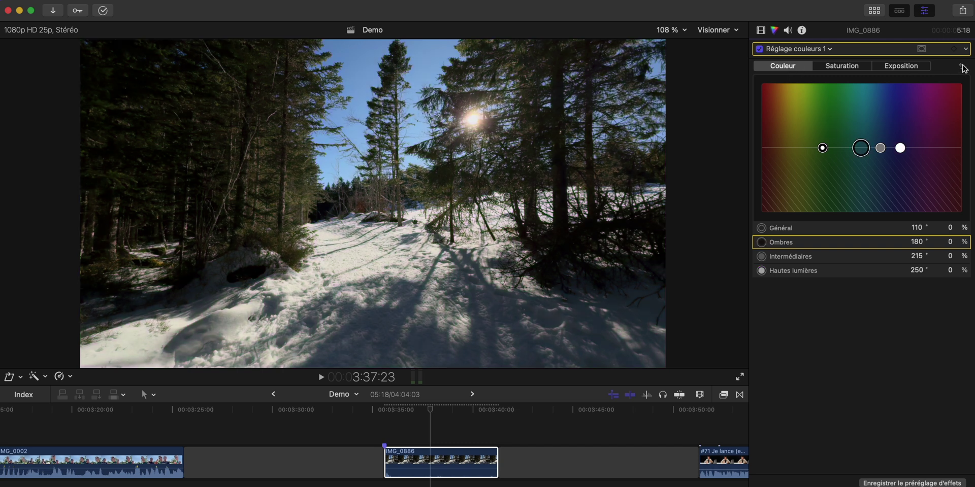
Step: Try shadow saturation at 100 % and -100 %, with midtones and highlights at 100 %, and reset the saturation settings
click(847, 68)
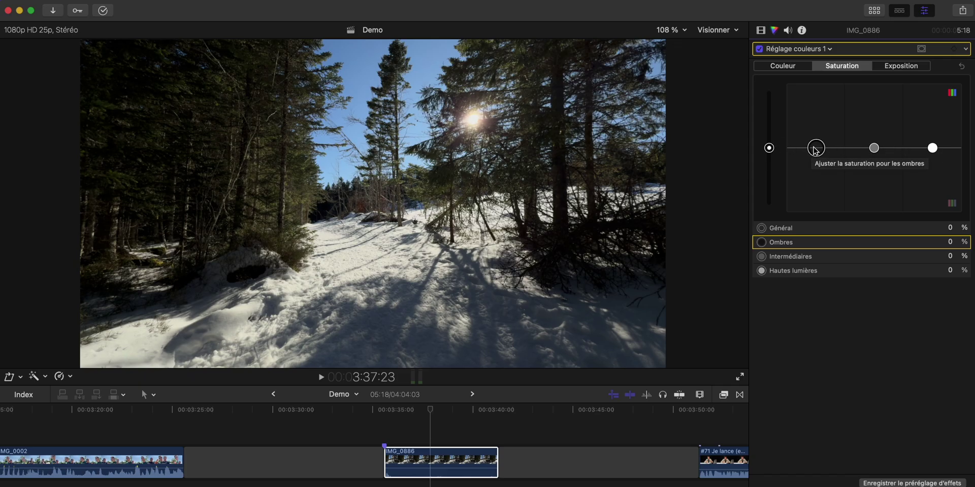
drag(814, 147, 814, 71)
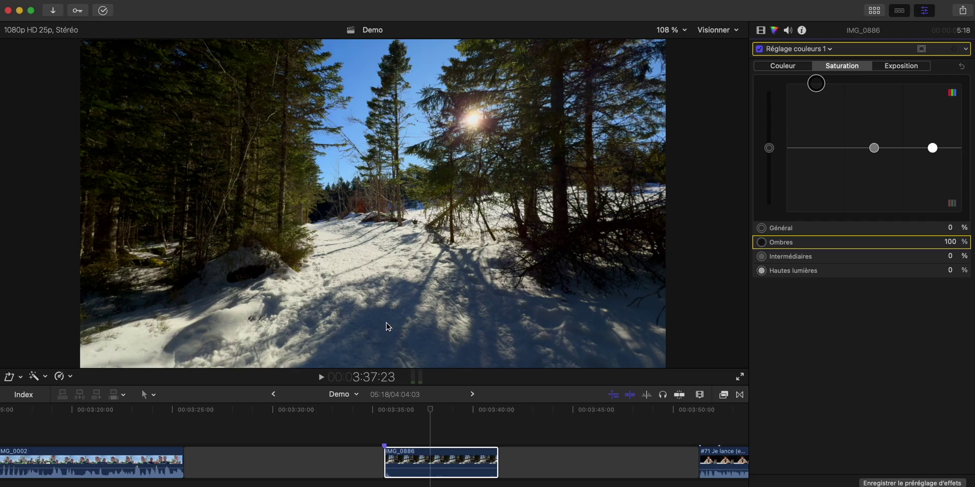
drag(812, 83, 816, 212)
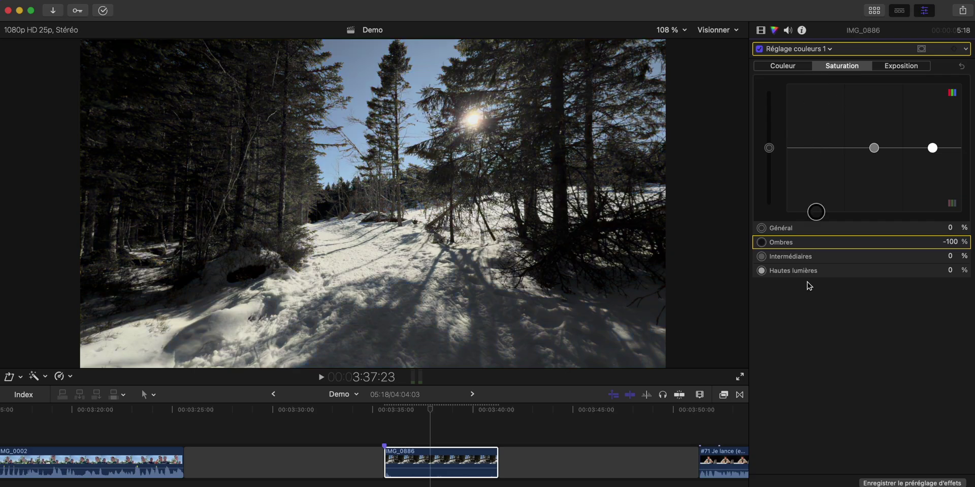
drag(878, 148, 870, 66)
drag(932, 147, 932, 83)
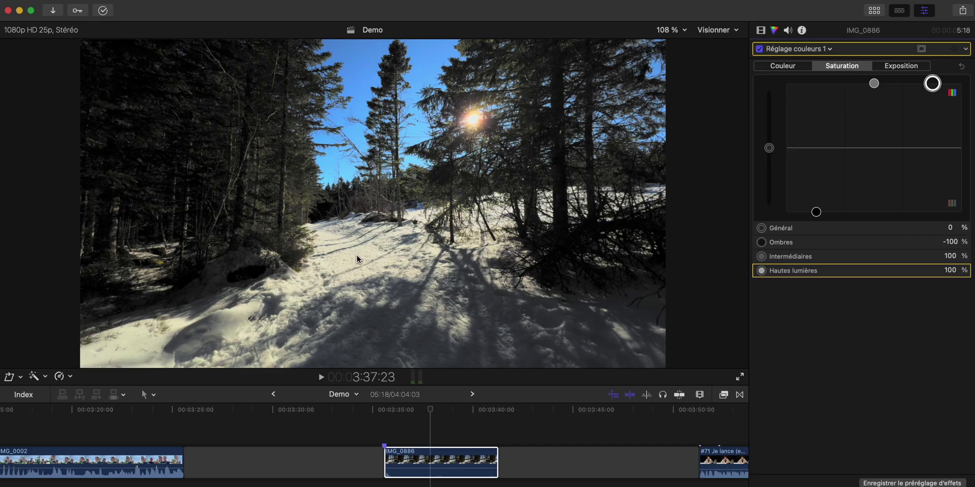
click(961, 67)
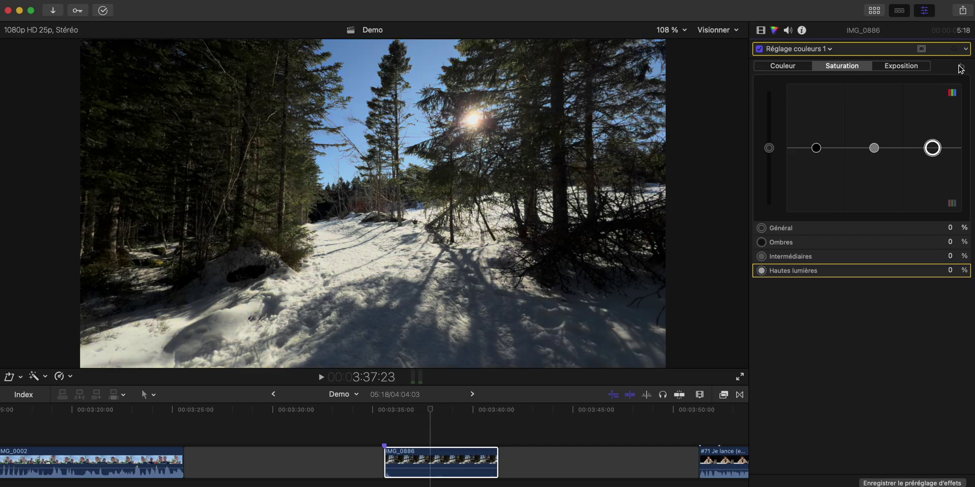
Step: Adjust IMG_0886's exposure to 36 % for the highlights and -6 % for the shadows
click(909, 67)
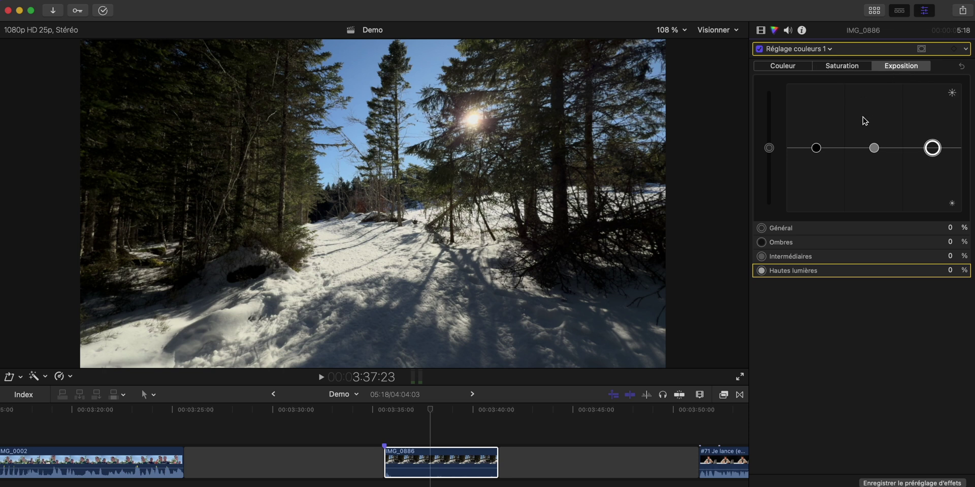
drag(932, 148, 932, 106)
drag(816, 148, 816, 133)
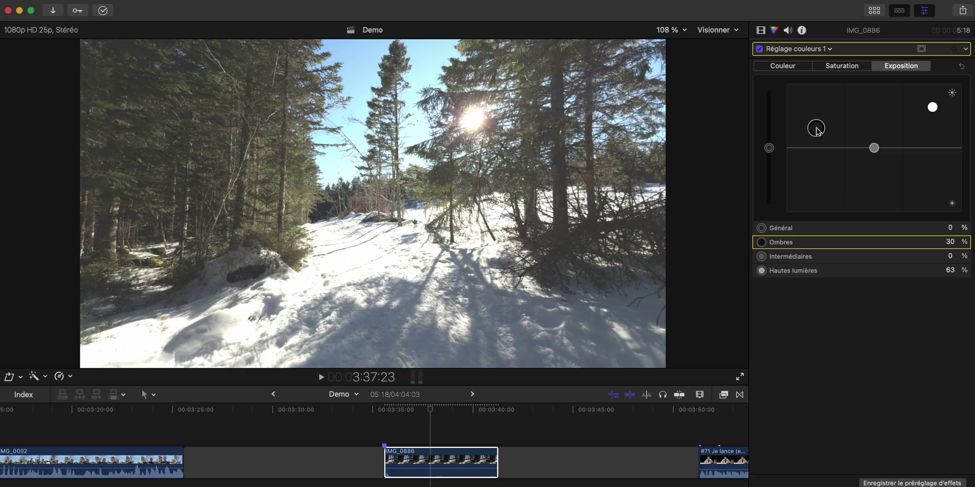
drag(932, 107, 917, 128)
drag(816, 133, 817, 151)
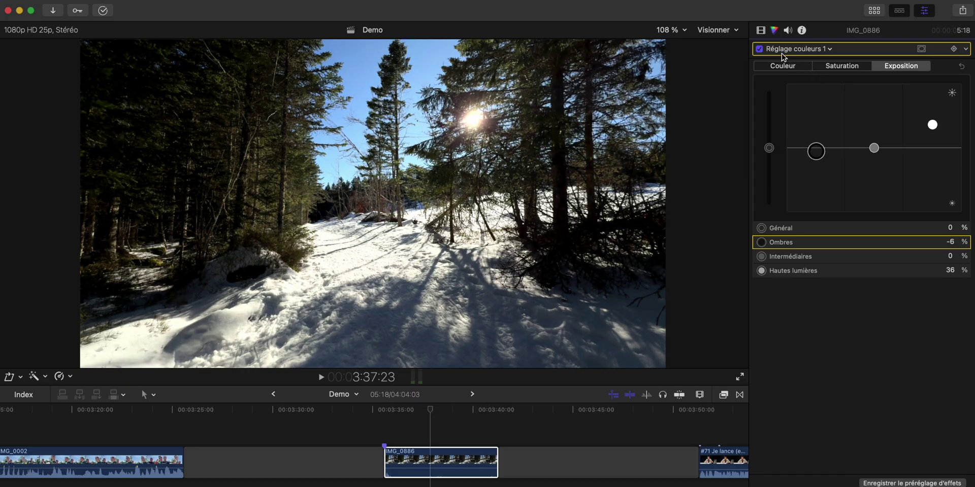
Step: Compare the picture with the Réglage couleurs 1 correction off and on, and delete that correction from IMG_0886
click(760, 50)
click(759, 49)
click(760, 31)
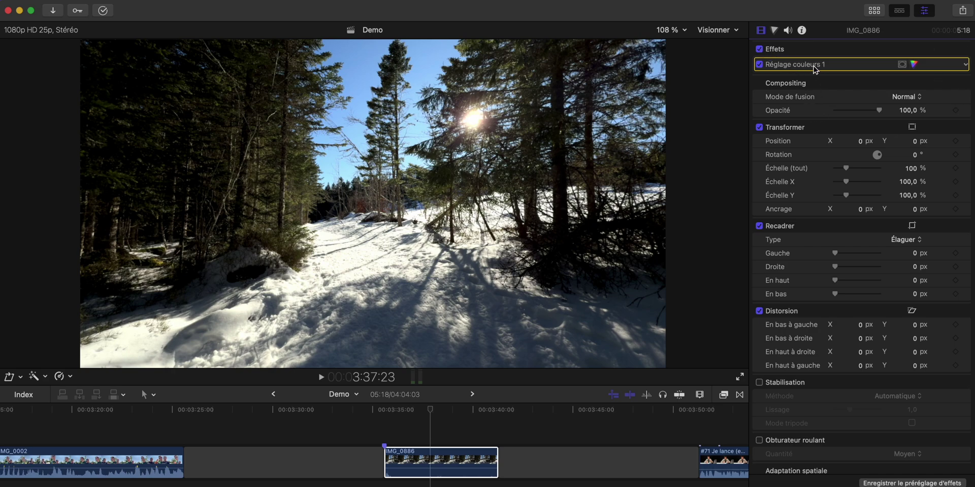
key(BackSpace)
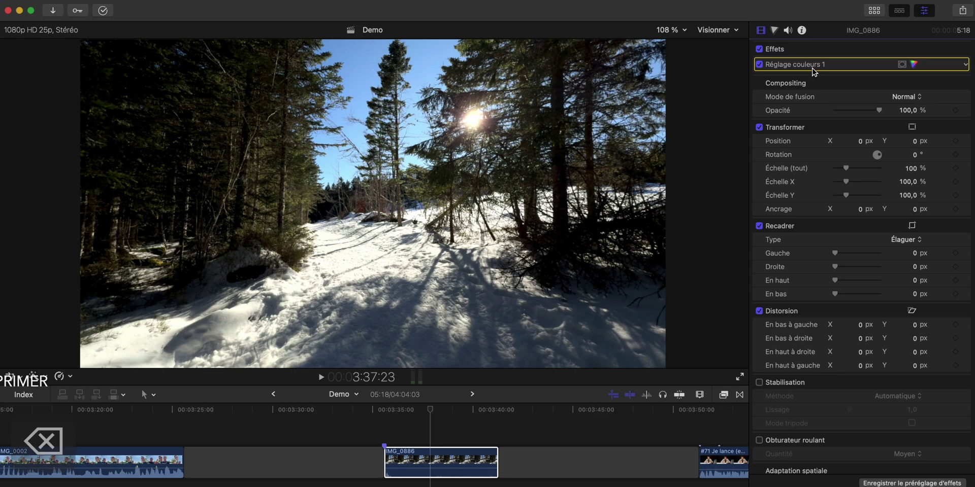
Step: Add a Roues des couleurs correction to clip IMG_0886
click(775, 29)
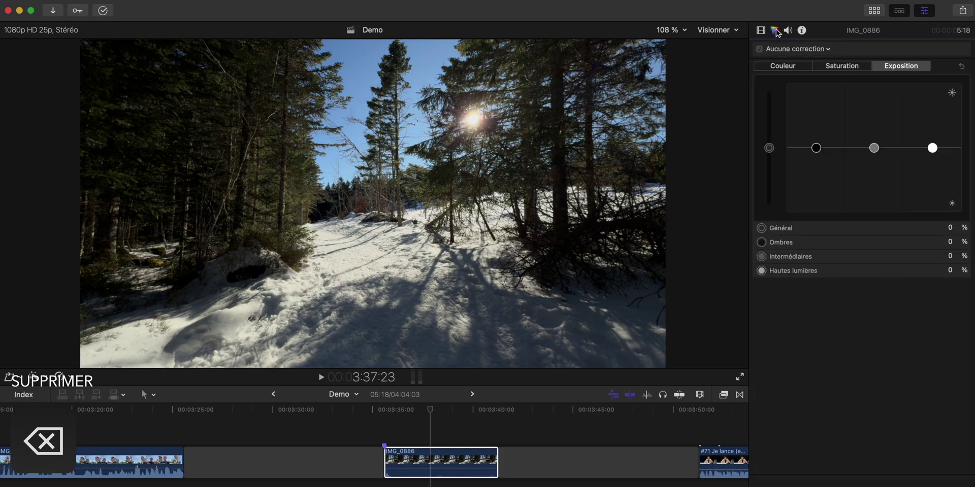
click(815, 50)
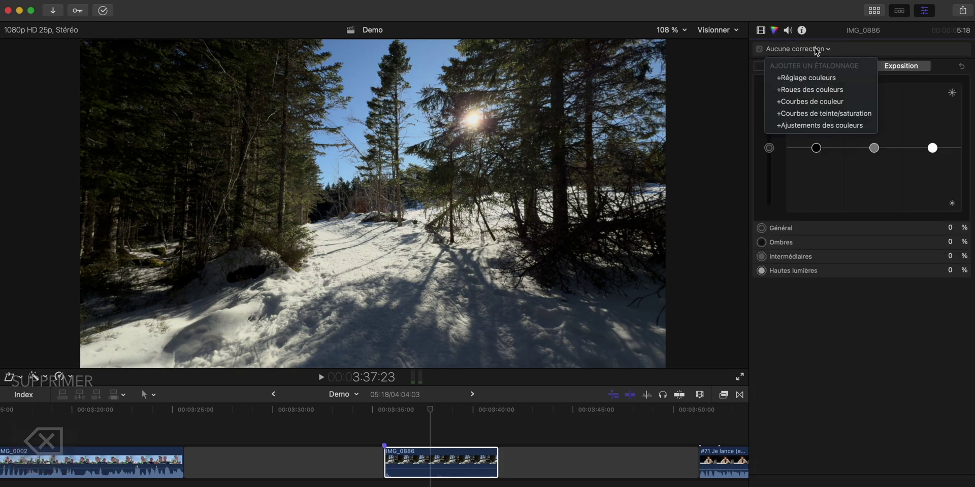
click(806, 90)
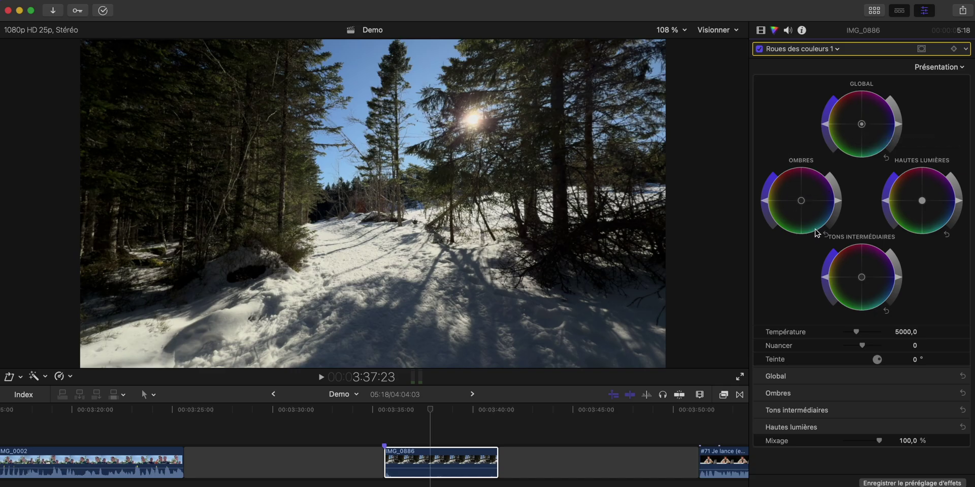
Step: Shift the shadows wheel toward green, raise its brightness and saturation, and return the wheel to neutral
click(802, 203)
drag(801, 203, 785, 212)
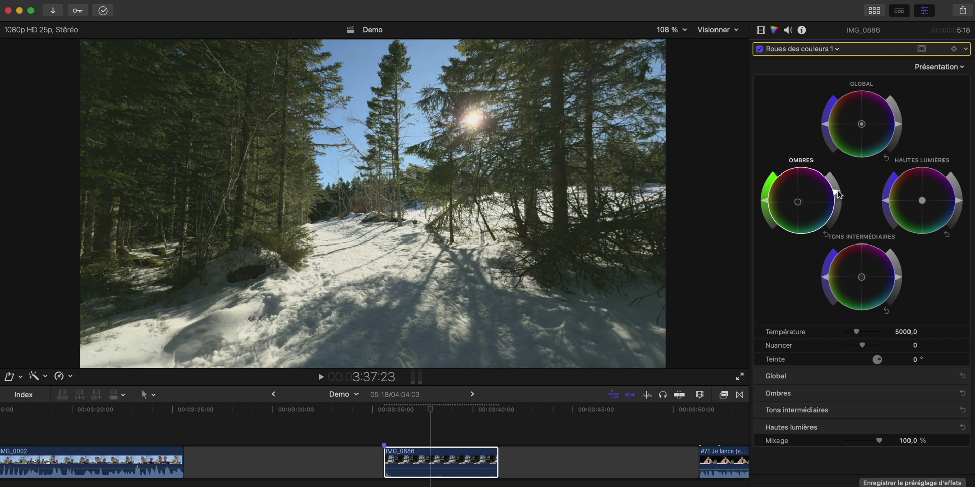
drag(764, 200, 775, 166)
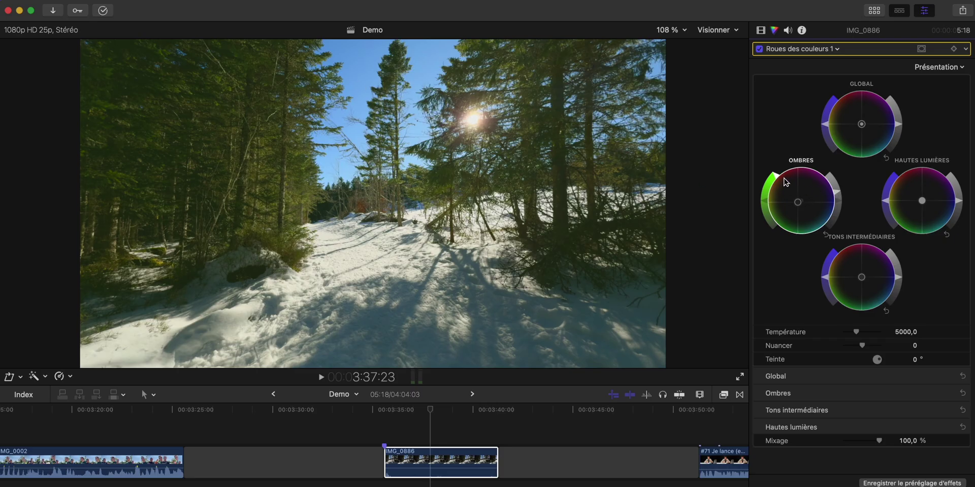
drag(838, 197, 838, 202)
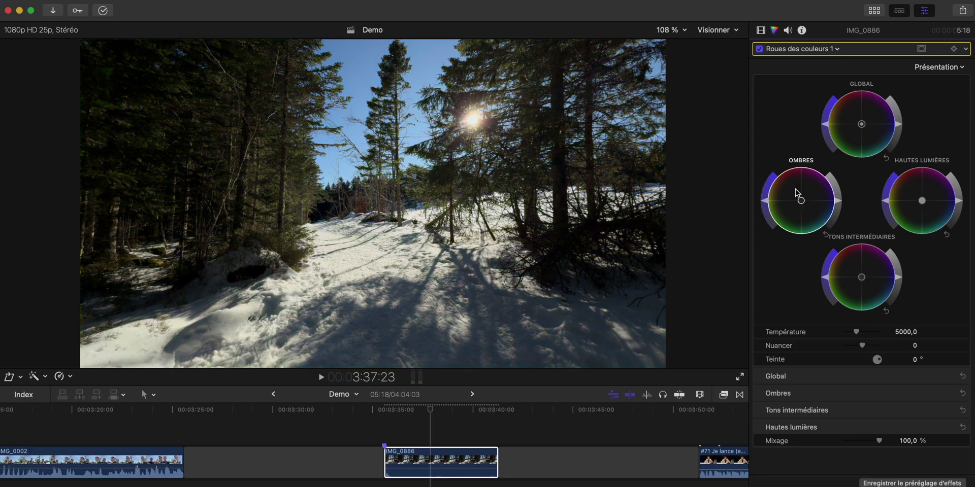
Step: Shift the highlights wheel toward magenta and the midtones wheel toward green, and reset the correction's parameters
drag(923, 202, 939, 183)
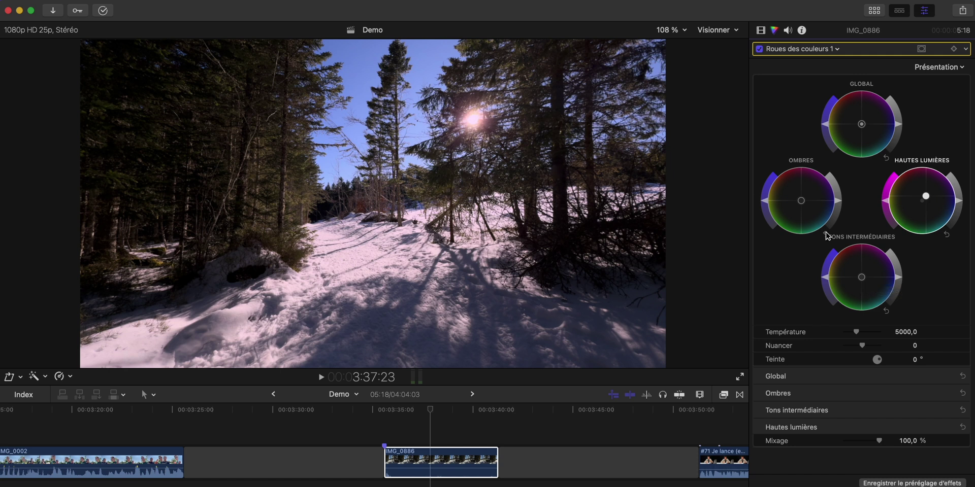
drag(862, 281, 857, 288)
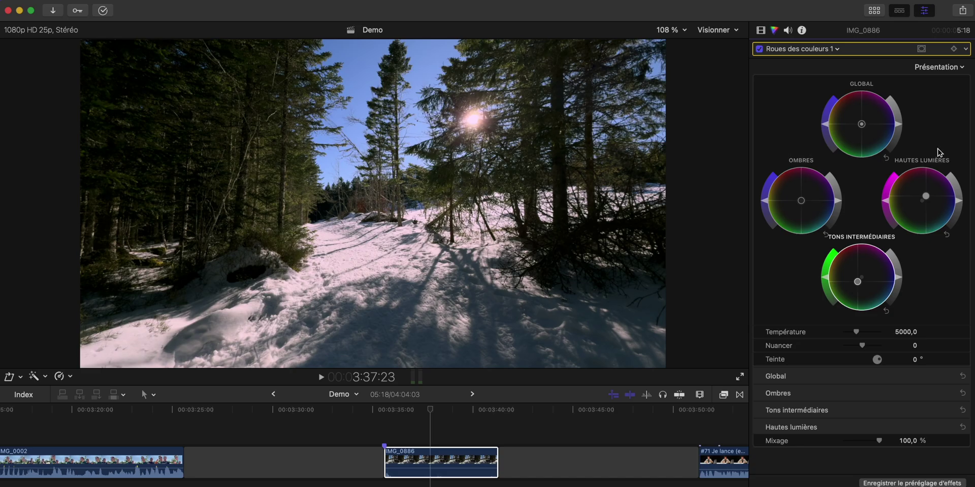
click(965, 49)
click(940, 54)
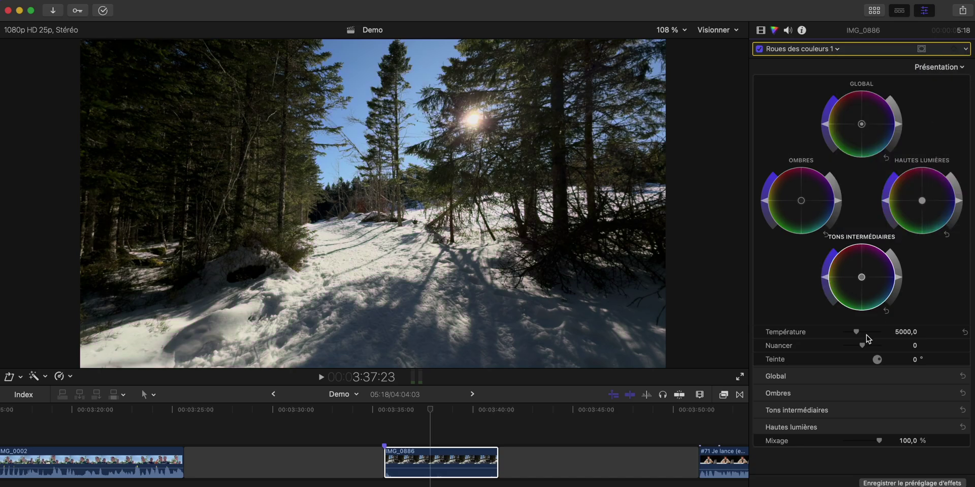
Step: Set the colour temperature to 6000 and reset the Roues des couleurs 1 correction
mouse_move(855, 332)
mouse_down()
mouse_move(871, 332)
mouse_move(847, 331)
mouse_move(860, 333)
mouse_up()
click(965, 49)
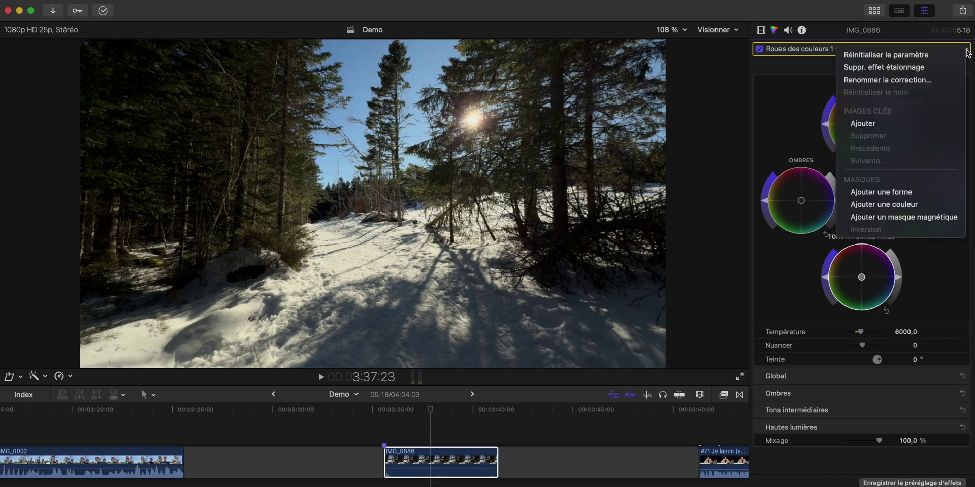
click(914, 55)
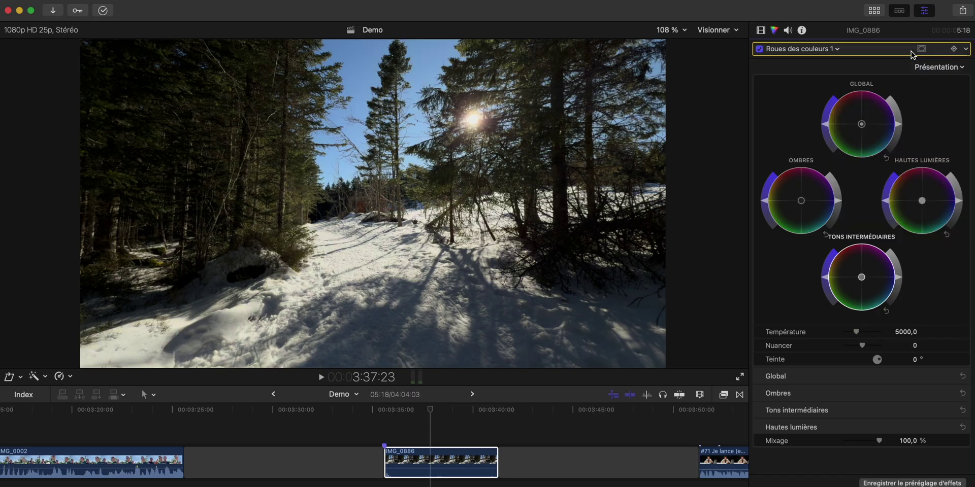
Step: Add a Courbes de teinte/saturation correction to clip IMG_0002
click(829, 49)
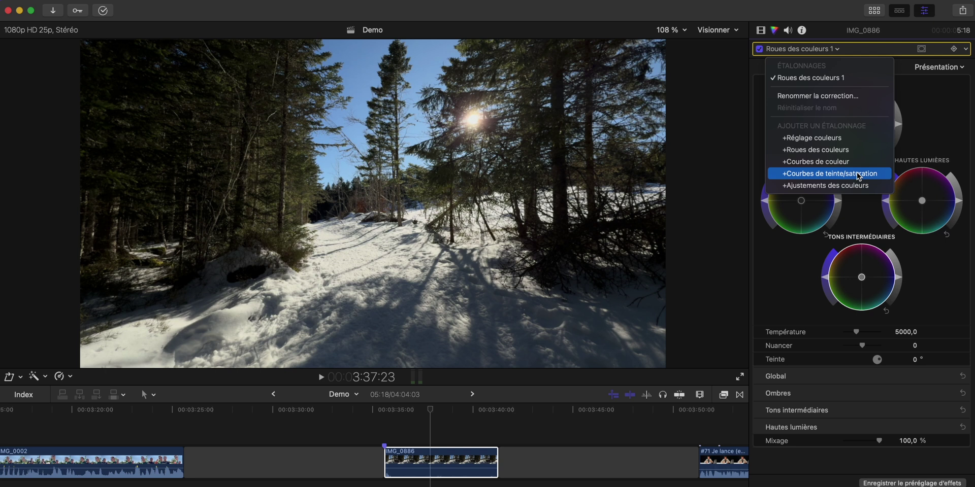
click(405, 428)
scroll(404, 428, left, 5)
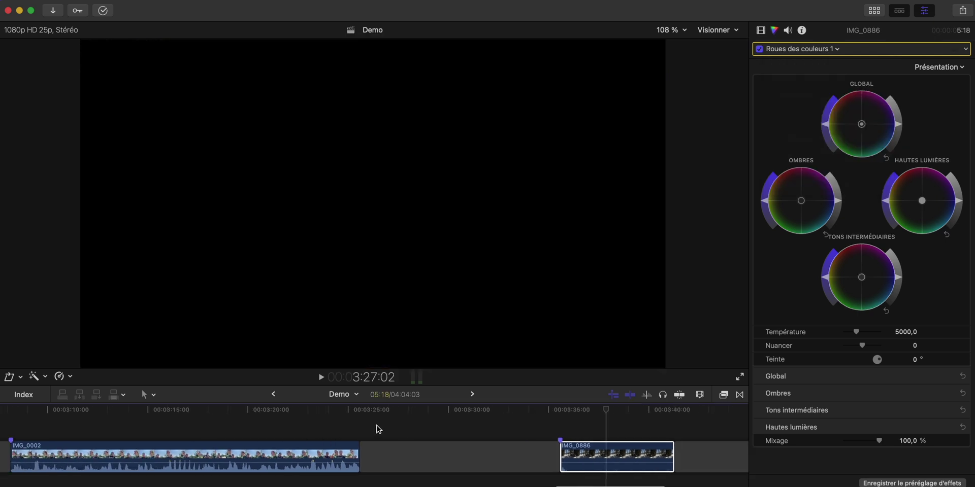
click(120, 428)
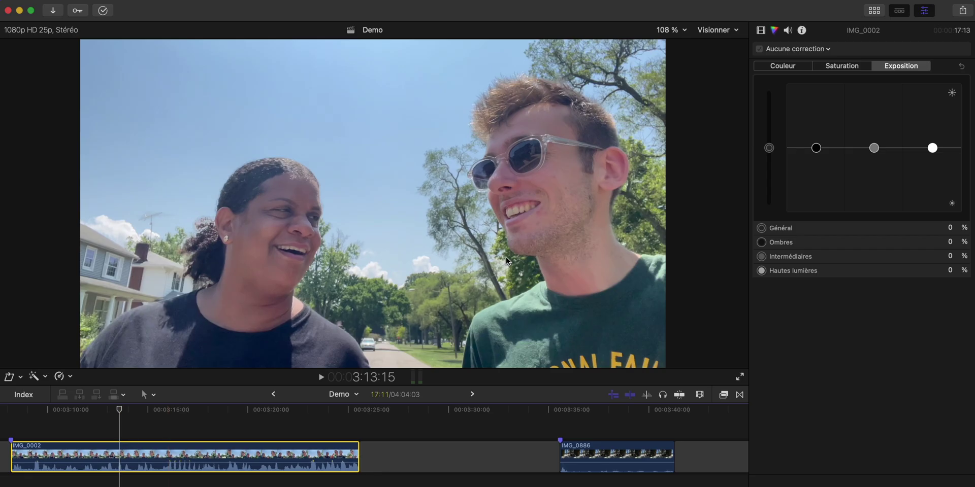
click(817, 50)
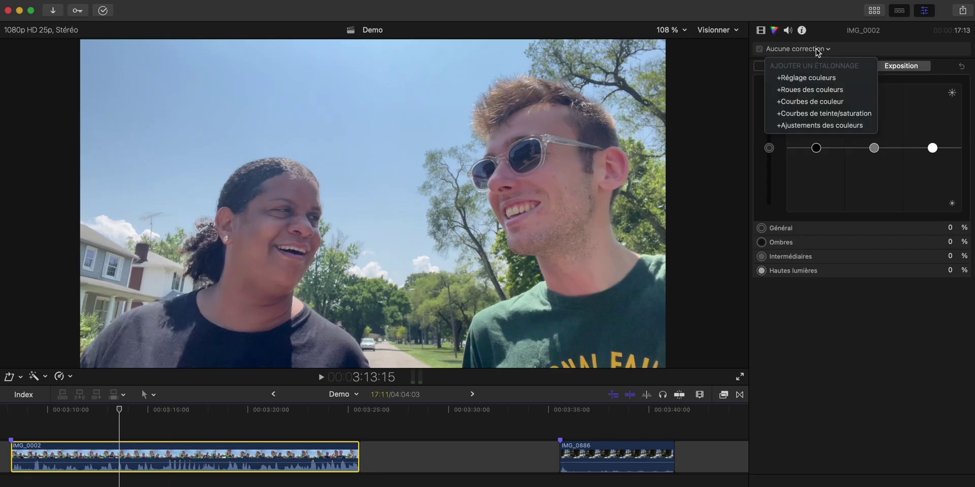
click(822, 113)
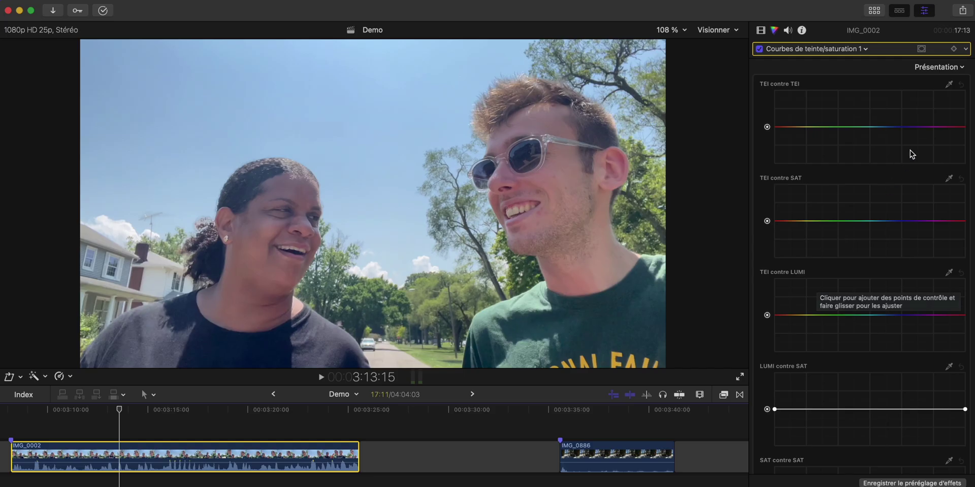
Step: Sample the sky for the TEI contre TEI curve and raise its blue control point slightly
click(949, 86)
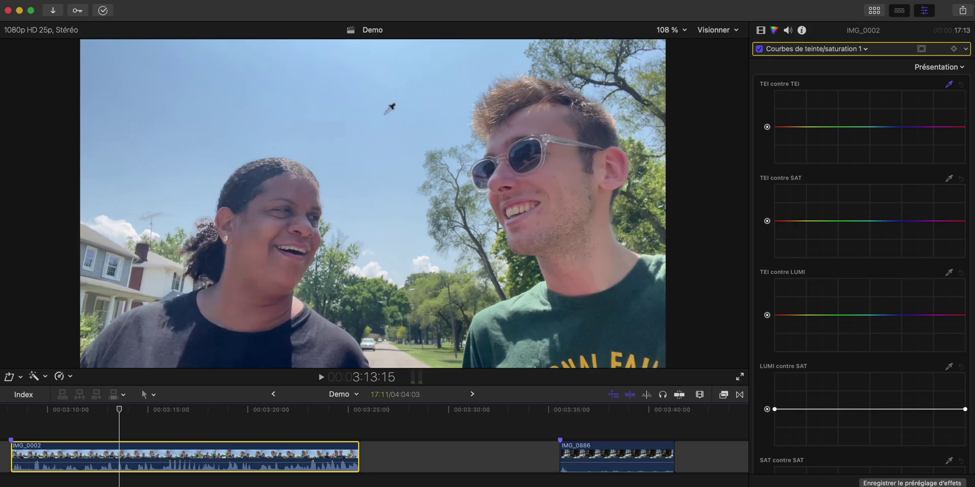
click(341, 95)
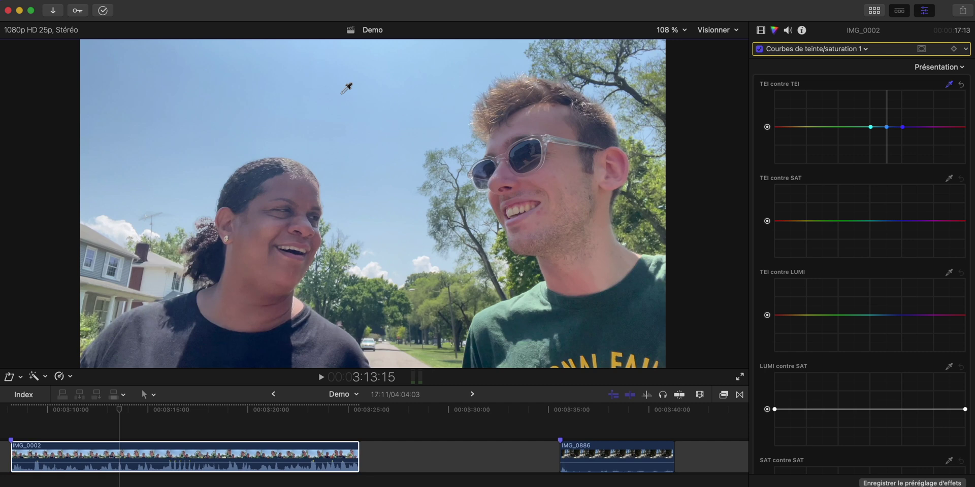
click(887, 128)
mouse_move(887, 127)
mouse_down()
mouse_move(887, 114)
mouse_move(886, 162)
mouse_move(884, 105)
mouse_move(884, 133)
mouse_move(885, 125)
mouse_up()
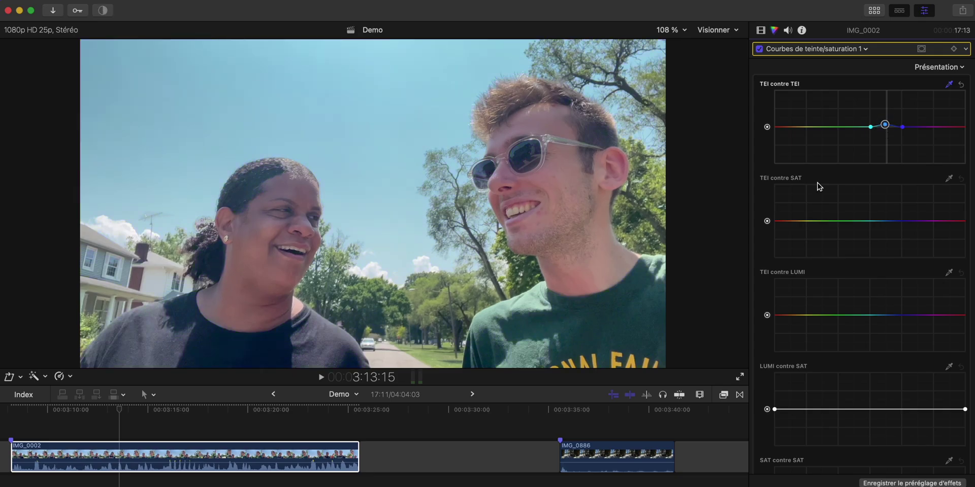
Step: Sample the sky for the TEI contre SAT curve and raise its blue control point strongly to saturate the sky
click(947, 180)
click(416, 154)
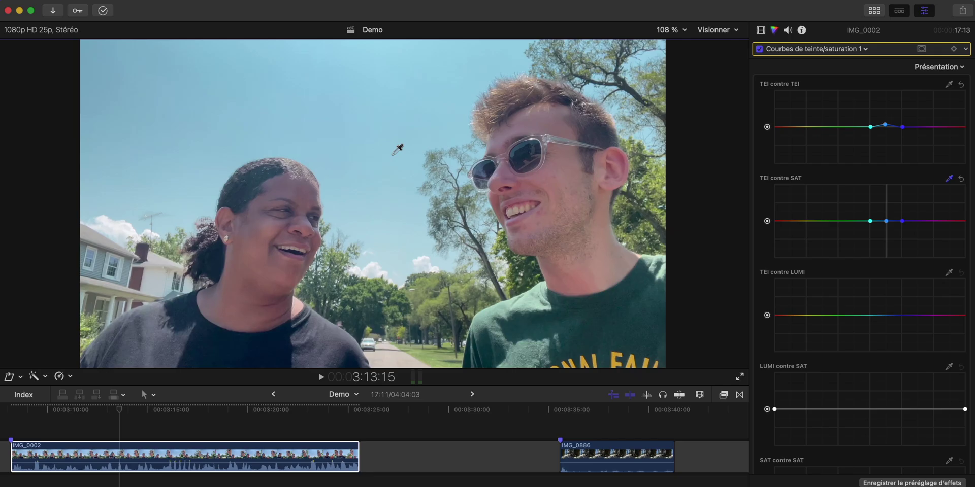
drag(886, 222, 884, 194)
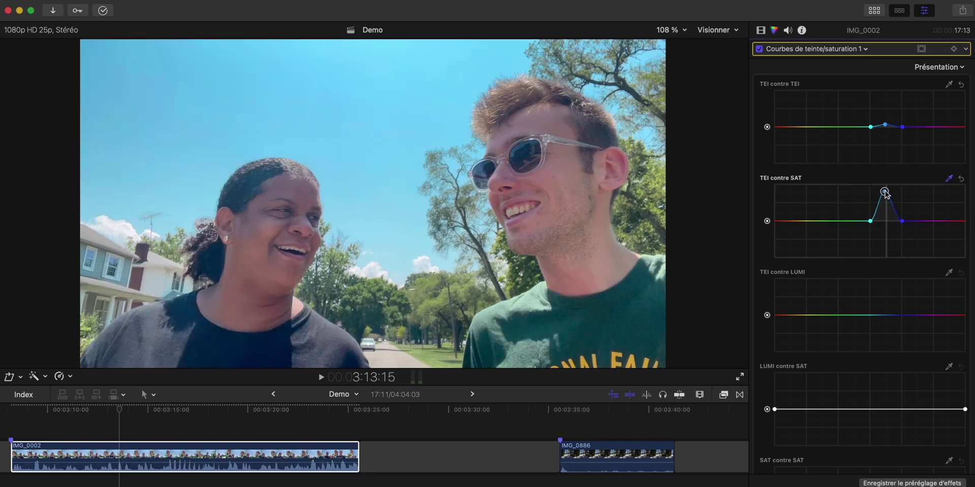
Step: Sample the sky for the TEI contre LUMI curve, darken the blues strongly, and ease the point back to just below neutral
click(948, 272)
click(383, 153)
drag(886, 315, 884, 340)
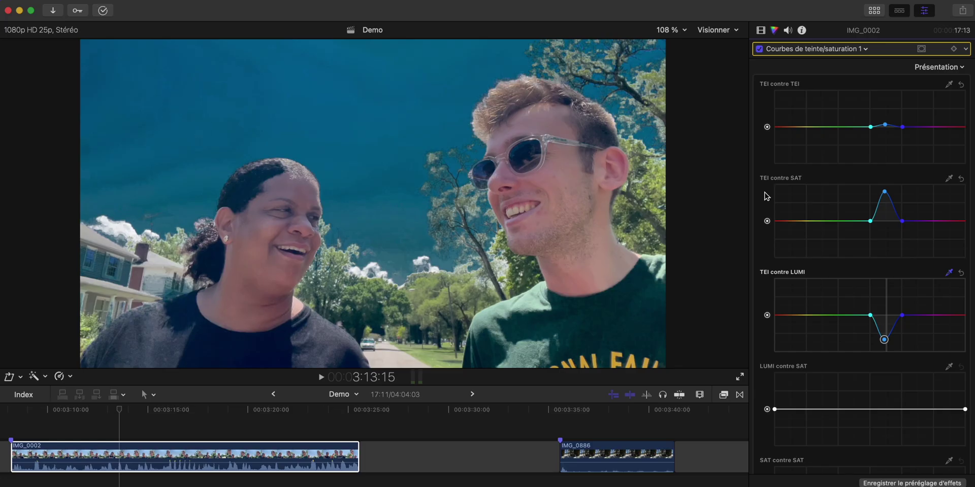
drag(884, 340, 886, 322)
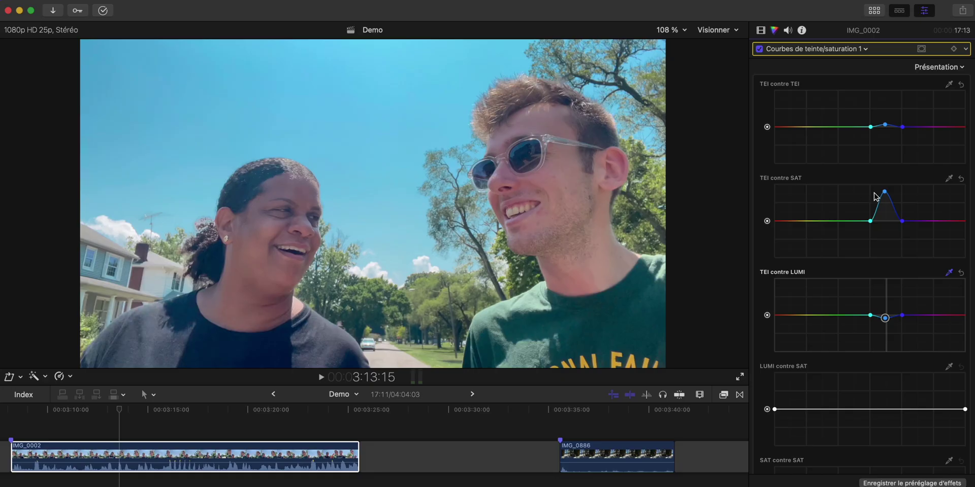
Step: Sample the man's skin for the TEI contre SAT curve and lower its red control point slightly
click(948, 178)
click(587, 279)
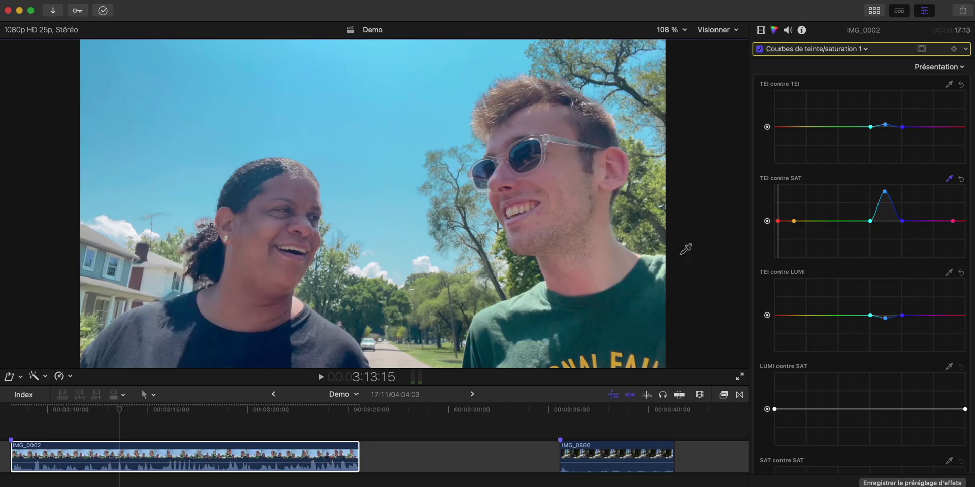
drag(778, 224, 777, 227)
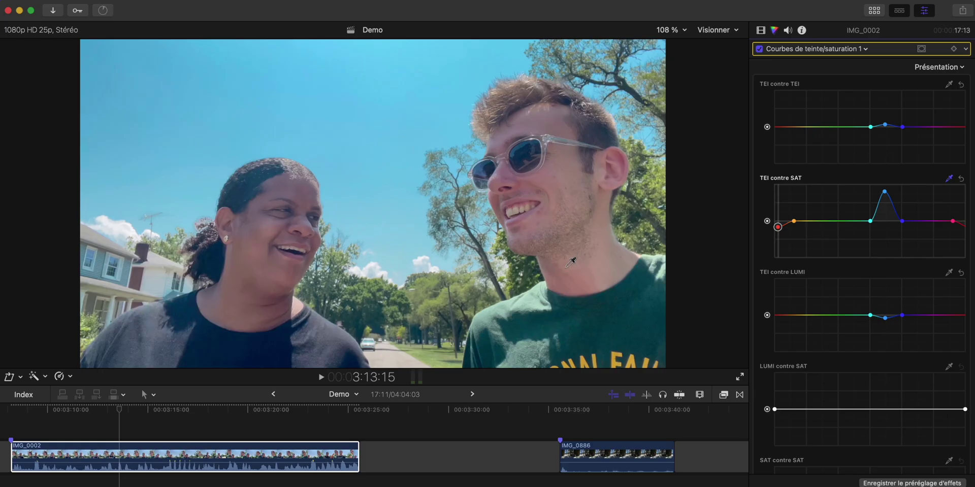
Step: Compare the image with the hue/saturation curves correction off and on, and delete the correction
click(760, 49)
click(760, 49)
click(760, 49)
click(760, 49)
click(760, 49)
click(760, 50)
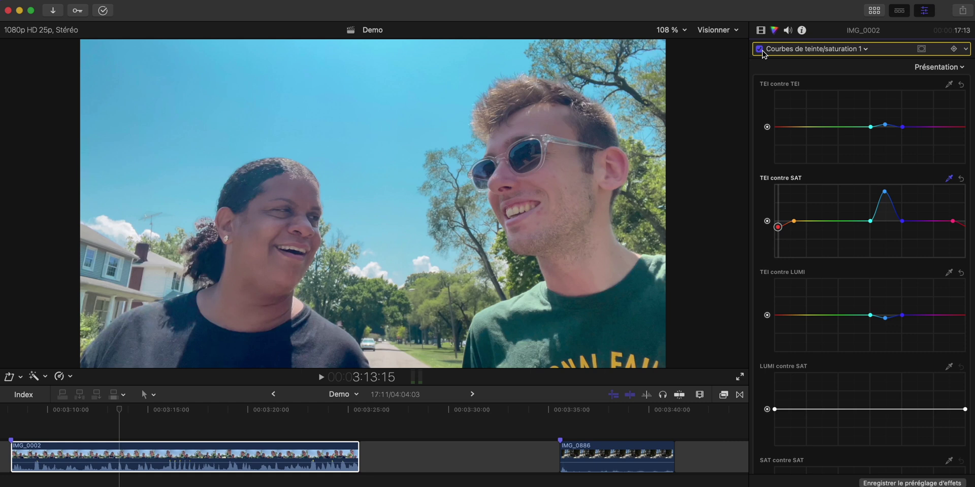
click(967, 50)
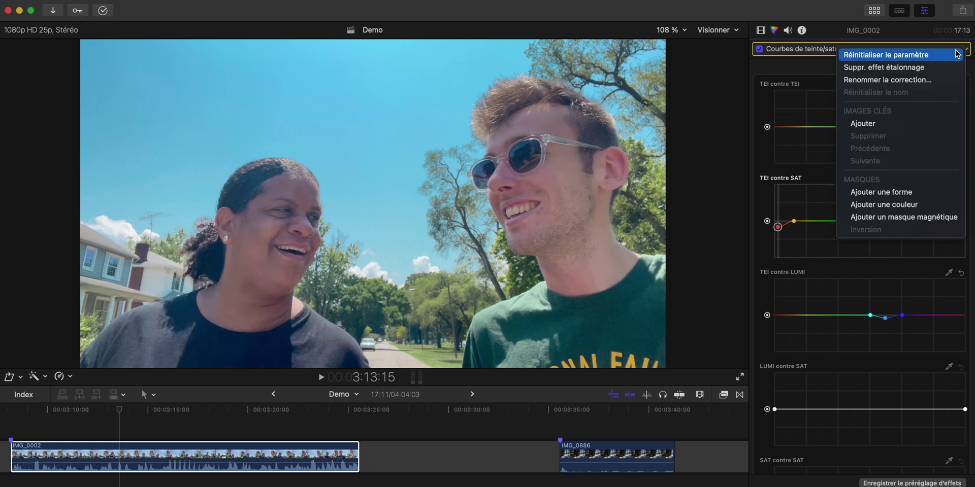
click(908, 67)
Step: Add an Ajustements des couleurs correction to clip IMG_0002
click(828, 49)
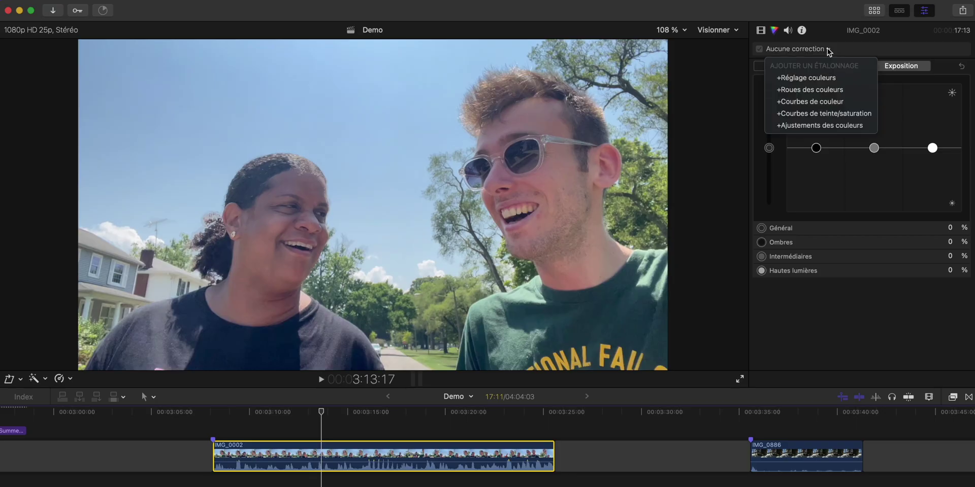
click(827, 49)
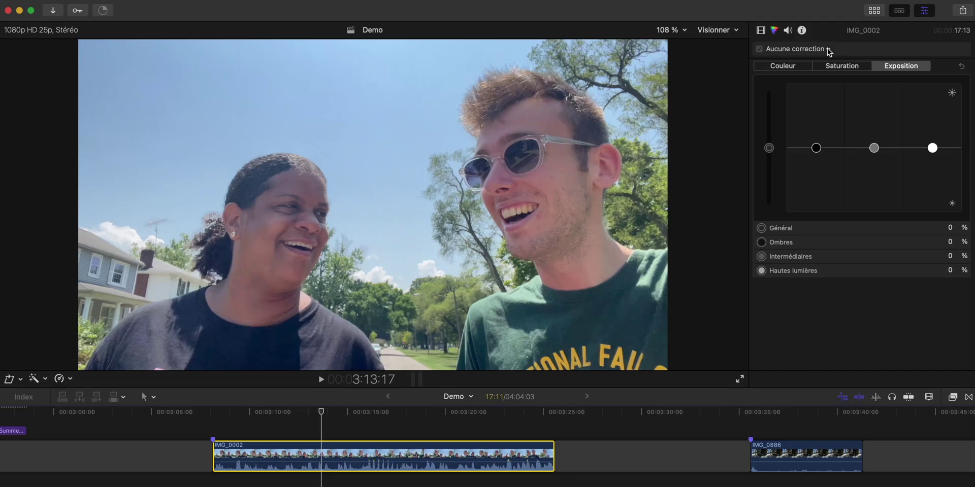
click(828, 50)
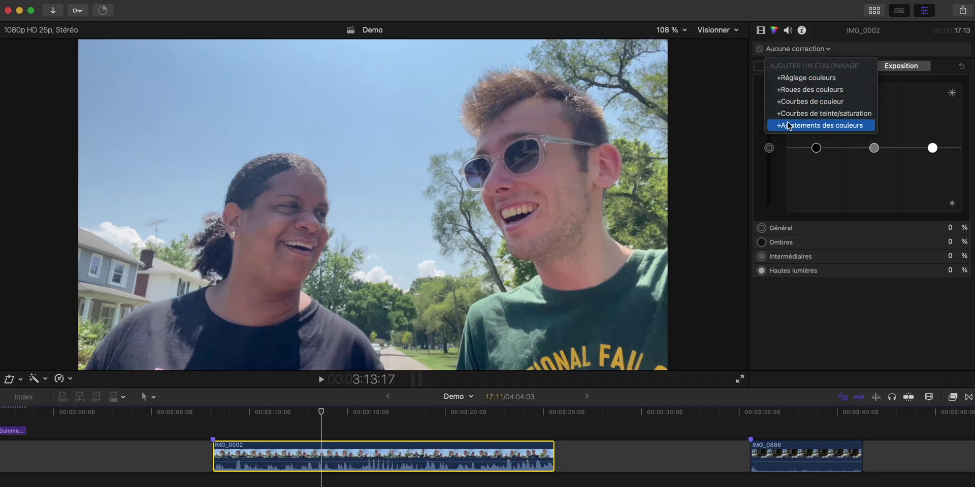
click(812, 127)
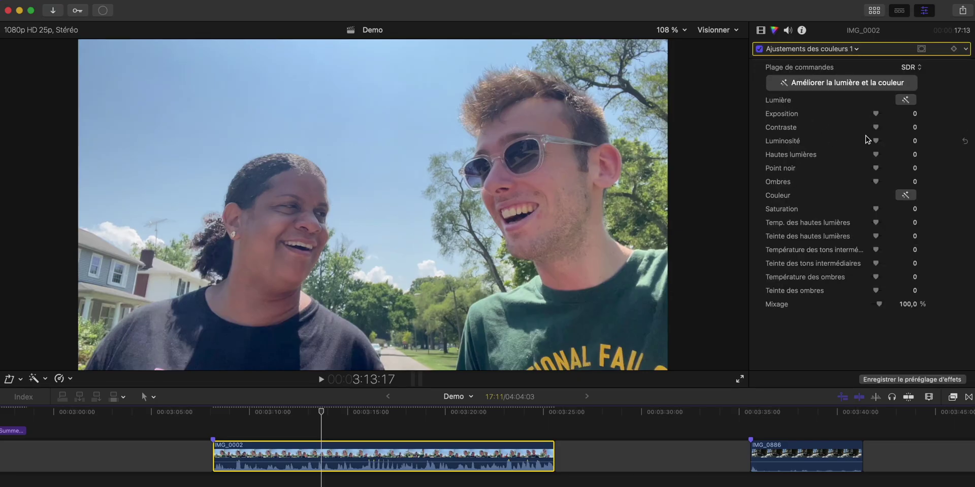
Step: Set Exposition to -12,7, Contraste to 59,0 and Saturation to 17,6 in the colour adjustments
mouse_move(914, 113)
mouse_down()
mouse_move(914, 127)
mouse_move(914, 106)
mouse_move(914, 118)
mouse_up()
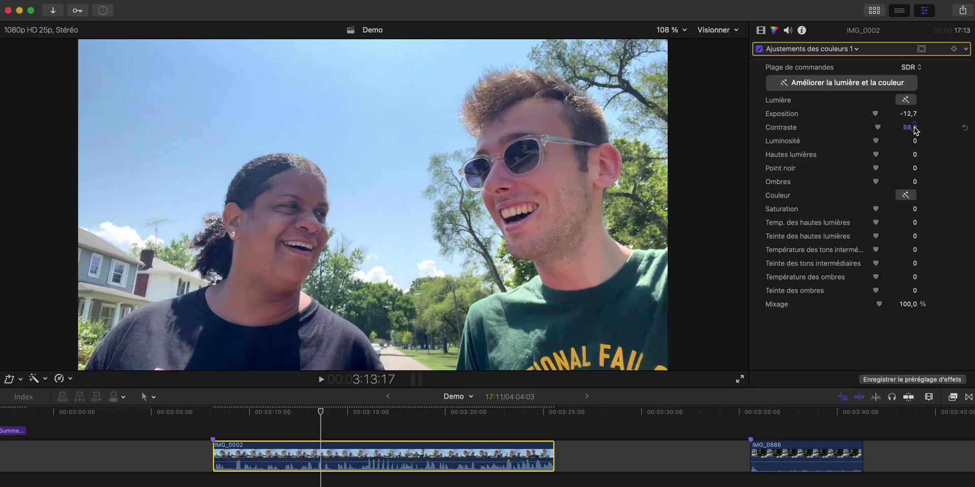
click(913, 208)
drag(914, 209, 907, 258)
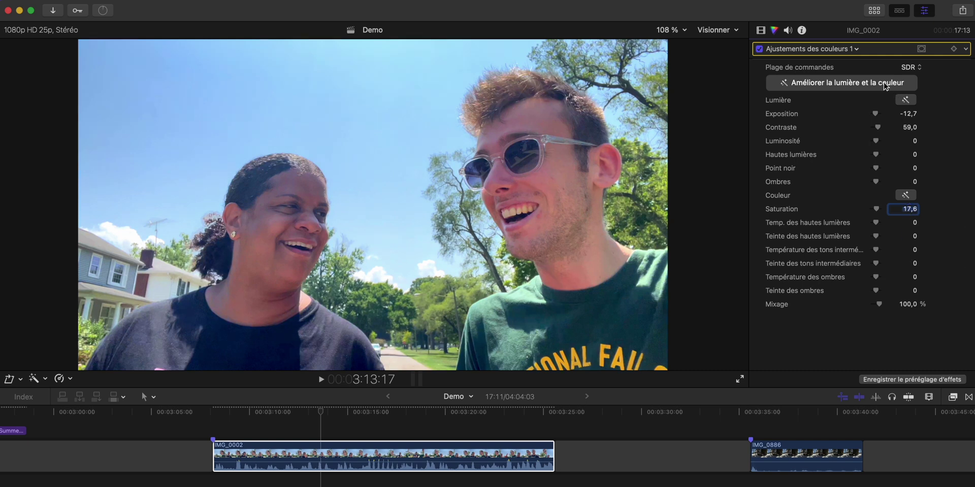
Step: Apply the automatic light and colour enhancement and compare the image with the correction off and on
click(841, 83)
click(759, 49)
click(759, 49)
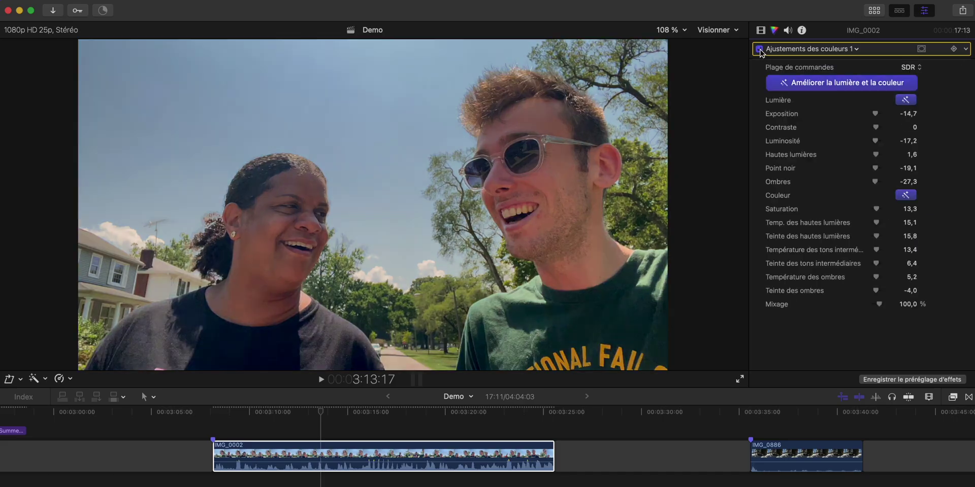
click(759, 49)
click(759, 49)
click(759, 49)
click(759, 49)
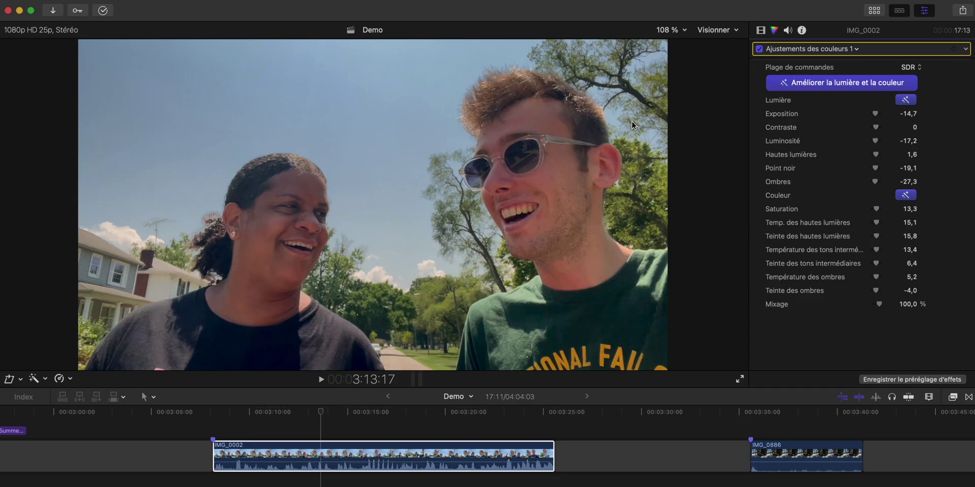
Step: Show the video scopes beside the viewer
click(731, 30)
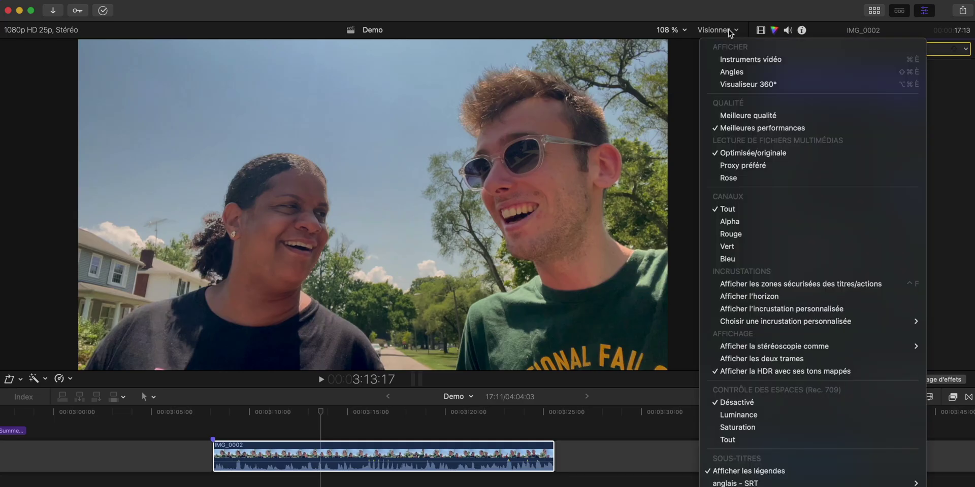
click(730, 30)
click(733, 31)
click(739, 57)
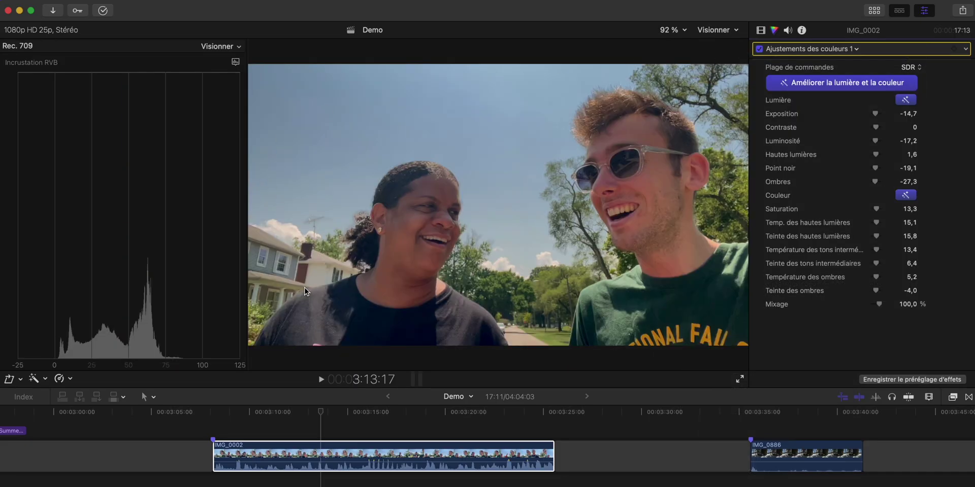
Step: Delete the Ajustements des couleurs effect from clip IMG_0002
click(761, 30)
click(796, 65)
key(Delete)
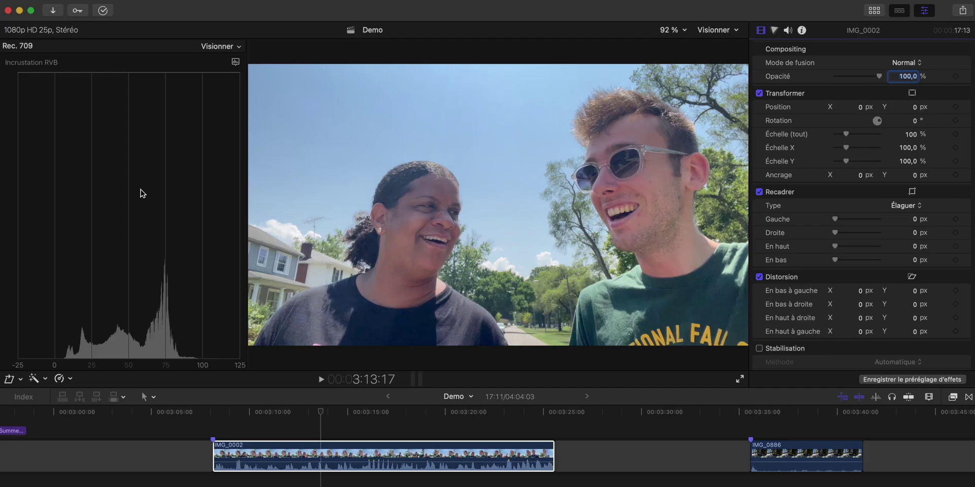
Step: Switch the video scope to Oscilloscope and keep the Luminance channel
click(236, 63)
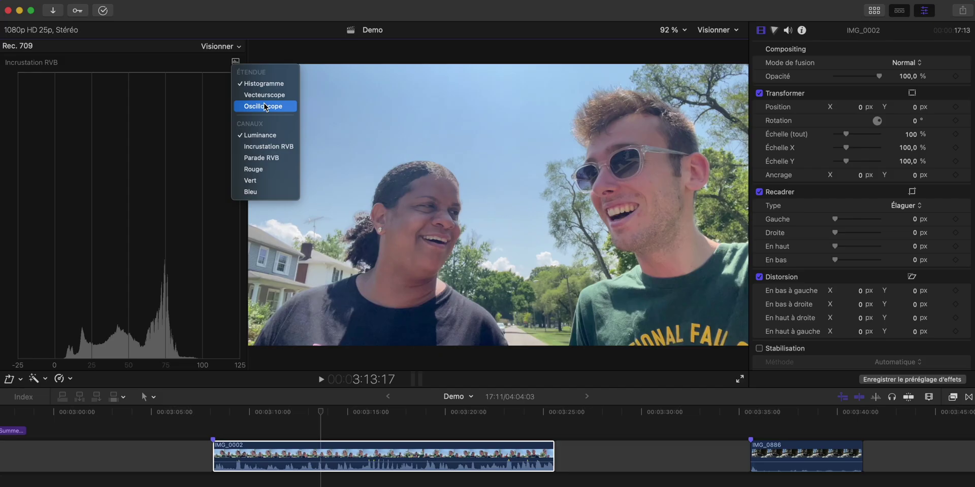
click(264, 107)
click(236, 61)
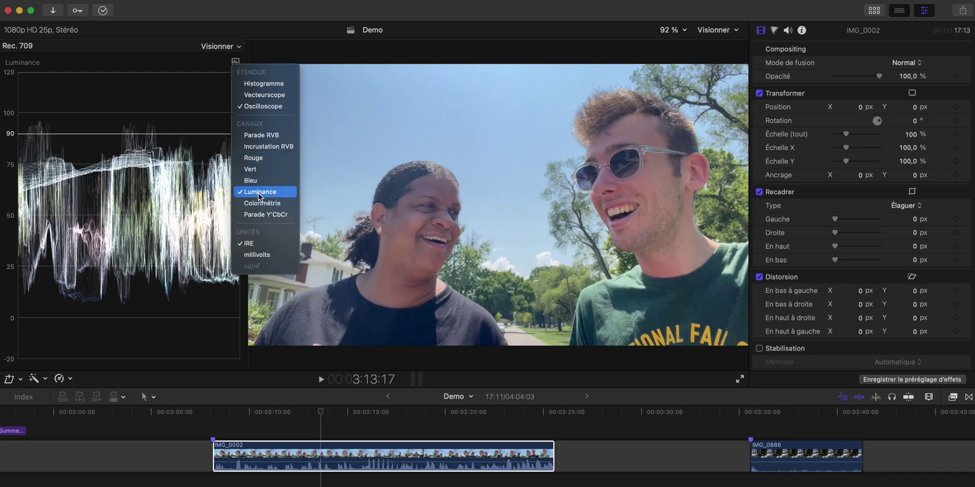
click(231, 60)
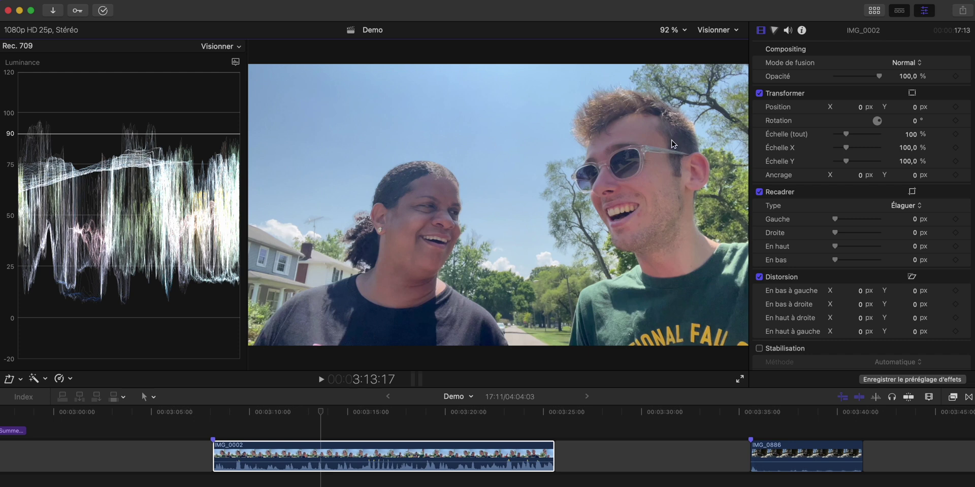
Step: Add a Roues des couleurs correction to clip IMG_0002
click(775, 30)
click(807, 49)
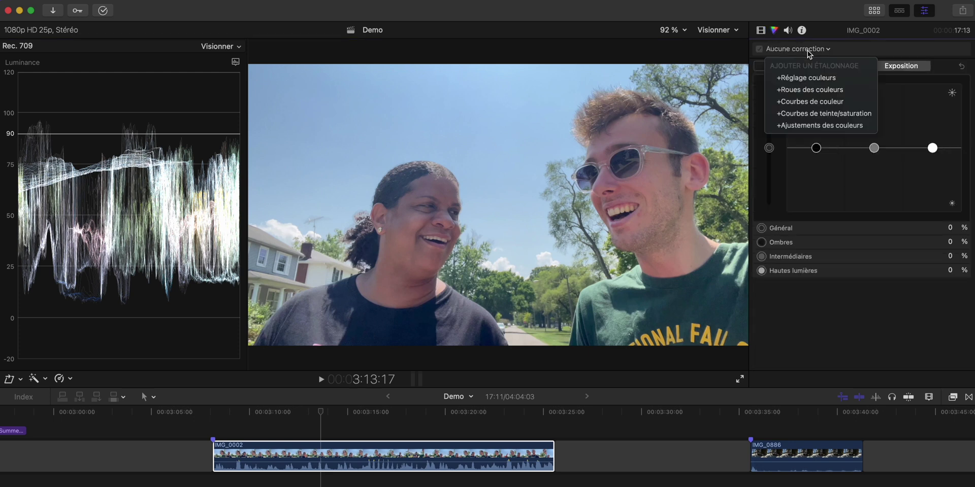
click(812, 91)
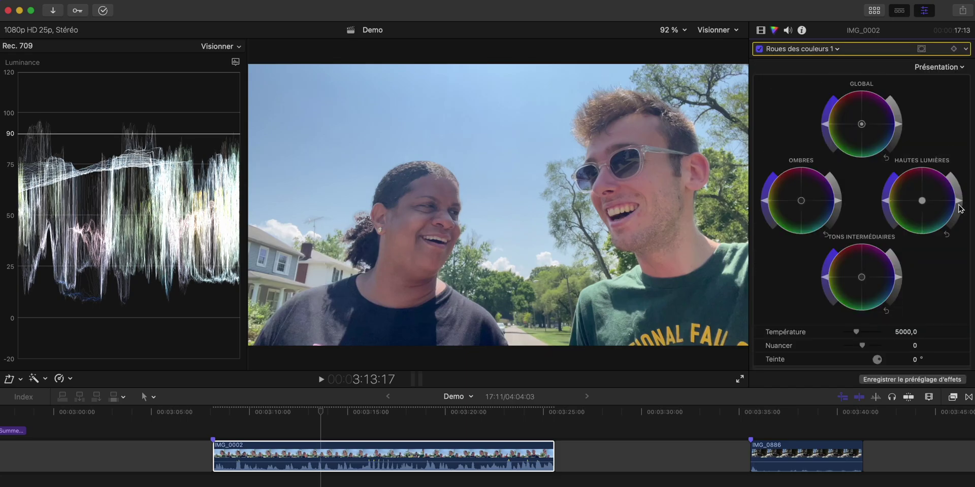
Step: Raise the brightness of the Hautes lumières wheel strongly and lower the brightness of the Ombres wheel
drag(959, 204, 958, 187)
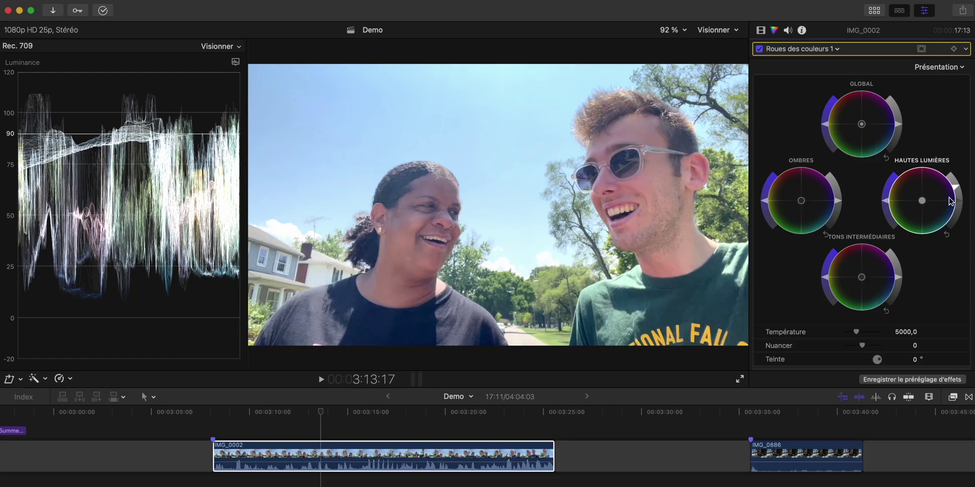
drag(956, 192, 948, 174)
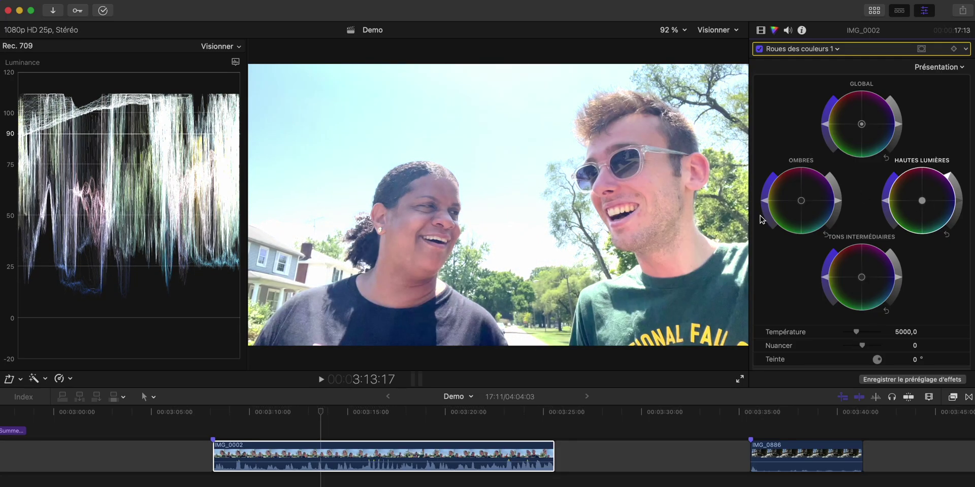
drag(839, 204, 823, 228)
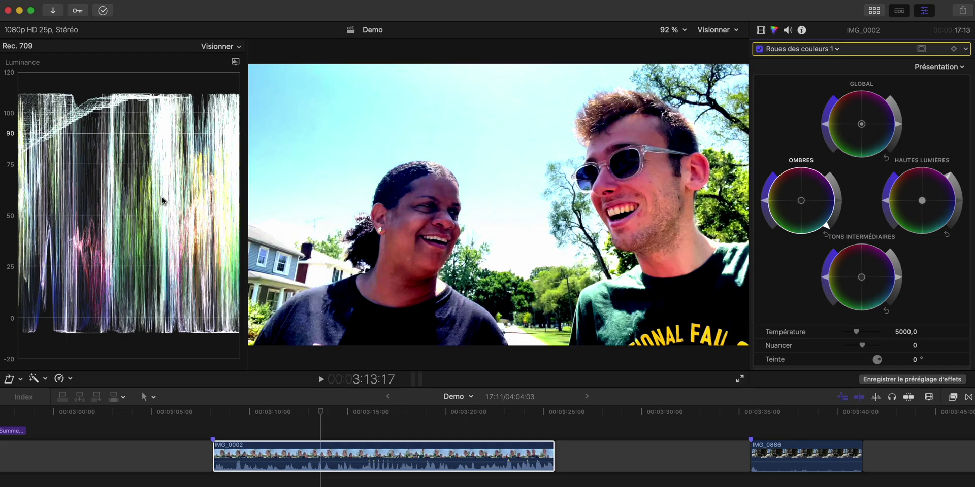
Step: Reset all parameters of the Roues des couleurs 1 correction on clip IMG_0002
click(967, 49)
click(893, 59)
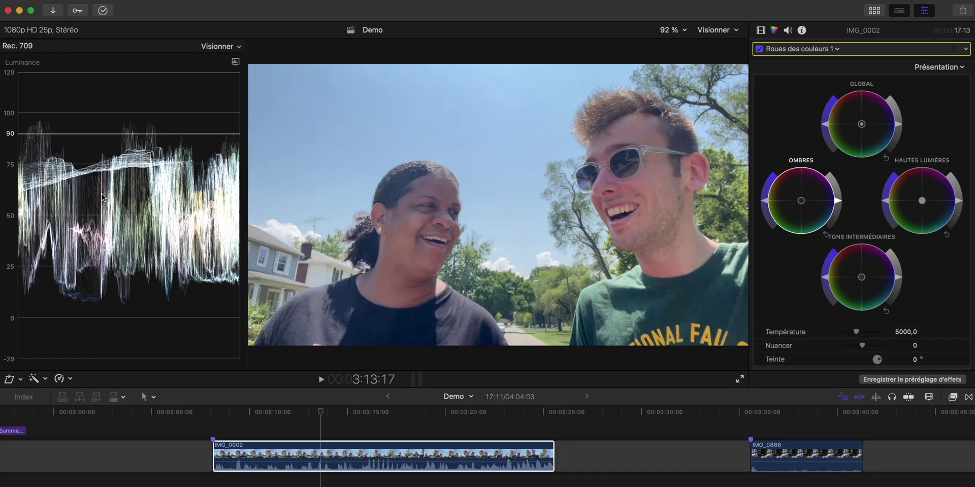
Step: Trim clip IMG_0002 from its Gauche side by about 1471 px using the Recadrer settings
click(761, 32)
scroll(809, 215, down, 3)
drag(836, 204, 867, 203)
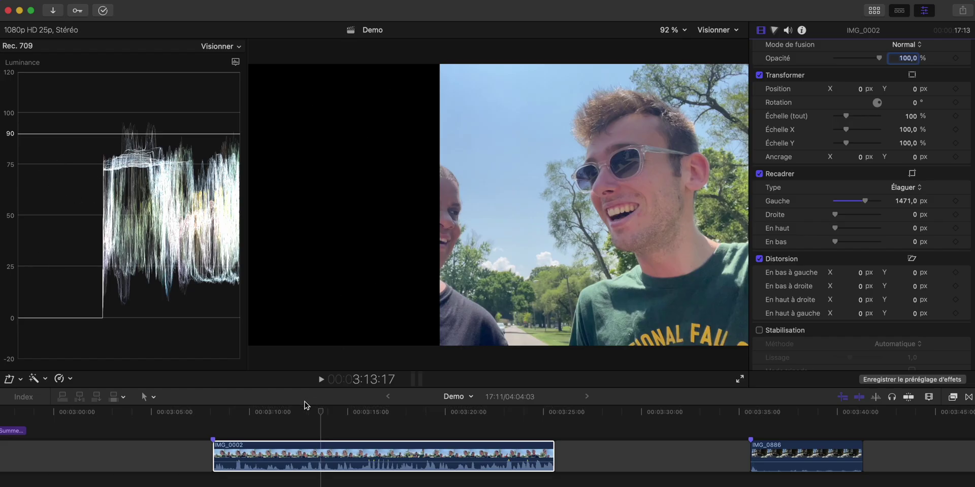
Step: Insert a Personnalisé colour background at the start of clip IMG_0002 and place it beneath the clip
click(297, 417)
key(Up)
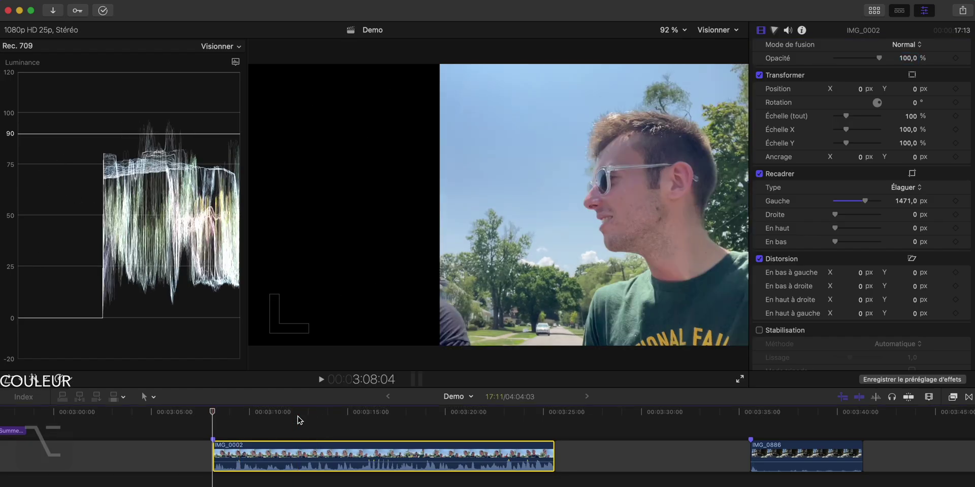
key(alt+super+w)
drag(256, 454, 238, 479)
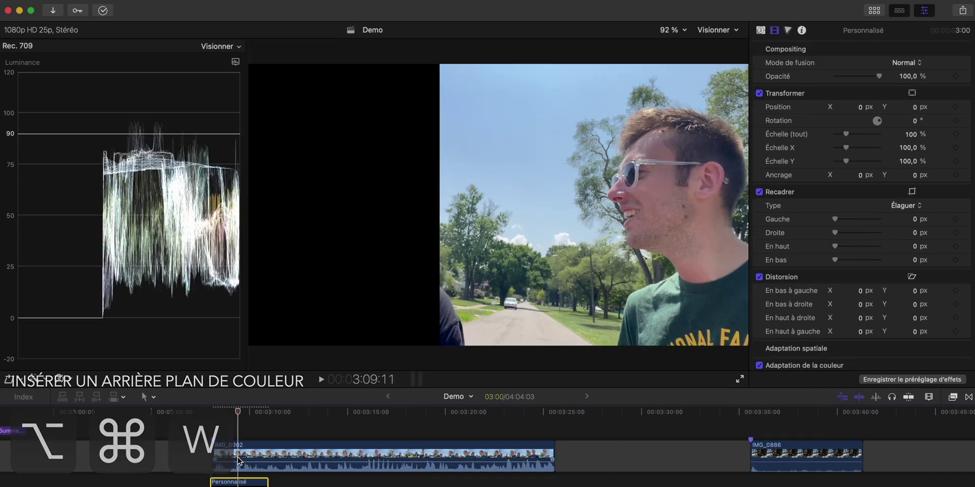
Step: Change the Personnalisé background's colour to grey, then to a bright yellow at full brightness
click(760, 30)
click(902, 64)
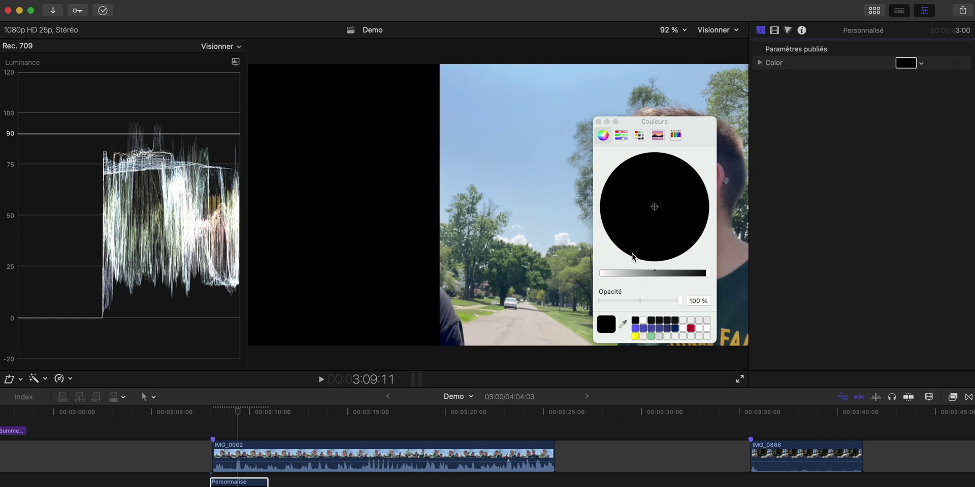
click(693, 274)
drag(693, 274, 667, 274)
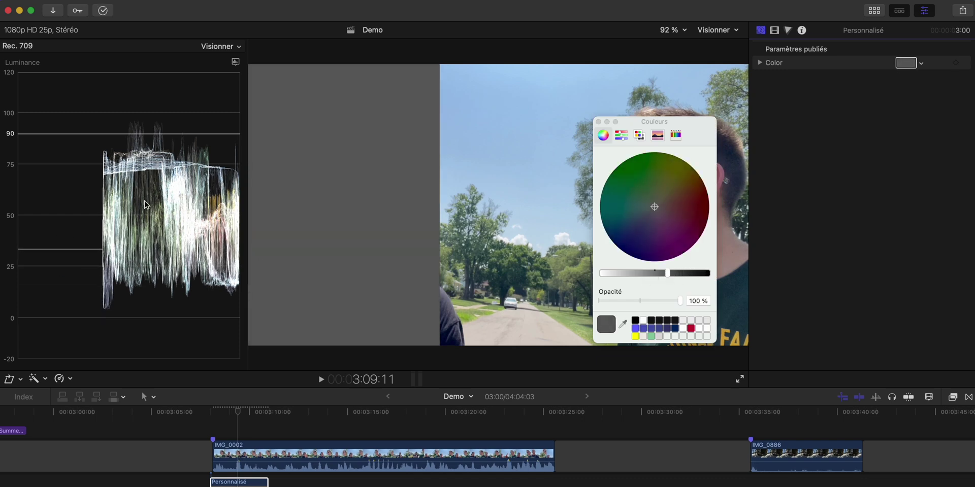
drag(655, 205, 676, 183)
drag(666, 273, 601, 274)
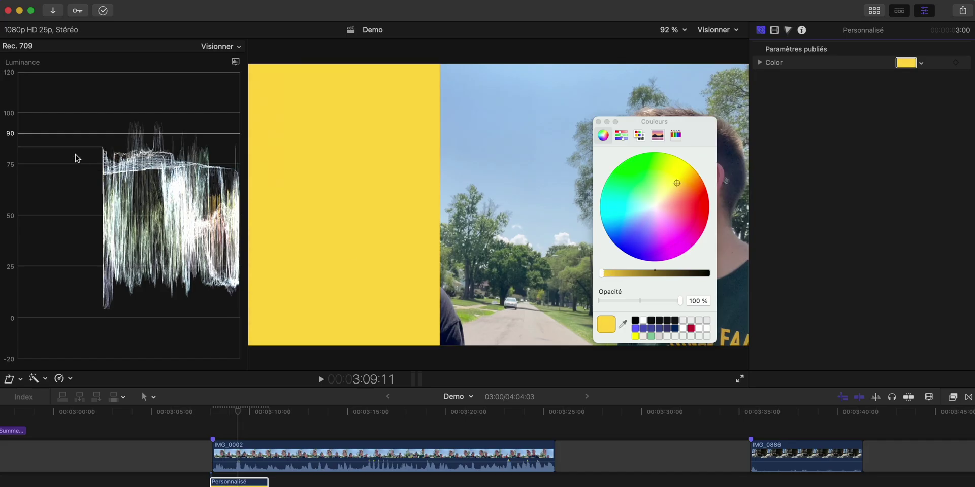
click(598, 122)
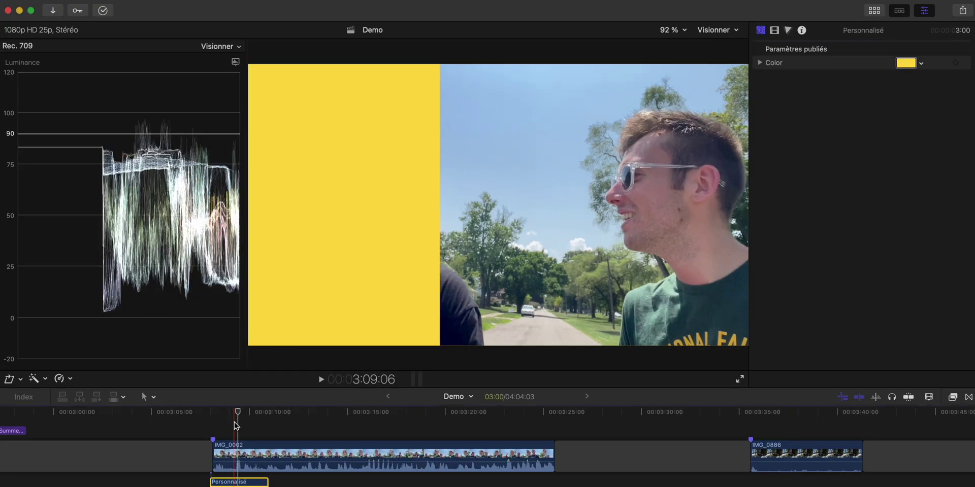
Step: Copy the Summer '24 title above the start of clip IMG_0002 and move its text onto the yellow area, about X -498 px, Y 98 px
scroll(233, 422, left, 2)
drag(46, 435, 291, 426)
drag(507, 206, 377, 172)
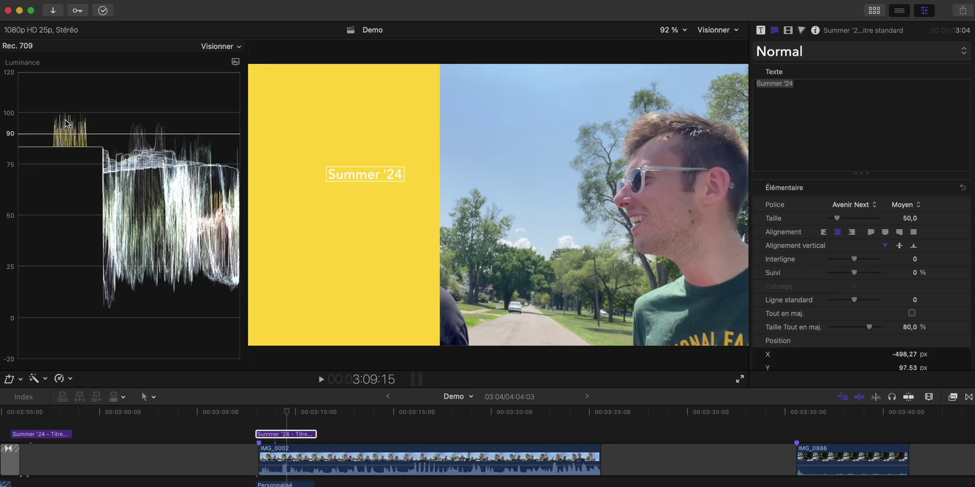
Step: Switch the video scope from Oscilloscope to Vecteurscope for clip IMG_0002
click(236, 62)
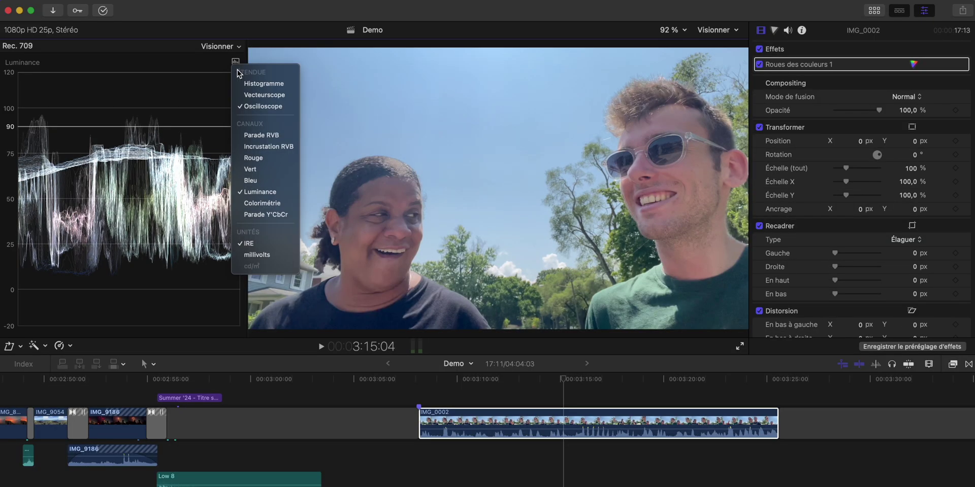
click(259, 96)
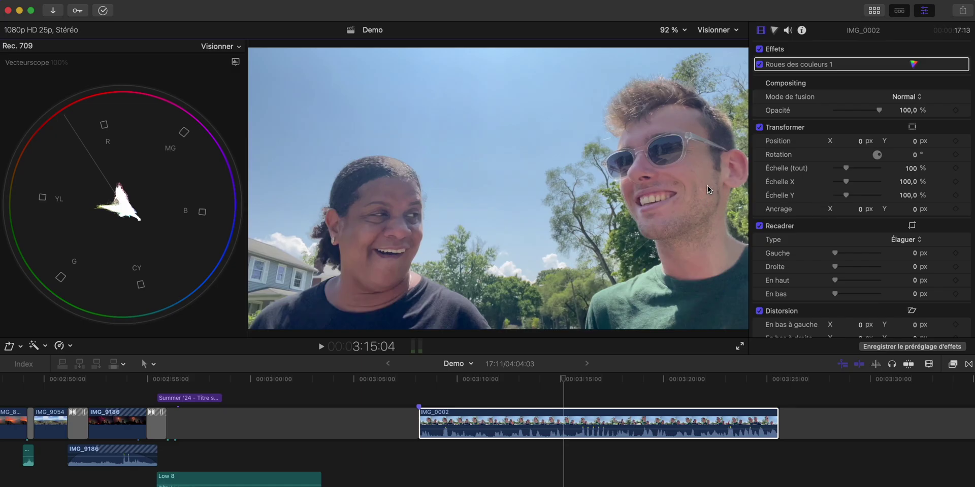
Step: Crop IMG_0002 with Trim to a small patch of the man's neck skin, about 3232 px left and 1472 px top
click(913, 226)
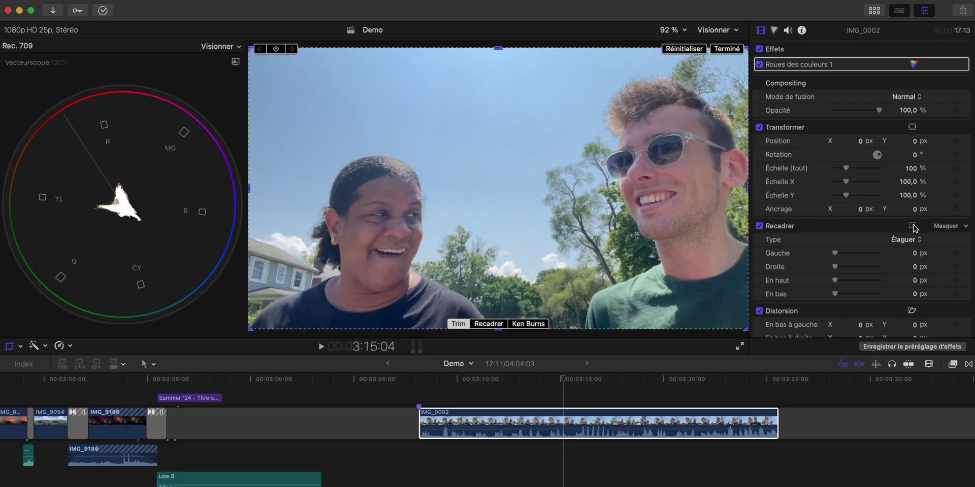
drag(745, 48, 726, 240)
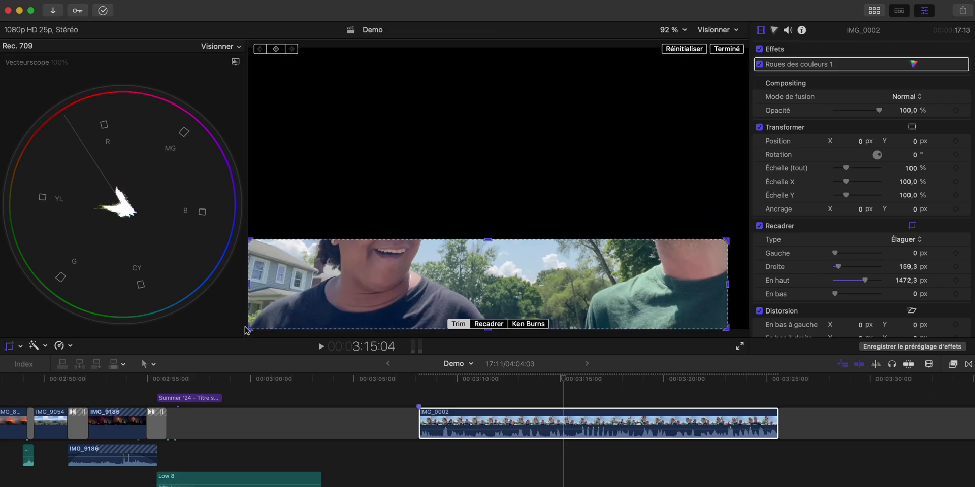
drag(250, 331, 668, 271)
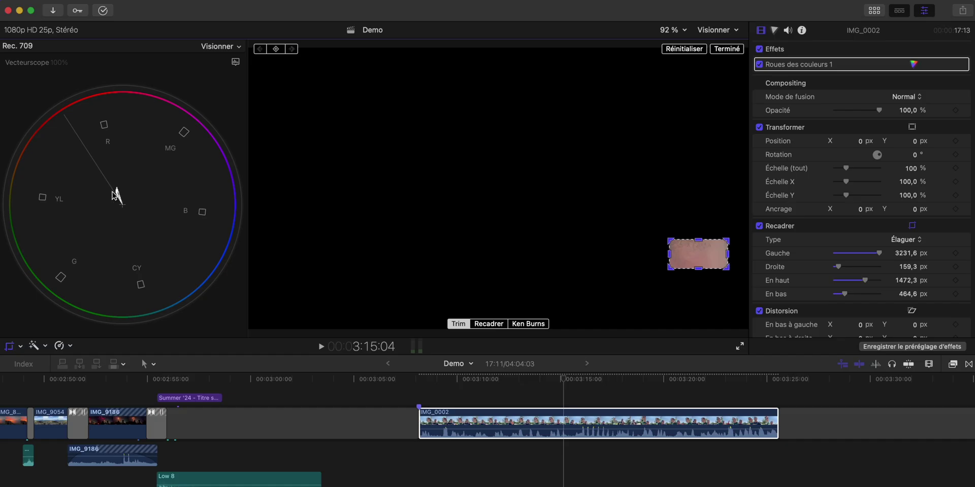
Step: Set the vectorscope scale to 133 % and finish the crop
click(235, 62)
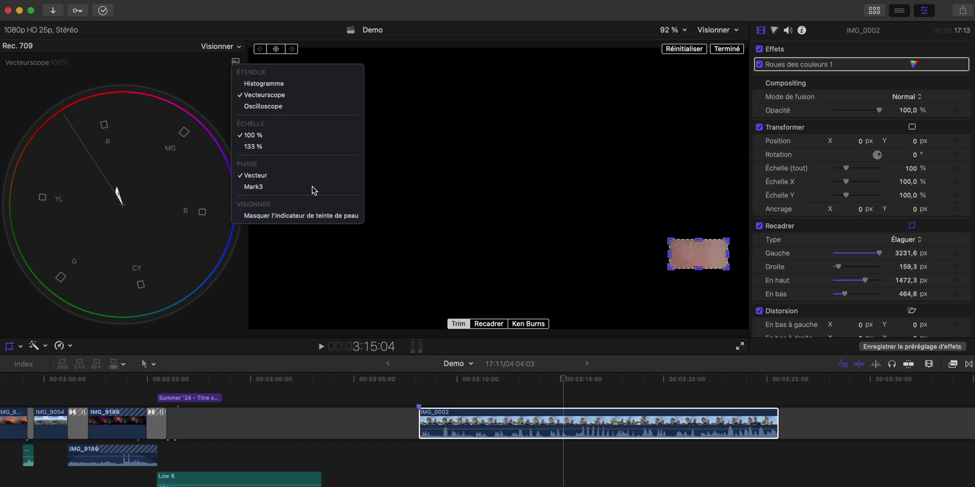
click(235, 62)
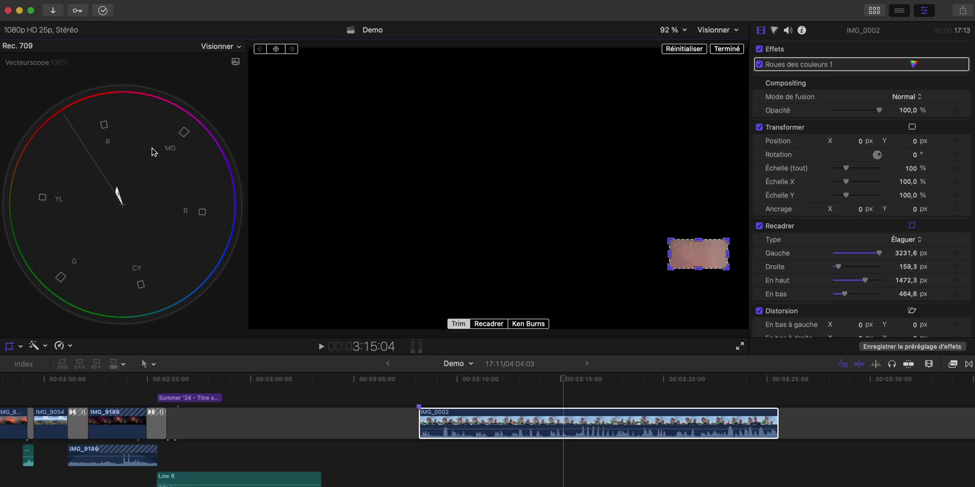
click(235, 62)
click(251, 146)
click(727, 49)
Step: Add a hue/saturation curves correction, sample the skin patch and lower its point slightly on the TEI contre TEI curve
click(774, 30)
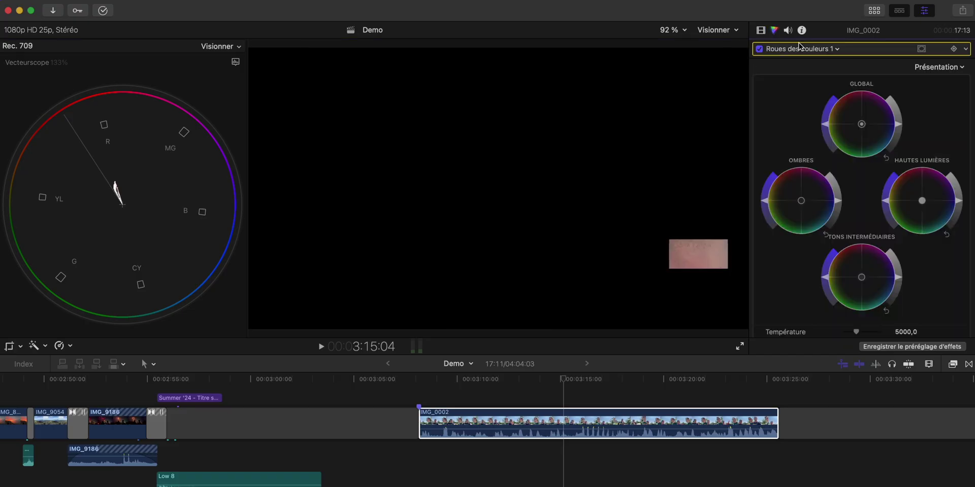
click(804, 49)
click(819, 174)
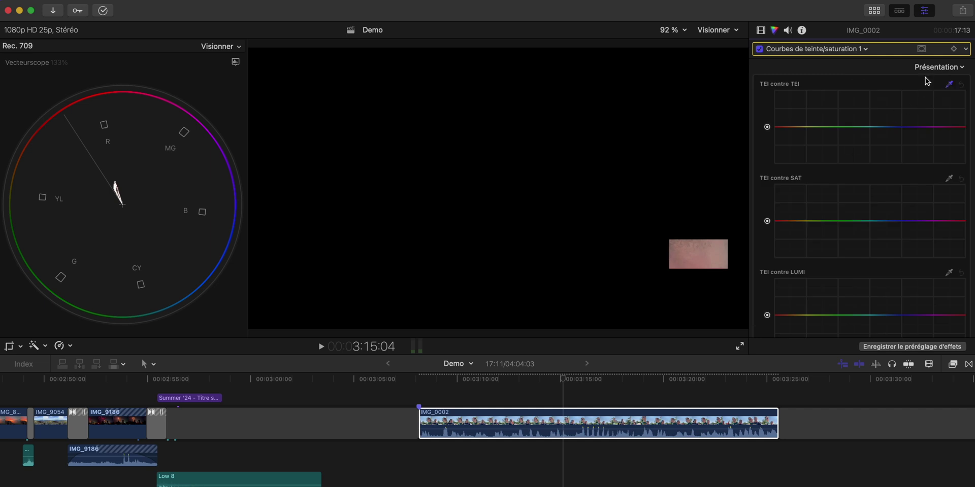
click(699, 259)
mouse_move(779, 130)
mouse_down()
mouse_move(777, 113)
mouse_move(775, 148)
mouse_move(779, 131)
mouse_up()
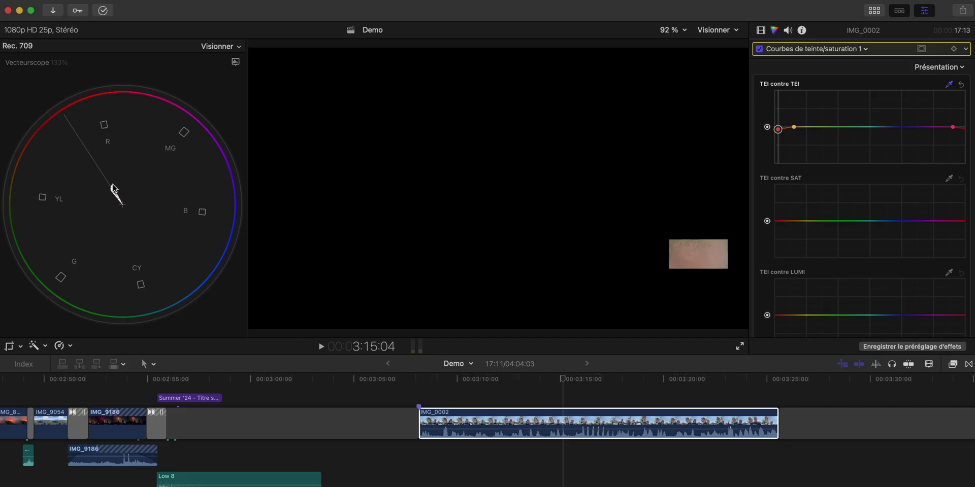
Step: Reset the crop of IMG_0002 and toggle the Courbes de teinte/saturation 1 effect
click(760, 30)
scroll(888, 204, down, 2)
click(964, 206)
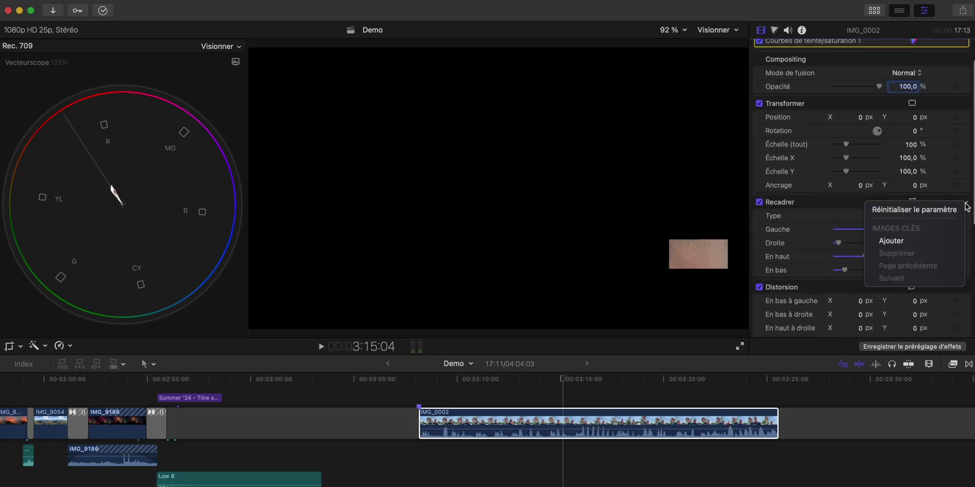
click(939, 208)
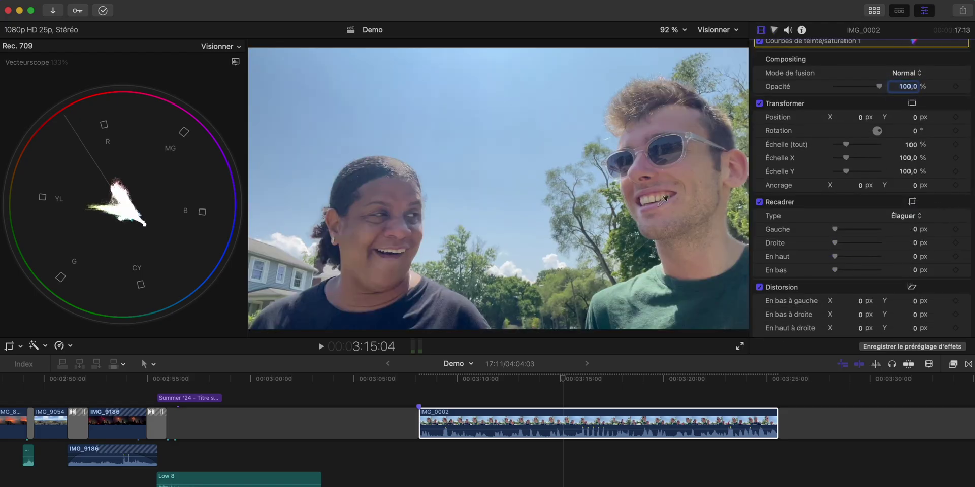
scroll(820, 155, up, 2)
click(759, 77)
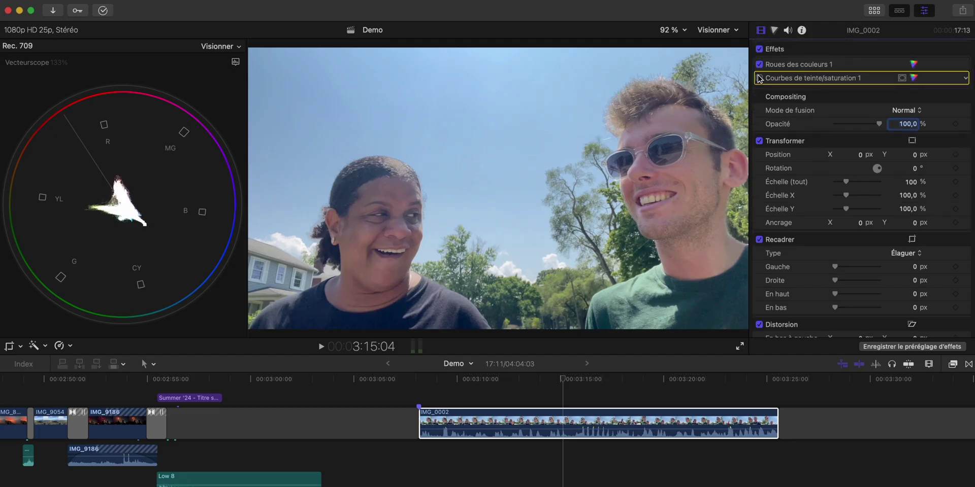
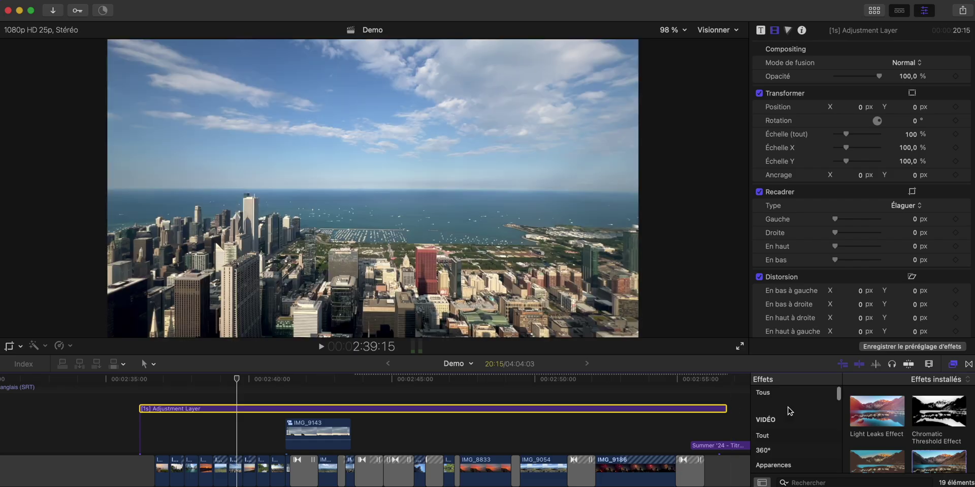
Step: Search all effects for "lut" and apply LUT personnalisée to the Adjustment Layer
scroll(787, 407, up, 1)
click(784, 392)
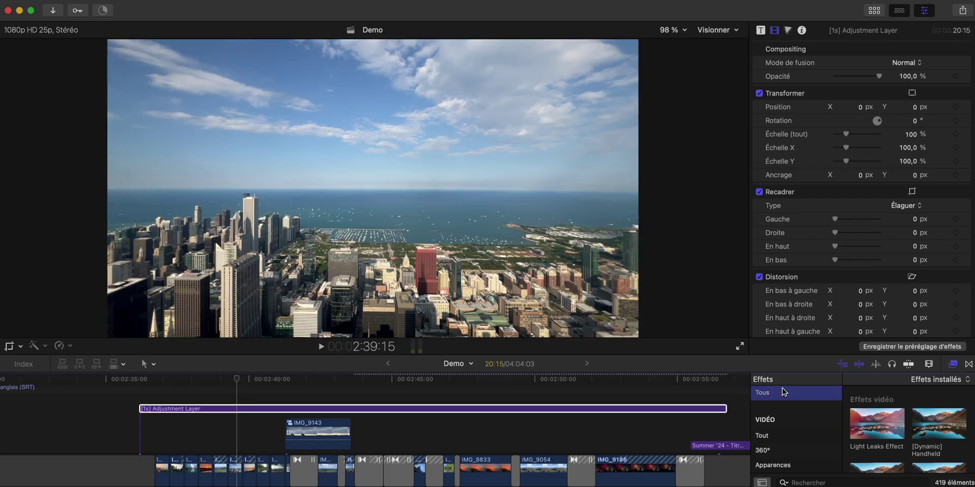
click(806, 483)
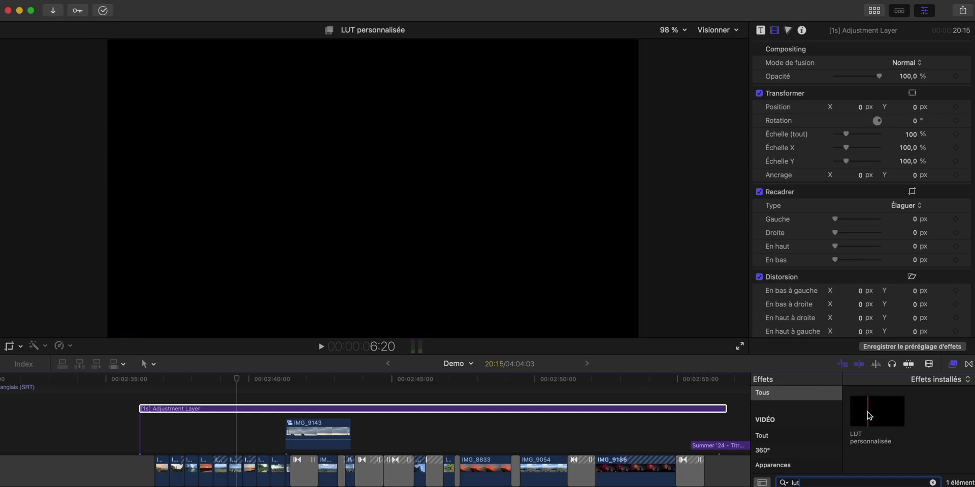
double_click(867, 412)
click(250, 407)
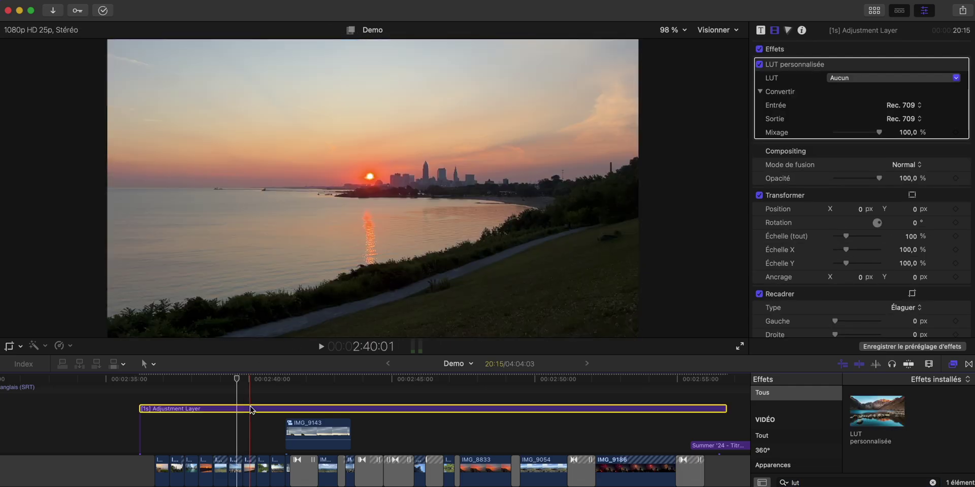
scroll(250, 411, right, 3)
scroll(250, 410, down, 1)
click(848, 82)
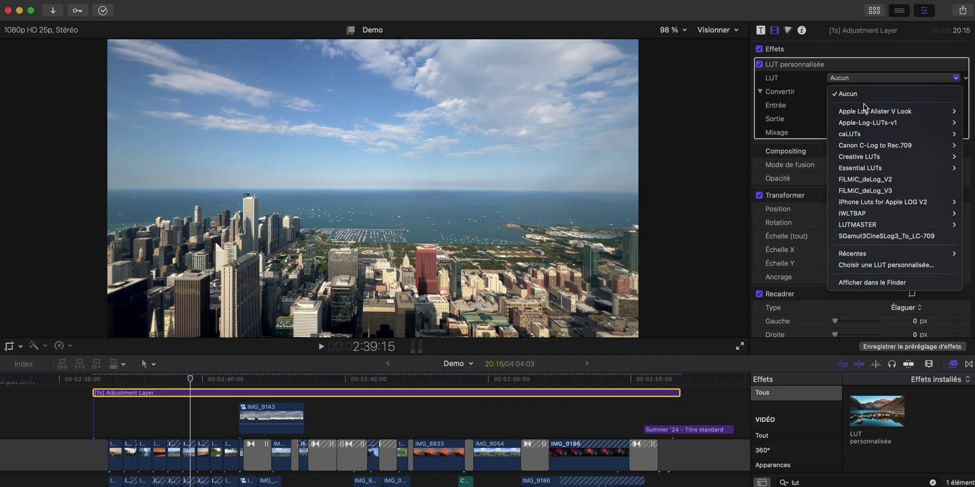
click(887, 267)
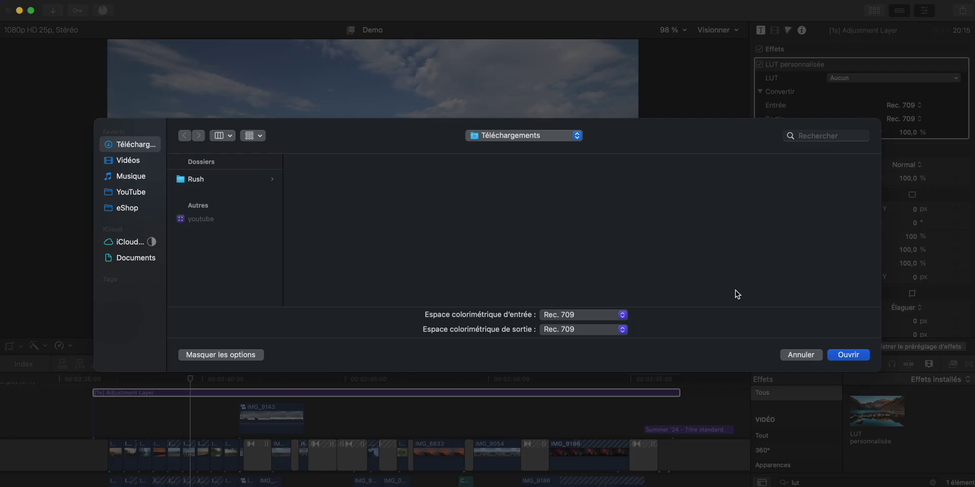
click(792, 355)
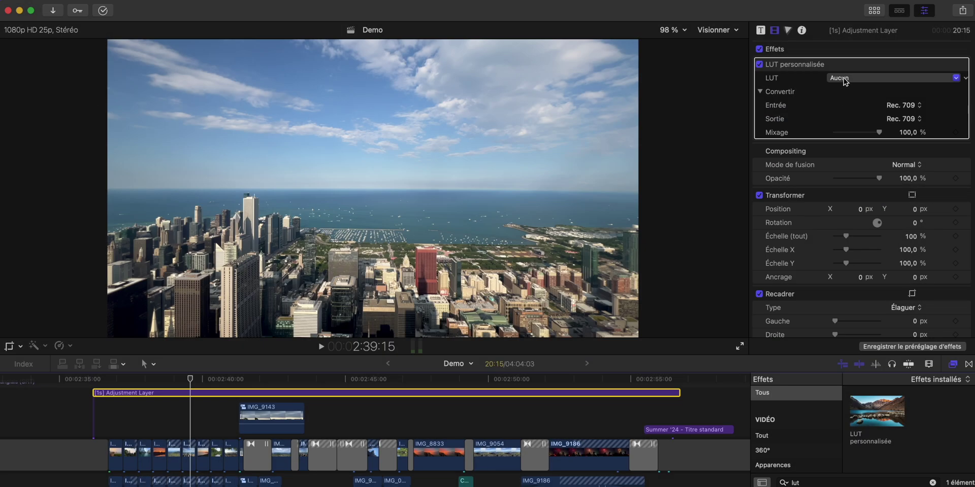
Step: Load the Amber Horizon LUT from the caLUTs Epic LUTs Collection on the Adjustment Layer
click(845, 79)
mouse_move(847, 134)
mouse_move(791, 135)
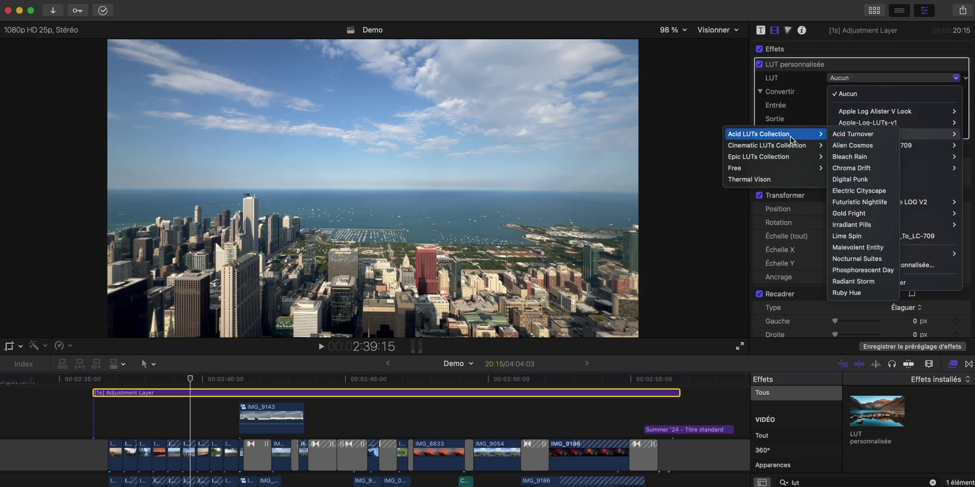
mouse_move(787, 159)
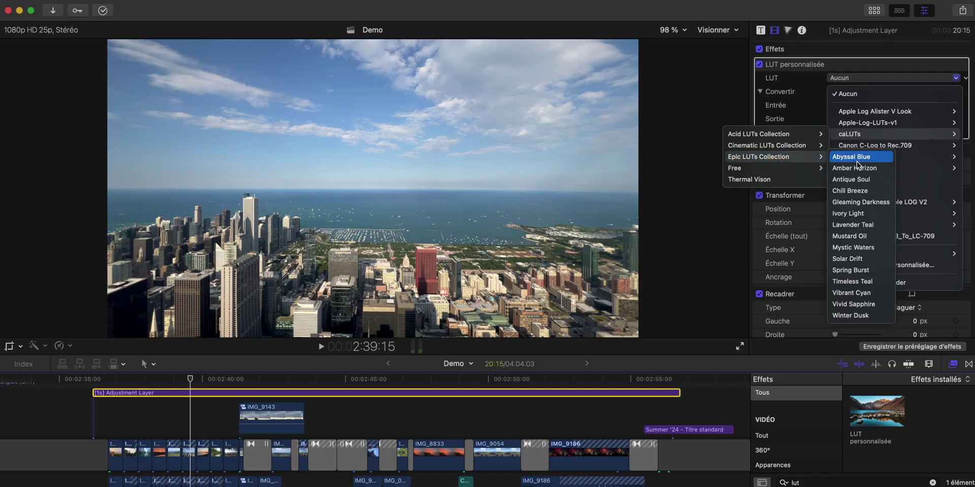
click(875, 169)
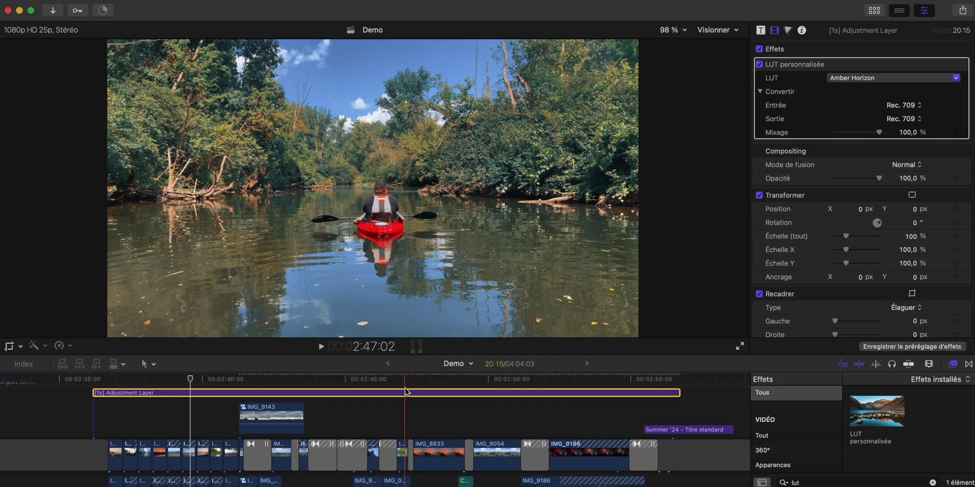
Step: Park the playhead on the kayak shot, reduce the LUT's Mixage to about 61 % and preview the graded sequence
click(405, 391)
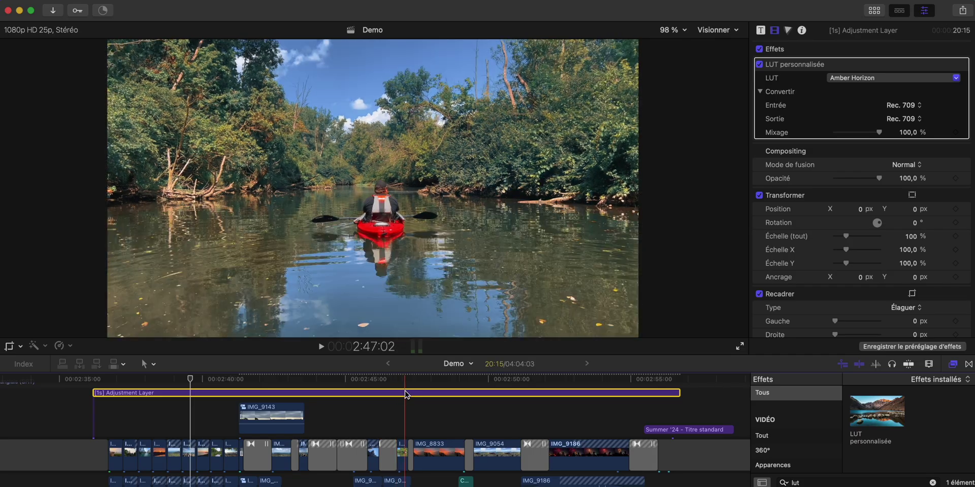
drag(877, 132, 860, 135)
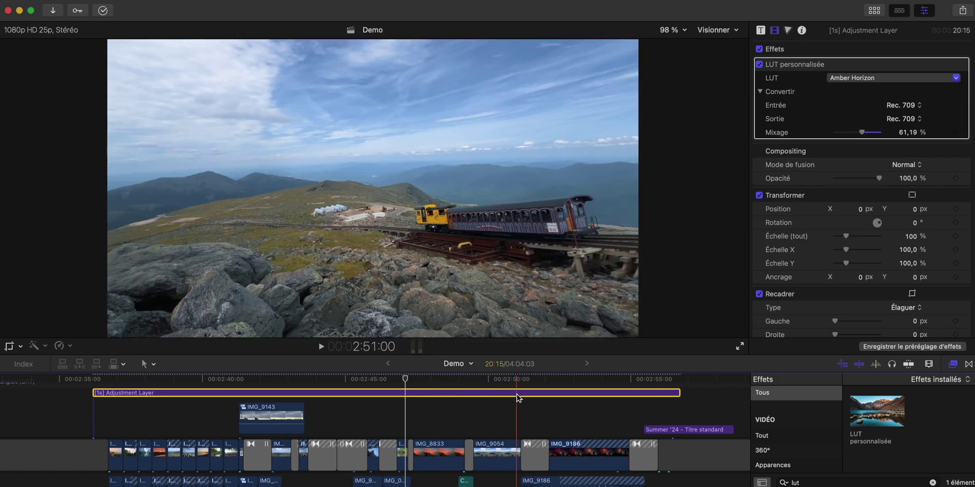
key(space)
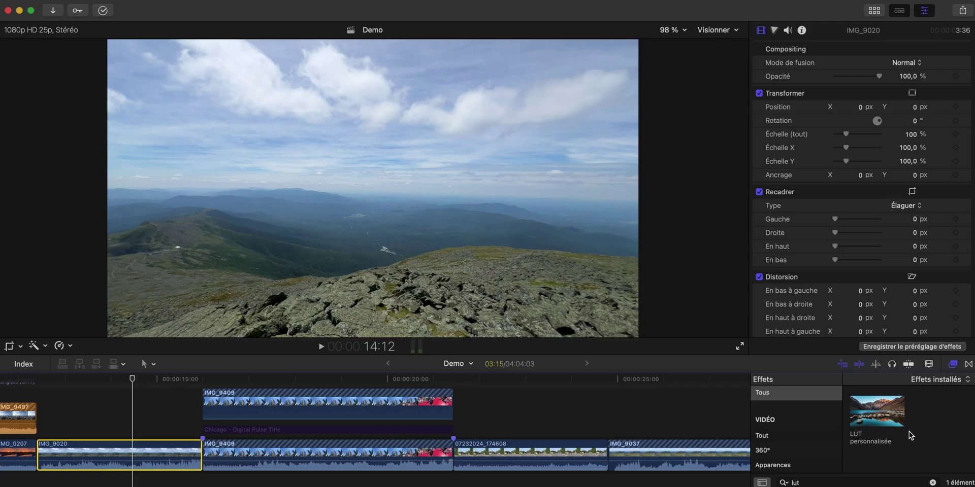
Step: Clear the effects search and apply Masque de forme from Masques et incrustation to clip IMG_9020
click(934, 482)
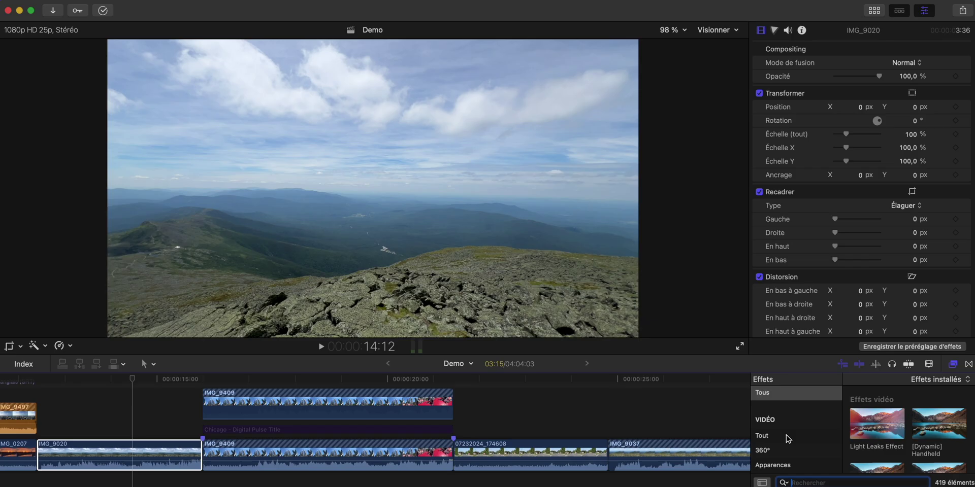
scroll(788, 438, down, 10)
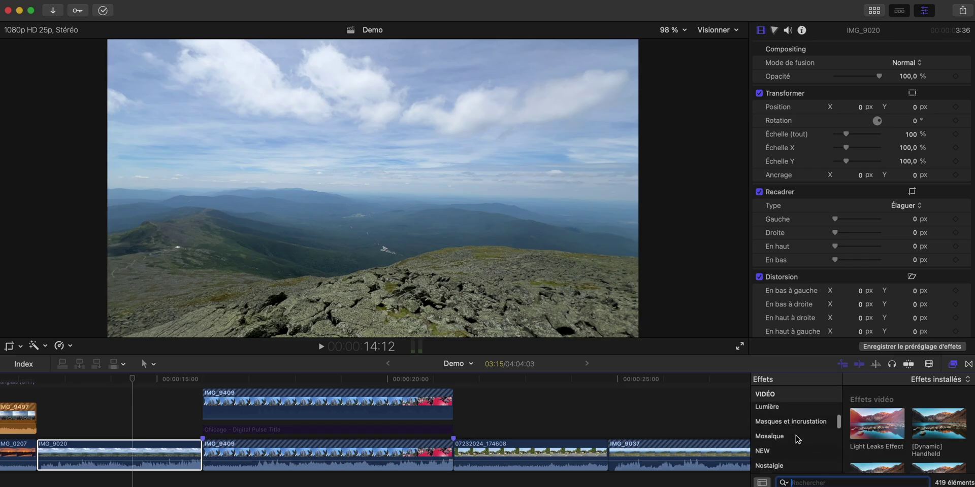
click(798, 424)
scroll(895, 445, down, 5)
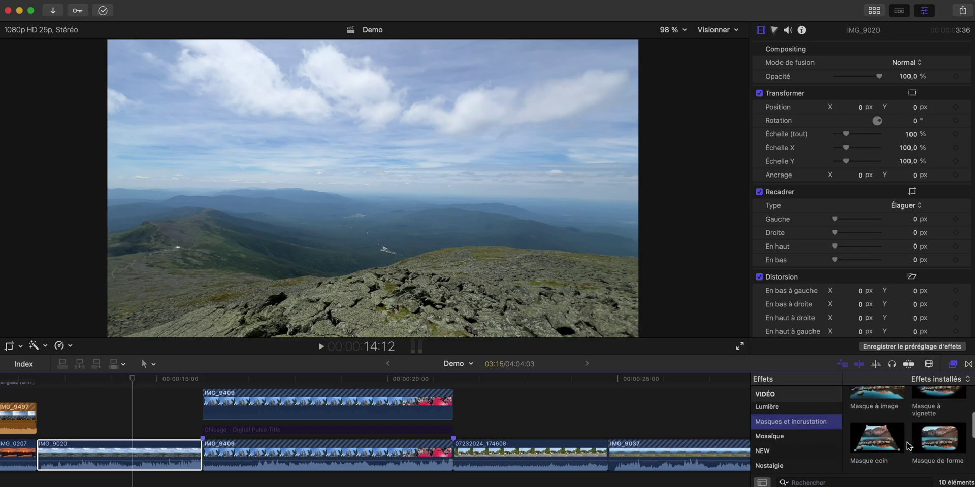
scroll(927, 423, up, 1)
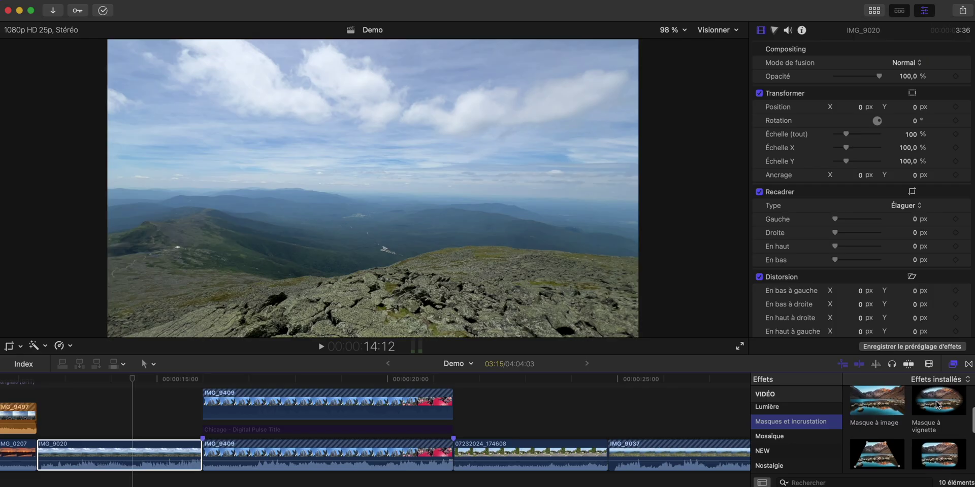
scroll(933, 404, down, 3)
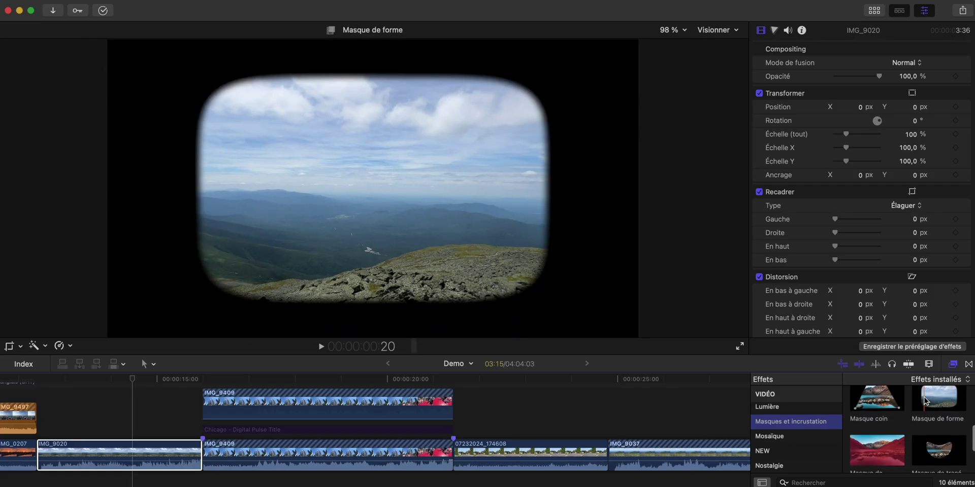
double_click(931, 401)
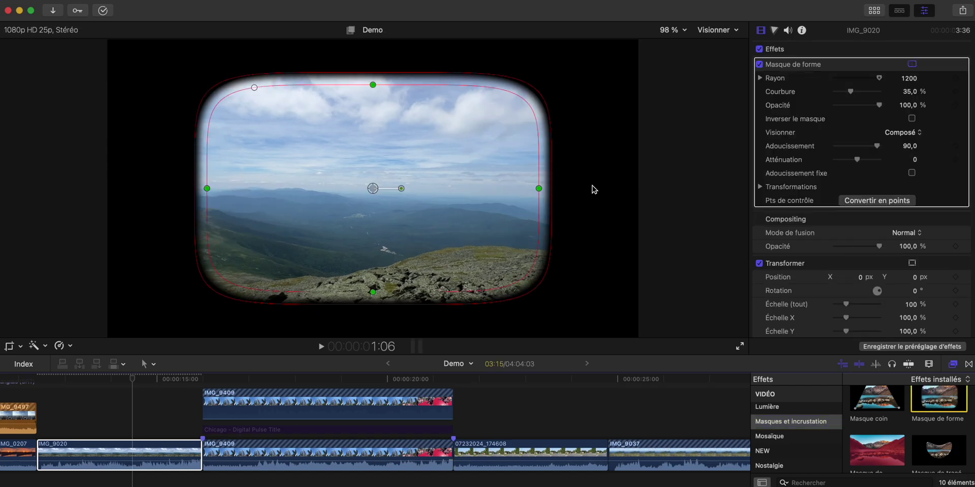
Step: Reshape the mask on IMG_9020 into a wide flat ellipse with 100 % Courbure and an Adoucissement of about 2889
drag(539, 189, 504, 188)
drag(285, 91, 339, 174)
drag(242, 188, 26, 213)
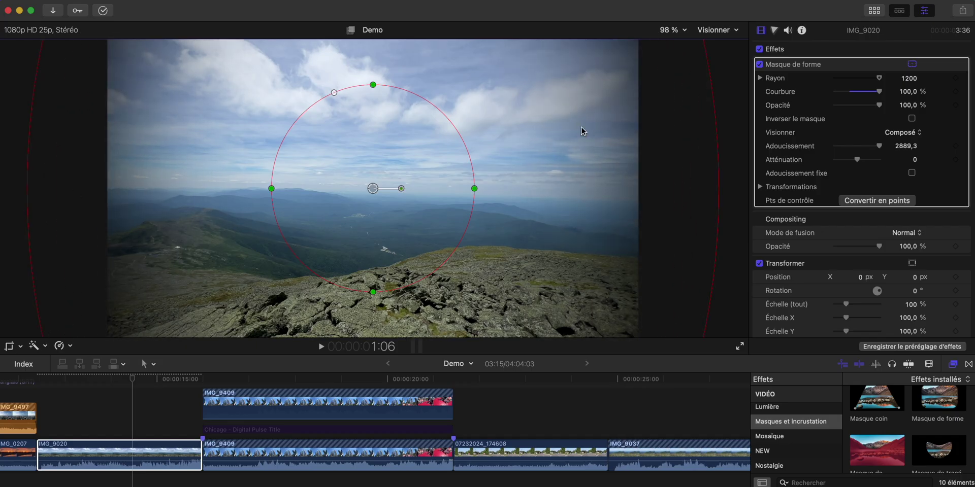
drag(377, 88, 373, 146)
drag(272, 189, 85, 164)
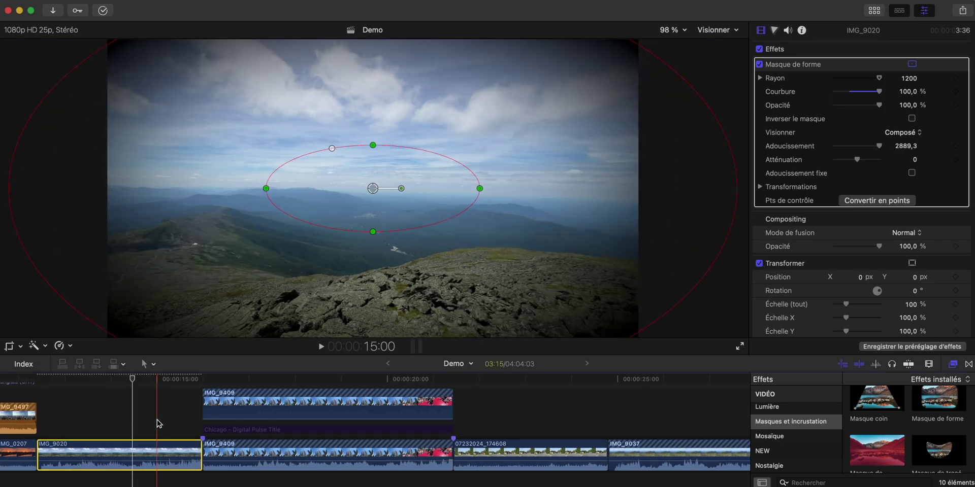
Step: Insert a Personnalisé generator at the start of IMG_9020 and place it beneath that clip
key(Up)
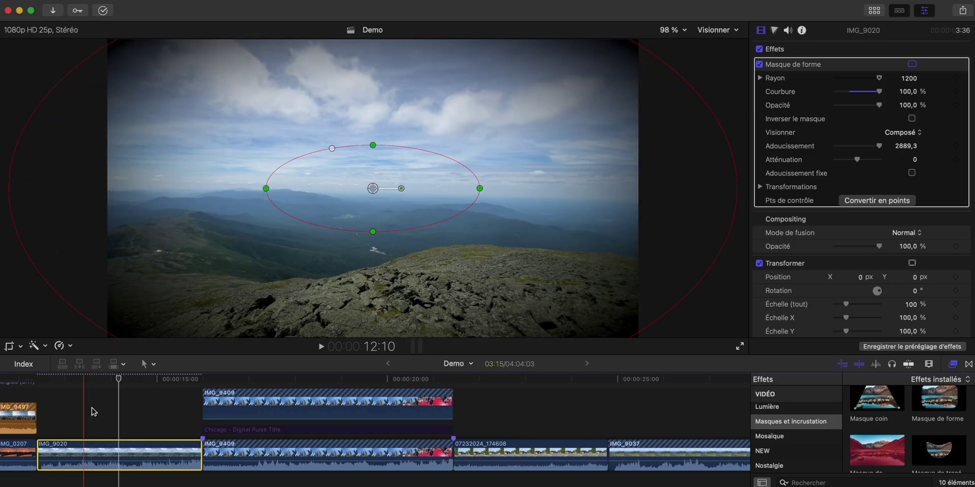
key(alt+w)
drag(75, 442, 78, 477)
Step: Set the Personnalisé generator's Color to the saved violet-blue swatch and close the colour picker
scroll(86, 477, down, 3)
click(129, 429)
click(759, 31)
click(906, 63)
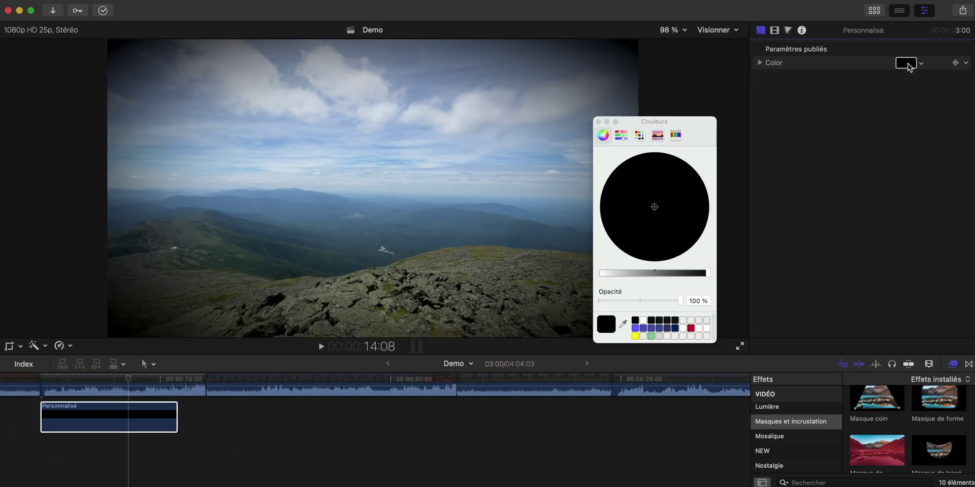
click(635, 328)
click(602, 131)
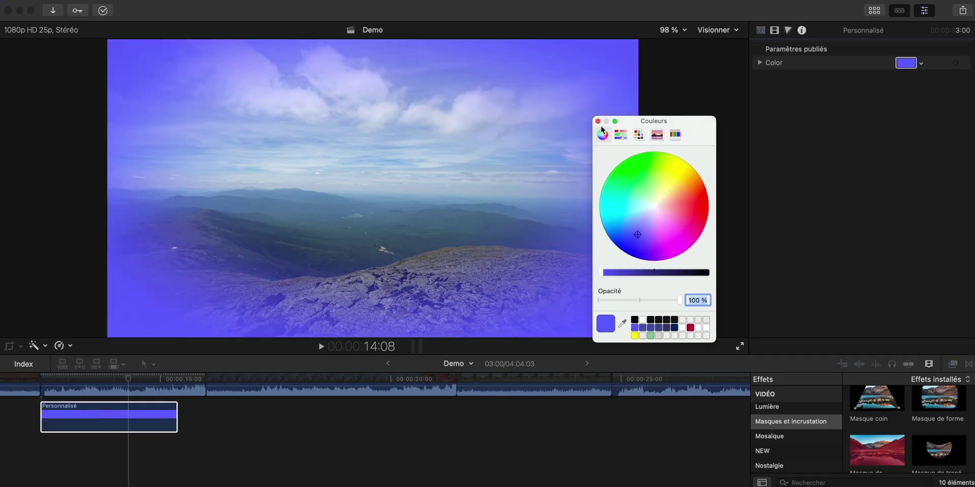
Step: Close the colour picker and delete the Personnalisé generator beneath IMG_9020
click(598, 122)
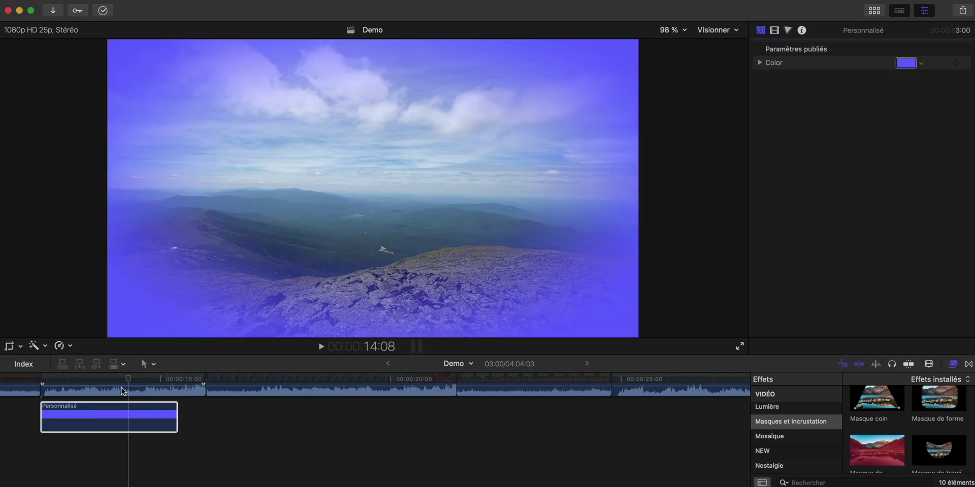
scroll(121, 421, up, 3)
click(117, 448)
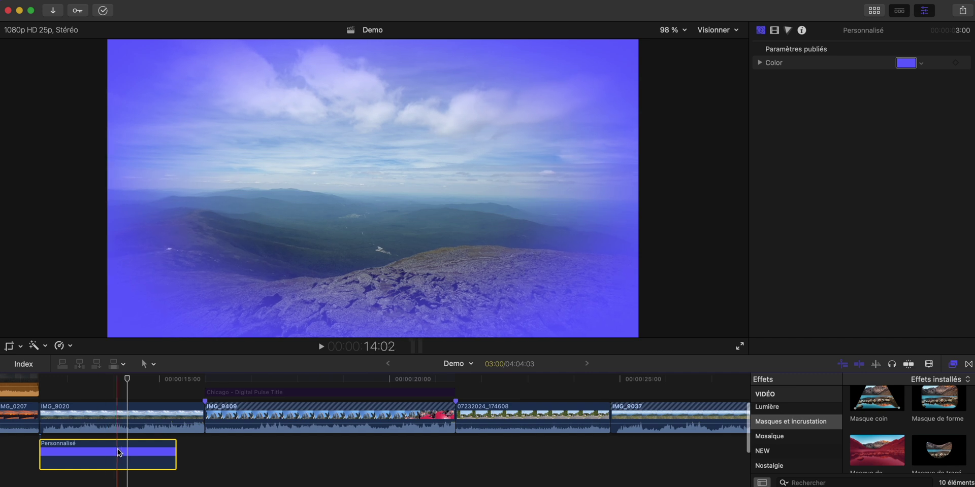
key(Delete)
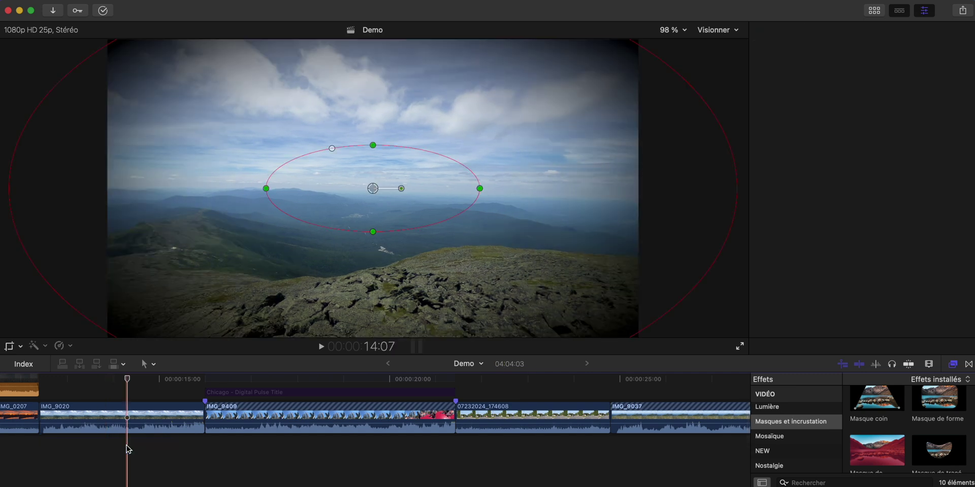
Step: Move clip 07232024_174608 beneath IMG_9020 and remove the Masque de forme effect from IMG_9020
scroll(315, 406, up, 2)
drag(490, 434, 117, 467)
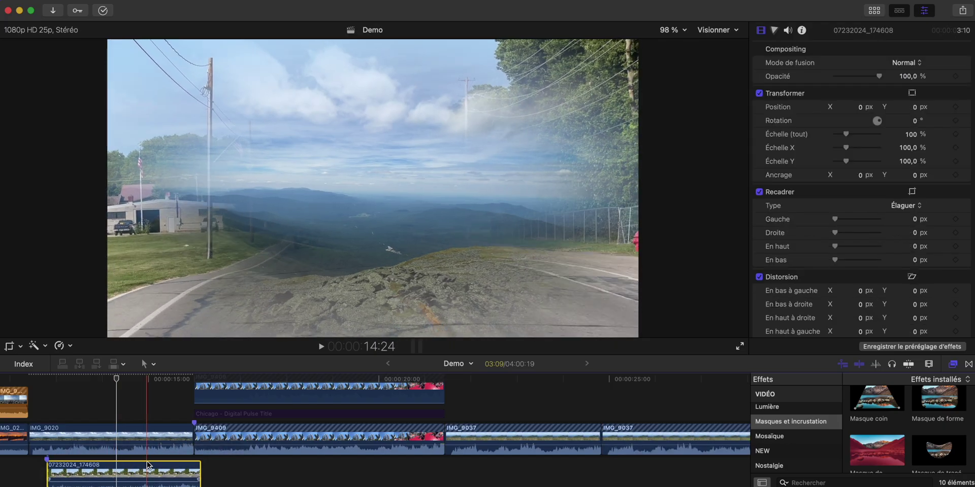
click(129, 439)
drag(376, 189, 389, 175)
drag(125, 307, 305, 132)
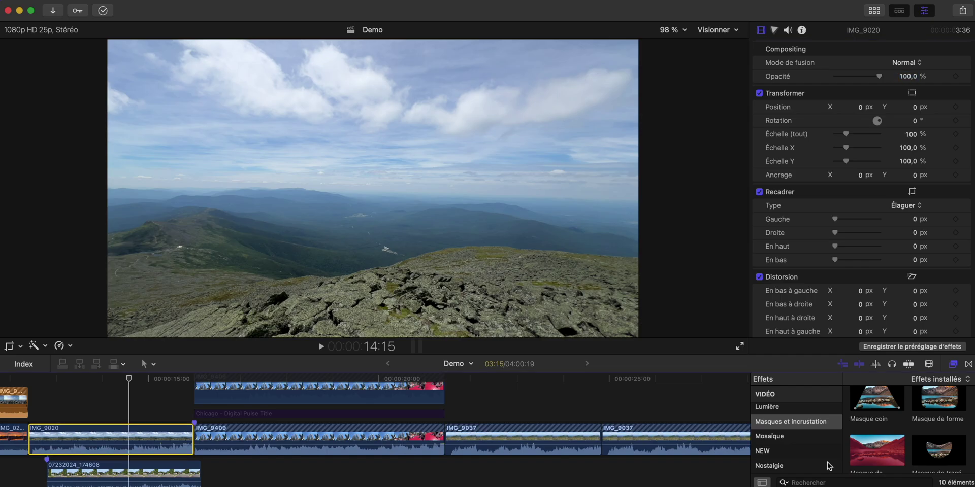
Step: Apply Masque de tracé to IMG_9020 and draw a closed five-point shape around the middle of the landscape, with curved lower points
scroll(909, 436, down, 2)
click(938, 430)
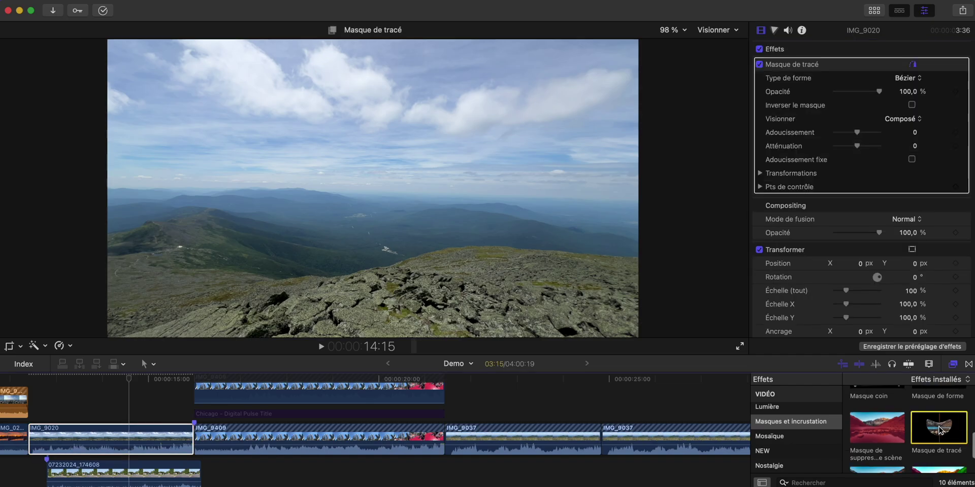
click(303, 135)
click(480, 102)
click(547, 206)
drag(547, 205, 487, 232)
drag(416, 252, 378, 202)
drag(250, 237, 220, 181)
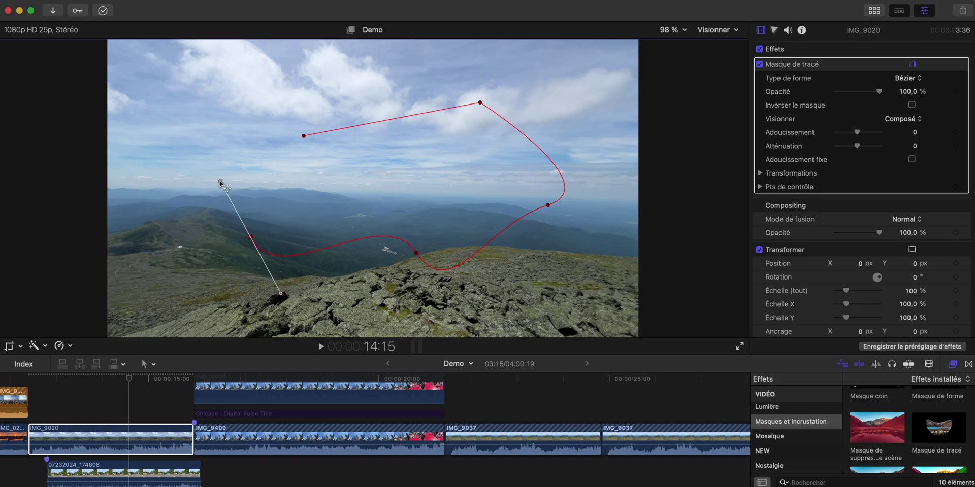
click(303, 136)
Step: Adjust the curve handles of the path mask's lower-middle point and invert the mask
click(416, 252)
drag(452, 307, 483, 274)
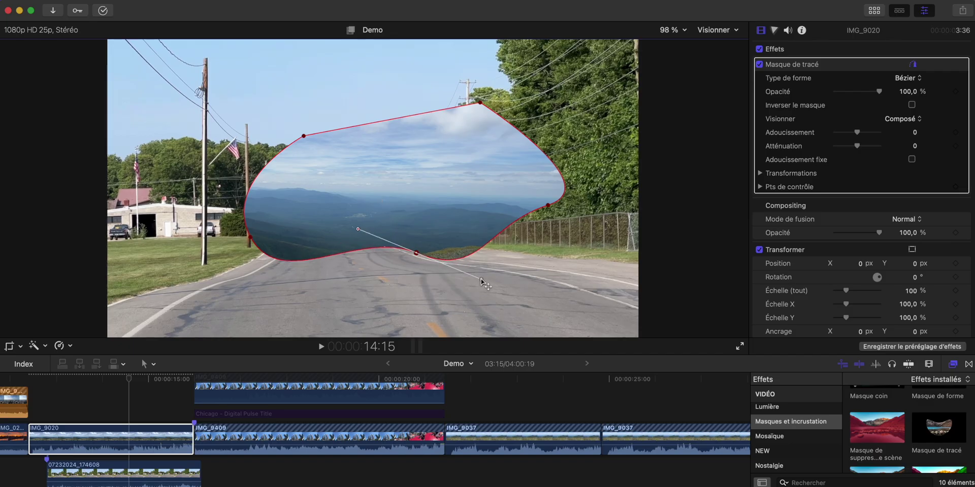
drag(358, 233, 323, 222)
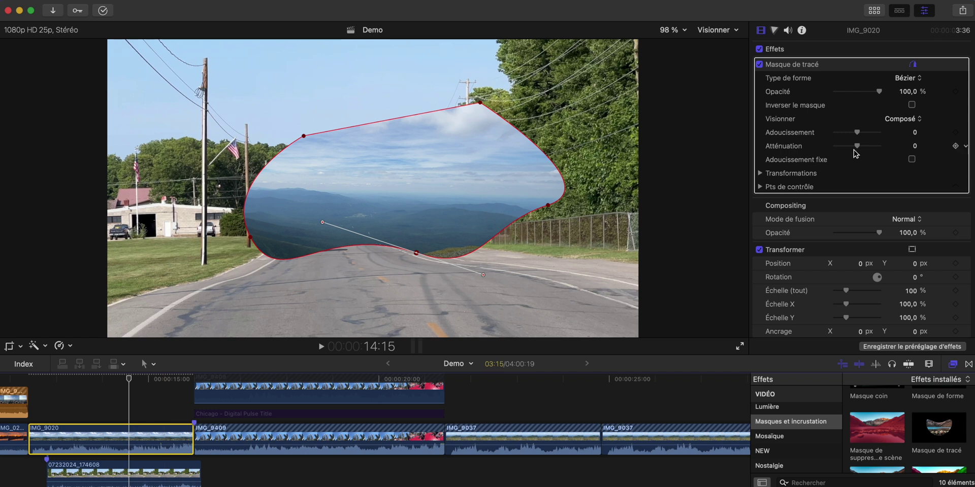
click(912, 105)
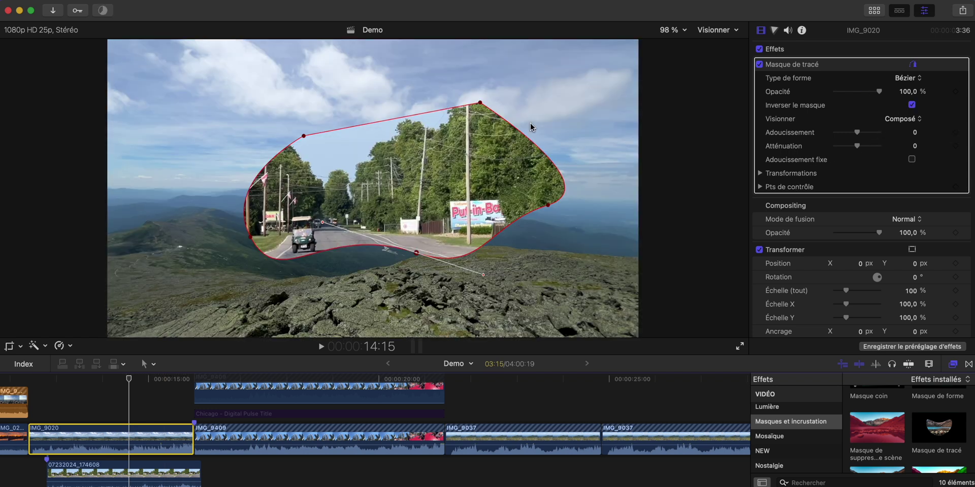
Step: Delete the Masque de tracé effect from IMG_9020 and the clip 07232024_174608 beneath it
key(Delete)
scroll(907, 431, down, 1)
click(136, 475)
key(Delete)
Step: Apply Masque gradué to IMG_9020, setting its Center to Y 0 and its Target to Y -0,74
click(134, 441)
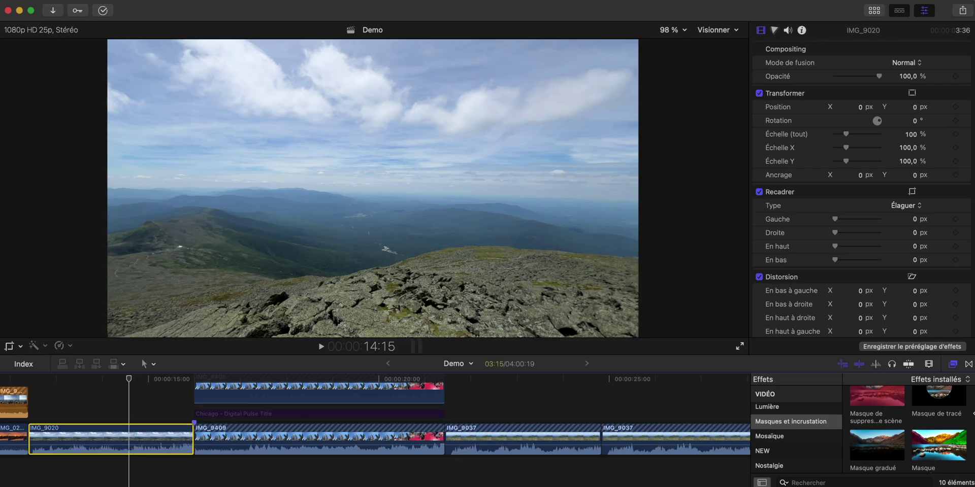
double_click(868, 452)
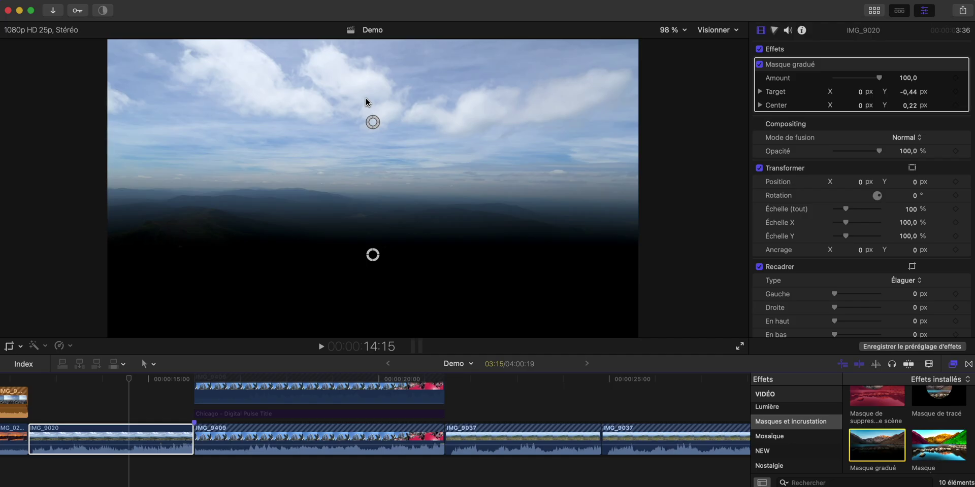
drag(368, 243, 370, 307)
drag(374, 119, 374, 123)
drag(371, 312, 373, 203)
drag(372, 124, 373, 193)
drag(373, 269, 371, 406)
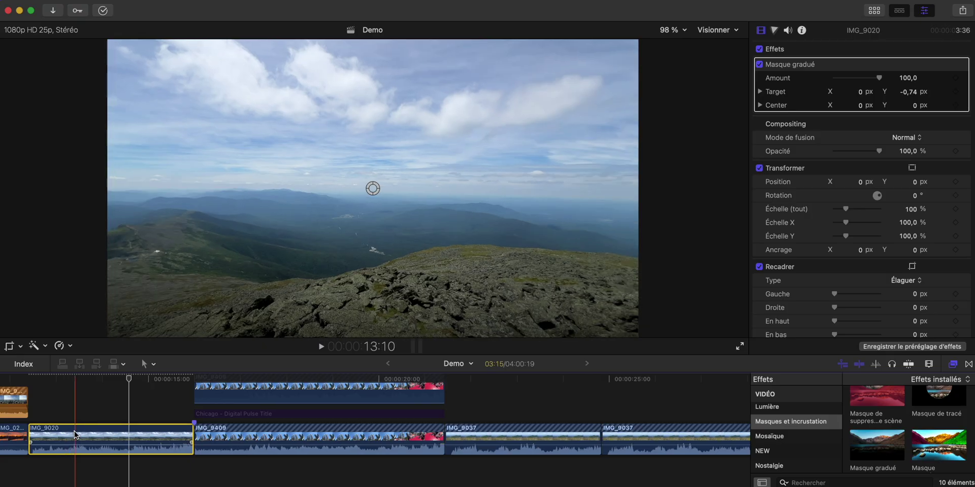
Step: Compare IMG_9020 with Masque gradué off and on, and remove the effect from the clip
click(758, 64)
click(758, 65)
click(759, 64)
click(759, 65)
click(759, 64)
click(759, 65)
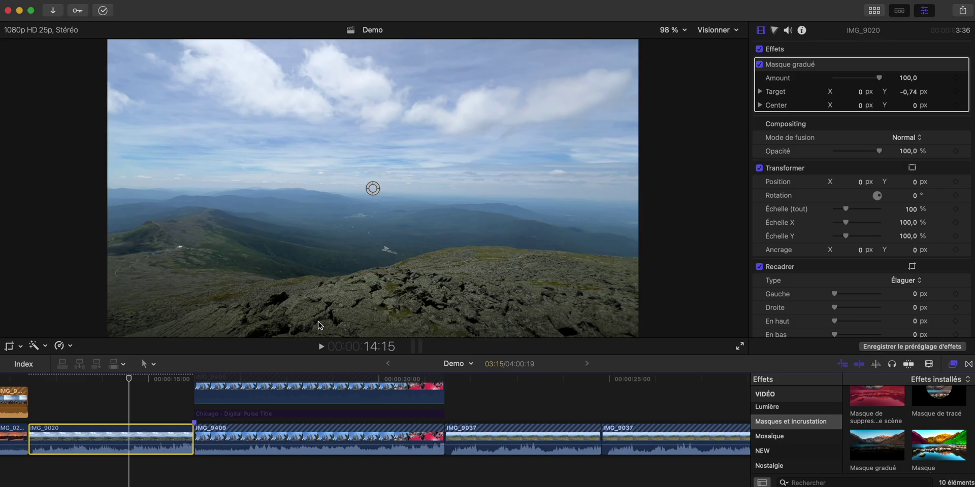
click(826, 68)
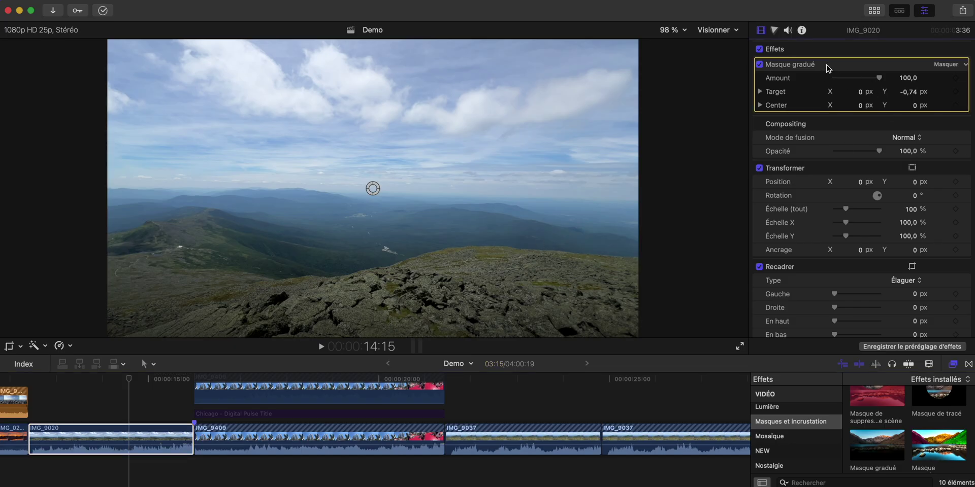
key(Delete)
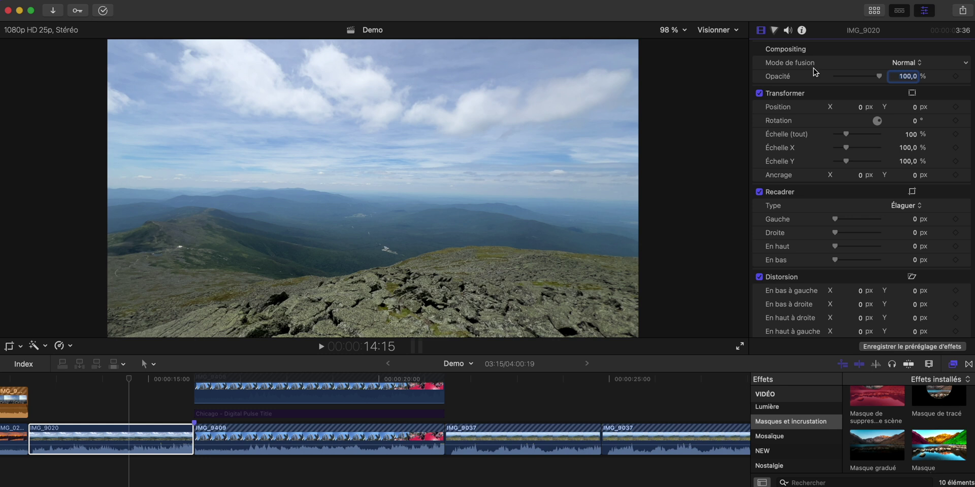
Step: Insert a duplicate of IMG_9409 directly after the original in the main storyline
scroll(228, 421, up, 3)
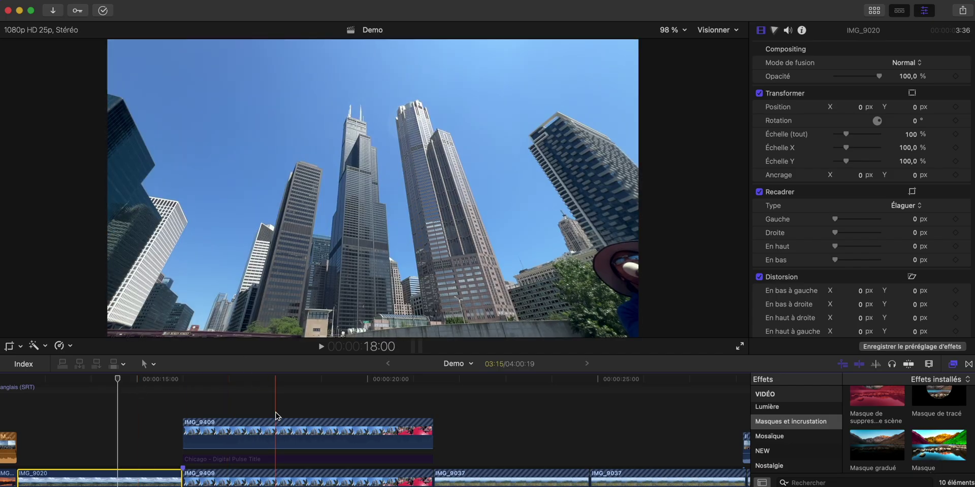
scroll(277, 413, right, 3)
drag(262, 463, 431, 447)
click(434, 447)
scroll(434, 446, right, 2)
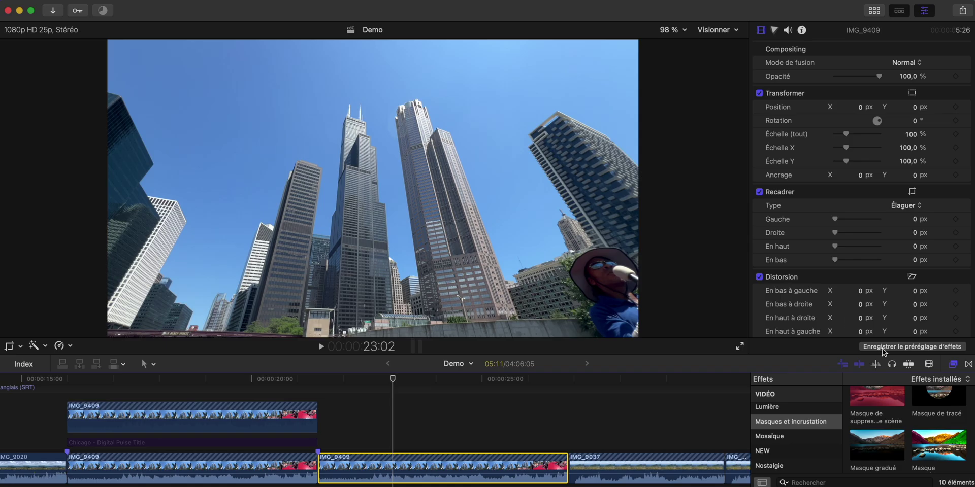
Step: Add a magnetic mask to the duplicated IMG_9409, covering the tall central tower with the antennas
scroll(892, 410, down, 1)
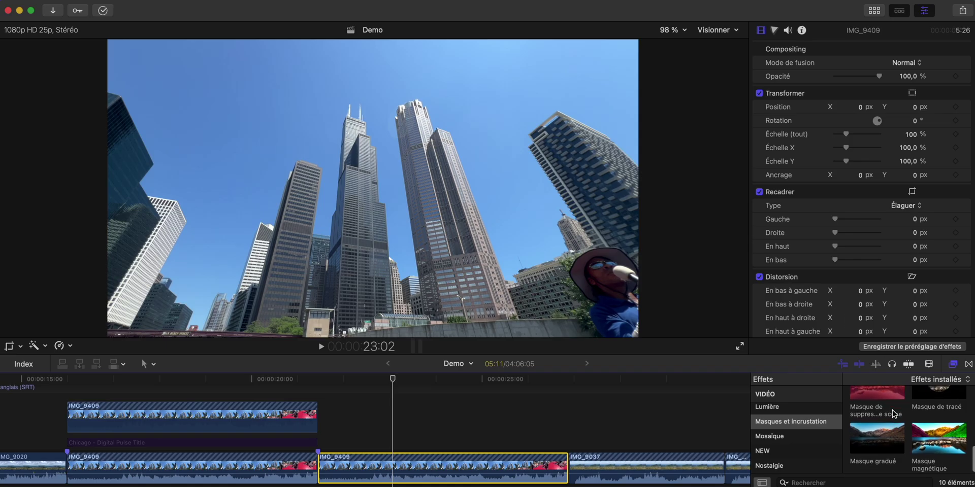
click(44, 347)
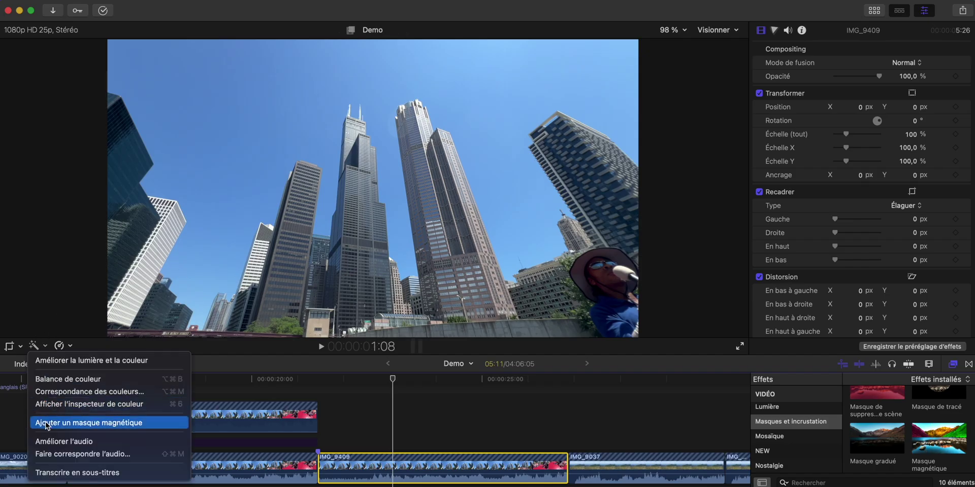
click(83, 422)
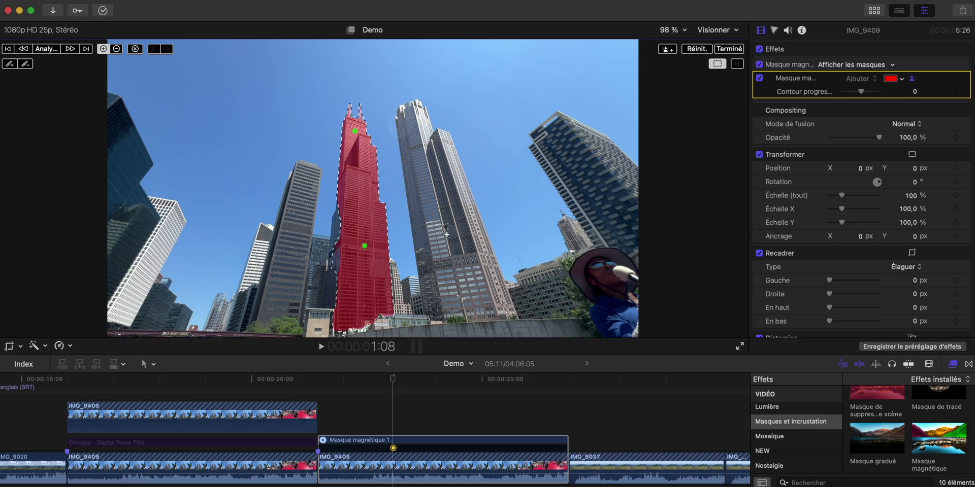
Step: Extend the magnetic mask to the remaining skyscrapers, the low buildings and the man in the hat
click(438, 299)
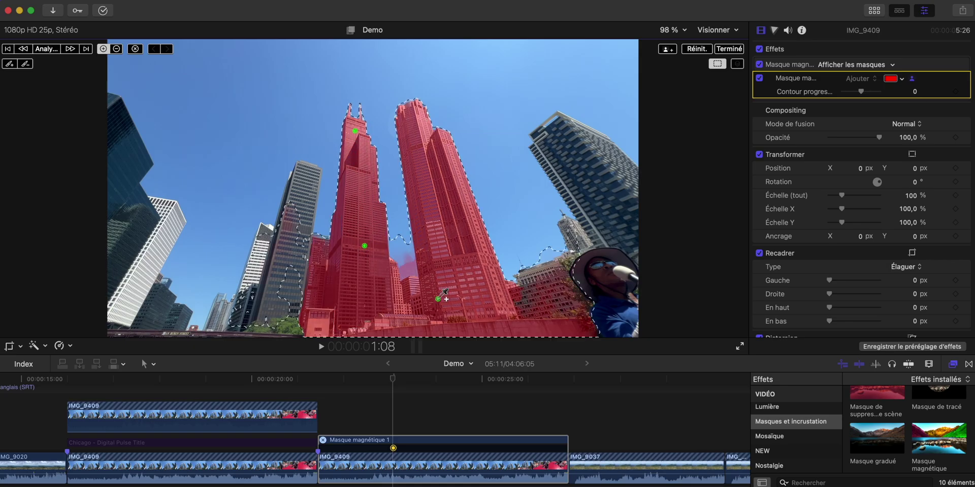
click(297, 207)
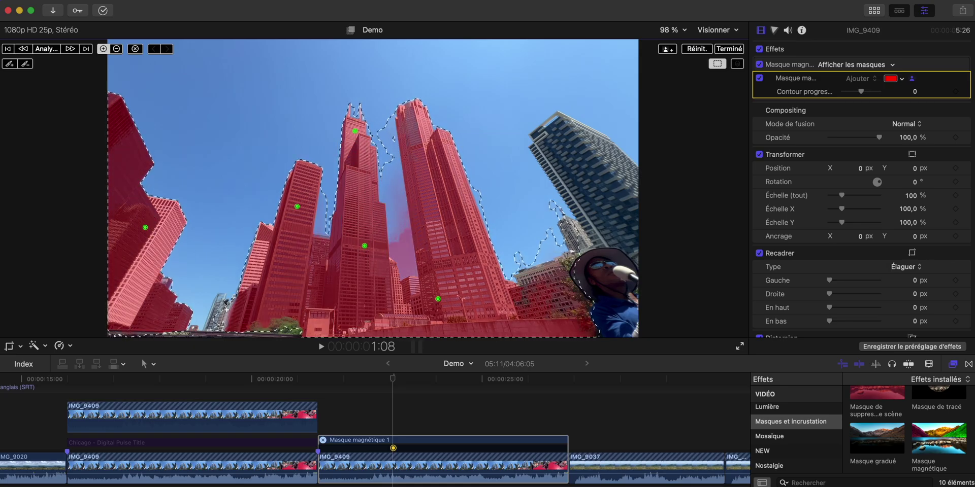
click(217, 313)
click(607, 194)
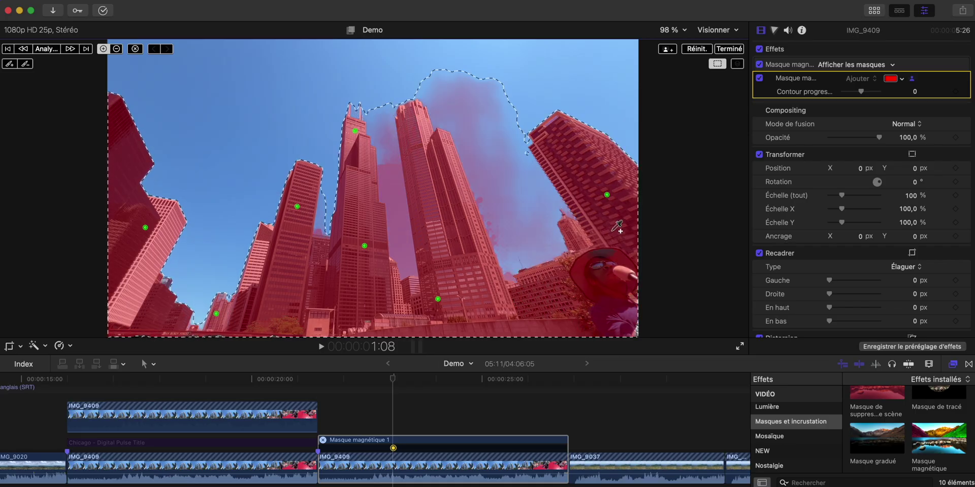
click(616, 284)
click(543, 283)
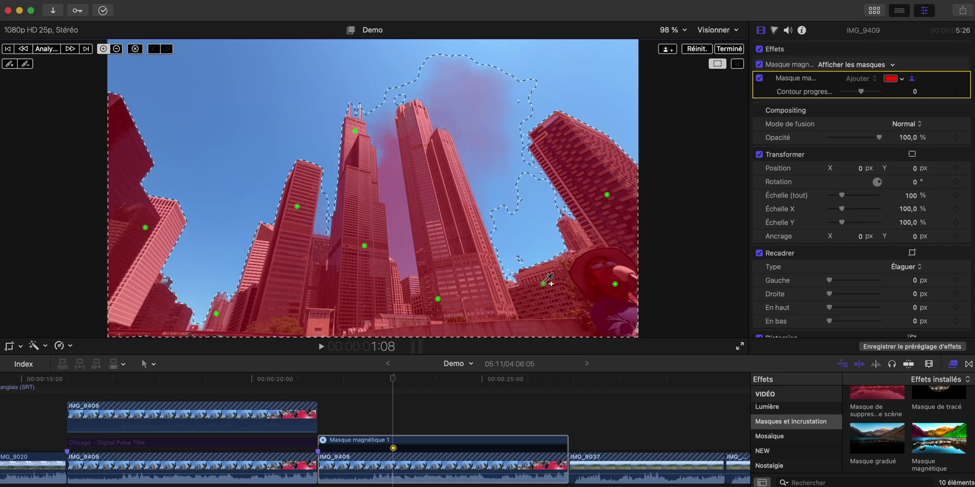
Step: Exclude the sky areas from the magnetic mask, analyze it across the clip and finish mask editing
alt+click(472, 119)
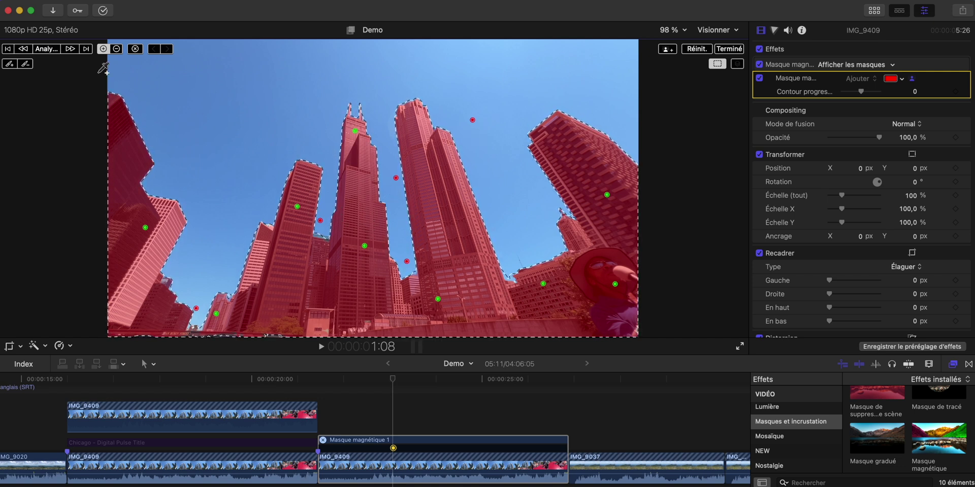
click(43, 49)
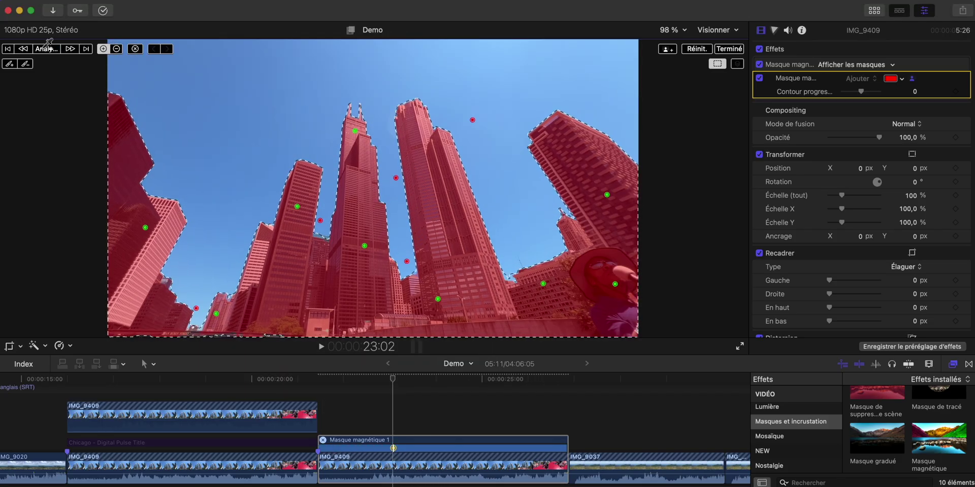
click(730, 50)
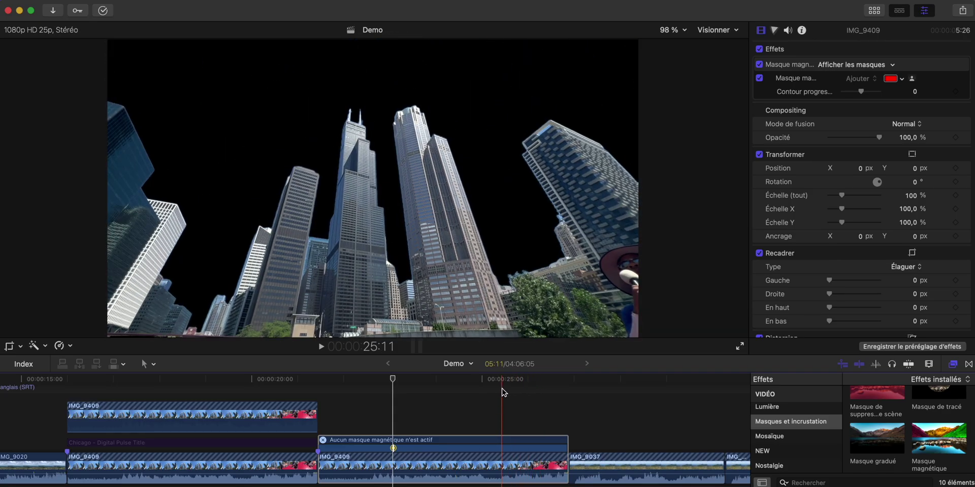
Step: Compare the two stacked IMG_9409 clips by disabling and re-enabling each one in turn
click(225, 409)
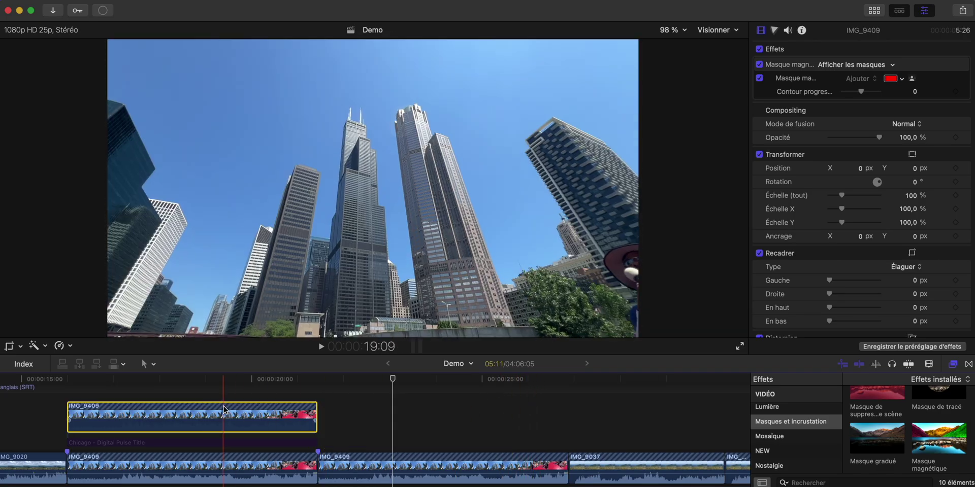
scroll(225, 412, left, 2)
click(191, 462)
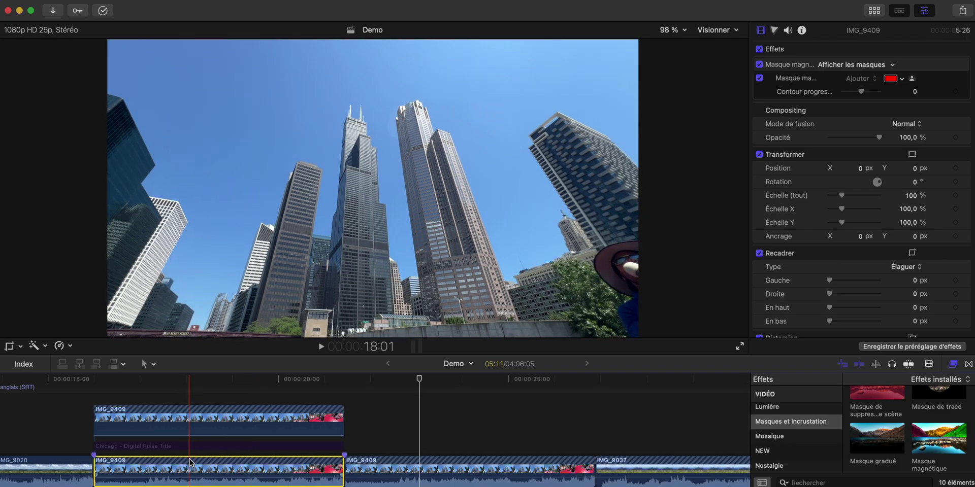
key(v)
click(194, 424)
key(v)
click(191, 464)
key(v)
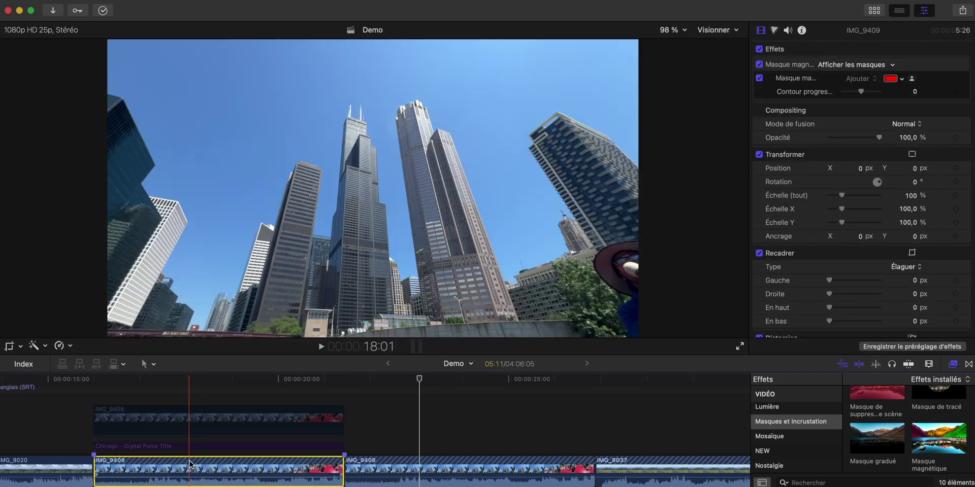
click(184, 424)
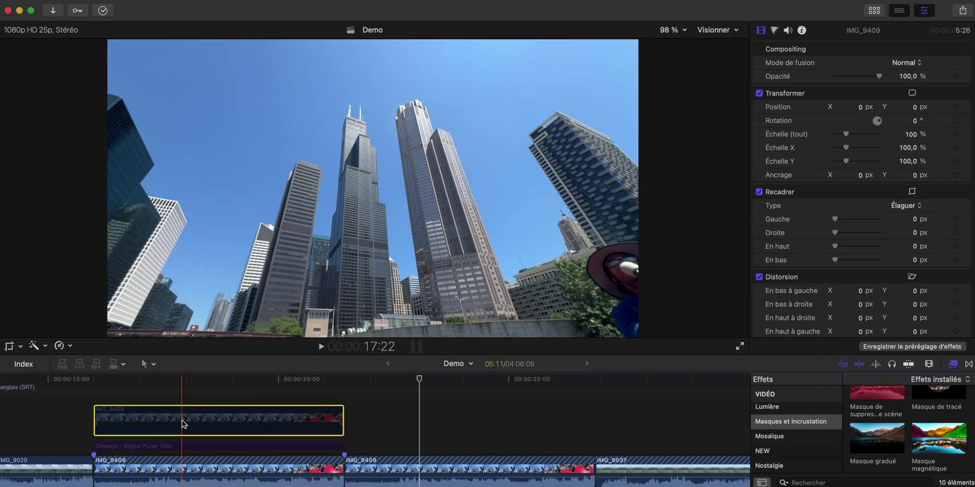
key(v)
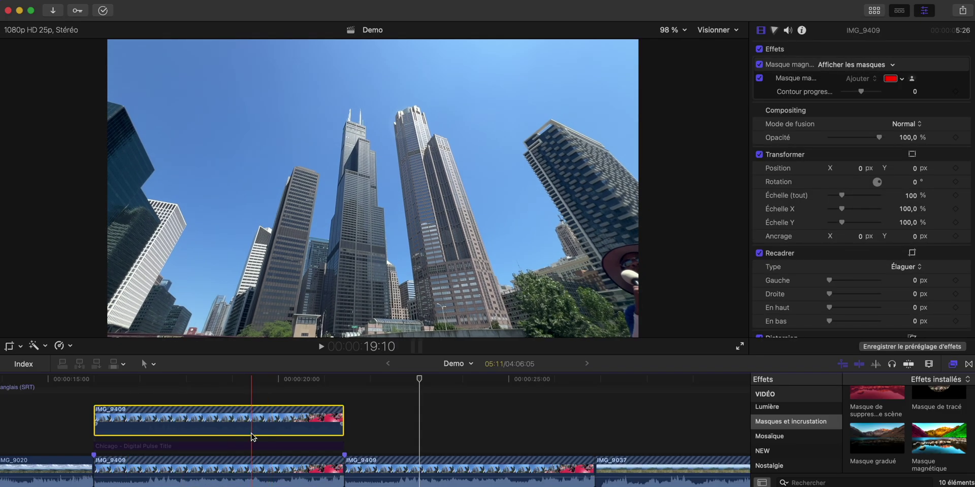
Step: Add the Digital Pulse Title from caTitles between the two stacked IMG_9409 clips and trim its end to match them
click(242, 440)
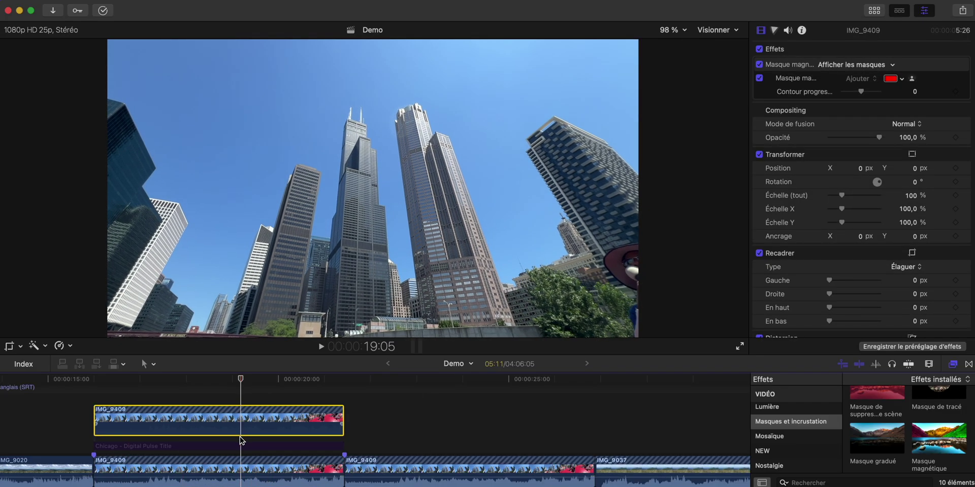
click(873, 11)
scroll(285, 205, down, 15)
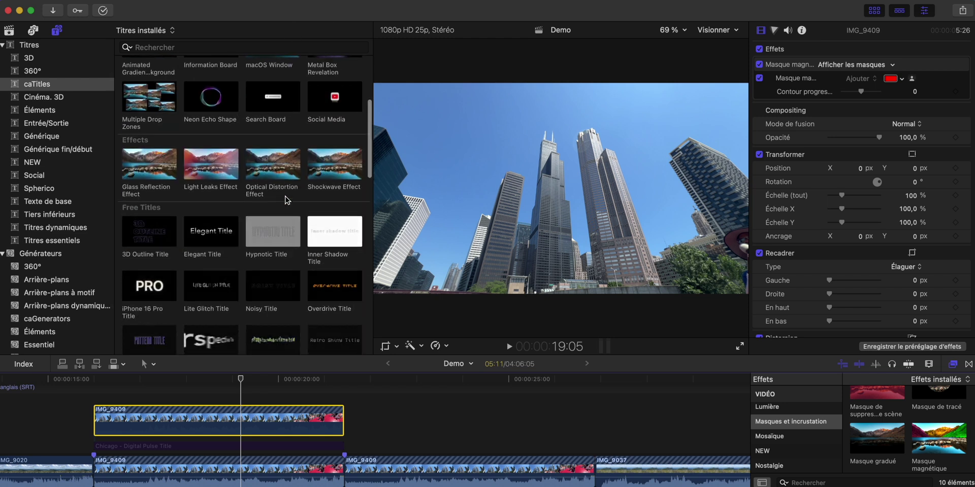
scroll(286, 214, down, 2)
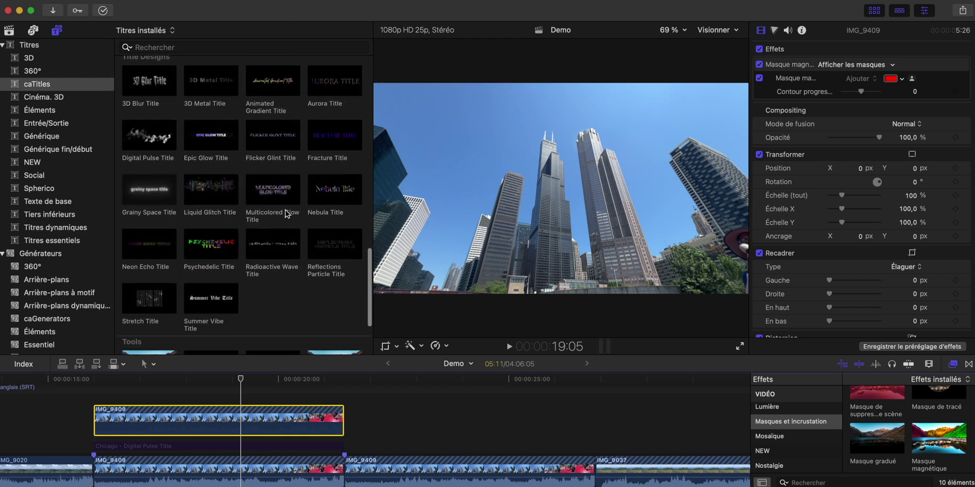
drag(152, 136, 96, 433)
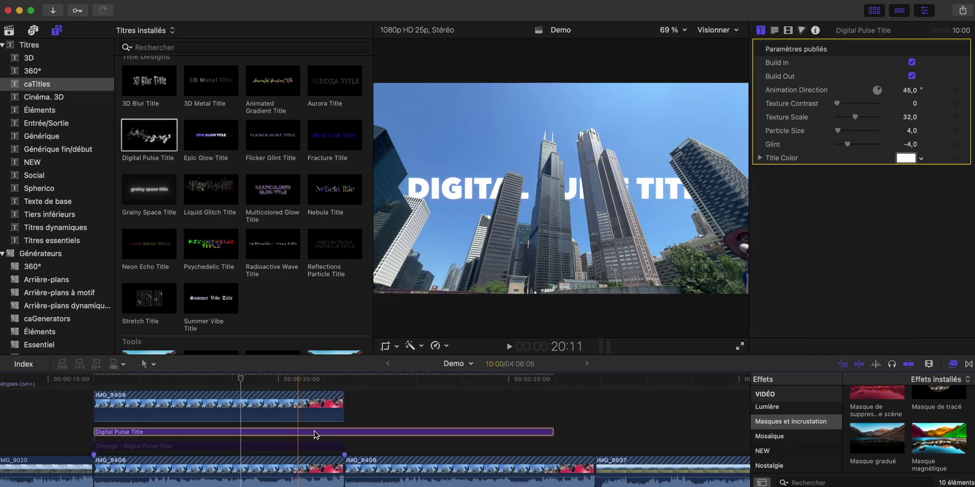
key(alt+bracketright)
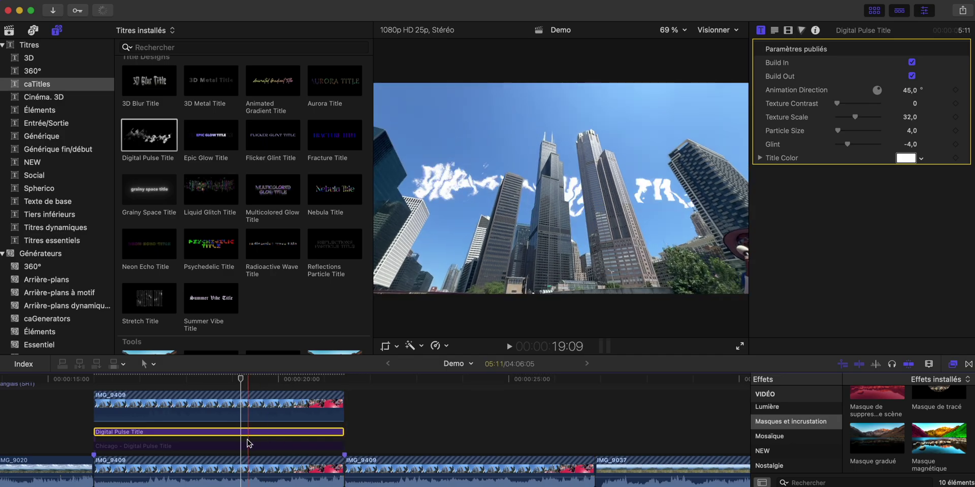
Step: Delete the disabled Chicago title beneath the new title and hide the browser
click(243, 446)
key(Delete)
click(877, 10)
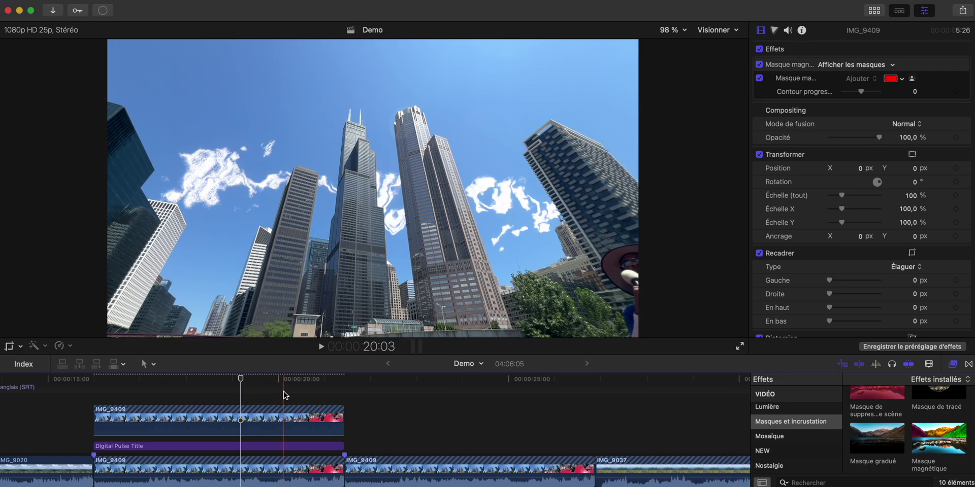
Step: Replace the text of the Digital Pulse Title with "chicago"
click(202, 399)
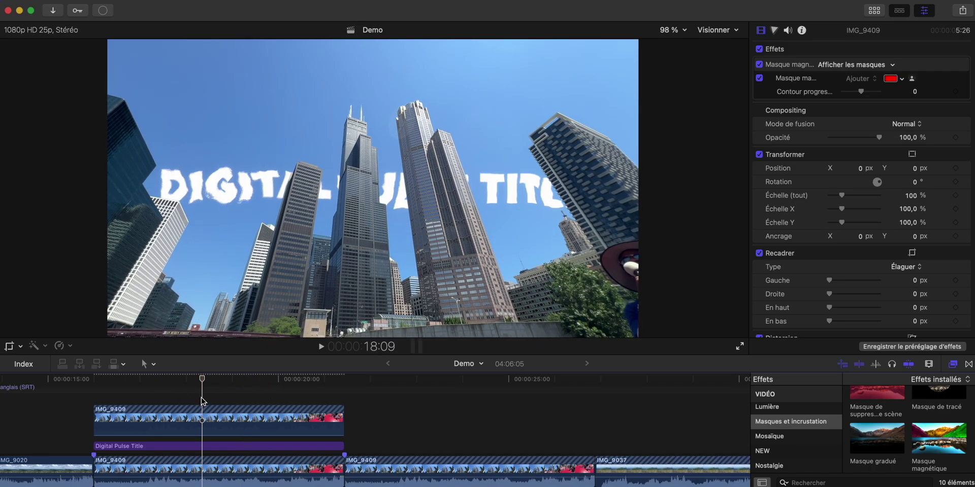
click(194, 446)
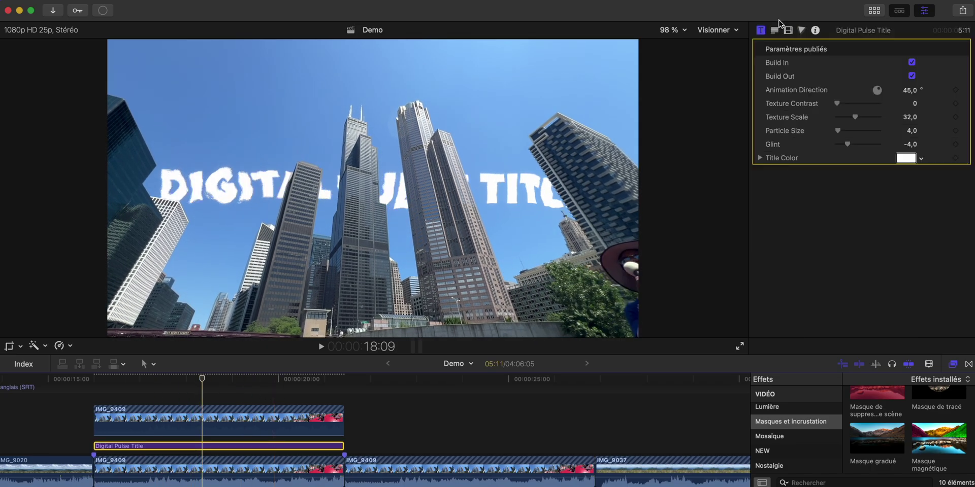
click(774, 32)
triple_click(792, 83)
text(c)
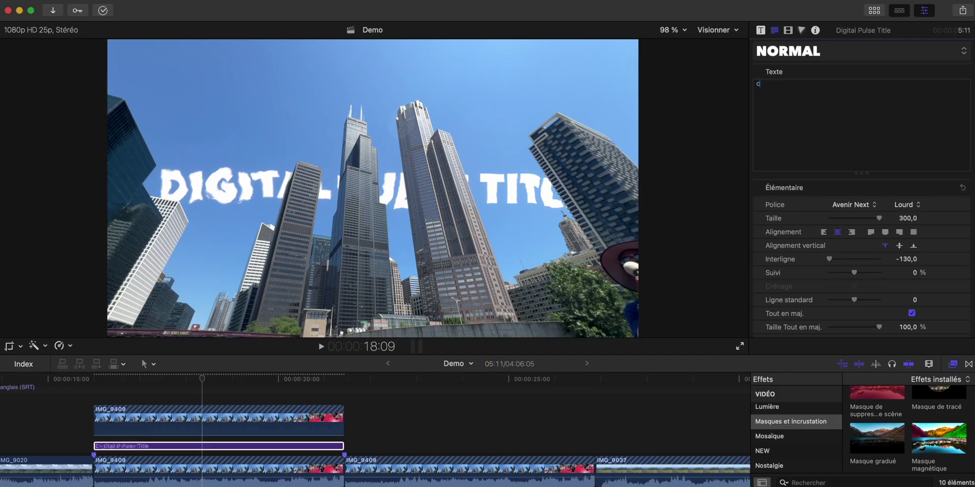
text(hicago)
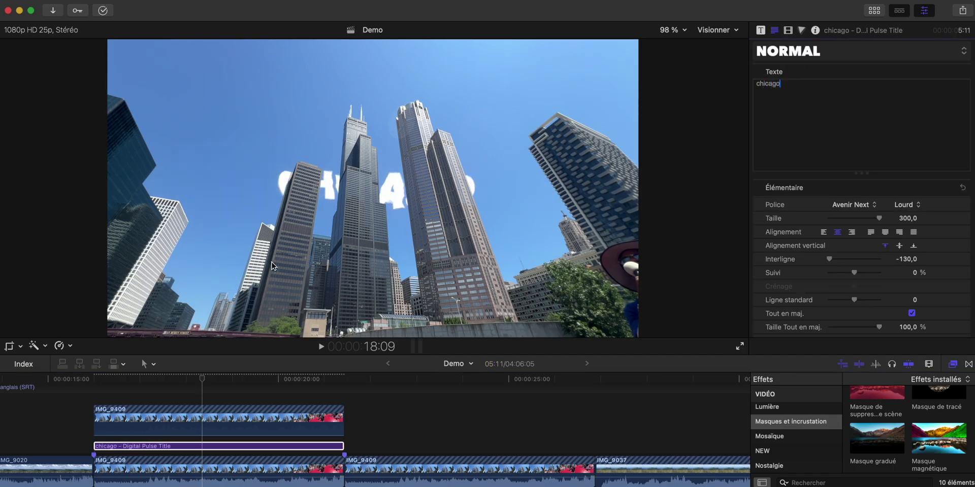
Step: Move the chicago title up behind the tower tops and set its text size to 584
drag(408, 197, 408, 147)
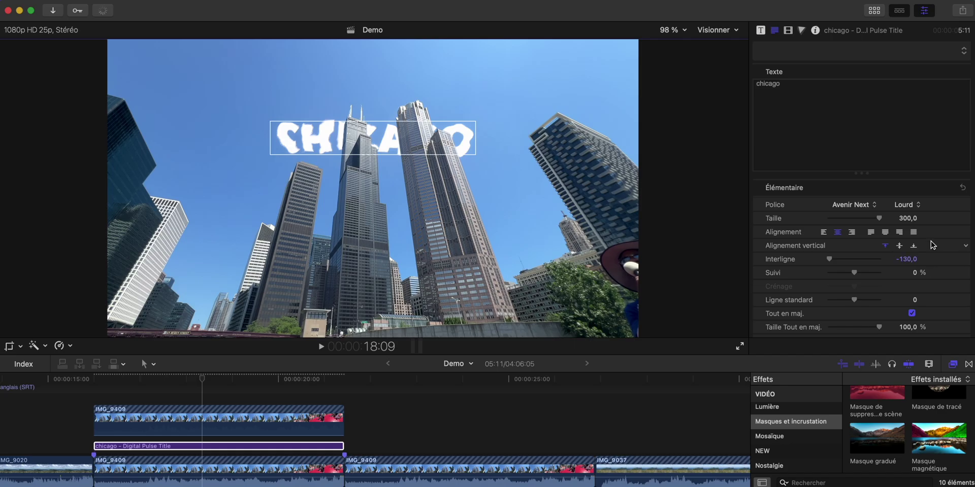
drag(908, 218, 907, 219)
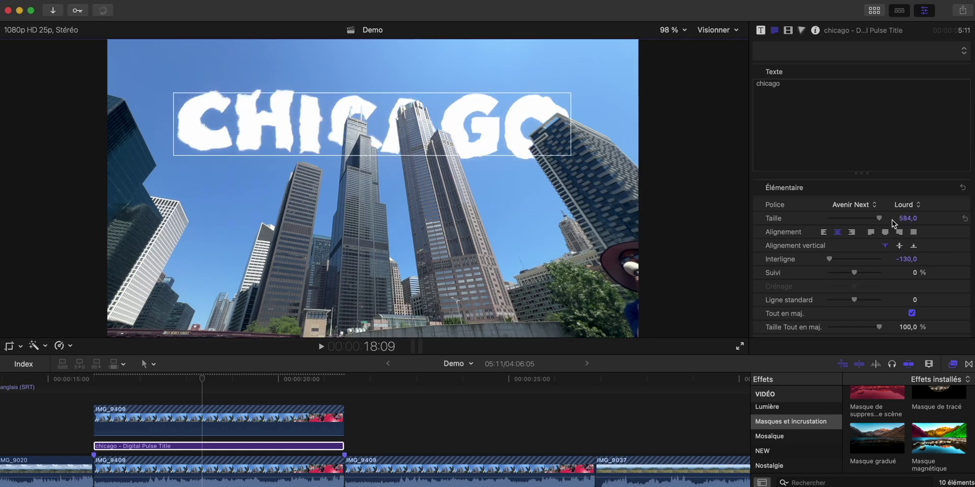
drag(482, 126, 482, 127)
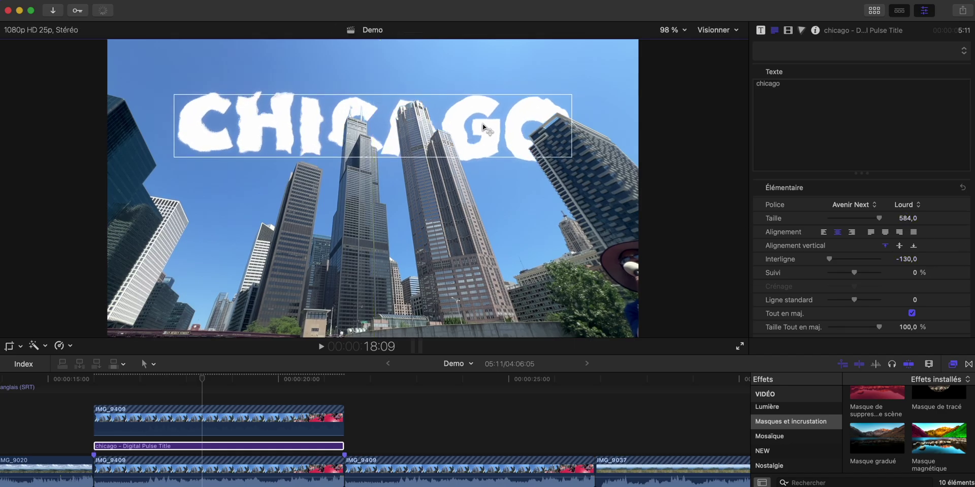
Step: Turn off Build Out for the chicago title and play the sequence from the title's start
click(760, 31)
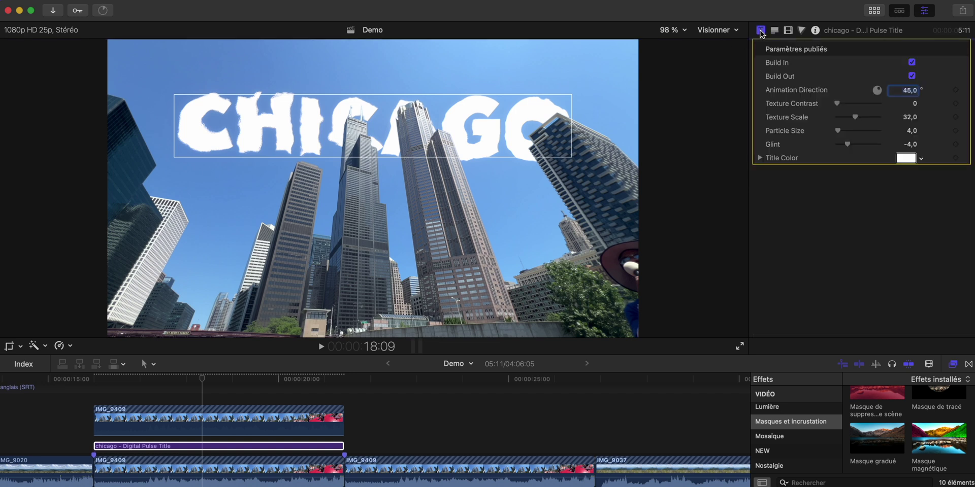
click(912, 75)
click(98, 380)
key(space)
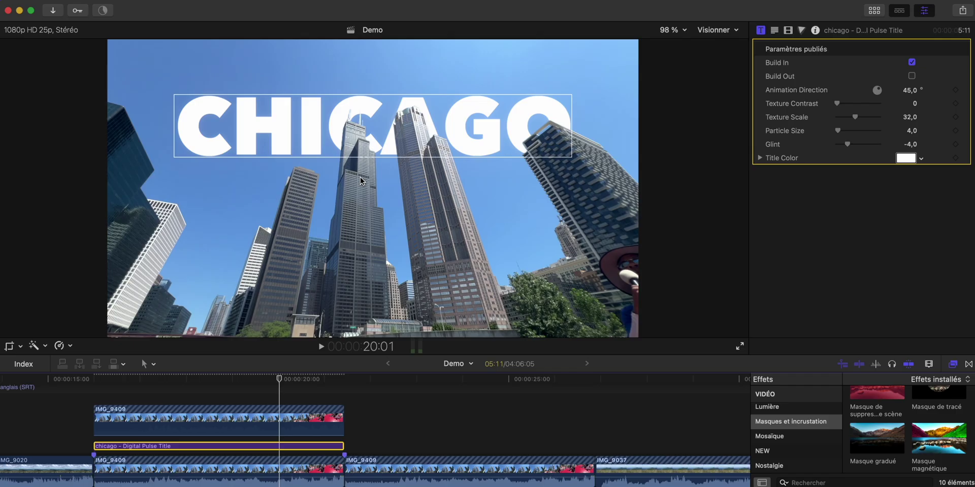
Step: Open the Roues des couleurs 1 colour correction of the IMG_0002 clip
key(super+minus)
key(super+minus)
key(super+minus)
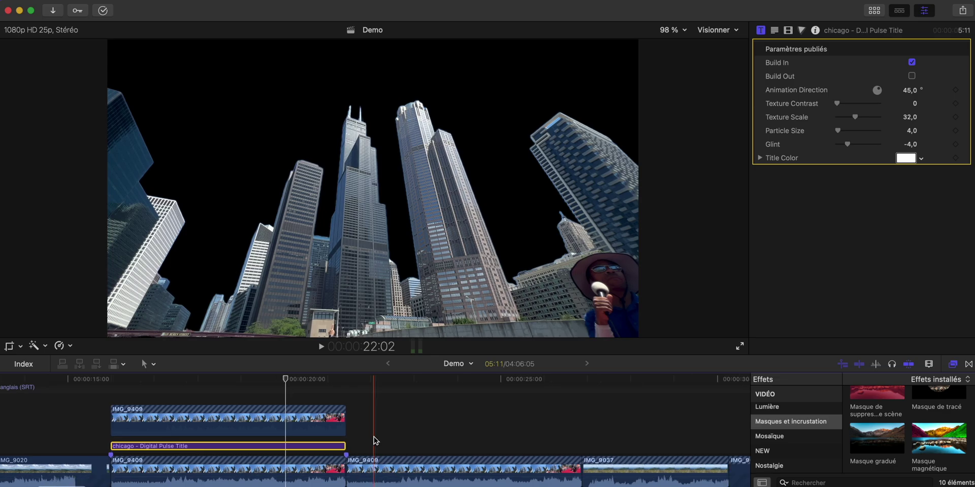
scroll(373, 441, right, 15)
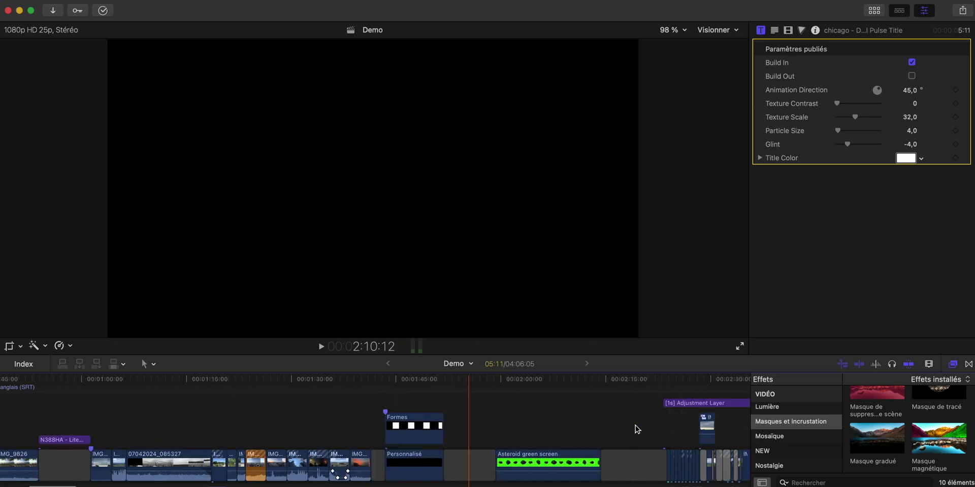
scroll(637, 429, right, 5)
key(super+equal)
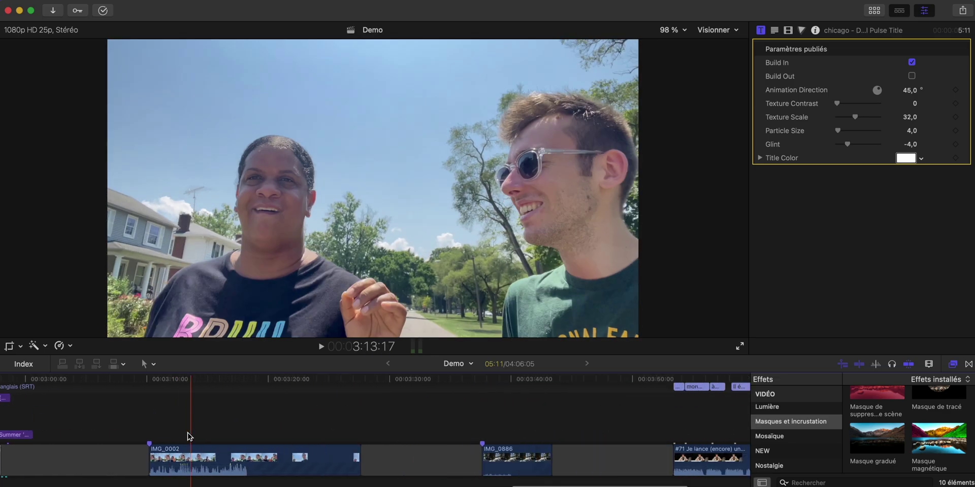
click(172, 460)
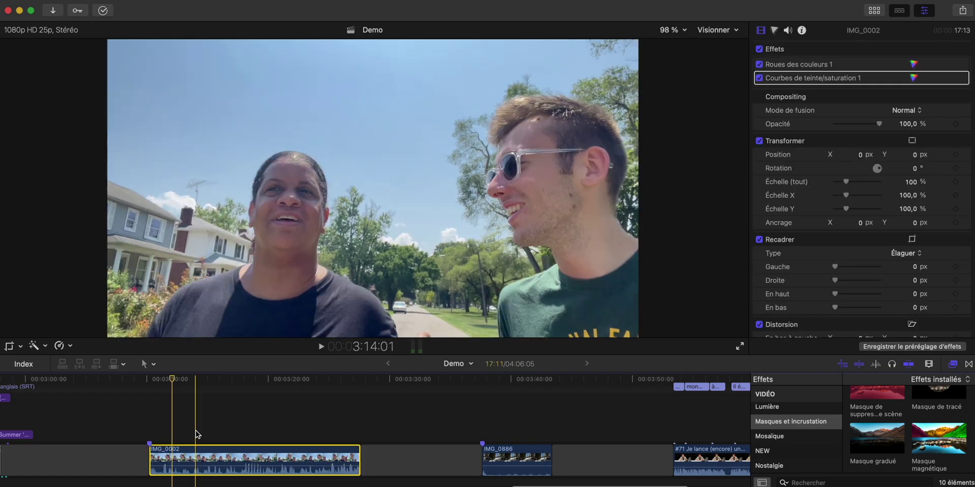
click(774, 30)
click(826, 49)
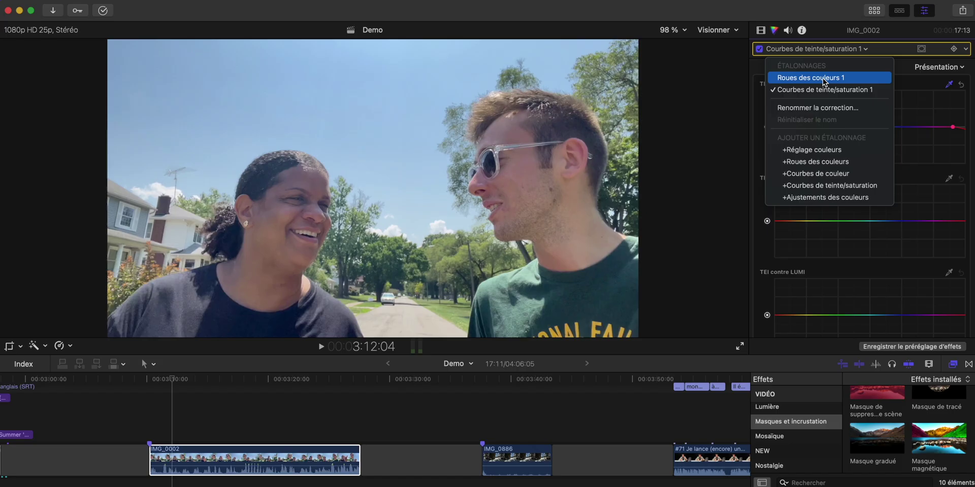
click(825, 79)
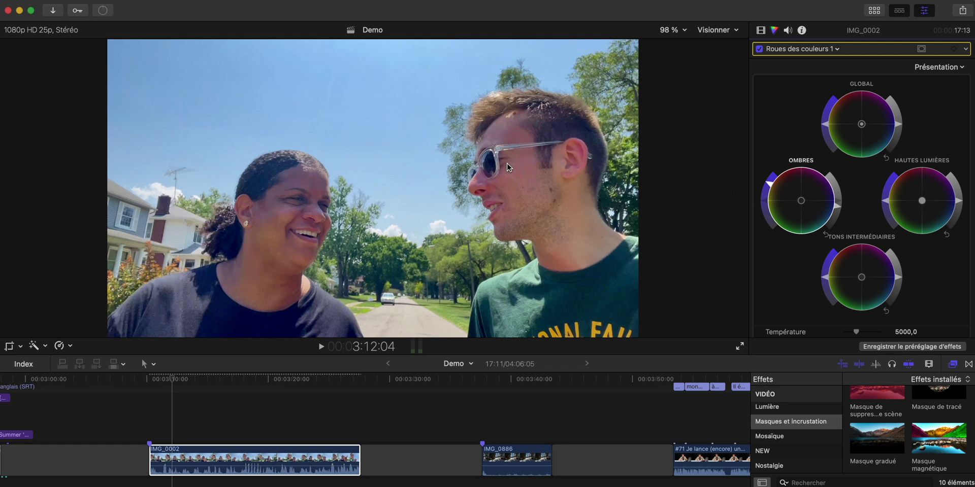
Step: Add a magnetic mask to the colour wheels correction covering the man in sunglasses, and analyze it over part of the clip
click(922, 49)
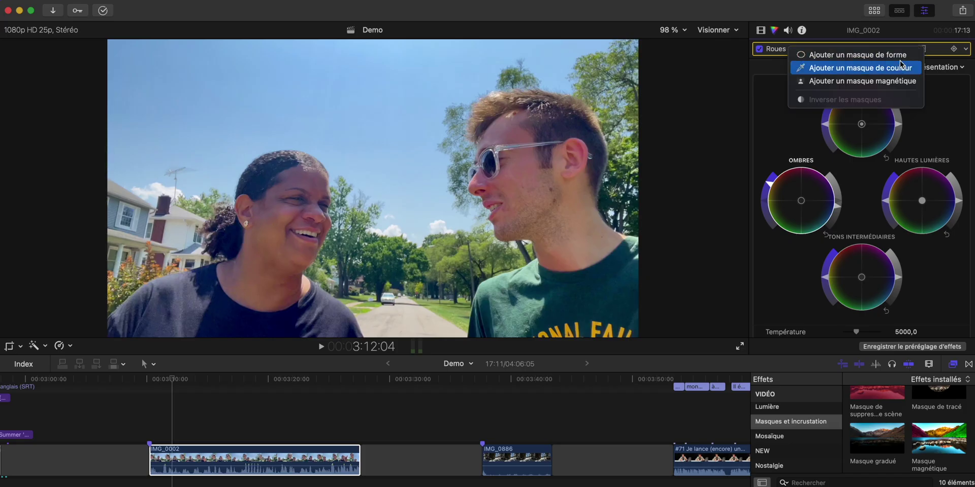
click(890, 85)
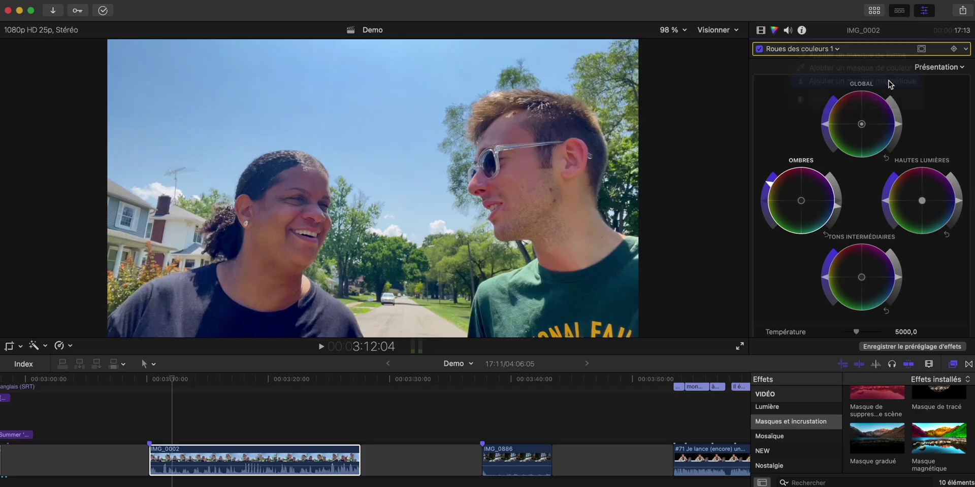
click(520, 188)
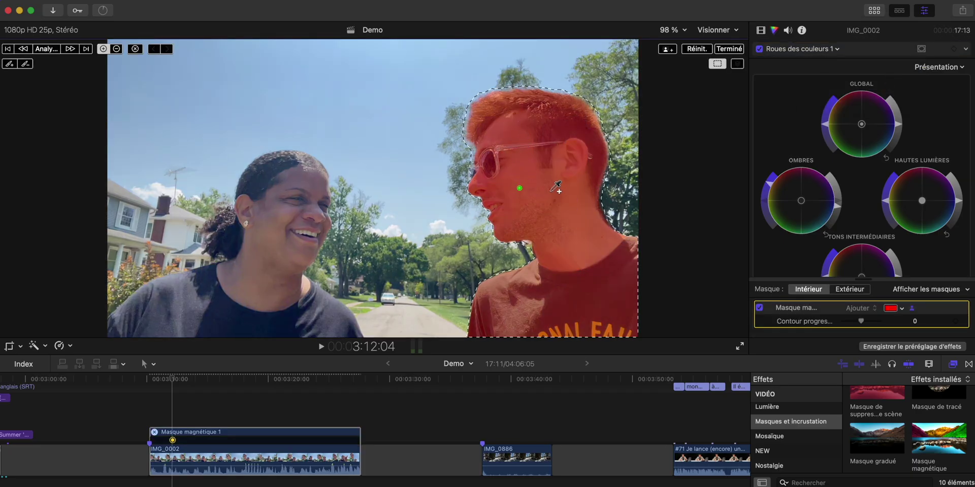
click(46, 49)
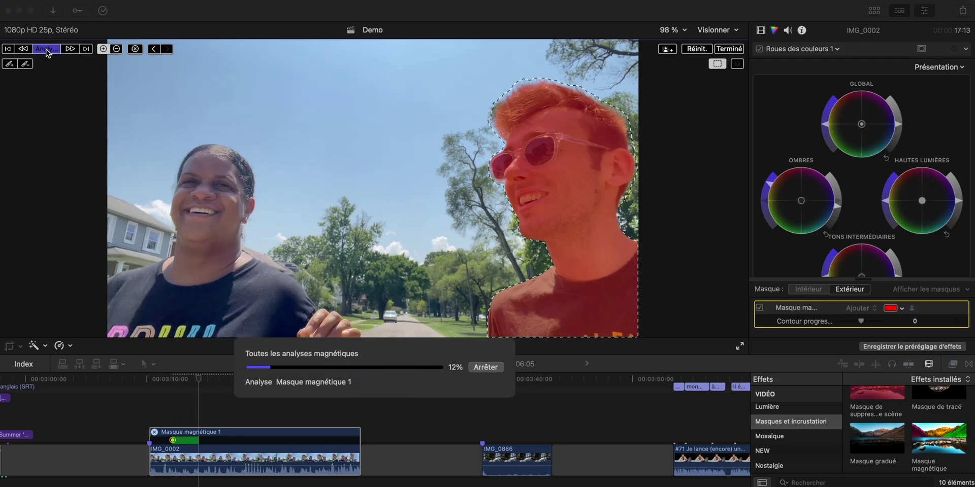
click(485, 367)
drag(211, 381, 206, 394)
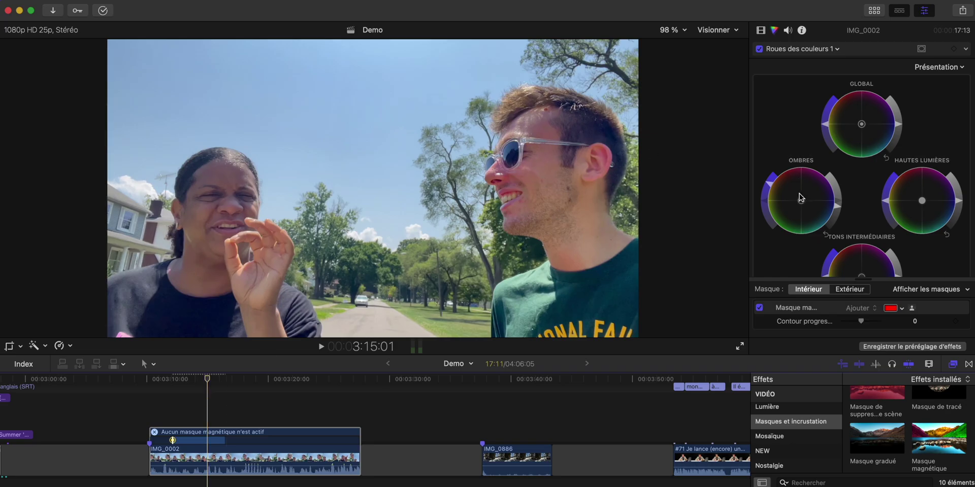
Step: Lower the global saturation inside the mask until the man is black and white, and invert the mask
scroll(802, 197, down, 3)
scroll(816, 125, up, 2)
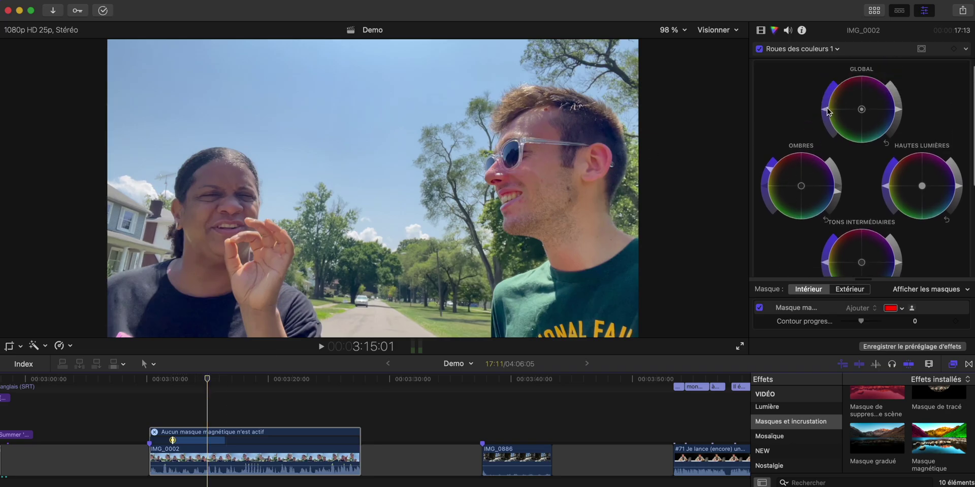
drag(825, 111, 833, 137)
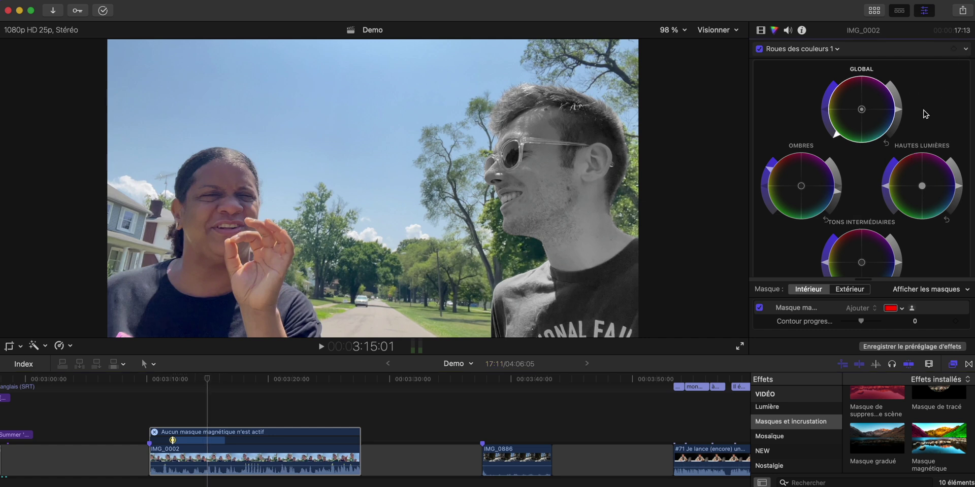
click(967, 50)
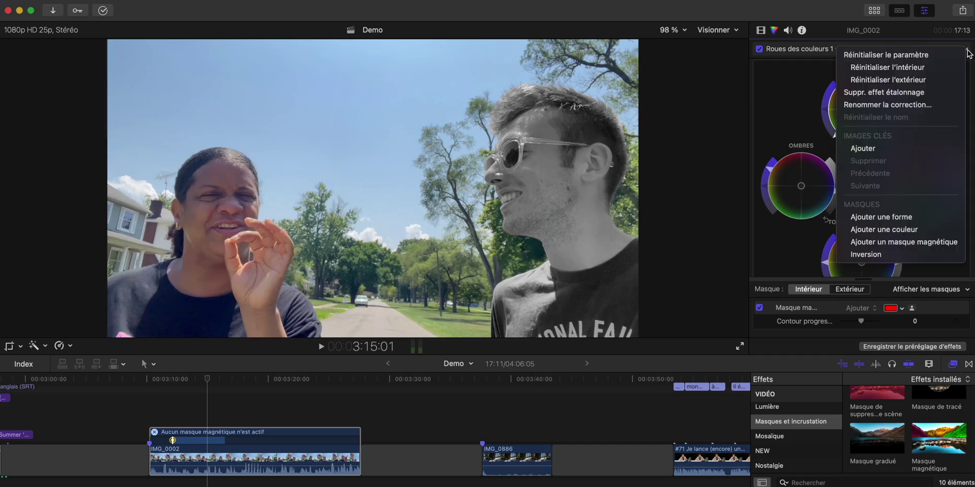
click(862, 258)
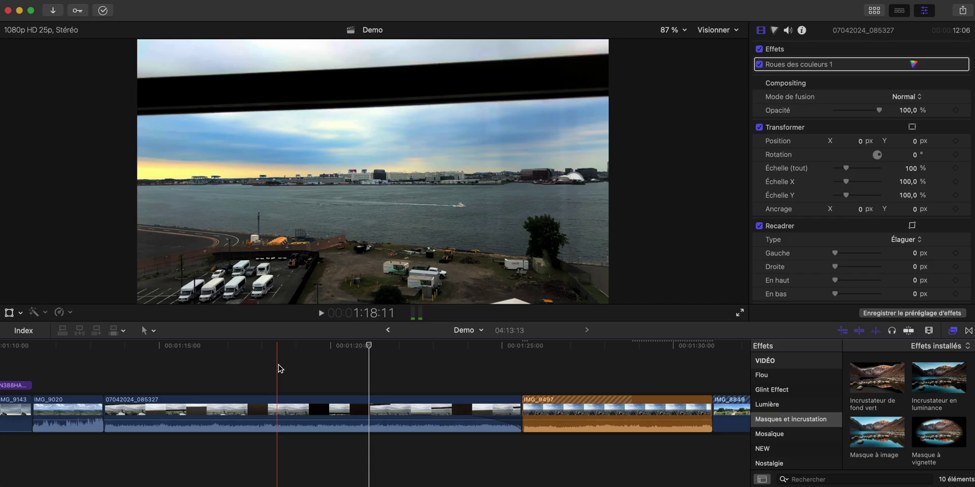
Step: Connect the IMG_9497 clip beneath 07042024_085327 under the passages blocked by dark beams, and select the 07042024_085327 clip
click(441, 365)
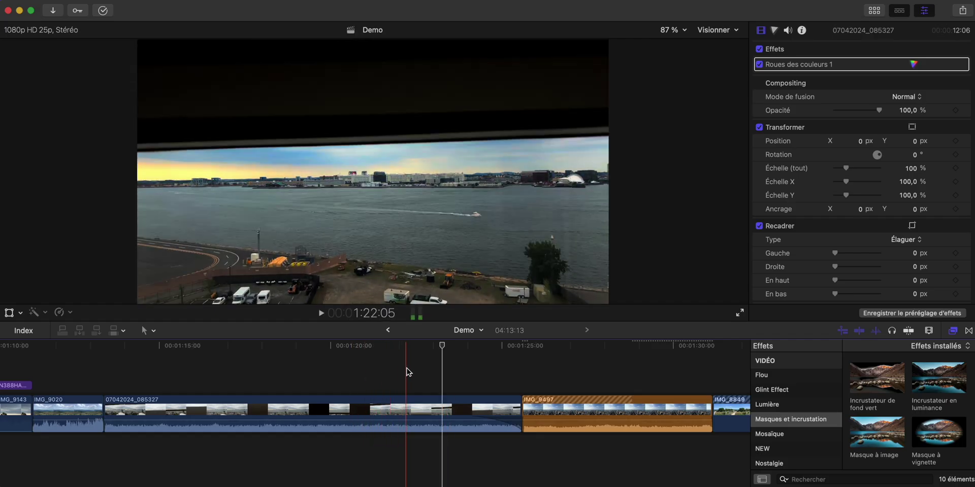
click(419, 369)
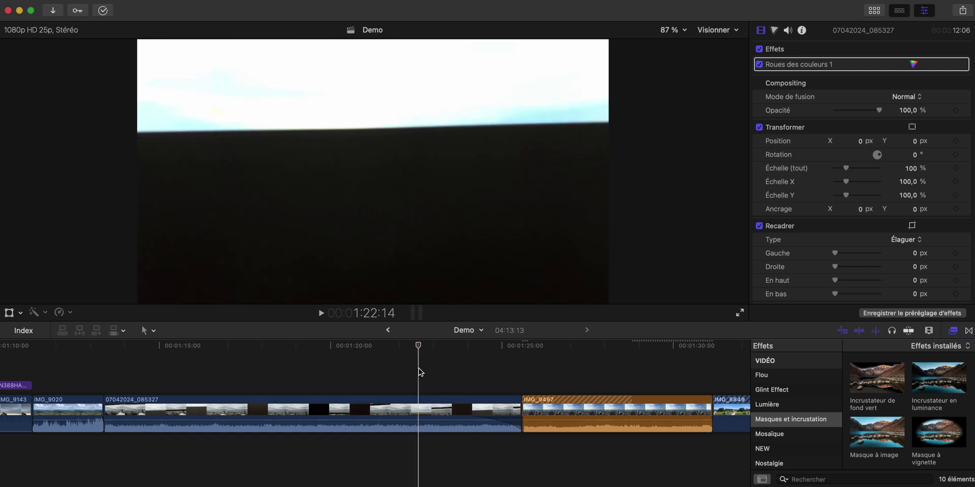
click(576, 405)
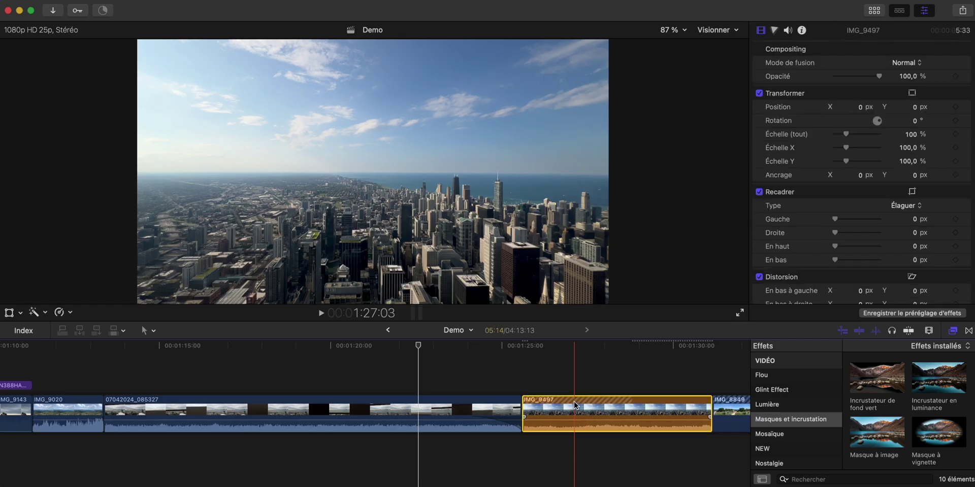
drag(574, 401, 365, 440)
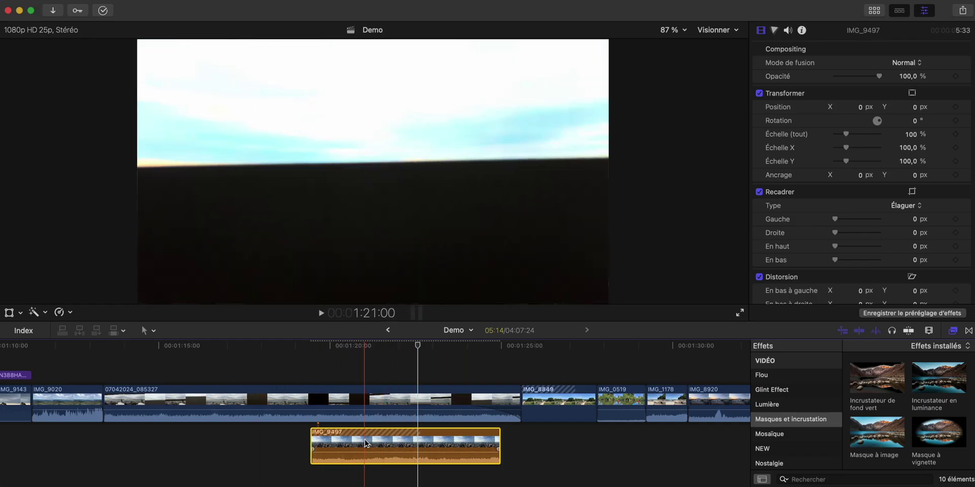
click(362, 402)
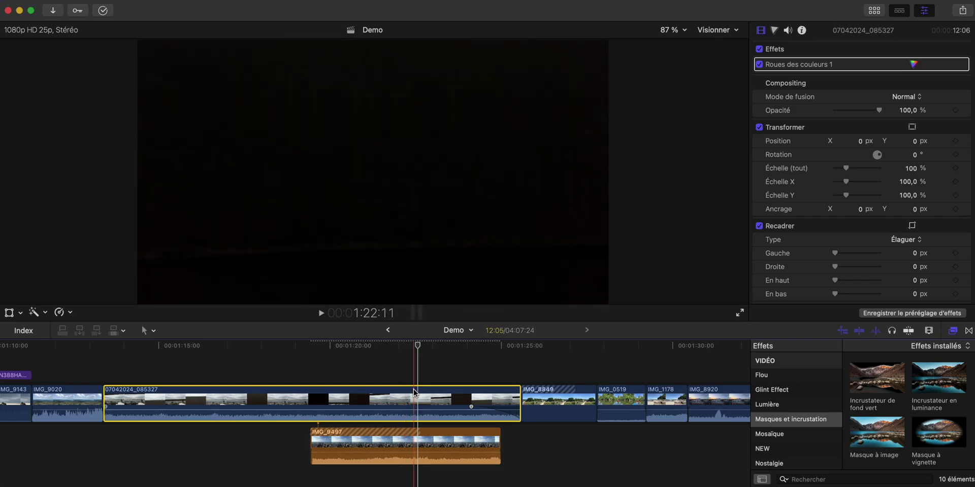
Step: Add a Masque de tracé effect to the 07042024_085327 clip at 1:22:15, on the frame where the dark beam's upper edge shows
click(406, 346)
key(Right)
key(Right)
key(Right)
key(Right)
key(Right)
key(Right)
key(Right)
key(Right)
key(Right)
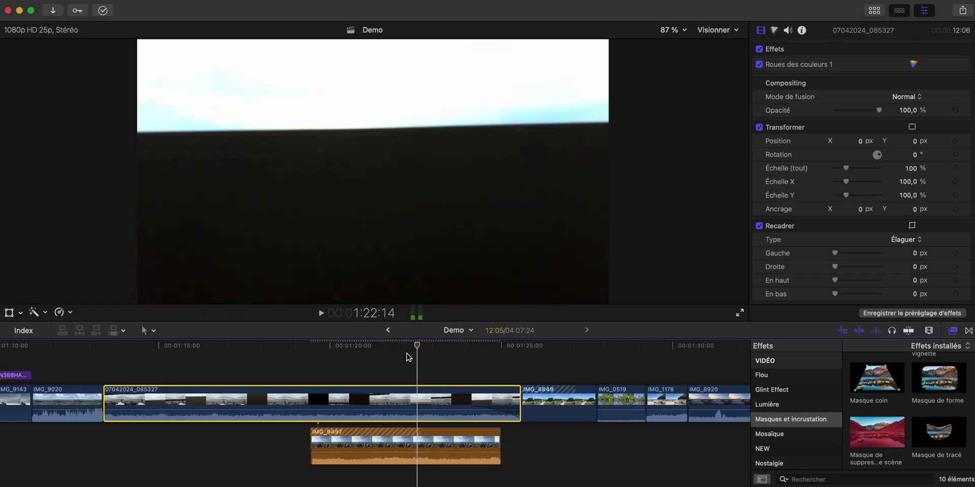
key(Left)
key(Right)
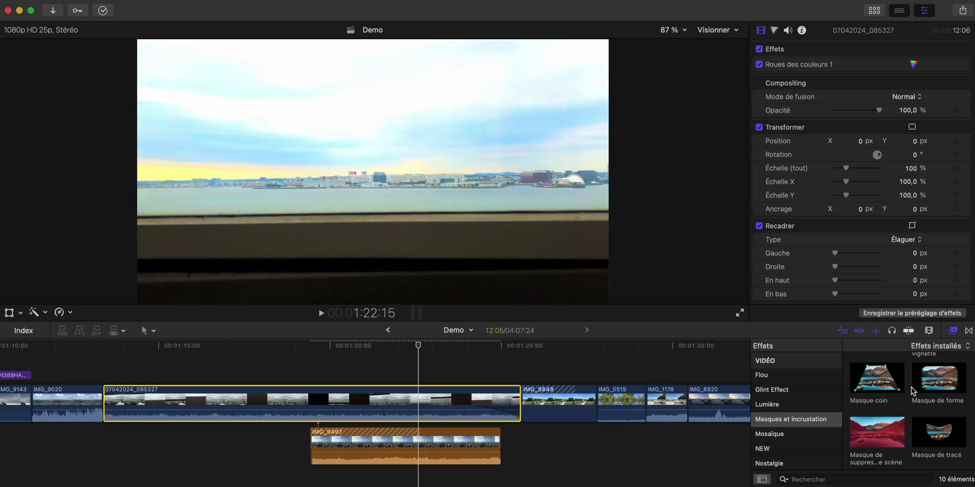
scroll(914, 402, down, 1)
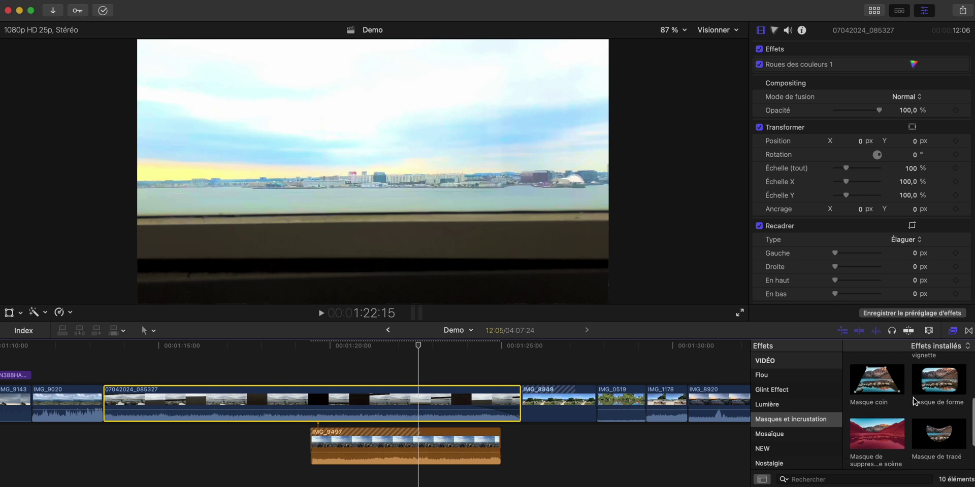
double_click(933, 431)
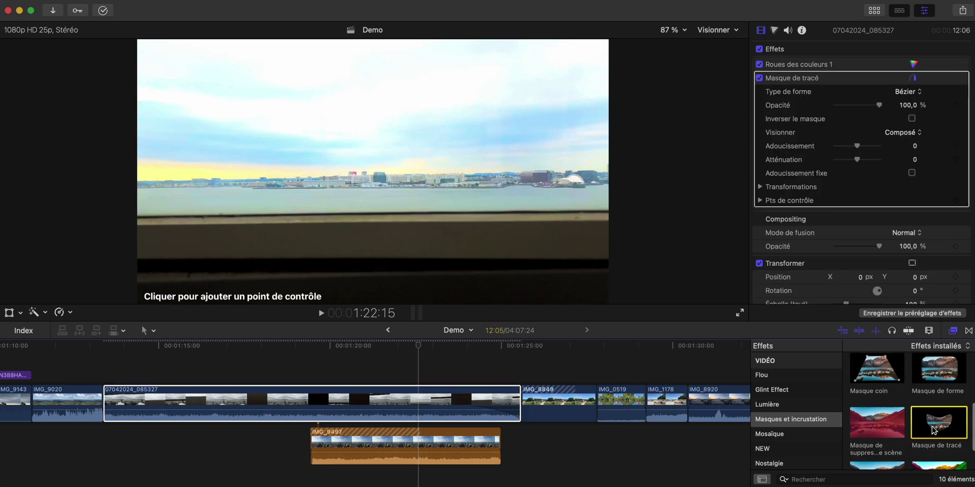
Step: Draw a closed four-point mask around the area above the beam, extending past both sides of the picture, and invert the mask
click(124, 215)
click(623, 209)
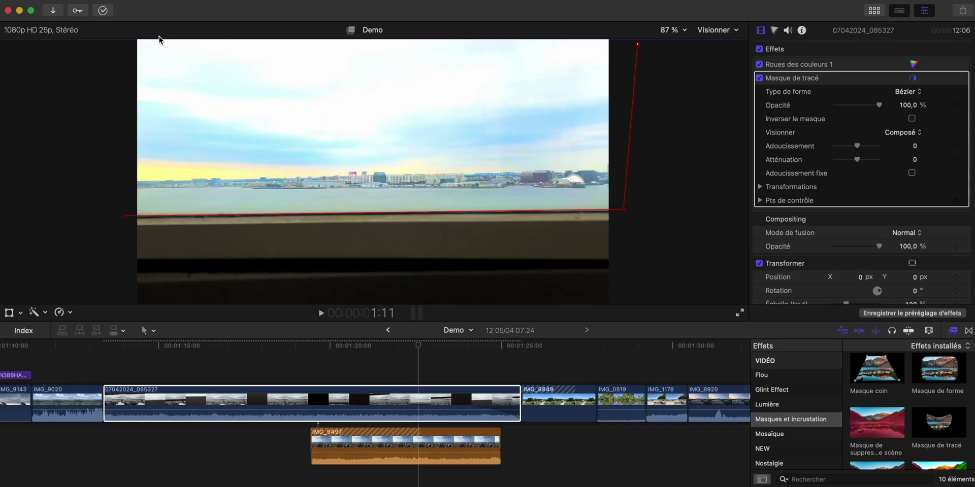
click(120, 46)
click(124, 216)
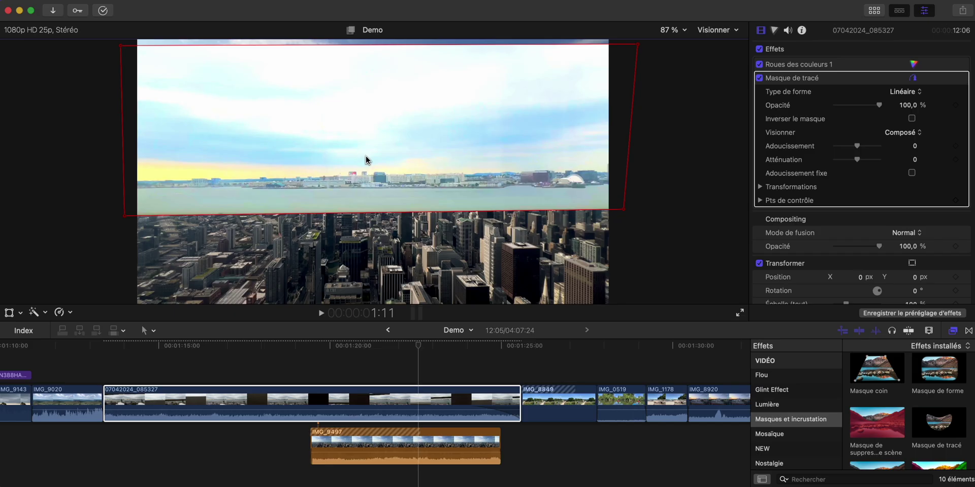
click(911, 119)
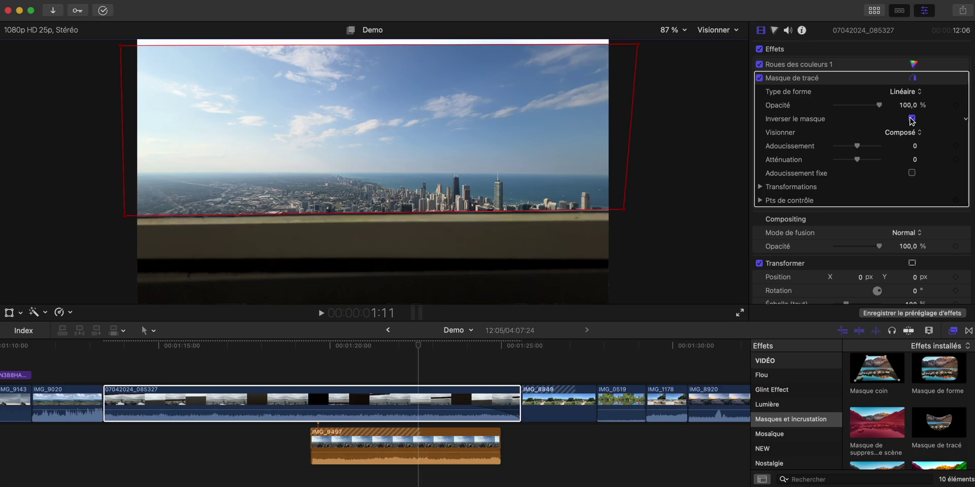
Step: Move the mask's two upper corners beyond the picture's upper edge, working at 50 % zoom, and restore the fitted view
click(668, 32)
click(687, 87)
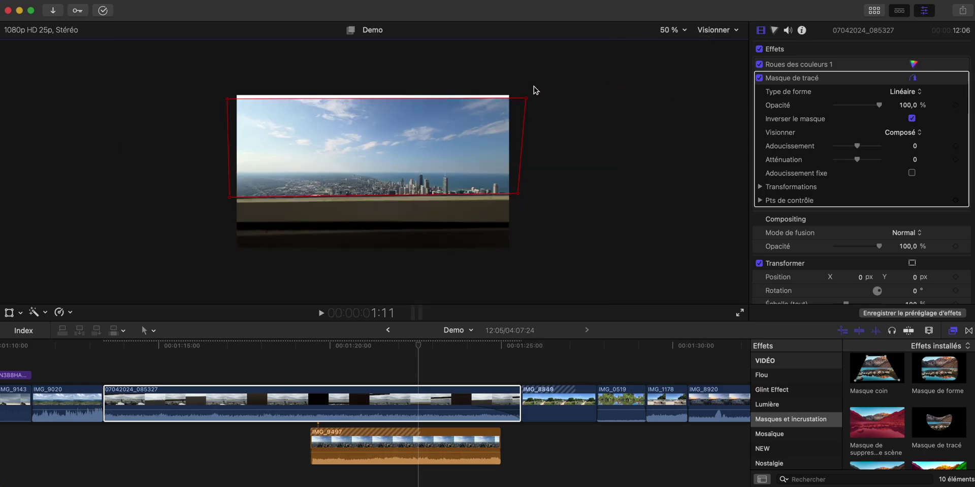
drag(526, 98, 527, 81)
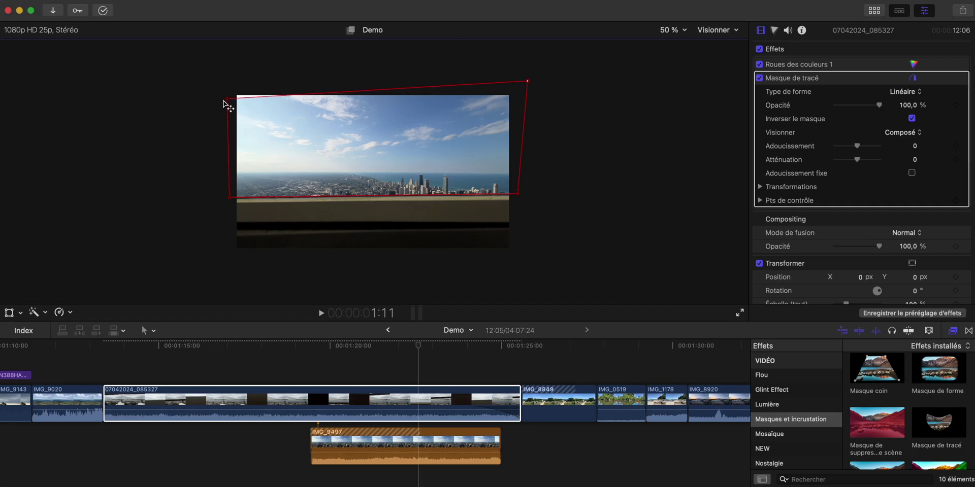
drag(224, 100, 218, 85)
click(668, 30)
click(673, 42)
click(416, 357)
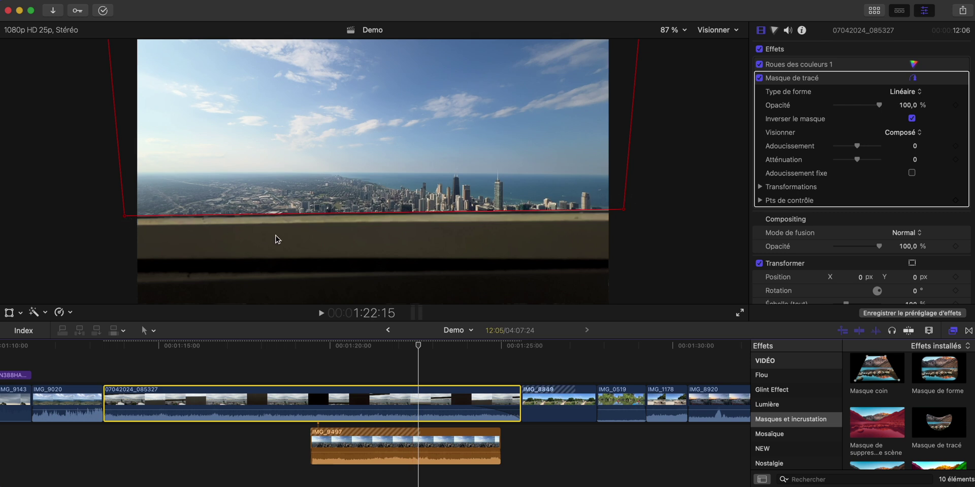
Step: Add a keyframe for the mask's control points at 1:22:15
click(760, 201)
scroll(813, 193, down, 2)
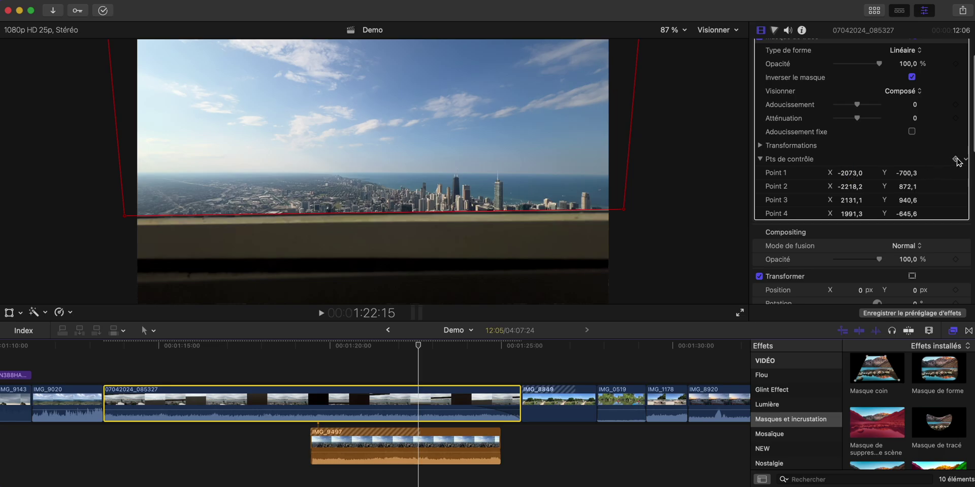
click(955, 159)
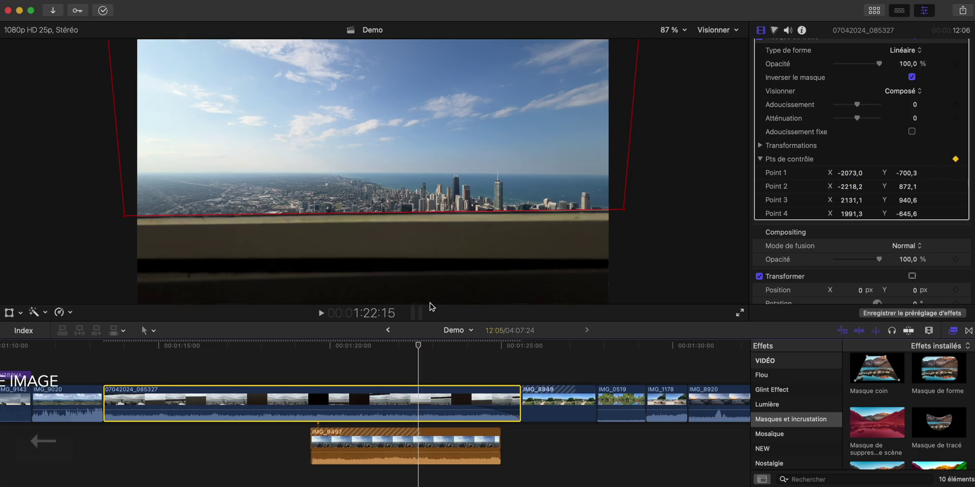
Step: At 1:22:18, lower the mask's two bottom points to the beam's edge near the foot of the picture
key(Right)
key(Right)
key(Right)
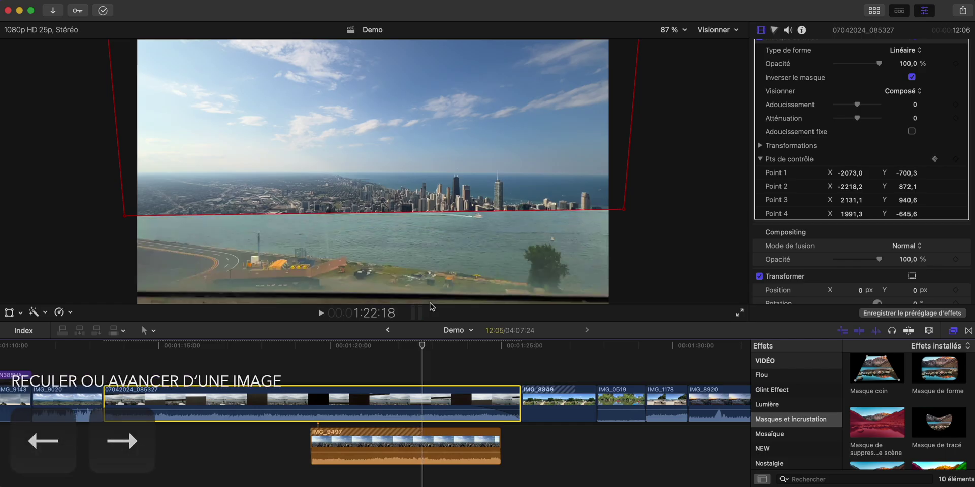
key(Right)
key(Left)
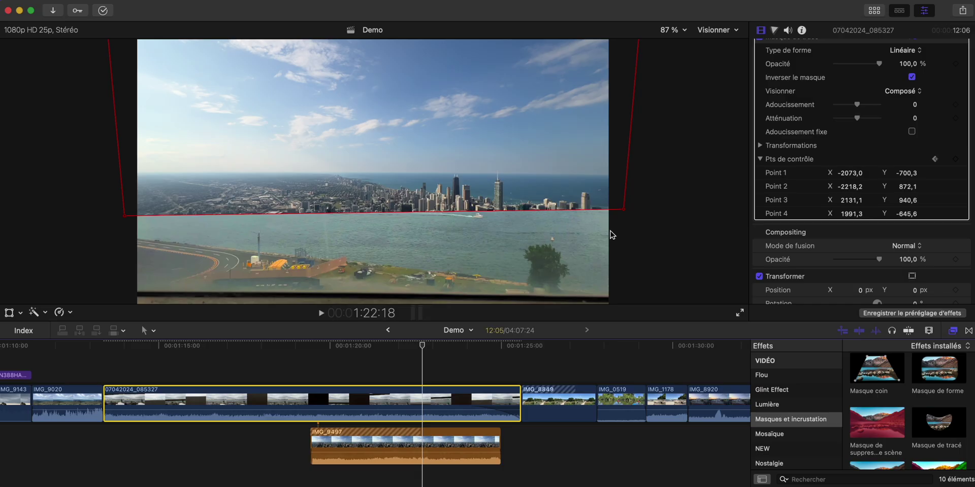
click(655, 197)
drag(123, 220, 123, 295)
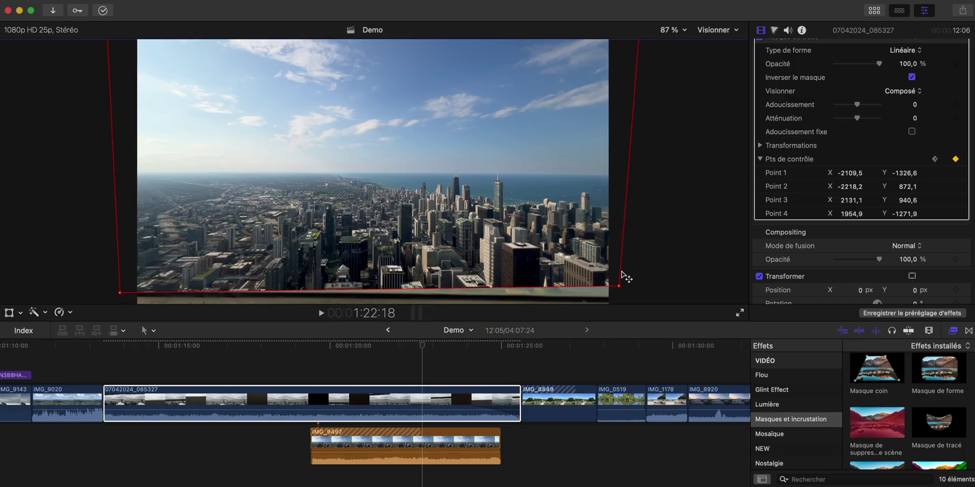
drag(619, 287, 621, 297)
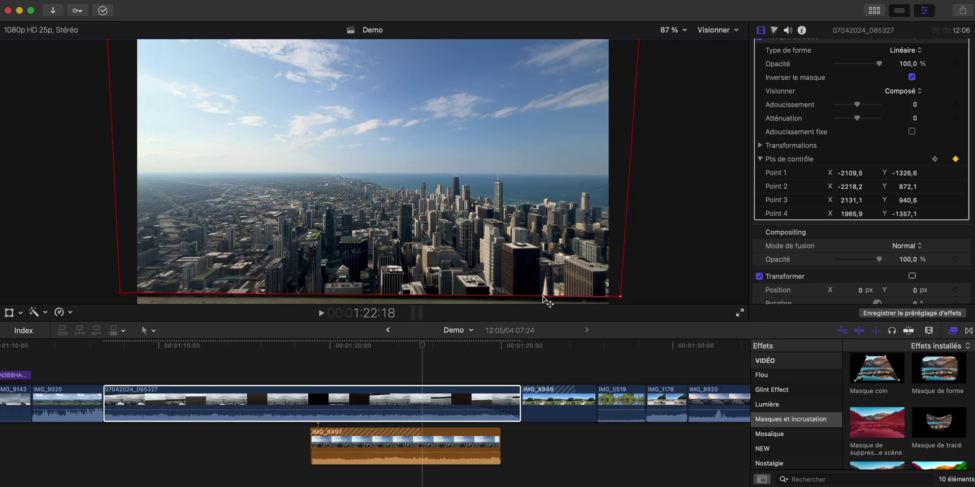
Step: At 1:22:10, raise the mask's two bottom points above the picture so the mask starts outside the frame
key(Left)
key(Left)
key(Left)
key(Left)
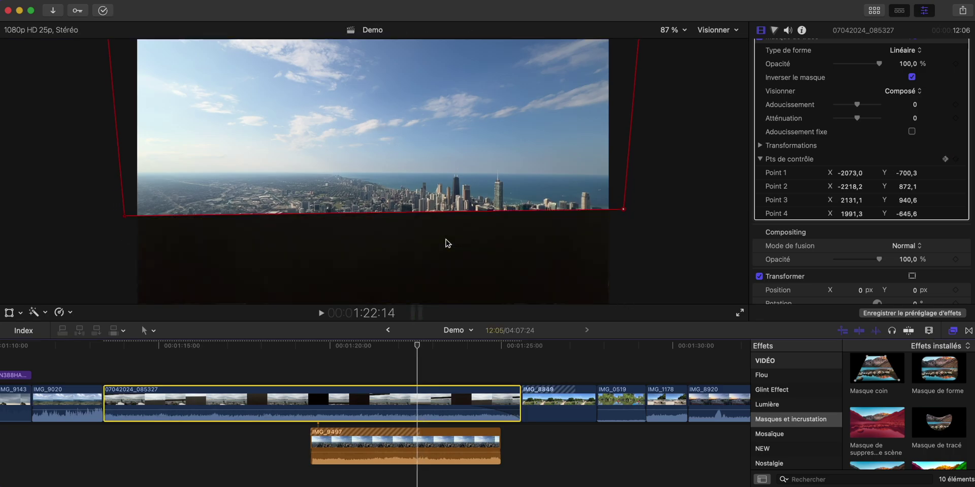
key(Left)
key(Left)
key(Left)
key(Left)
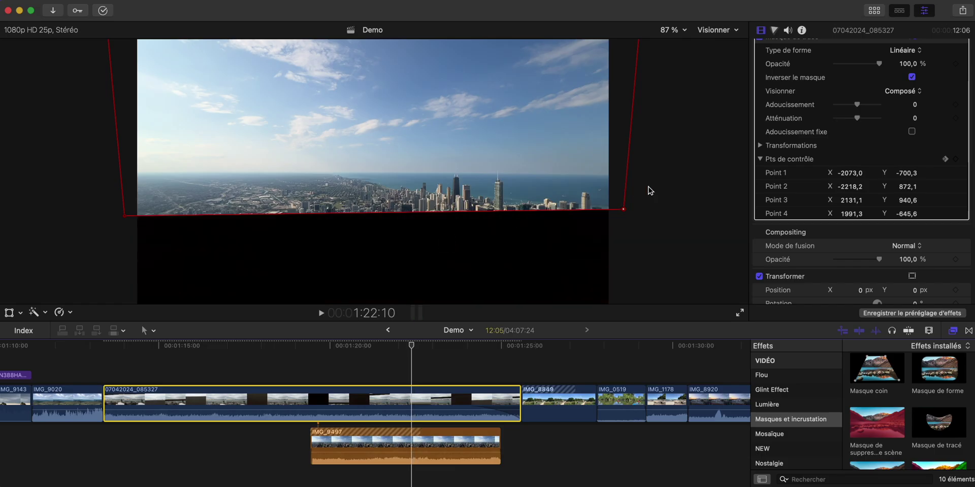
drag(669, 187, 125, 37)
Step: Correct the mask's lower edge frame by frame from 1:22:12 up to the 1:22:15 keyframe, following the beam's movement
key(Right)
key(Right)
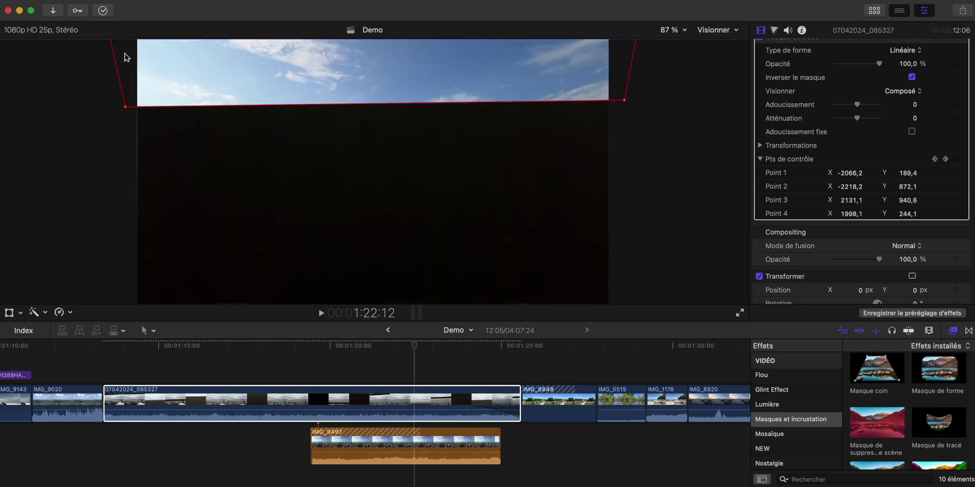
drag(126, 108, 126, 50)
key(Right)
key(Right)
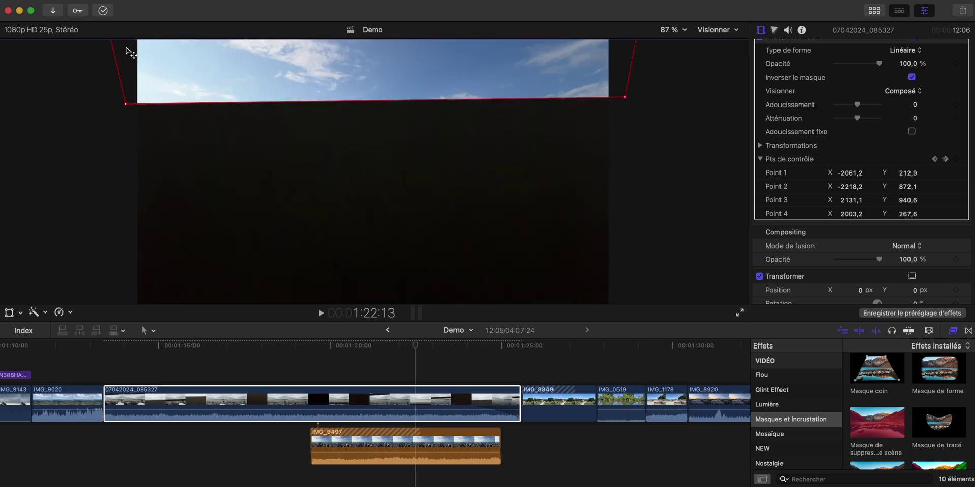
drag(124, 158, 126, 133)
key(Right)
key(Left)
key(Left)
drag(128, 89, 126, 30)
key(Left)
key(Right)
key(Right)
key(Right)
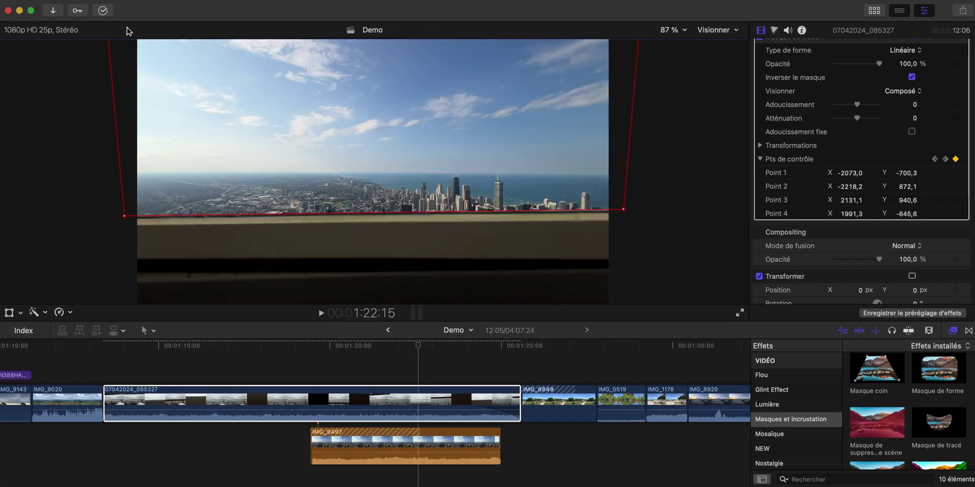
Step: At 1:22:19, lower the mask's two bottom points below the picture so the city shot fills the whole frame
key(Right)
key(Right)
key(Right)
key(Right)
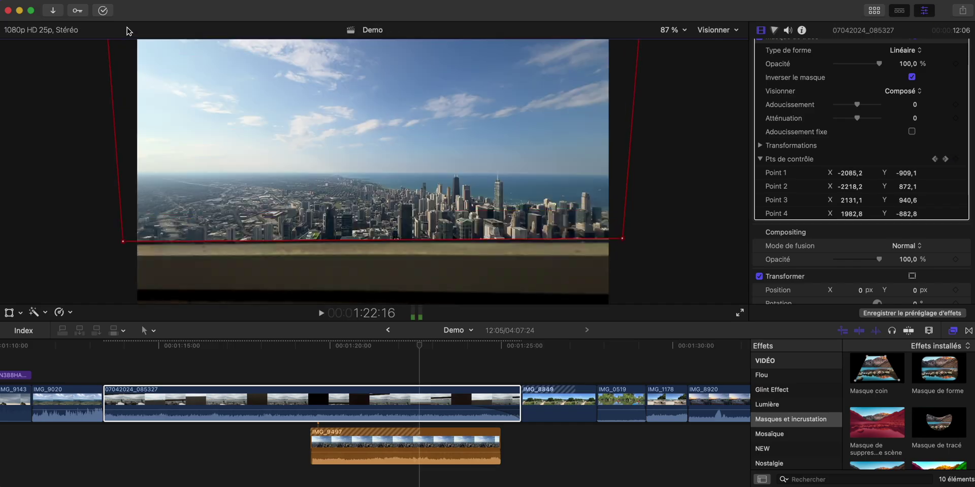
key(Left)
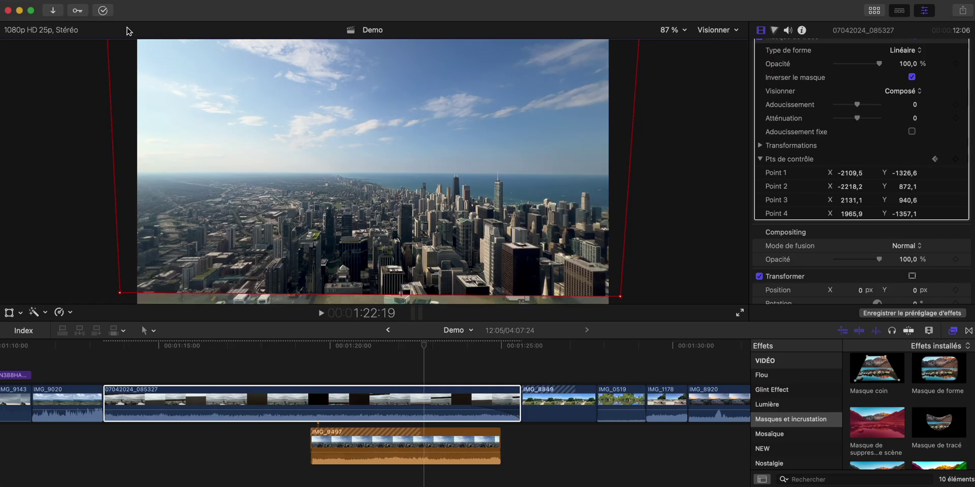
key(Right)
drag(118, 294, 119, 322)
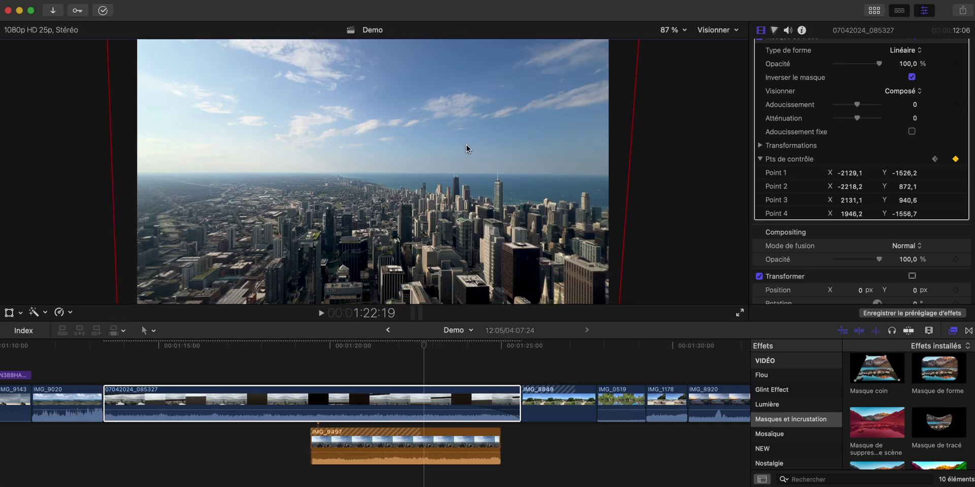
Step: Set the mask's Adoucissement to 57,0 at 1:22:16 and inspect the softened edge along the beam at 200 % zoom
key(Left)
key(Left)
key(Left)
key(Left)
key(Right)
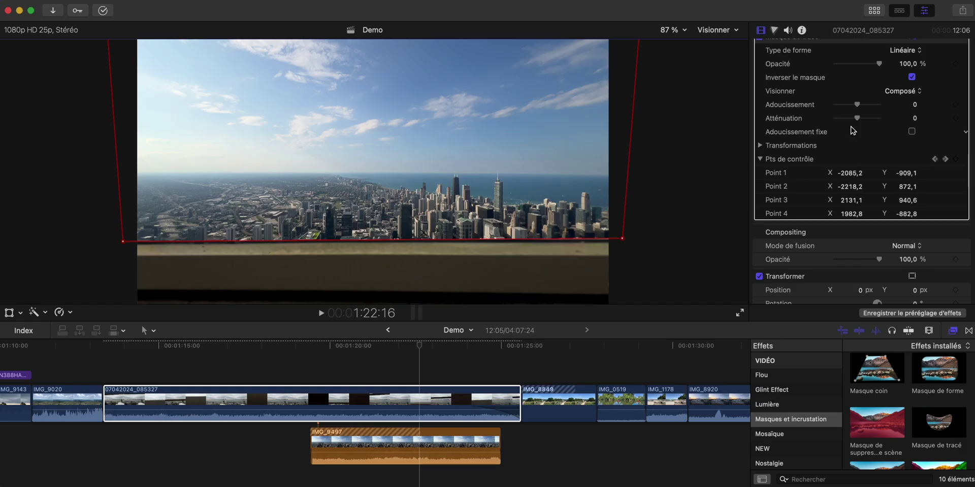
mouse_move(862, 106)
mouse_down()
mouse_move(888, 107)
mouse_move(866, 107)
mouse_up()
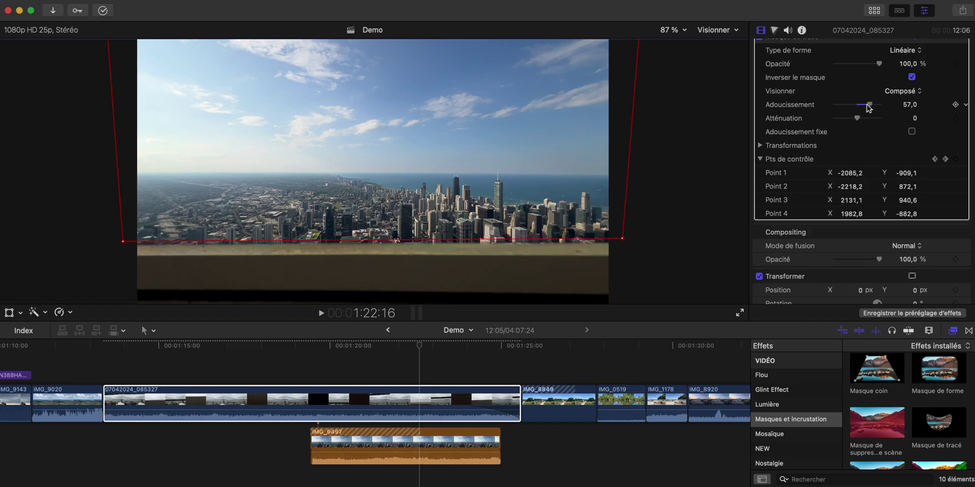
click(675, 30)
click(687, 127)
drag(725, 173, 724, 184)
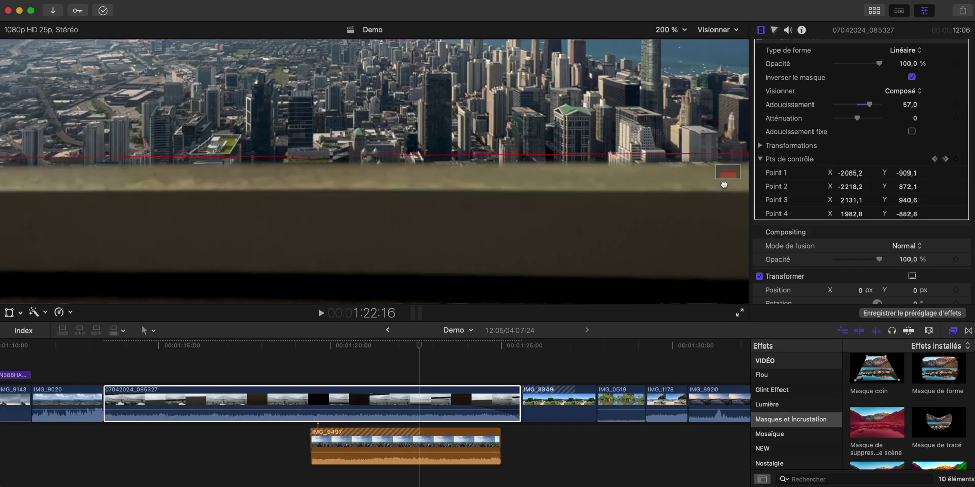
click(678, 31)
click(683, 39)
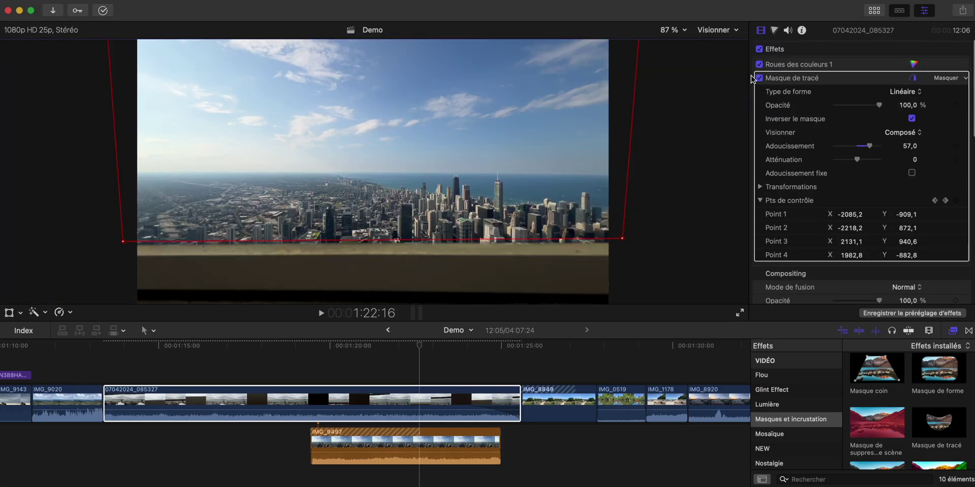
Step: Hide the mask outline and play the masked transition from 07042024_085327 to the city clip
click(832, 50)
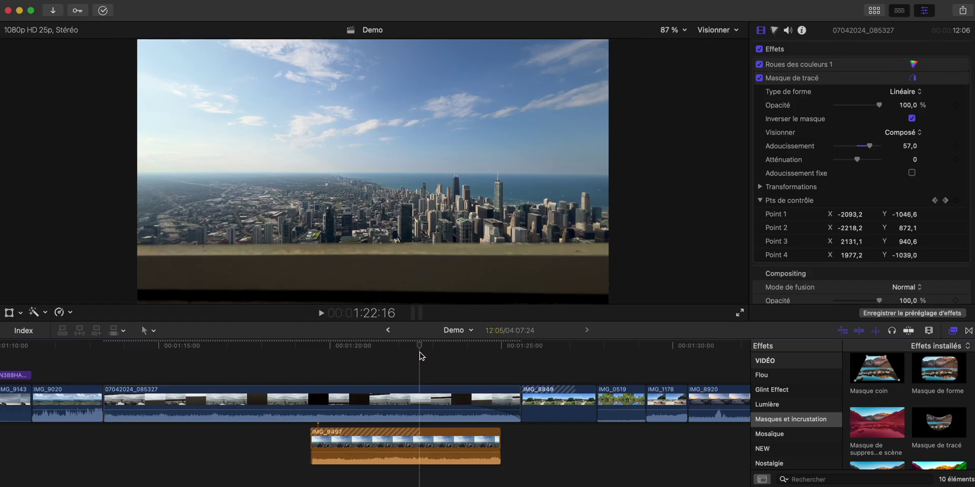
click(421, 404)
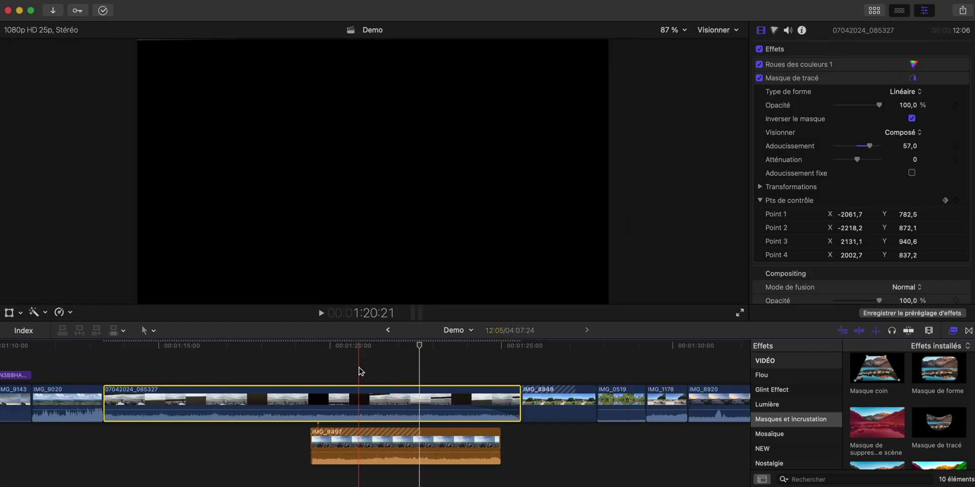
key(space)
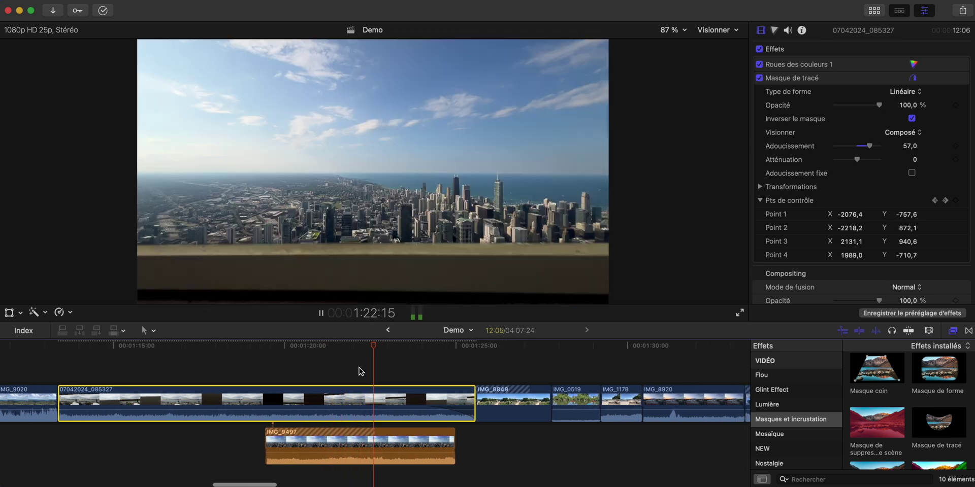
Step: Go to the IMG_9143 clip following the N388HA title and place the playhead on it
click(239, 382)
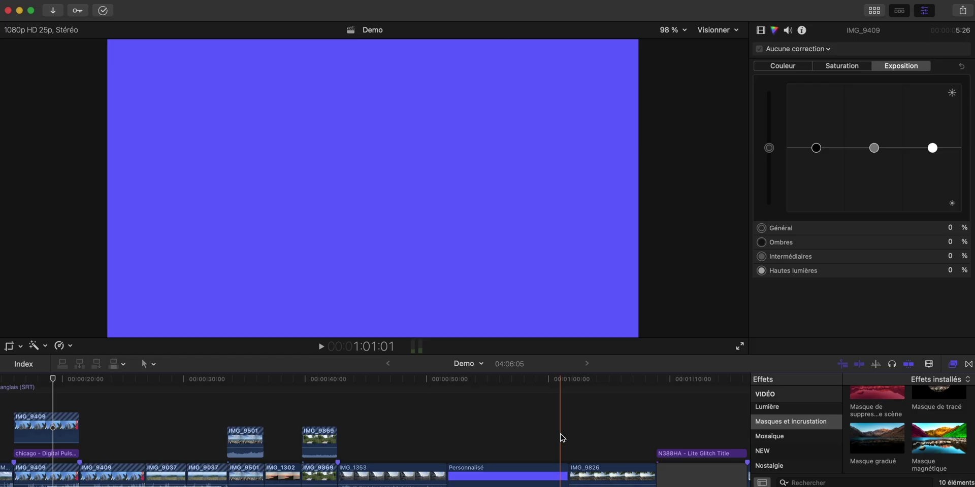
click(447, 453)
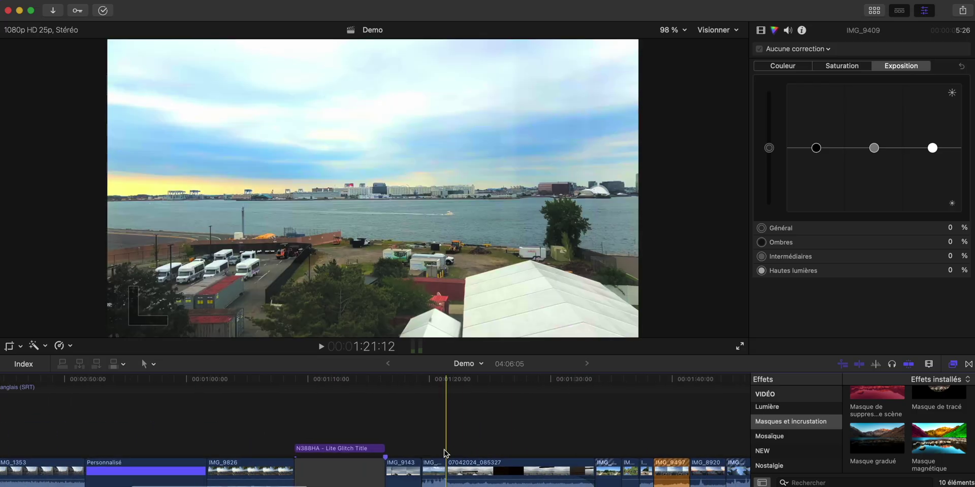
scroll(399, 456, up, 5)
scroll(398, 454, right, 2)
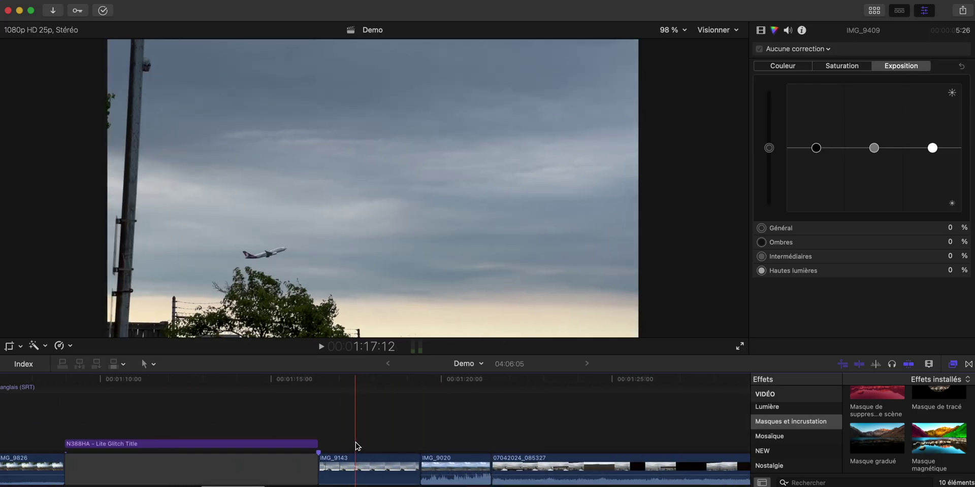
click(378, 449)
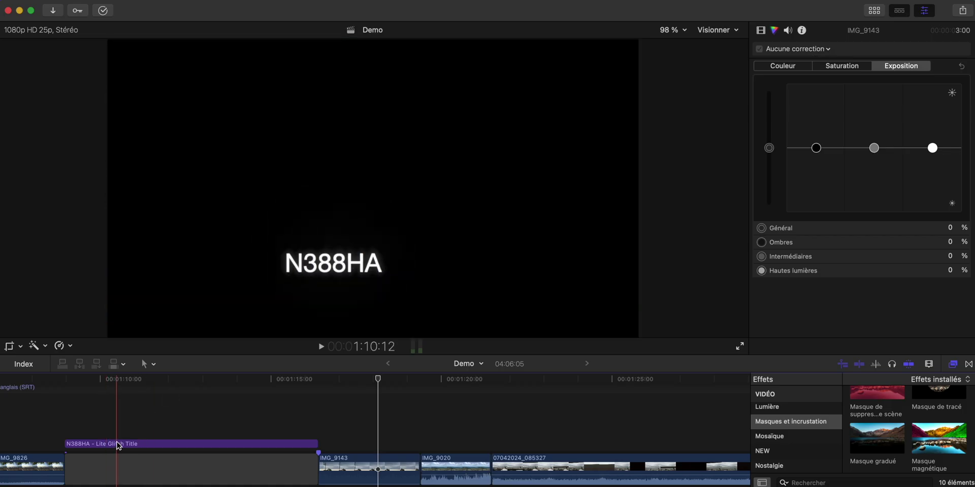
Step: Move the N388HA title over IMG_9143, trim its start to the clip's start, and show its Transformer controls in the viewer
click(122, 445)
drag(122, 446, 226, 444)
key(alt+bracketleft)
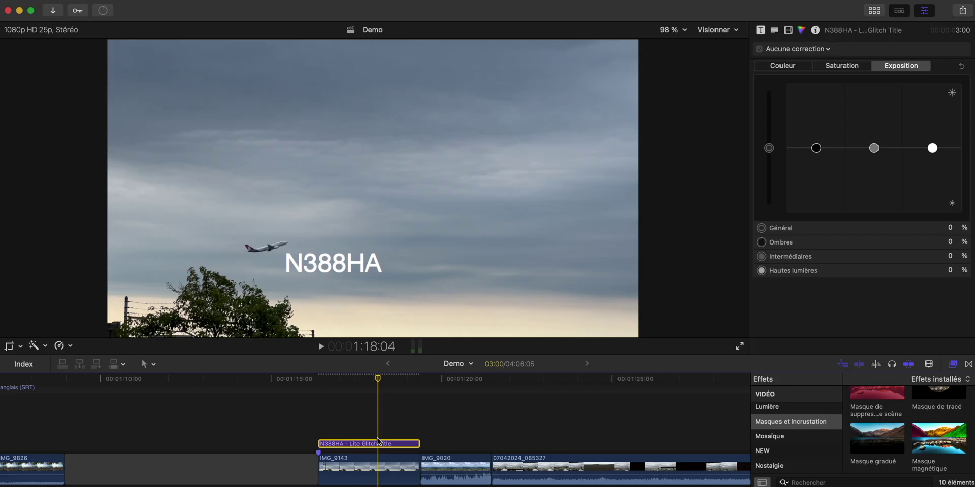
click(788, 31)
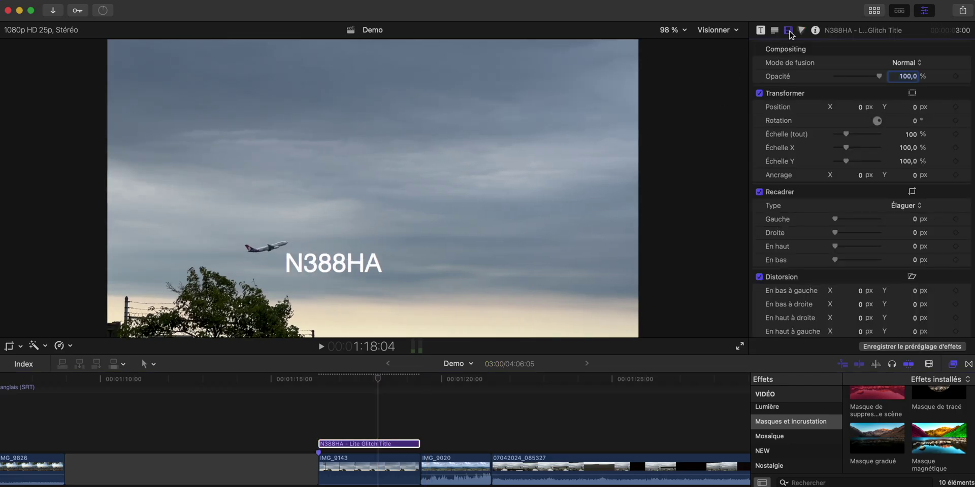
click(912, 94)
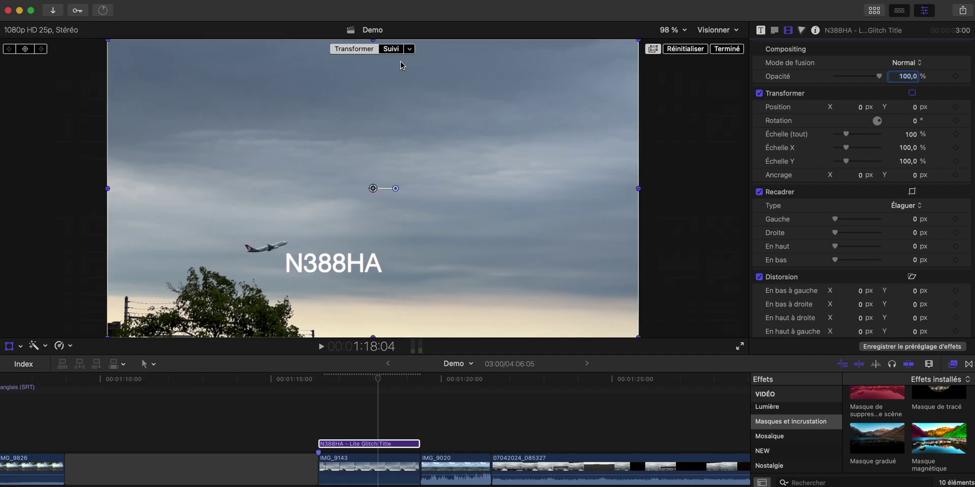
Step: Try moving the N388HA title up and to the right in the picture, and reset its transform
click(373, 188)
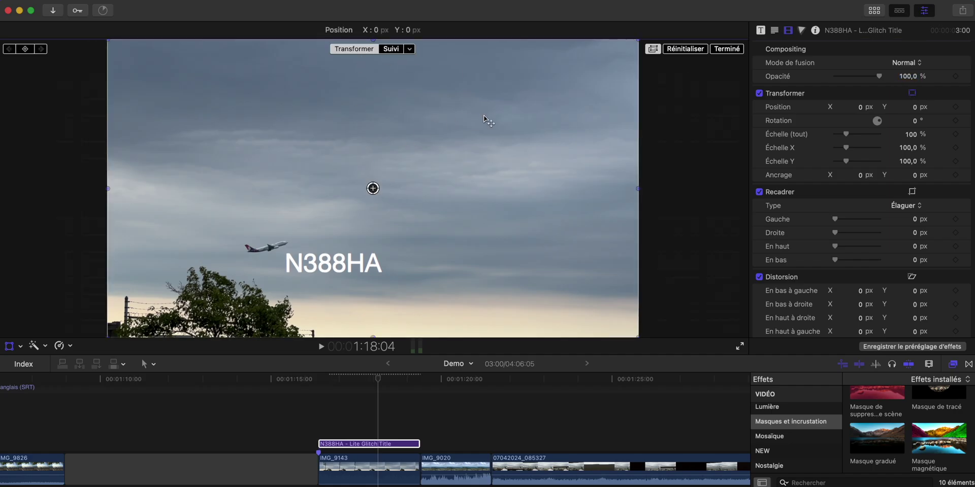
drag(497, 119, 392, 114)
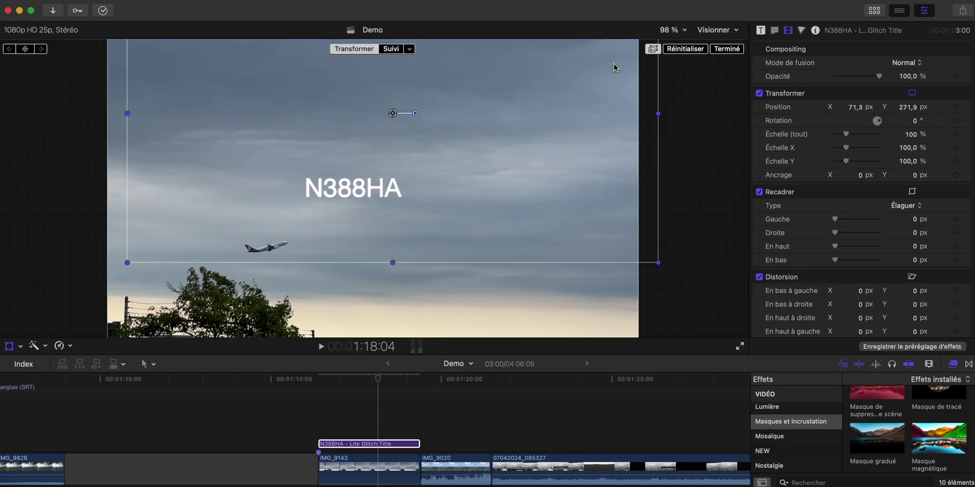
click(694, 51)
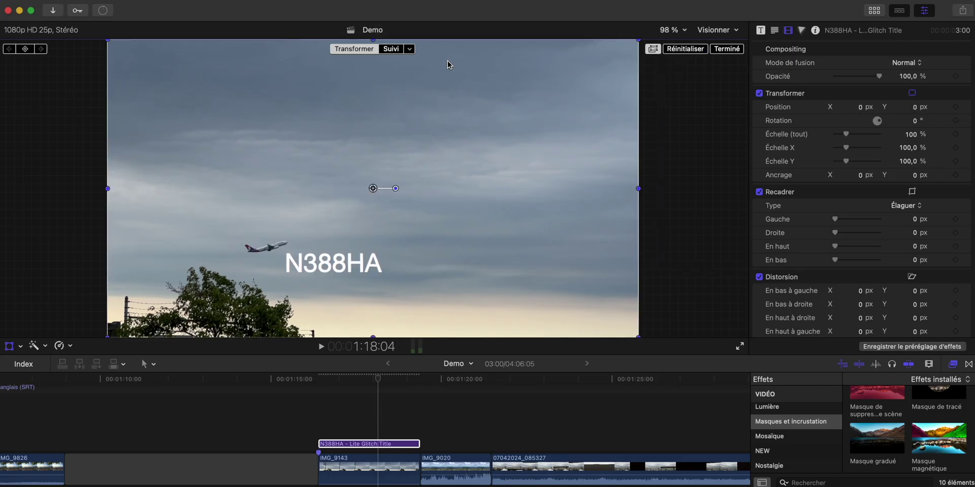
Step: Add a Suivi tracker to the title, fit its grid tightly around the airplane, analyse the motion and finish the transform
click(391, 49)
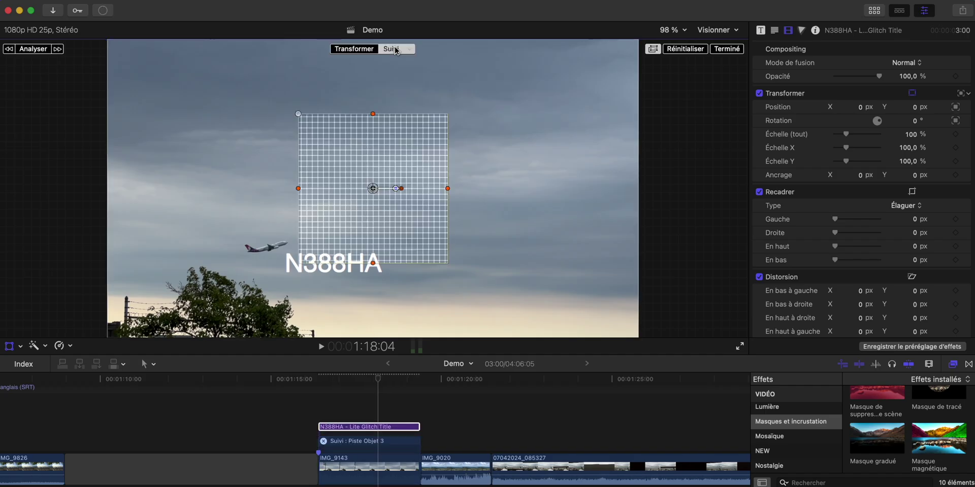
drag(374, 189, 231, 251)
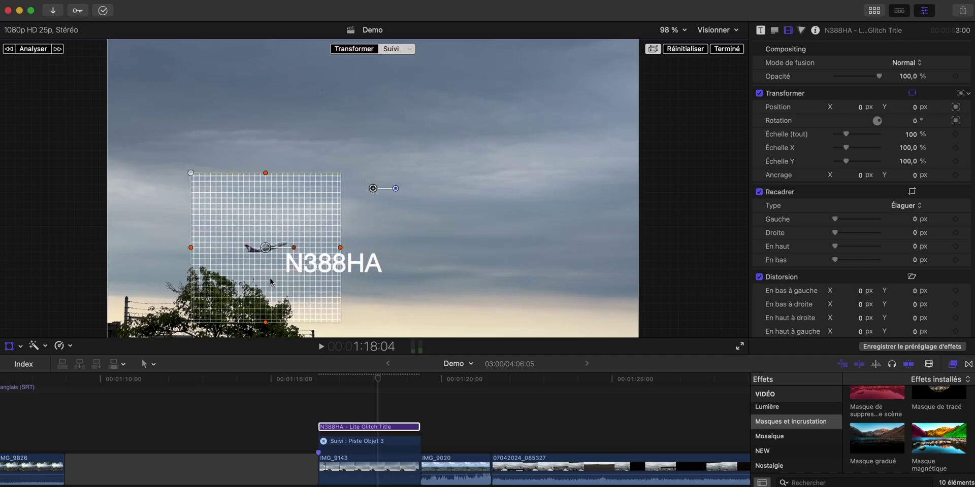
drag(265, 279, 292, 238)
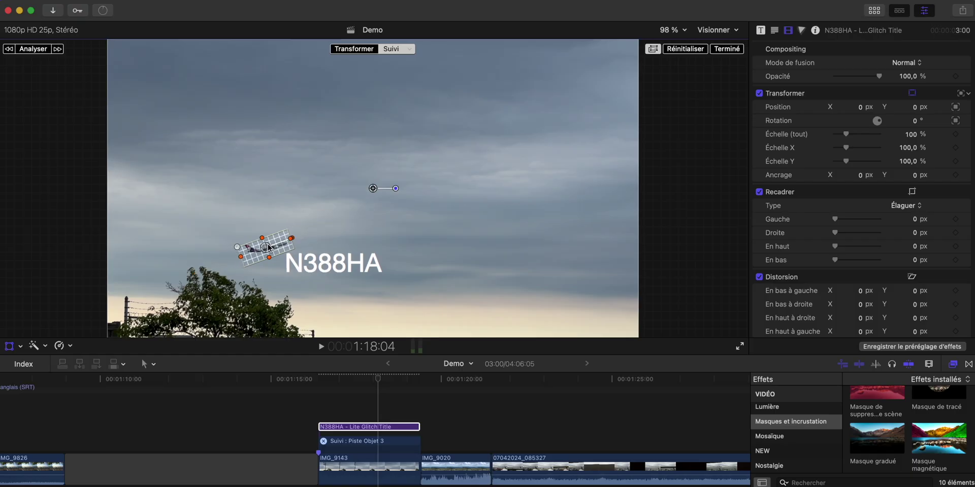
click(39, 49)
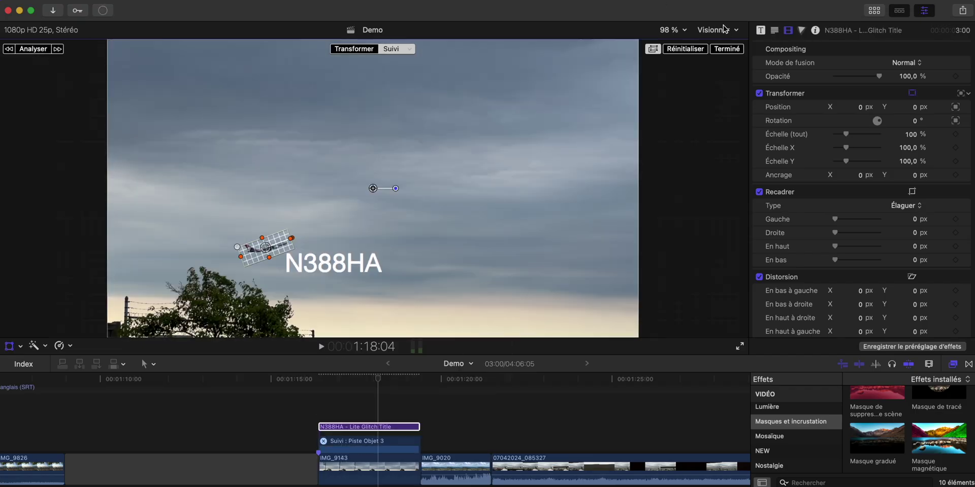
click(726, 49)
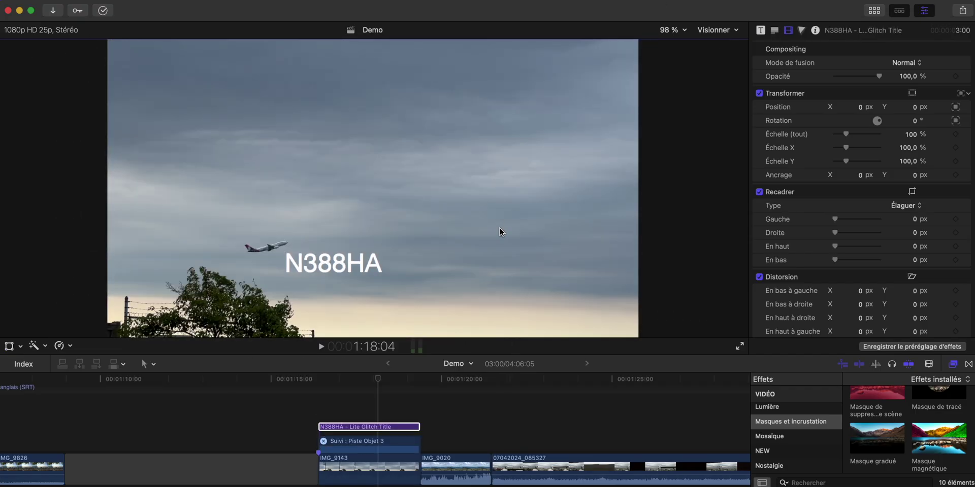
Step: Play IMG_9143 from its start to check how the title follows the airplane
click(321, 383)
key(space)
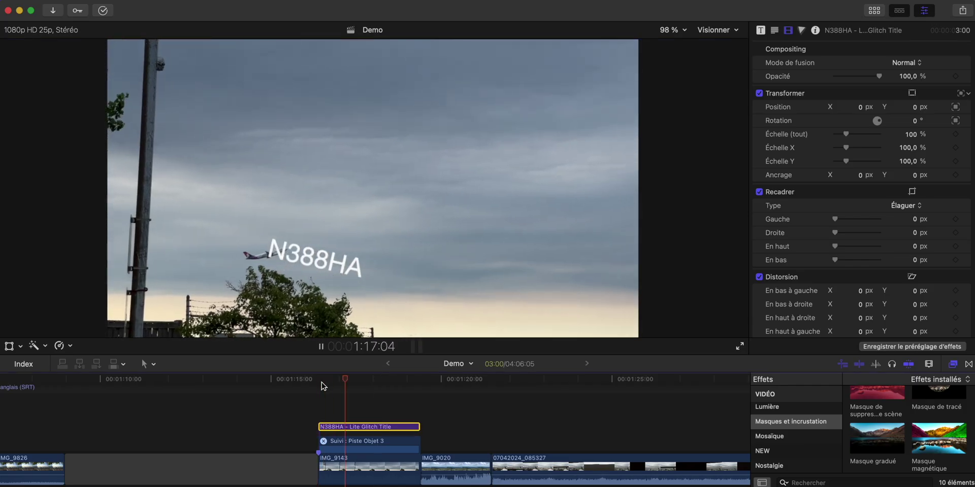
key(space)
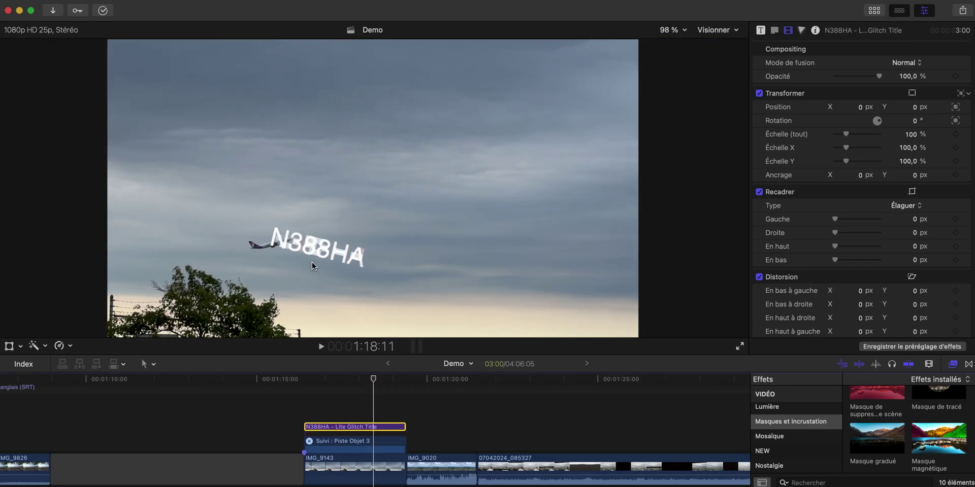
Step: Turn off Rotation in the title's Suivi options so it follows only the airplane's position, and replay the shot
click(969, 96)
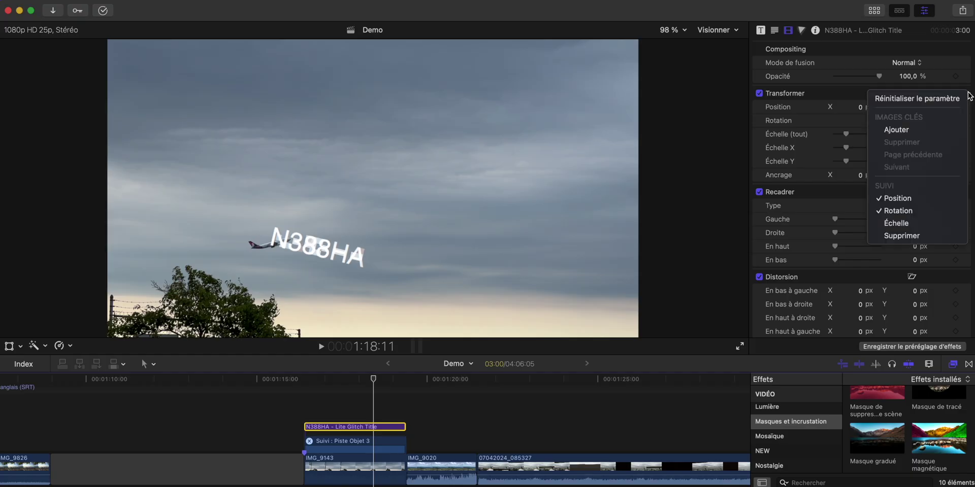
click(907, 211)
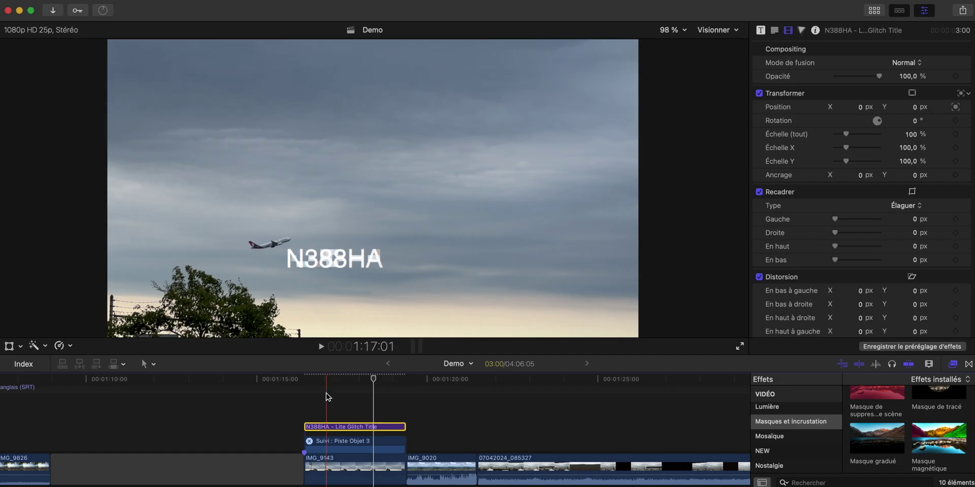
key(space)
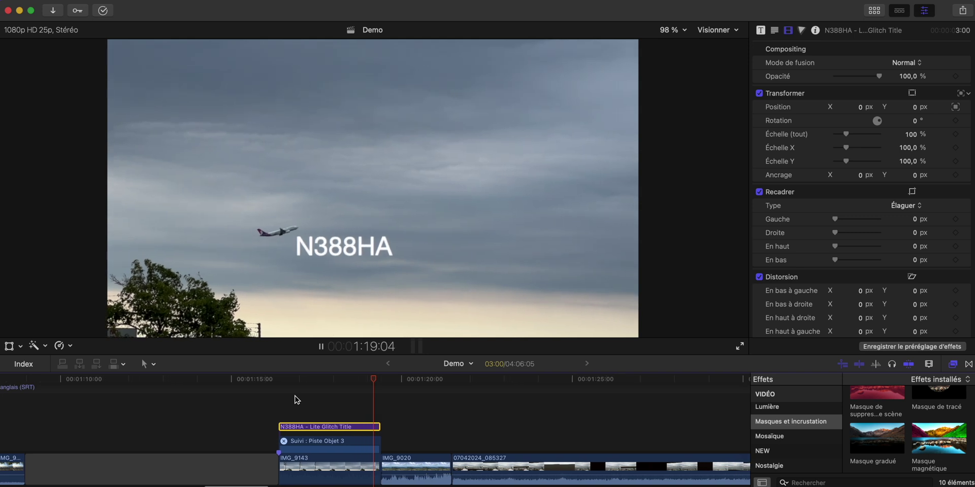
key(space)
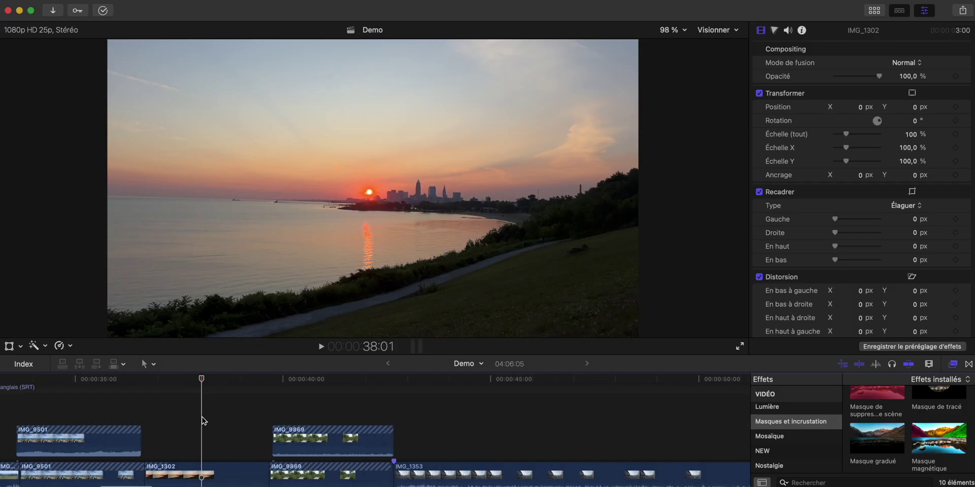
Step: Show the horizon overlay, straighten IMG_1302 with Rotation 2,0°, Échelle 118 % and Position Y 62,0 px, and compare with Transformer off
click(233, 442)
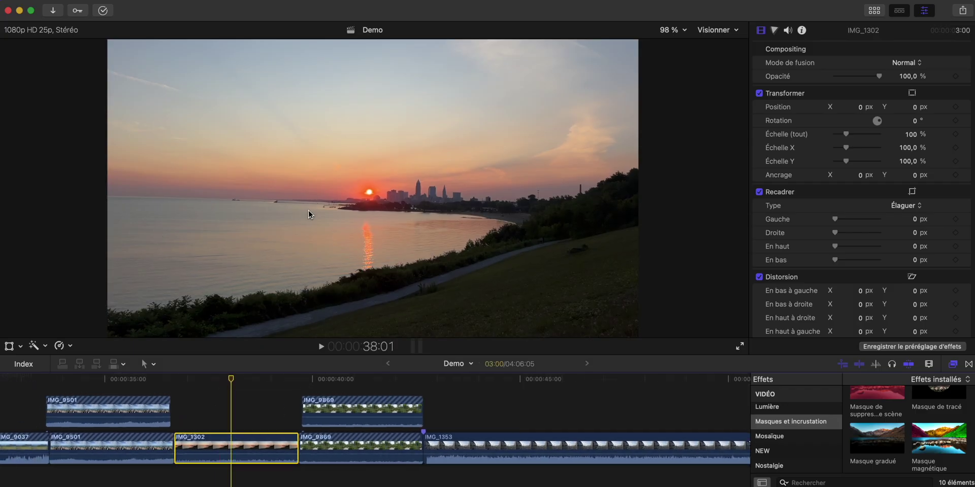
click(734, 30)
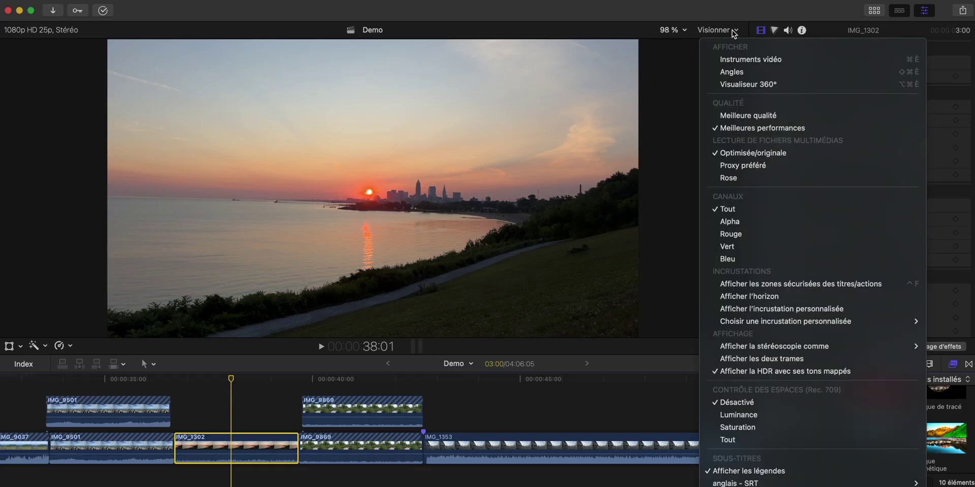
click(747, 297)
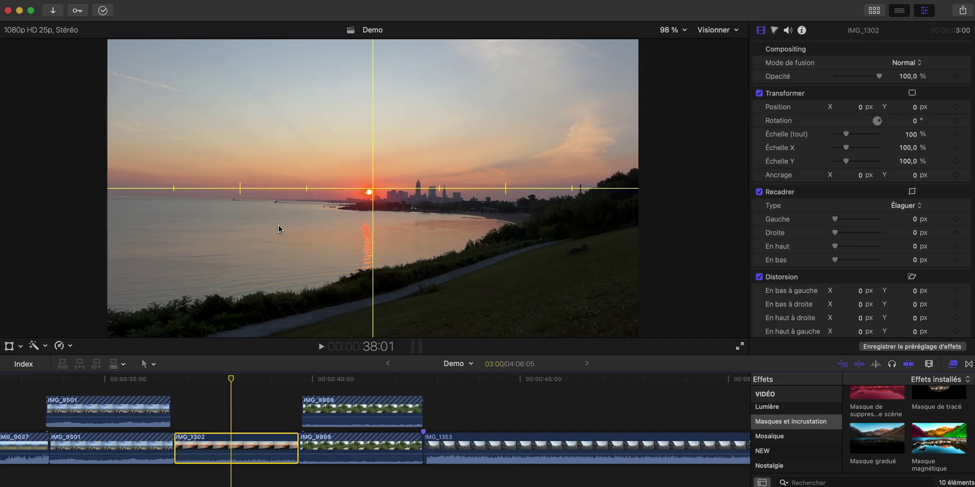
mouse_move(912, 121)
mouse_down()
mouse_move(921, 121)
mouse_move(921, 136)
mouse_move(925, 108)
mouse_up()
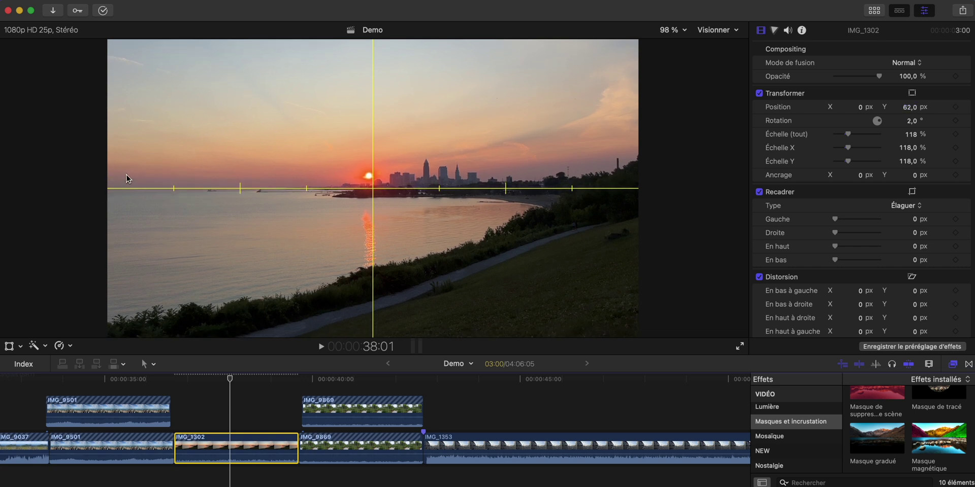
click(759, 94)
click(759, 93)
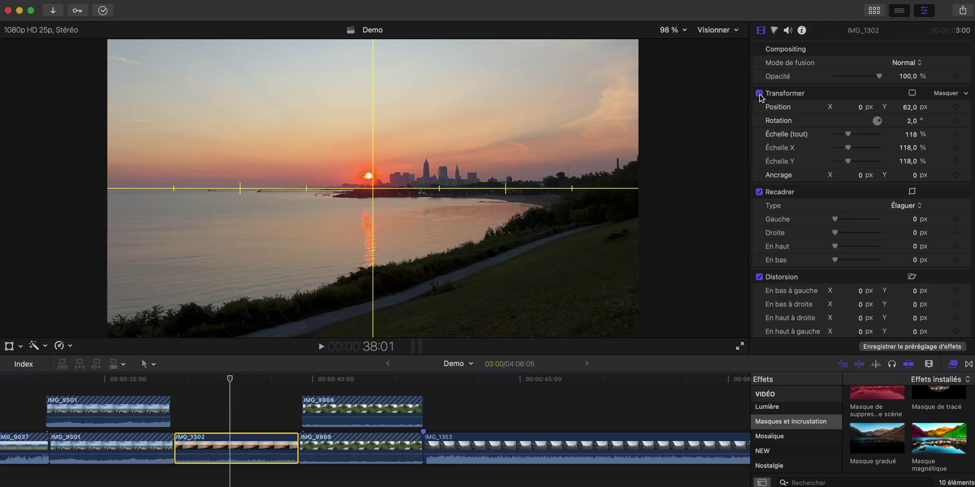
Step: Add the Grid title from the caTitles Tools above IMG_1302 in the timeline and hide the browser
click(735, 31)
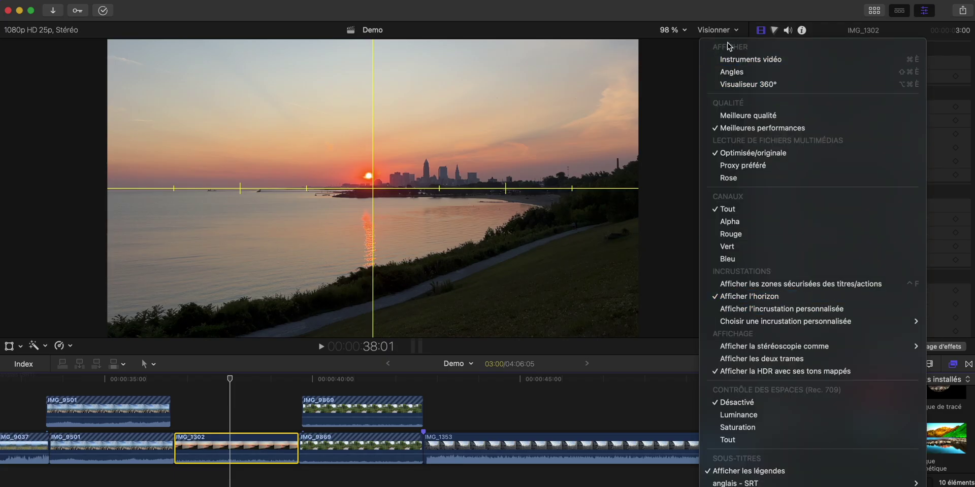
click(726, 31)
click(872, 10)
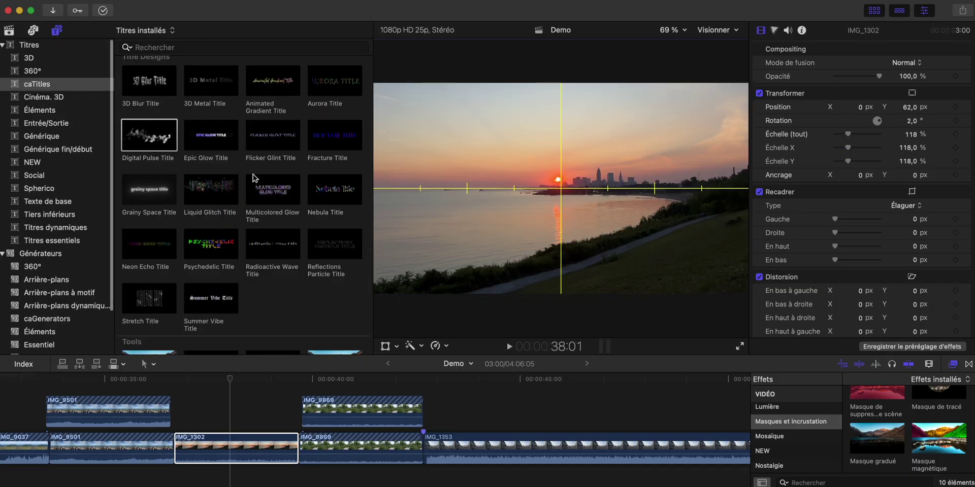
scroll(253, 175, down, 5)
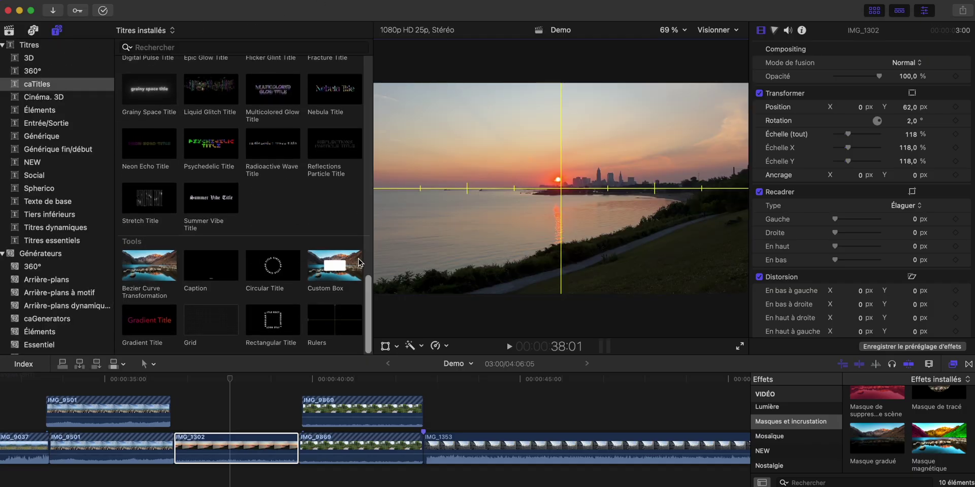
click(205, 319)
drag(211, 318, 213, 400)
key(space)
click(874, 10)
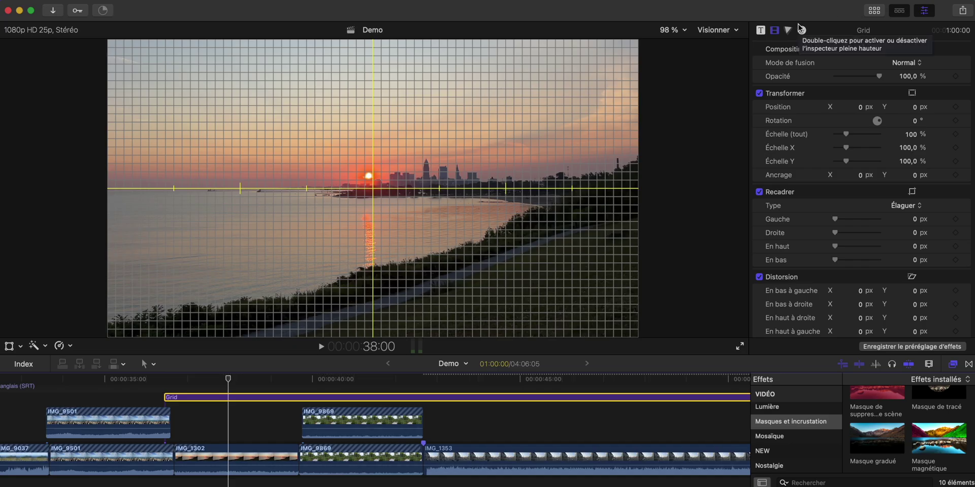
Step: Set the Grid title's Grid Spacing to 8,54 and place the playhead on IMG_1302
click(760, 30)
drag(864, 76, 839, 81)
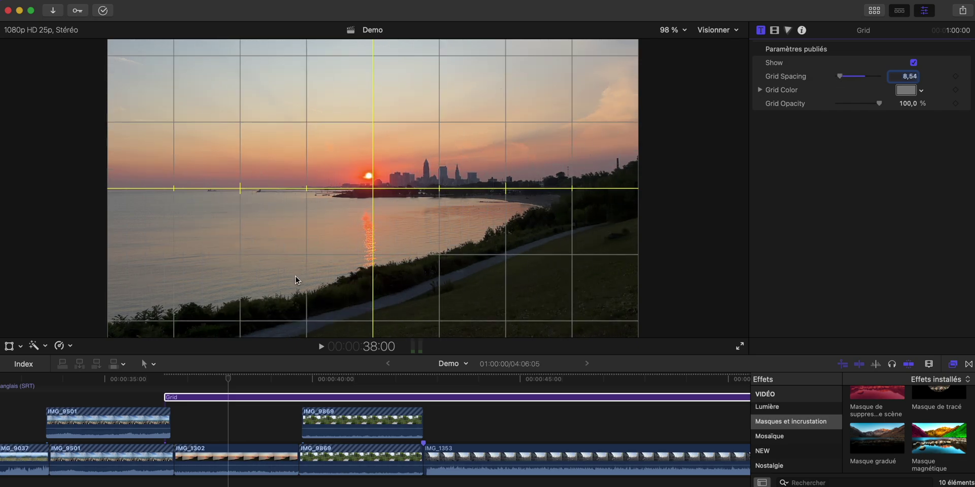
scroll(237, 394, up, 2)
click(237, 393)
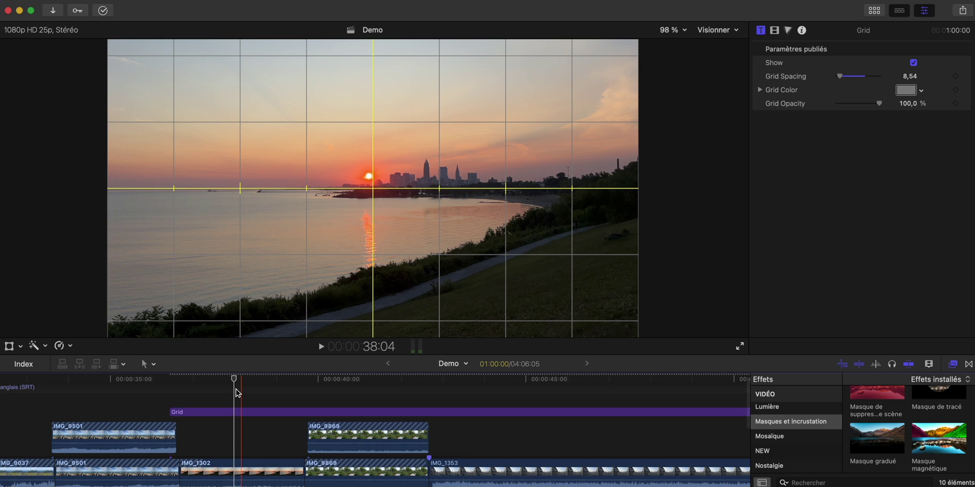
Step: Move the connected IMG_9869 clip above the Grid title over IMG_1302 and set its Position X to -1442,5 px
scroll(238, 393, left, 3)
scroll(236, 393, left, 1)
drag(373, 442, 262, 395)
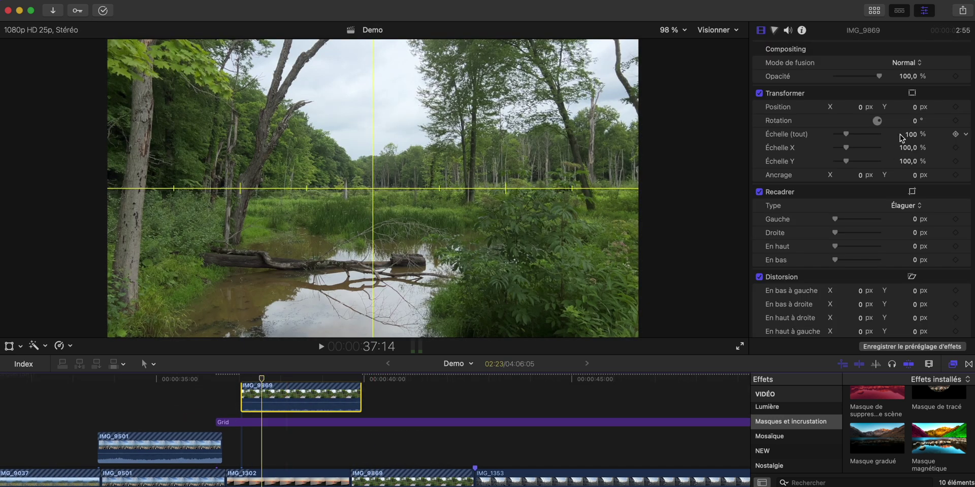
drag(861, 110, 825, 110)
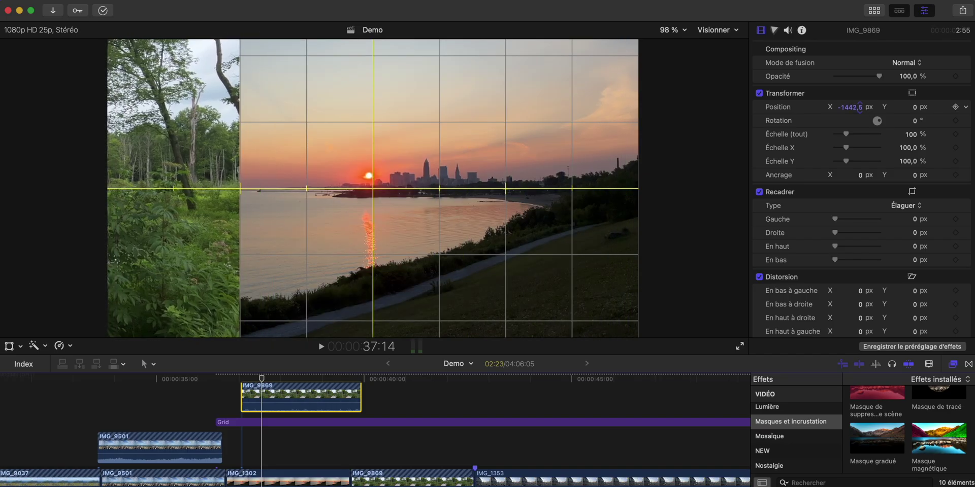
Step: Stack the connected IMG_9501 clip above the shifted IMG_9869 and crop it with Gauche 967,0 px and Droite 1922,0 px
scroll(427, 455, right, 3)
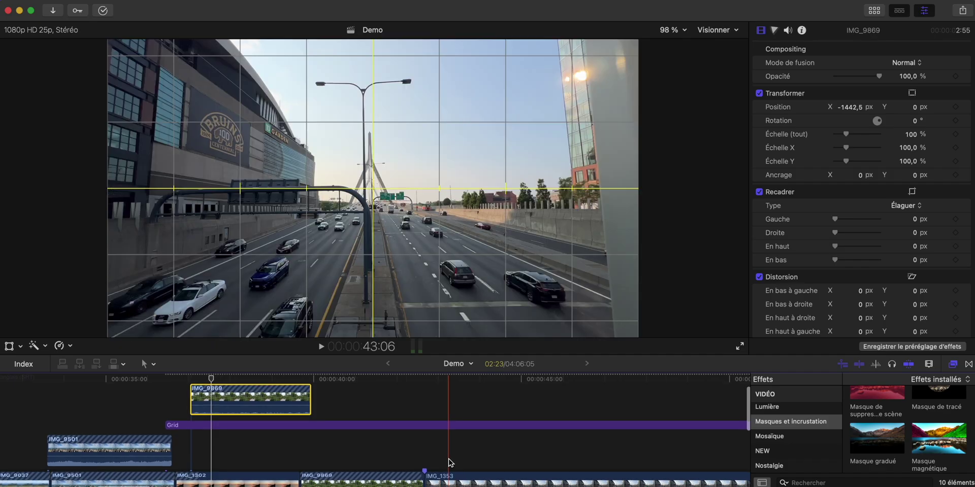
click(100, 447)
drag(100, 447, 244, 424)
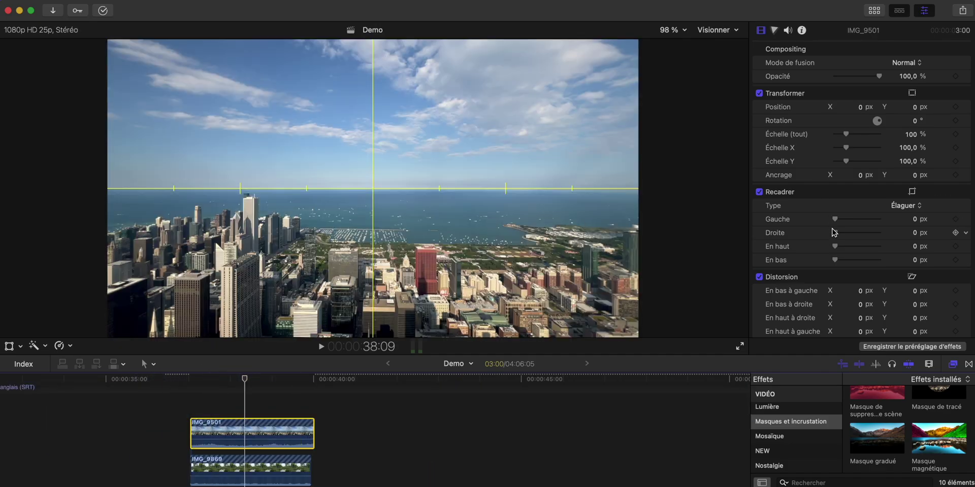
drag(837, 234, 854, 218)
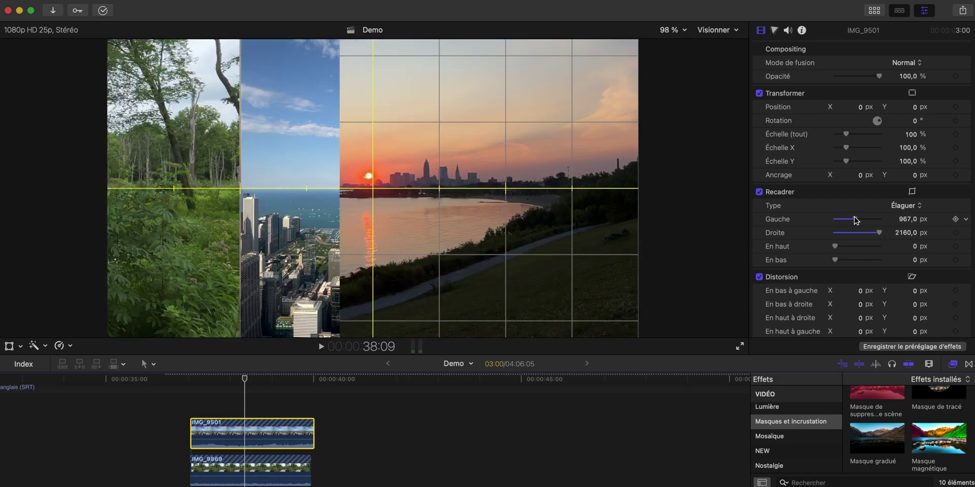
drag(878, 232, 874, 232)
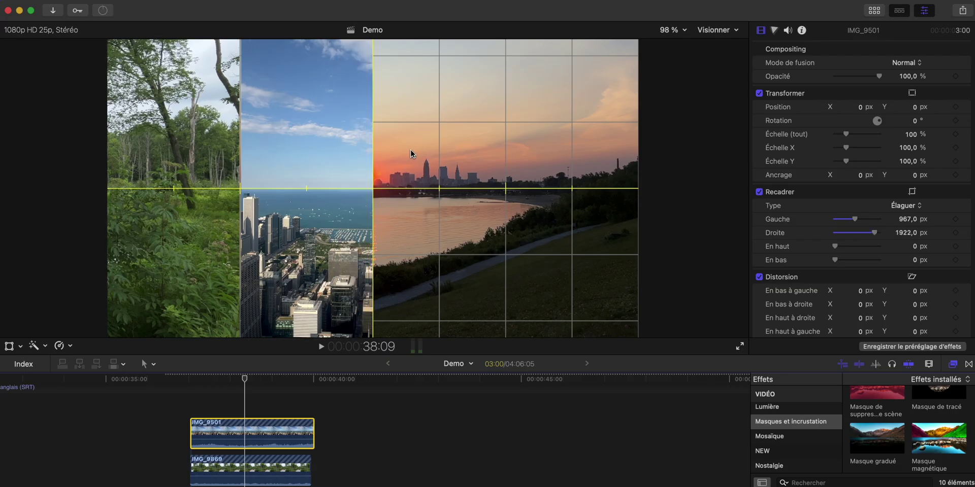
scroll(291, 422, down, 5)
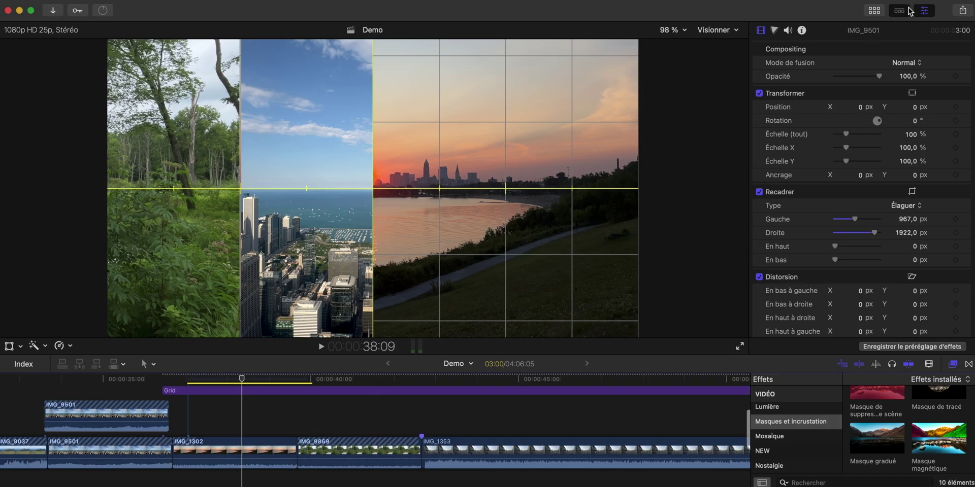
Step: Add the Rulers title from the caTitles Tools above the Grid title and place the playhead at 49:07
click(874, 11)
drag(316, 323, 325, 382)
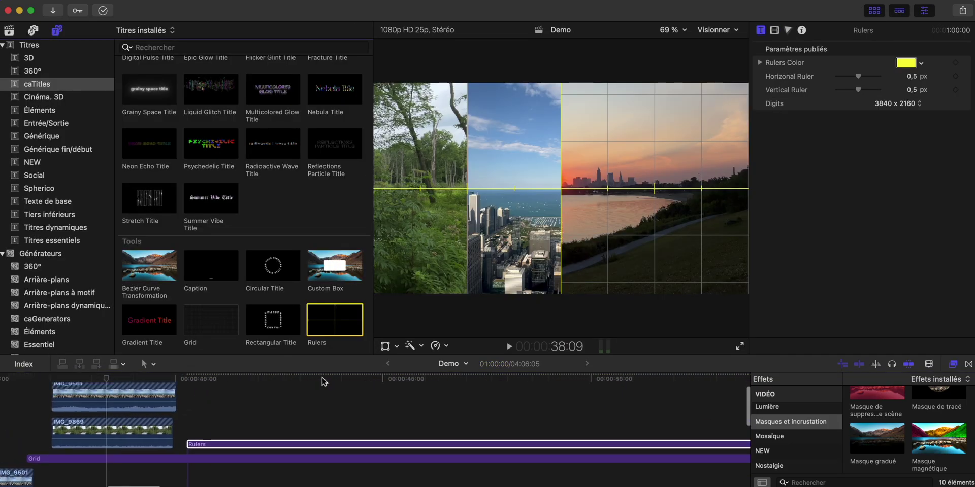
key(super+minus)
click(407, 390)
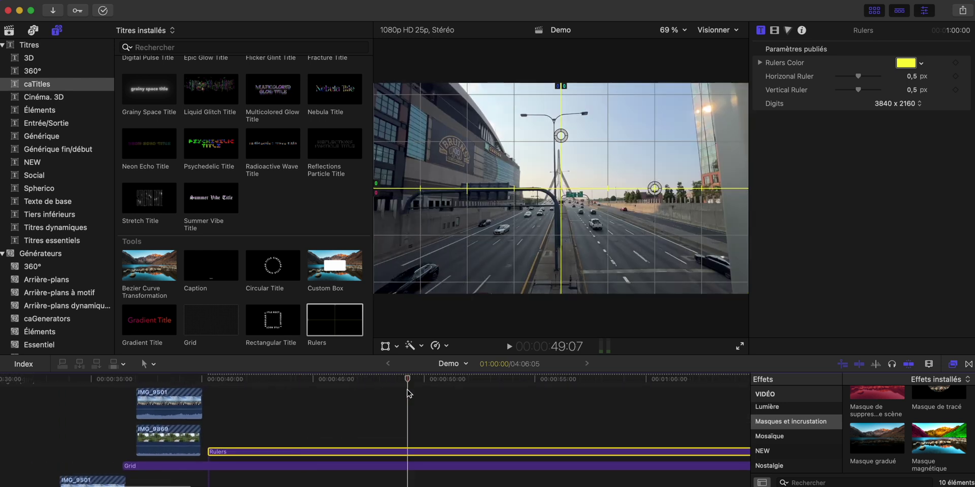
Step: Hide the browser and the horizon overlay, and reposition the Rulers guides to Horizontal Ruler 0,25 and Vertical Ruler 0,62
click(875, 10)
drag(373, 114, 239, 237)
click(712, 30)
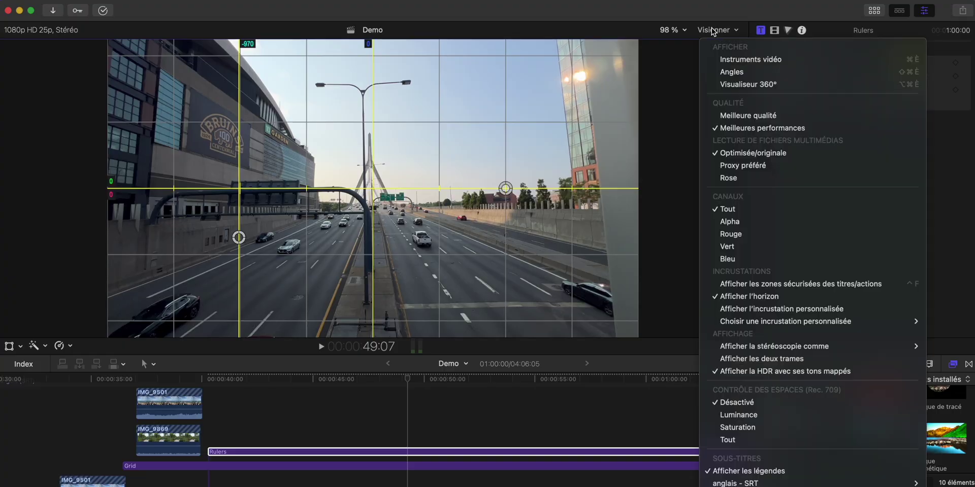
click(749, 297)
drag(510, 186, 481, 150)
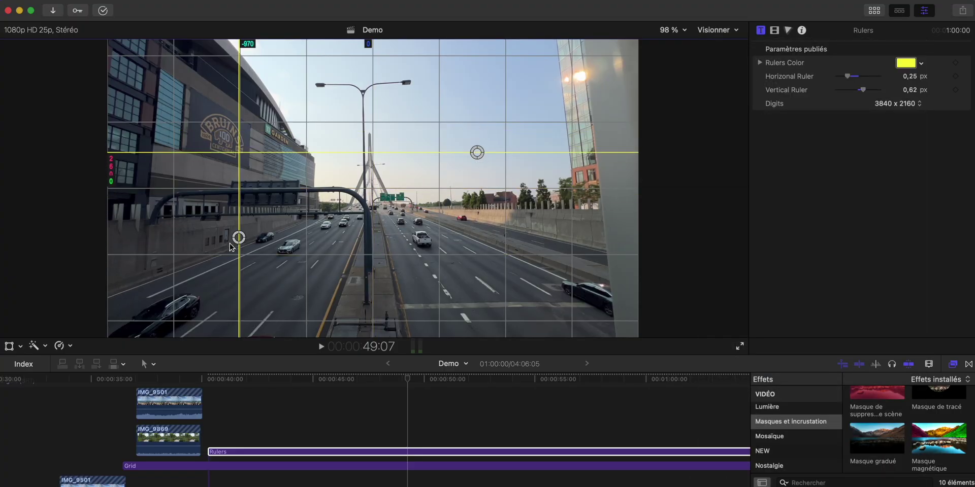
drag(238, 237, 238, 156)
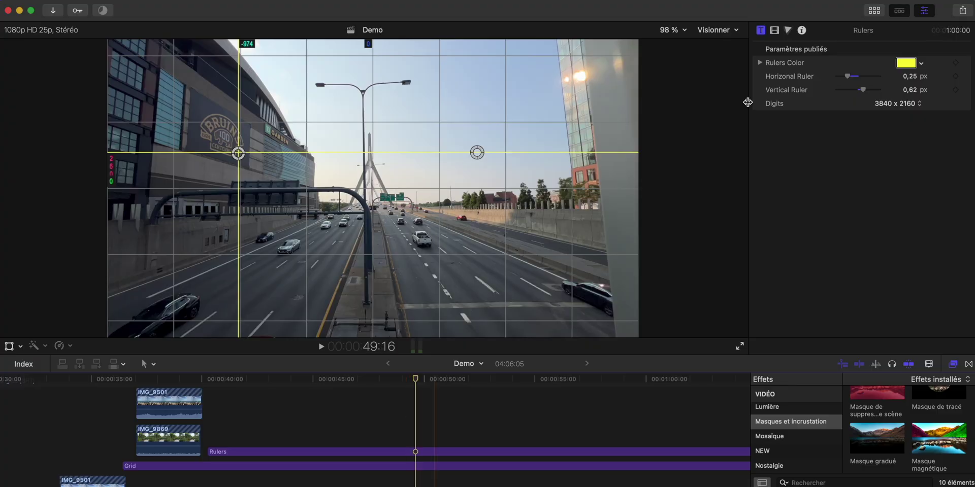
Step: Switch to the Boston project and play back its opening section
key(super+alt+1)
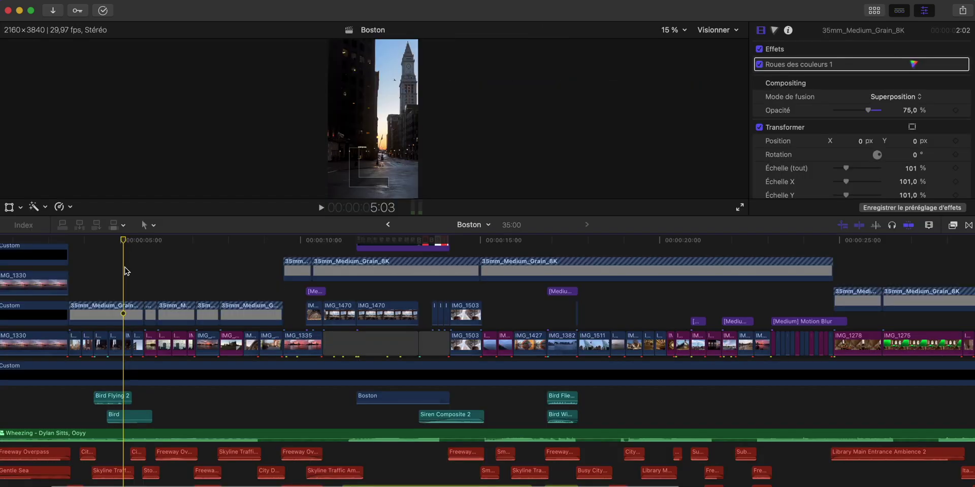
scroll(124, 271, down, 5)
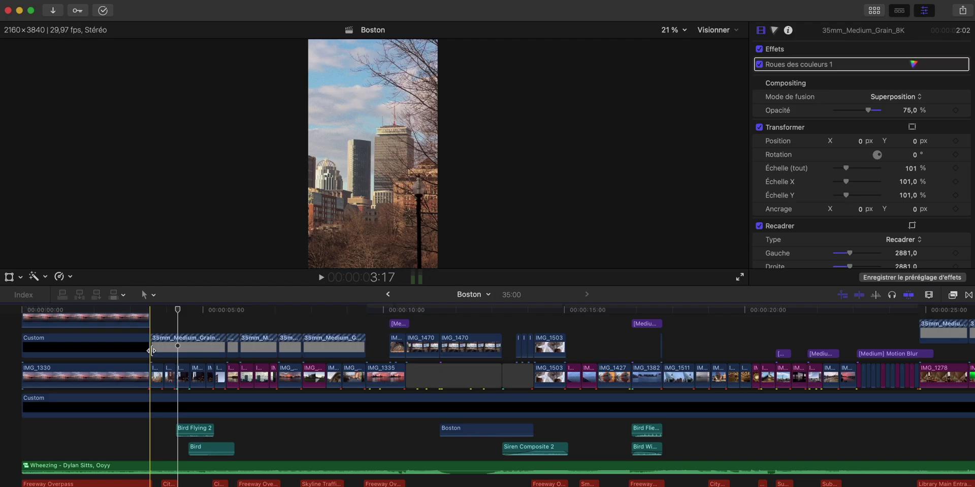
key(space)
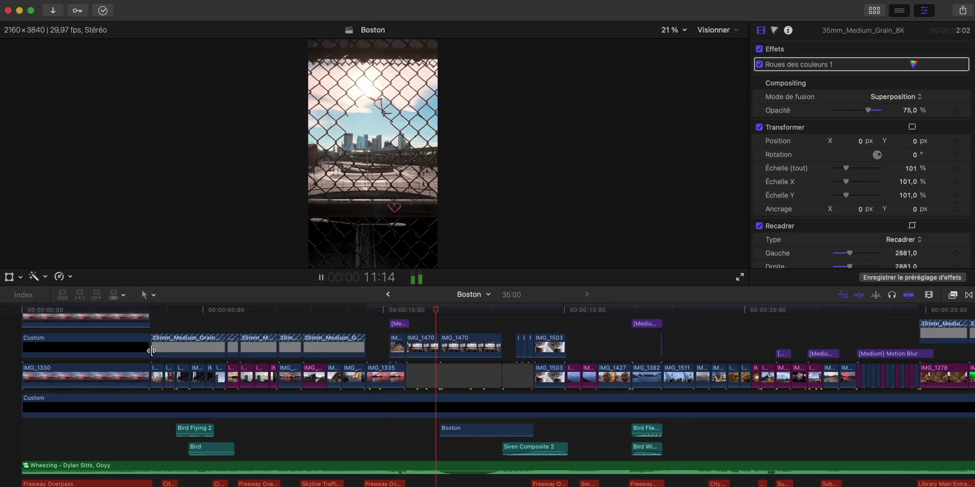
key(space)
Step: Disable the Wheezing music clip and play the Boston timeline to hear the ambience and effects alone
scroll(151, 350, down, 5)
click(259, 406)
key(v)
scroll(259, 406, down, 5)
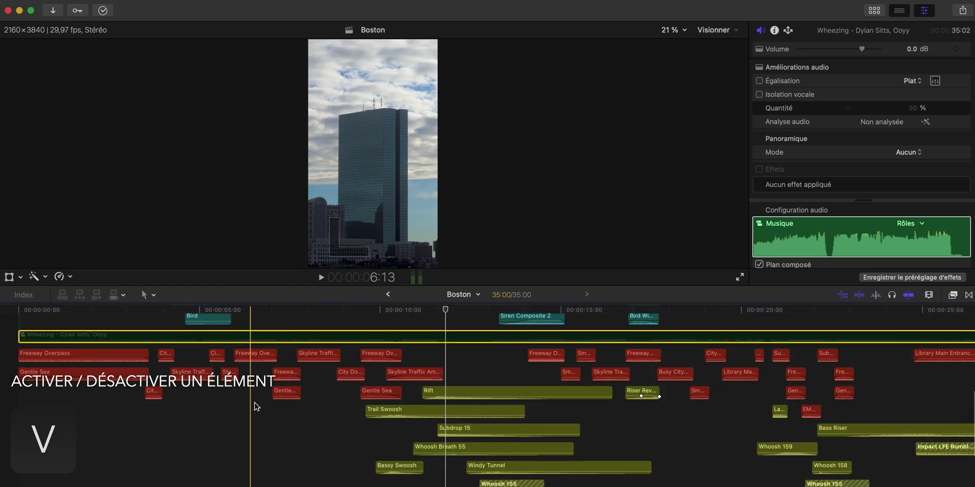
key(space)
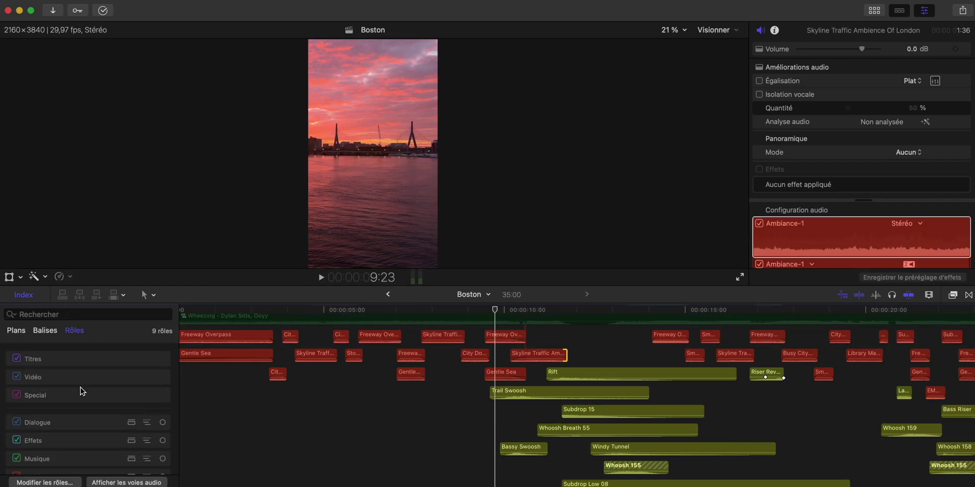
Step: Highlight the SFX role in the timeline index and play the section around the Rift and Subdrop clips
scroll(81, 390, down, 3)
click(60, 417)
scroll(463, 397, right, 5)
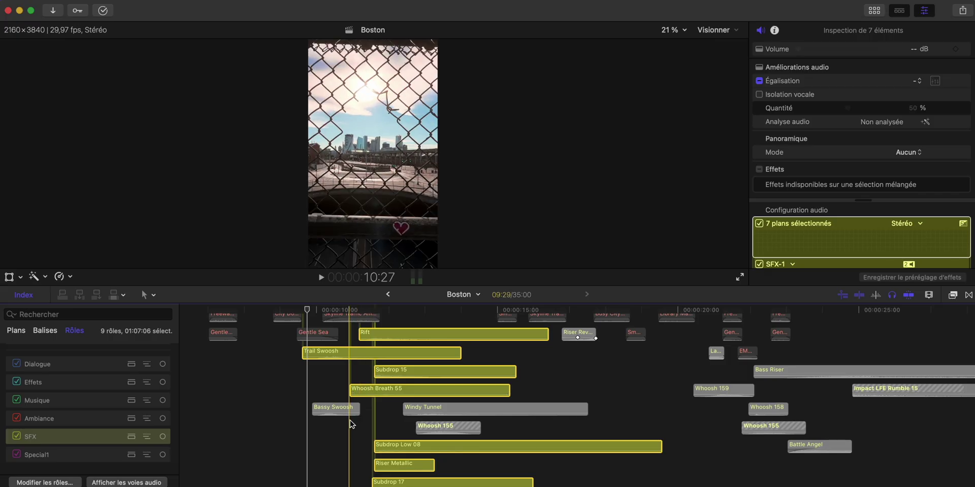
key(space)
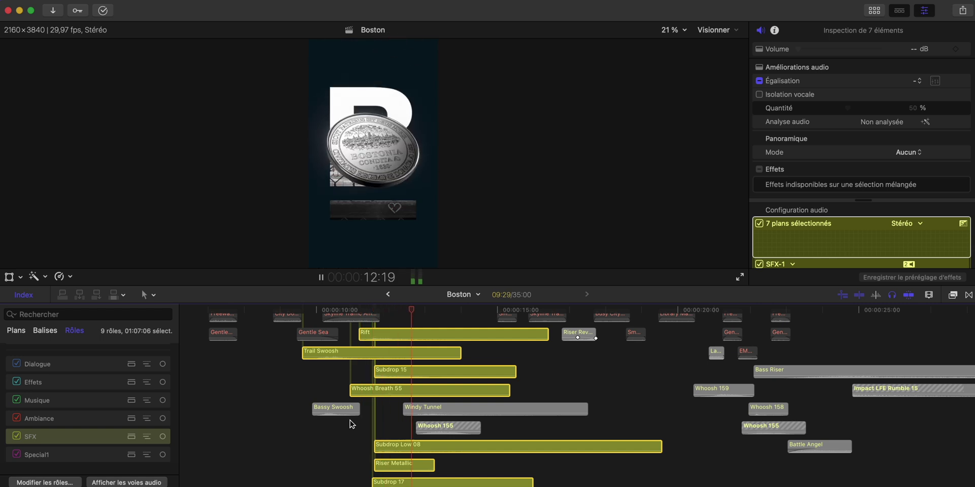
key(space)
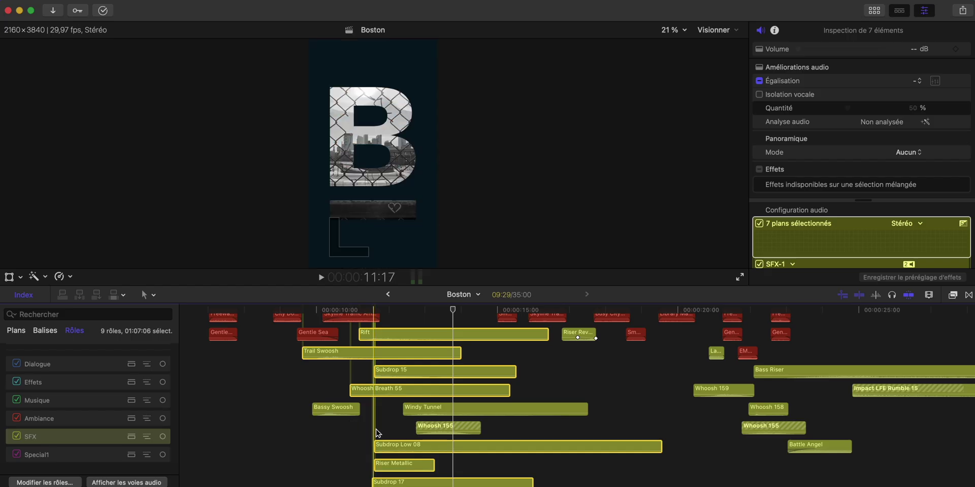
Step: Set the timeline clips to waveform-only display with a greater clip height and enlarge the timeline area
scroll(377, 433, up, 5)
scroll(376, 433, right, 5)
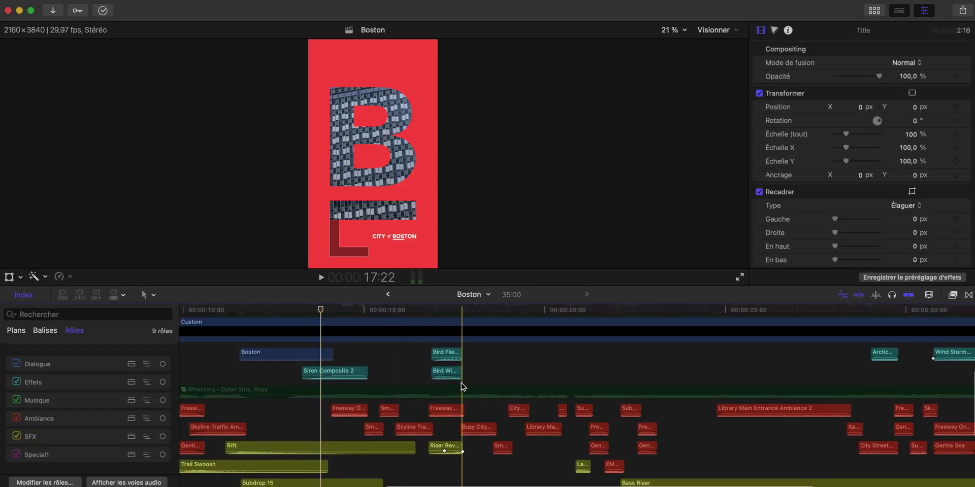
click(485, 391)
scroll(515, 392, right, 3)
click(504, 369)
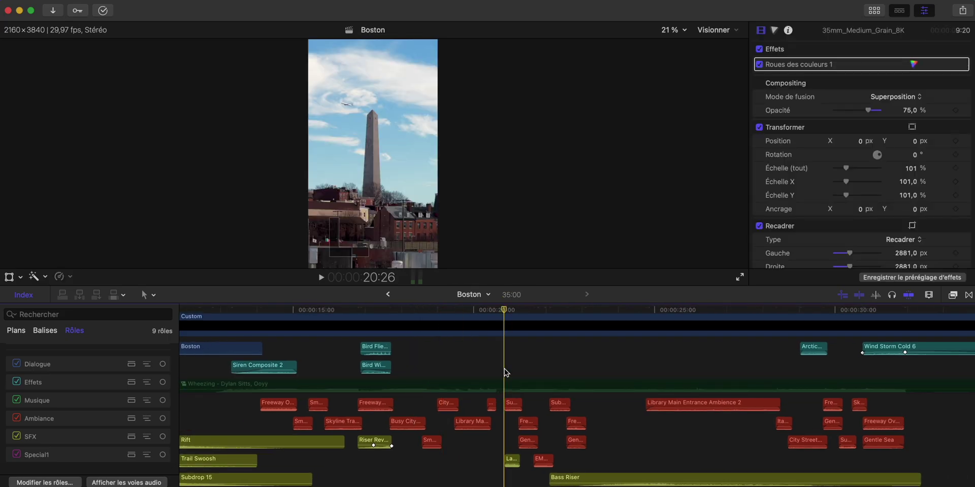
click(929, 295)
drag(852, 370, 869, 373)
click(829, 344)
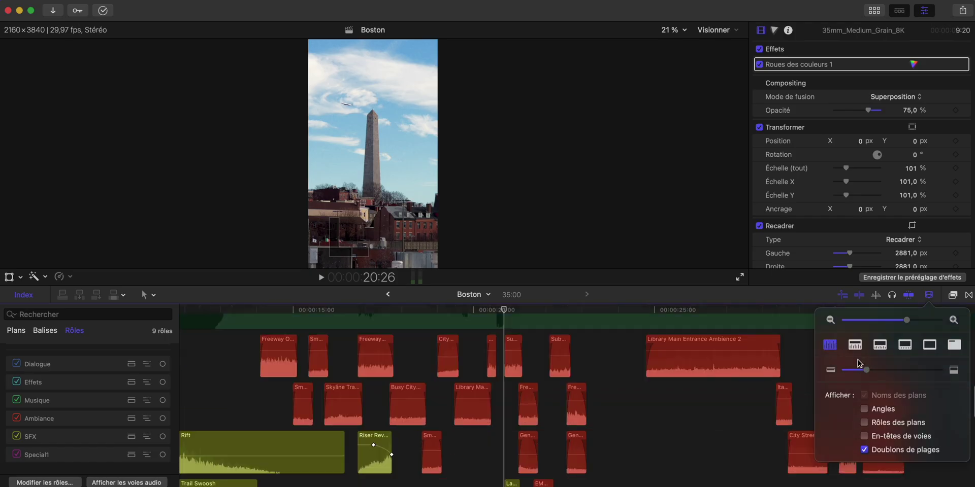
click(637, 406)
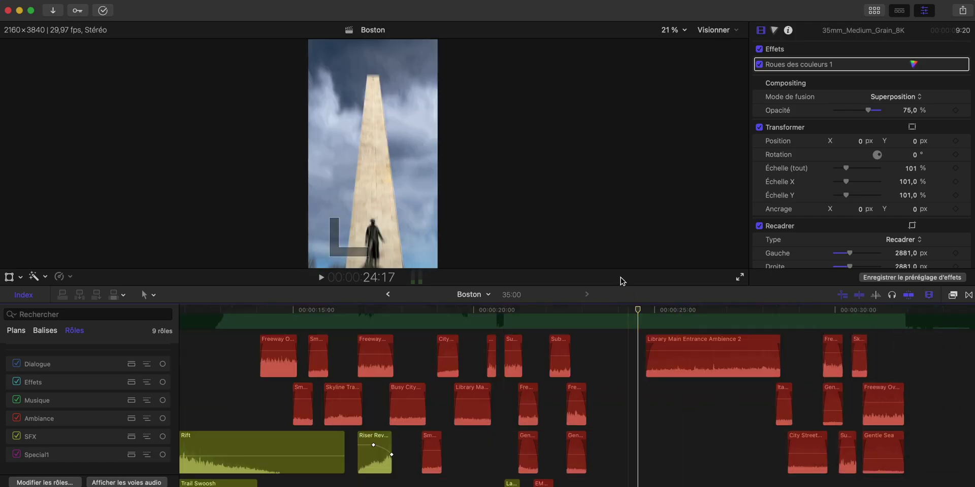
drag(603, 286, 604, 216)
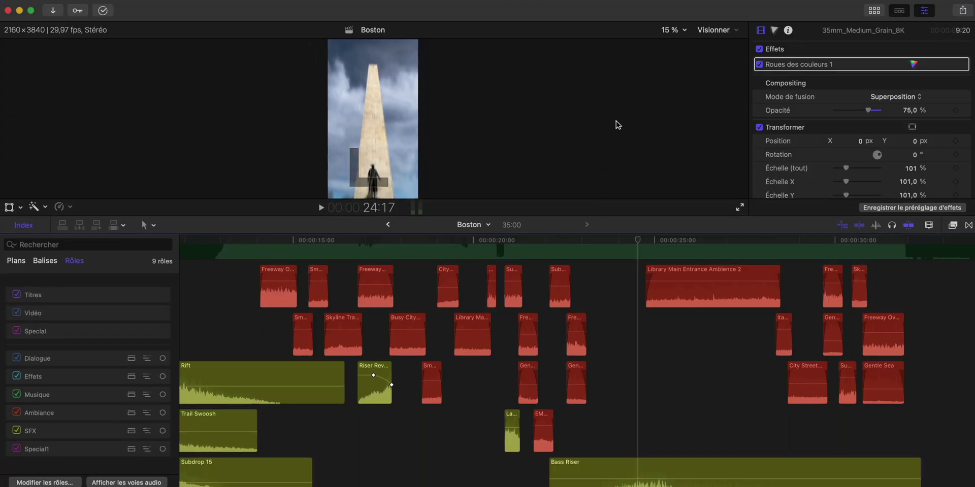
Step: Place the playhead near 12:22 above the Rift clip and show the audio meters
scroll(487, 369, left, 5)
scroll(356, 302, up, 2)
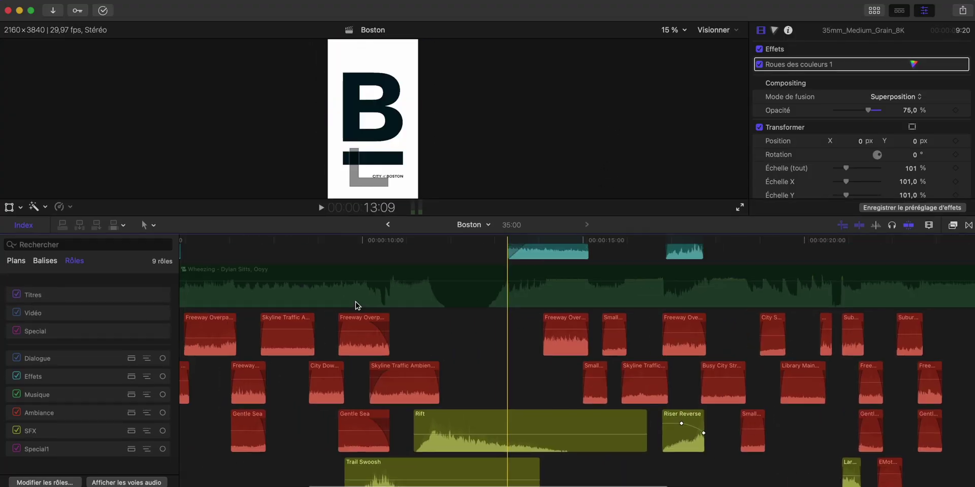
scroll(462, 292, up, 2)
click(479, 312)
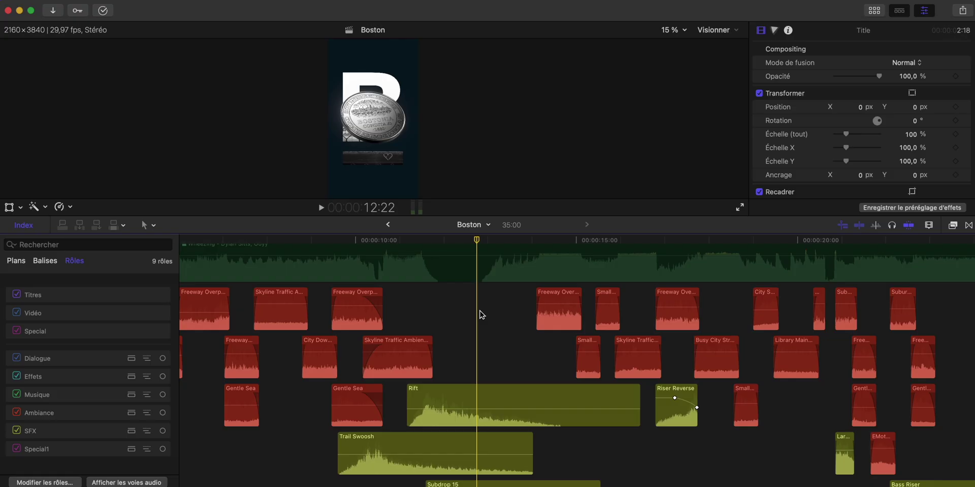
key(super+shift+8)
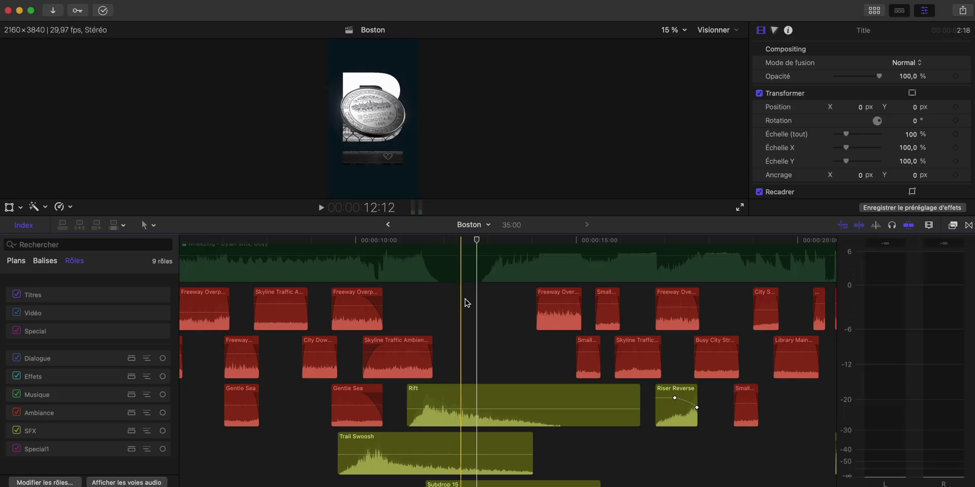
Step: Play the section after the Rift clip's start and check its levels on the audio meters
scroll(462, 300, right, 3)
scroll(462, 300, down, 1)
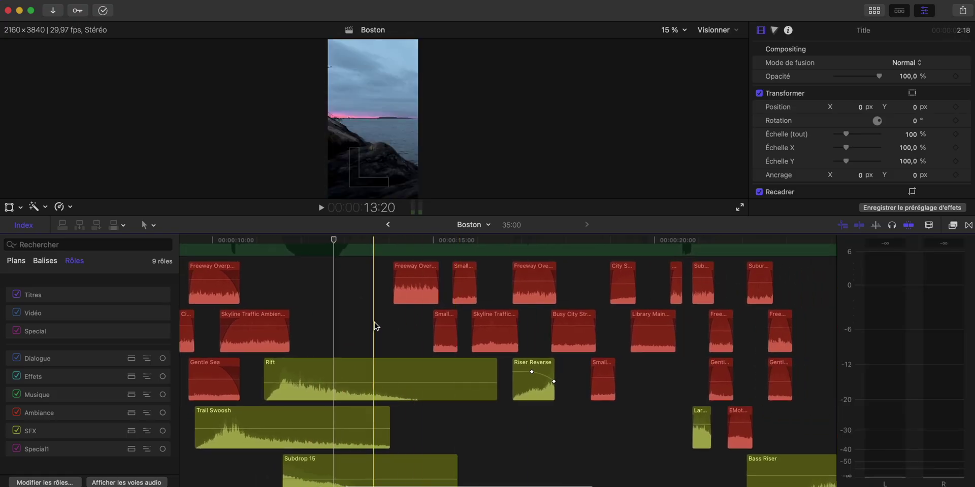
scroll(345, 326, left, 1)
key(space)
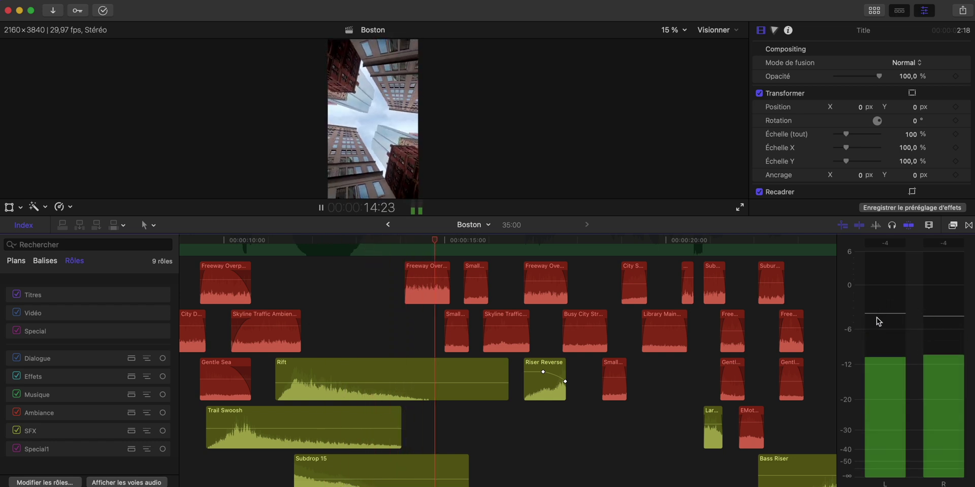
scroll(634, 314, right, 1)
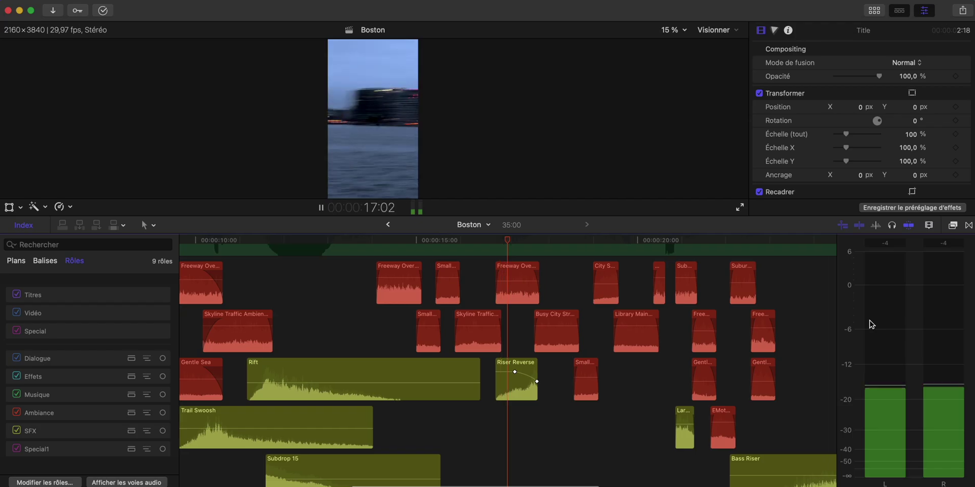
key(space)
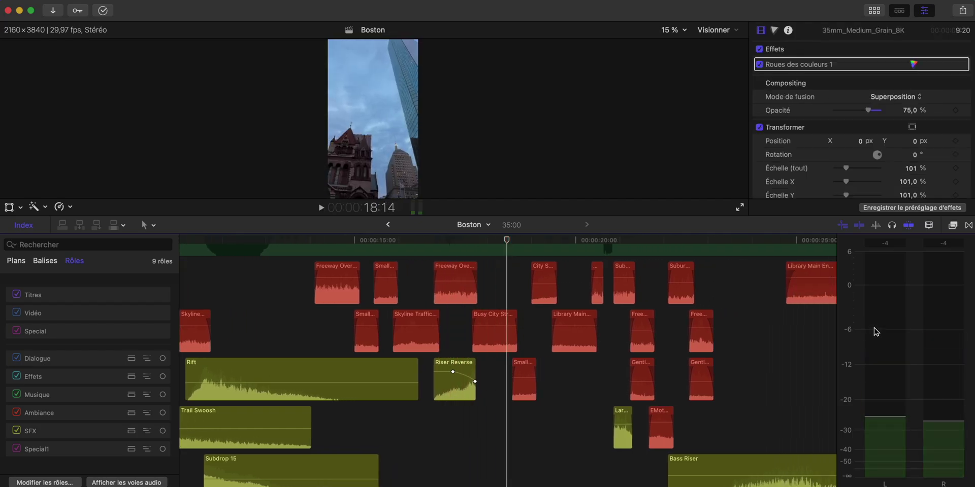
Step: Raise the Wheezing music clip's volume to 12 dB and play it while checking the audio meters
click(335, 361)
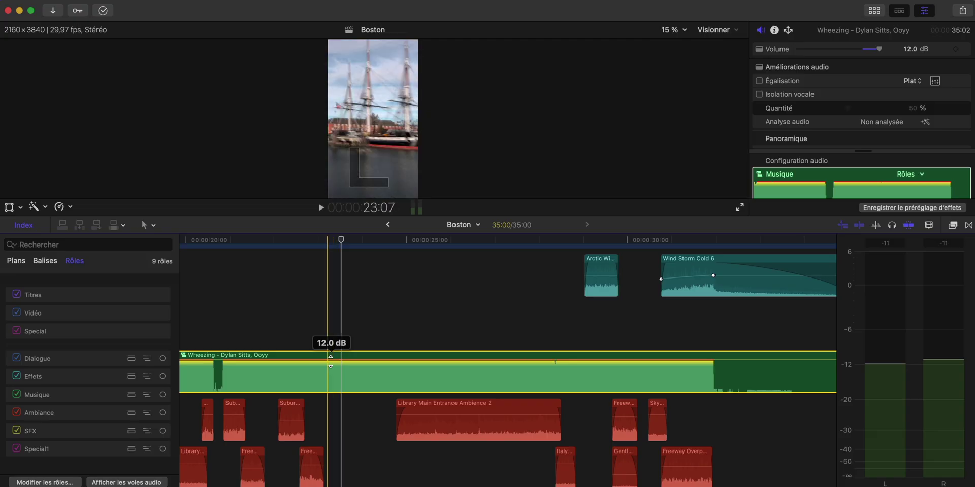
key(space)
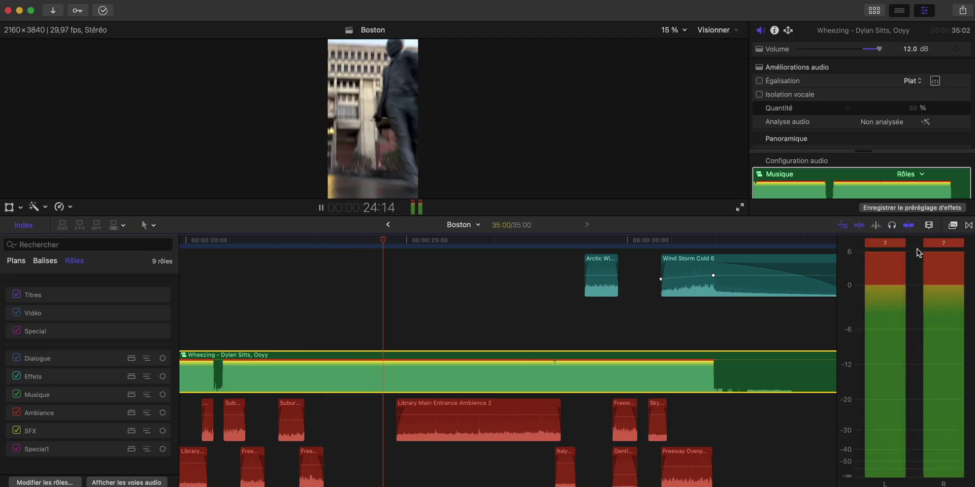
key(space)
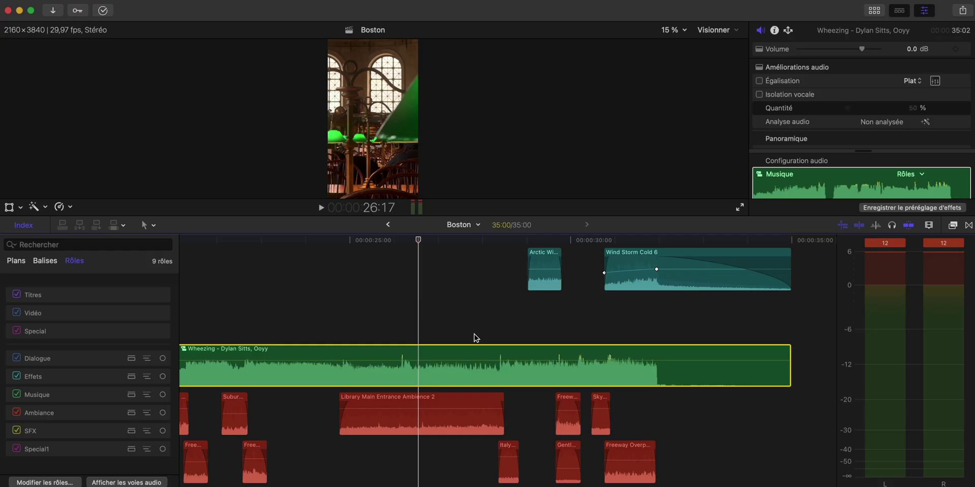
Step: Show the effects browser and apply Channel EQ from the audio ÉG category to the Wheezing music clip
scroll(475, 337, down, 1)
scroll(476, 338, right, 2)
click(953, 227)
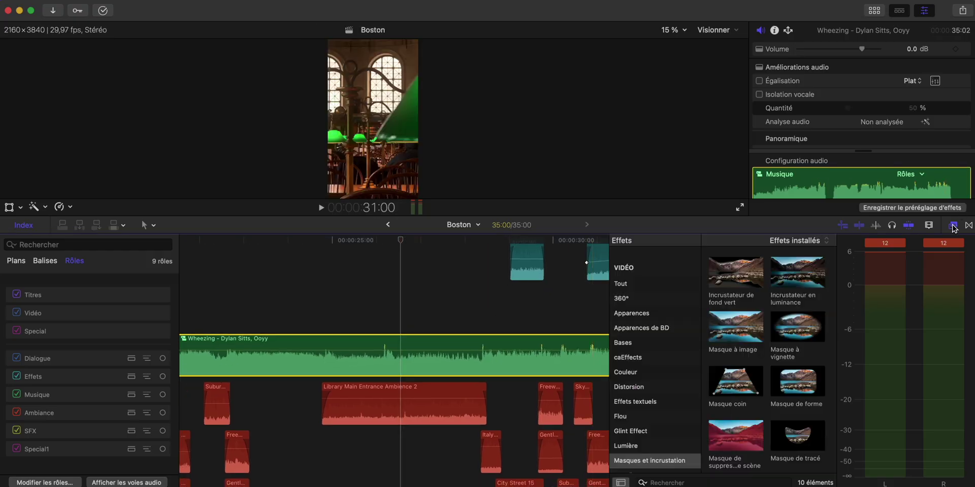
scroll(680, 345, down, 3)
scroll(680, 355, down, 3)
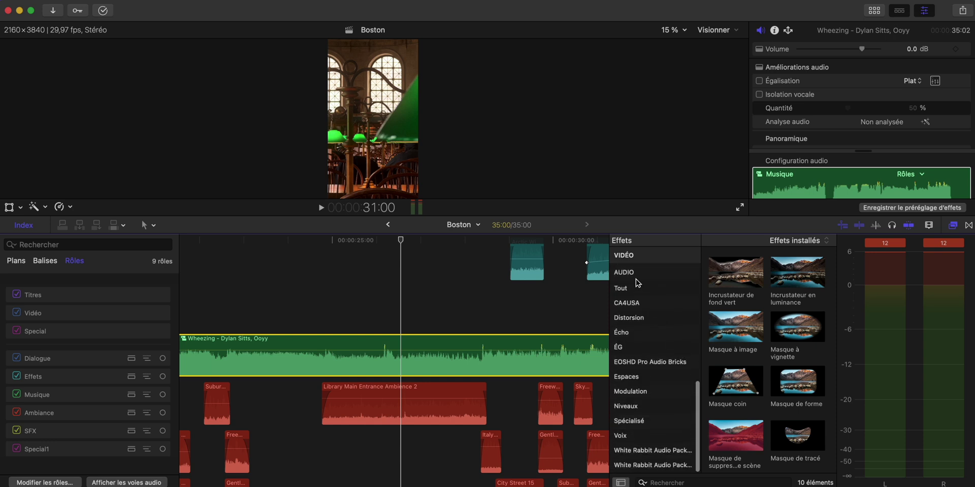
click(627, 347)
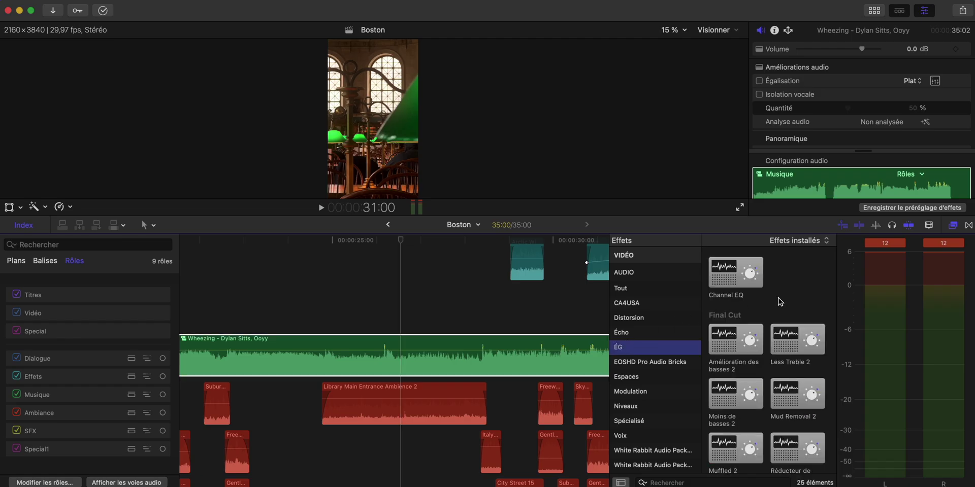
drag(780, 302, 404, 358)
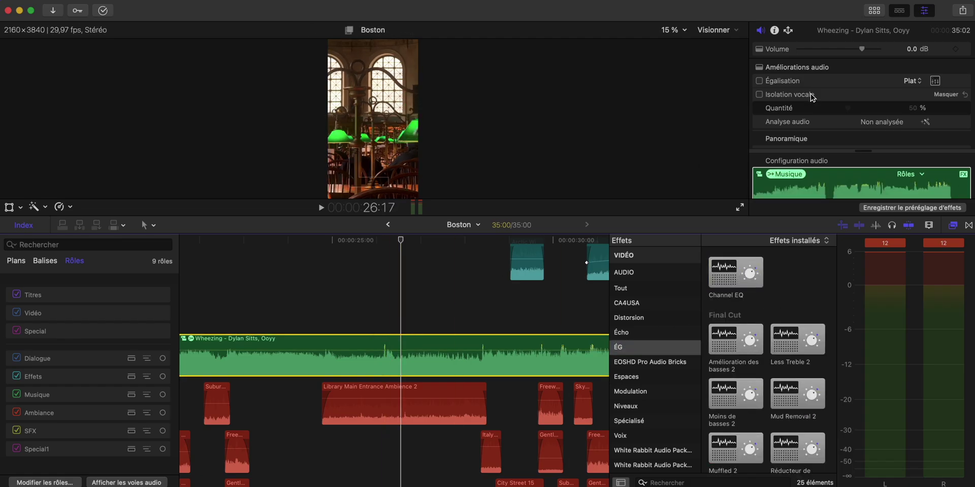
Step: Expand the inspector to full height, hide the timeline index, and open the Channel EQ editor, moving it clear of the timeline
double_click(909, 31)
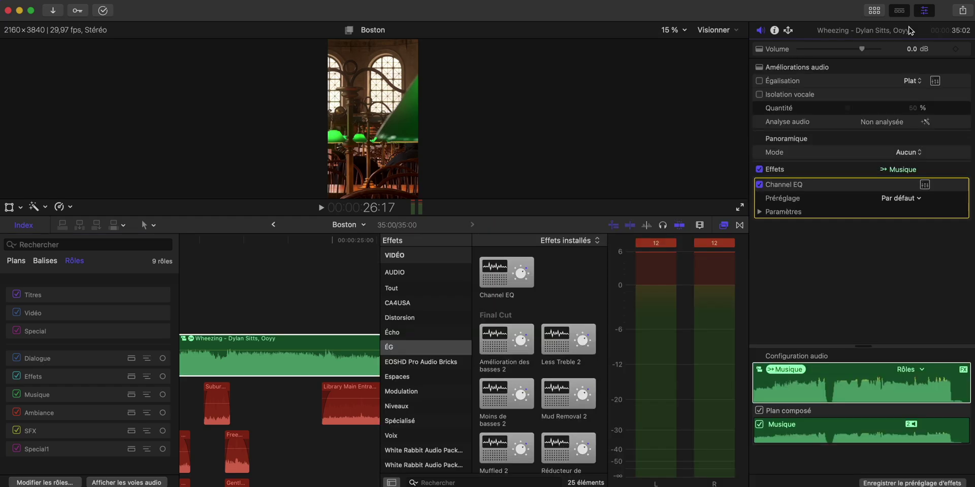
click(32, 224)
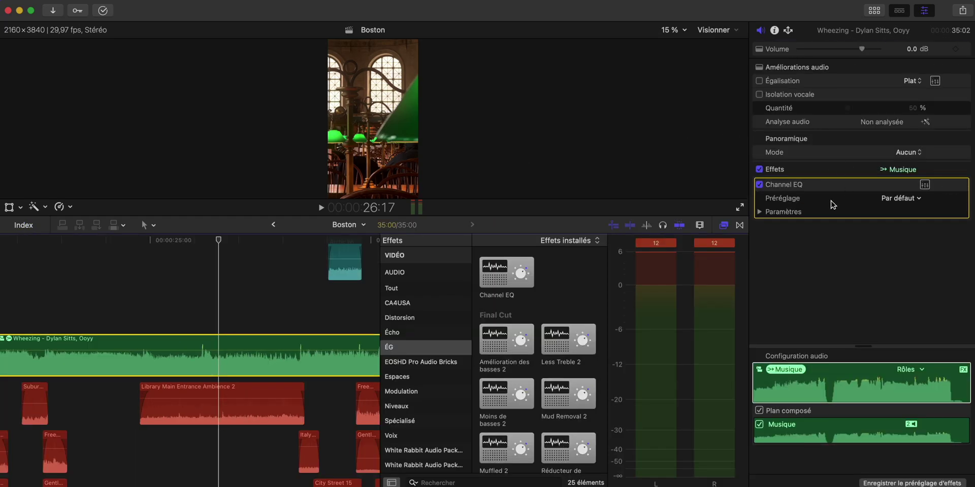
click(924, 185)
drag(408, 260, 634, 112)
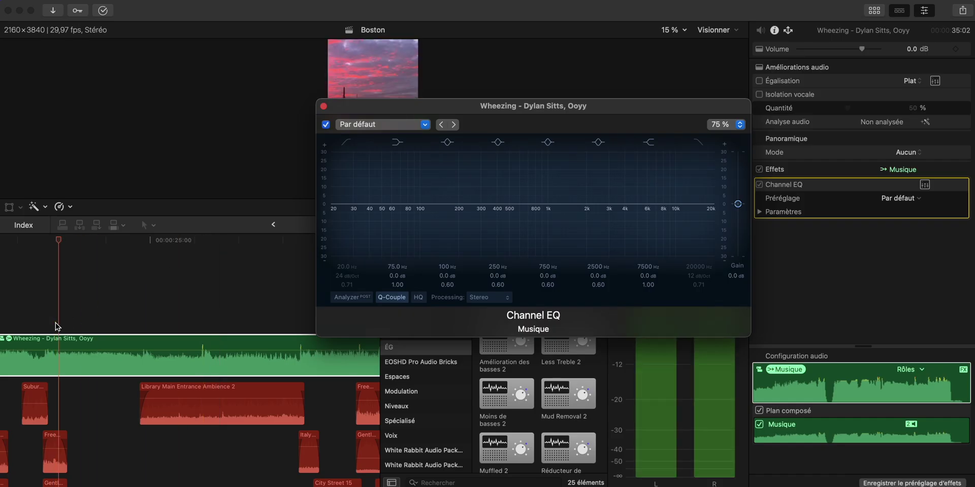
Step: Shape the Channel EQ to about -21.2 dB at 55.5 Hz, -12.3 dB at 250 Hz, +5.9 dB at 1030 Hz and -13.1 dB at 6850 Hz
drag(660, 204, 655, 232)
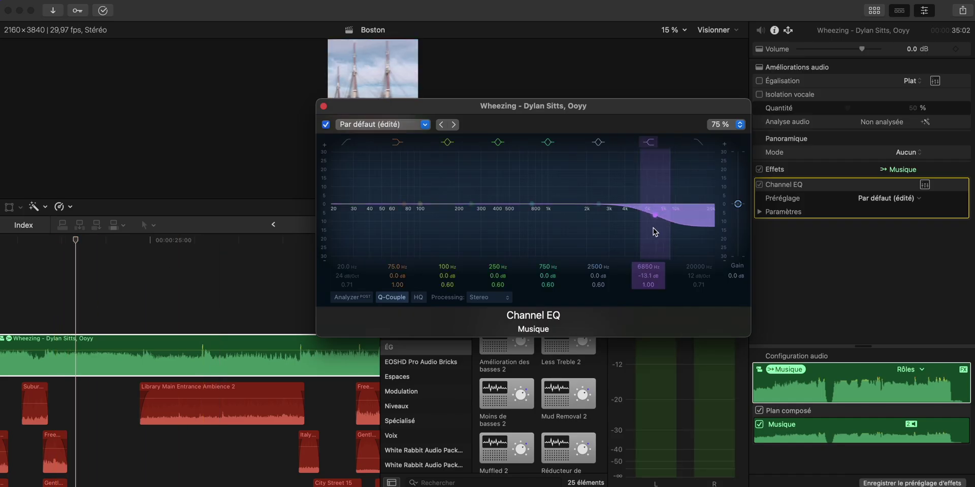
drag(472, 204, 471, 225)
click(533, 205)
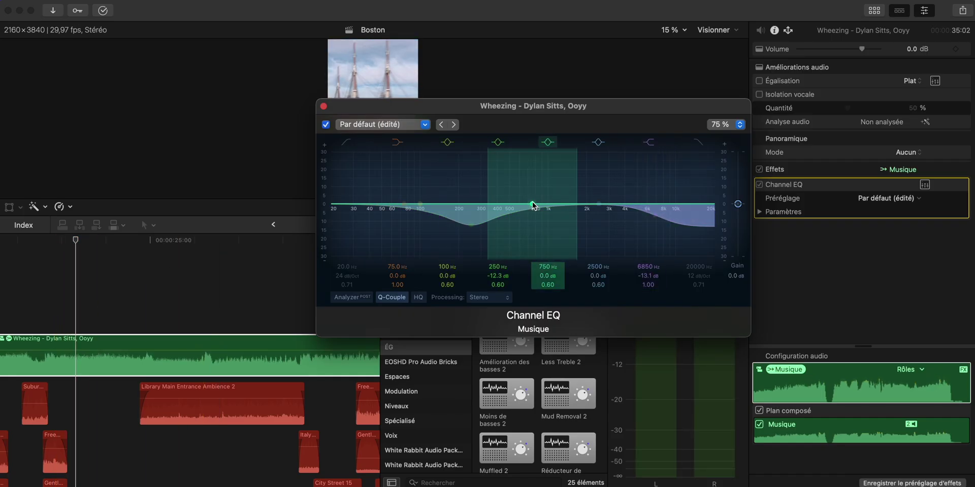
drag(533, 205, 551, 194)
key(space)
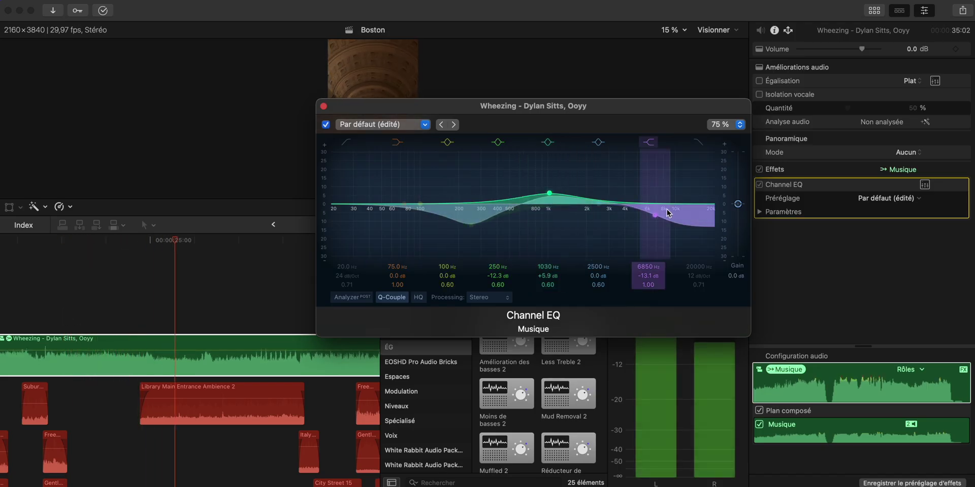
key(space)
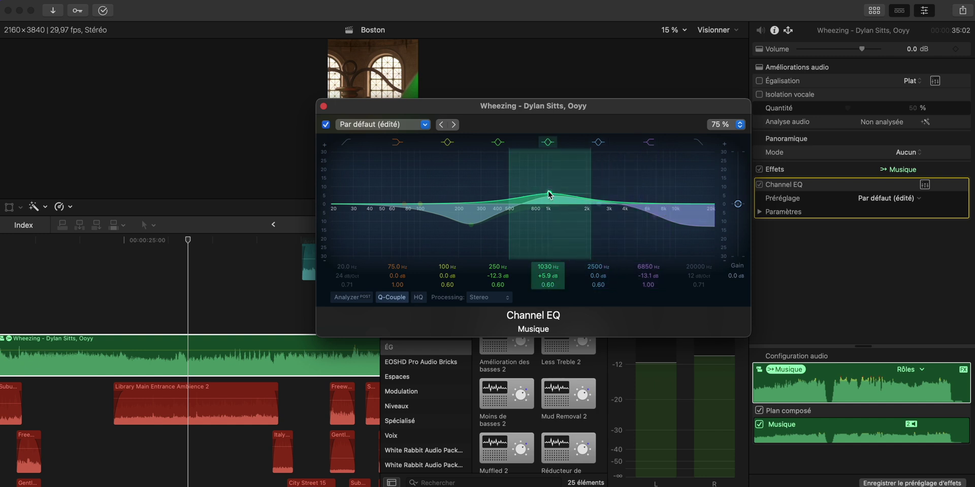
drag(405, 206, 388, 253)
key(space)
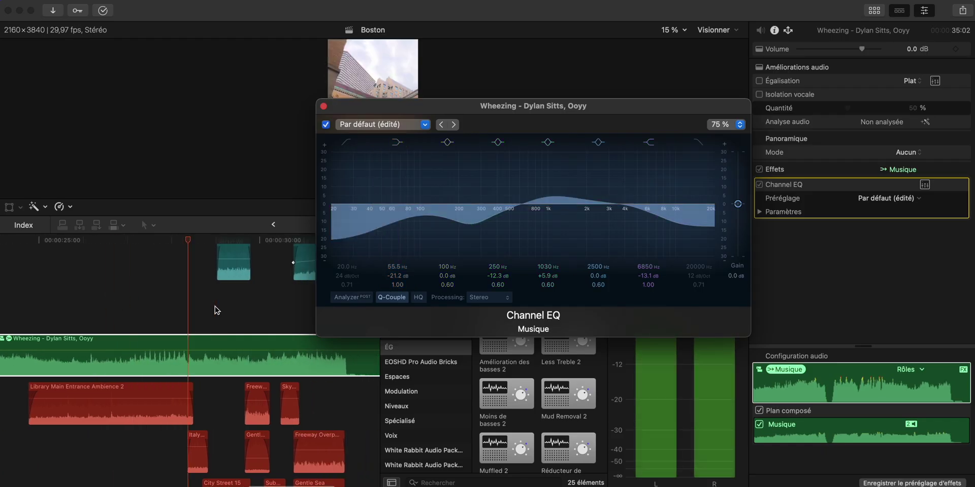
Step: Move the Channel EQ editor aside and delete the Channel EQ effect from the Wheezing music clip
drag(479, 108, 358, 88)
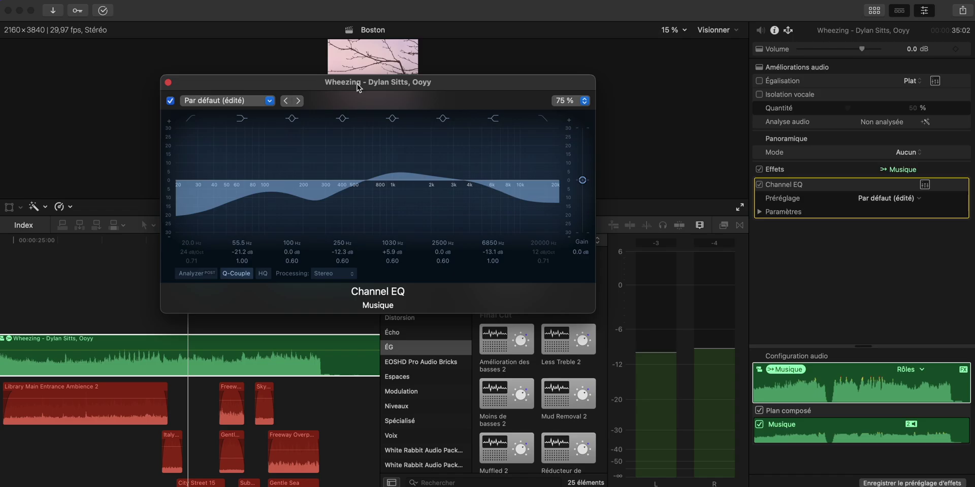
click(812, 190)
key(Delete)
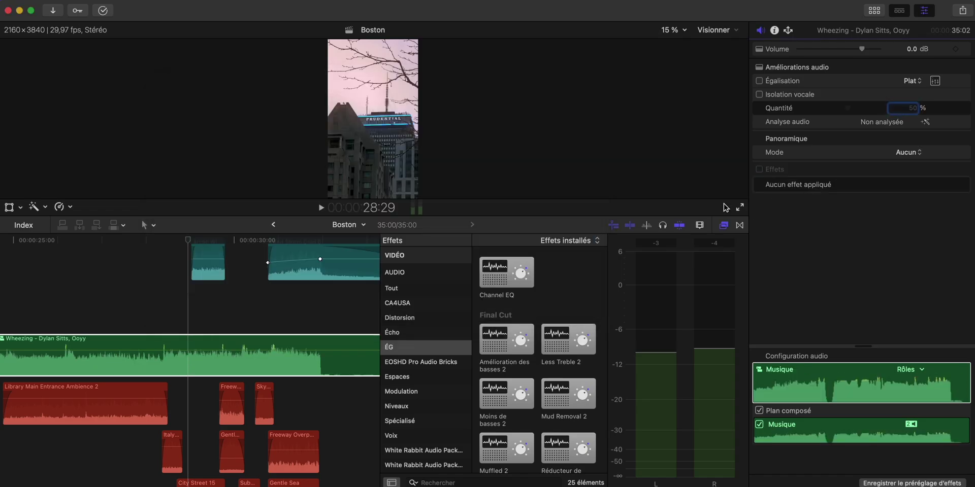
Step: Browse the audio effect categories EOSHD Pro Audio Bricks, Modulation, Niveaux and Écho
click(423, 351)
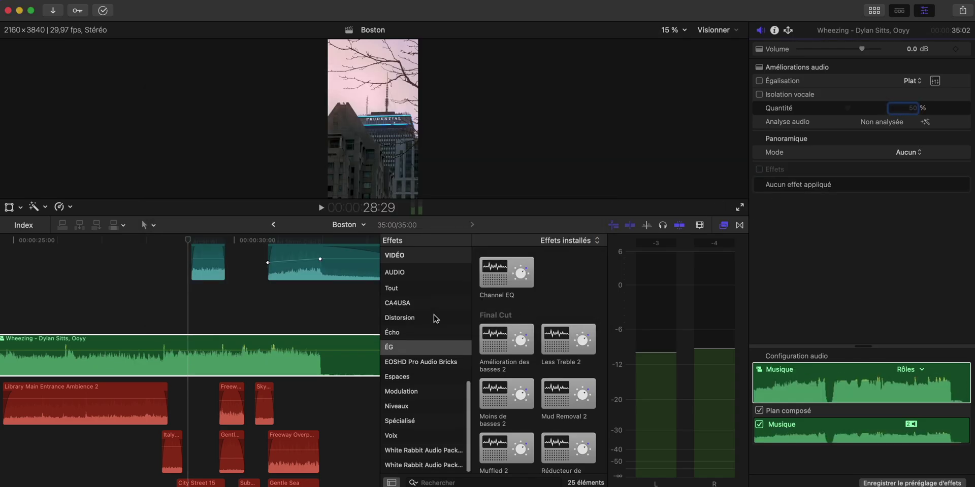
click(422, 363)
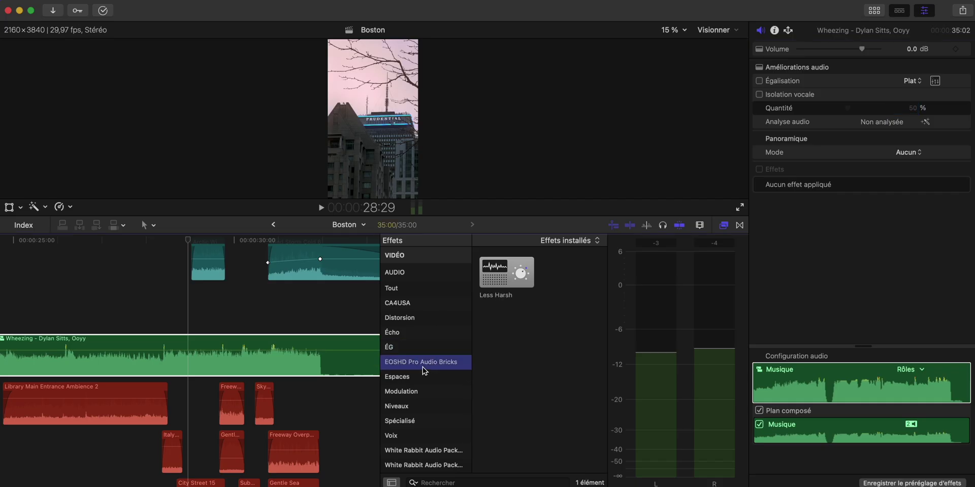
click(420, 392)
click(416, 407)
click(419, 334)
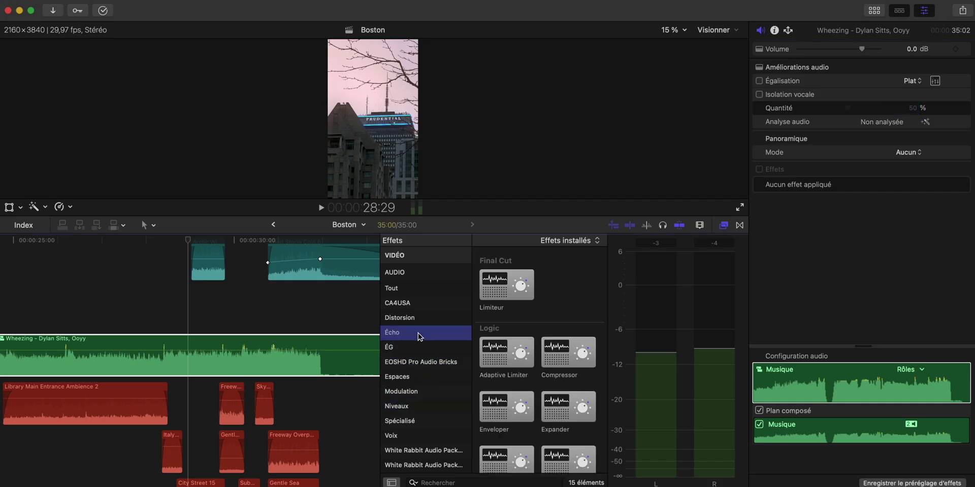
scroll(419, 336, up, 10)
Step: Search all effects for "compr" and apply the Logic Compressor to the Wheezing music clip
click(412, 254)
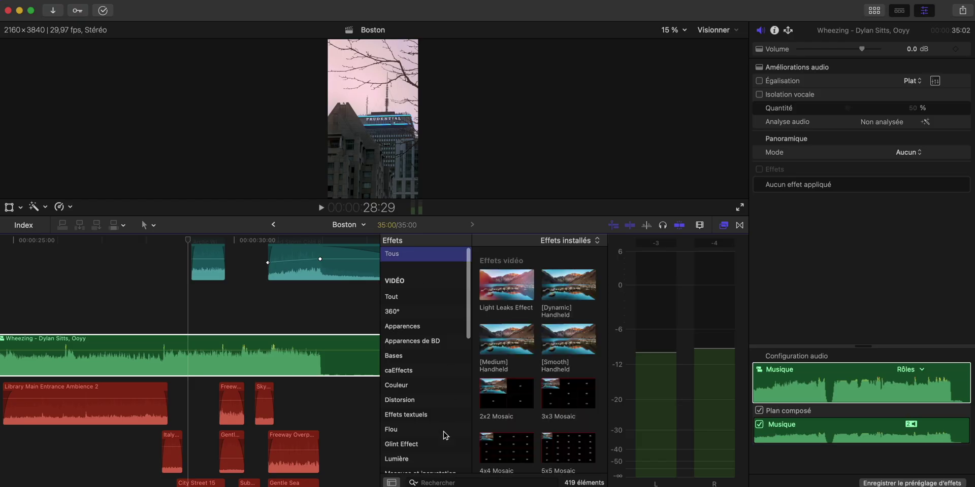
click(437, 481)
text(compr)
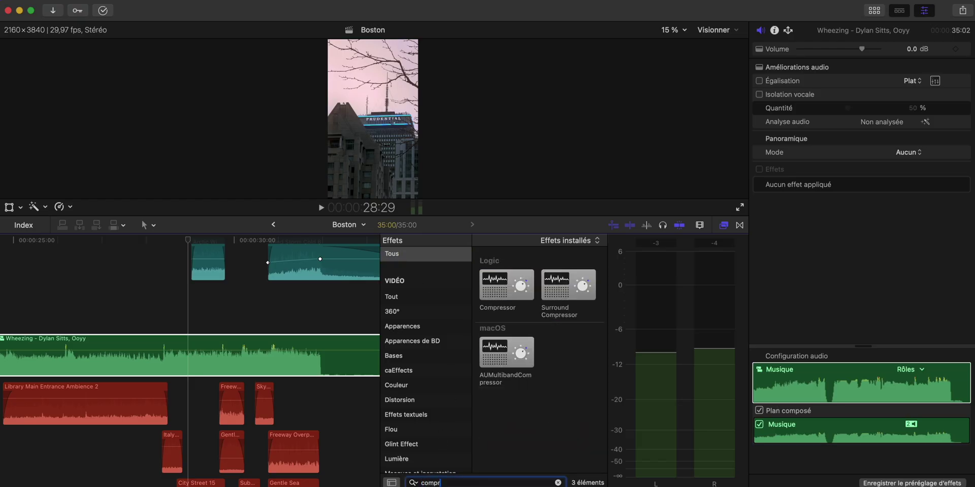
double_click(512, 291)
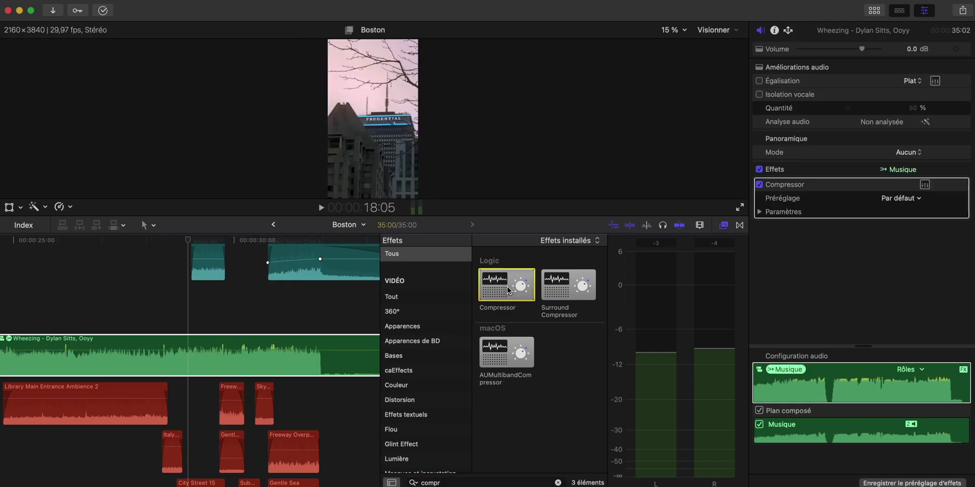
Step: Examine the Compressor's controls in its editor, then close the editor and hide the effects browser
click(925, 184)
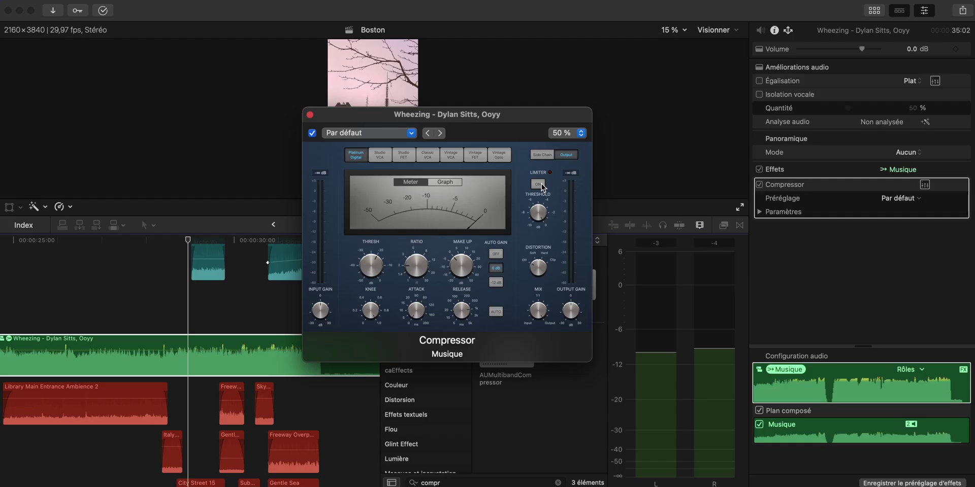
click(310, 115)
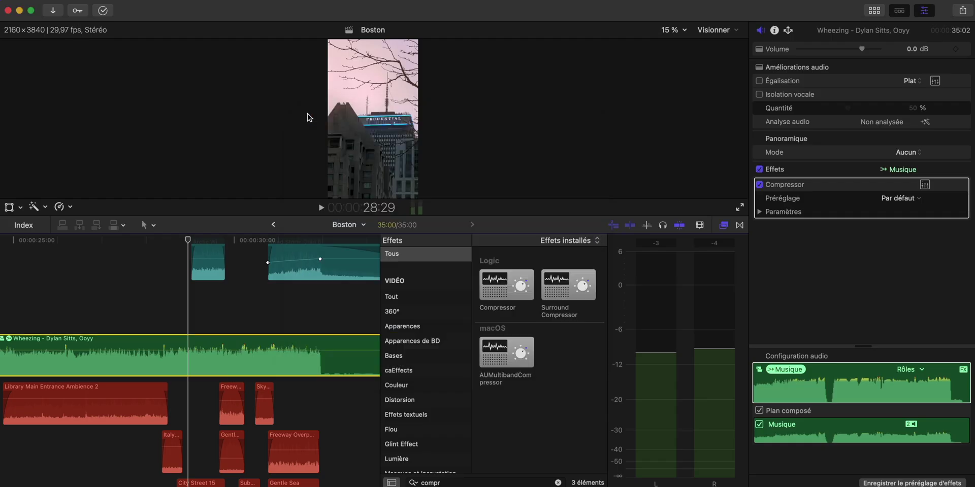
click(722, 224)
Step: Select the Wind Storm Cold 6 clip near the end of the timeline and solo it
click(296, 307)
key(super+equal)
scroll(296, 307, right, 2)
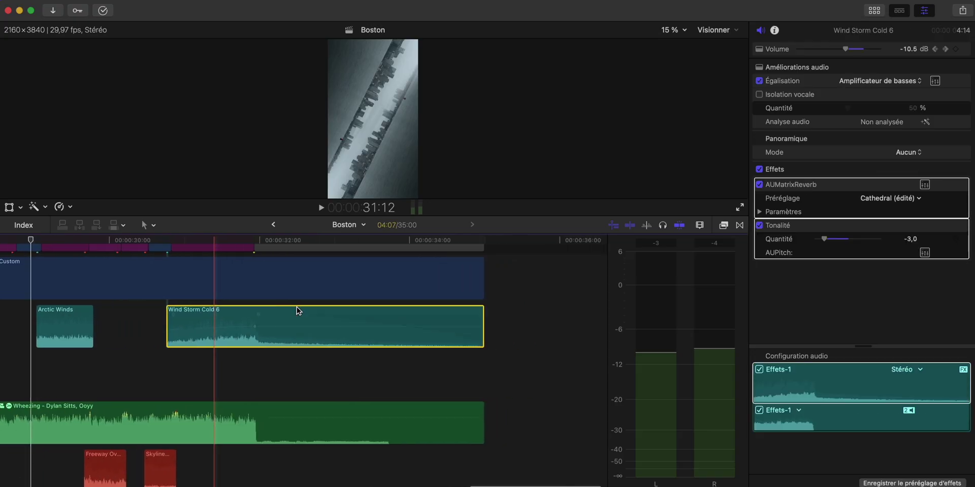
drag(277, 329, 301, 327)
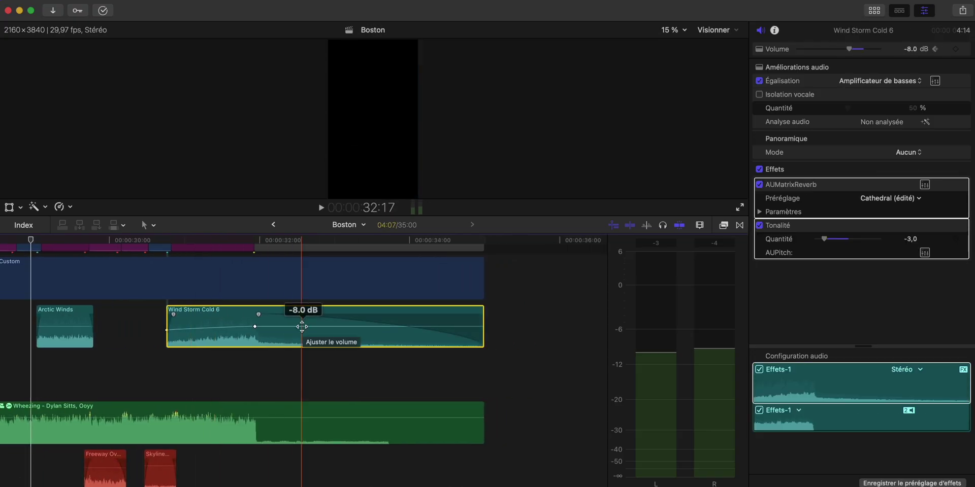
key(alt+s)
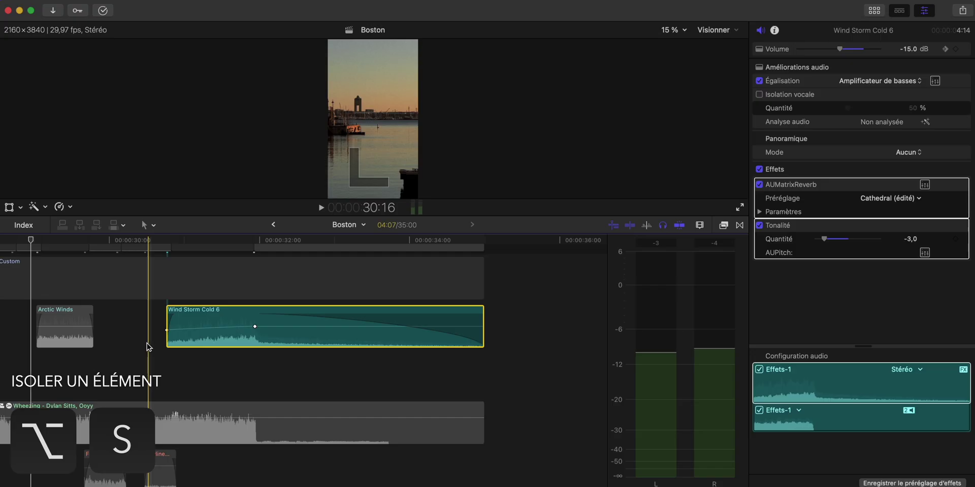
Step: Play the soloed Wind Storm Cold 6 clip twice to hear it on its own
key(space)
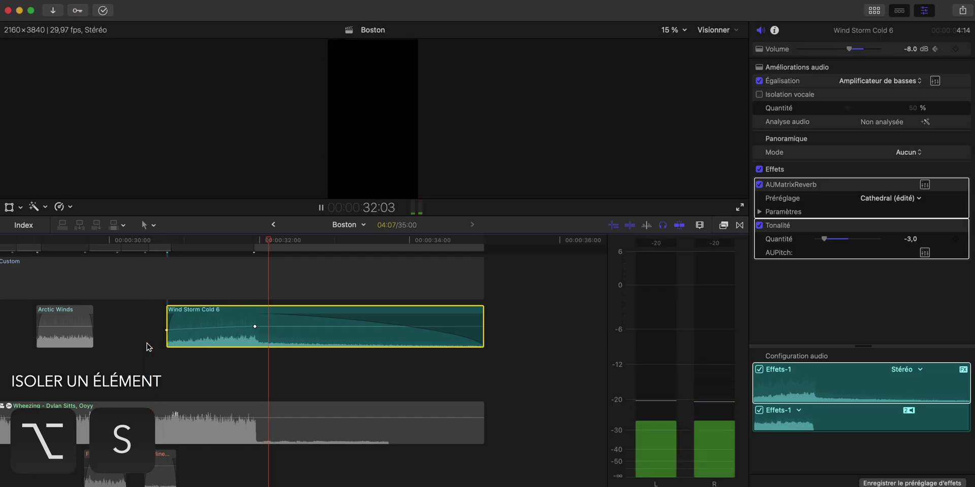
key(space)
scroll(148, 347, right, 1)
key(space)
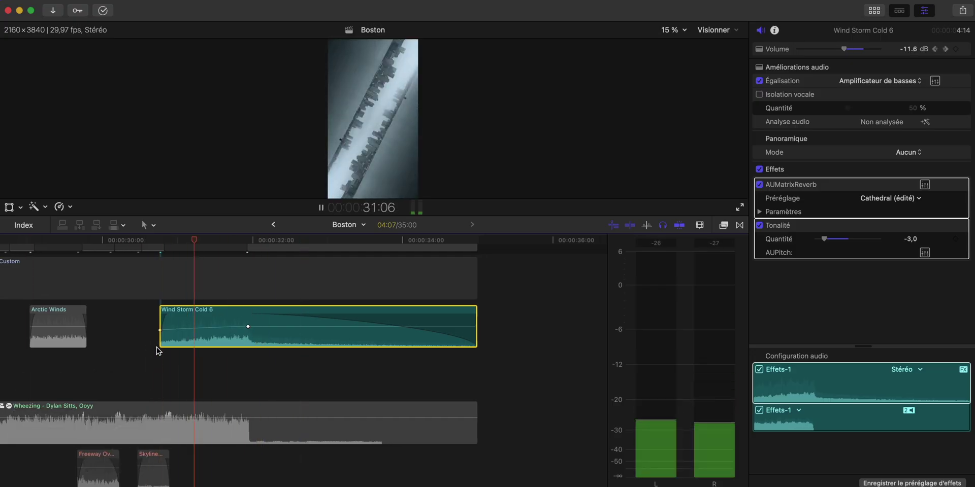
key(space)
Step: Look up the available reverbs by searching the effects browser for "reverb", then hide the browser
click(724, 226)
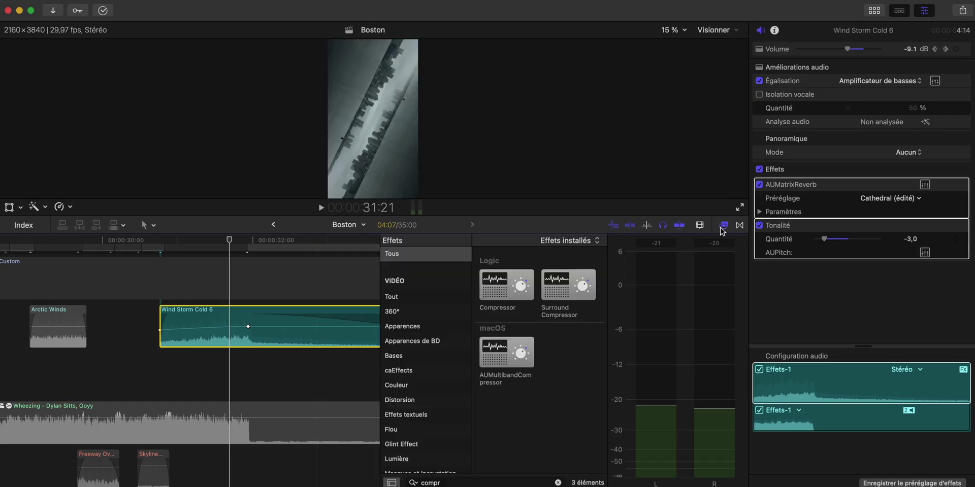
click(557, 482)
text(reverb)
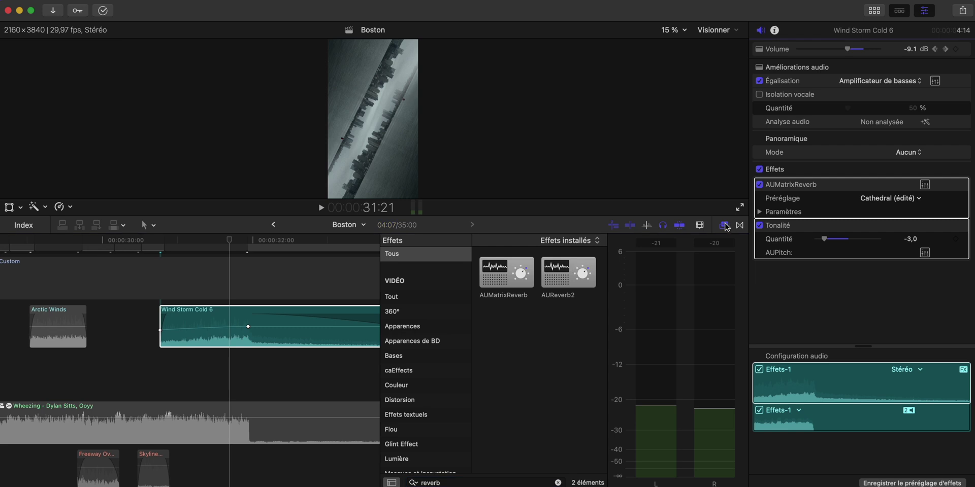
click(723, 225)
Step: Disable AUMatrixReverb and Tonalité on the Wind Storm Cold 6 clip and play it without them
click(759, 184)
click(759, 225)
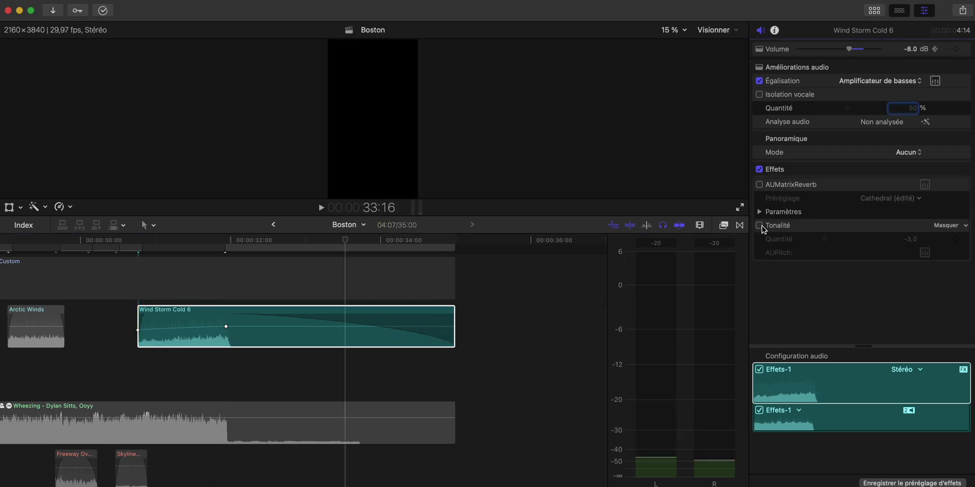
click(144, 330)
key(space)
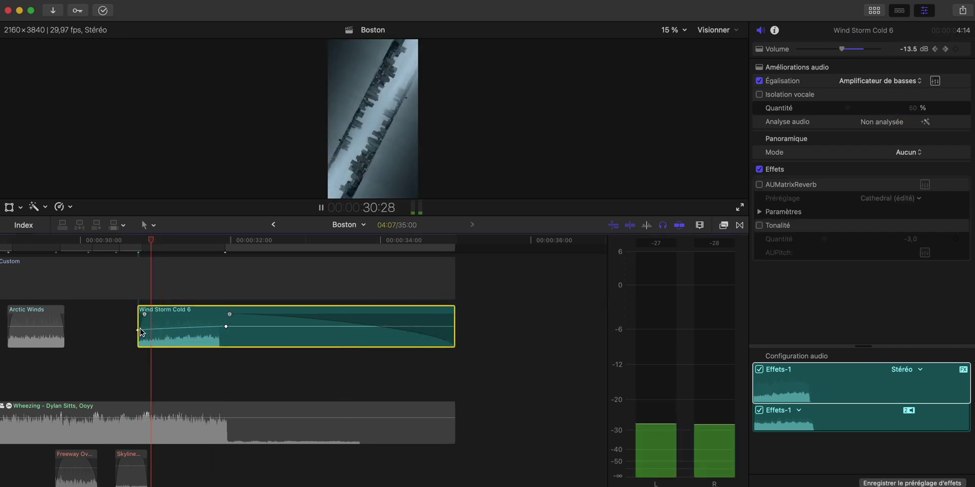
key(space)
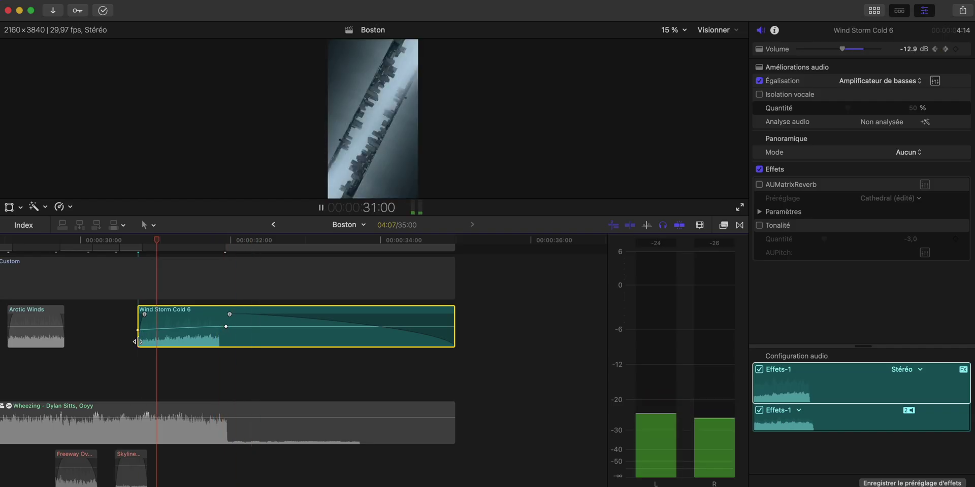
key(space)
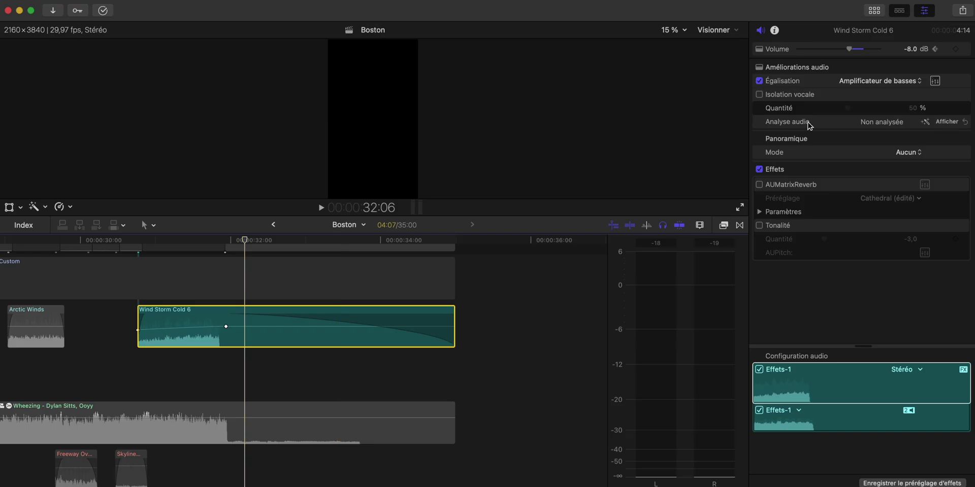
Step: Re-enable AUMatrixReverb with its Cathedral preset, then Tonalité, playing the Wind Storm Cold 6 clip after each
click(759, 184)
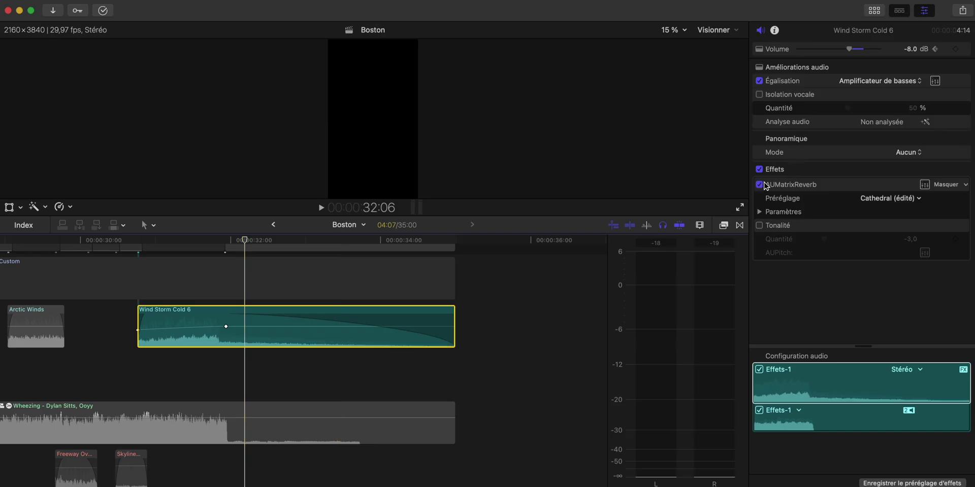
click(881, 198)
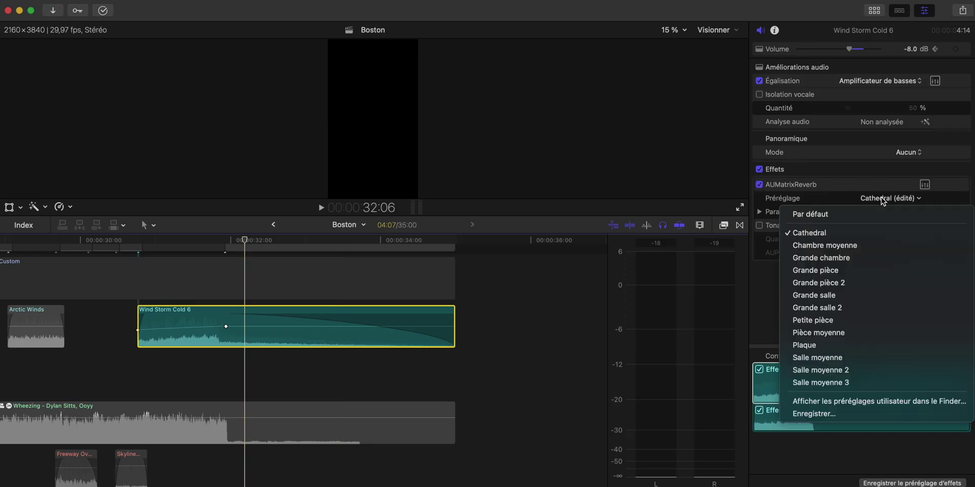
click(823, 229)
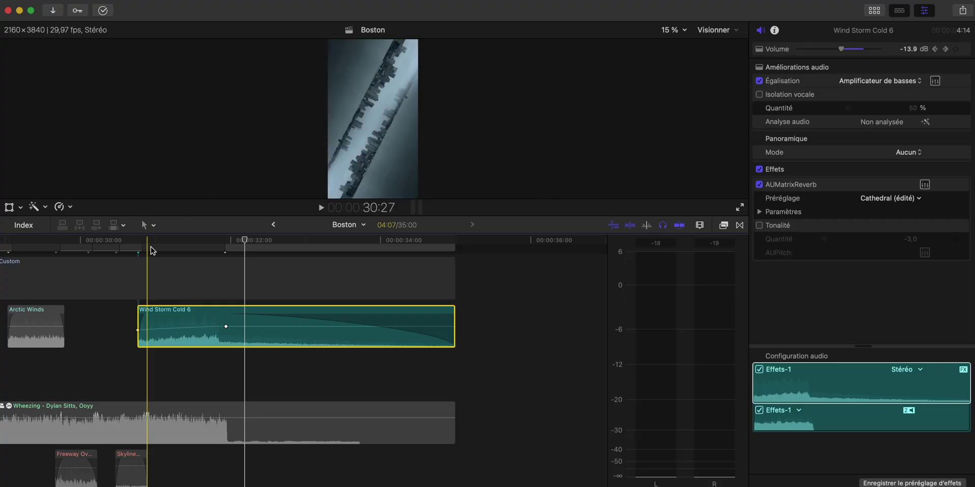
key(space)
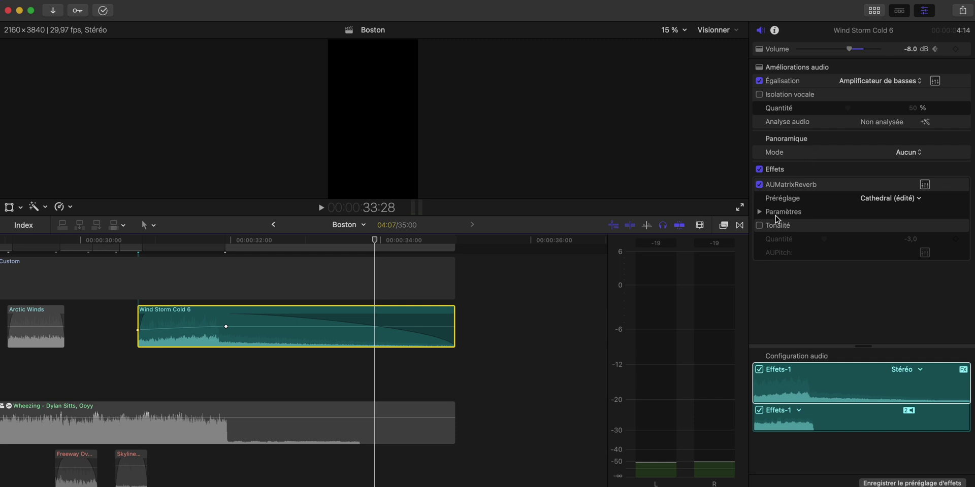
click(759, 225)
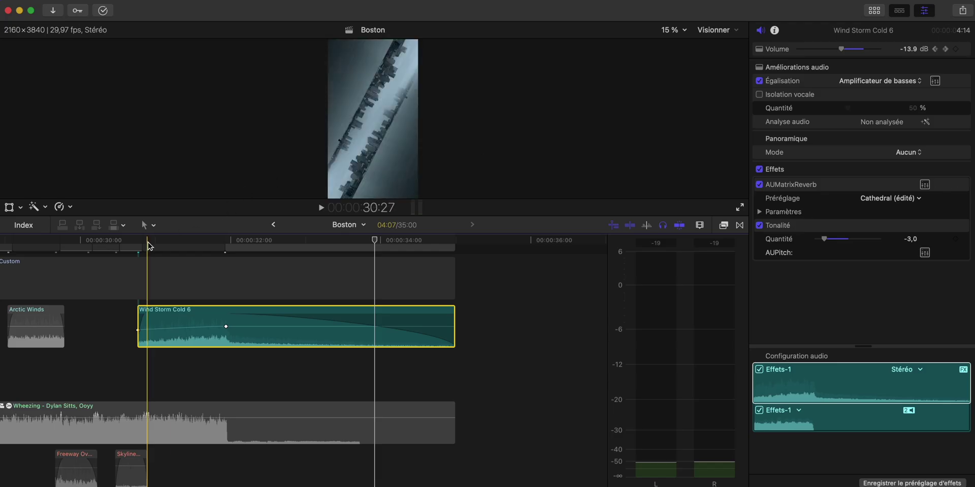
key(space)
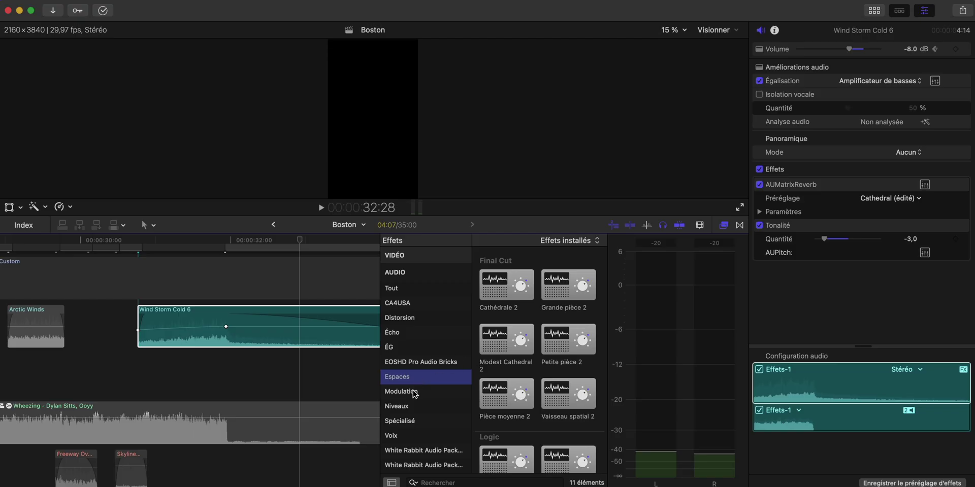
Step: Look through the audio effects in the Modulation category and show the Niveaux category
click(415, 392)
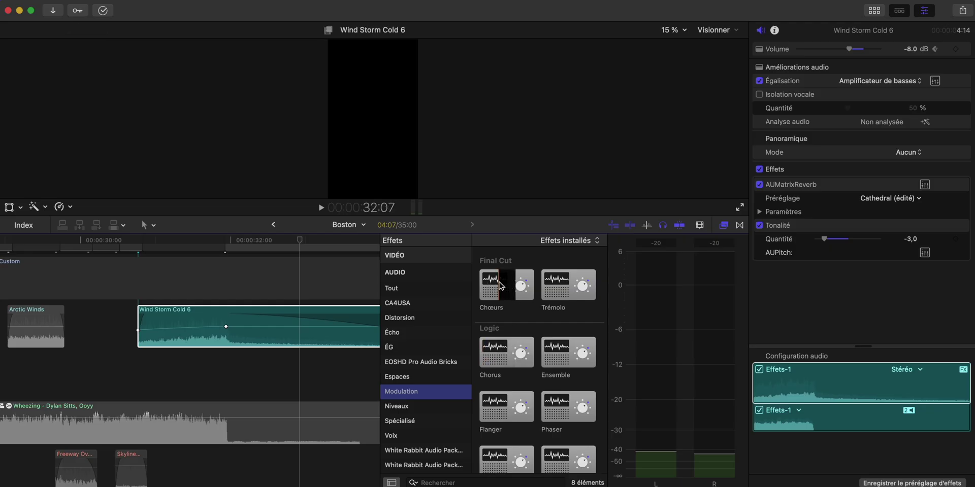
scroll(546, 374, down, 3)
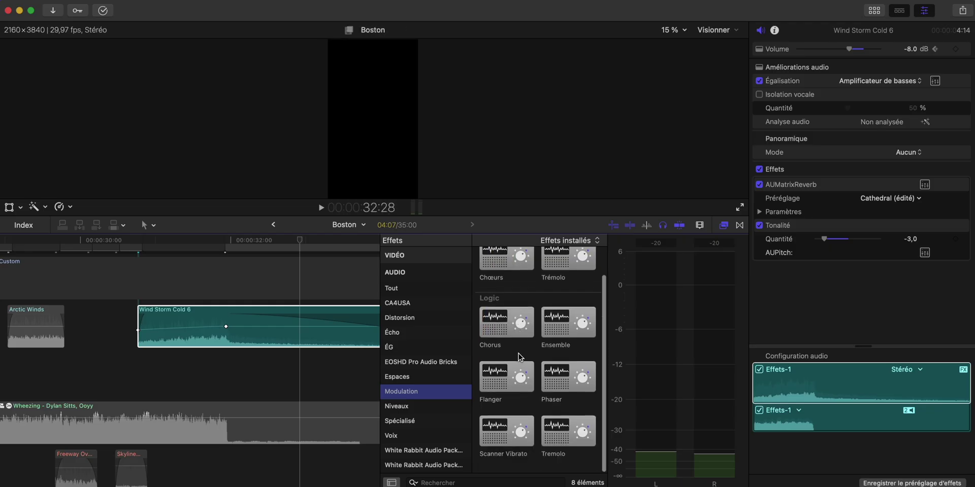
click(431, 406)
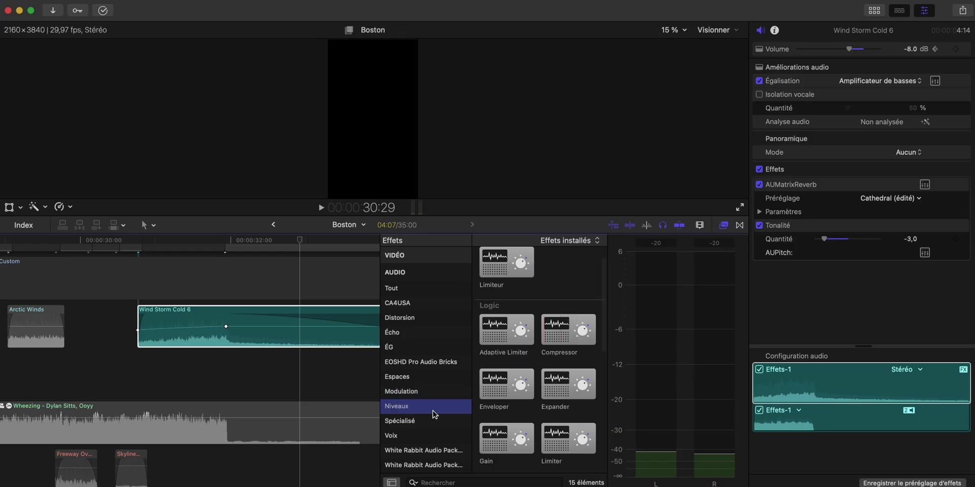
Step: Show the audio effects in the Spécialisé category
click(432, 421)
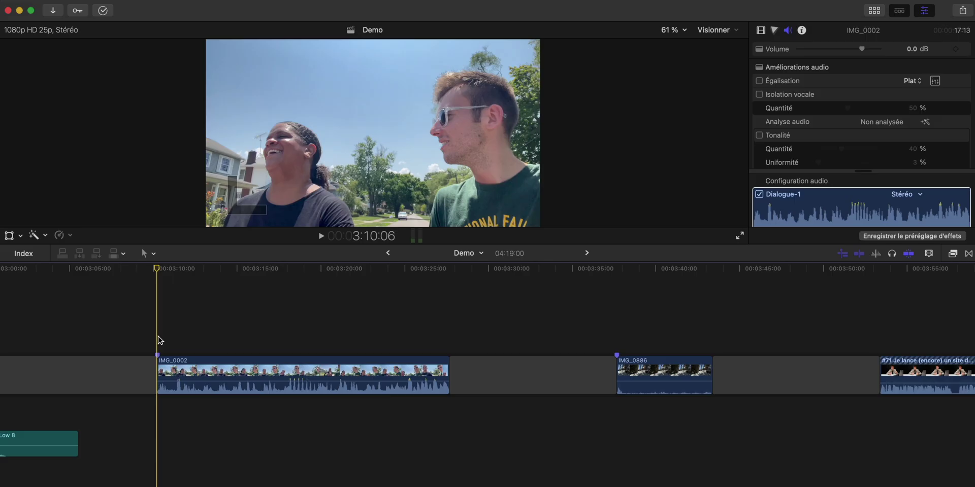
Step: Play the IMG_0002 clip in the Demo project, then enable Isolation vocale on it at 50 % and play it again
key(space)
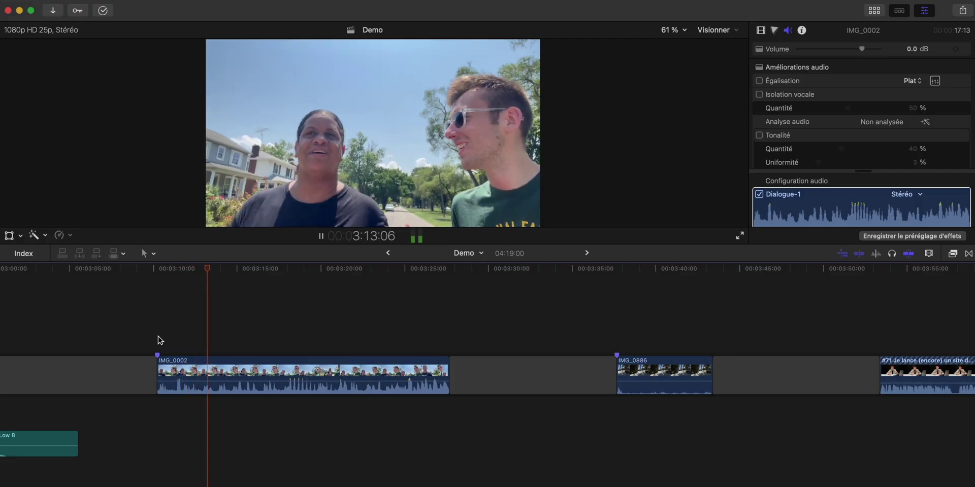
key(space)
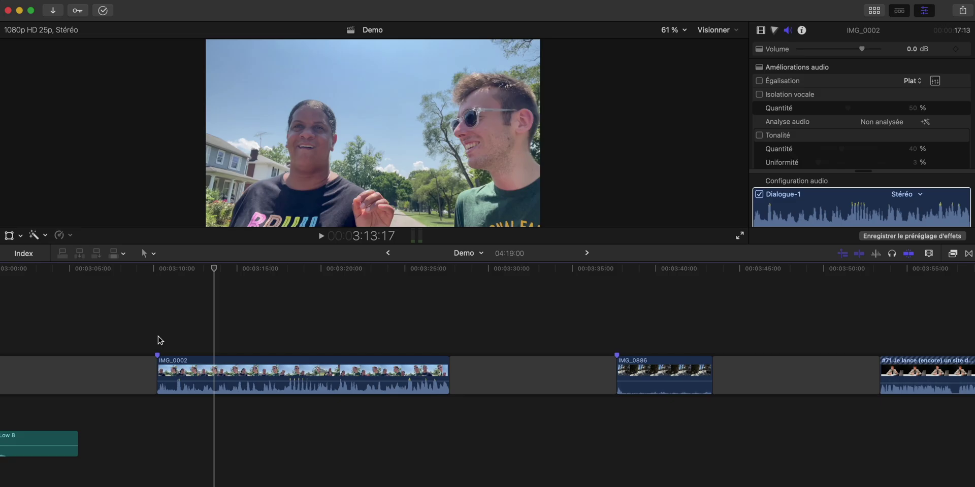
click(213, 379)
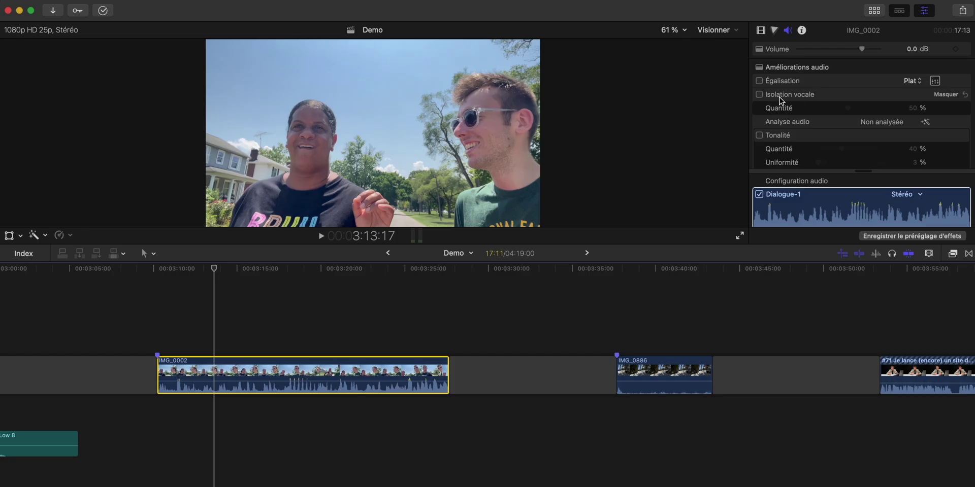
click(759, 95)
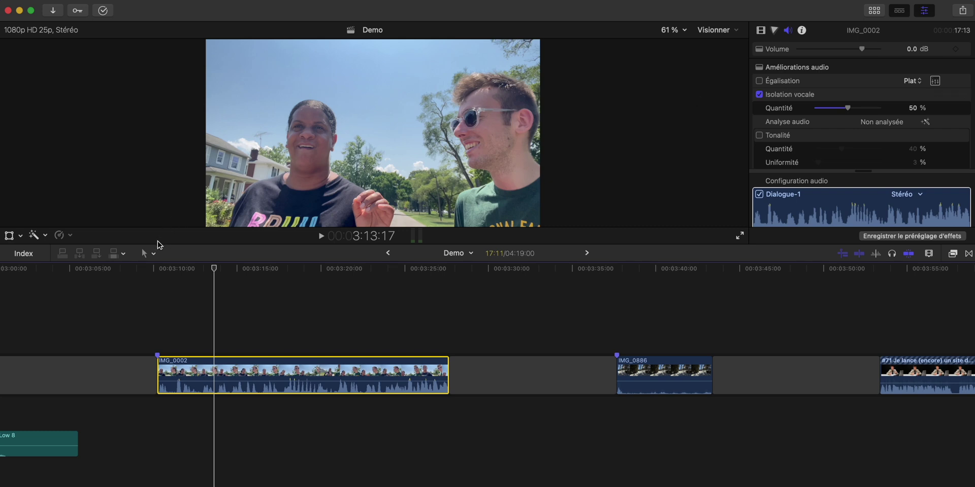
click(151, 269)
key(space)
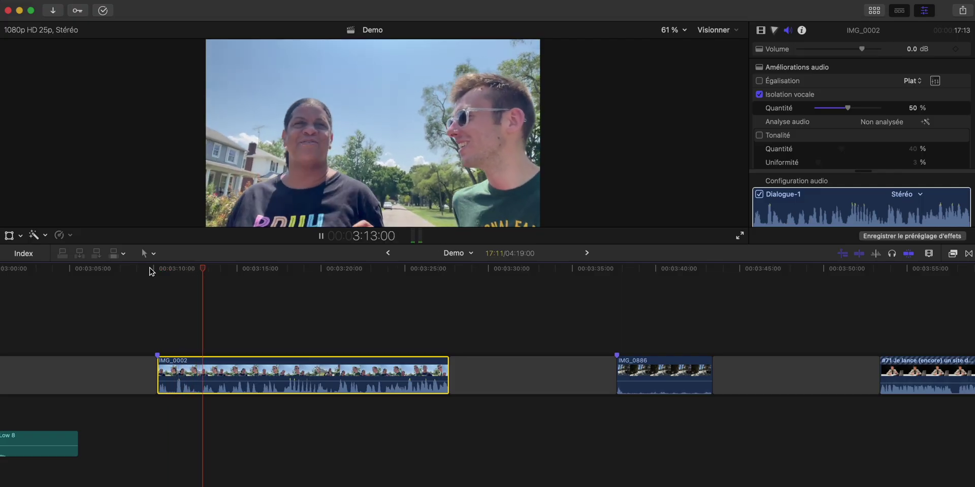
key(space)
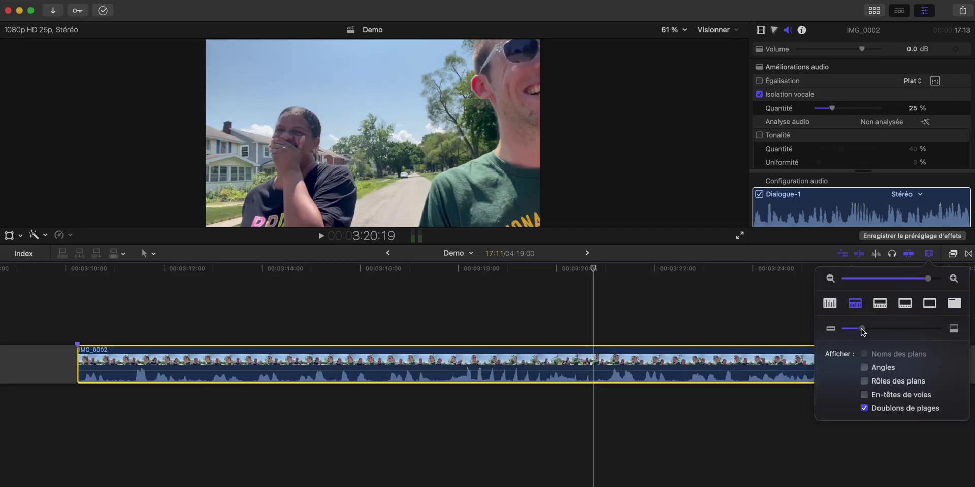
Step: Increase the timeline clip height so the audio waveform of IMG_0002 is drawn larger
drag(861, 330, 894, 329)
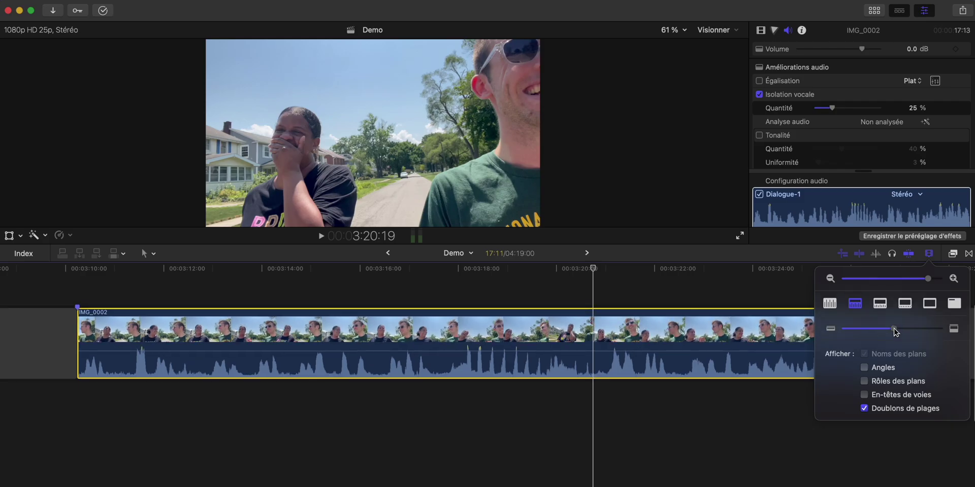
click(468, 414)
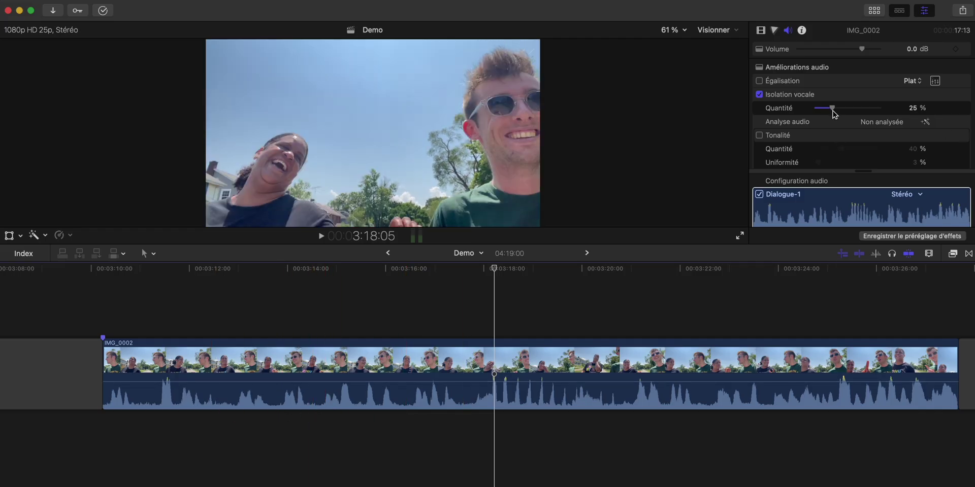
Step: Play IMG_0002 with its Isolation vocale amount at 100 %, then set the amount to 25 %
drag(832, 108, 881, 107)
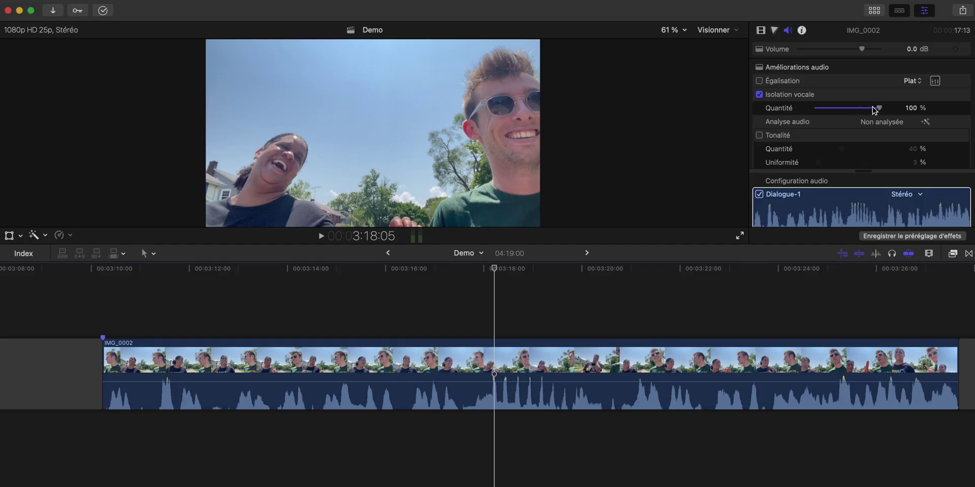
click(108, 298)
key(space)
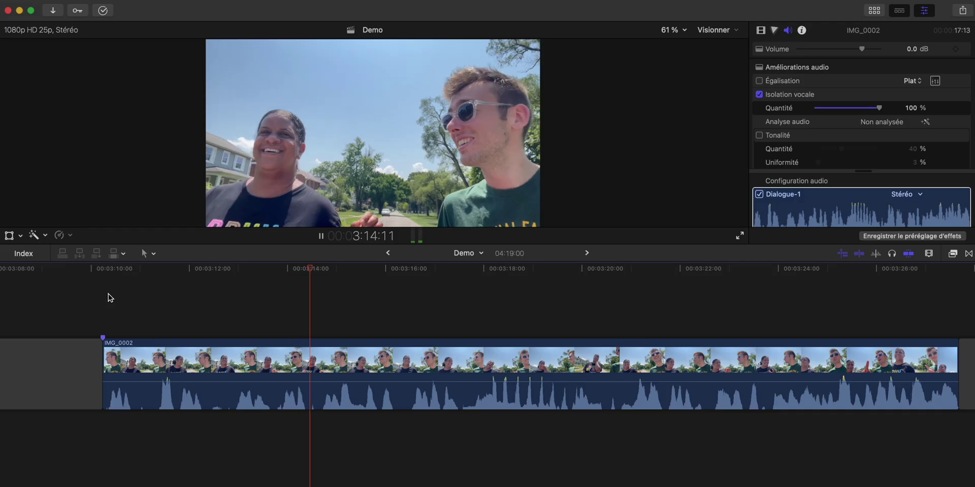
key(space)
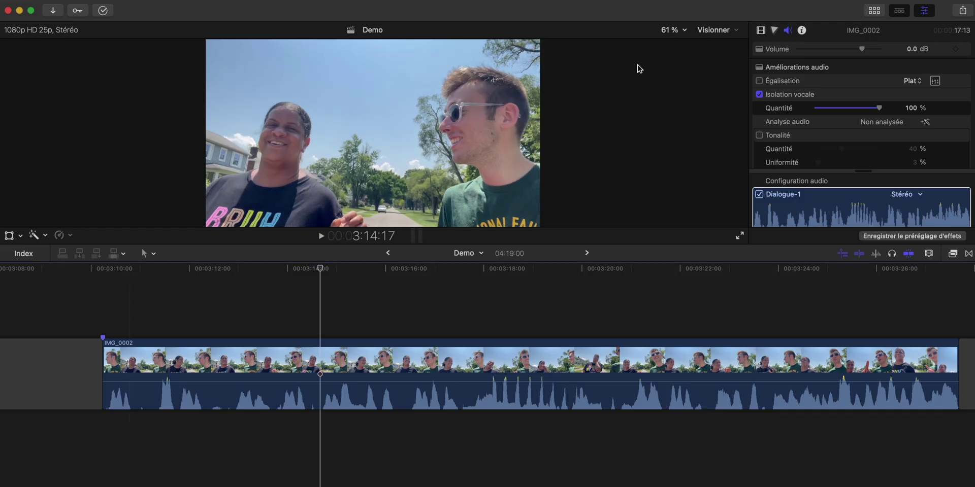
drag(877, 108, 833, 112)
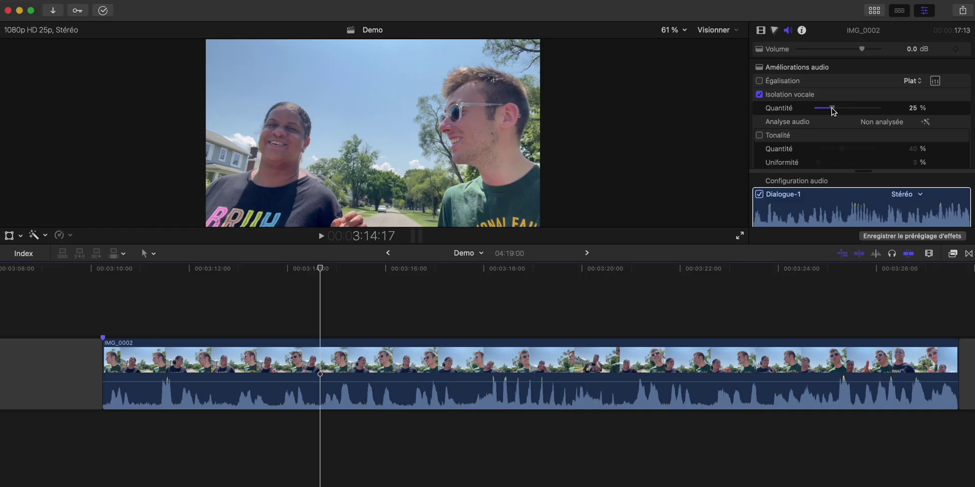
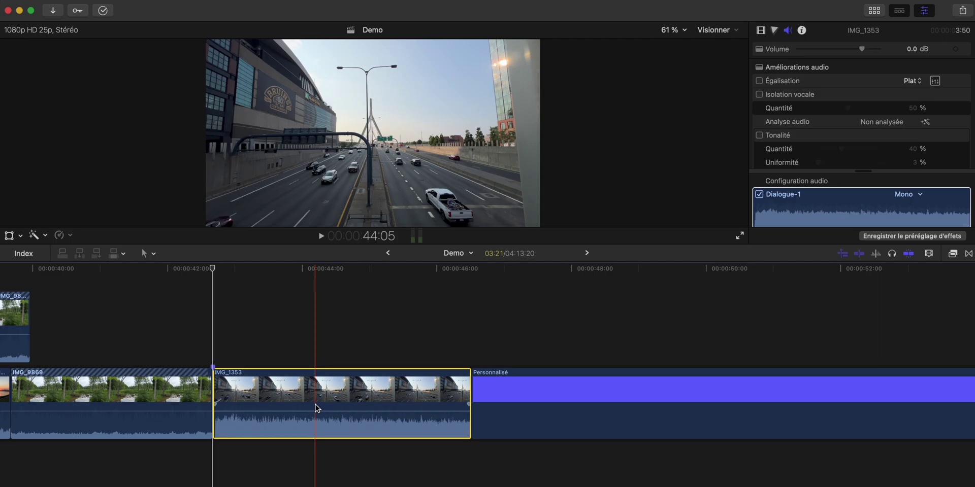
Step: Show the speed editor on the IMG_1353 clip and set its speed to Rapide 400 %
key(super+r)
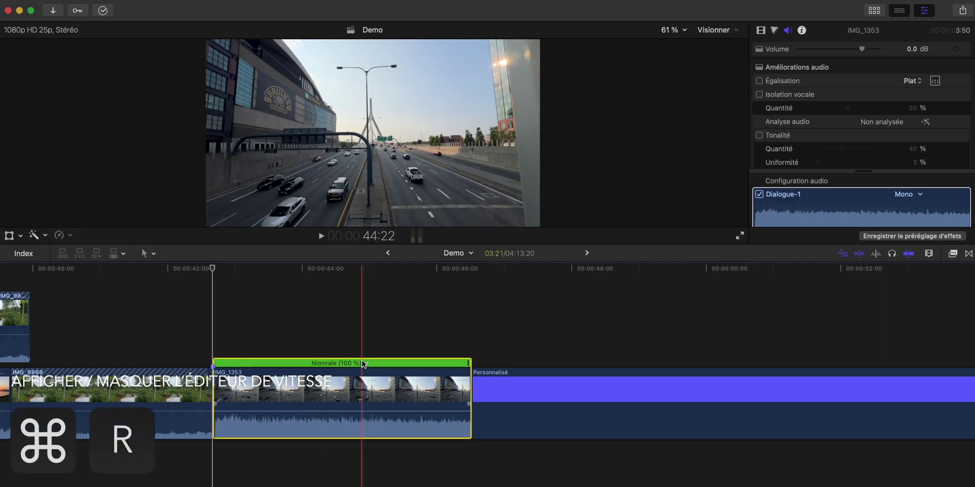
click(366, 363)
mouse_move(390, 401)
click(465, 412)
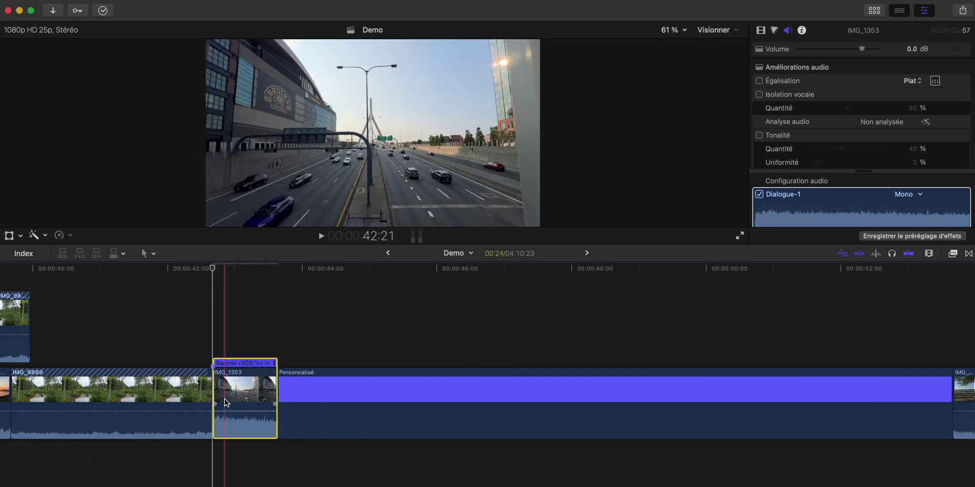
Step: Add the [Medium] Motion Blur title from caTitles above IMG_1353 and trim it to that clip's length
click(242, 397)
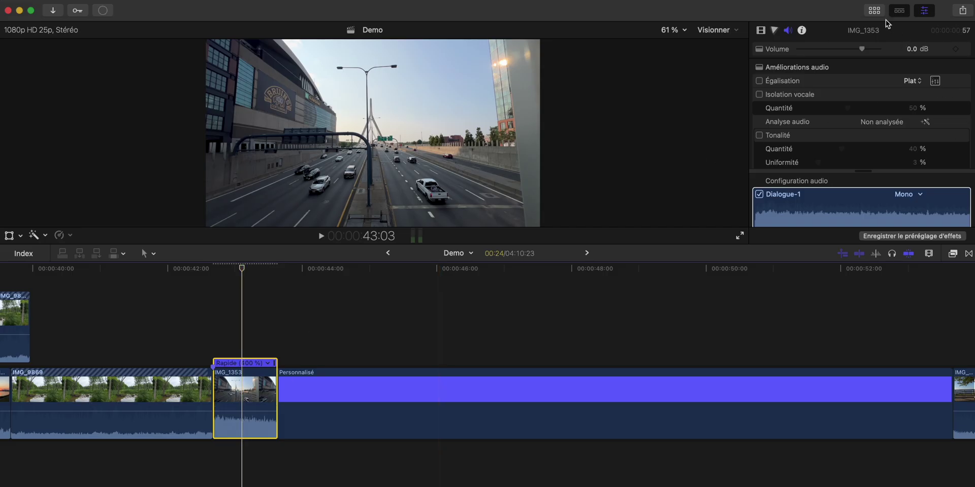
click(873, 10)
key(alt+super+1)
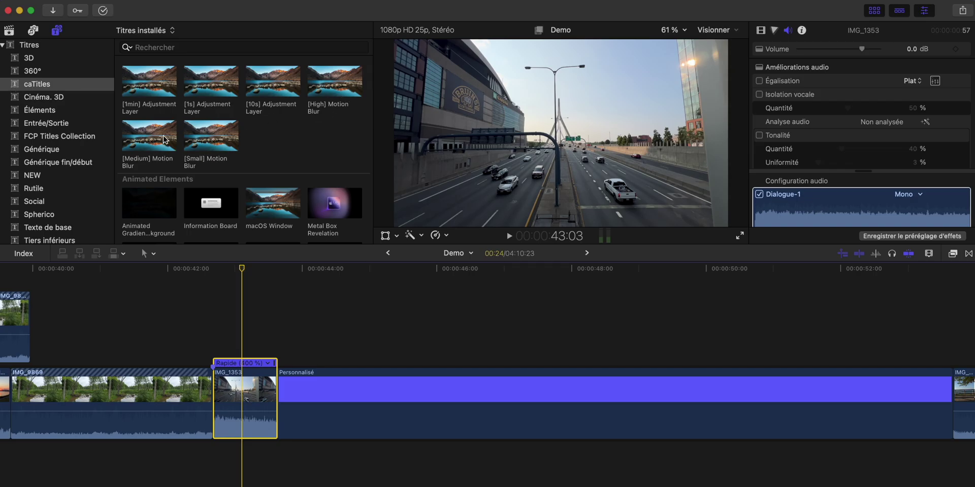
drag(164, 139, 214, 348)
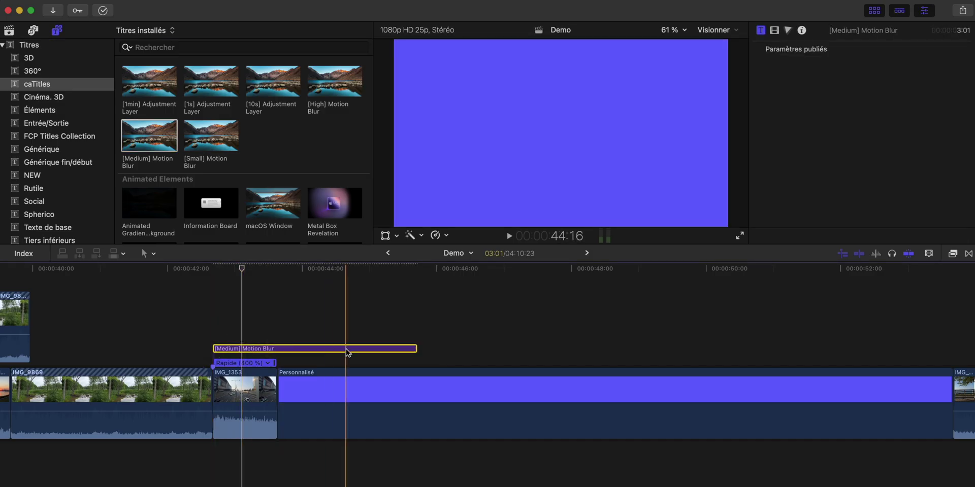
drag(415, 349, 276, 350)
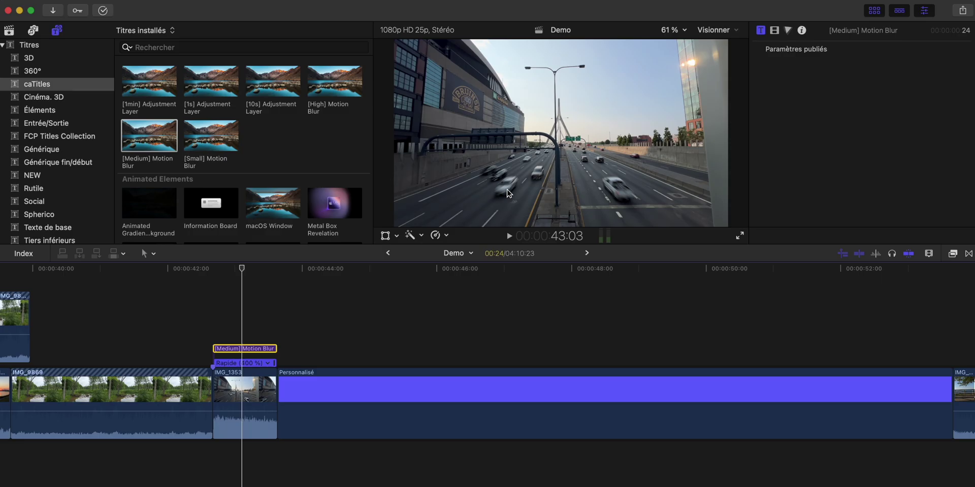
Step: Disable and re-enable the [Medium] Motion Blur title several times to compare the image with and without blur
key(v)
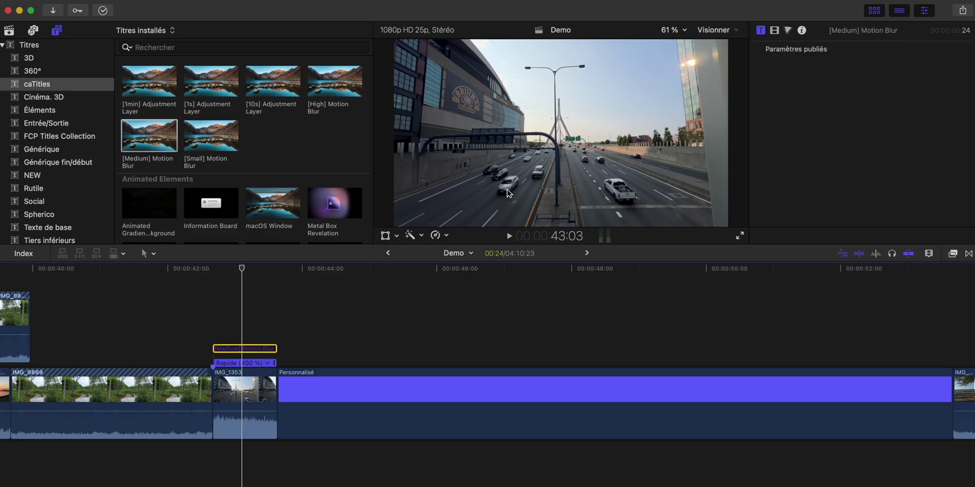
key(v)
key(v)
key(v)
key(v)
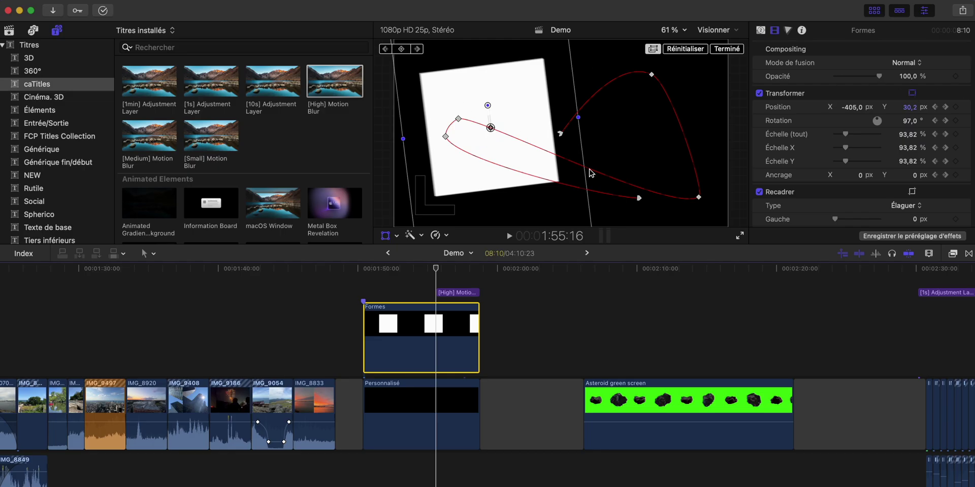
Step: Finish the transform editing of the Formes clip and play its animation under the [High] Motion Blur title
click(733, 49)
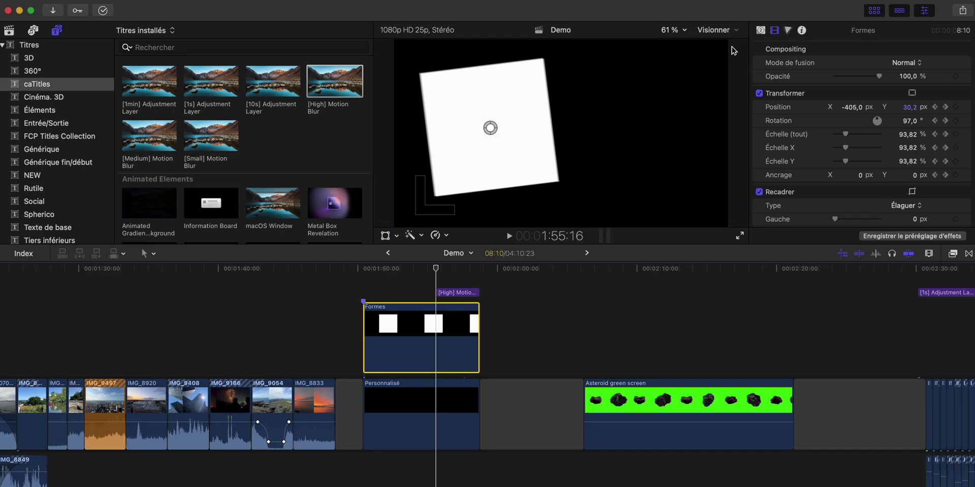
scroll(450, 265, up, 5)
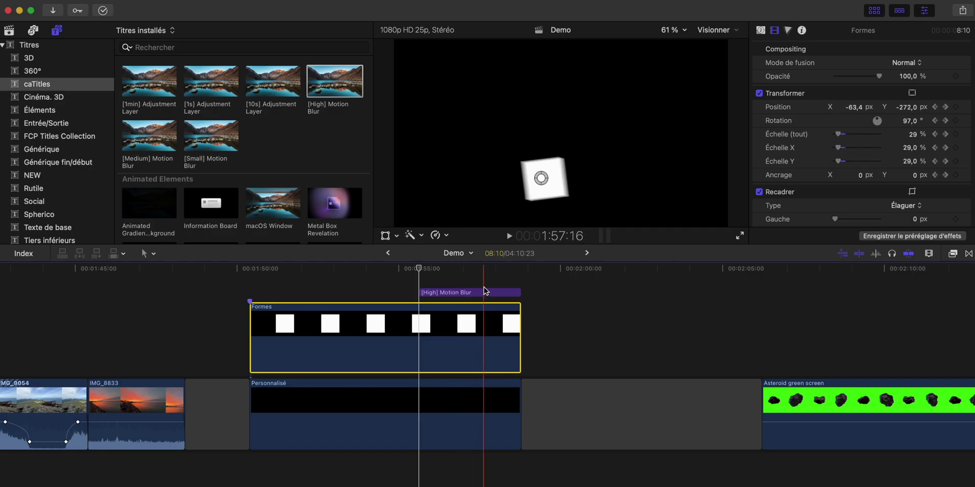
click(490, 269)
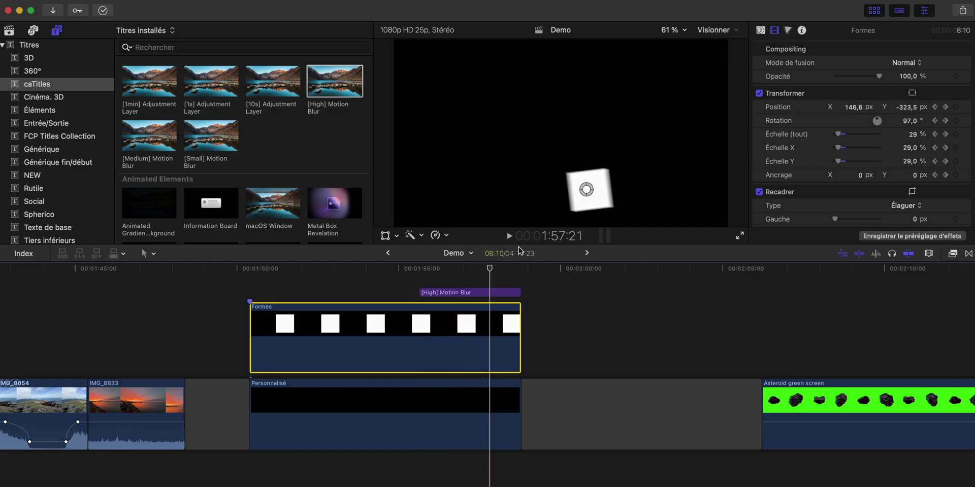
click(491, 293)
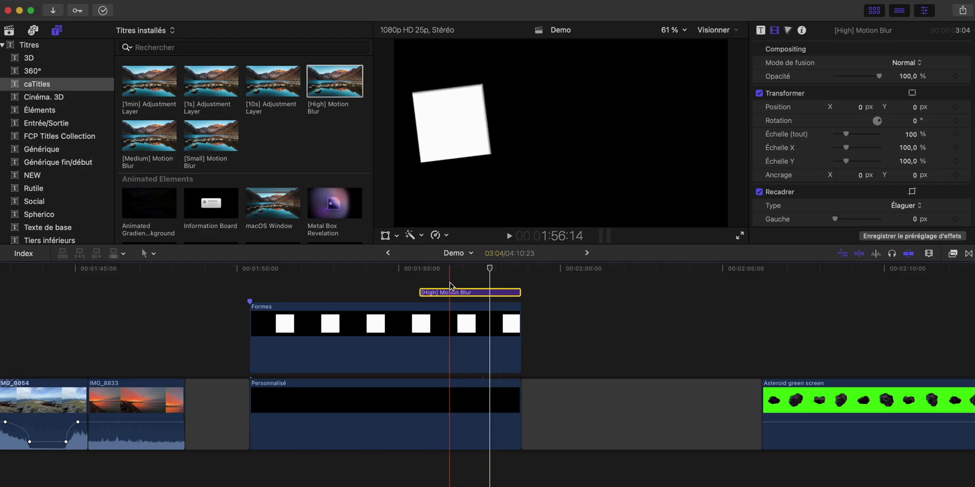
key(space)
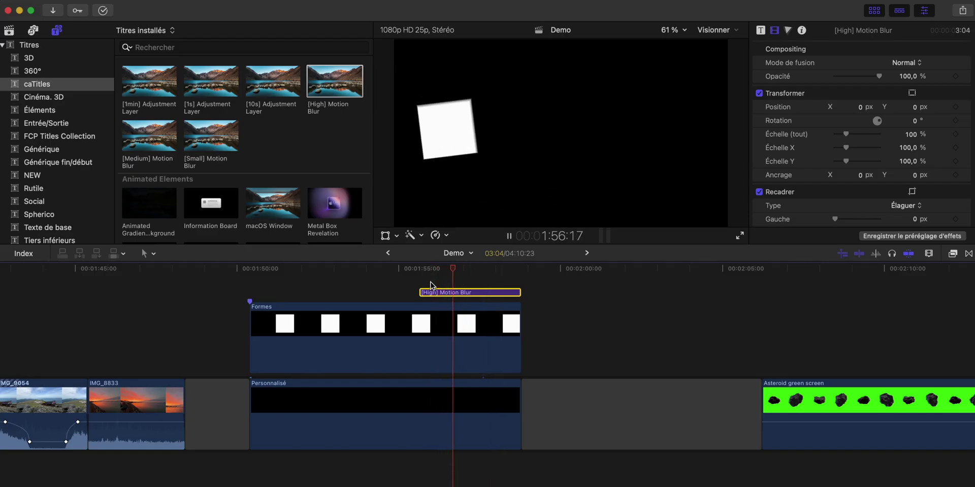
key(space)
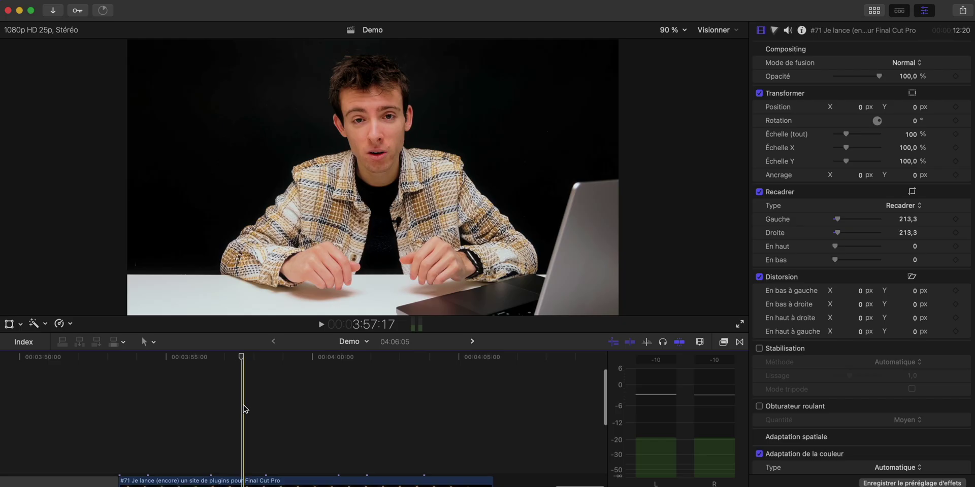
Step: Play the start of the "#71 Je lance (encore) un site de plugins pour Final Cut Pro" clip and view its captions in the timeline
scroll(243, 405, down, 3)
click(124, 420)
key(space)
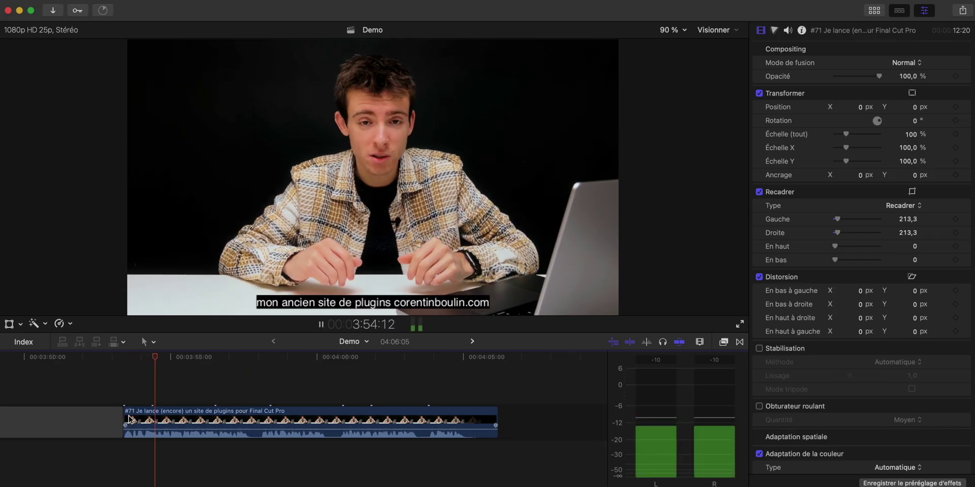
key(space)
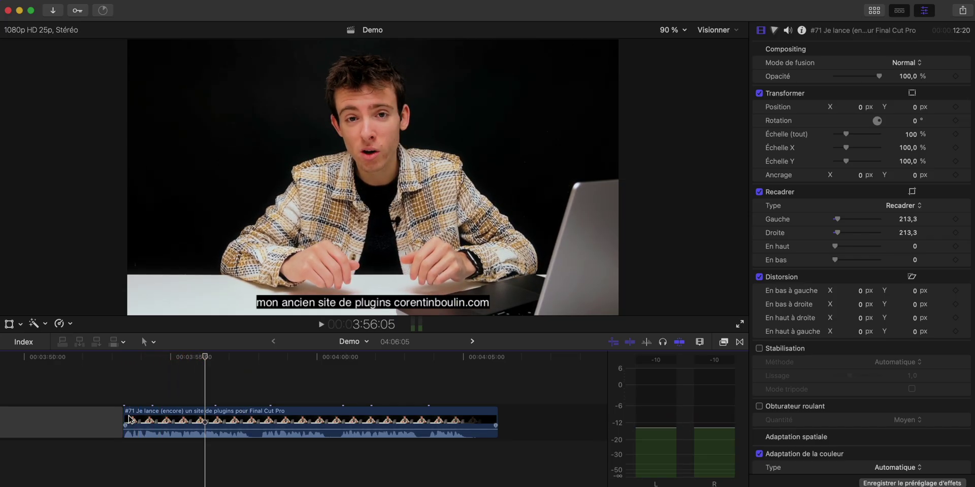
scroll(172, 386, up, 5)
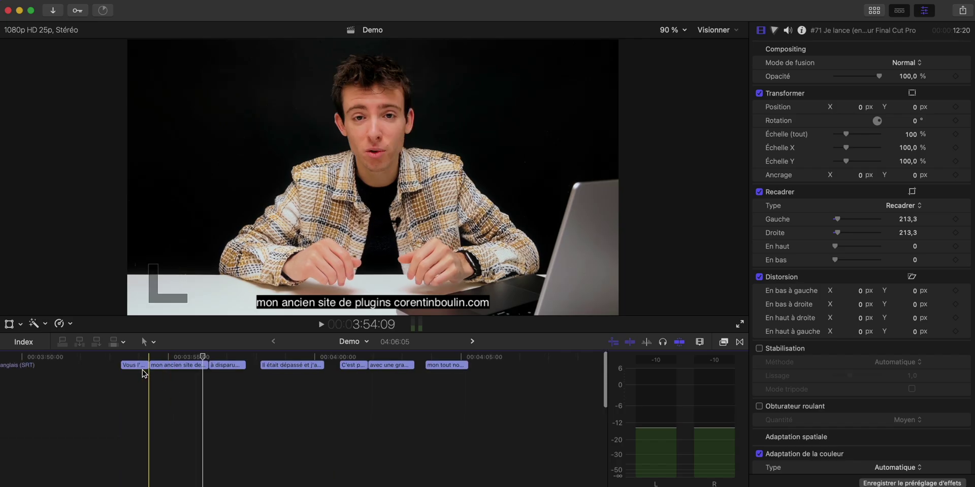
Step: Add an empty English SRT caption at 00:04:07:05, after the last existing caption
scroll(214, 379, right, 5)
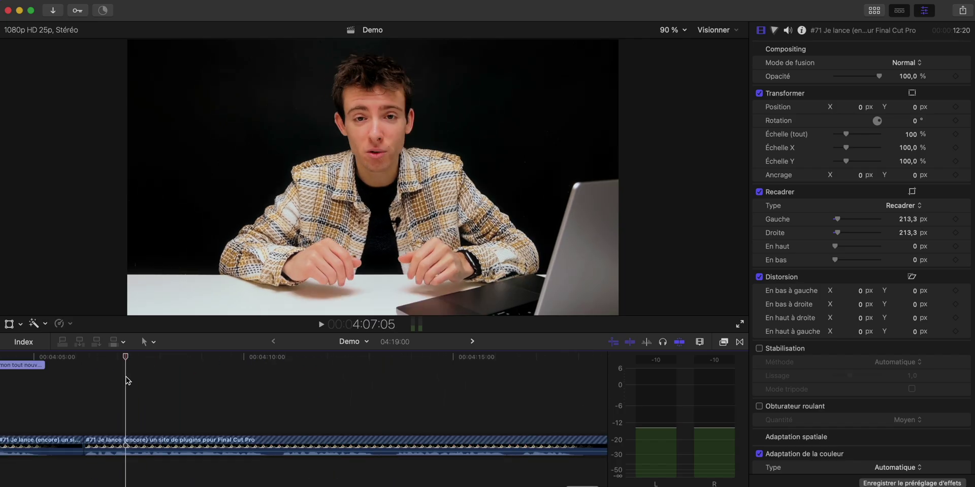
key(alt+c)
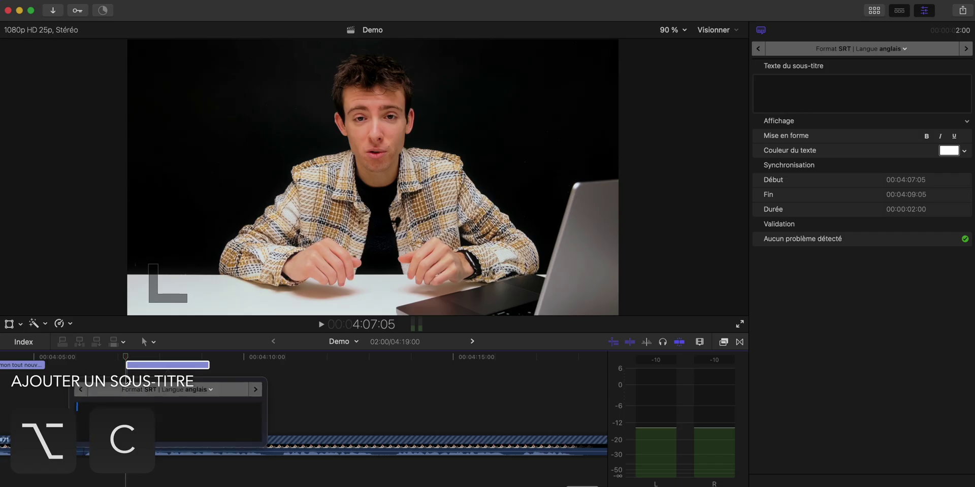
Step: Create a second SRT caption role, SRT 2, add the language français (France) to it, and apply the role changes
click(209, 388)
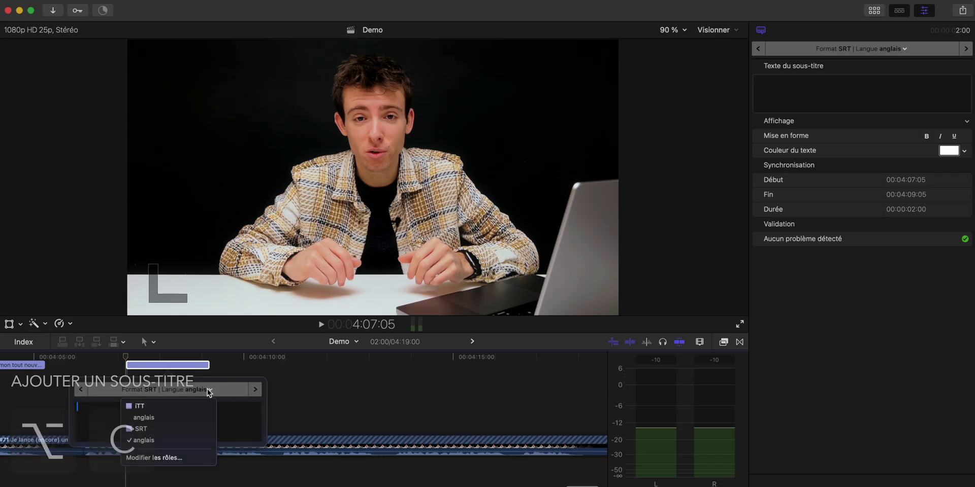
click(155, 458)
click(508, 108)
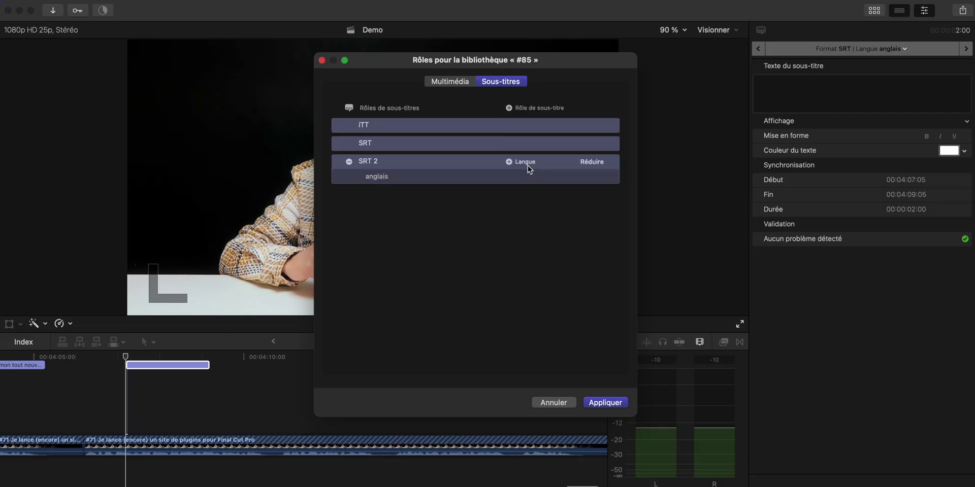
click(516, 161)
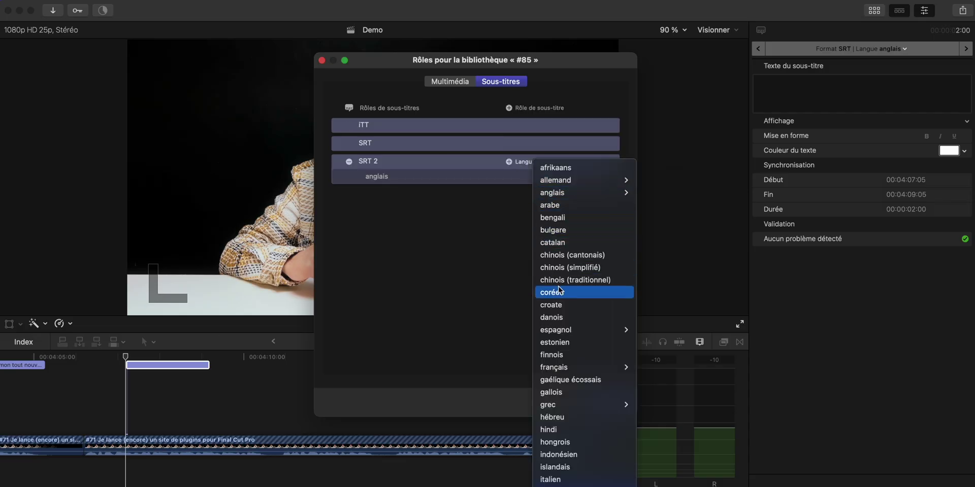
mouse_move(562, 367)
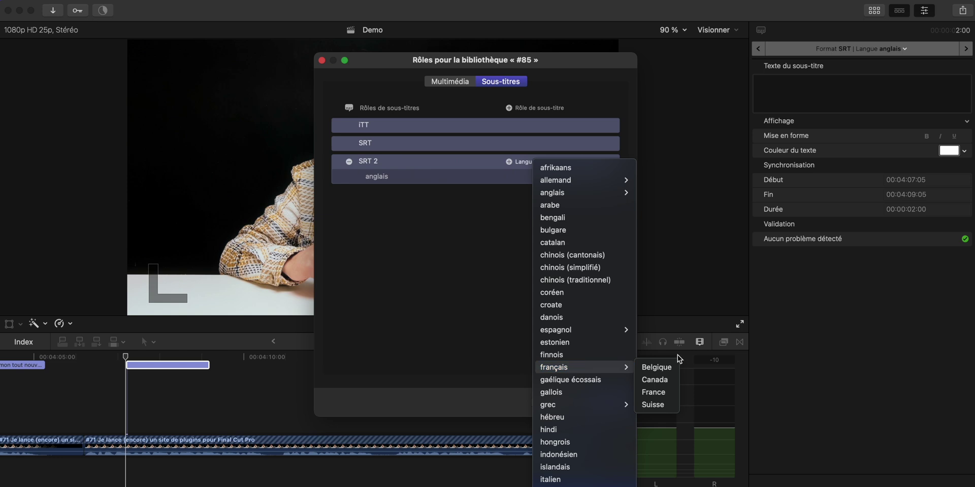
click(657, 391)
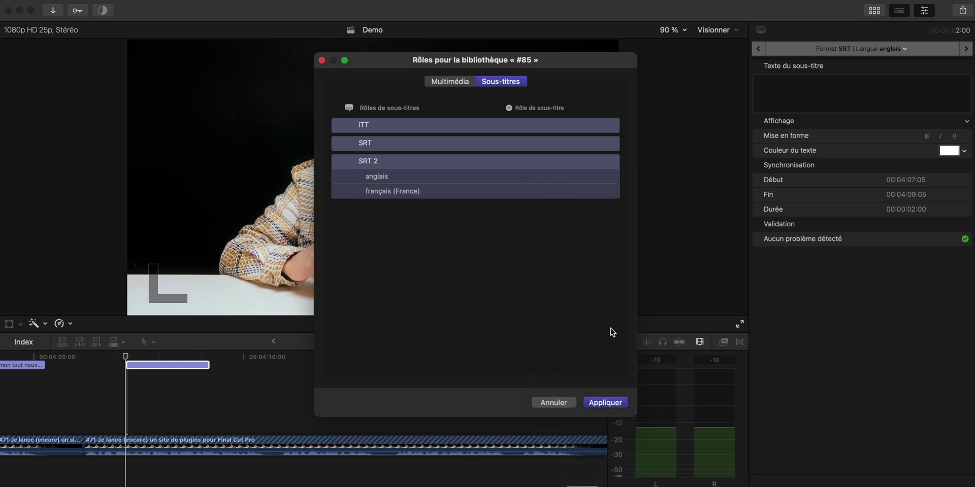
click(606, 402)
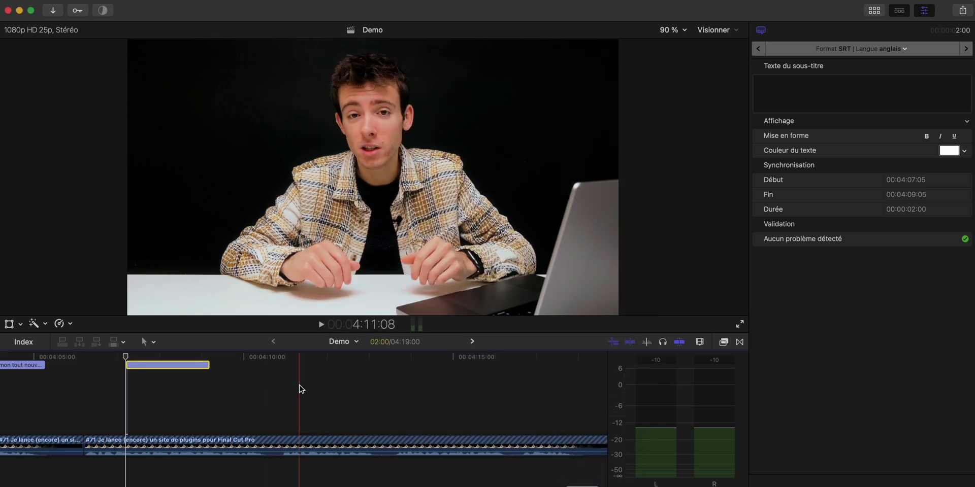
Step: Assign the empty caption at 00:04:07:05 to SRT 2 français (France), enter "hello" as its text, and play the passage
double_click(171, 365)
click(209, 390)
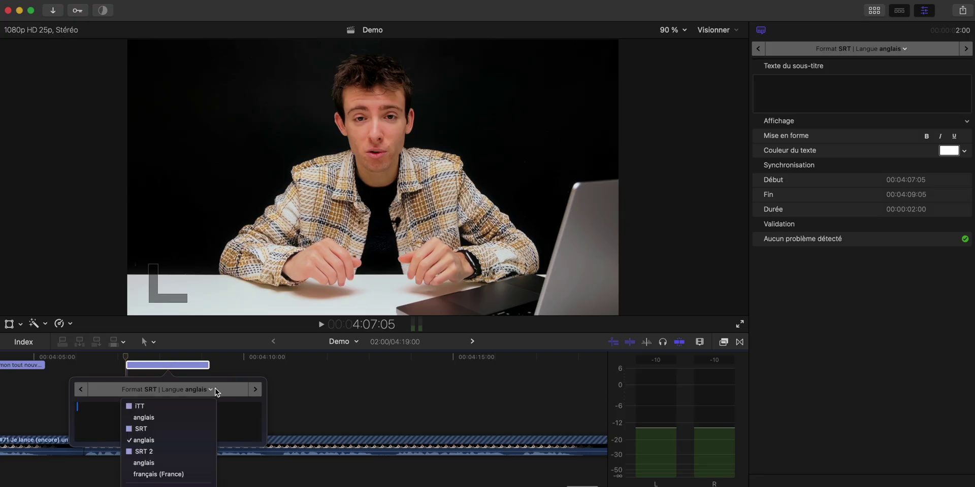
click(155, 475)
text(hello)
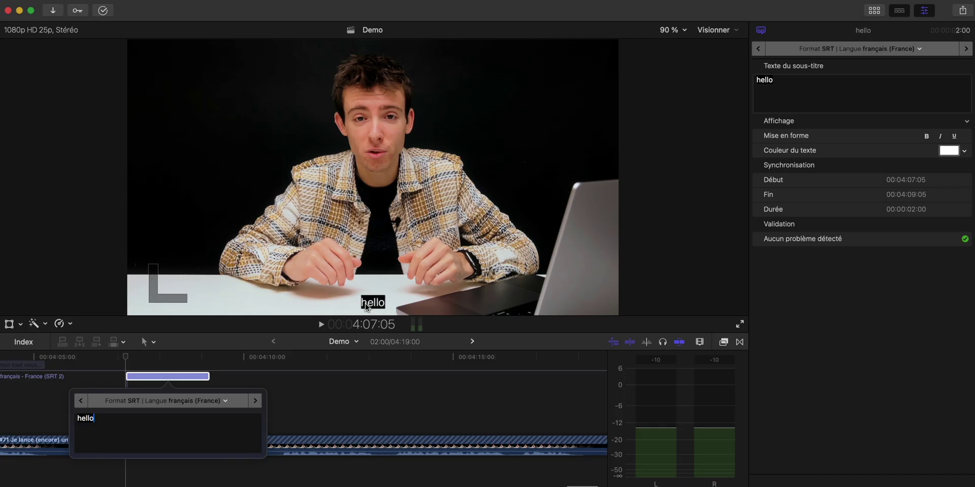
click(114, 391)
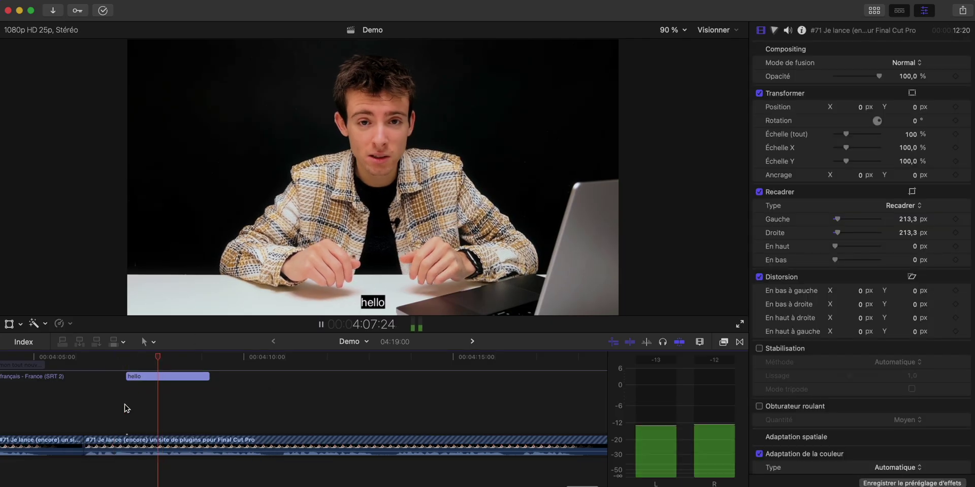
key(space)
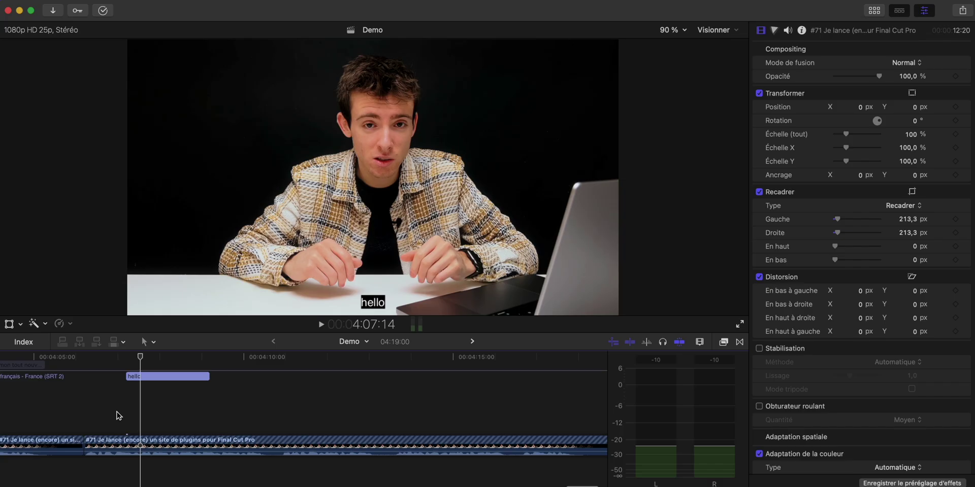
Step: Add the Caption title from the caTitles Tools group above the #71 clip at about 00:04:10 and display it
click(162, 377)
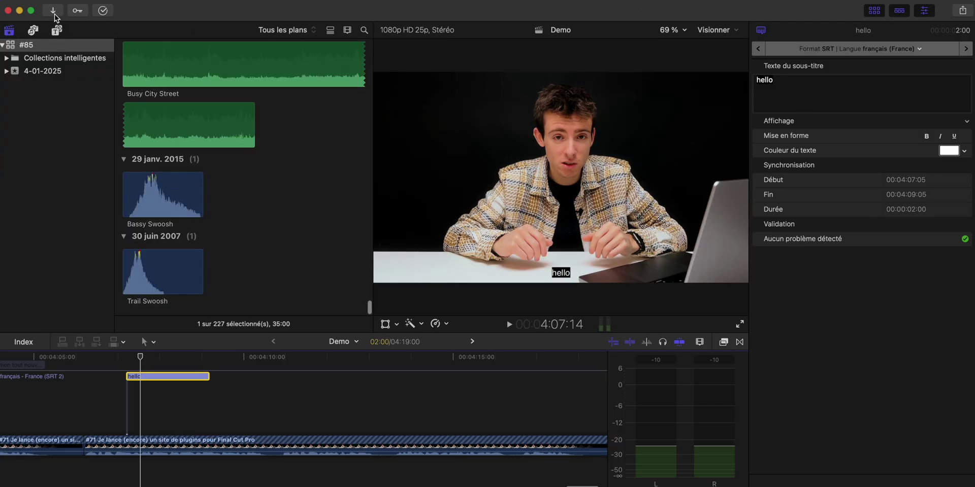
click(57, 30)
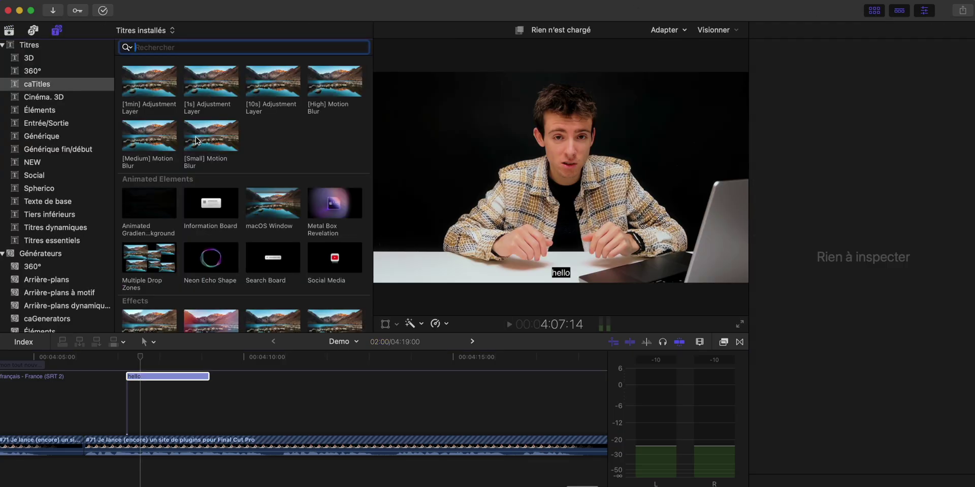
scroll(231, 190, down, 15)
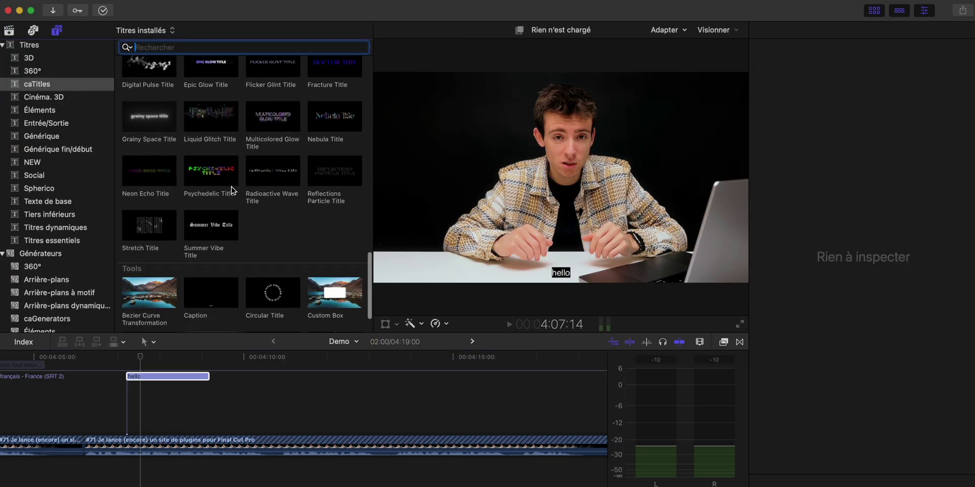
drag(222, 244, 254, 424)
click(276, 426)
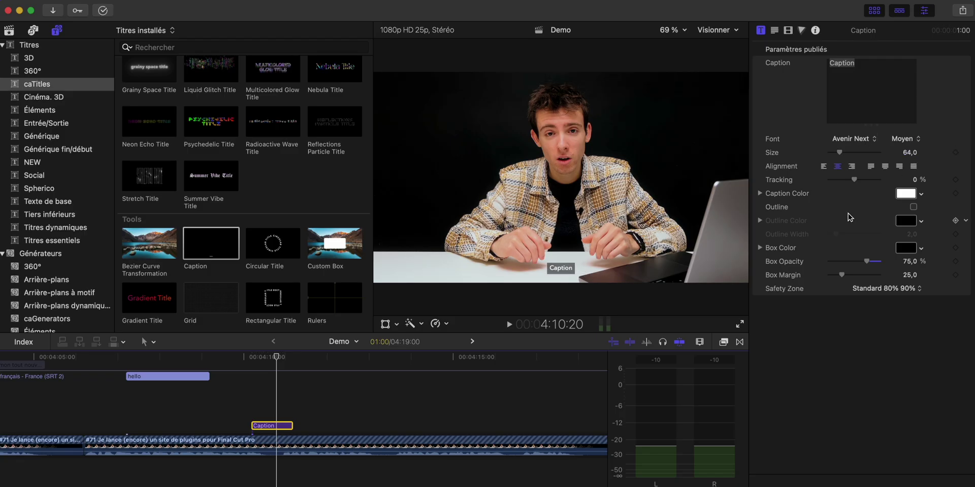
Step: Add the Highlighted Captions title from the caTitles Text Animations Tools group above the #71 clip, just after the Caption title
scroll(349, 148, up, 5)
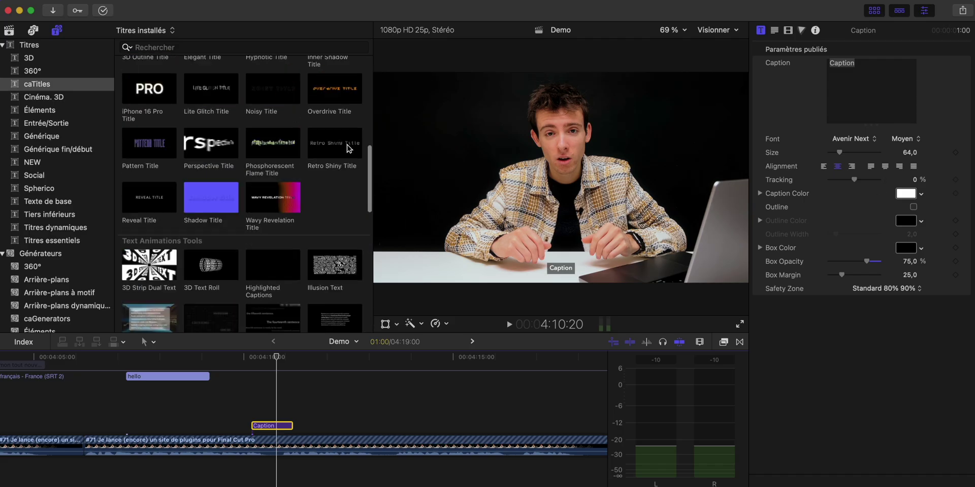
scroll(349, 148, up, 6)
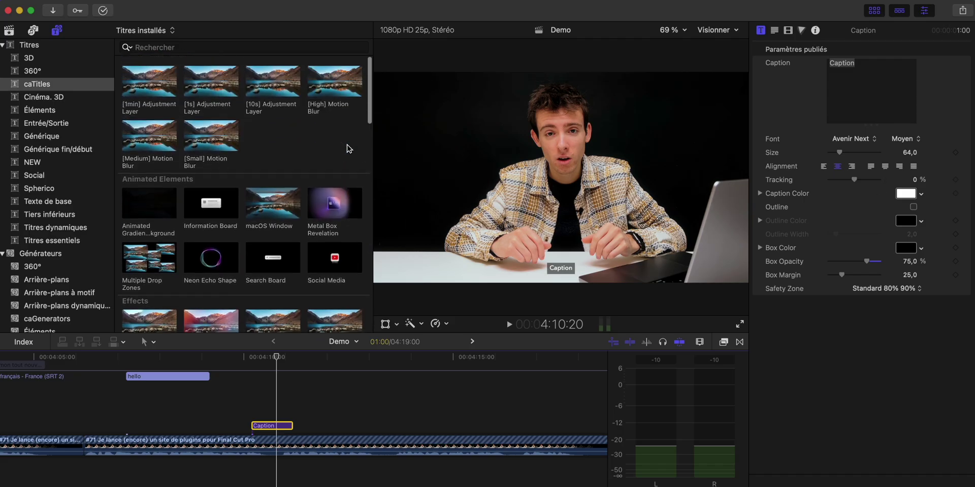
scroll(349, 148, up, 3)
scroll(348, 148, down, 8)
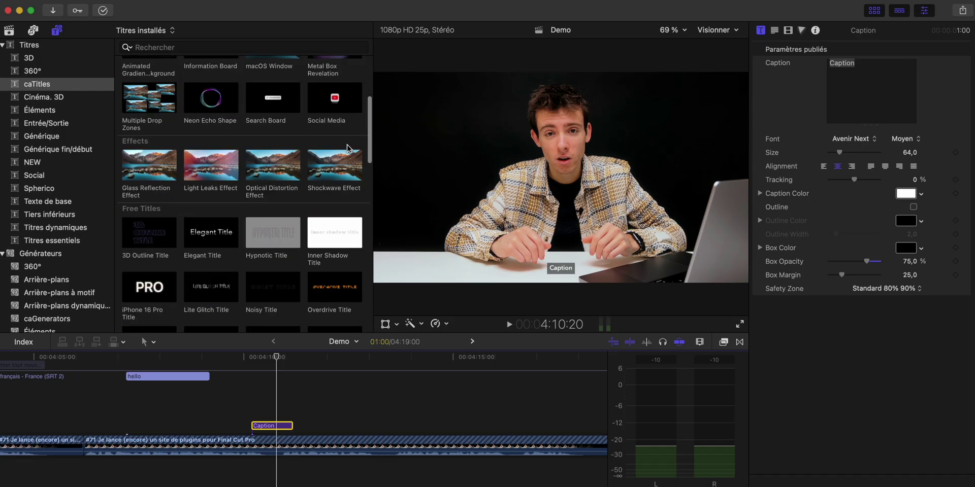
scroll(348, 149, down, 3)
click(272, 98)
drag(273, 97, 327, 423)
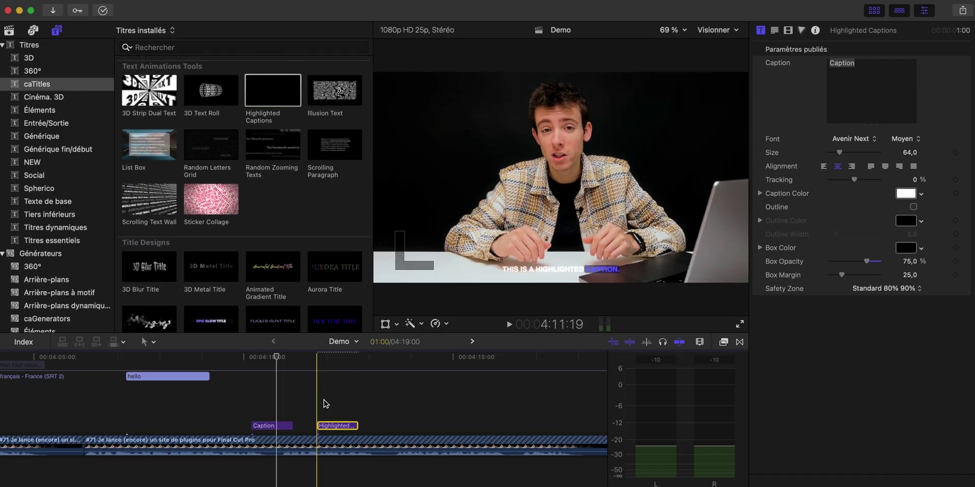
click(334, 403)
Step: Adjust the Animate On Slider value of the Highlighted Captions title and copy its white text color to the highlighted text color
mouse_move(879, 63)
mouse_down()
mouse_move(843, 65)
mouse_move(870, 63)
mouse_up()
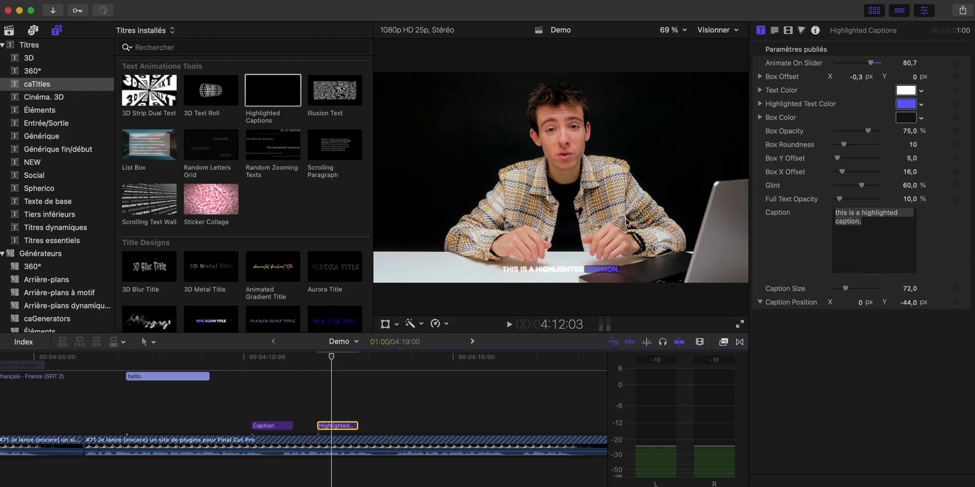
drag(906, 91, 909, 109)
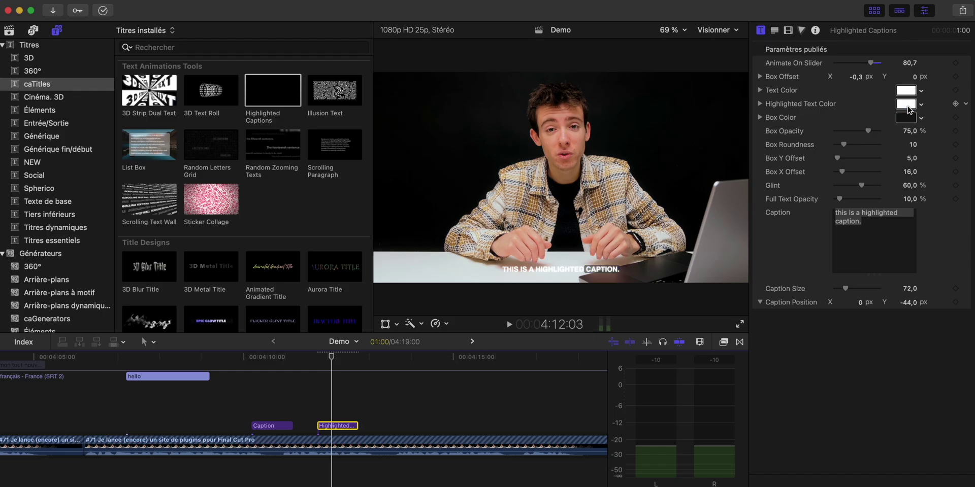
mouse_move(870, 63)
mouse_down()
mouse_move(842, 66)
mouse_move(884, 63)
mouse_move(833, 63)
mouse_move(863, 62)
mouse_up()
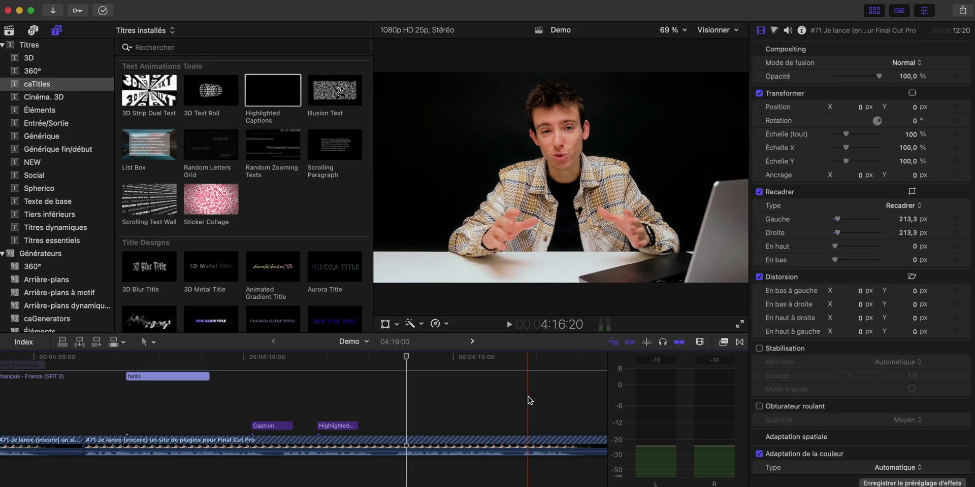
Step: Place the playhead at 00:02:44:23 under the [1s] Adjustment Layer title as the frame for a still image
click(960, 13)
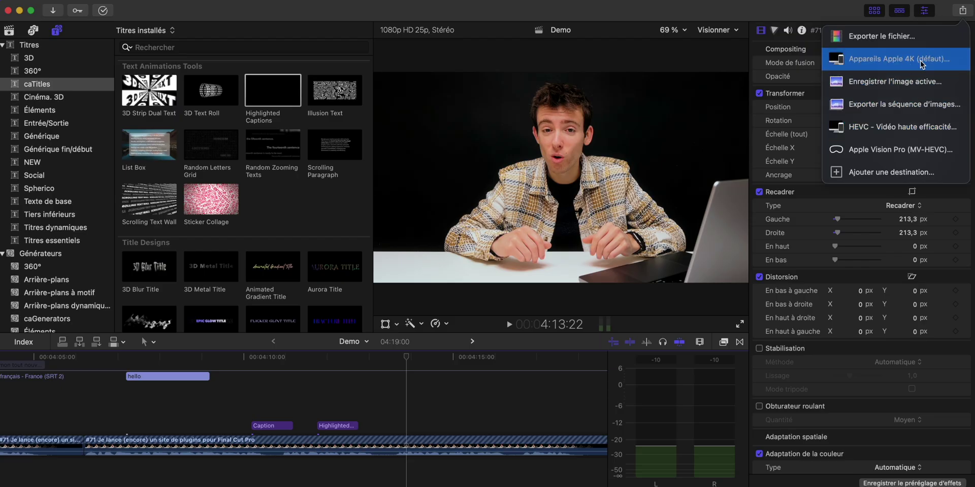
click(901, 84)
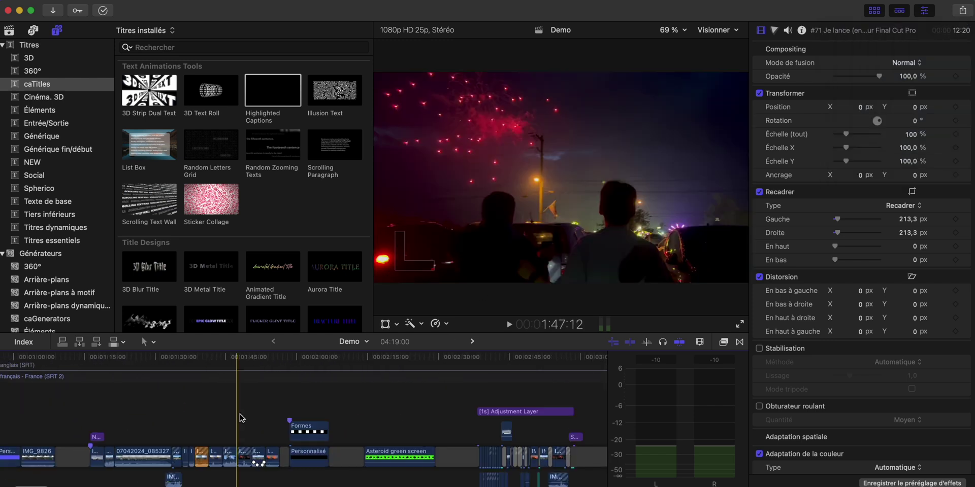
scroll(490, 407, right, 4)
key(super+equal)
key(super+equal)
key(super+equal)
key(n)
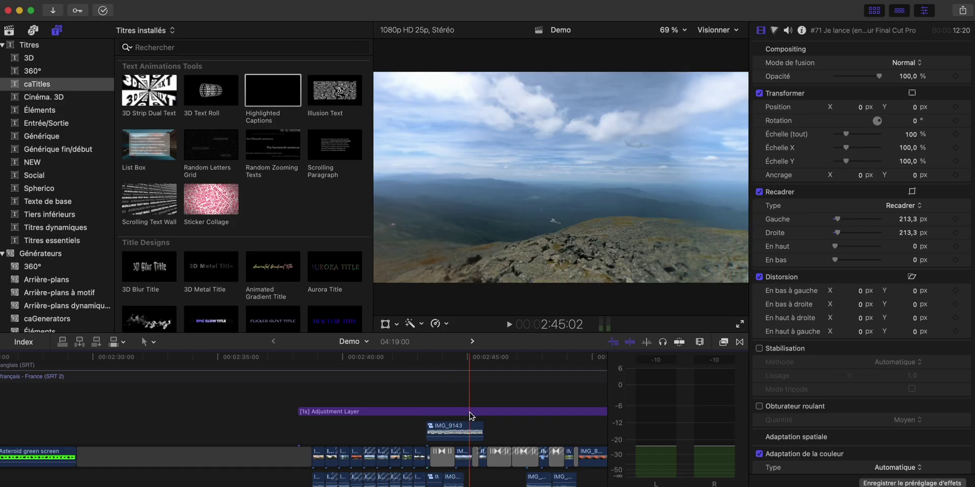
click(464, 413)
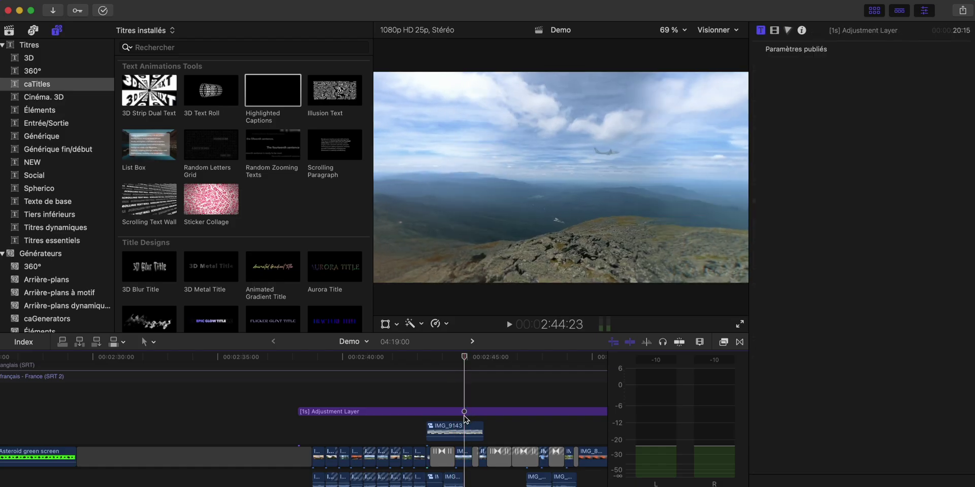
Step: Open the export of the current frame as an image, examine its export format settings, and close it
click(963, 10)
click(898, 86)
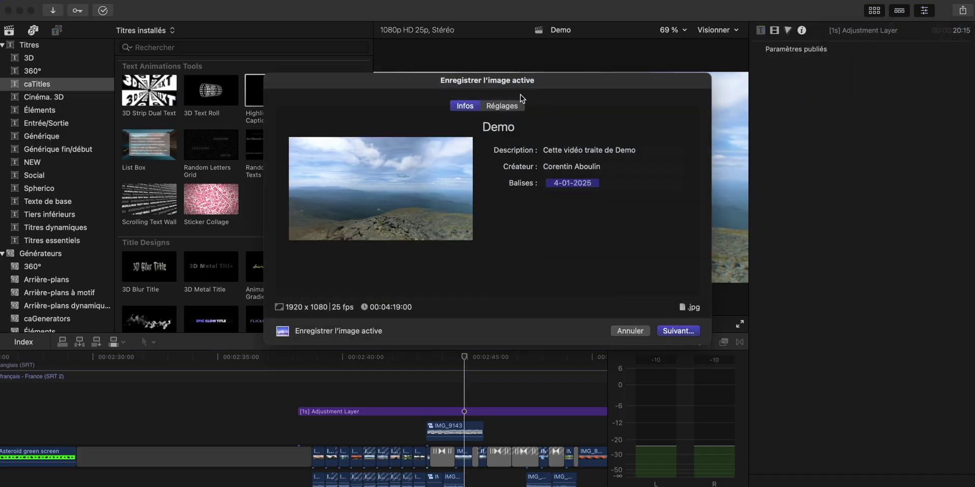
click(508, 105)
click(621, 148)
click(621, 152)
click(724, 335)
Step: Open the file export of the Demo project and display its format and codec settings
click(962, 11)
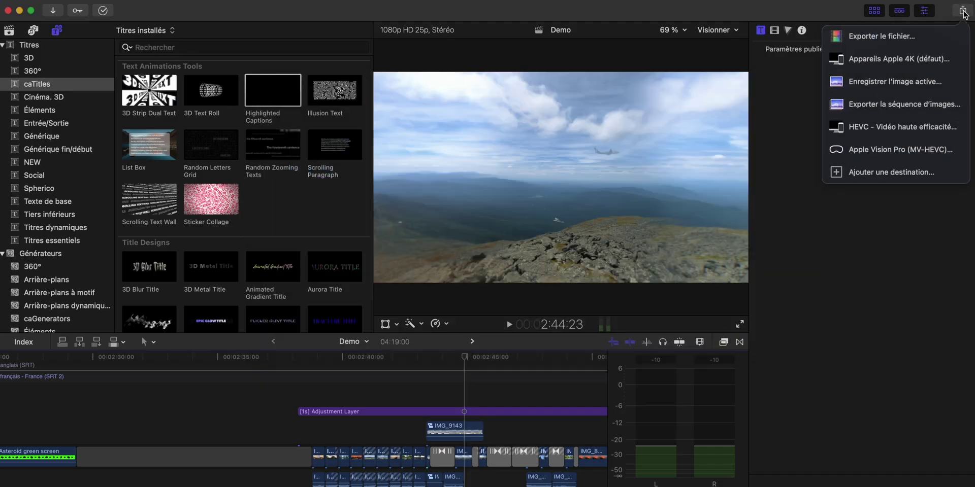
click(894, 40)
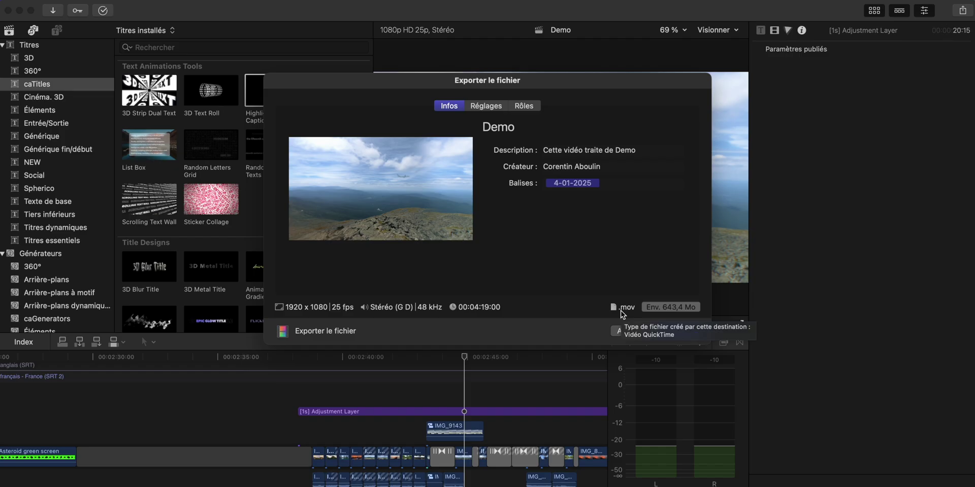
click(491, 106)
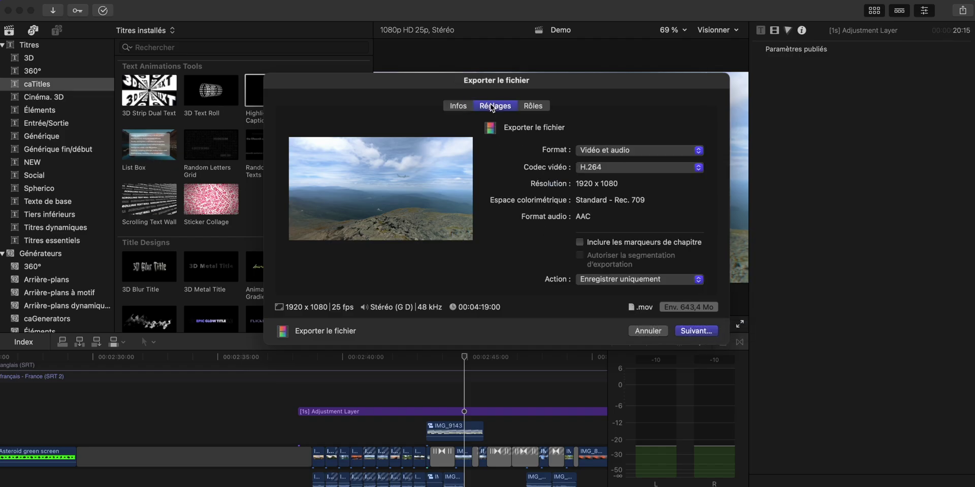
Step: Try Apple ProRes 4444 as the export's video codec to compare the estimated file size, and return to H.264
click(613, 167)
click(614, 169)
click(613, 167)
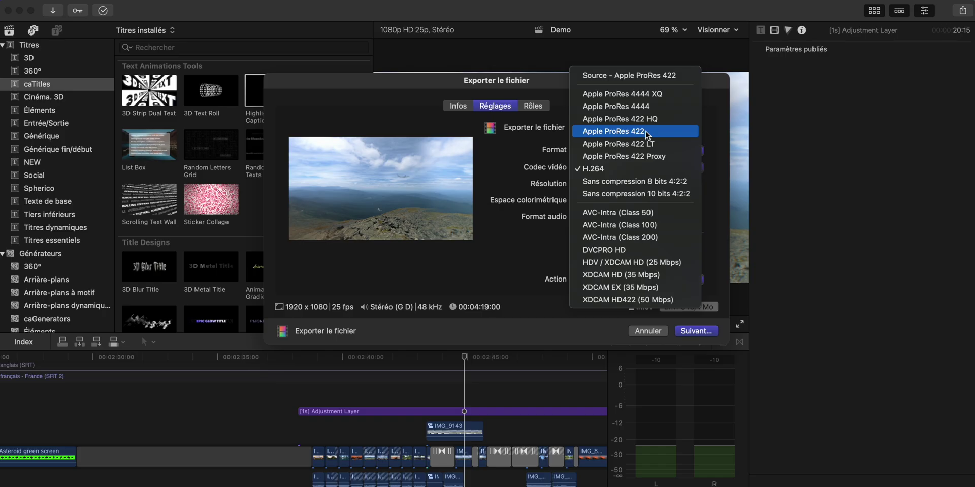
click(652, 107)
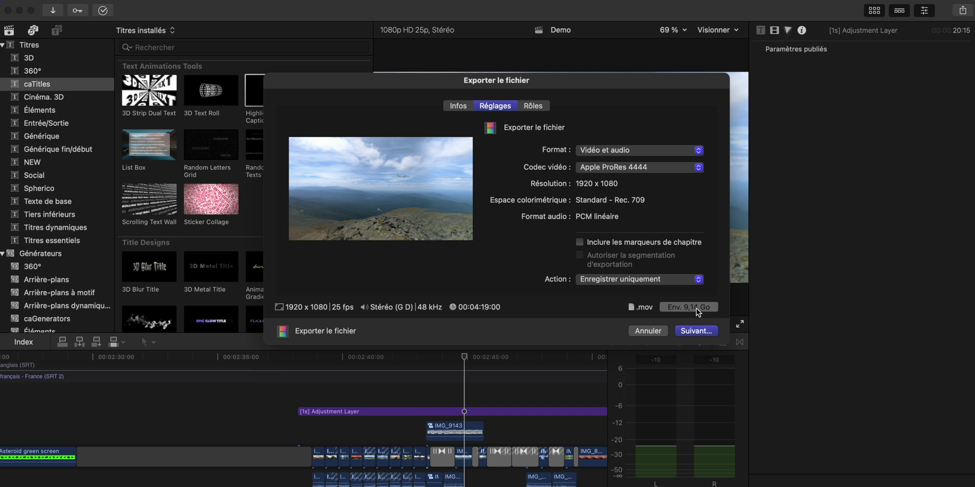
click(620, 168)
click(606, 230)
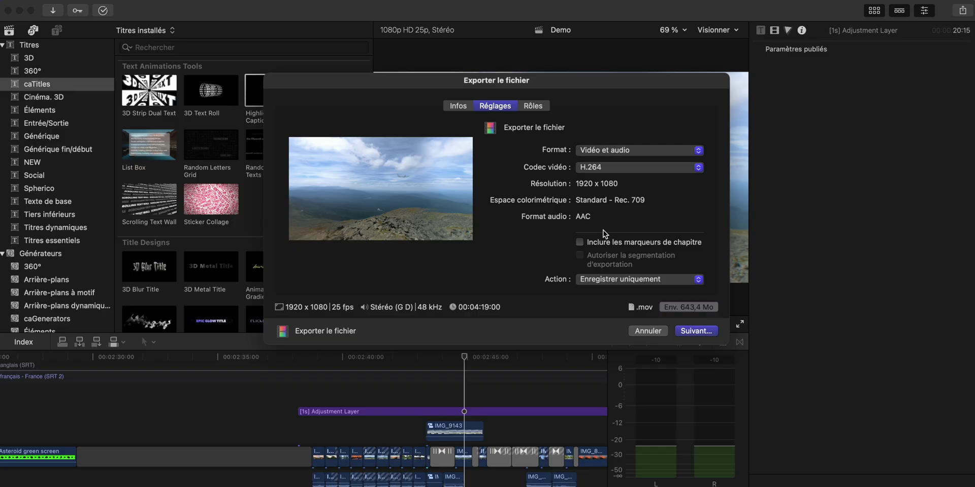
Step: Try Ordinateur and Audio seulement as the export format and examine the available audio formats
click(617, 150)
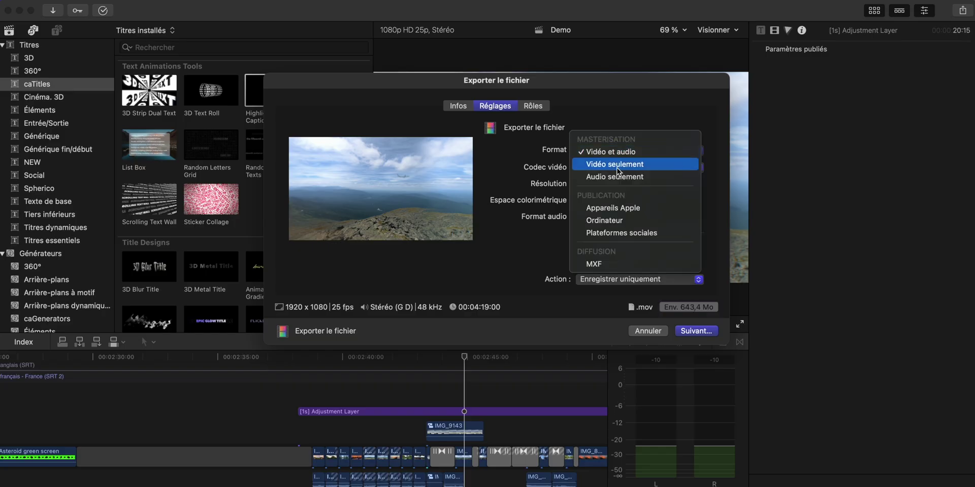
click(608, 221)
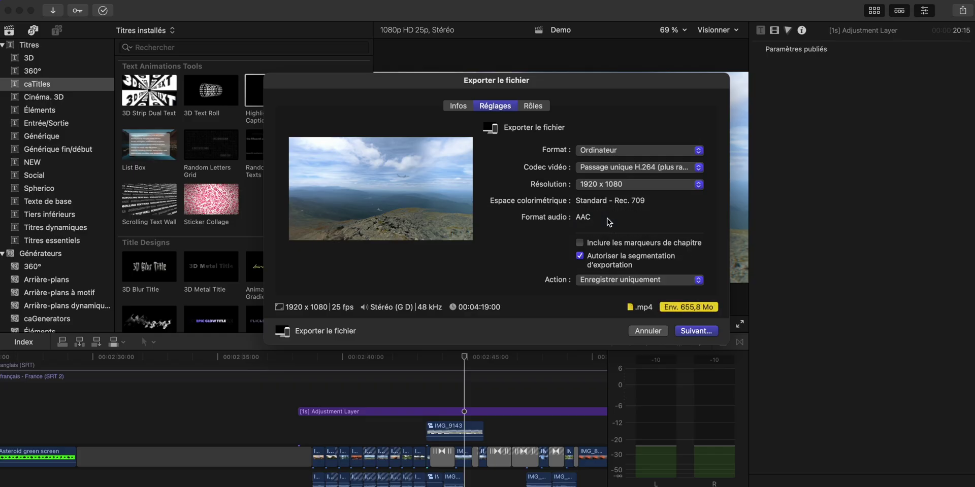
click(638, 151)
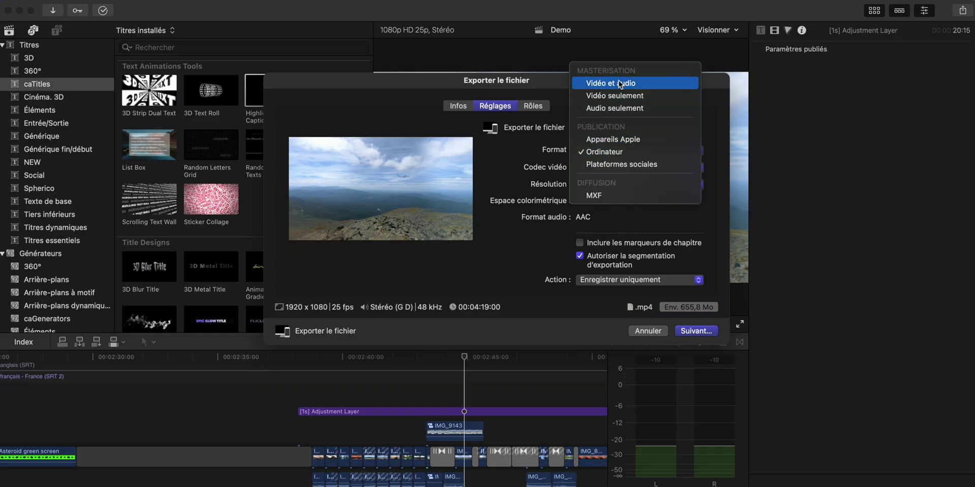
click(614, 108)
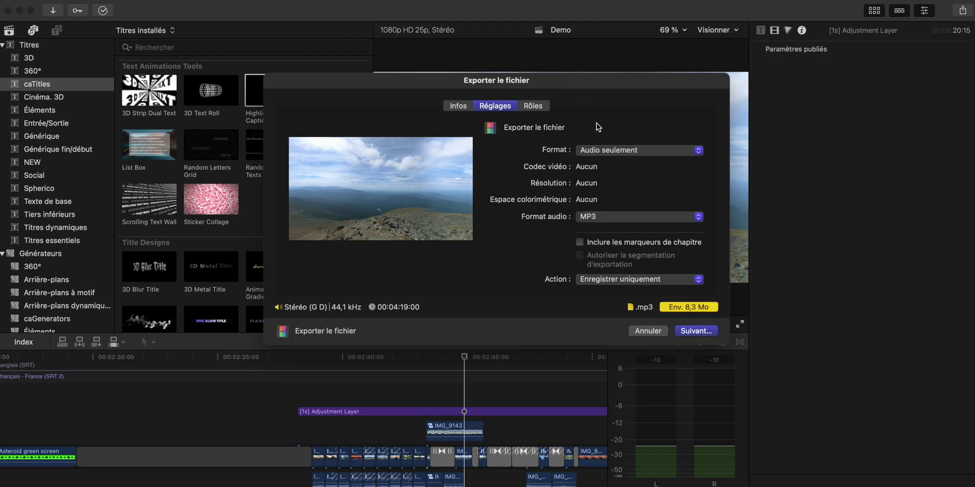
click(588, 217)
click(553, 220)
Step: Set the export format to Vidéo et audio with H.264 as the video codec
click(607, 150)
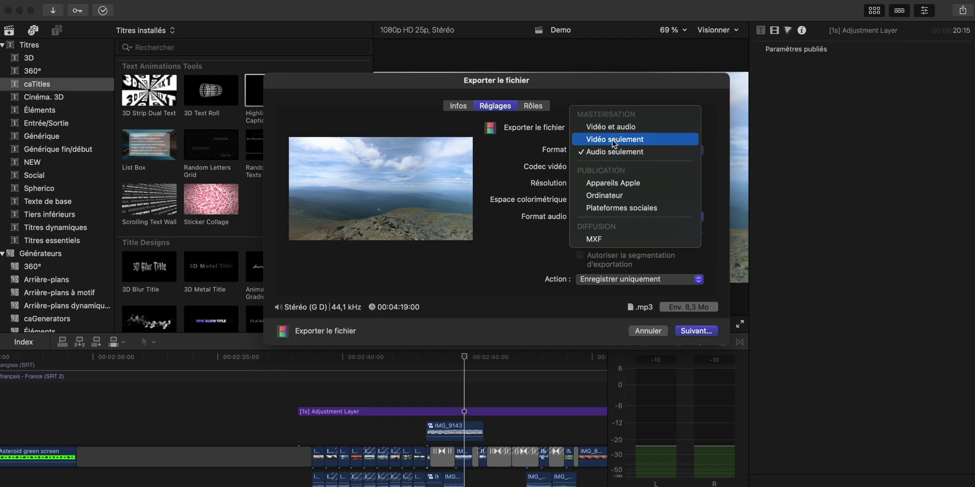
click(634, 128)
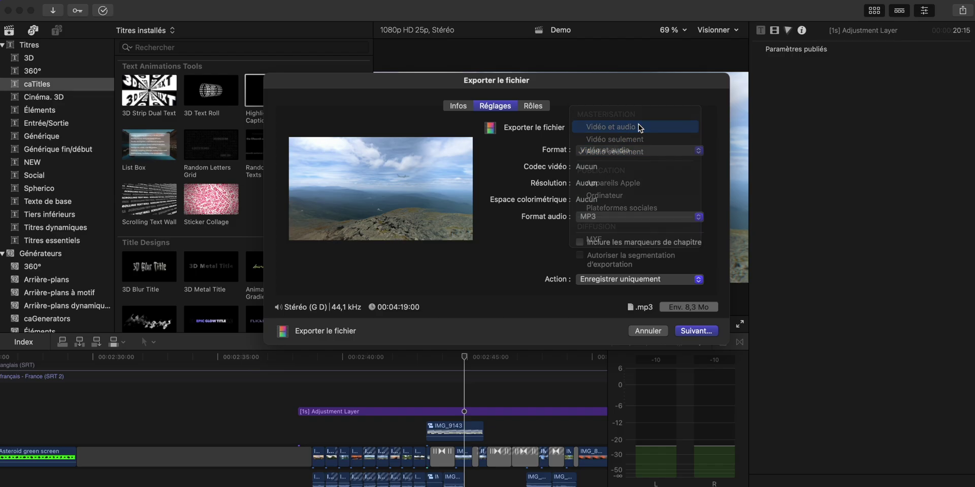
click(614, 167)
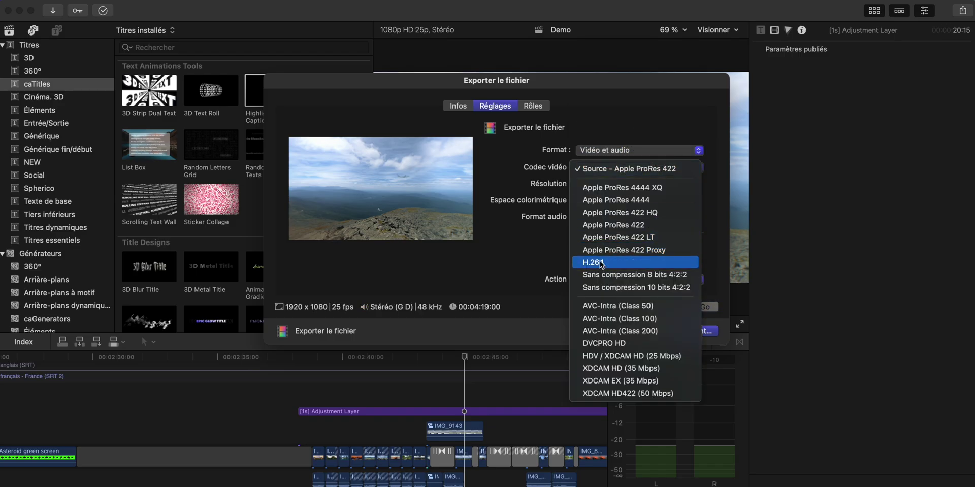
click(617, 262)
Step: Save the export as Demo in the Téléchargements folder and check its sharing progress in the background tasks
click(696, 331)
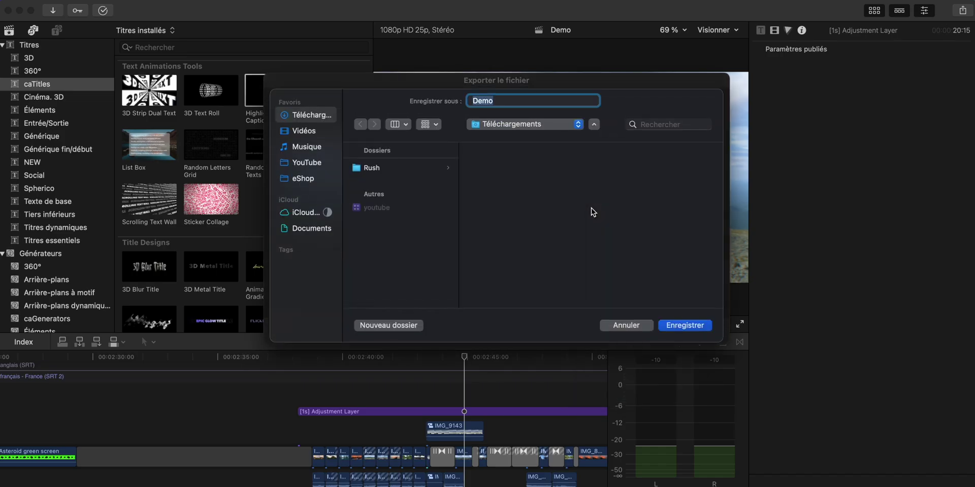
click(678, 326)
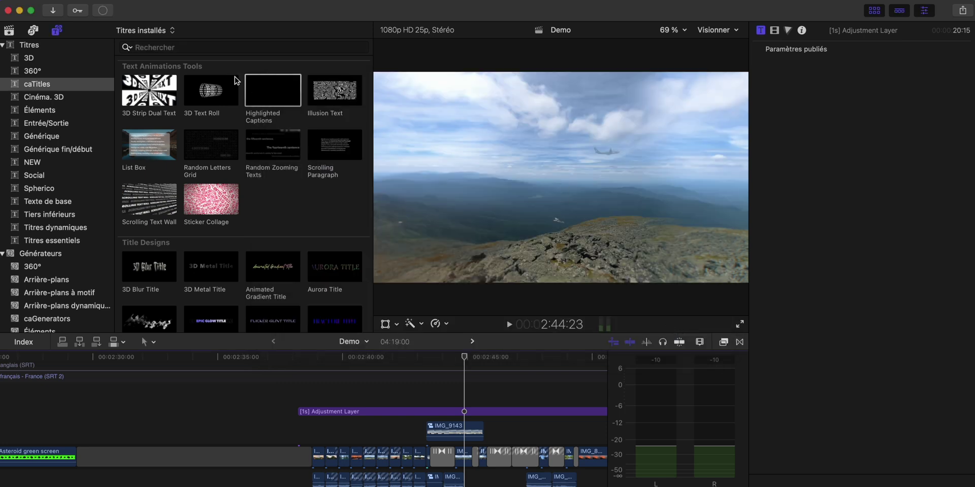
click(103, 11)
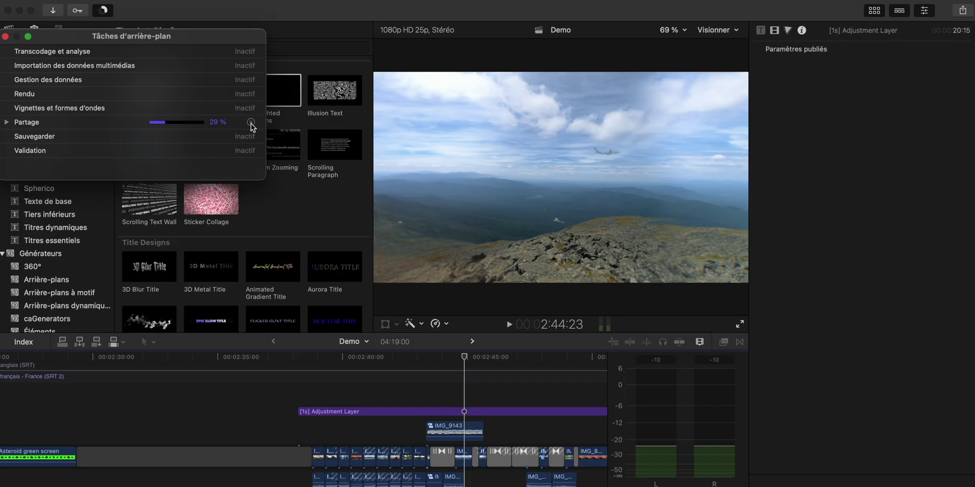
click(6, 36)
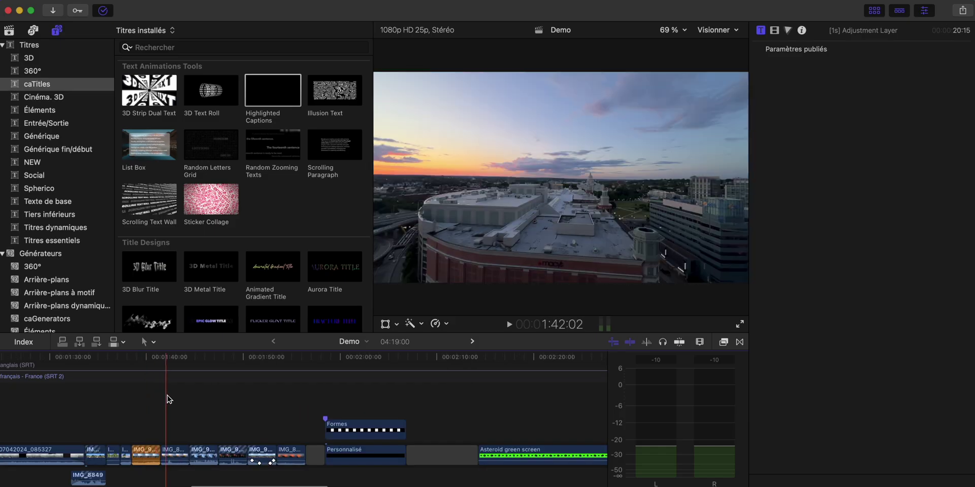
Step: Animate the overall scale of clip IMG_8920 with keyframes from 100% at its start to 195.22% at its end
scroll(167, 398, up, 3)
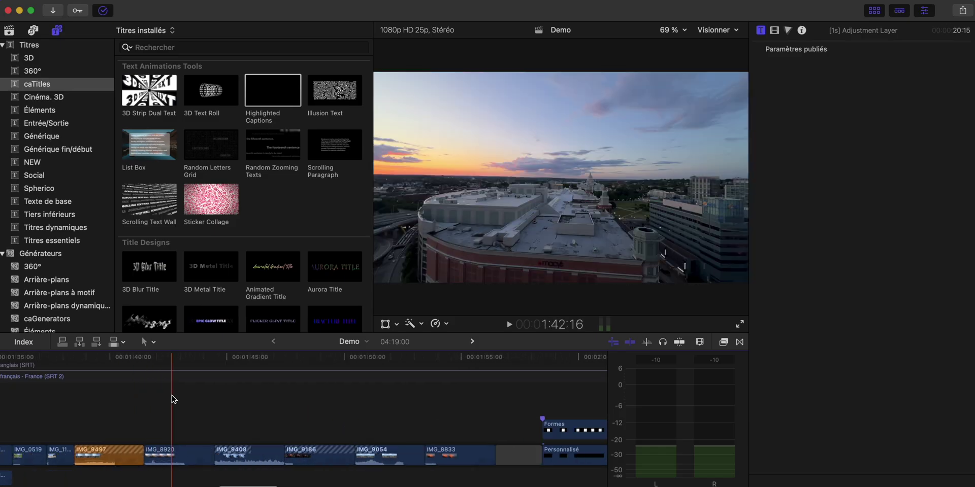
click(172, 451)
key(Up)
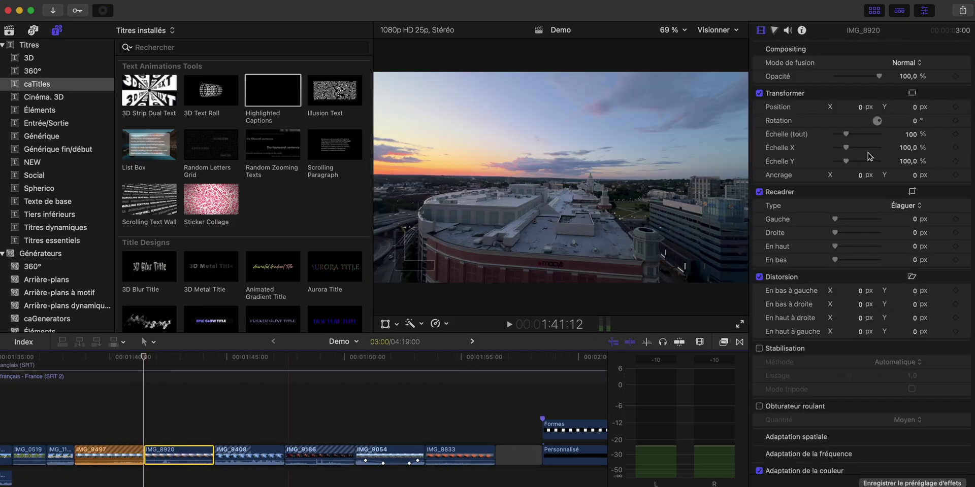
click(955, 134)
key(Down)
key(Left)
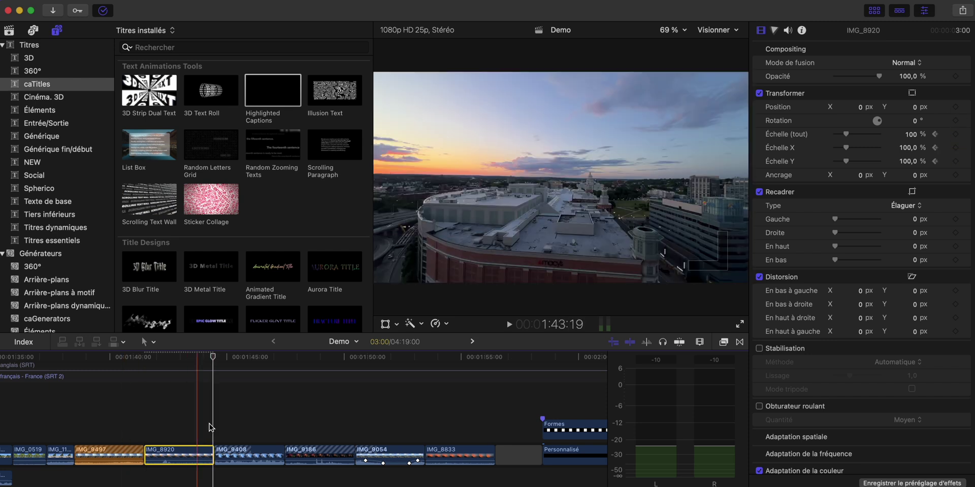
drag(846, 134, 859, 137)
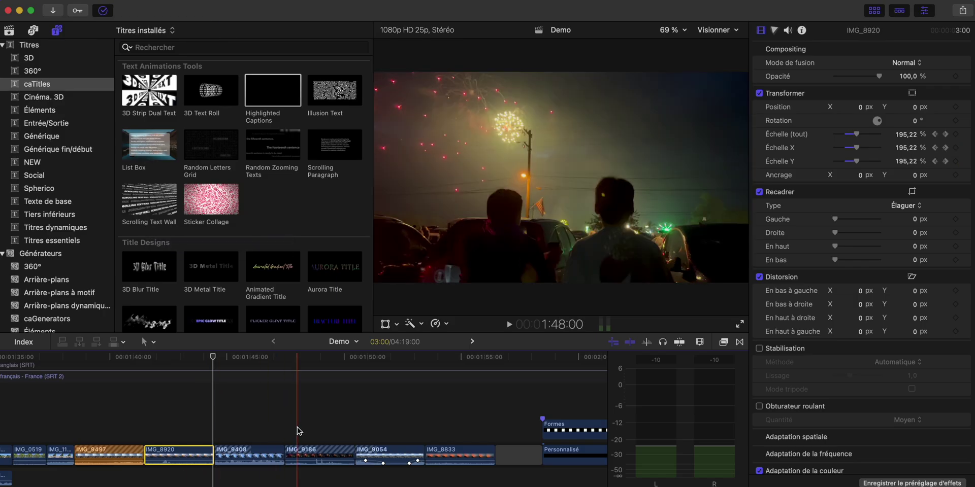
Step: Delete the effect applied to clip IMG_9408
click(242, 454)
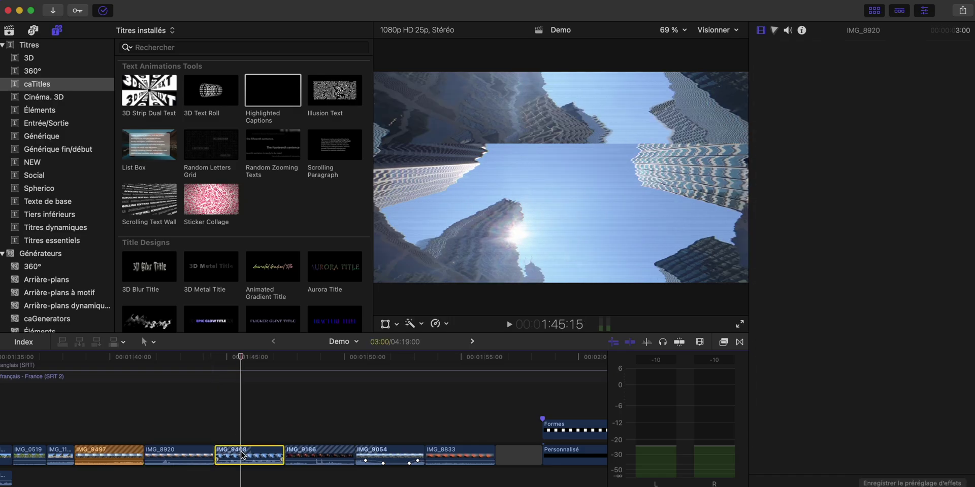
click(795, 64)
key(Delete)
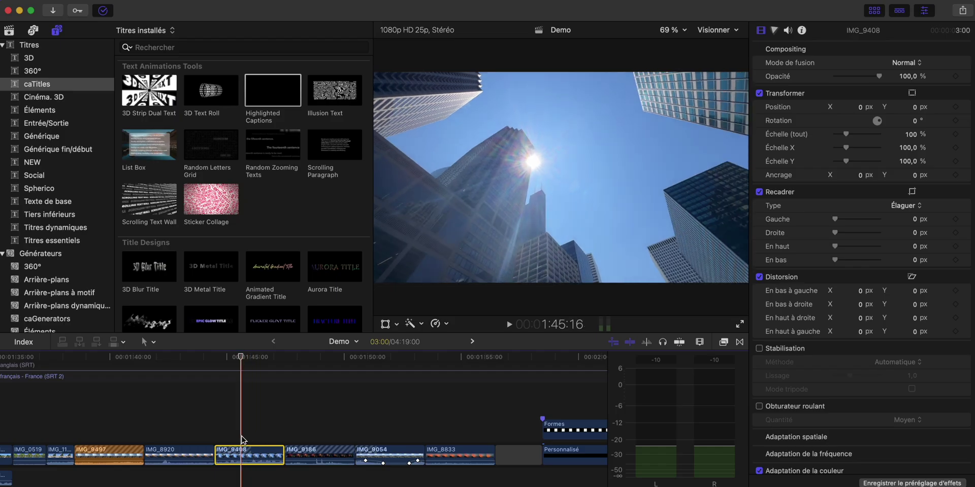
Step: Enable stabilisation on clip IMG_9408, check the background tasks, and place the playhead at 00:01:46:20
click(759, 348)
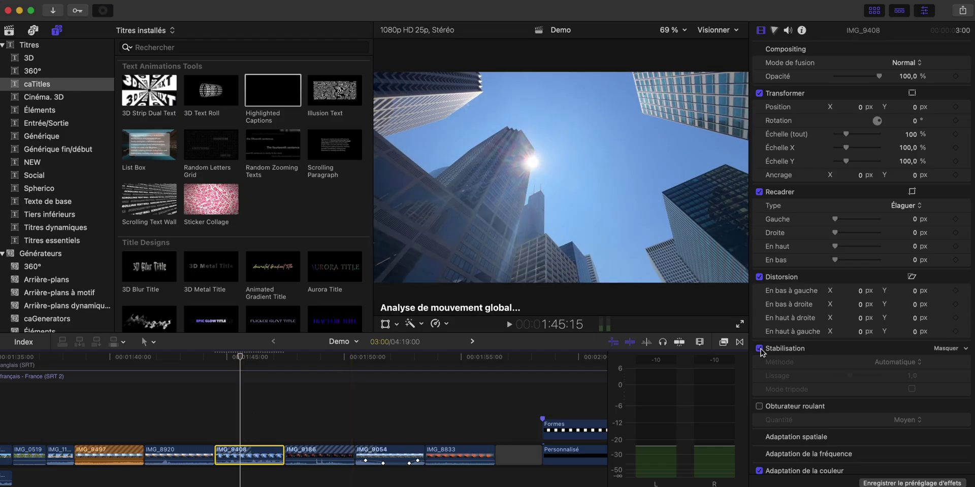
click(103, 11)
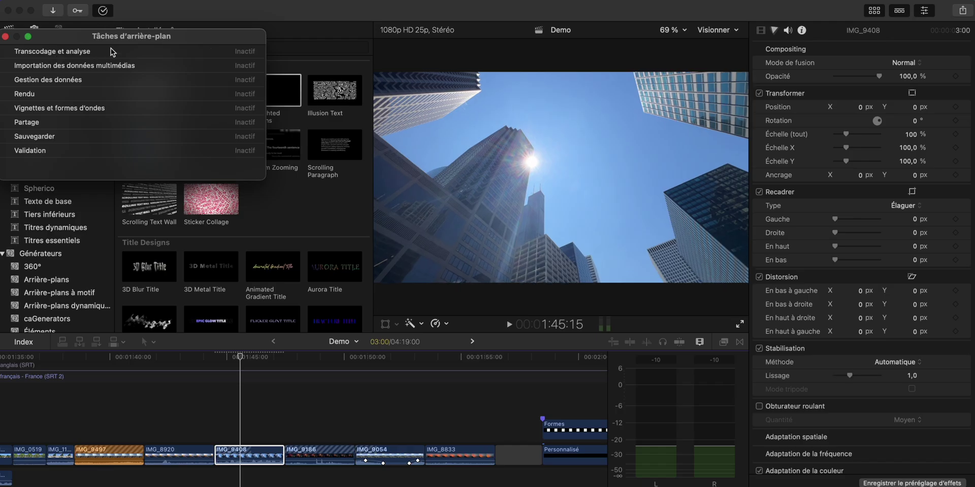
click(103, 11)
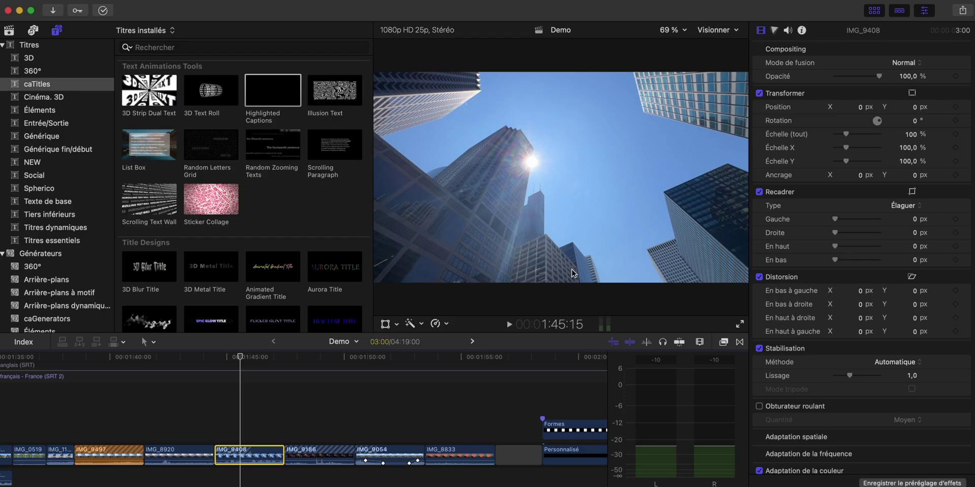
click(270, 408)
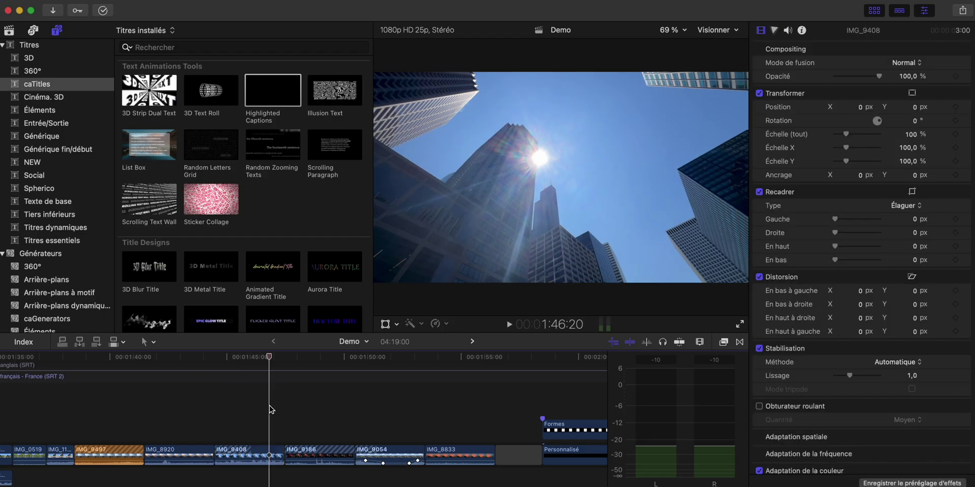
Step: Turn off background rendering in the playback settings and close the settings
key(super+comma)
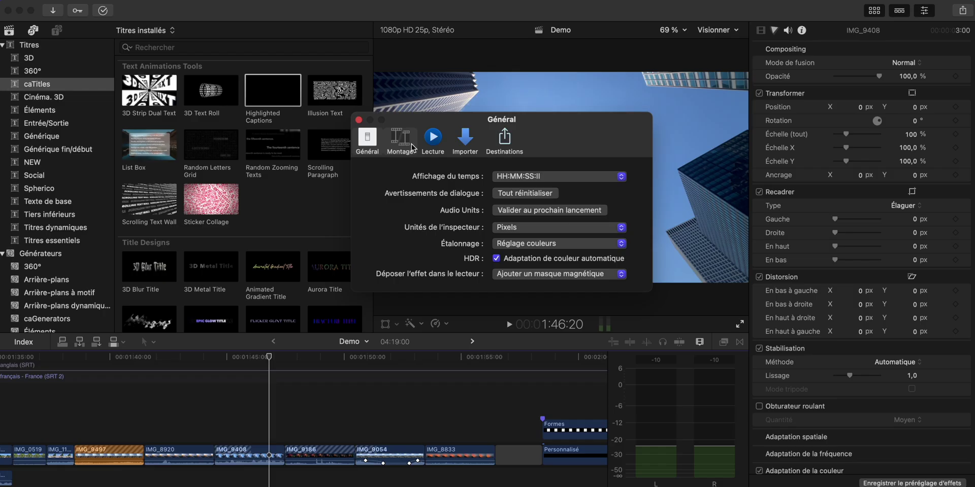
click(433, 139)
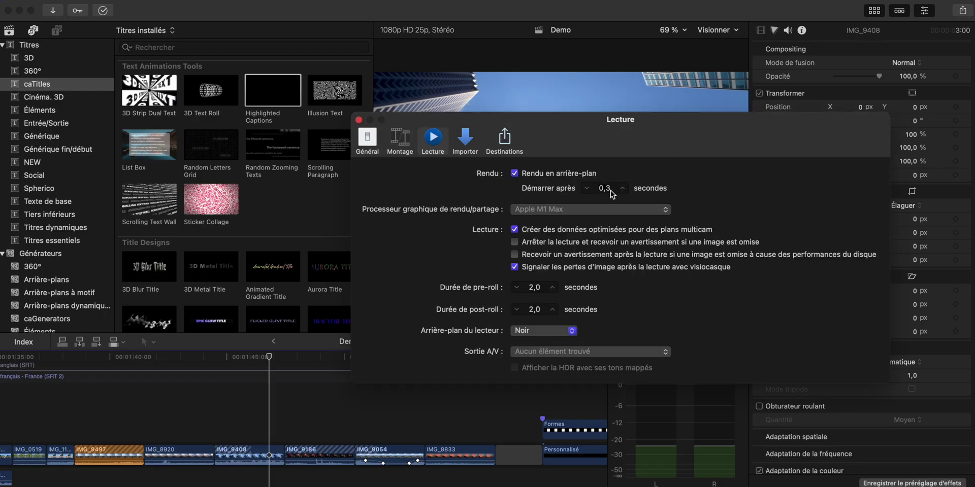
click(515, 173)
click(359, 120)
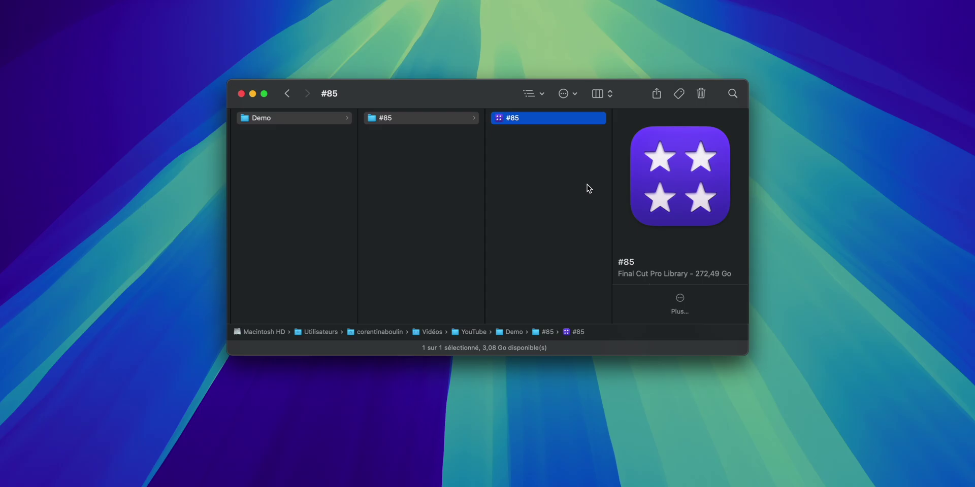
Step: Switch to Finder, view the file information of the #85 library, and show its package contents
key(super+i)
right_click(521, 114)
click(558, 147)
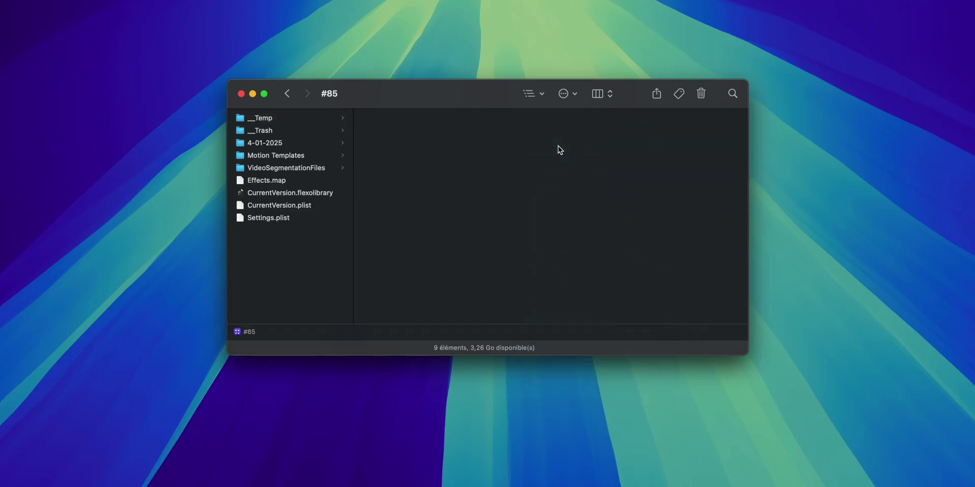
Step: Check the size of the Render Files folder in the 4-01-2025 event and move that folder to the Trash
click(309, 143)
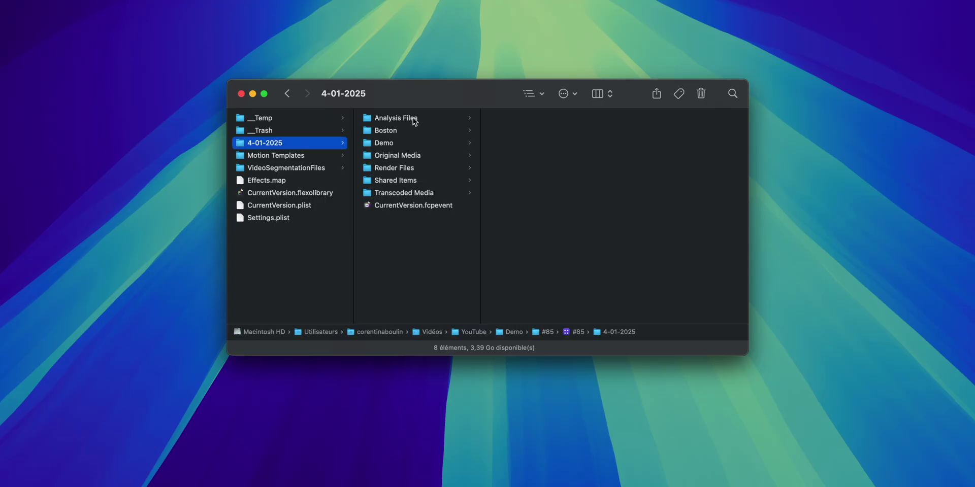
click(409, 169)
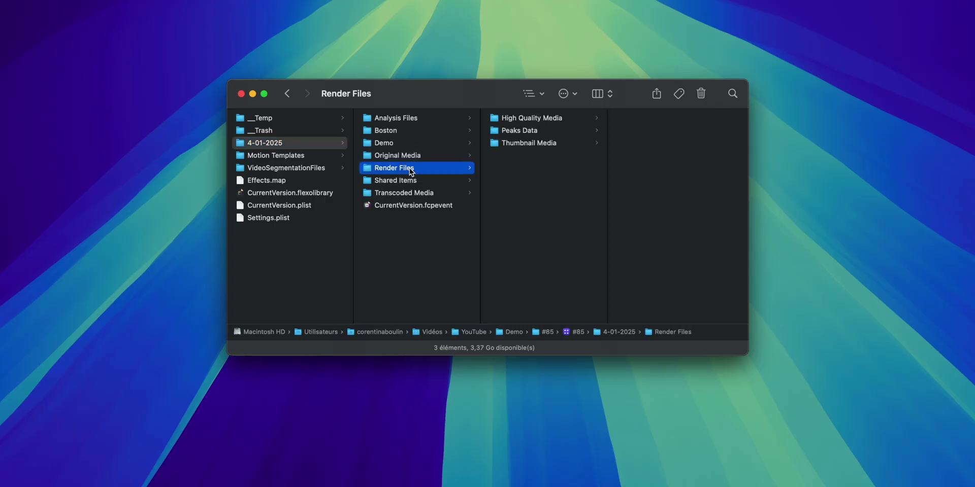
key(super+i)
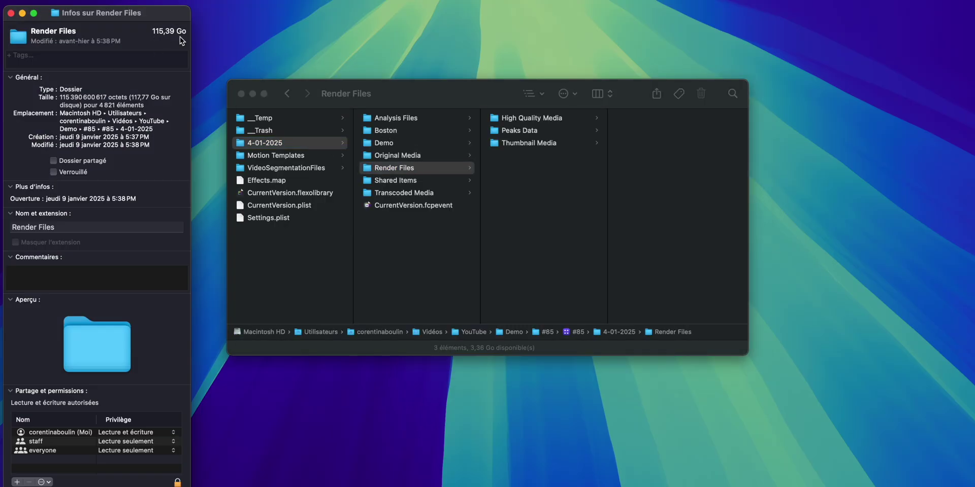
click(11, 12)
key(super+BackSpace)
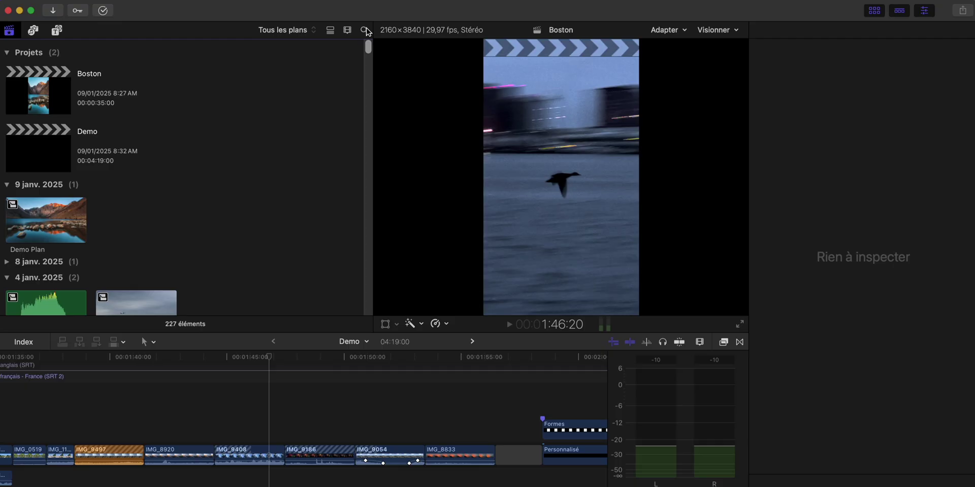
Step: Try to duplicate the Boston project with new settings, using the Vertical format at a 1080x1920 resolution
scroll(279, 167, down, 3)
scroll(278, 167, up, 3)
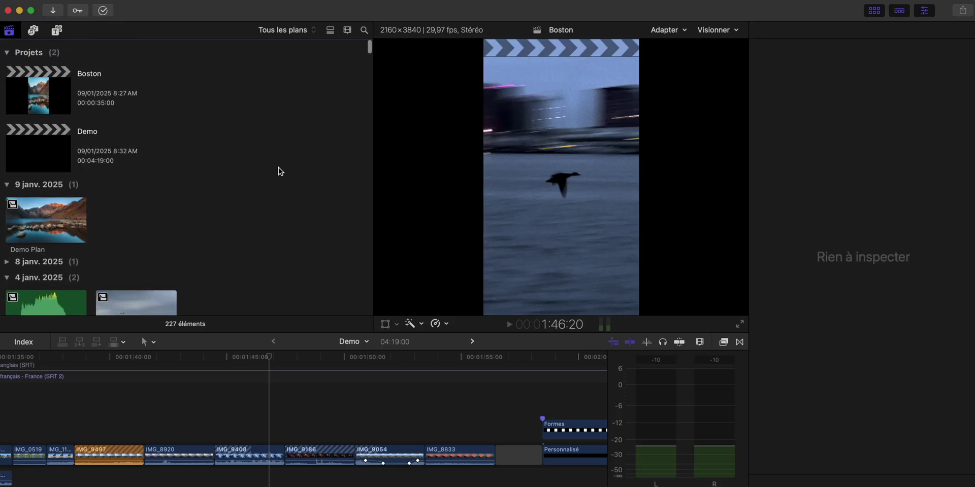
click(46, 94)
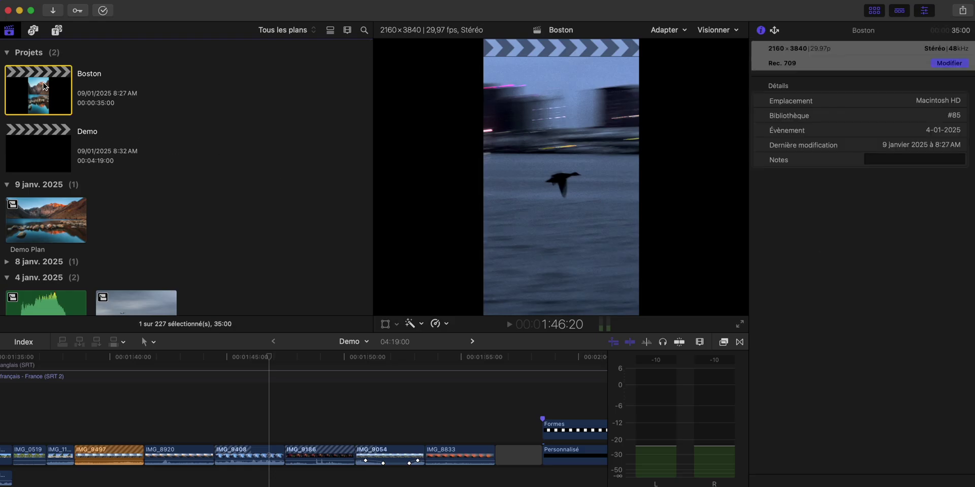
right_click(44, 86)
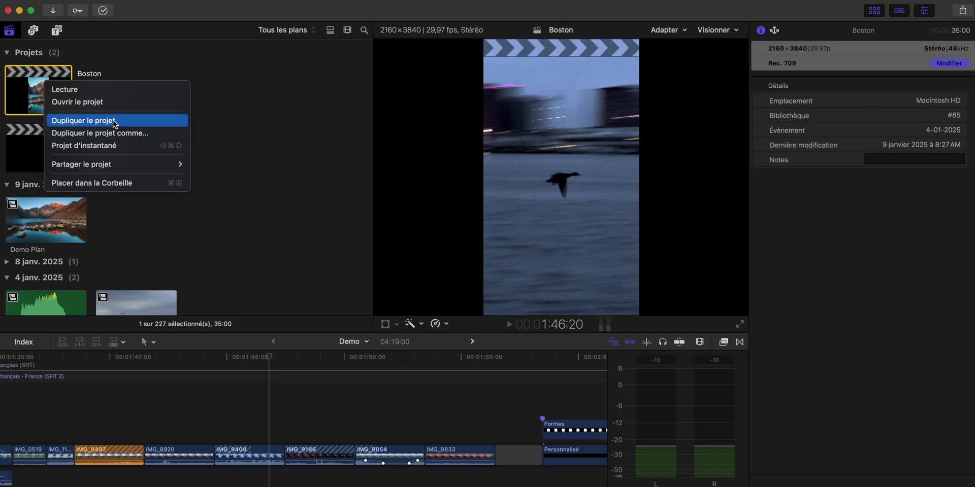
click(110, 137)
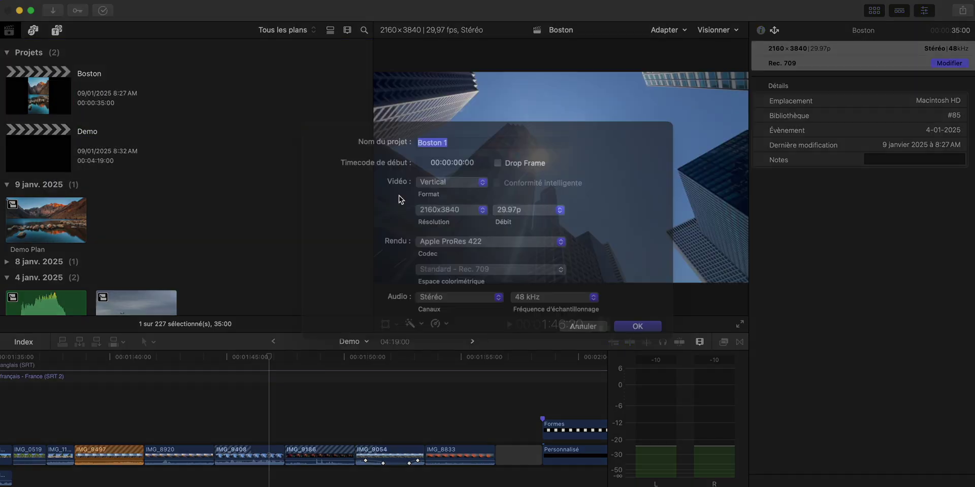
click(439, 201)
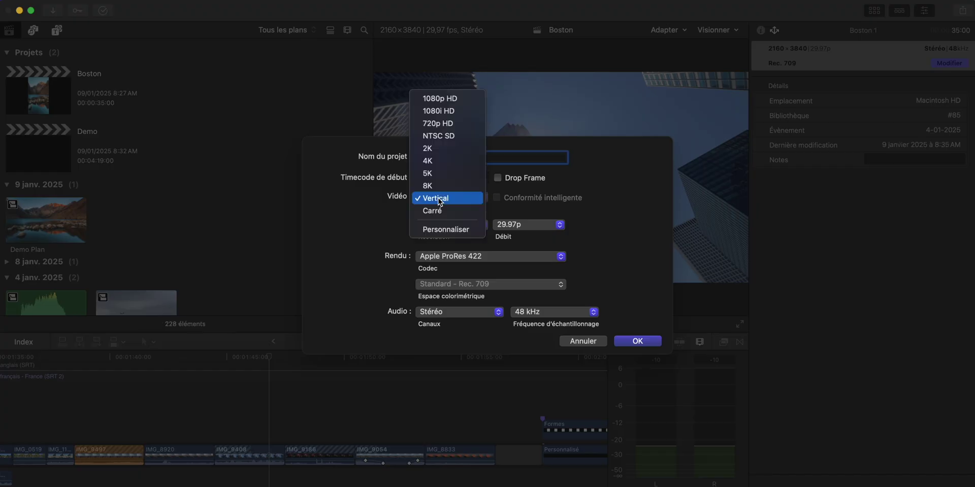
click(375, 208)
click(440, 225)
click(440, 214)
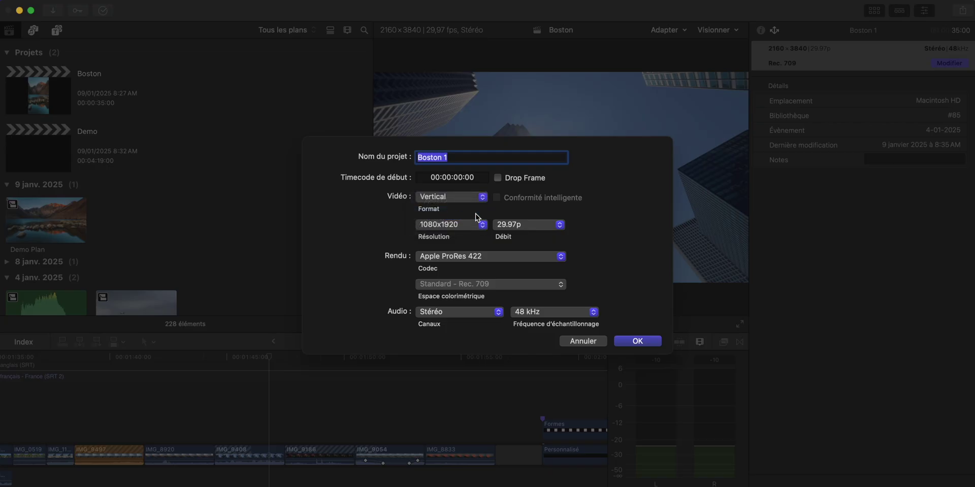
click(516, 224)
click(528, 223)
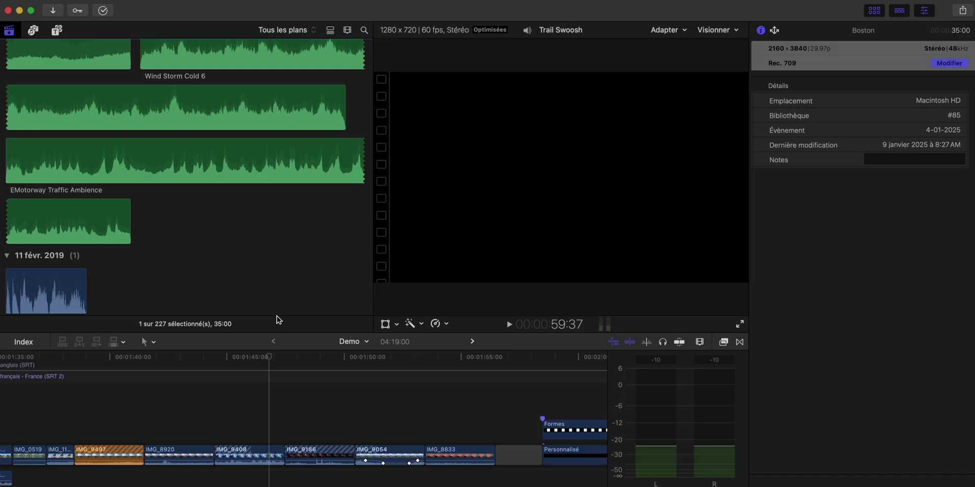
Step: Set the default Étalonnage correction to Roues des couleurs in the general settings and show the colour inspector for clip IMG_9186
key(super+comma)
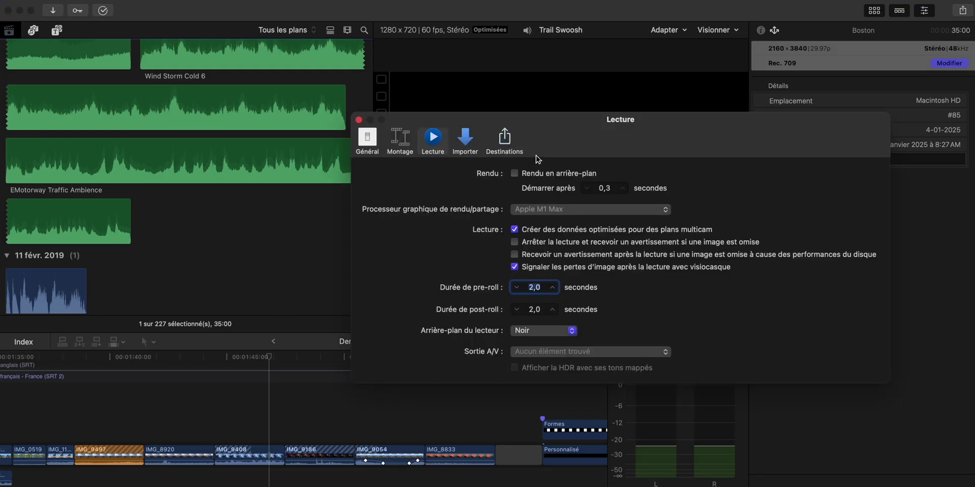
click(400, 139)
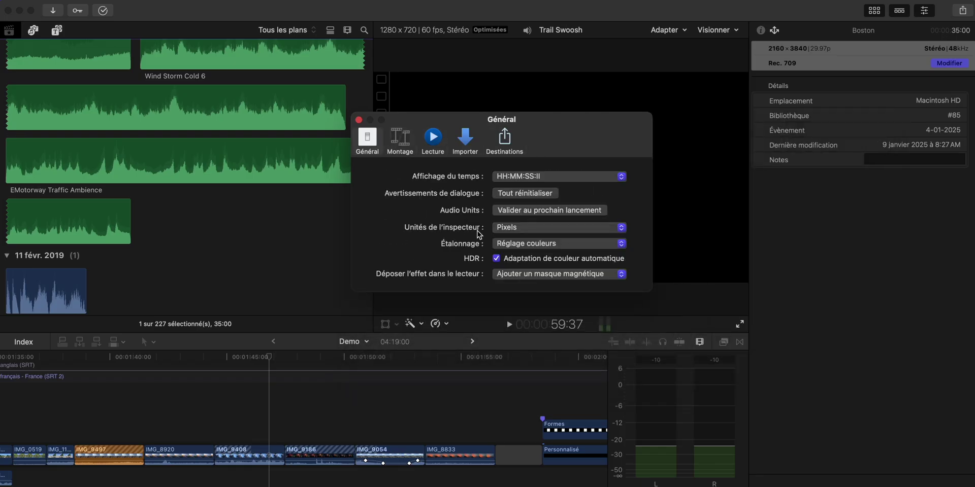
click(535, 242)
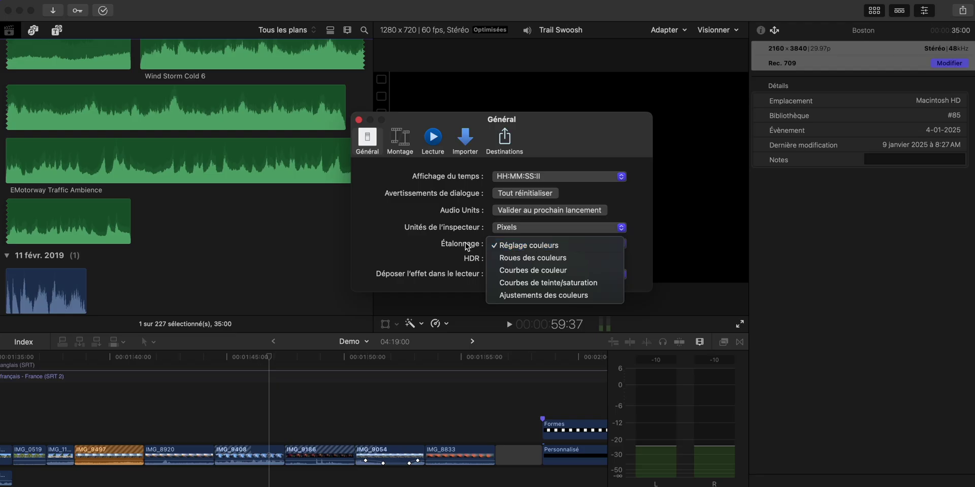
click(532, 258)
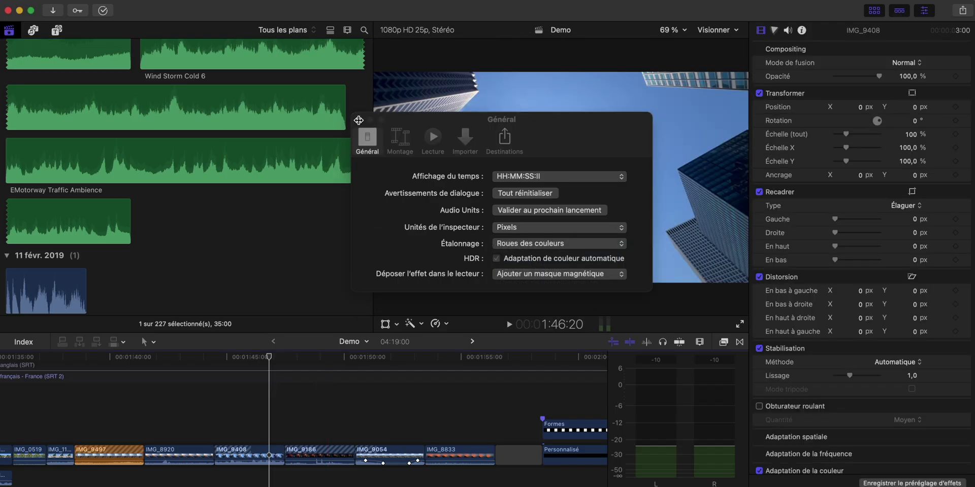
click(359, 120)
click(319, 454)
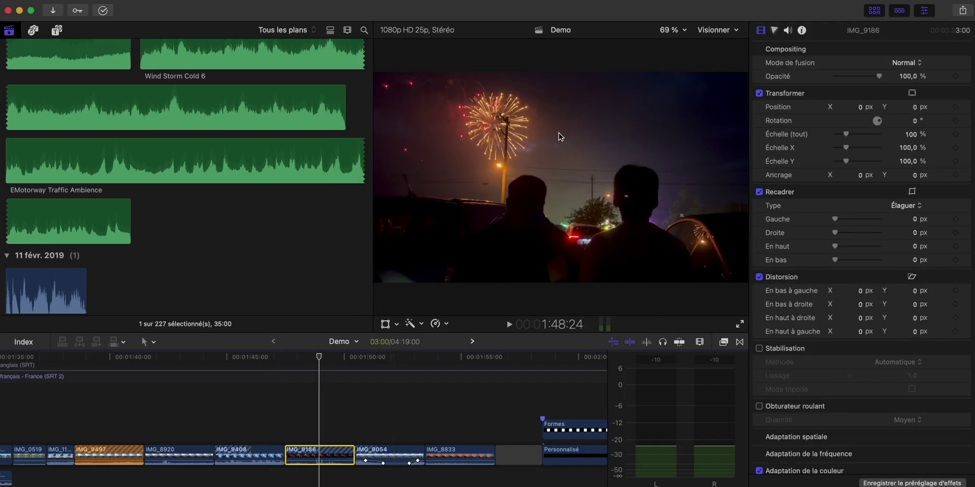
click(775, 32)
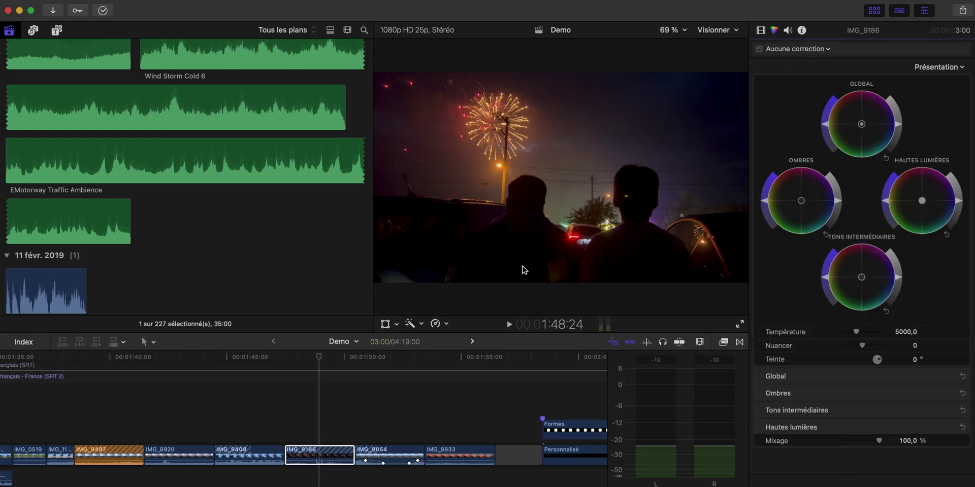
Step: Review the playback, import and general settings, and close the settings
key(super+comma)
click(433, 138)
click(471, 142)
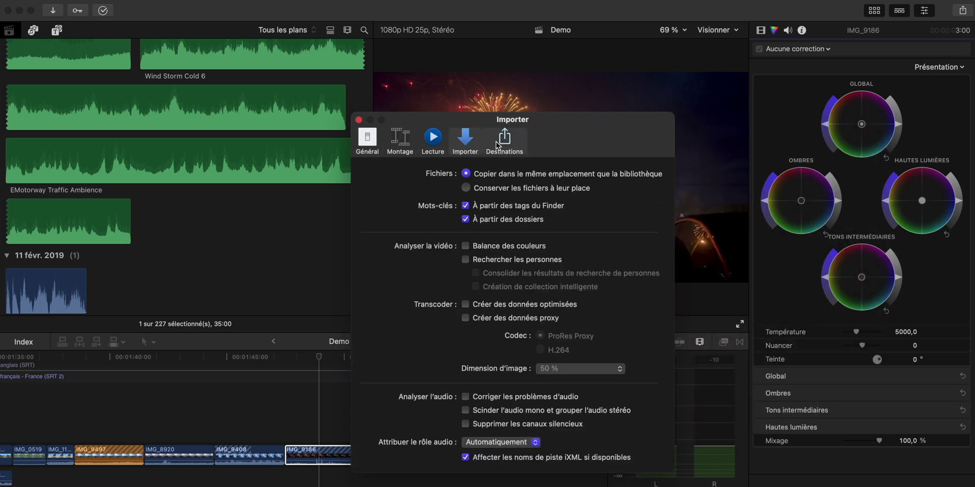
click(367, 140)
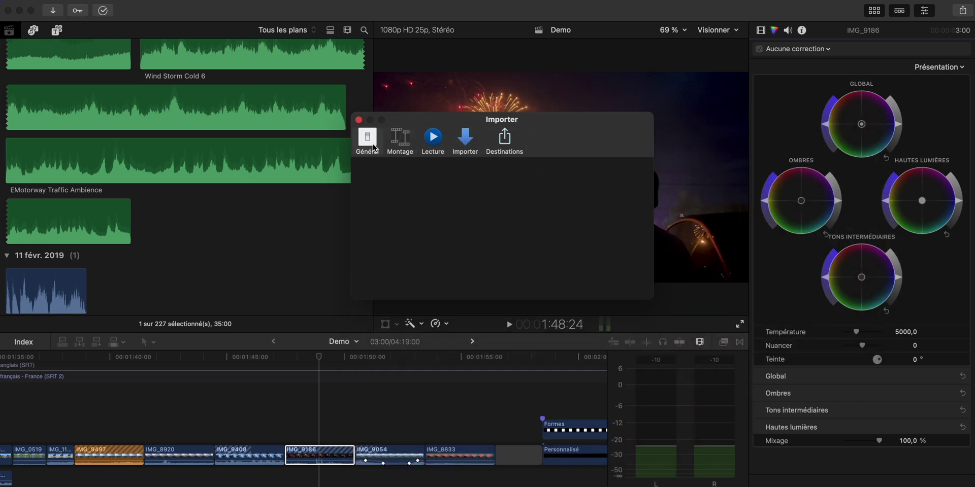
click(359, 121)
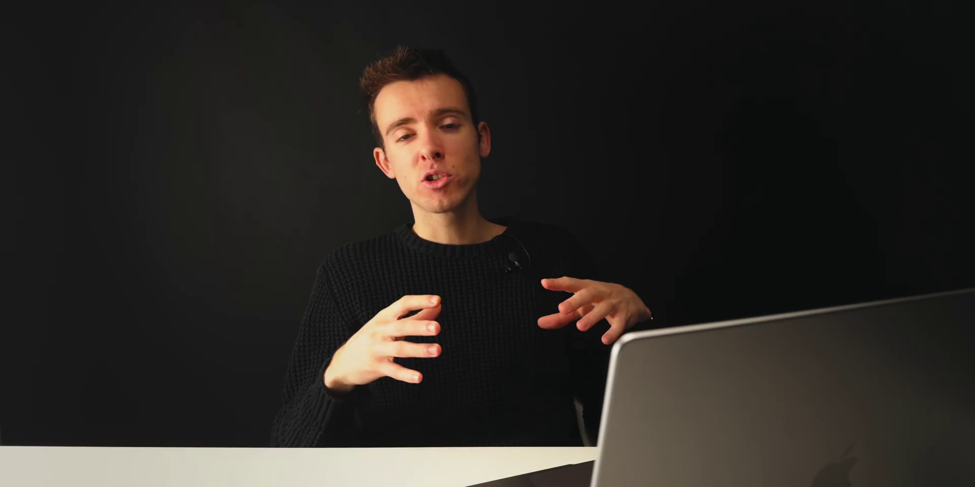